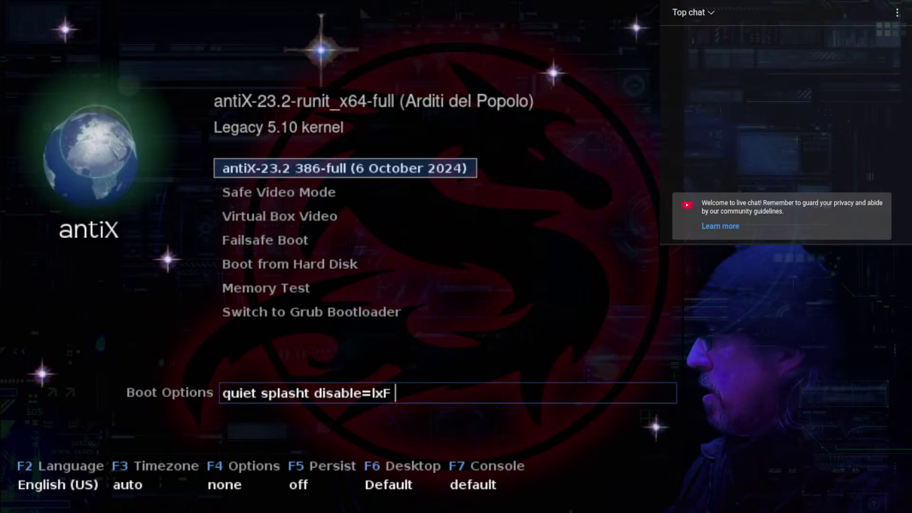
# Boot the antiX-23.2 386-full live system, view the wireless services in Connman, and exit it.
pyautogui.press('Return')
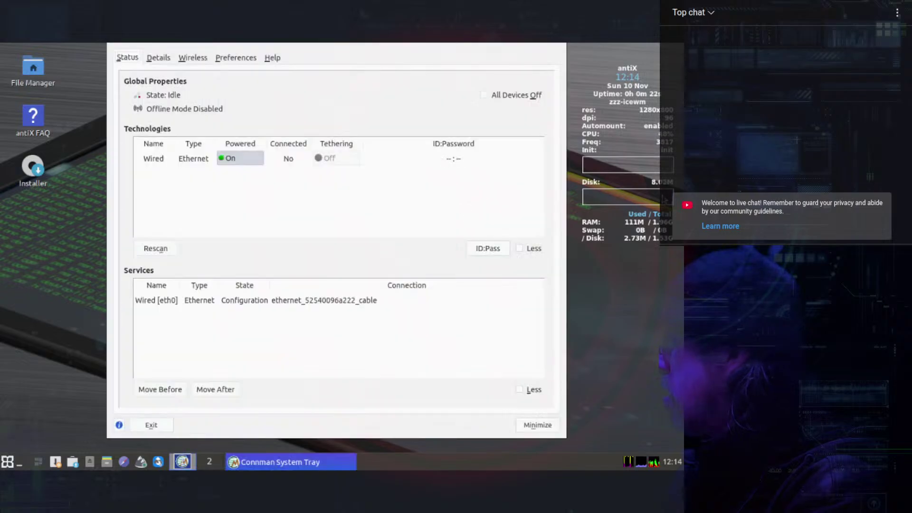
pyautogui.hotkey('alt', 'w')
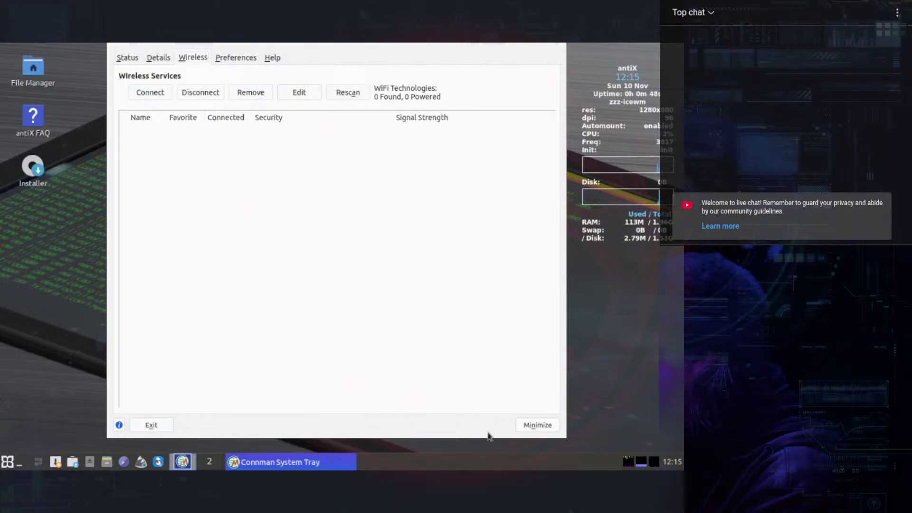
pyautogui.click(148, 425)
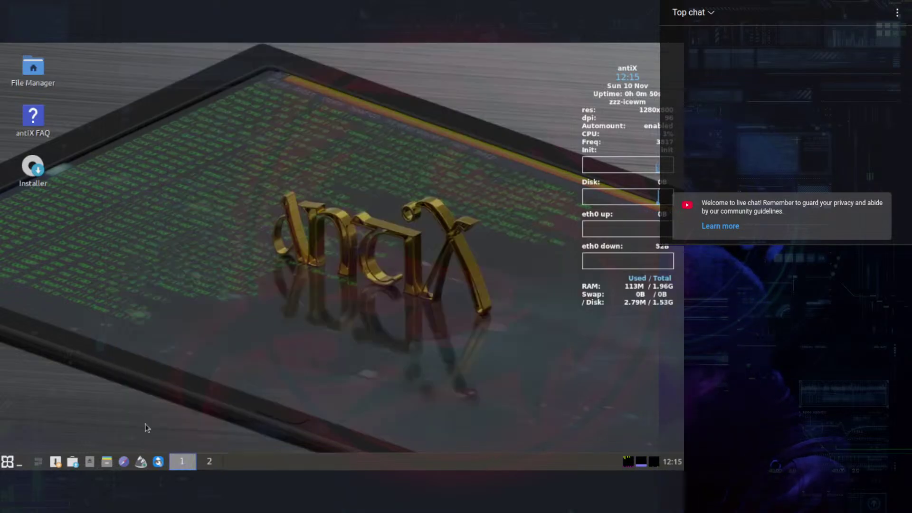
# Launch the antiX installer and add English (UK) with no variant to the system keyboard layouts.
pyautogui.click(33, 168)
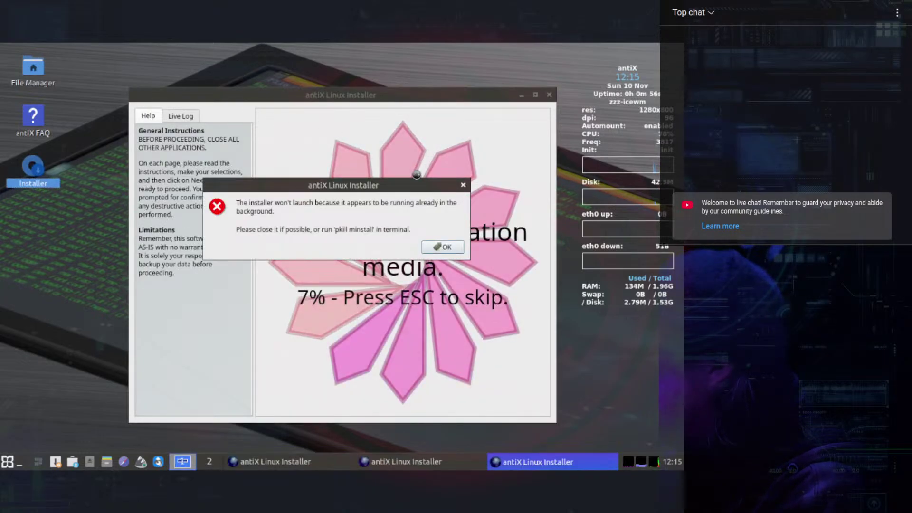
pyautogui.click(444, 247)
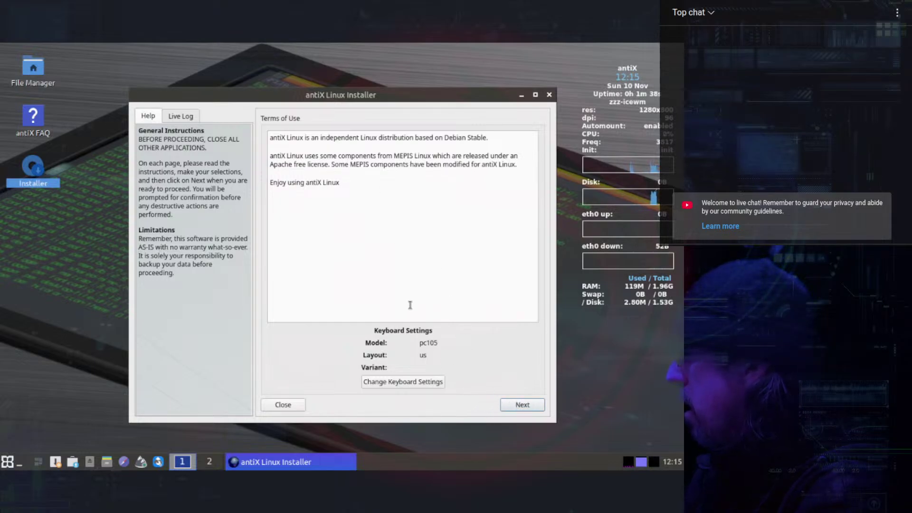
pyautogui.click(390, 382)
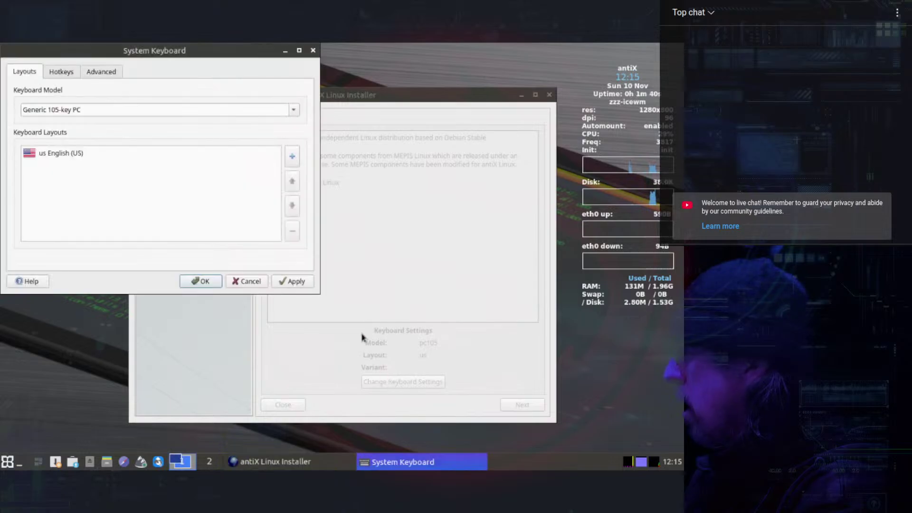
pyautogui.click(292, 159)
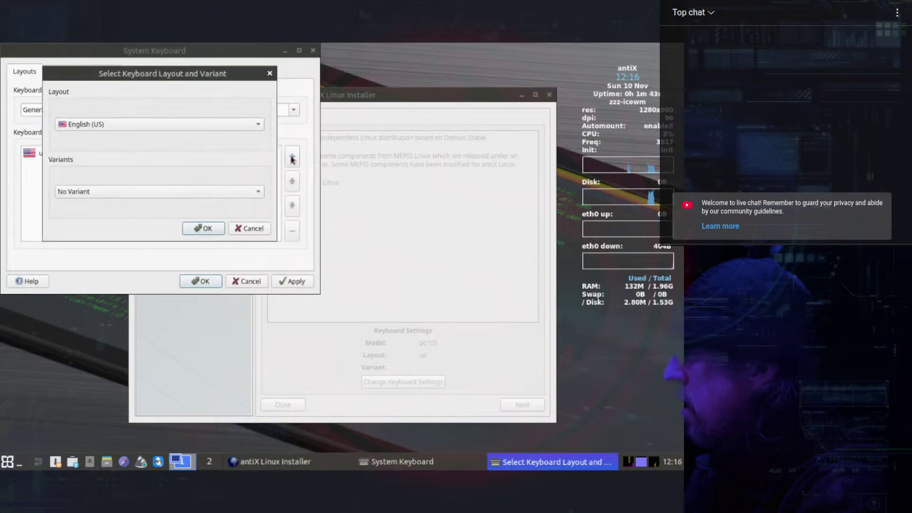
pyautogui.click(246, 125)
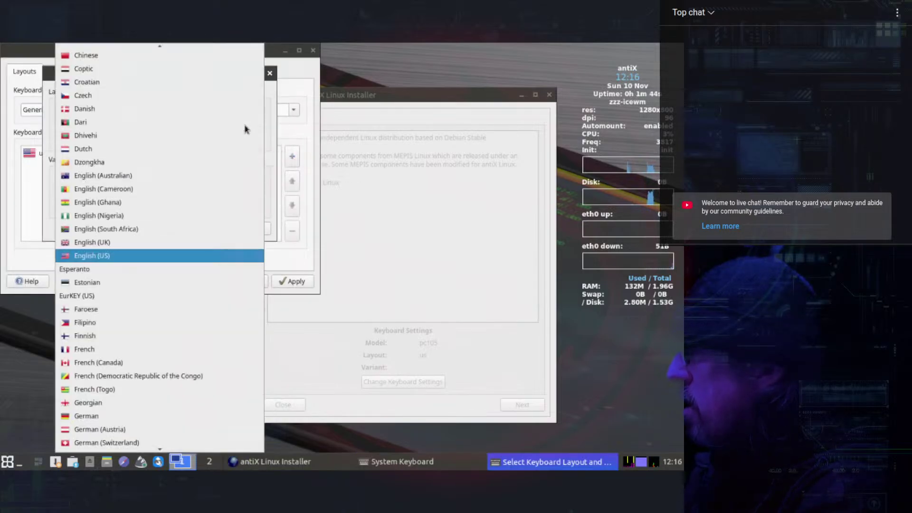
pyautogui.click(124, 248)
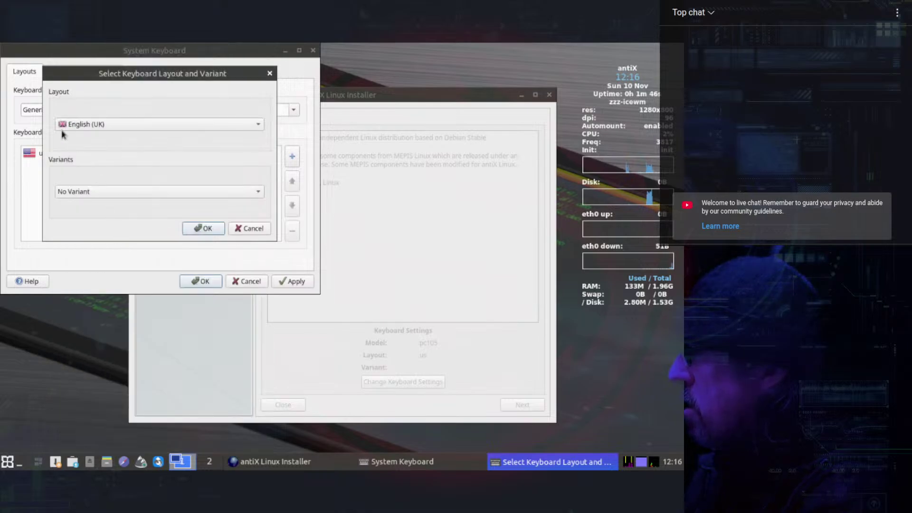
pyautogui.click(203, 228)
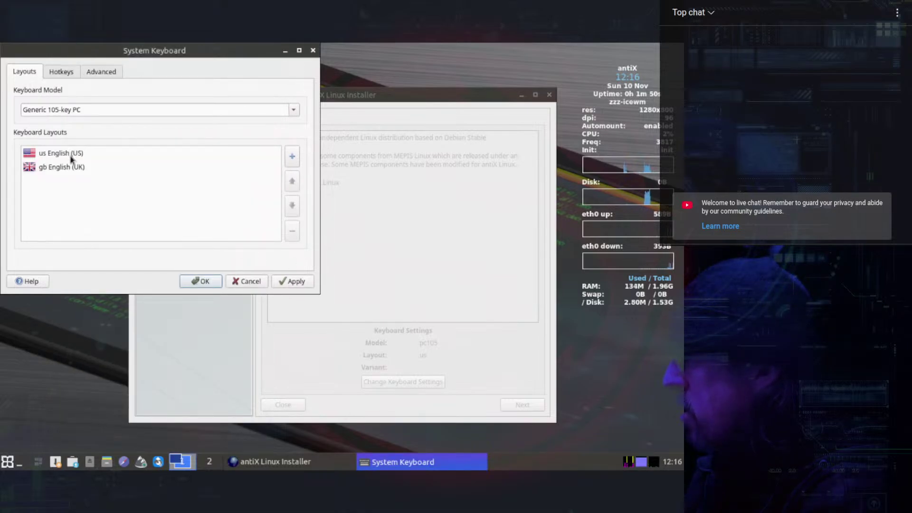
# Move English (UK) above English (US) in the keyboard layout order and save the keyboard settings.
pyautogui.click(59, 169)
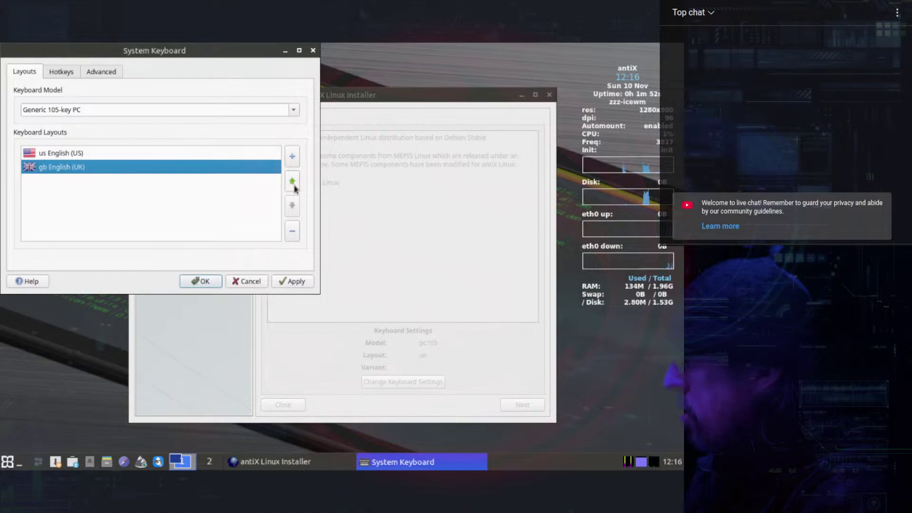
pyautogui.click(292, 183)
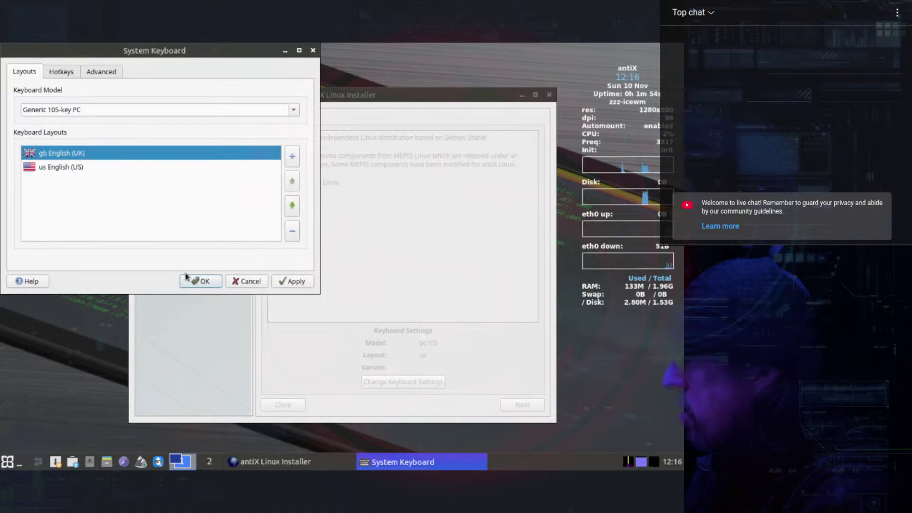
pyautogui.click(58, 72)
pyautogui.click(109, 72)
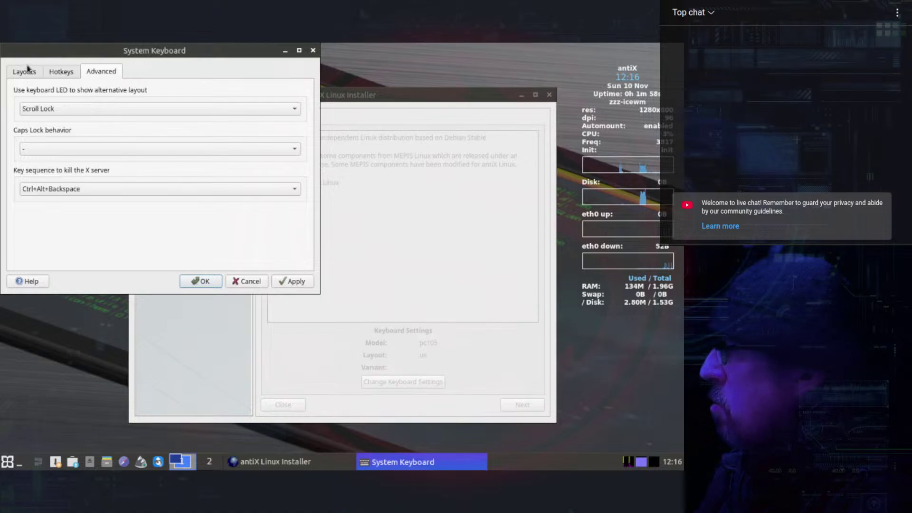
pyautogui.click(22, 72)
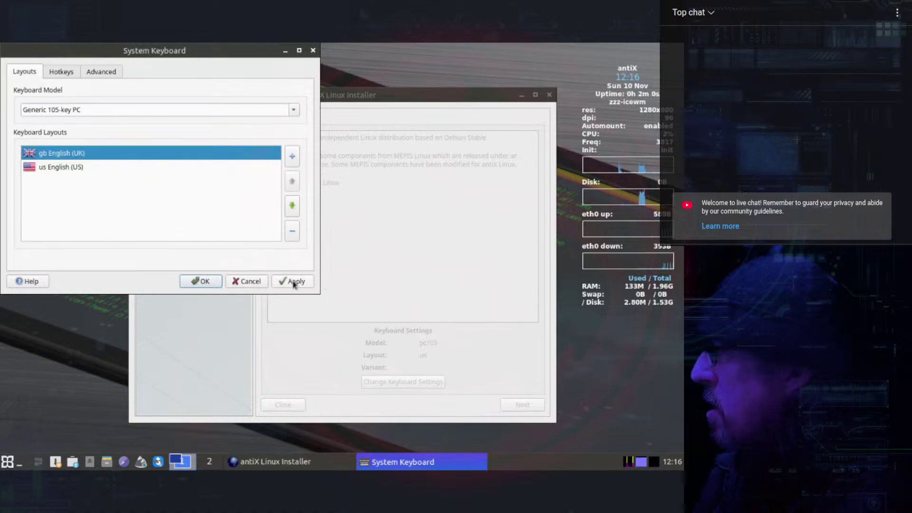
pyautogui.click(199, 283)
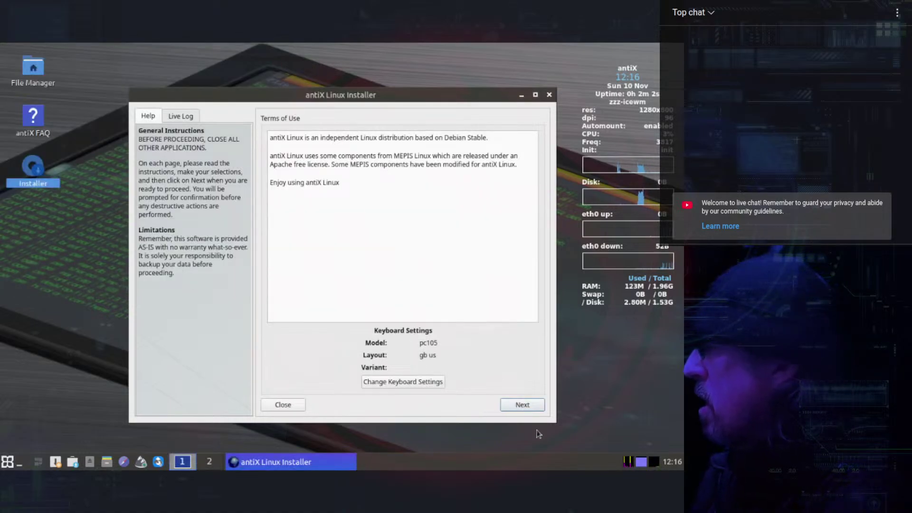
# Accept the terms and start a regular installation using the entire vda disk, without encryption or hibernation support.
pyautogui.click(523, 407)
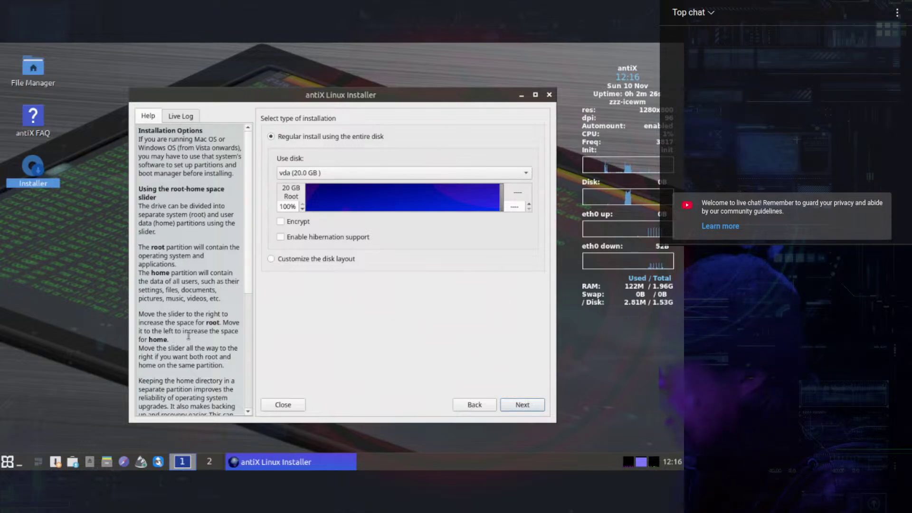
pyautogui.click(523, 408)
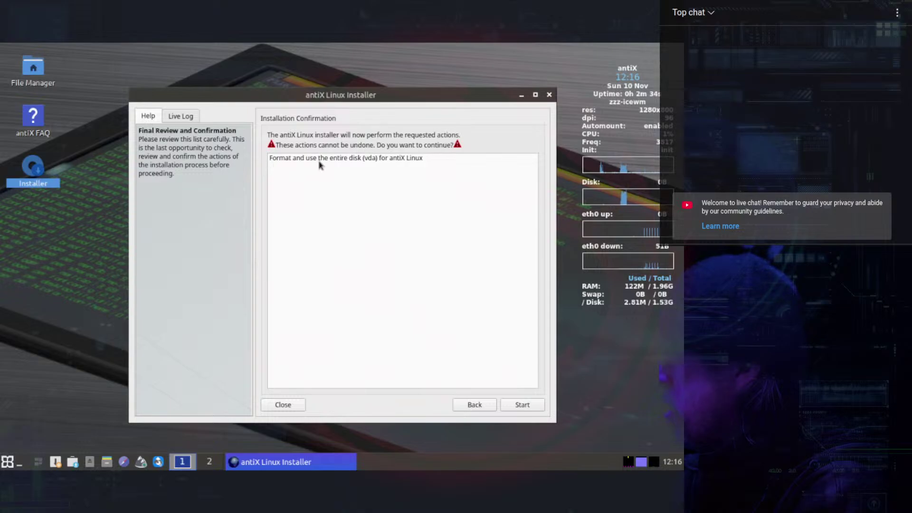
pyautogui.click(526, 406)
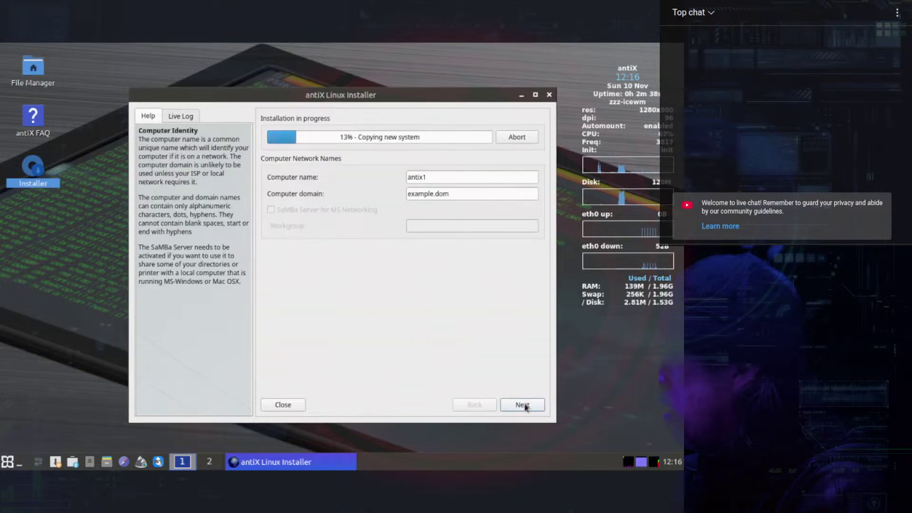
pyautogui.doubleClick(440, 176)
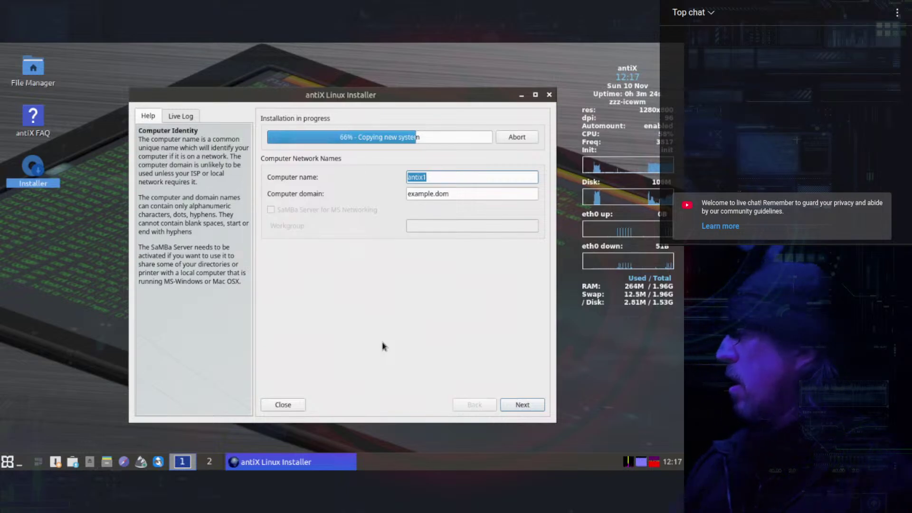
# Switch the taskbar clock to the UTC setting.
pyautogui.rightClick(673, 463)
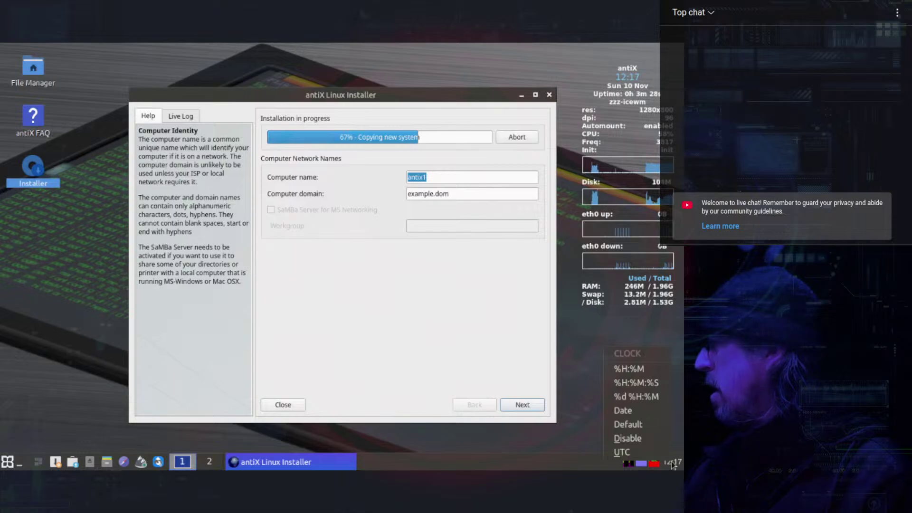
pyautogui.click(585, 453)
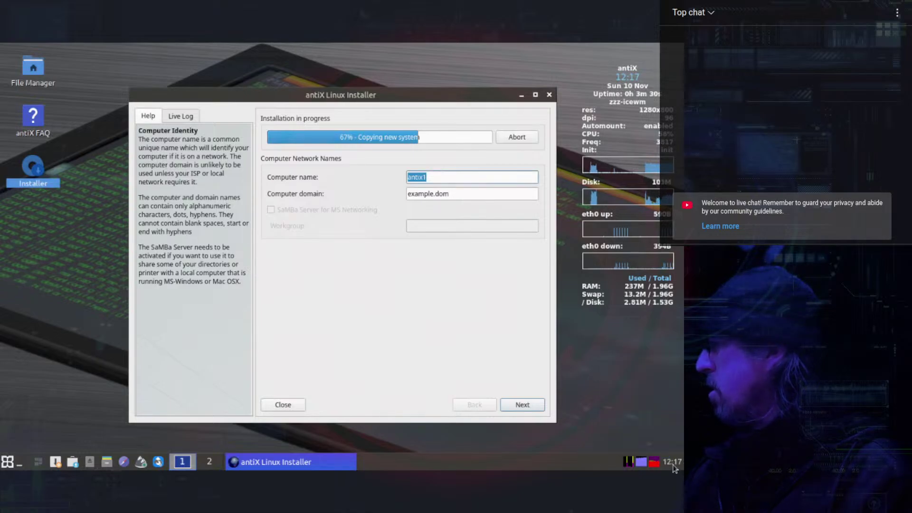
pyautogui.click(672, 464)
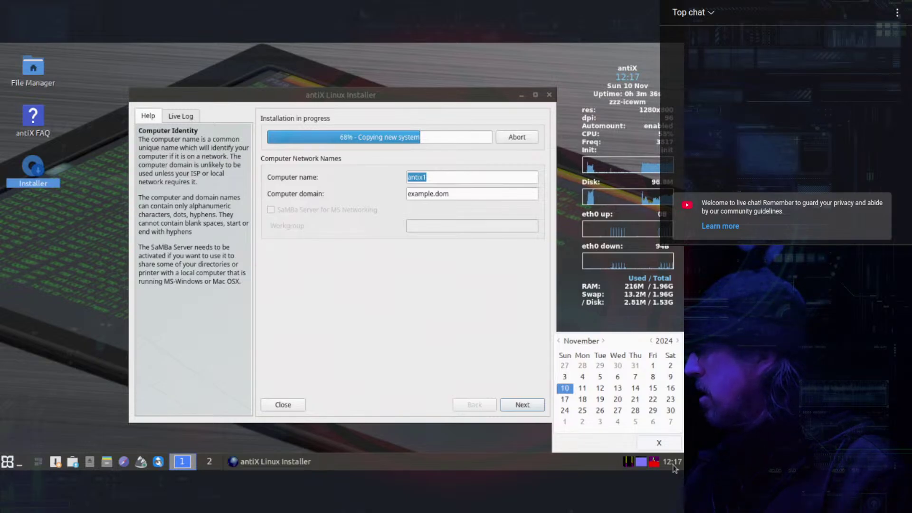
pyautogui.rightClick(673, 466)
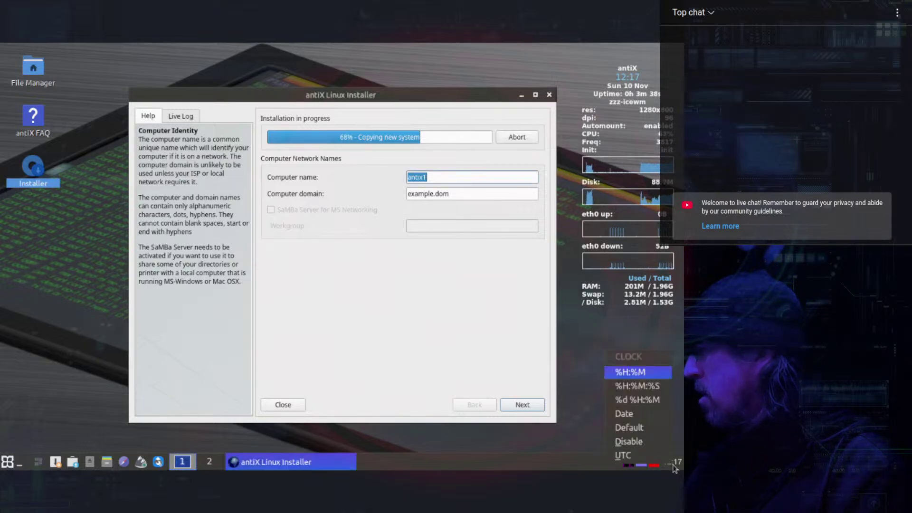
pyautogui.click(636, 457)
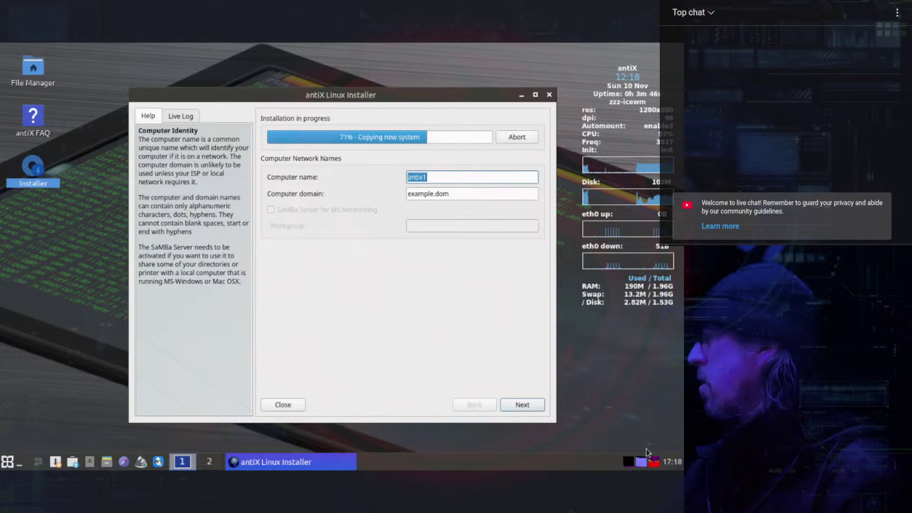
pyautogui.moveTo(675, 468)
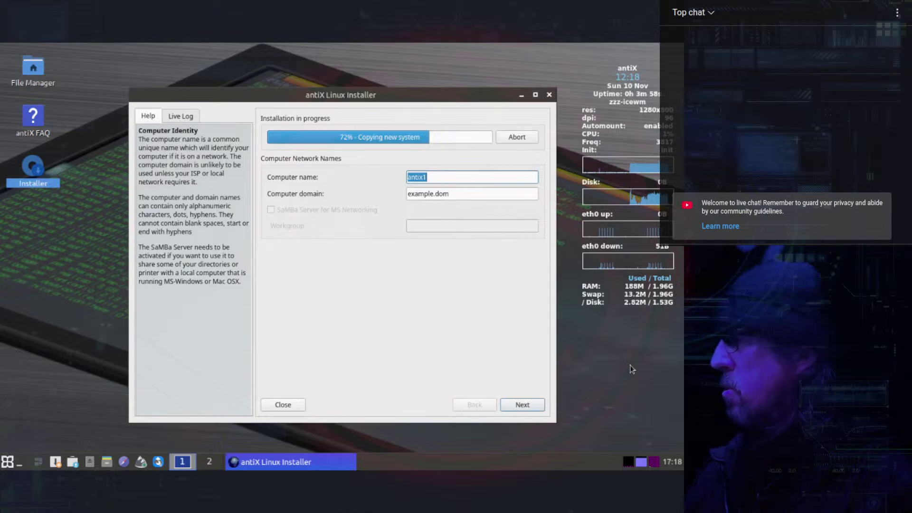
# Keep the default computer name and domain, and set the locale to United Kingdom - British English.
pyautogui.click(520, 406)
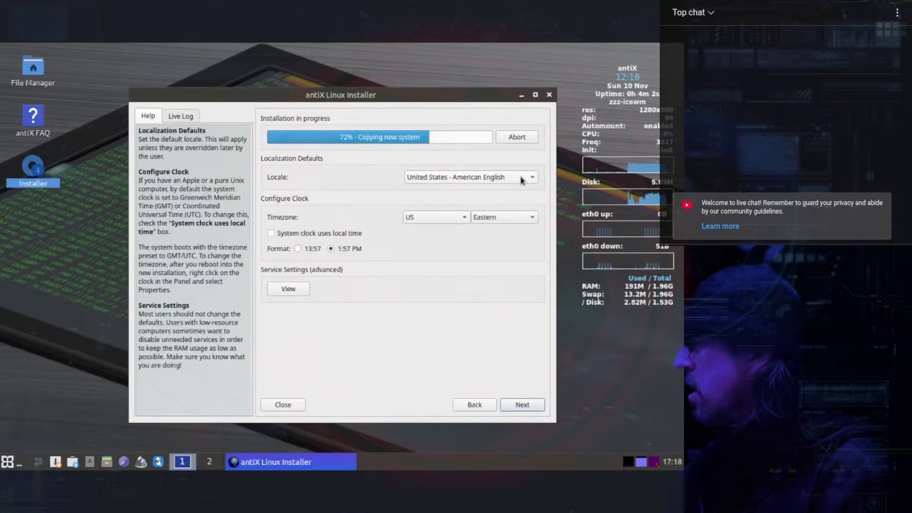
pyautogui.click(522, 181)
pyautogui.click(449, 244)
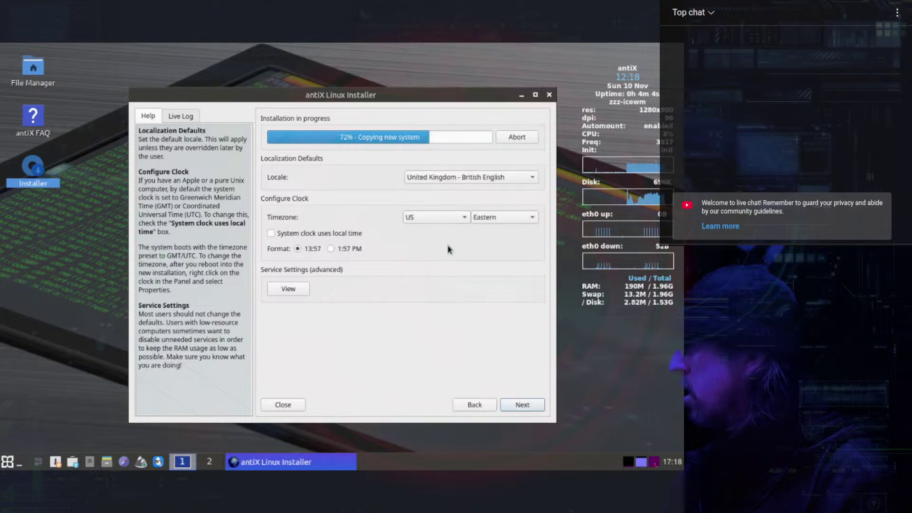
# Set the timezone to Europe, London, and continue to the default user account settings.
pyautogui.click(468, 221)
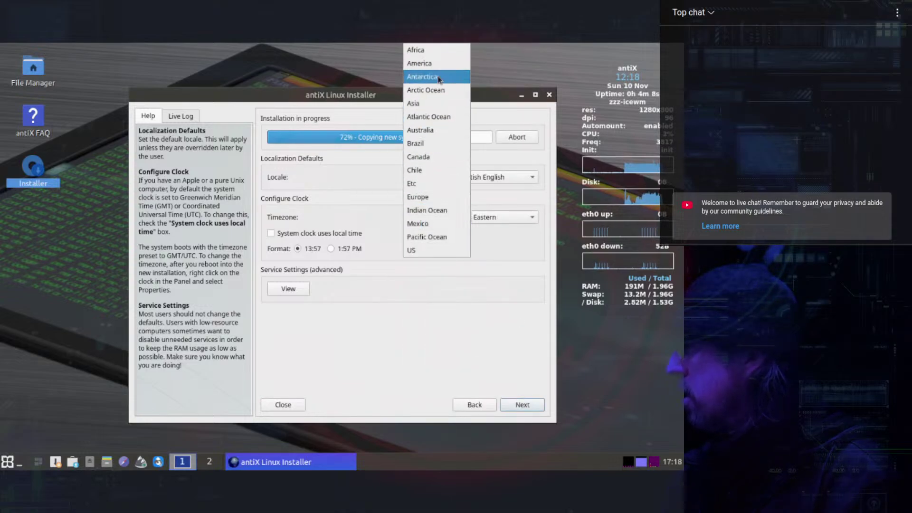
pyautogui.click(437, 198)
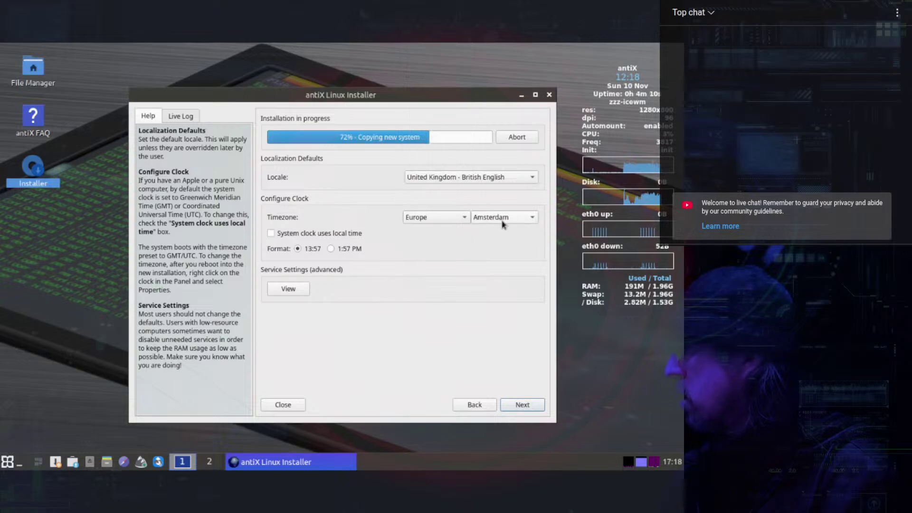
pyautogui.click(506, 218)
pyautogui.scroll(-3, 515, 207)
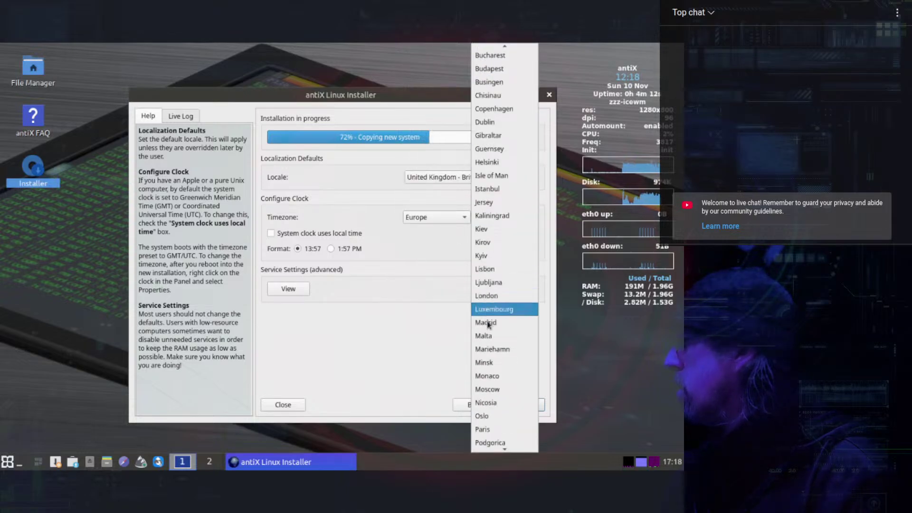
pyautogui.click(494, 296)
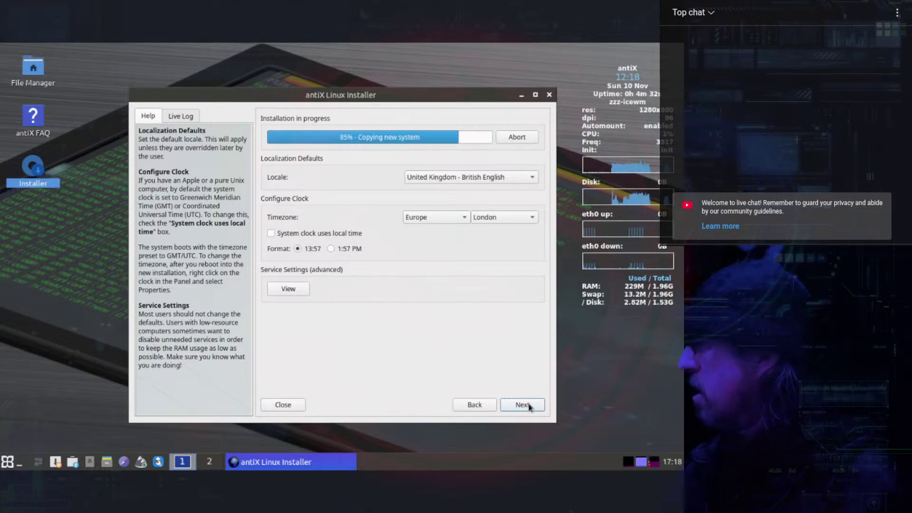
pyautogui.click(528, 405)
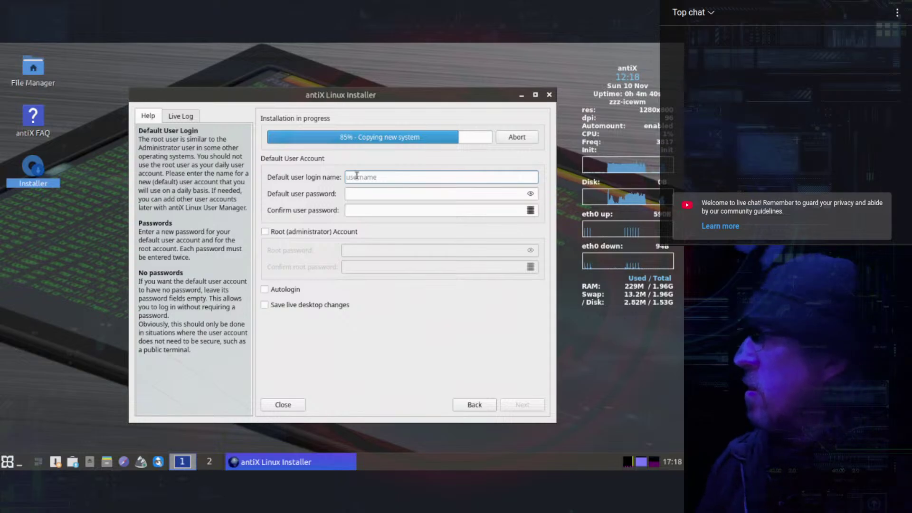
# Set the default user login name to Coopertronic, then enter and confirm the default user password.
pyautogui.write('Coopertronic')
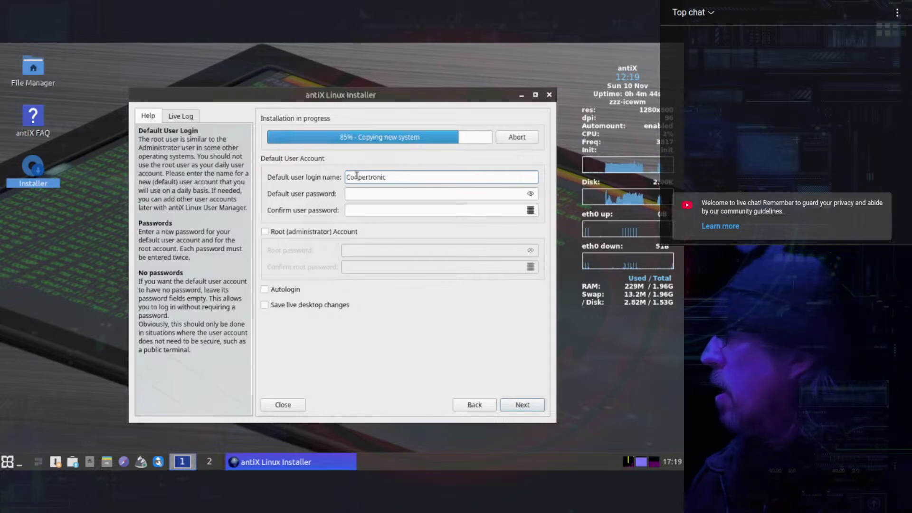
pyautogui.press('Tab')
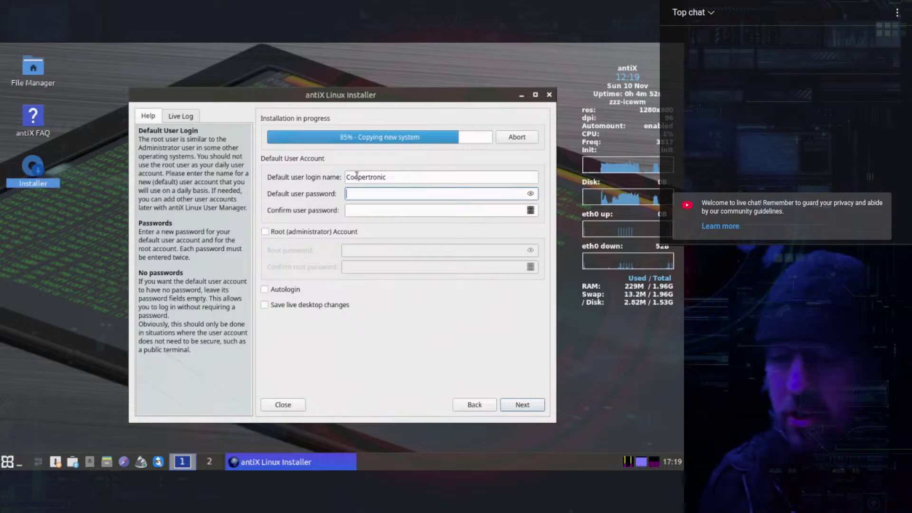
pyautogui.write('••••••')
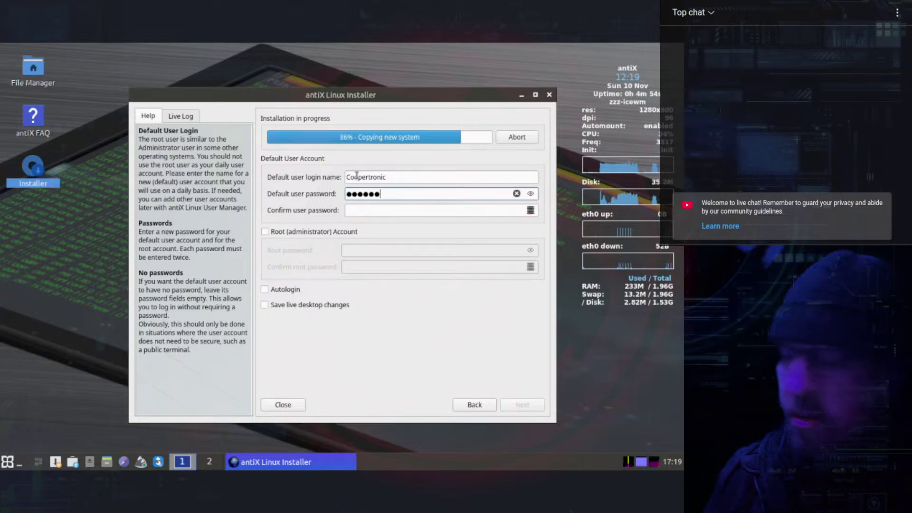
pyautogui.press('Tab')
pyautogui.write('••••••')
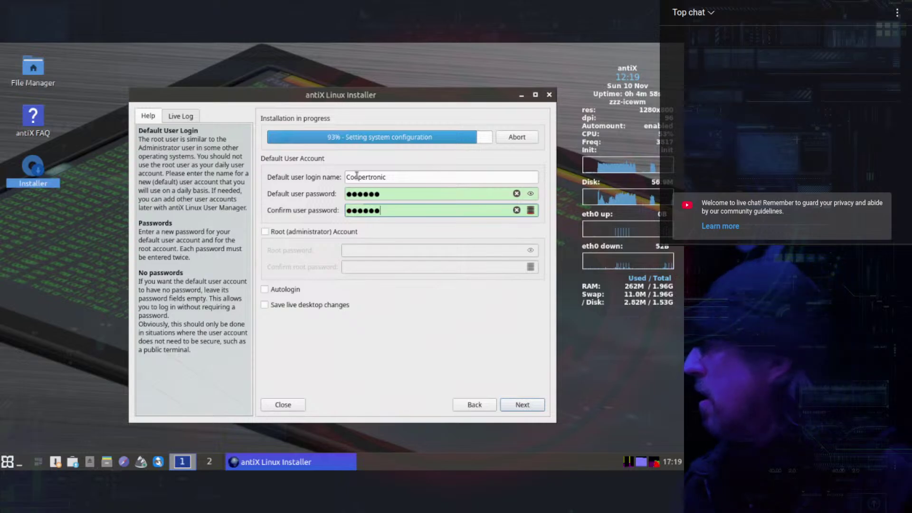
# Enable the root (administrator) account with a root password entered twice, and turn on autologin.
pyautogui.press('Tab')
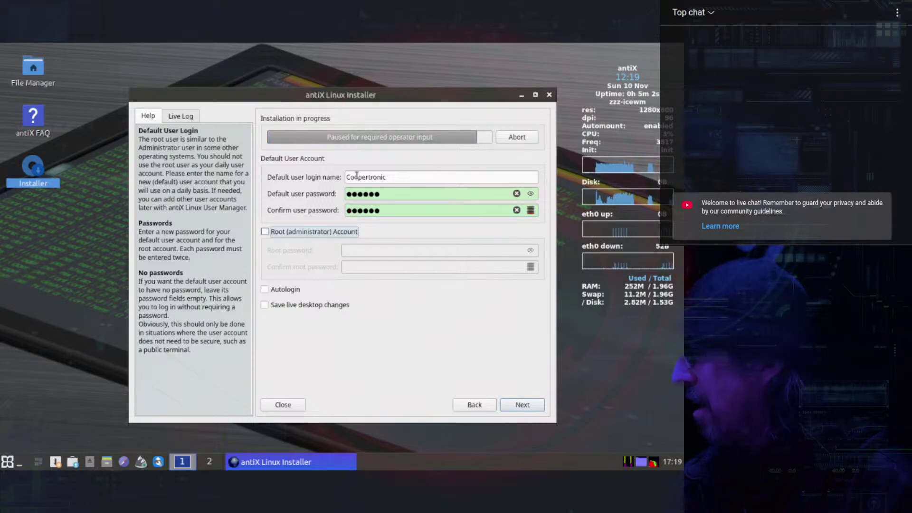
pyautogui.click(265, 232)
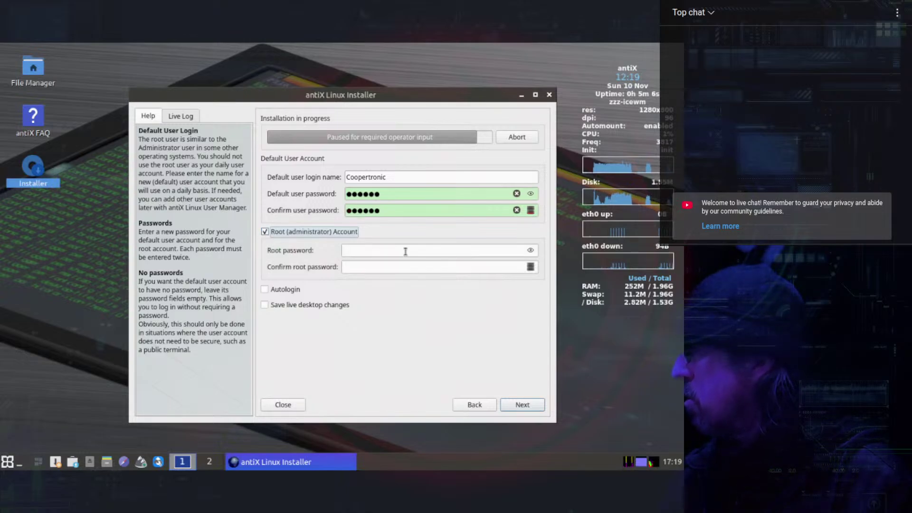
pyautogui.click(395, 252)
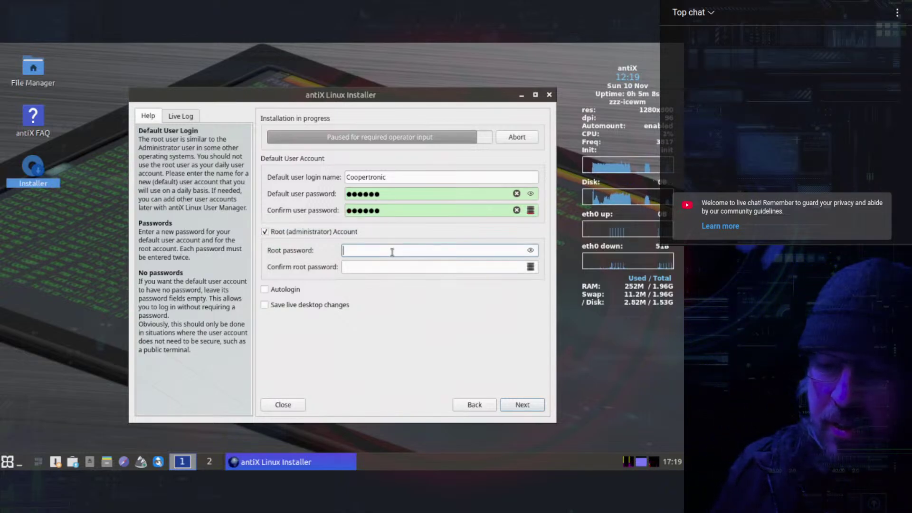
pyautogui.write('****')
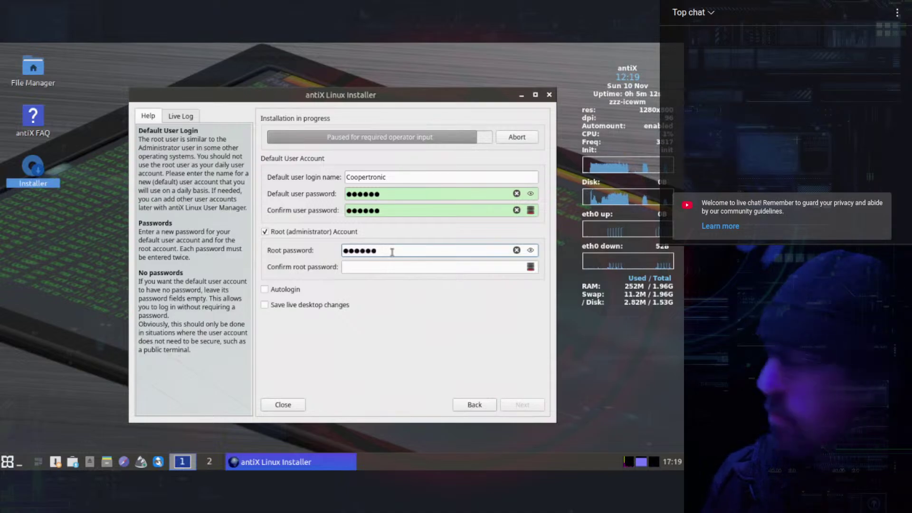
pyautogui.press('Tab')
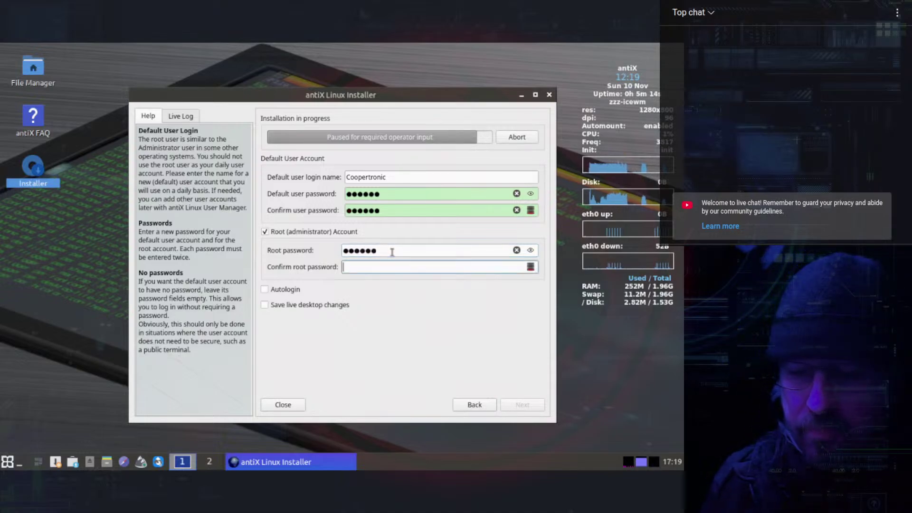
pyautogui.write('***')
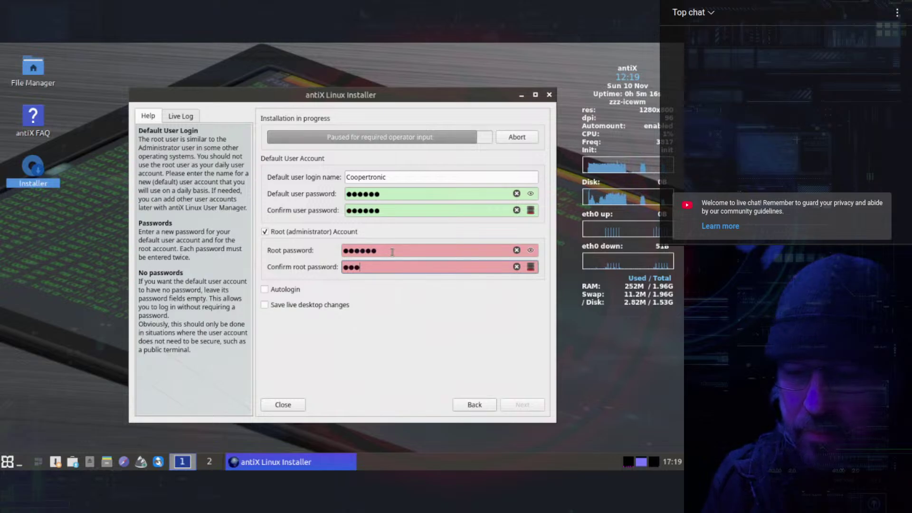
pyautogui.write('***')
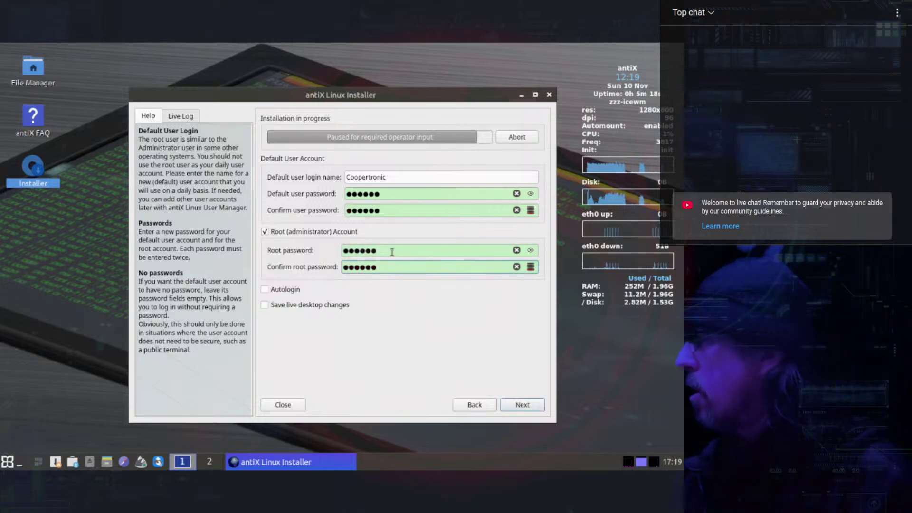
pyautogui.click(266, 289)
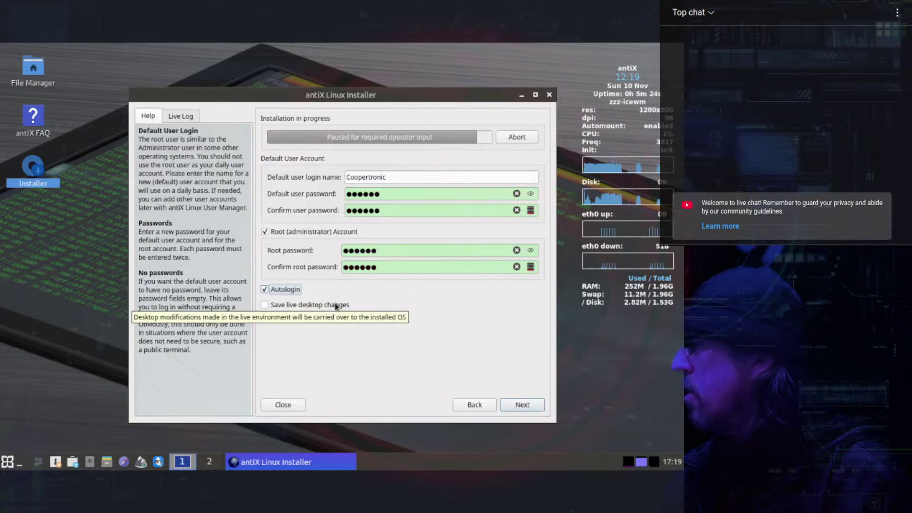
# Complete the installation with automatic reboot, and boot the antiX-23.1 Arditi del Popolo entry.
pyautogui.click(524, 405)
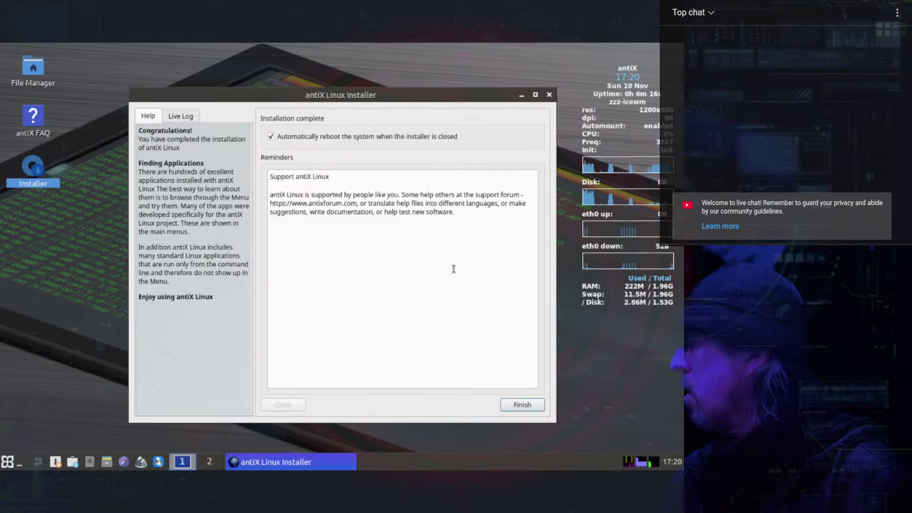
pyautogui.click(523, 405)
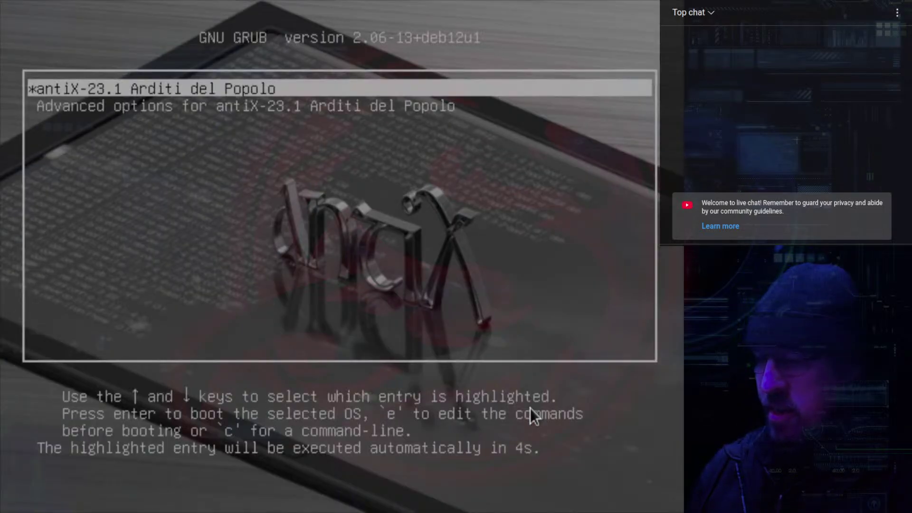
pyautogui.press('Return')
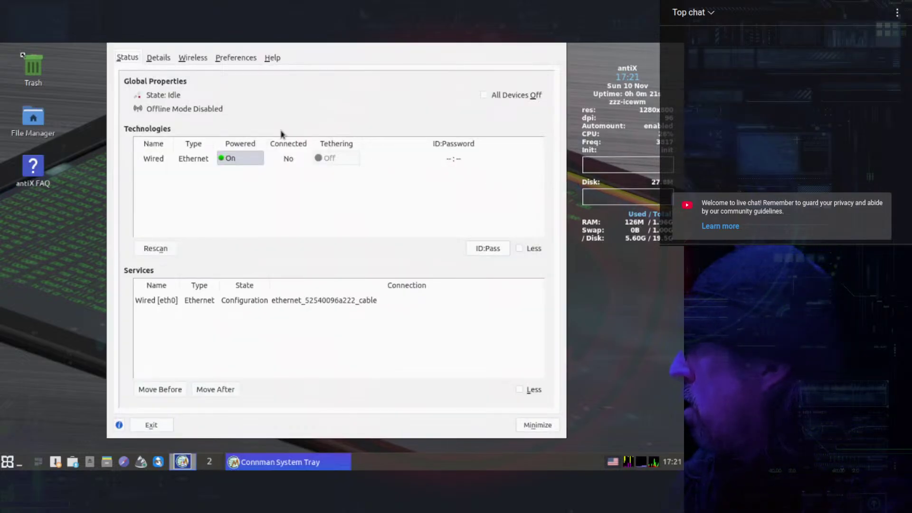
# View the wireless services in the Connman network manager and exit it.
pyautogui.click(193, 58)
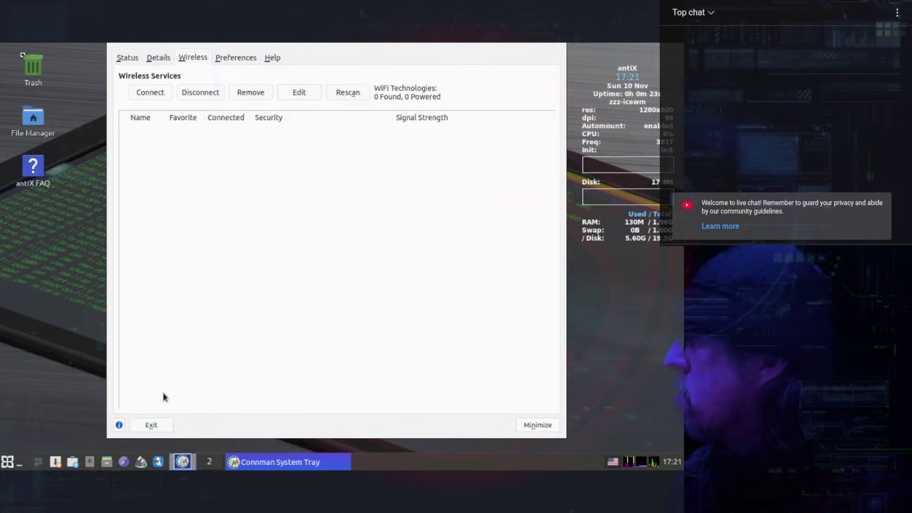
pyautogui.click(150, 425)
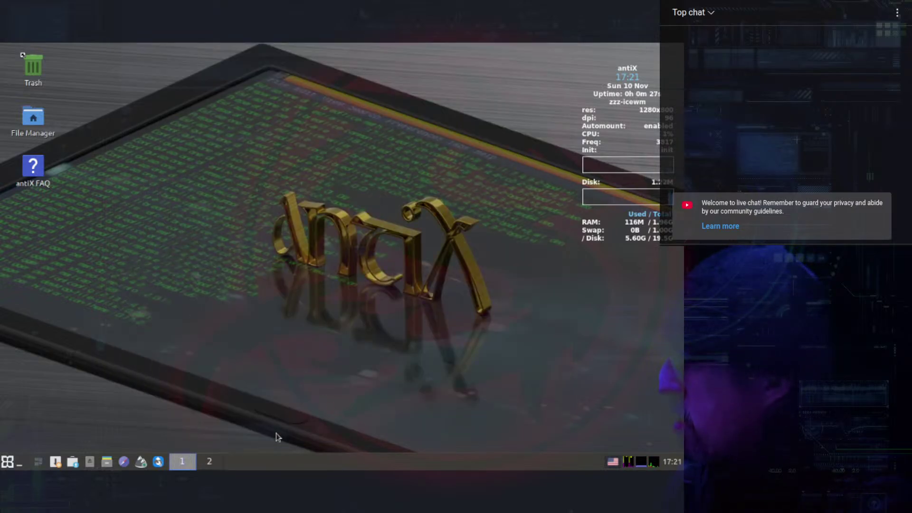
# Shut down the installed antiX system through the exit session options.
pyautogui.click(7, 462)
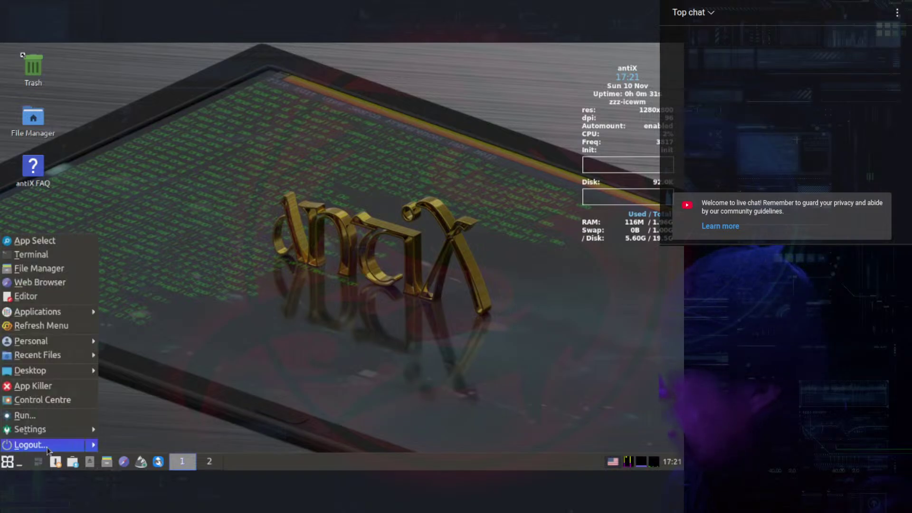
pyautogui.moveTo(91, 449)
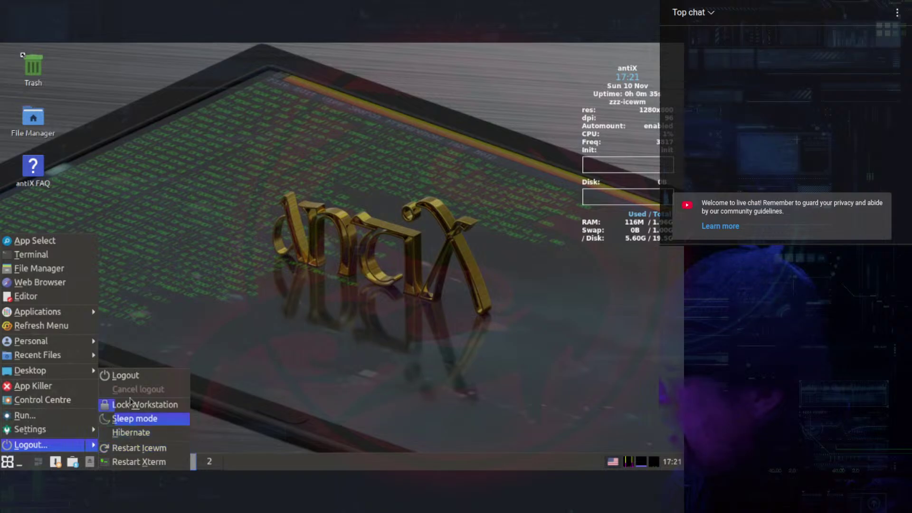
pyautogui.click(124, 375)
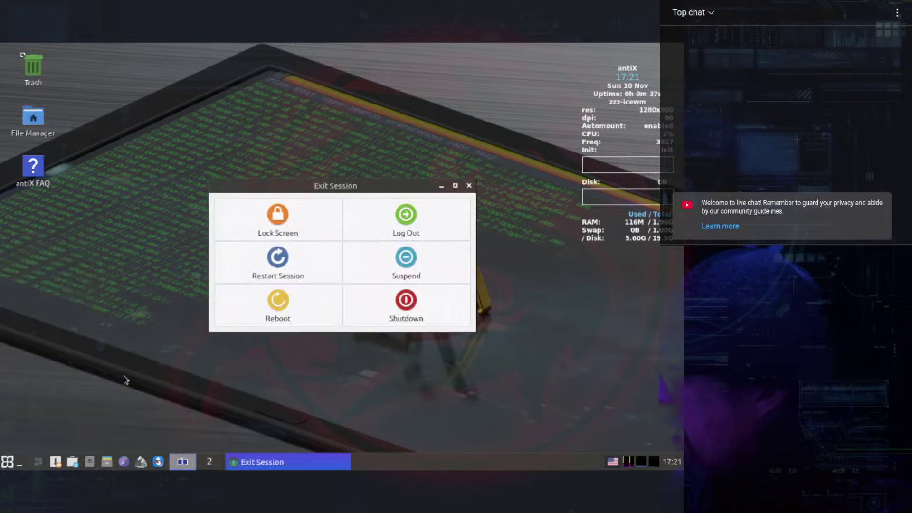
pyautogui.click(398, 304)
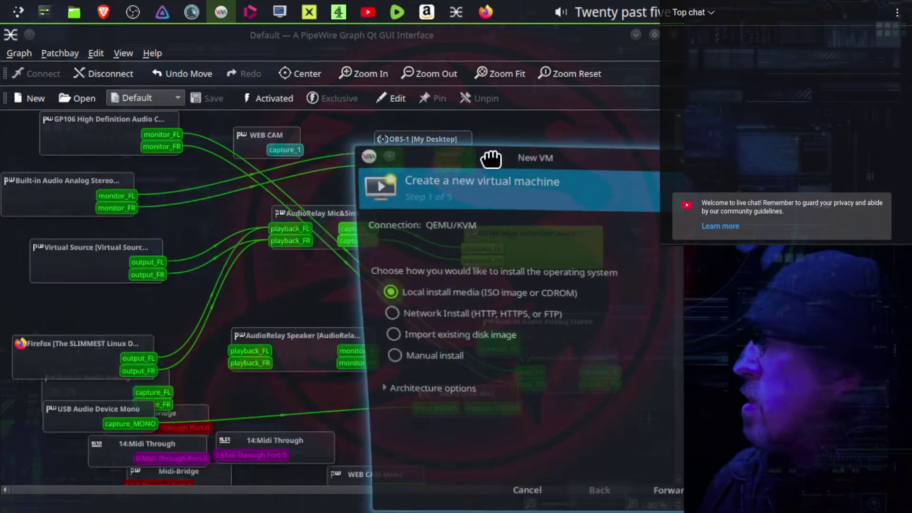
# Switch to Virtual Machine Manager and set up a new virtual machine from local install media, using antiX-23.2-runit_386-full.iso in the AntiX folder.
pyautogui.moveTo(508, 127); pyautogui.dragTo(299, 63)
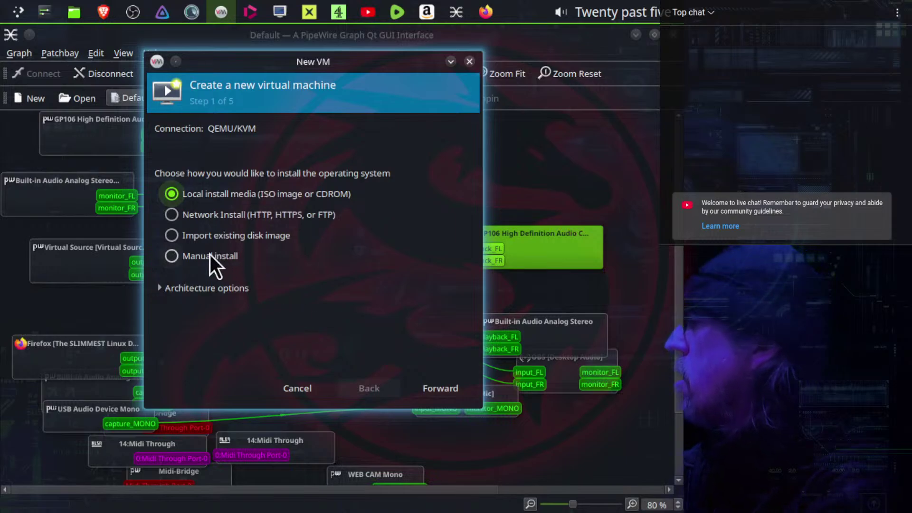
pyautogui.click(207, 289)
pyautogui.click(430, 388)
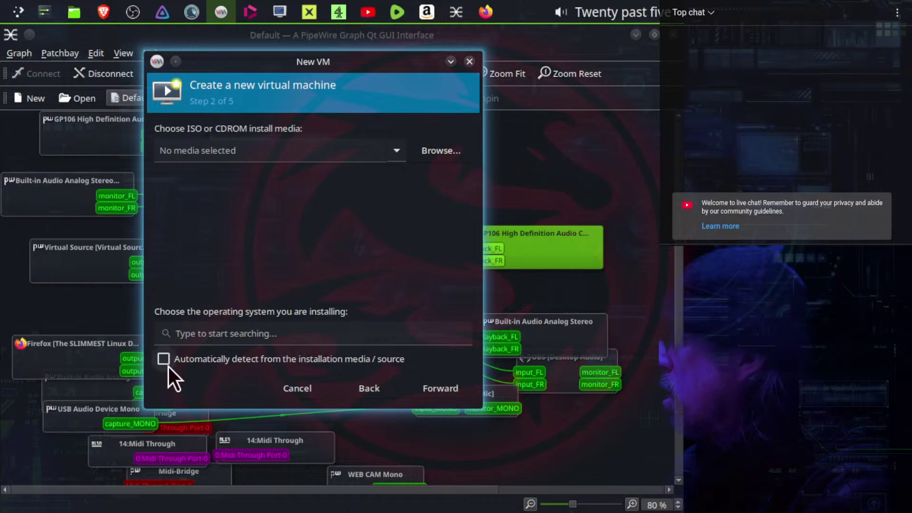
pyautogui.click(439, 151)
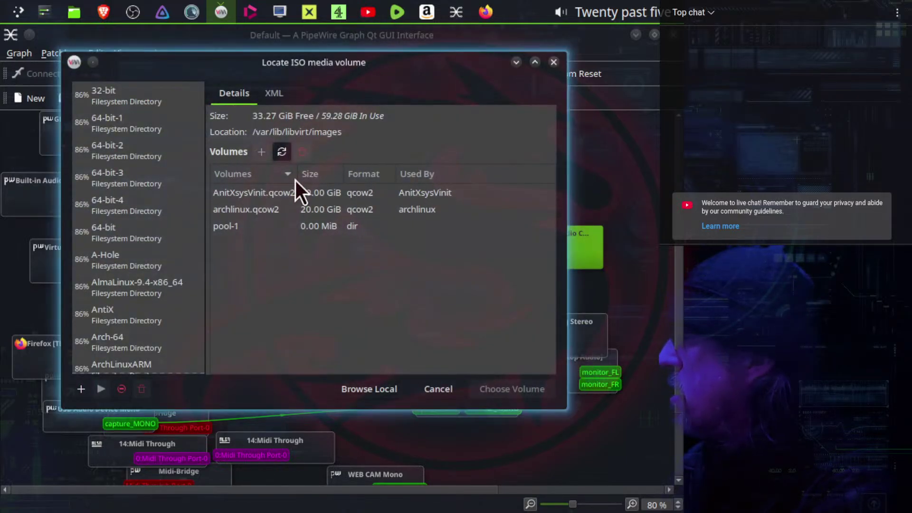
pyautogui.click(372, 387)
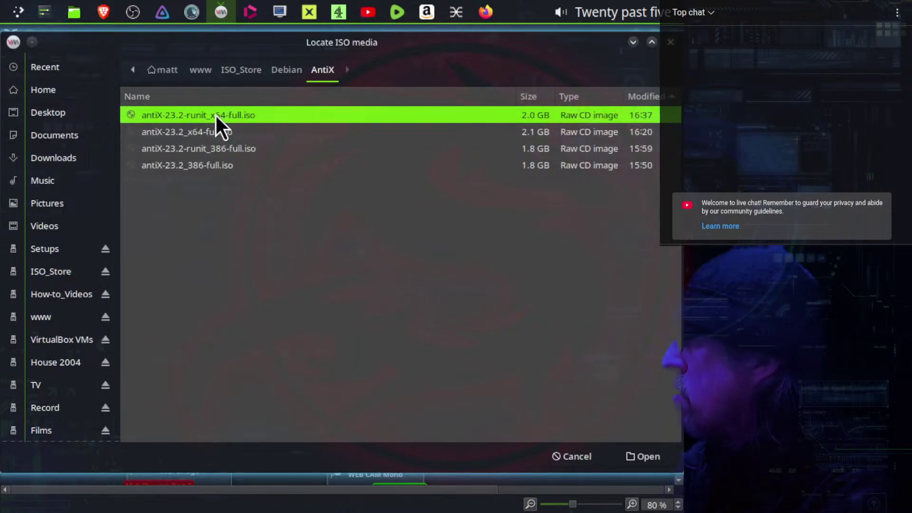
pyautogui.click(182, 147)
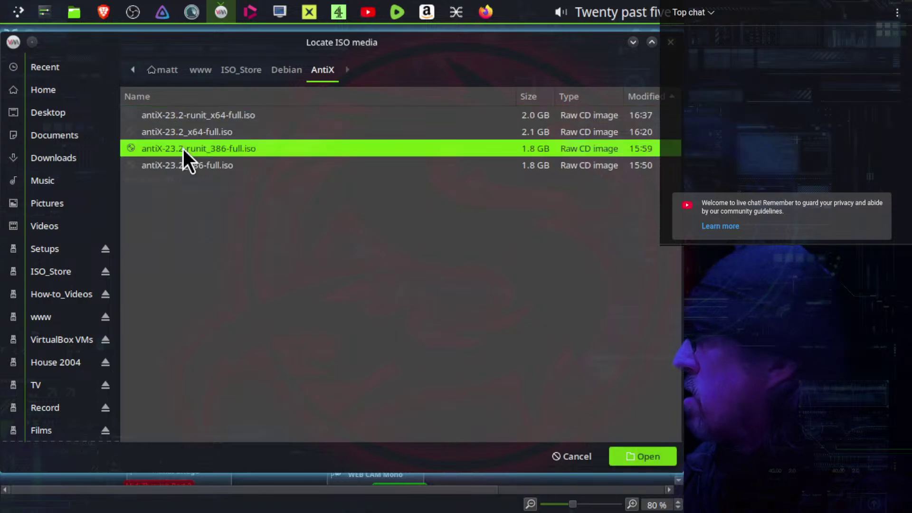
pyautogui.doubleClick(183, 147)
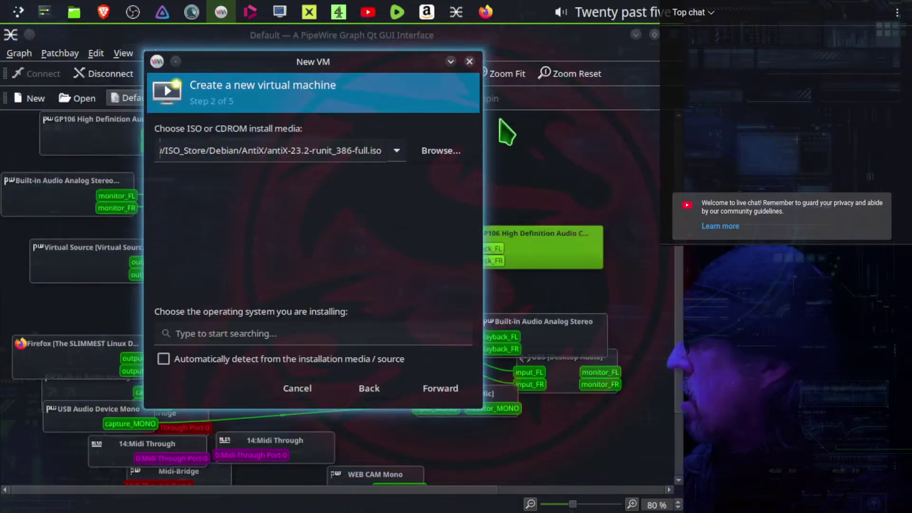
# Choose Debian 12 as the operating system, and accept 2048 MiB memory, 2 CPUs and a 20 GiB disk image.
pyautogui.click(238, 333)
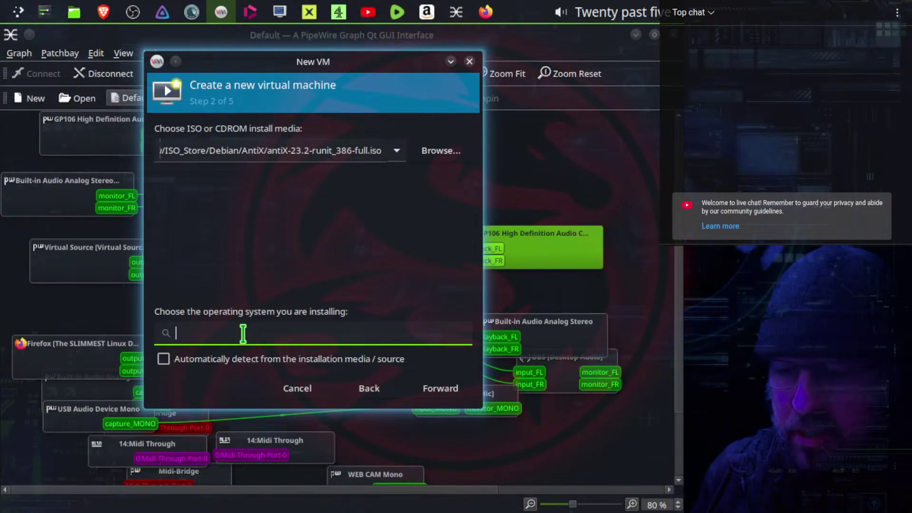
pyautogui.write('debia')
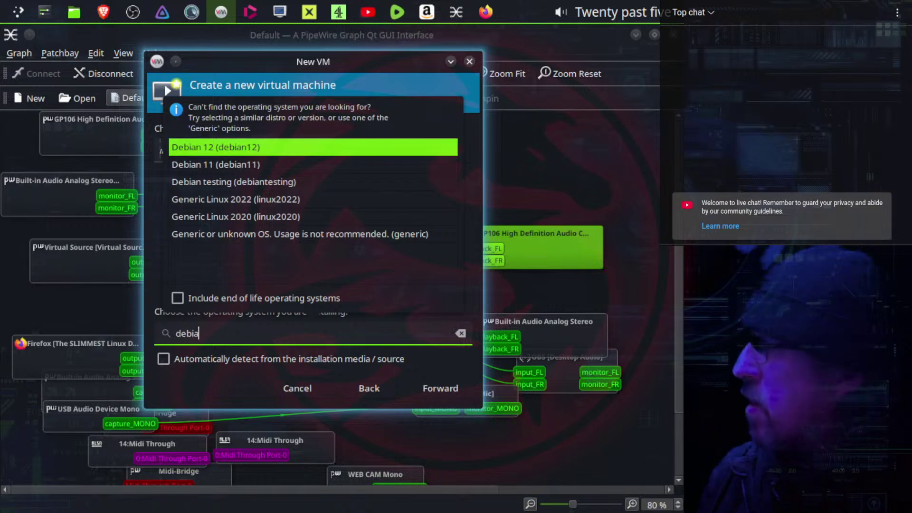
pyautogui.click(203, 151)
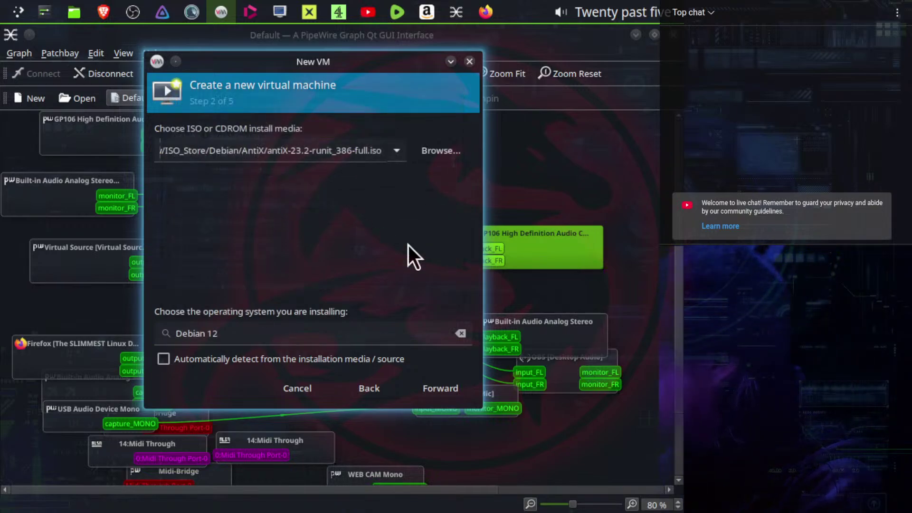
pyautogui.click(441, 385)
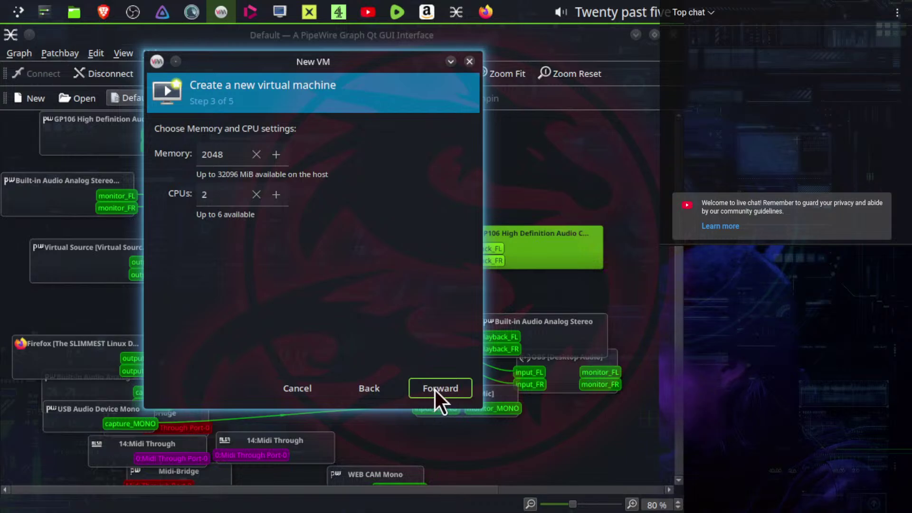
pyautogui.click(436, 394)
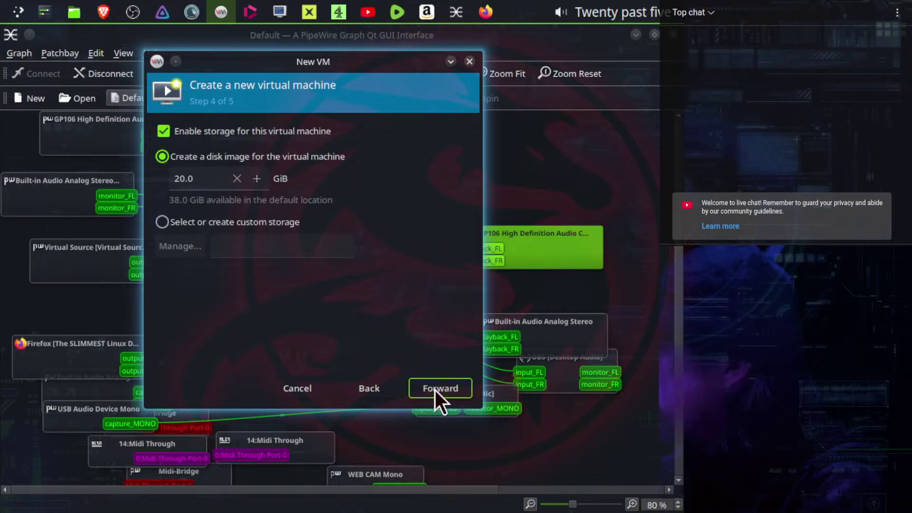
pyautogui.click(435, 390)
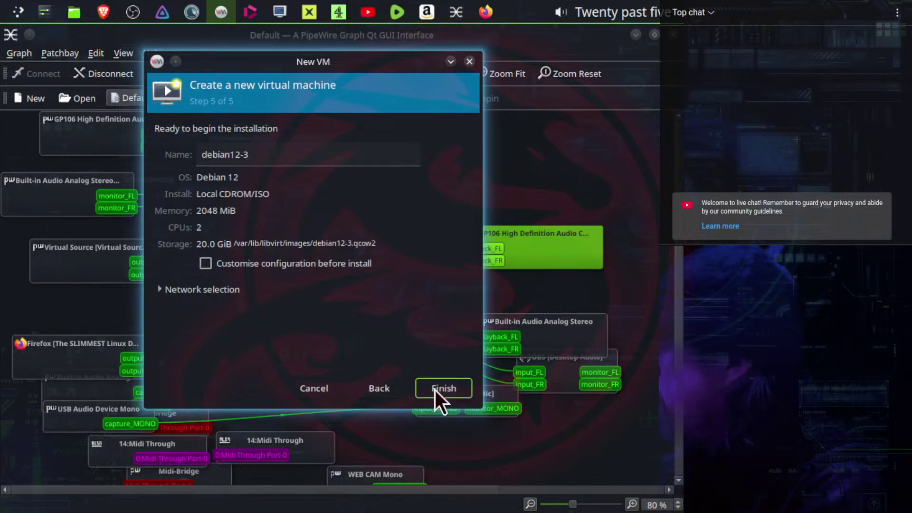
# Name the new virtual machine AntiXrunit.
pyautogui.tripleClick(266, 156)
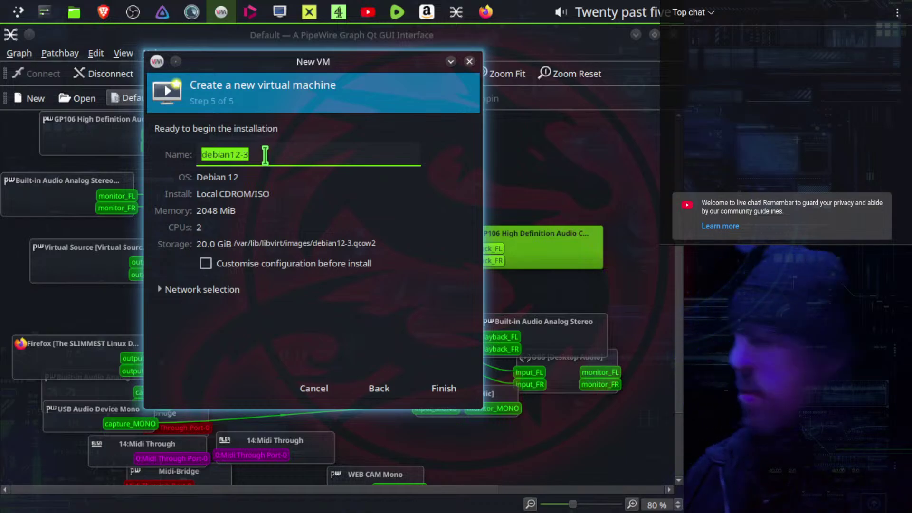
pyautogui.write('Ant')
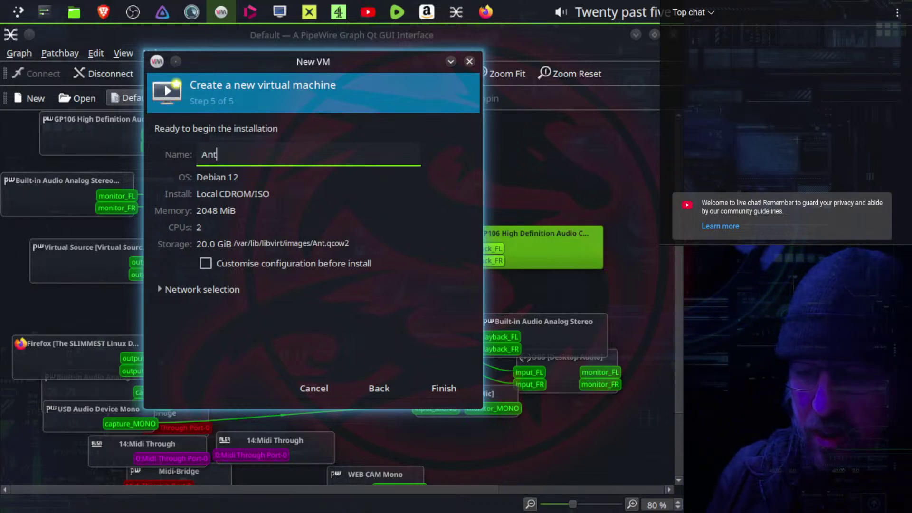
pyautogui.write('iX')
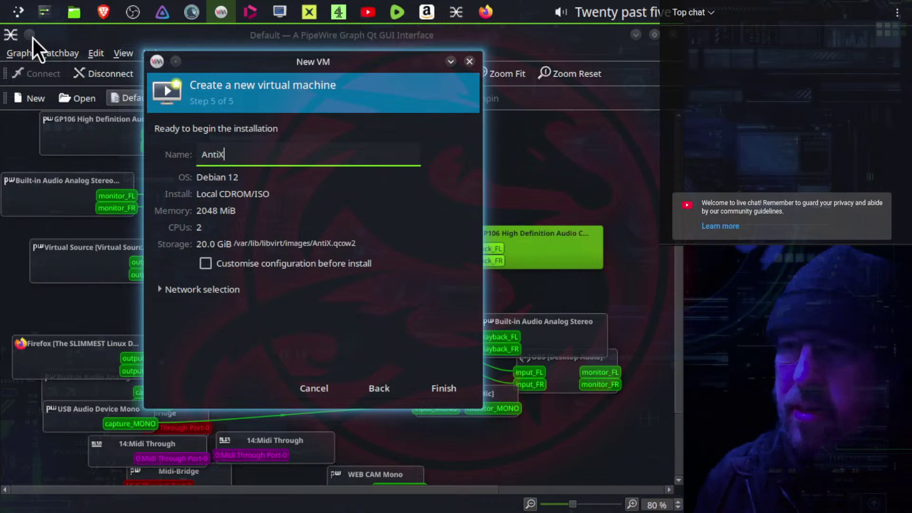
pyautogui.write('runin')
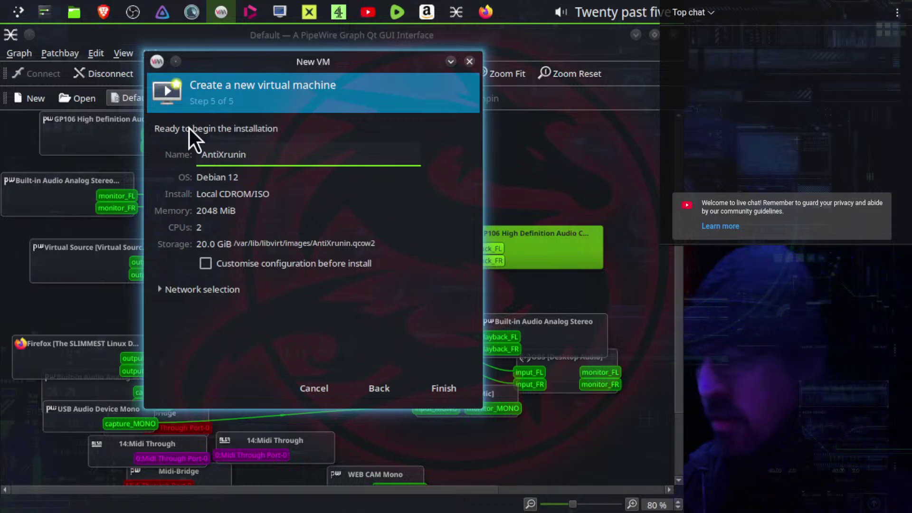
pyautogui.press('BackSpace')
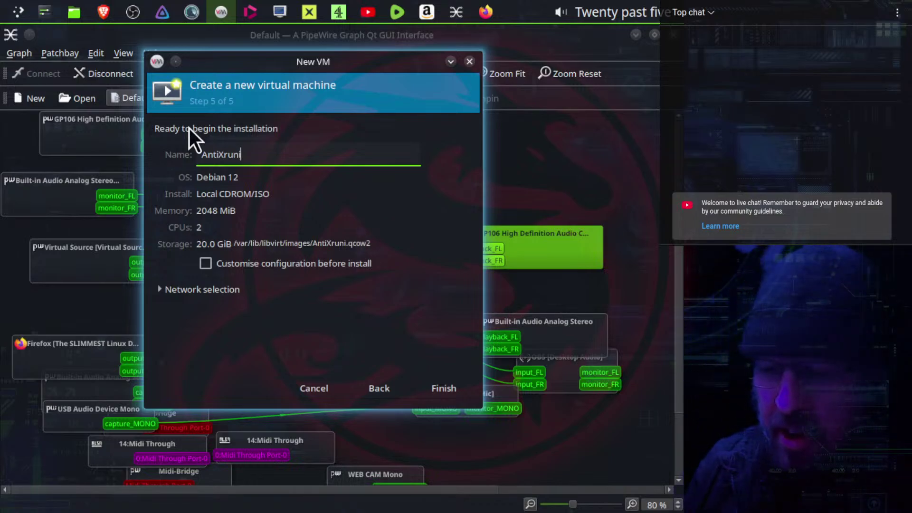
pyautogui.write('t')
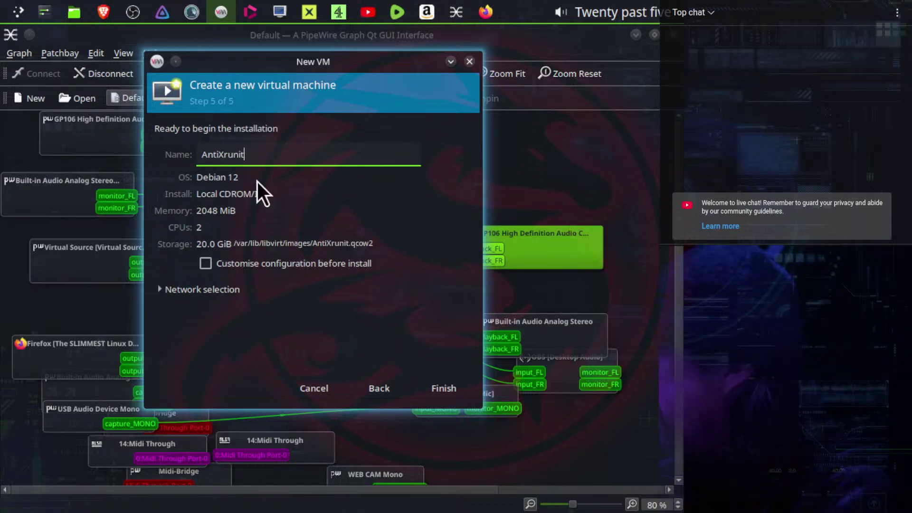
# Enable customising the configuration before install, select the 'CooperBridge' NAT virtual network, and finish the wizard.
pyautogui.click(206, 263)
pyautogui.click(192, 289)
pyautogui.click(235, 310)
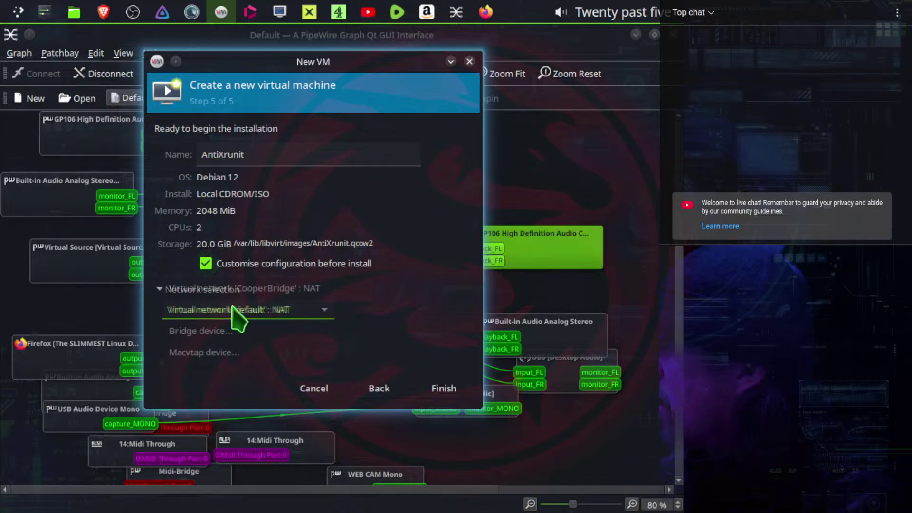
pyautogui.click(240, 291)
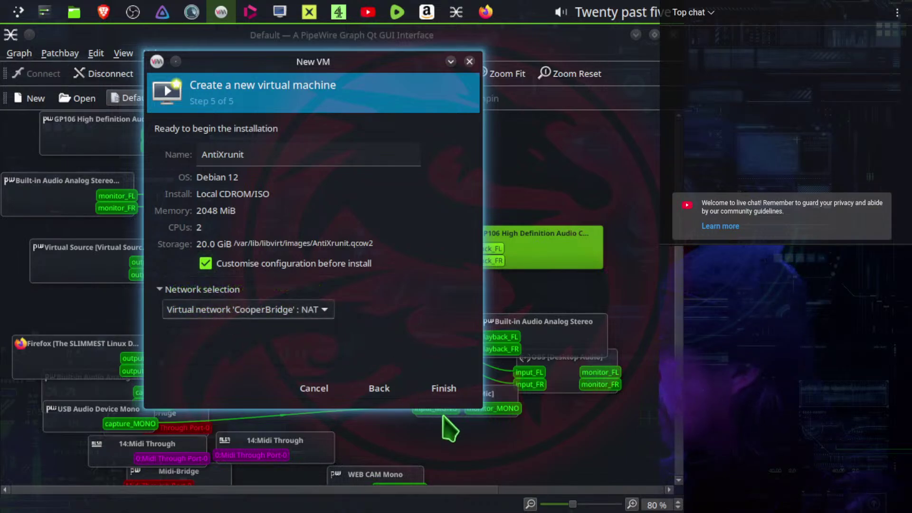
pyautogui.click(442, 384)
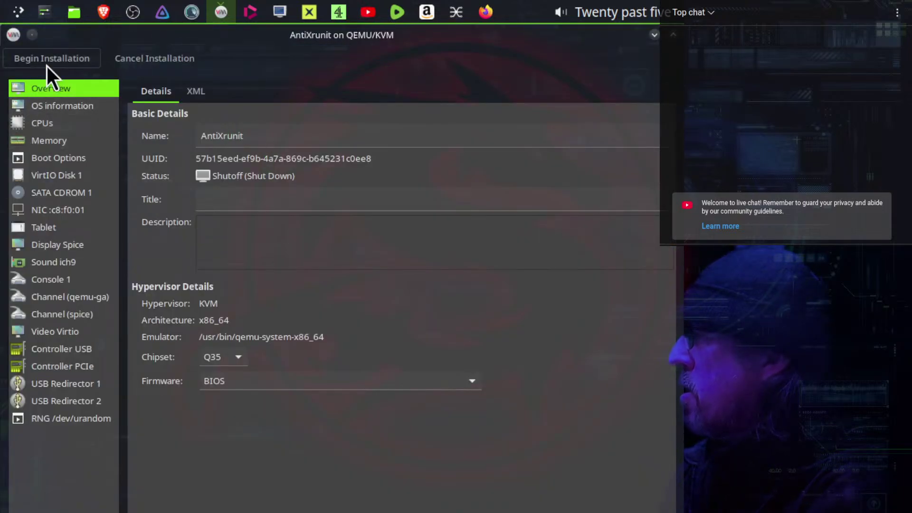
# Enable the boot menu for AntiXrunit and include SATA CDROM 1 among its boot devices.
pyautogui.click(61, 195)
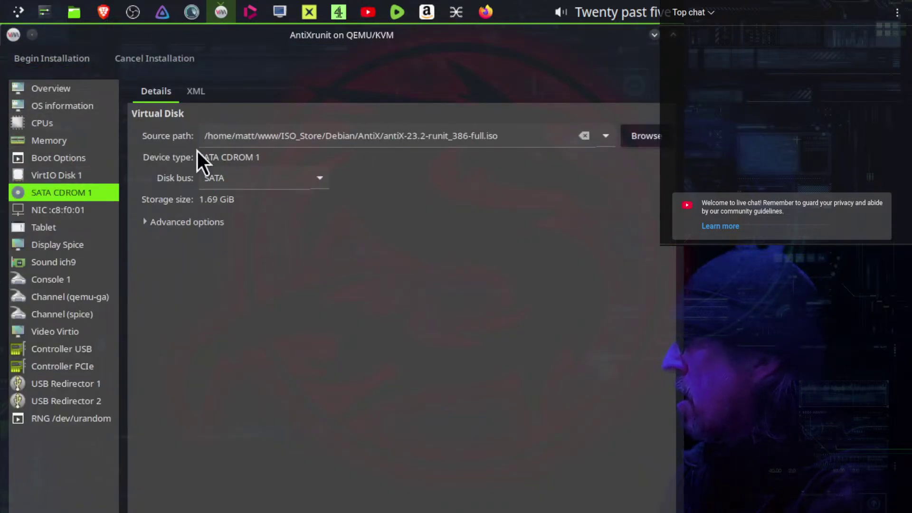
pyautogui.click(62, 157)
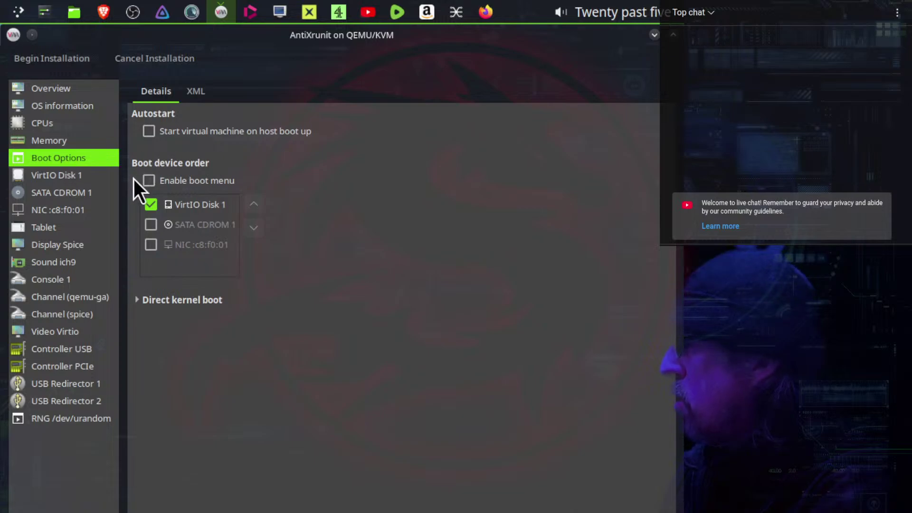
pyautogui.click(152, 224)
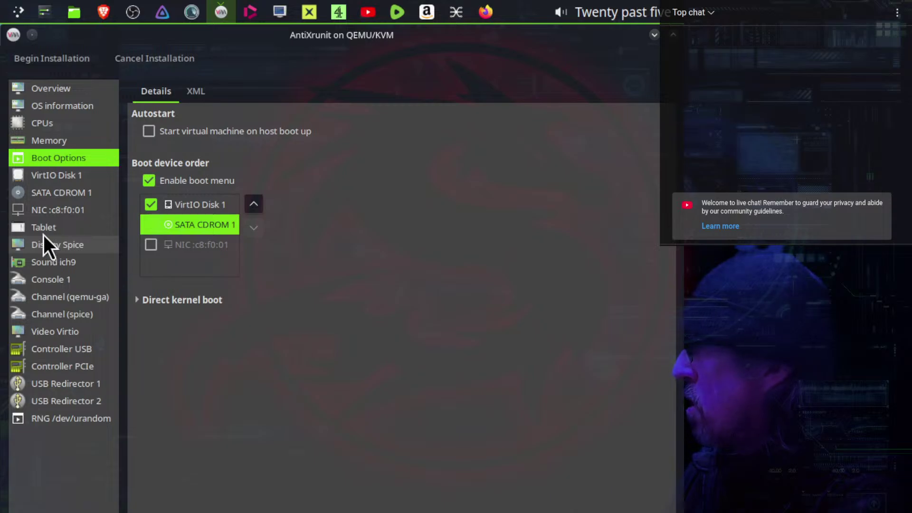
pyautogui.doubleClick(411, 38)
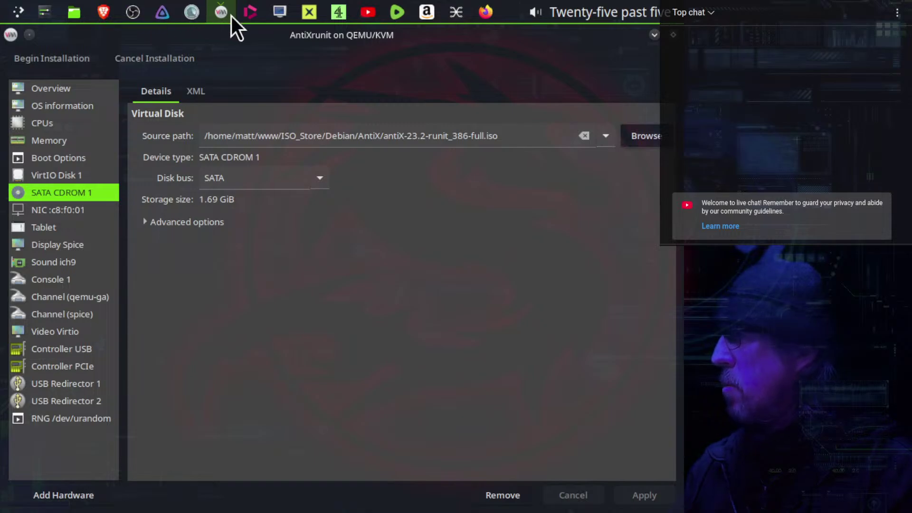
# Begin the AntiXrunit installation and show the running virtual machine's hardware details.
pyautogui.click(279, 12)
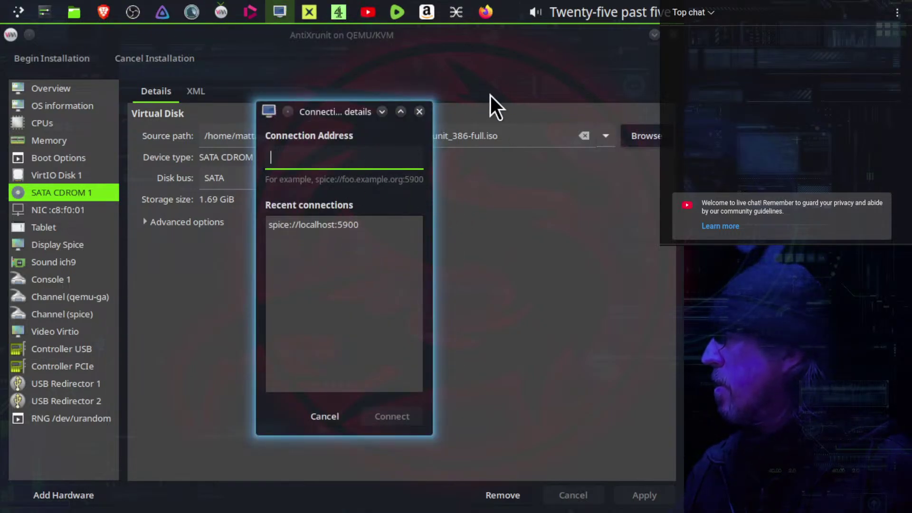
pyautogui.click(420, 111)
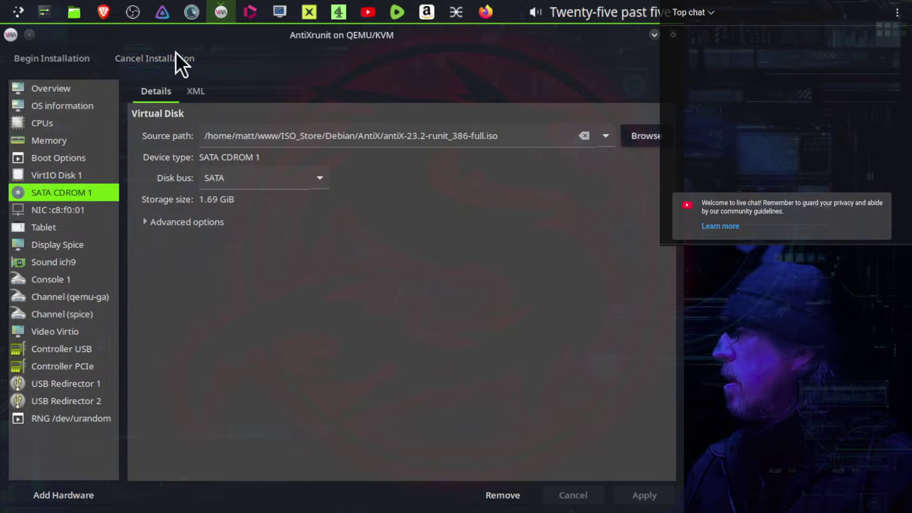
pyautogui.click(75, 62)
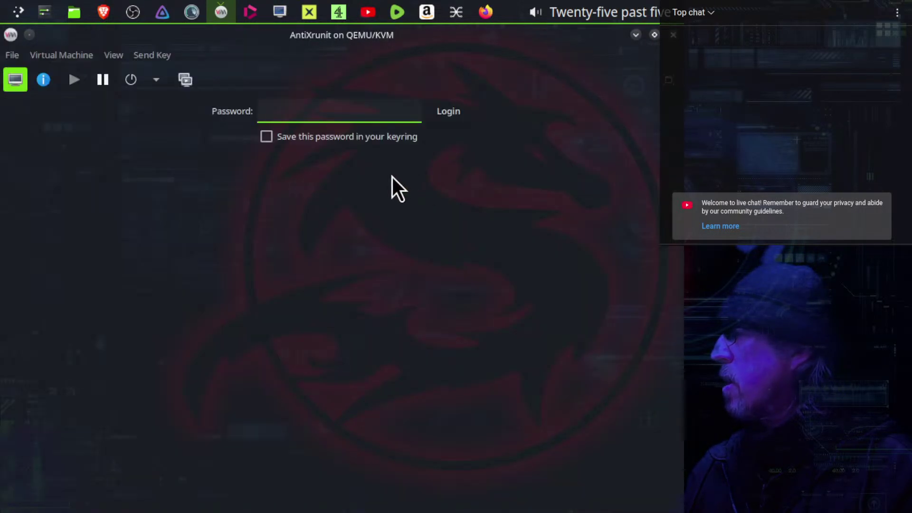
pyautogui.click(44, 80)
# Switch to Remote Viewer, connect to spice://localhost:5900, and enter the SPICE connection password.
pyautogui.click(281, 12)
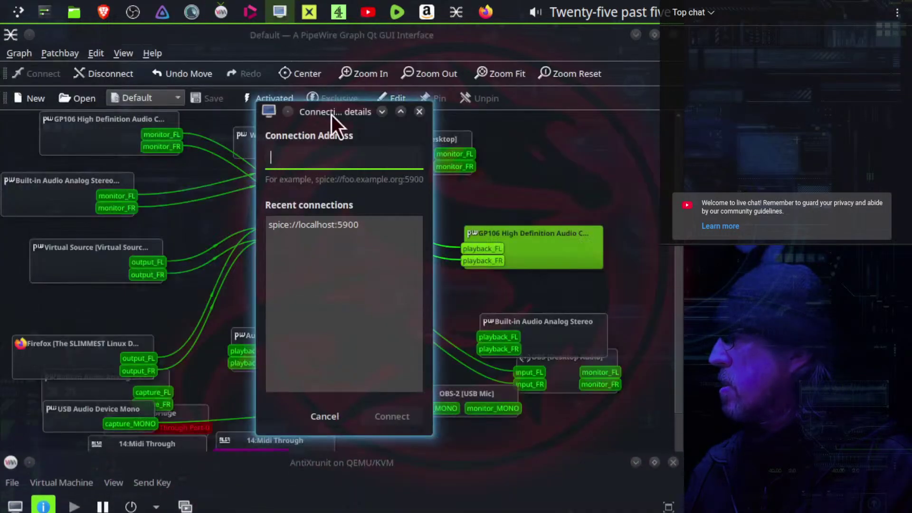
pyautogui.click(323, 224)
pyautogui.doubleClick(324, 222)
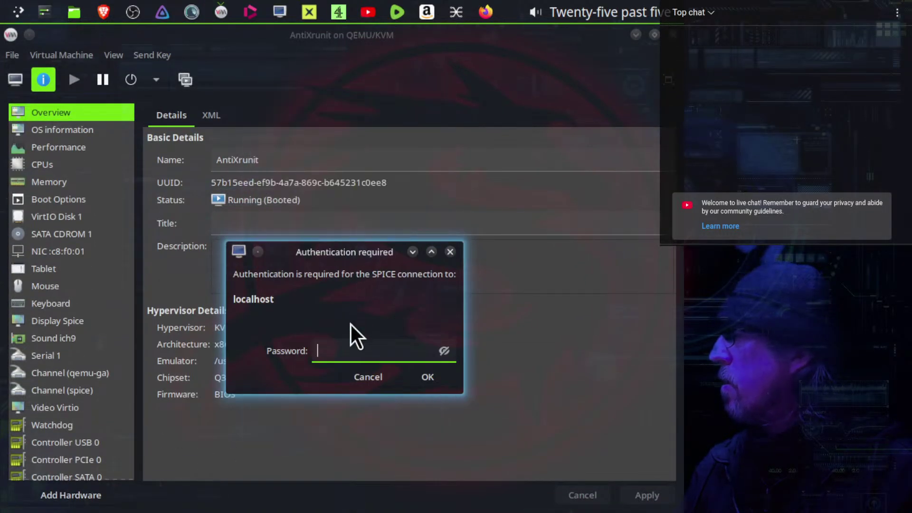
pyautogui.write('********')
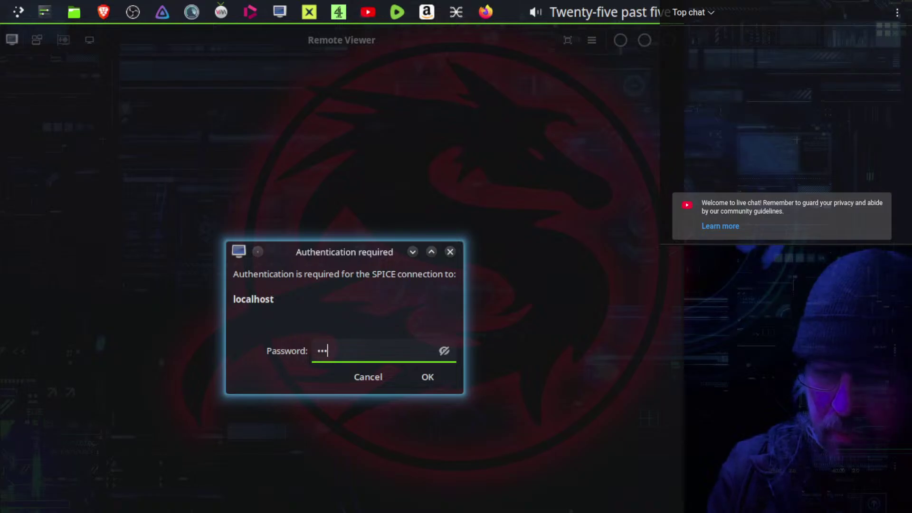
pyautogui.press('Return')
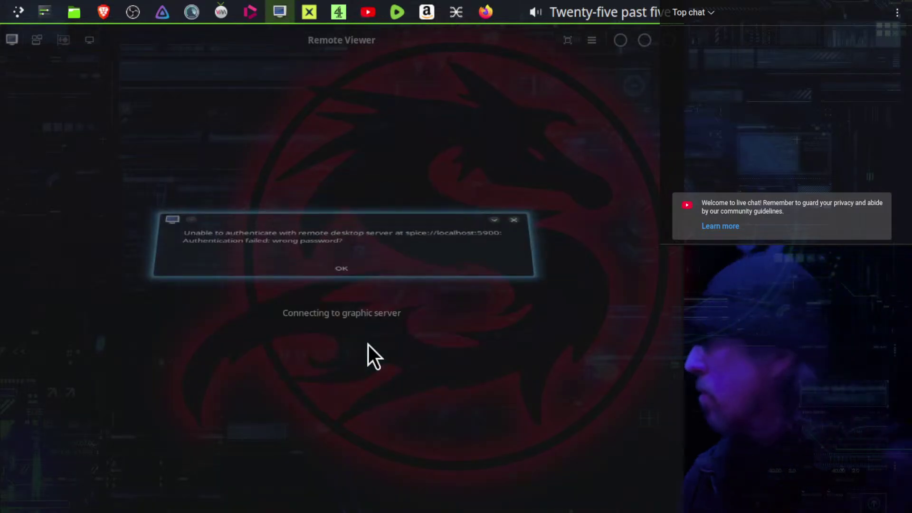
pyautogui.click(336, 356)
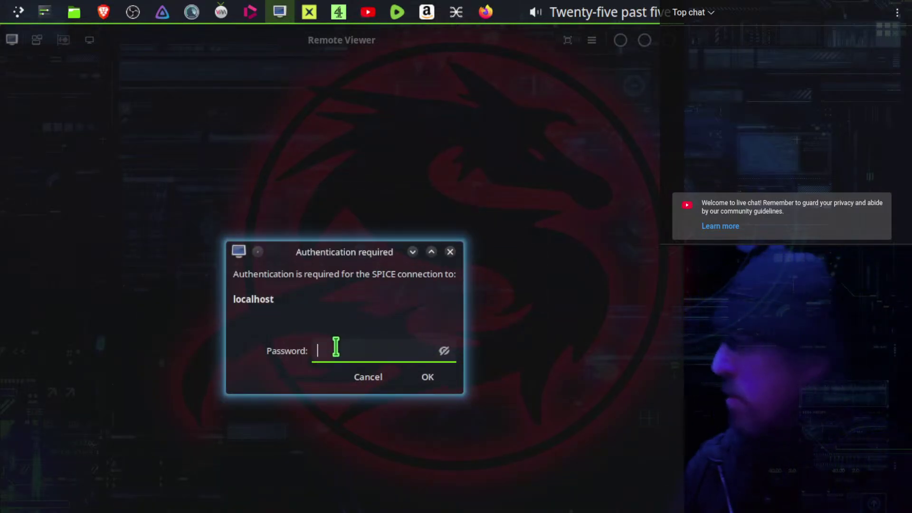
pyautogui.write('****')
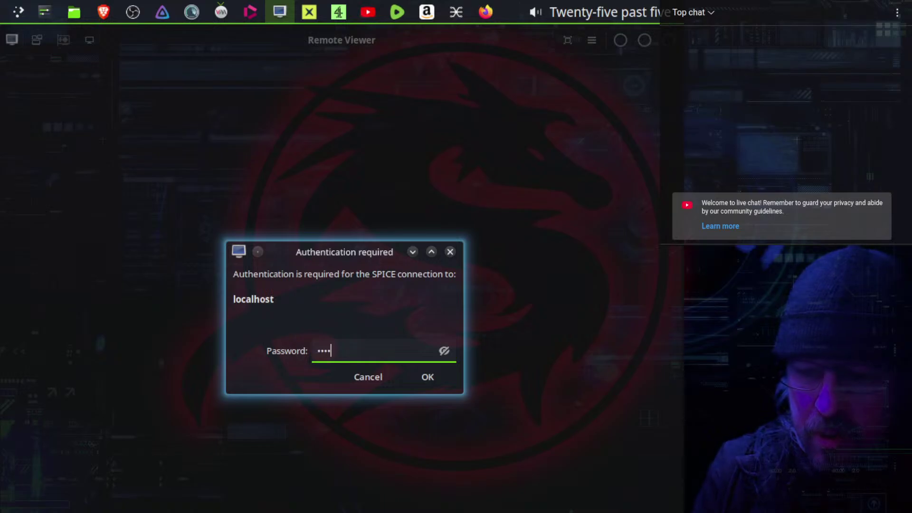
pyautogui.write('******')
pyautogui.press('Return')
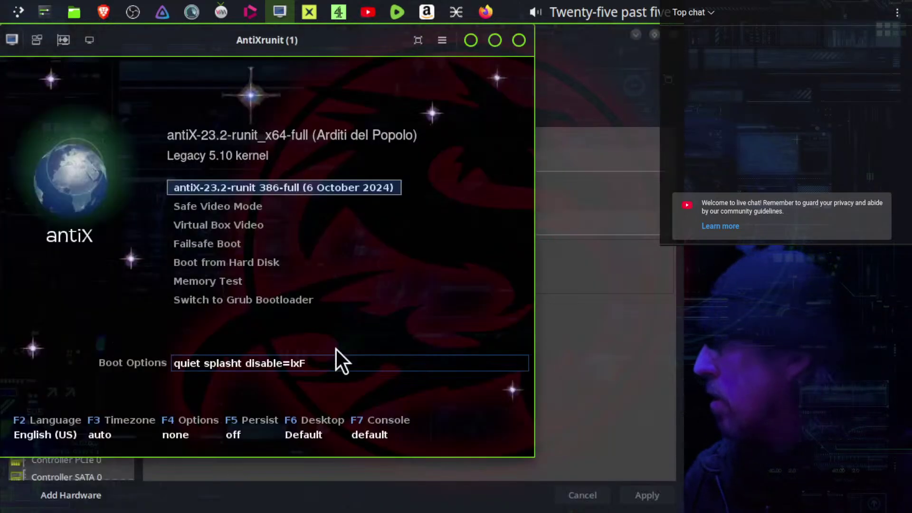
# Show the AntiXrunit display in full screen and boot the antiX-23.2-runit 386-full (6 October 2024) entry.
pyautogui.click(418, 40)
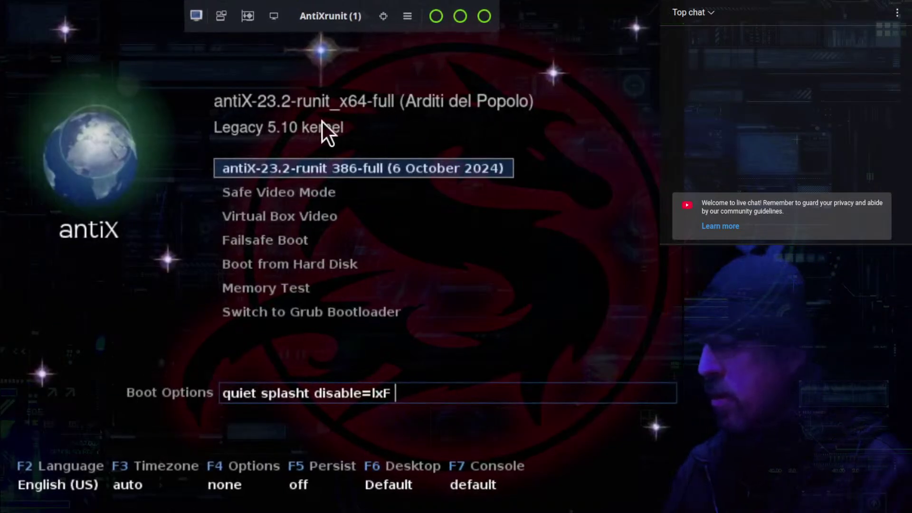
pyautogui.press('Down')
pyautogui.press('Up')
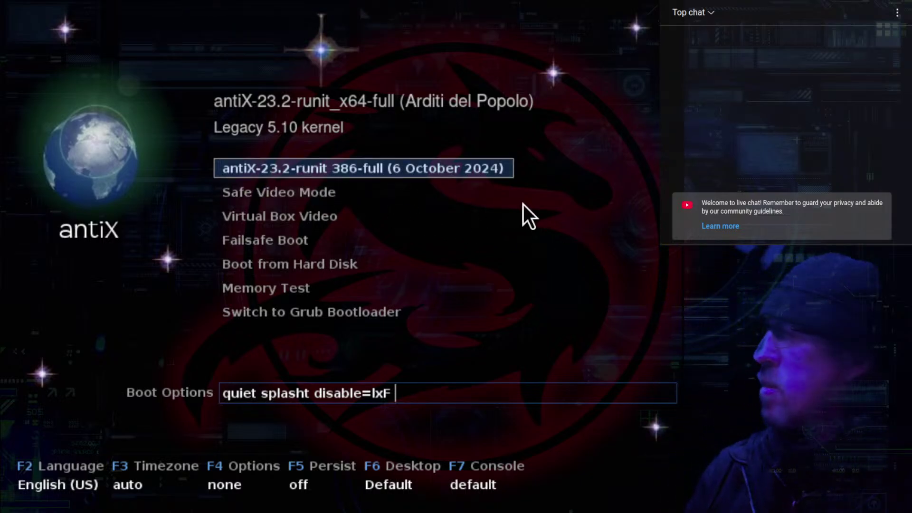
pyautogui.press('Return')
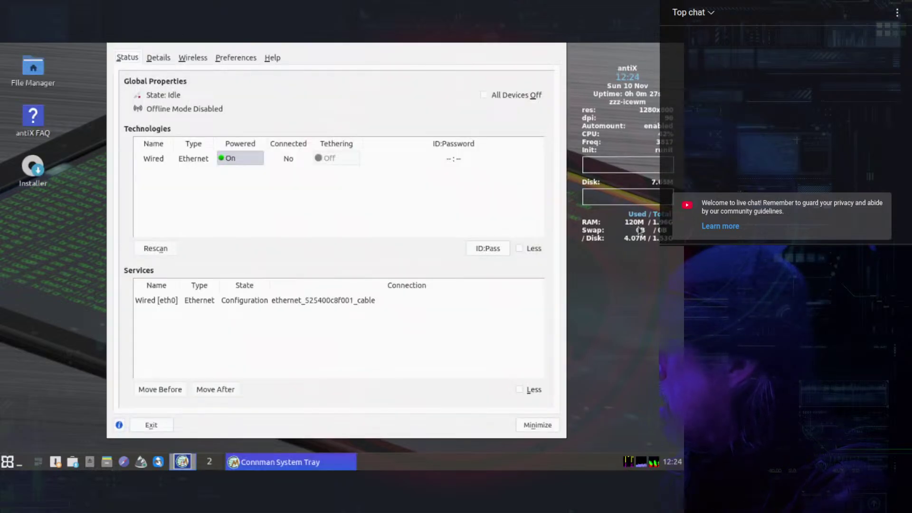
# Exit the Connman network manager after checking its wireless services, and launch the antiX installer from the desktop.
pyautogui.hotkey('alt', 'w')
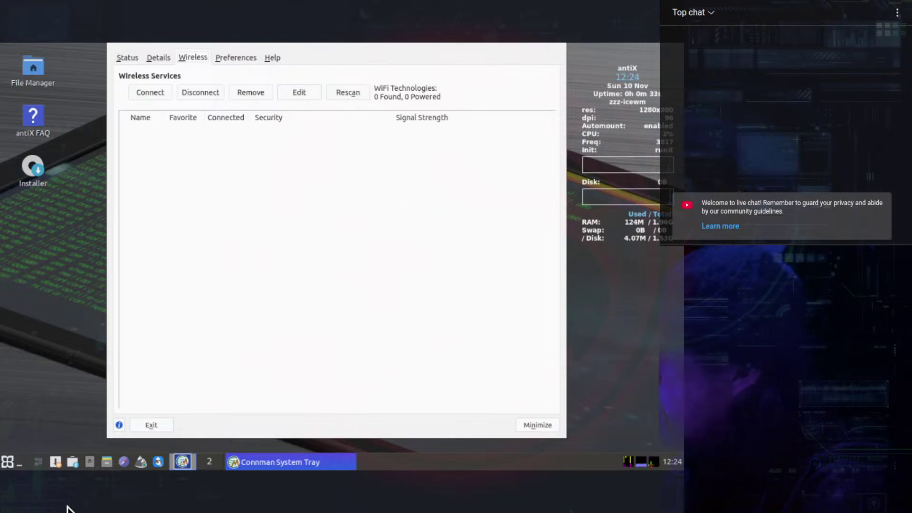
pyautogui.click(156, 425)
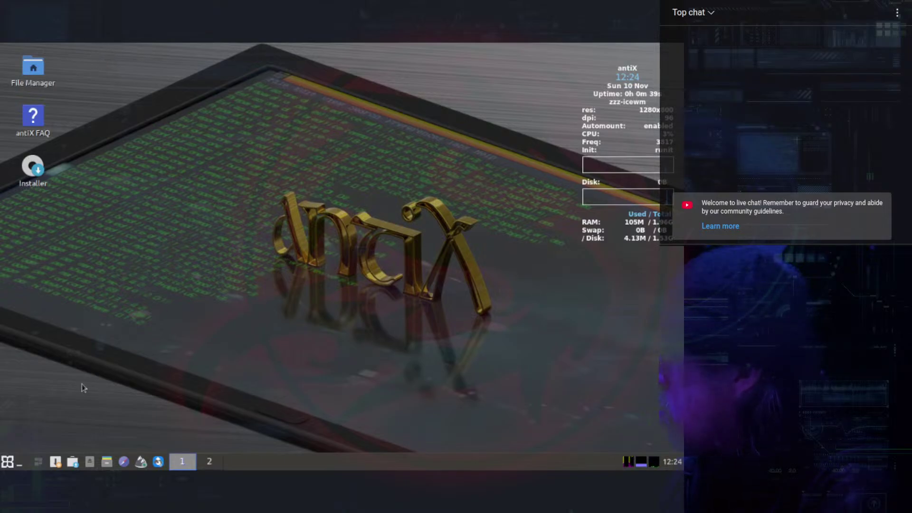
pyautogui.click(36, 177)
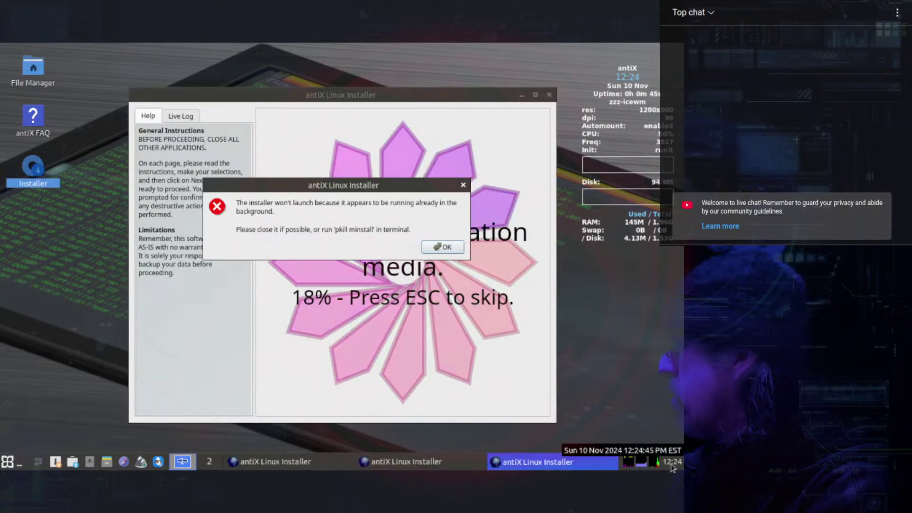
pyautogui.click(672, 464)
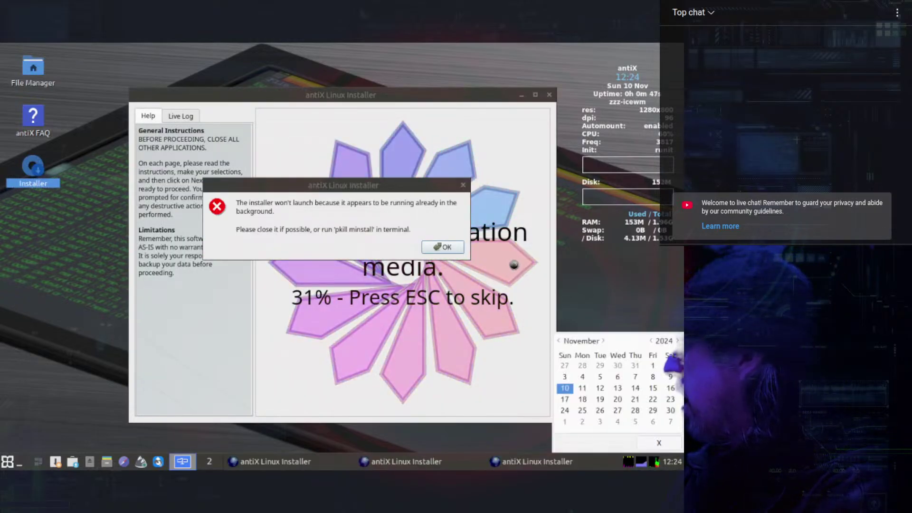
pyautogui.click(443, 247)
pyautogui.click(443, 246)
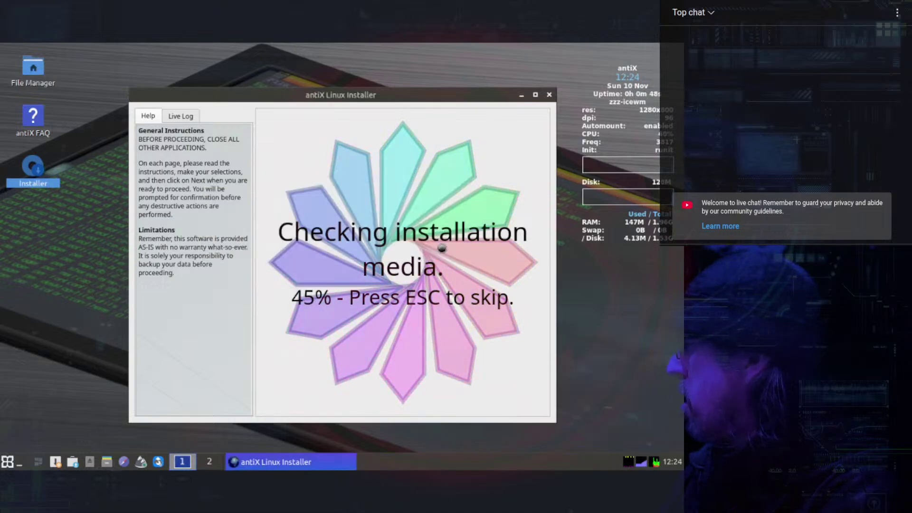
# View the taskbar calendar and set the desktop clock to UTC.
pyautogui.click(677, 461)
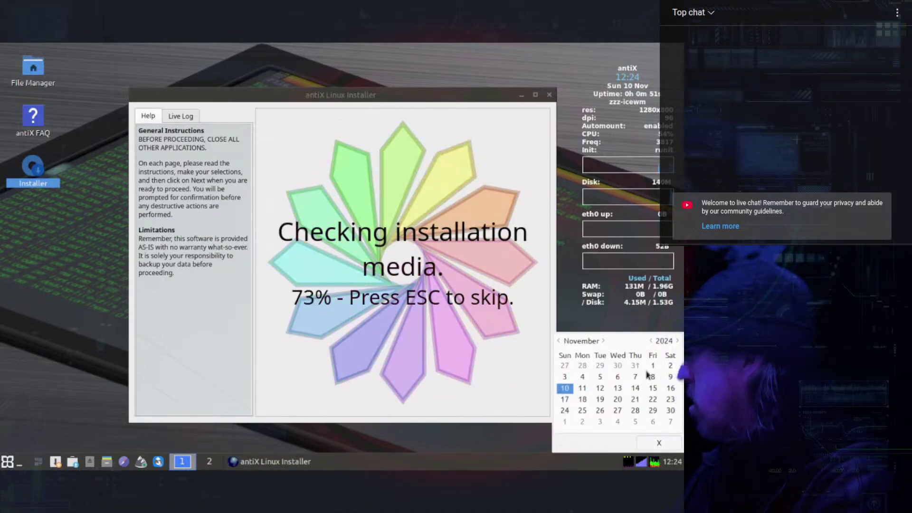
pyautogui.rightClick(675, 465)
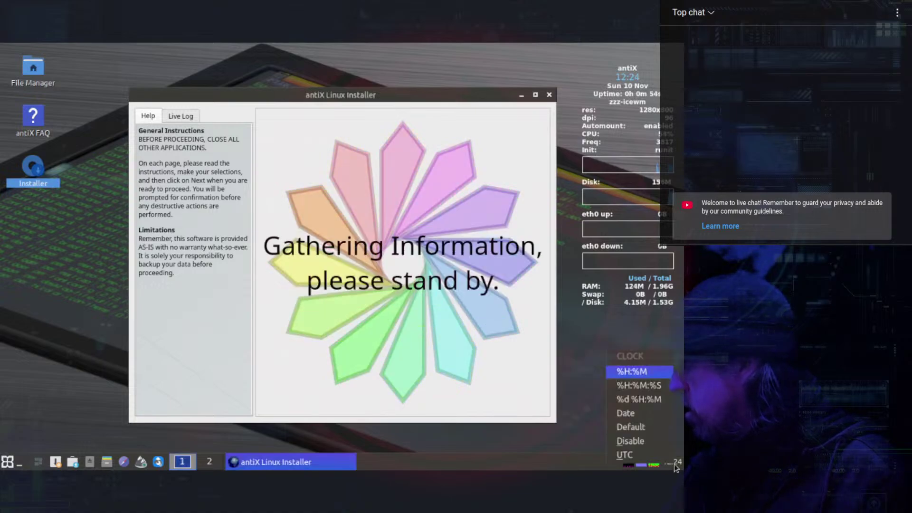
pyautogui.click(624, 456)
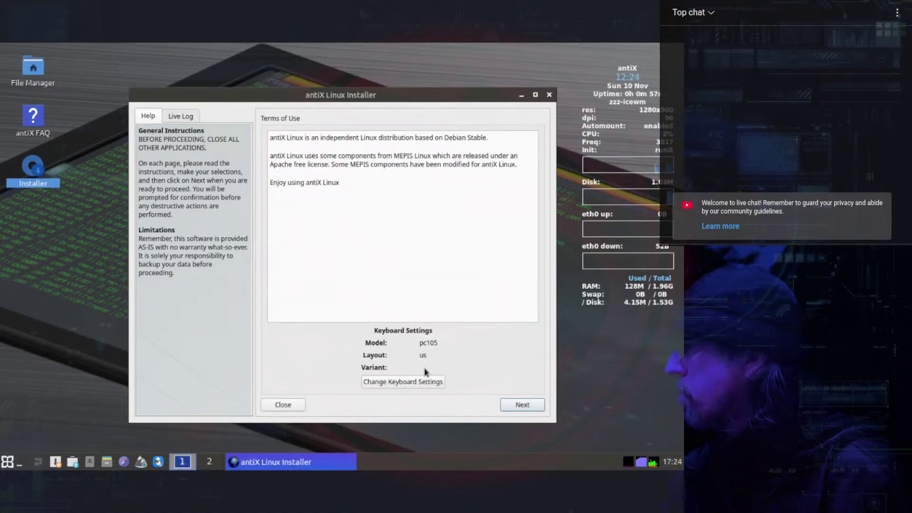
# Add the English (UK) keyboard layout in the installer's keyboard settings and move it above English (US).
pyautogui.click(421, 383)
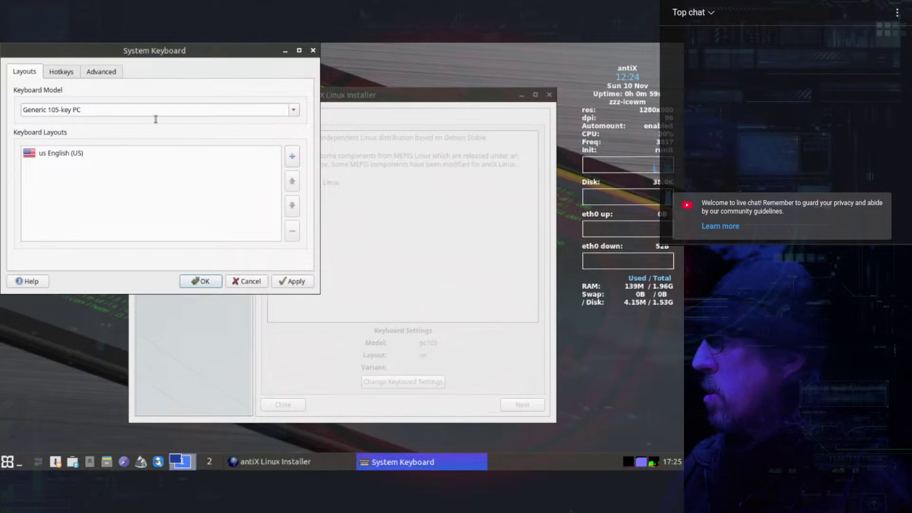
pyautogui.click(292, 156)
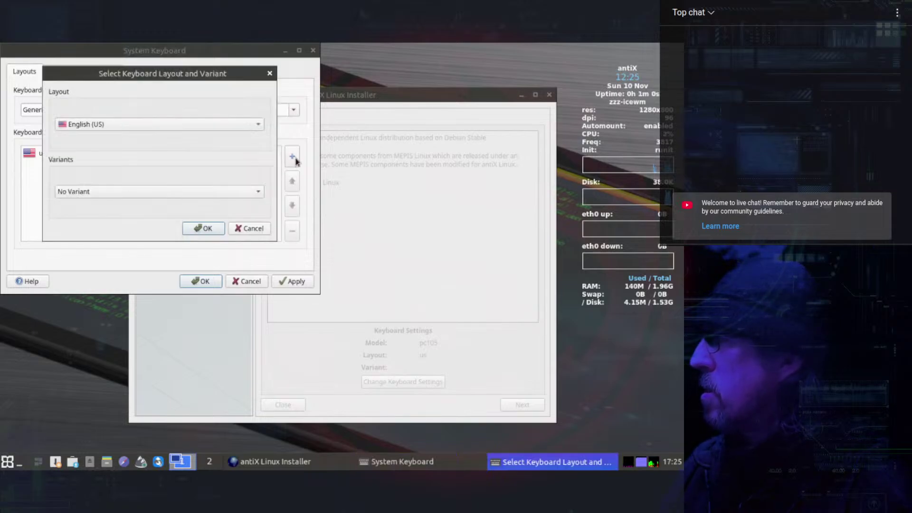
pyautogui.click(190, 127)
pyautogui.click(95, 234)
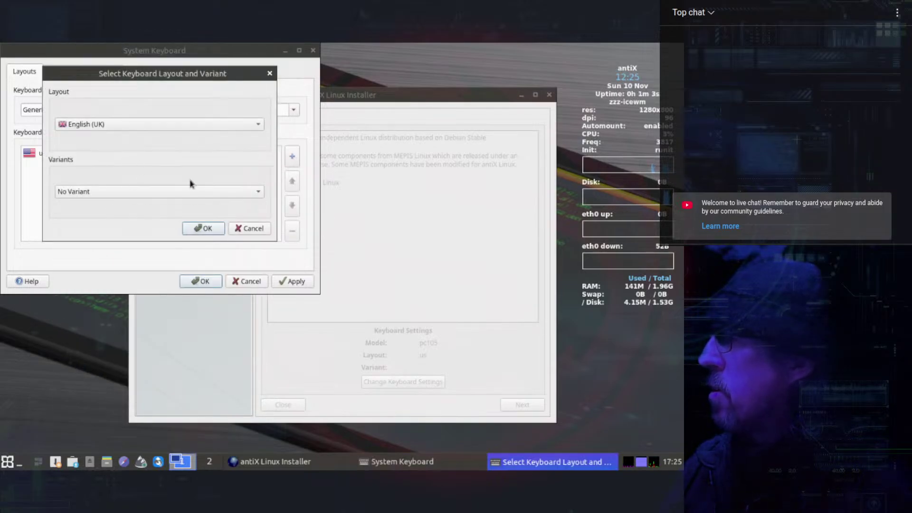
pyautogui.click(200, 230)
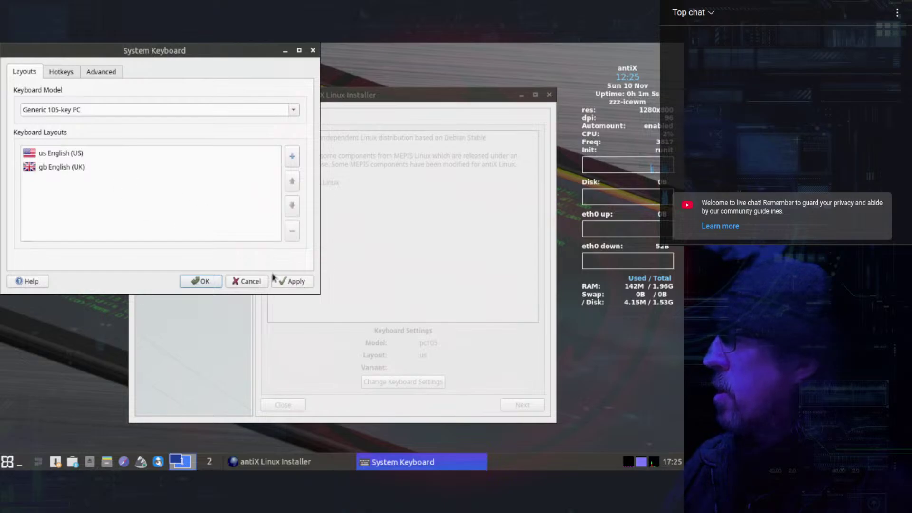
pyautogui.click(138, 171)
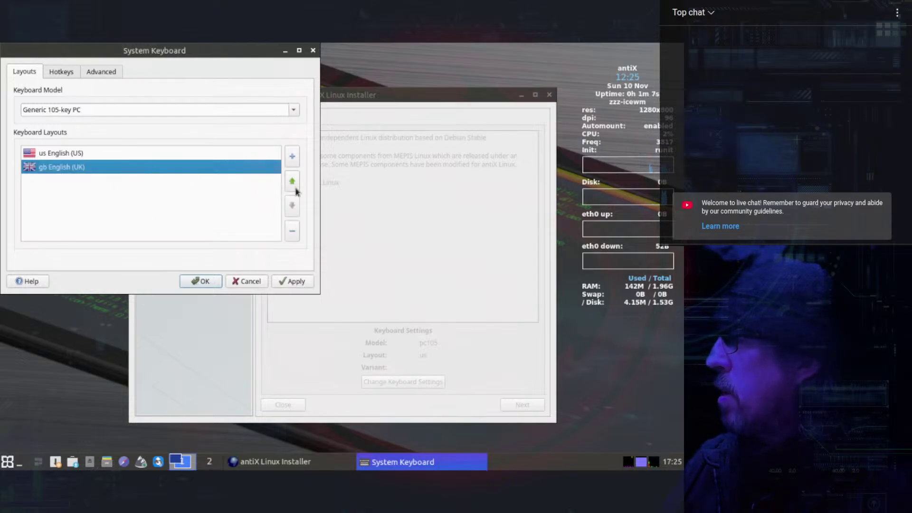
pyautogui.click(292, 181)
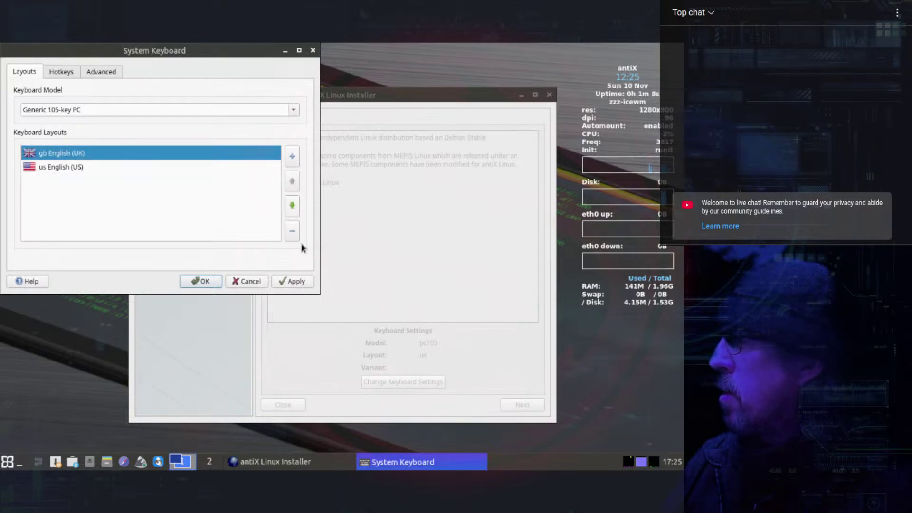
pyautogui.click(189, 284)
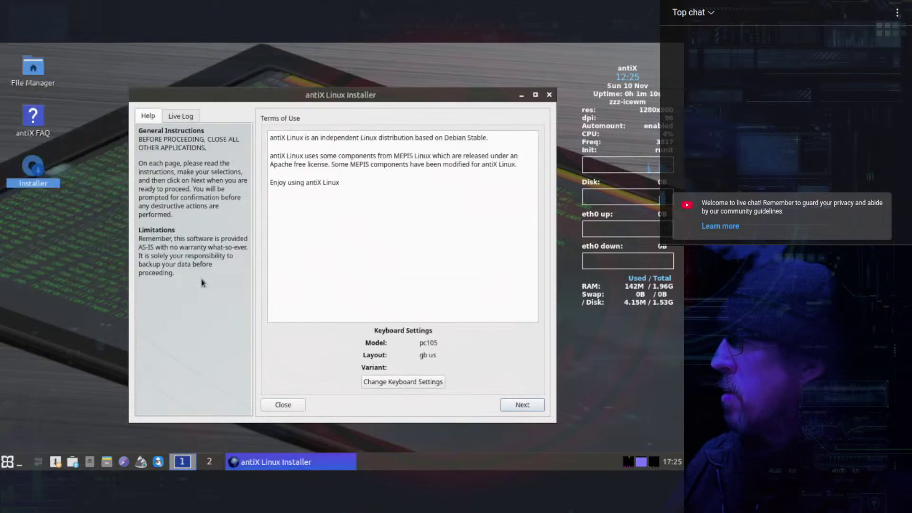
# Start a regular install using the entire vda disk and accept the default computer name and domain.
pyautogui.click(524, 410)
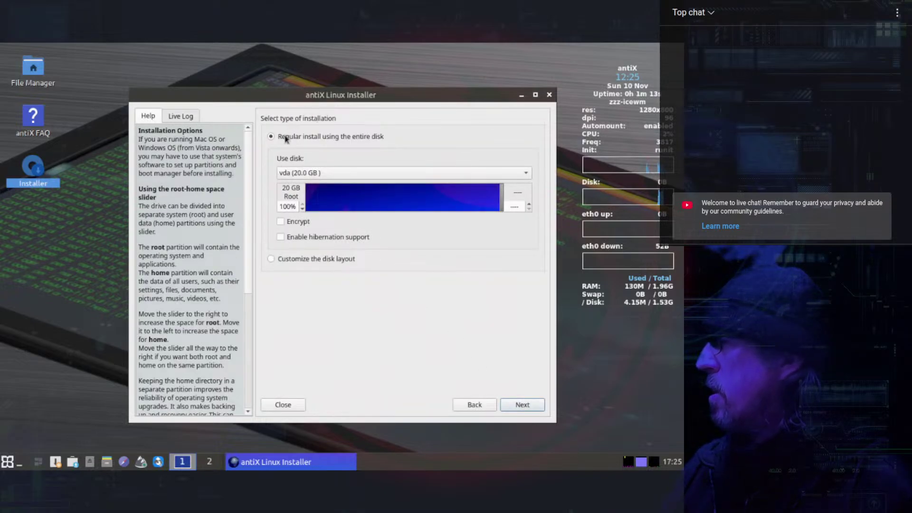
pyautogui.click(532, 406)
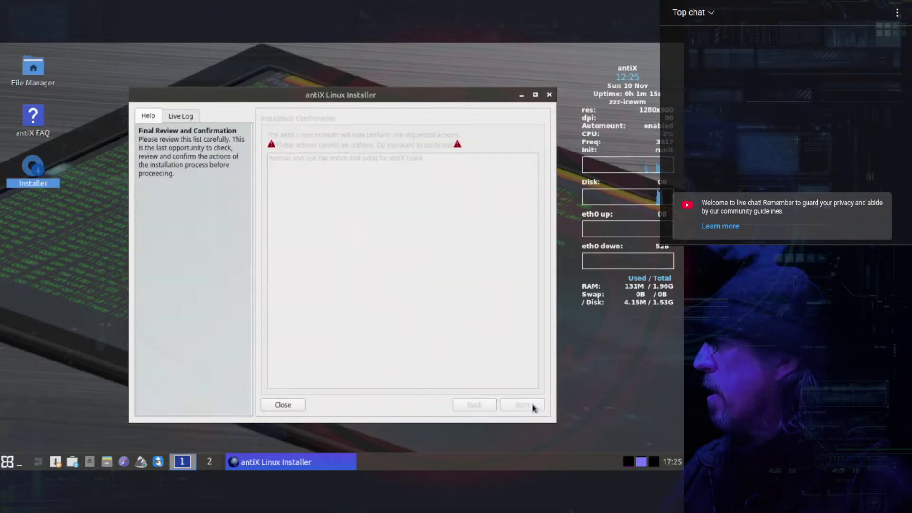
pyautogui.click(523, 405)
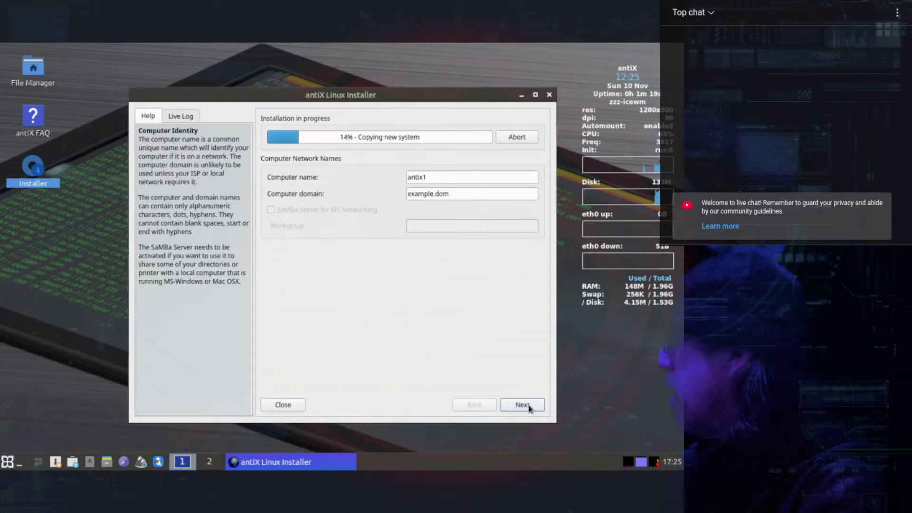
pyautogui.click(522, 405)
# Set the installation locale to United Kingdom - British English.
pyautogui.click(509, 179)
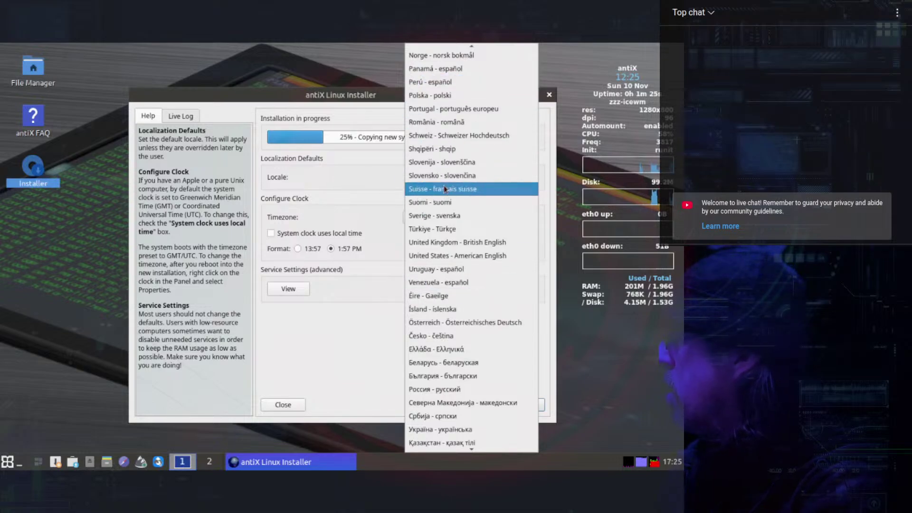
pyautogui.scroll(-3, 449, 191)
pyautogui.scroll(12, 448, 192)
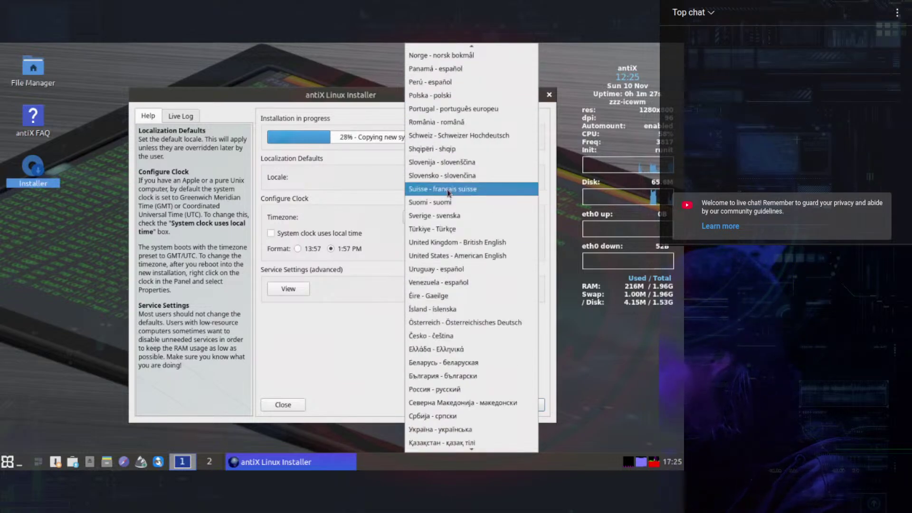
pyautogui.scroll(-5, 448, 191)
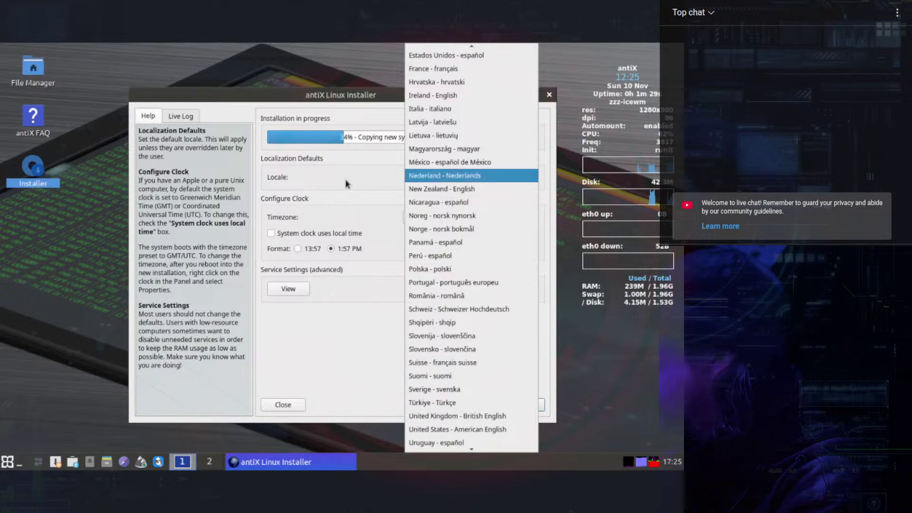
pyautogui.click(355, 172)
pyautogui.click(522, 182)
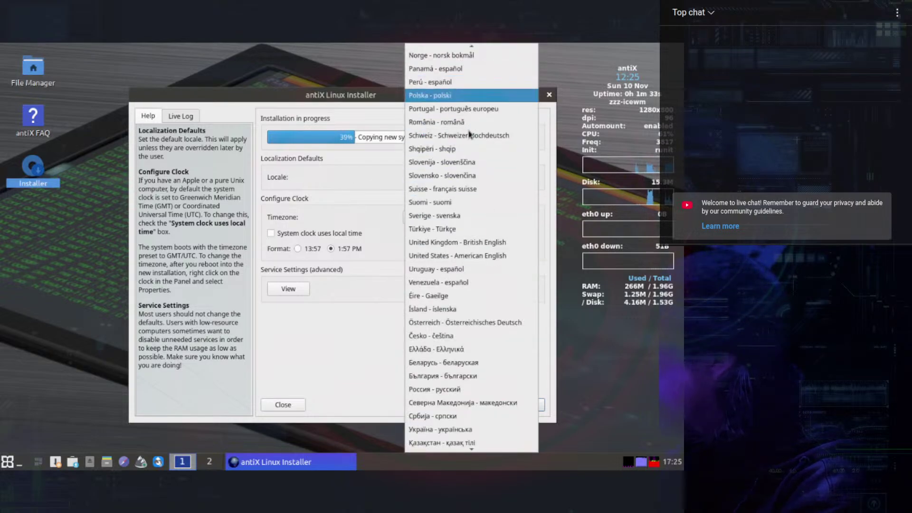
pyautogui.scroll(8, 472, 134)
pyautogui.scroll(3, 471, 134)
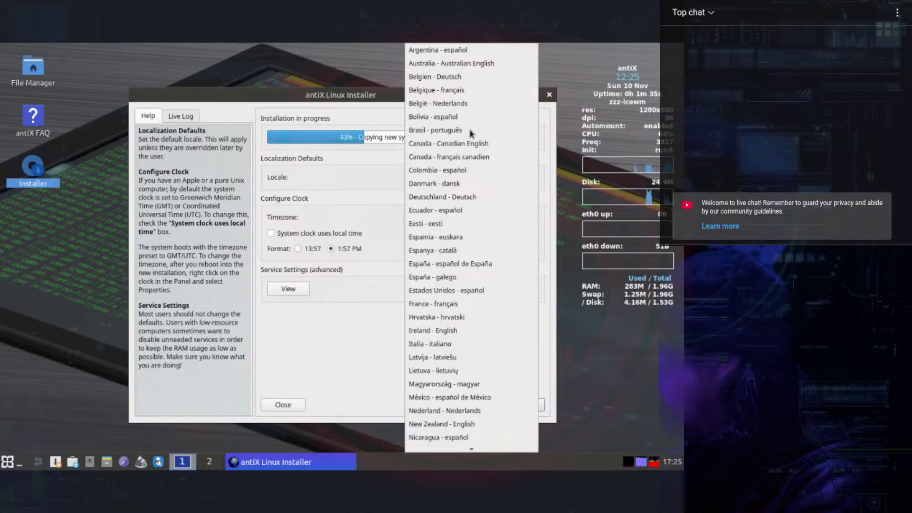
pyautogui.scroll(-8, 471, 134)
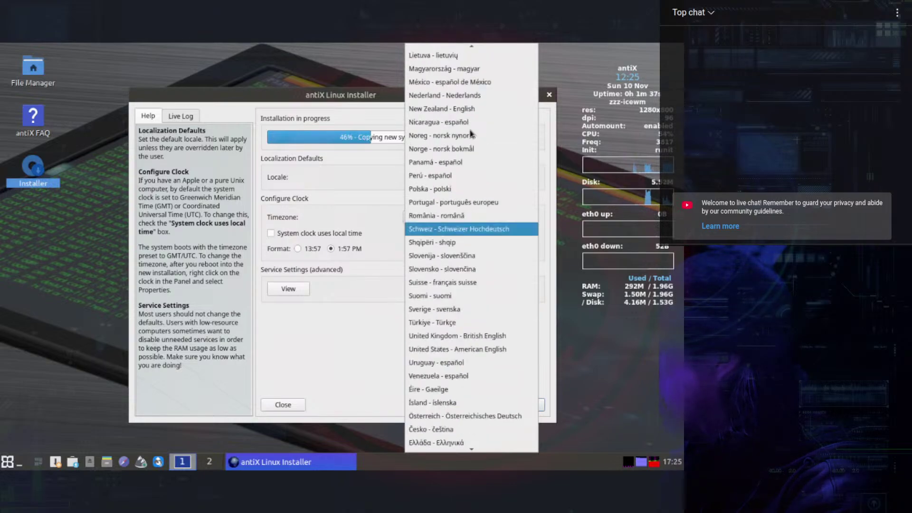
pyautogui.scroll(6, 472, 134)
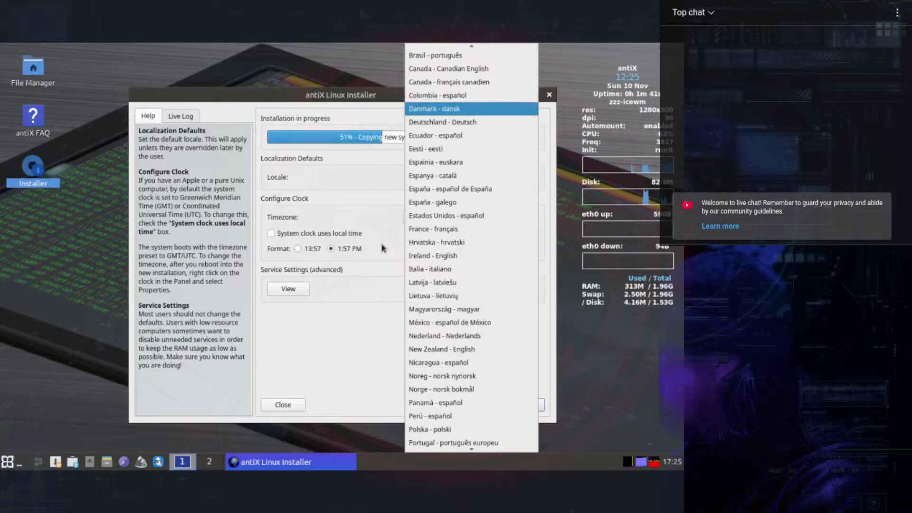
pyautogui.scroll(-8, 422, 222)
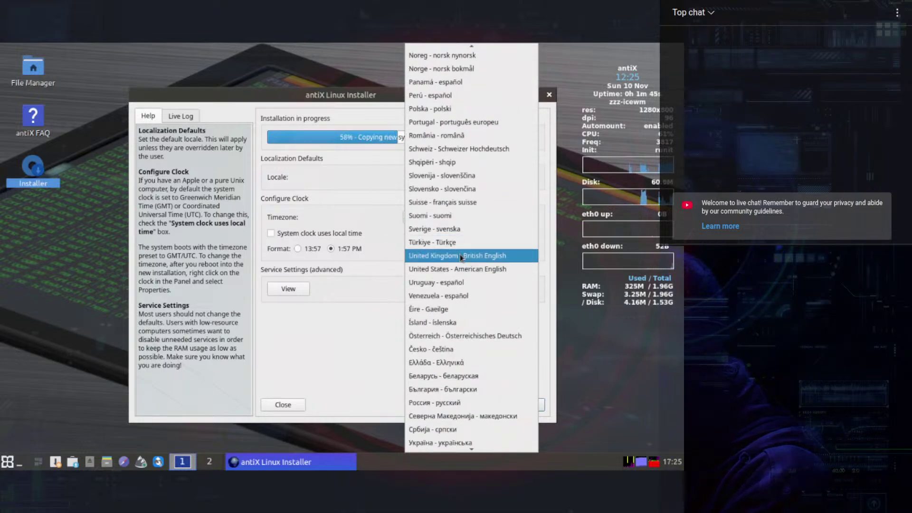
pyautogui.click(456, 255)
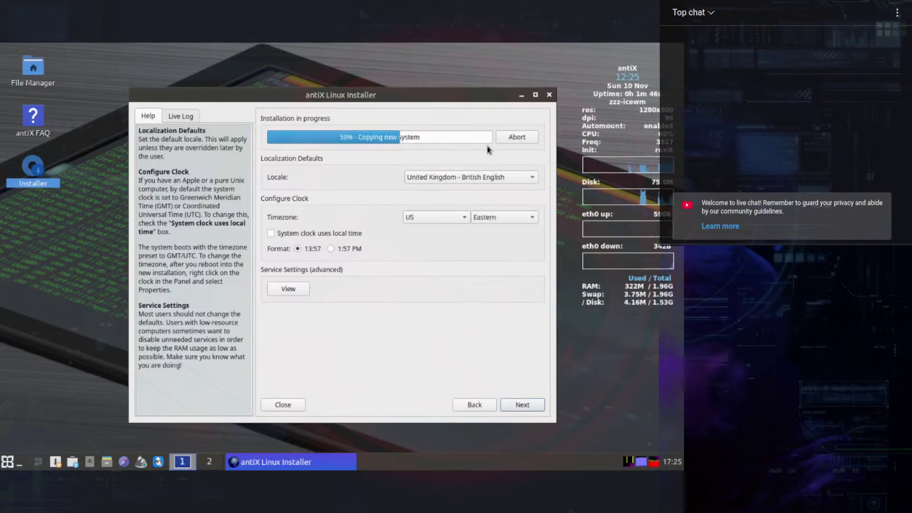
# Set the timezone to Europe, London and proceed to the default user account settings.
pyautogui.click(465, 221)
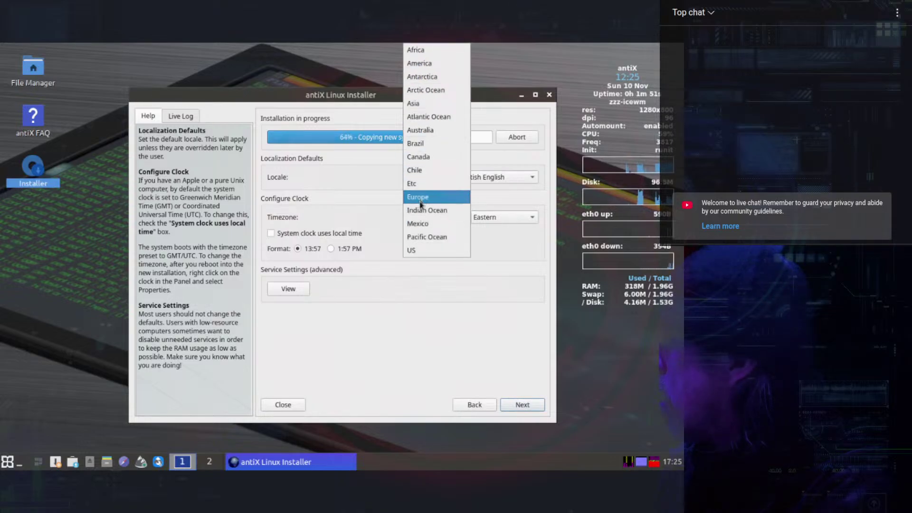
pyautogui.click(425, 203)
pyautogui.click(511, 220)
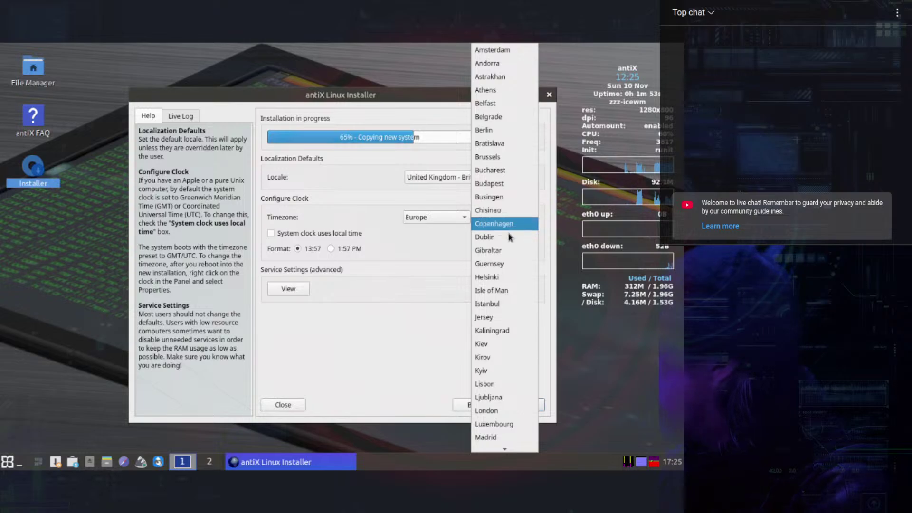
pyautogui.scroll(-8, 494, 209)
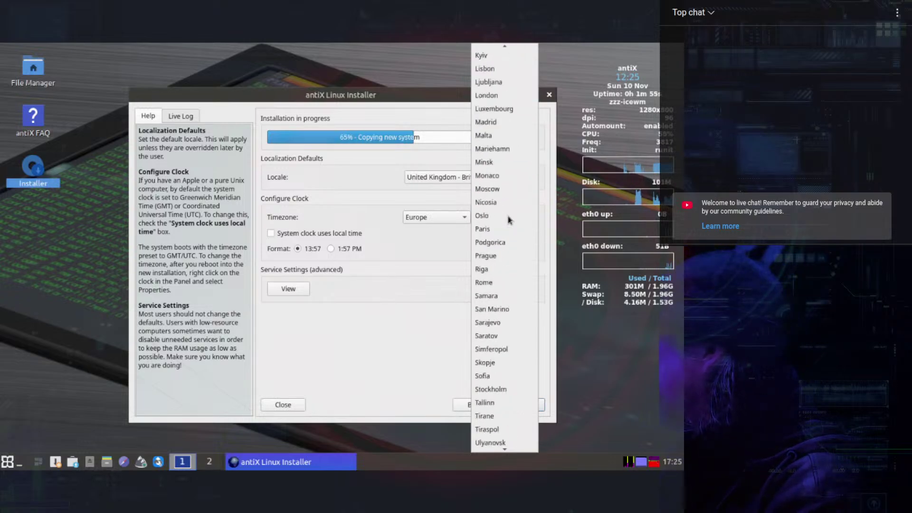
pyautogui.scroll(4, 490, 294)
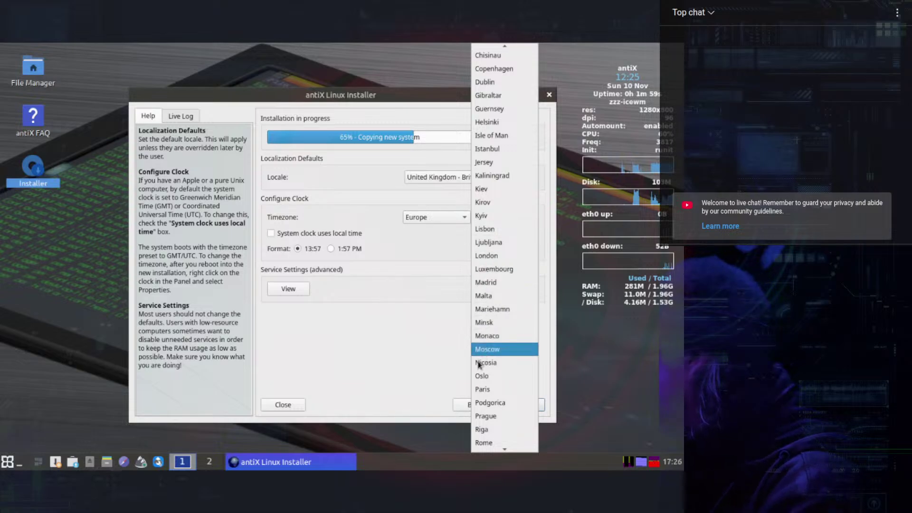
pyautogui.click(493, 255)
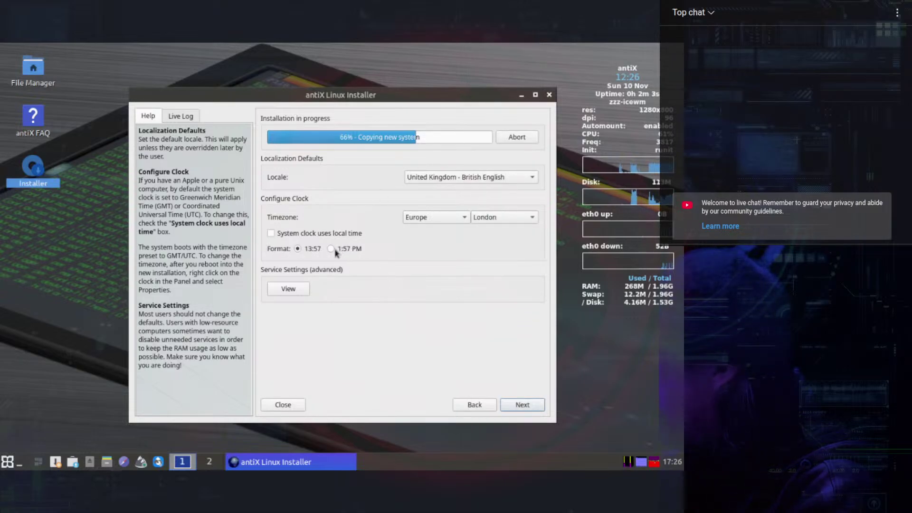
pyautogui.click(525, 405)
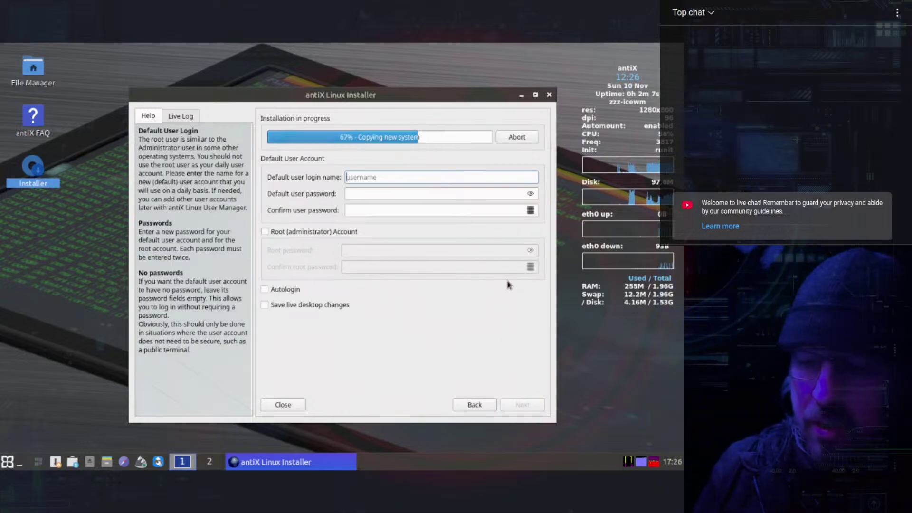
# Enter the default user's login name, then enter and confirm the default user password.
pyautogui.write('Coopertronic')
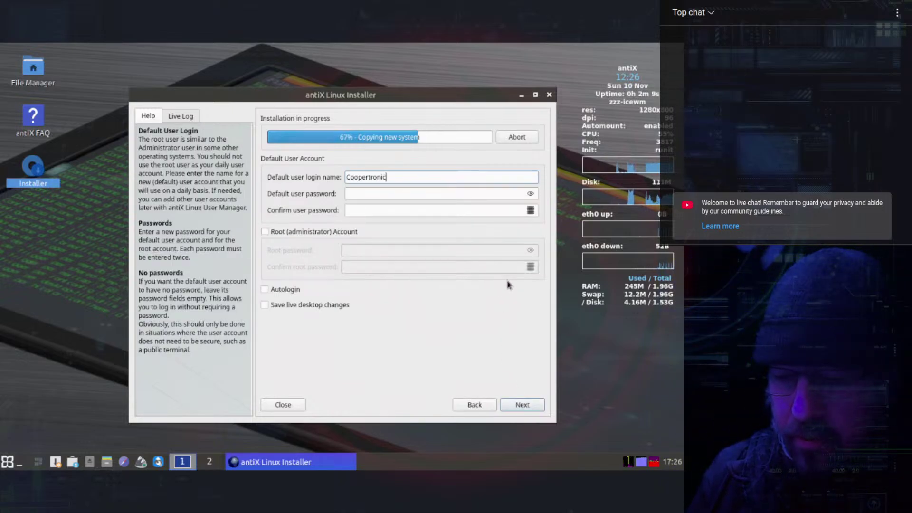
pyautogui.press('Tab')
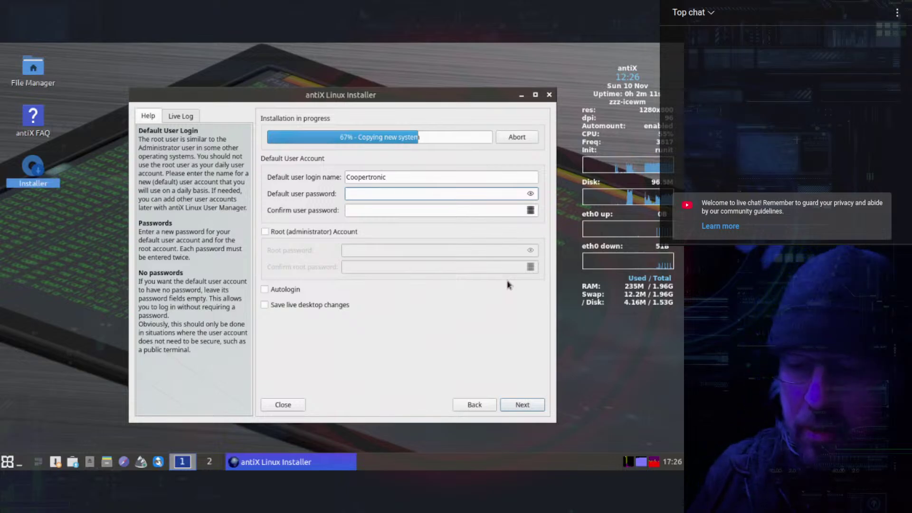
pyautogui.write('•••')
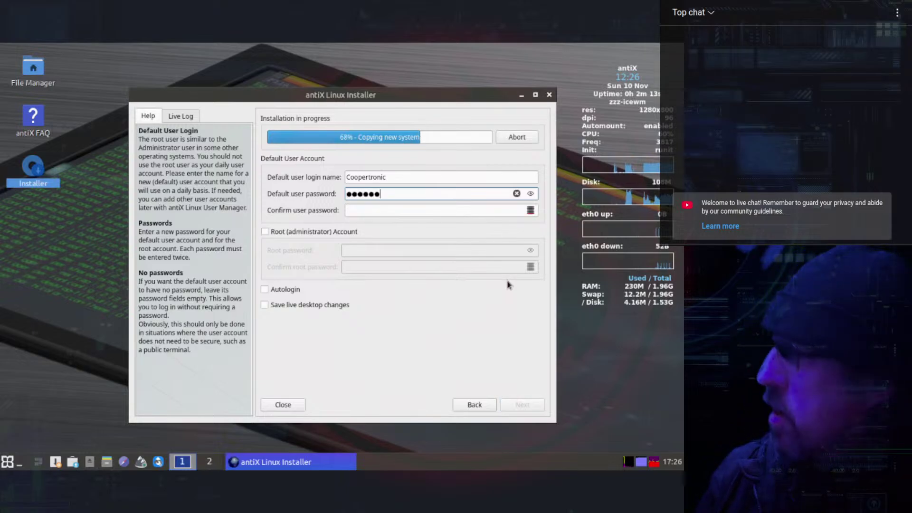
pyautogui.press('Tab')
pyautogui.write('•••')
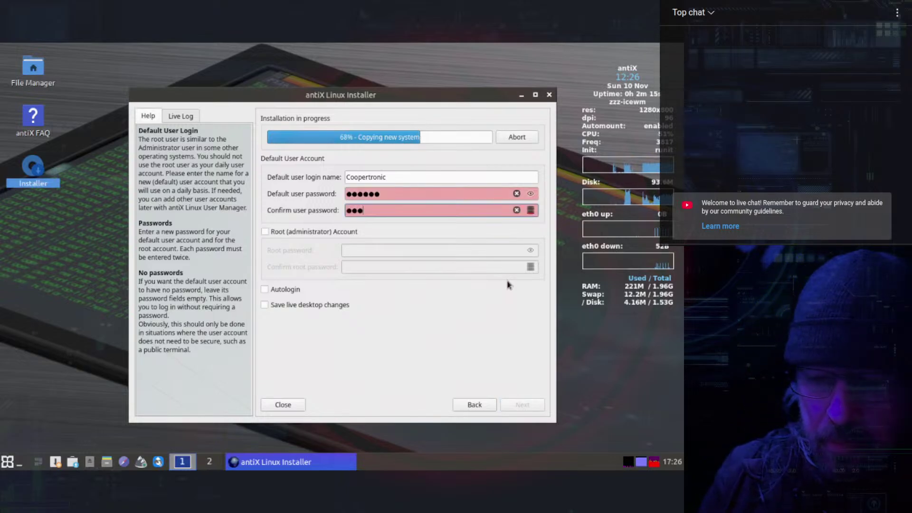
pyautogui.write('•••')
# Enable the root account with a confirmed root password, turn on Autologin and continue the installation.
pyautogui.press('Tab')
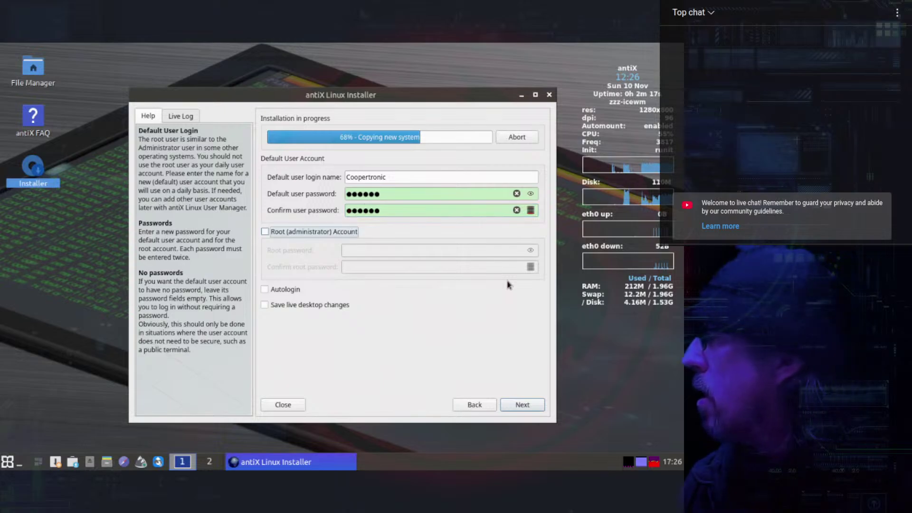
pyautogui.press('space')
pyautogui.press('Tab')
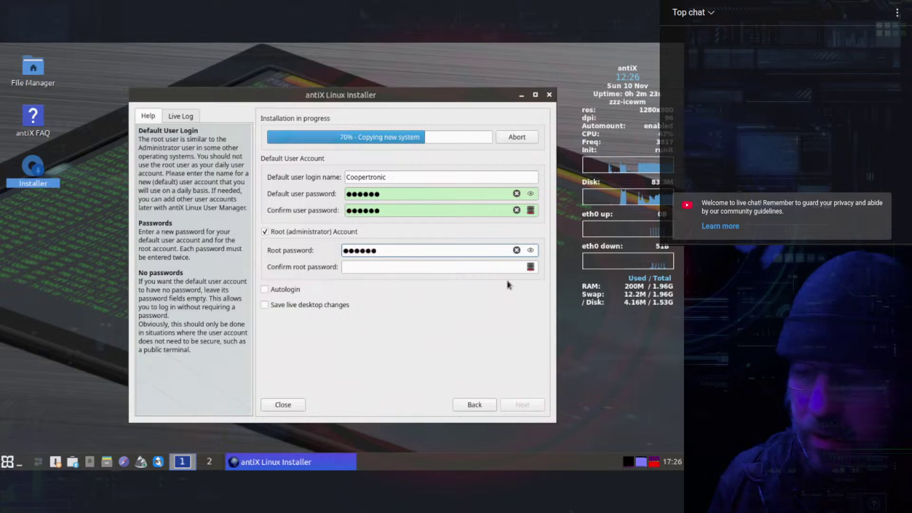
pyautogui.press('Tab')
pyautogui.write('•••')
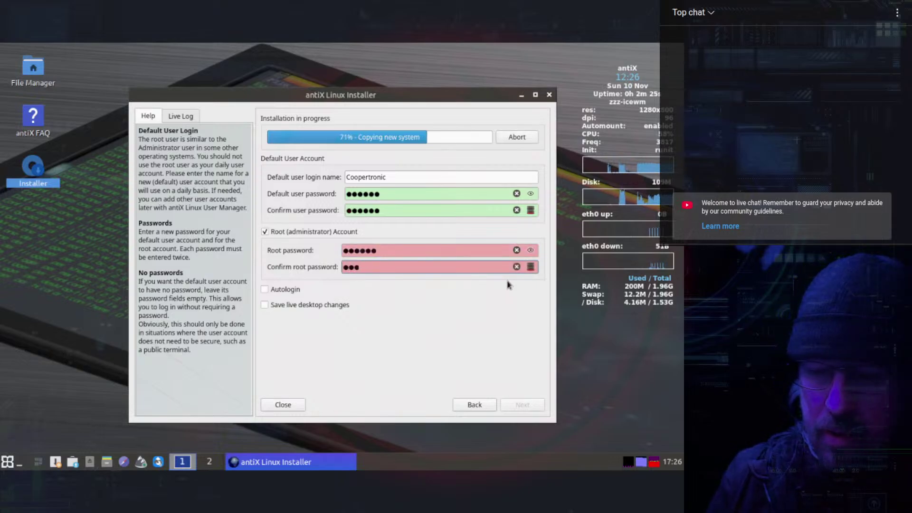
pyautogui.write('•••')
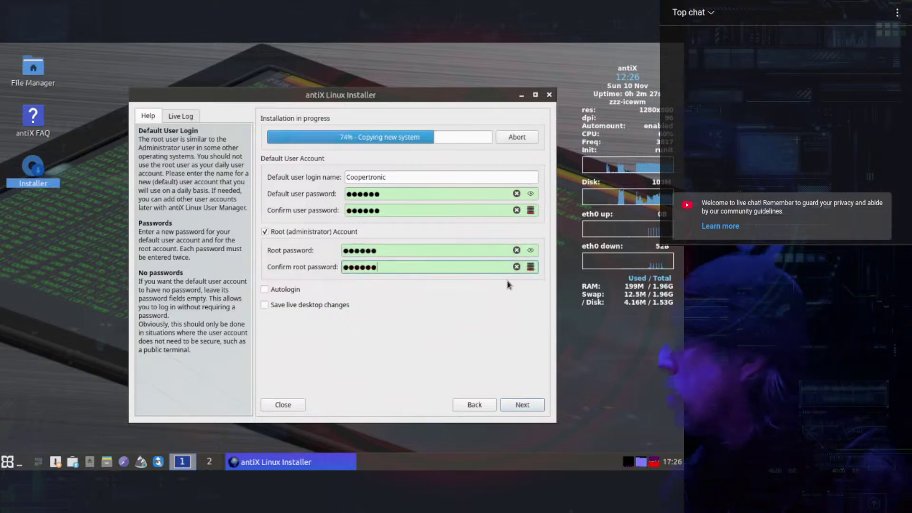
pyautogui.click(280, 293)
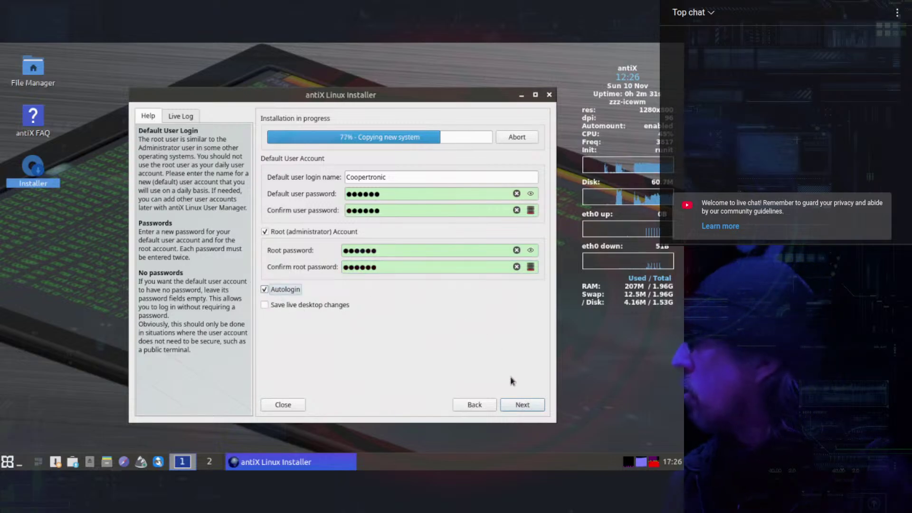
pyautogui.click(521, 405)
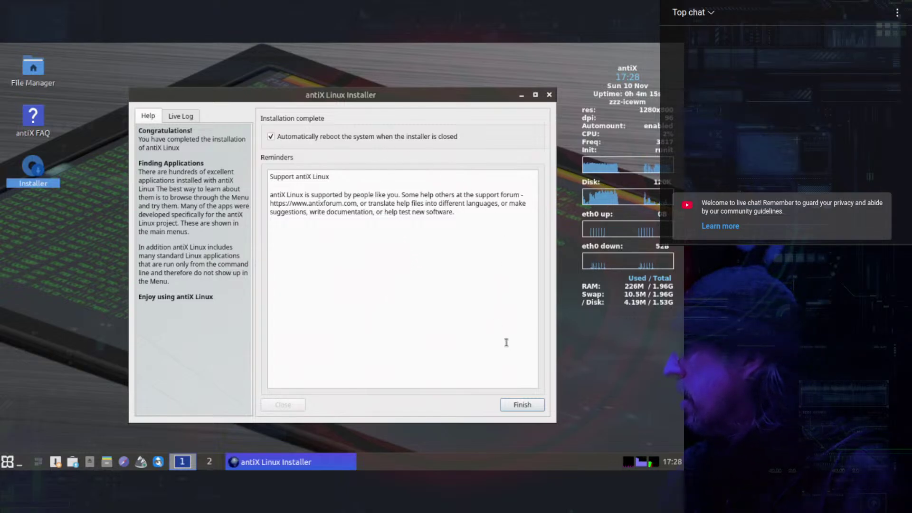
# Finish the installation with automatic reboot, reconnect Remote Viewer to the AntiXrunit machine with the SPICE password, and show it full screen.
pyautogui.click(523, 405)
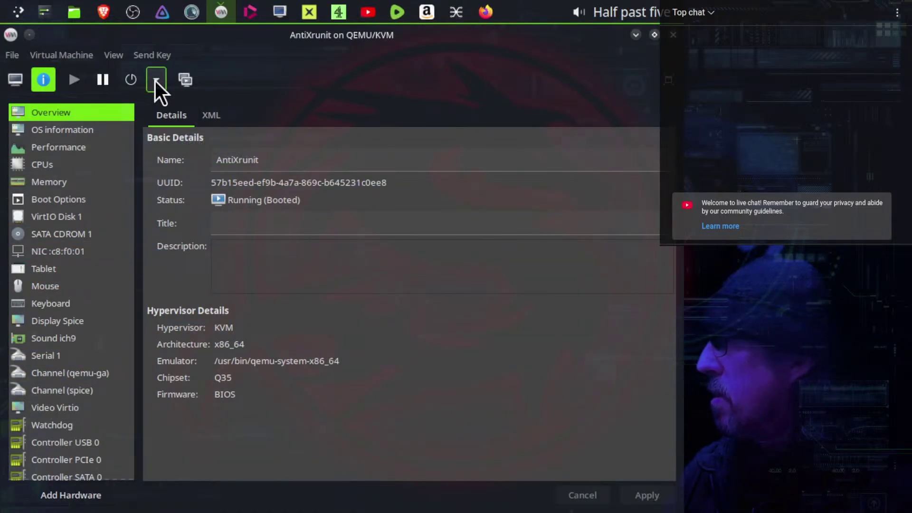
pyautogui.click(281, 12)
pyautogui.doubleClick(323, 222)
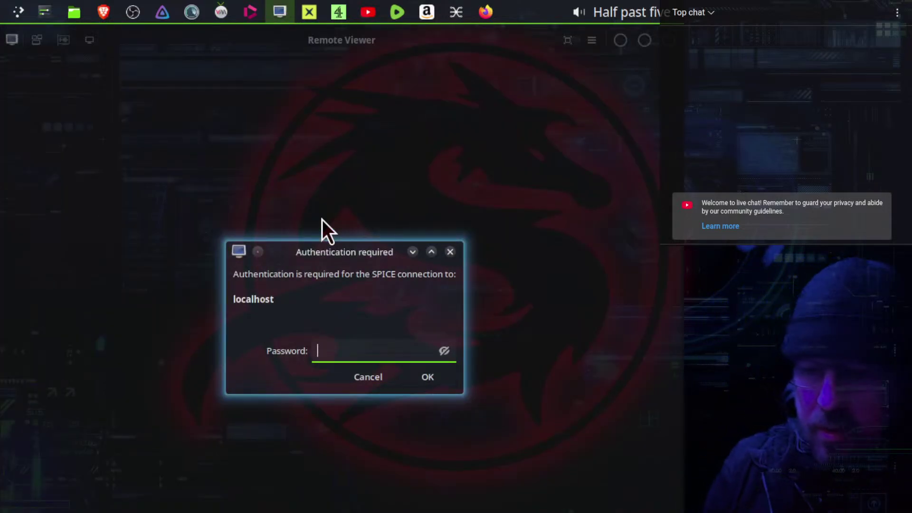
pyautogui.write('********')
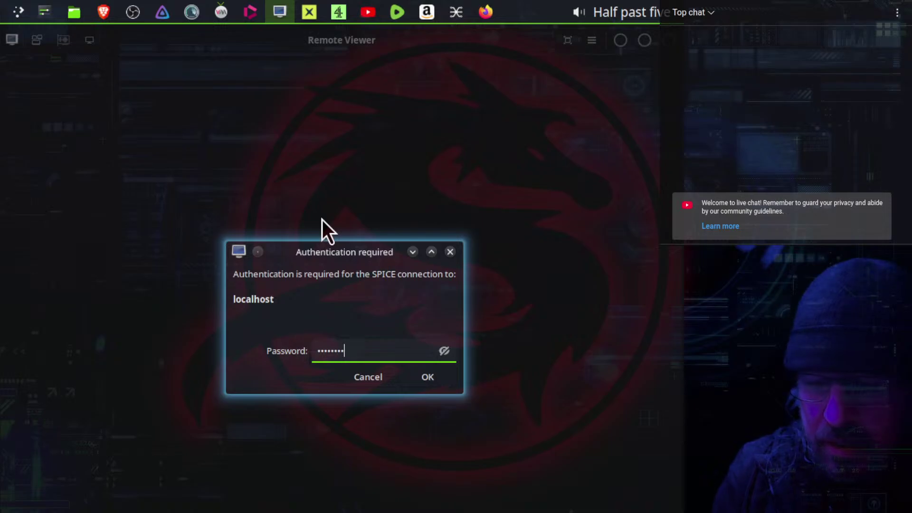
pyautogui.press('Return')
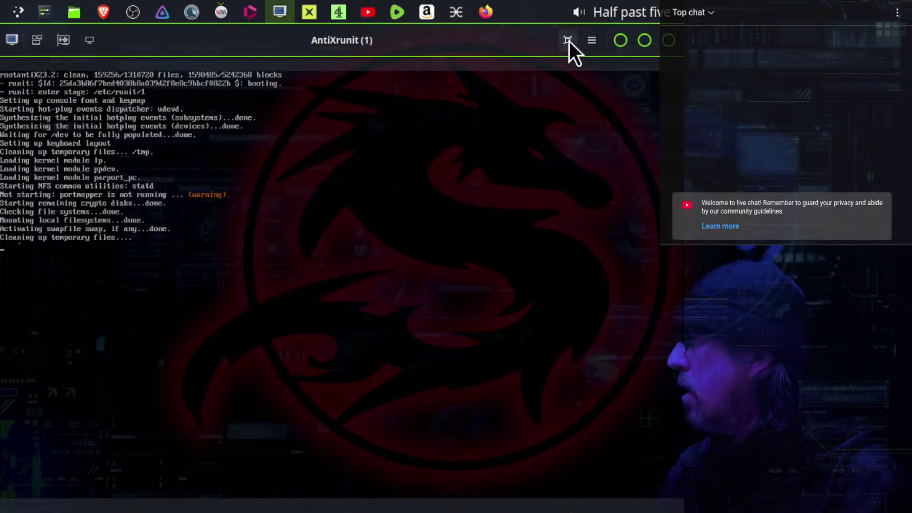
pyautogui.click(570, 42)
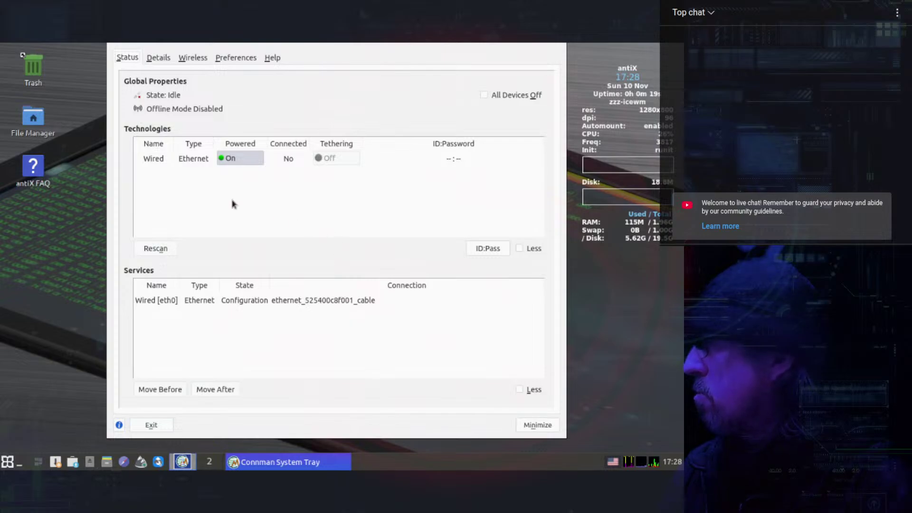
# Check the wireless services in Connman System Tray and exit it.
pyautogui.hotkey('alt', 'w')
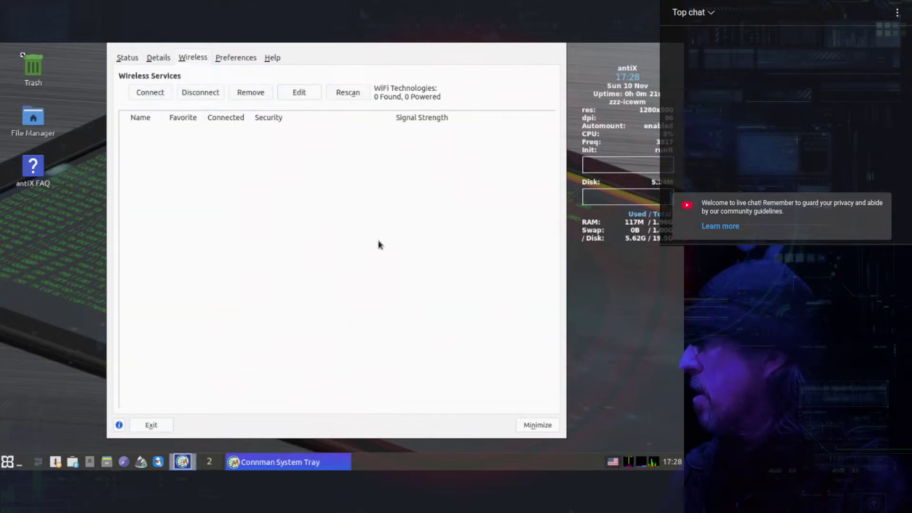
pyautogui.click(149, 425)
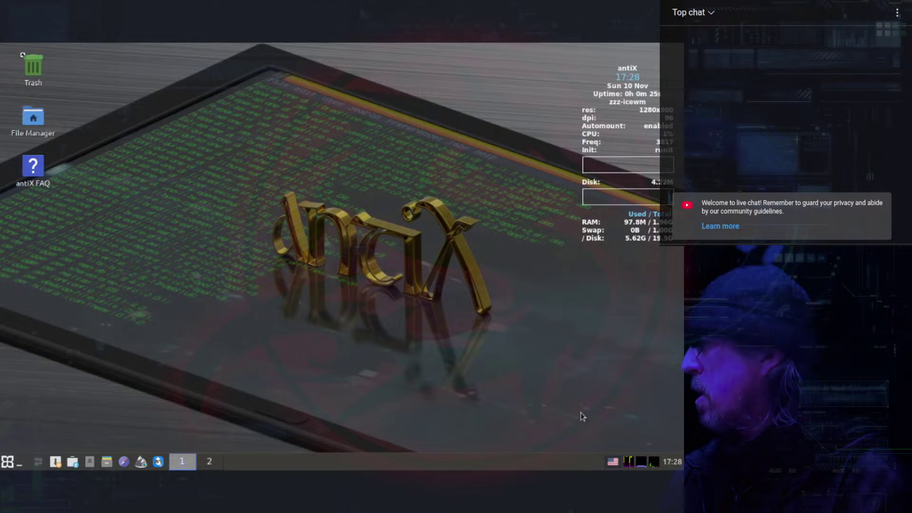
pyautogui.rightClick(612, 464)
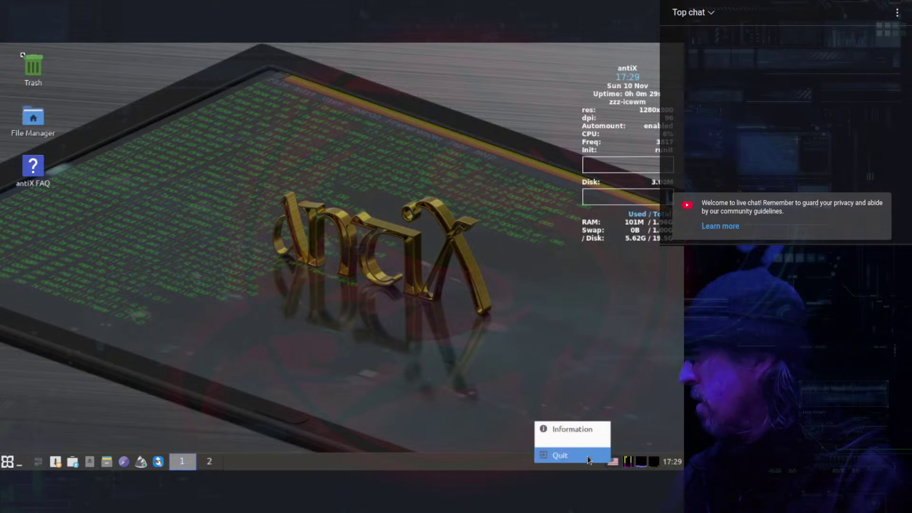
pyautogui.click(648, 393)
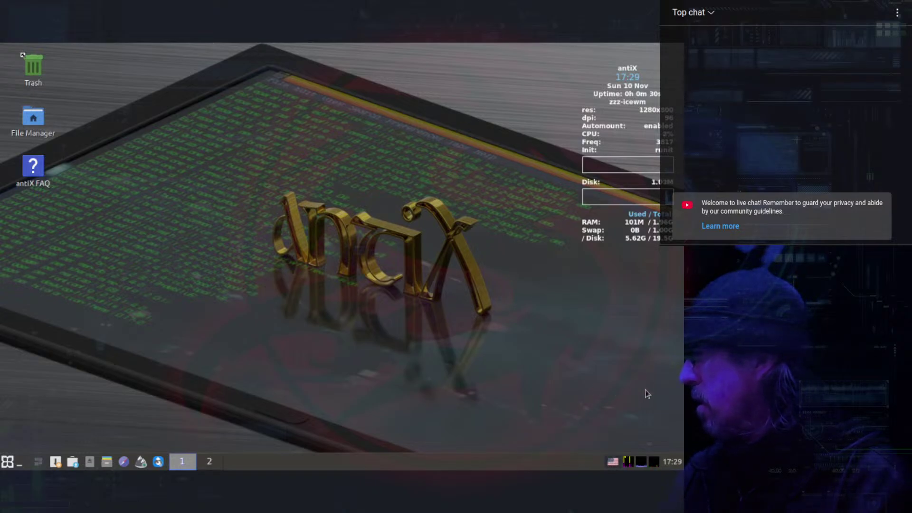
pyautogui.click(670, 464)
pyautogui.click(427, 346)
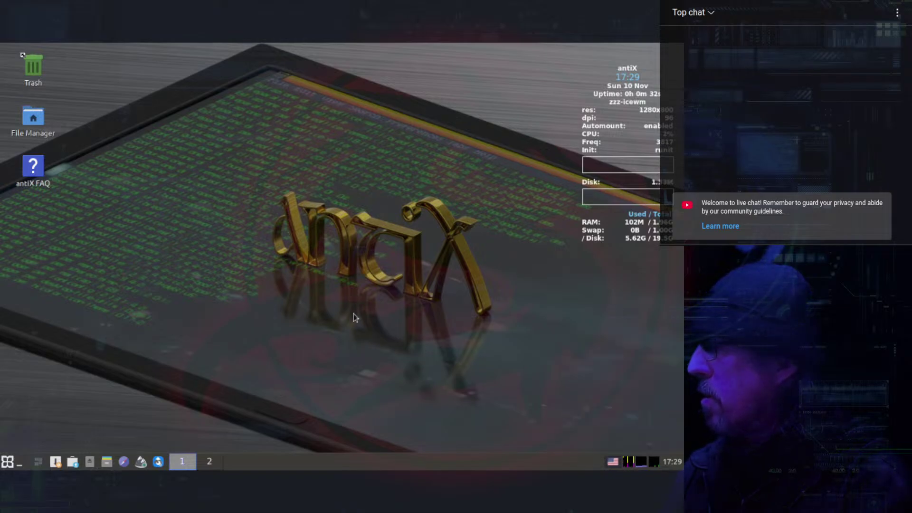
# Look through the Applications and Settings Preferences entries of the desktop menu, and open the antiX Control Centre.
pyautogui.click(8, 462)
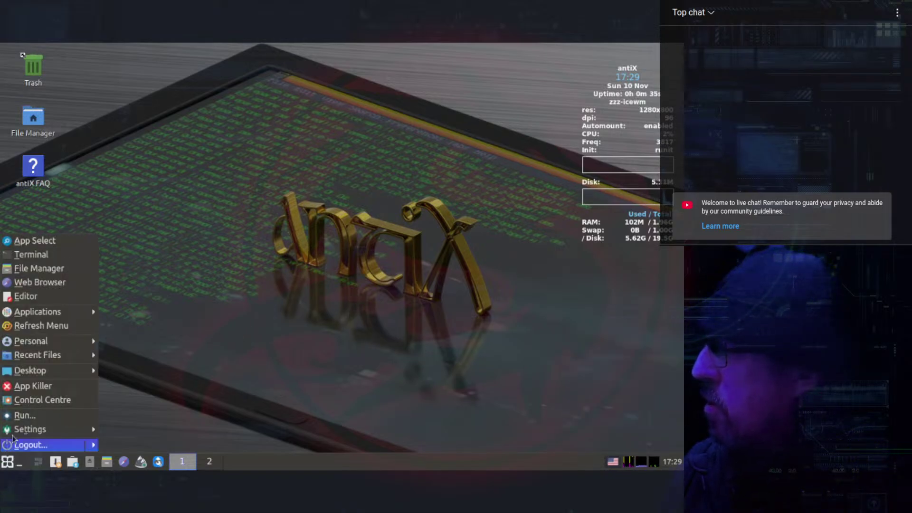
pyautogui.moveTo(53, 318)
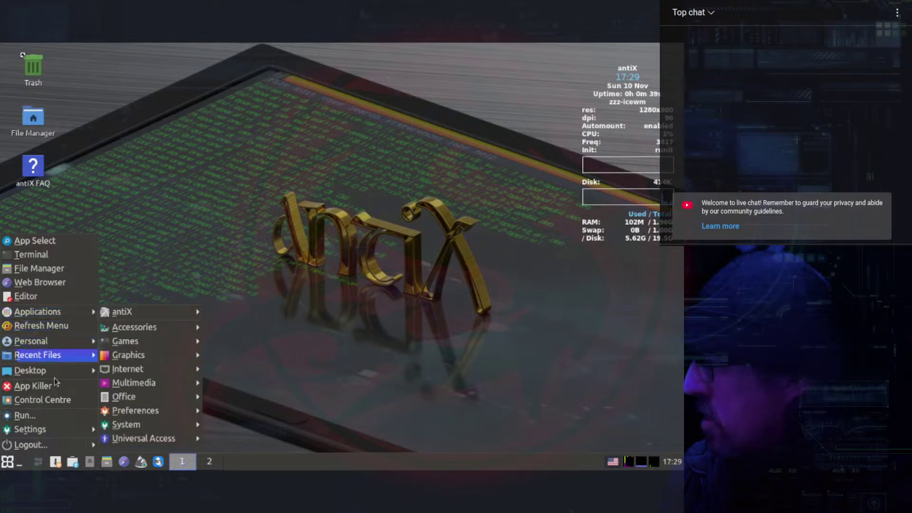
pyautogui.moveTo(90, 432)
pyautogui.moveTo(137, 448)
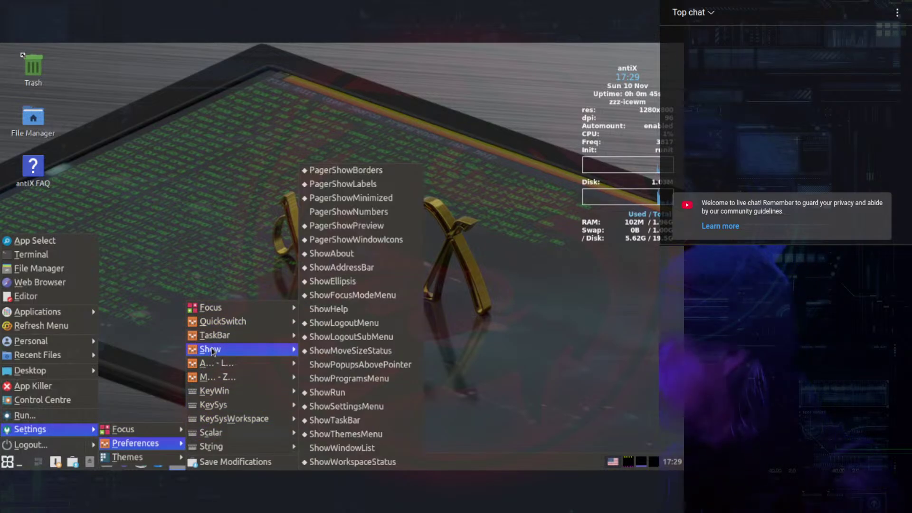
pyautogui.moveTo(196, 368)
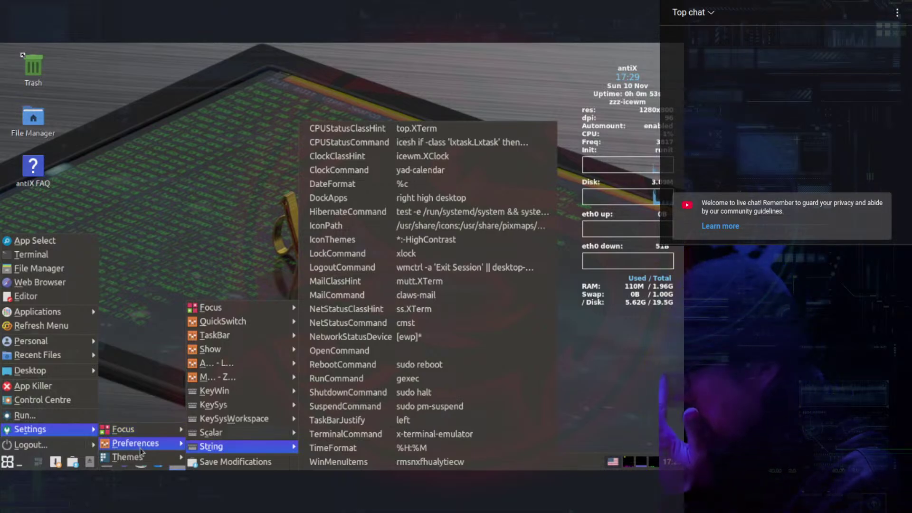
pyautogui.click(73, 401)
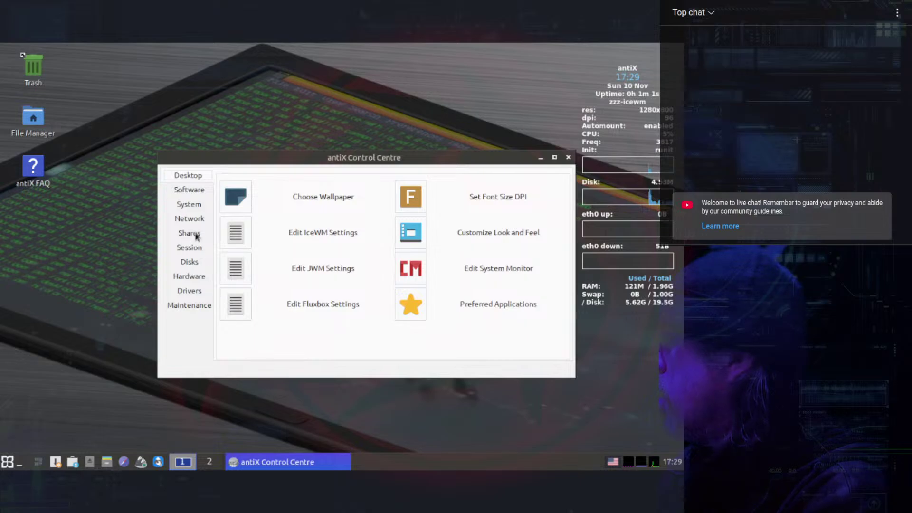
# View the Hardware and Disks tools in the Control Centre and switch the keyboard layout to UK.
pyautogui.click(185, 276)
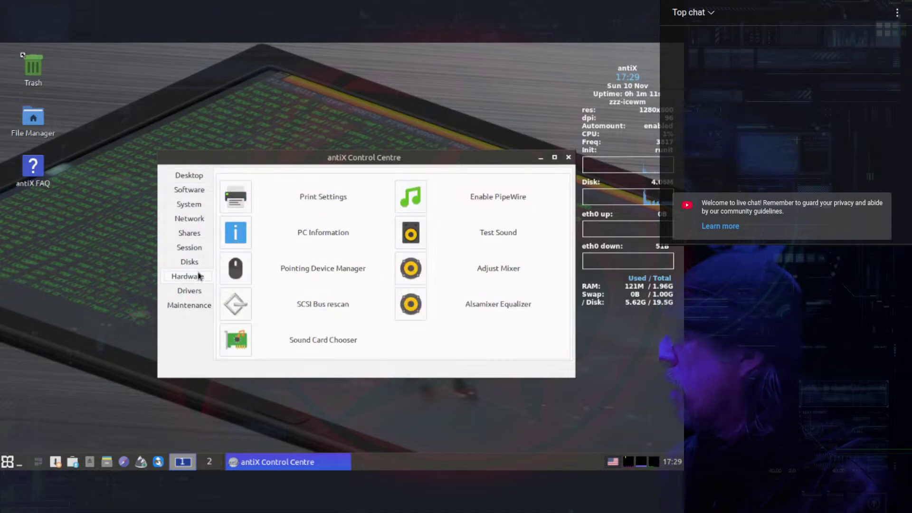
pyautogui.click(196, 265)
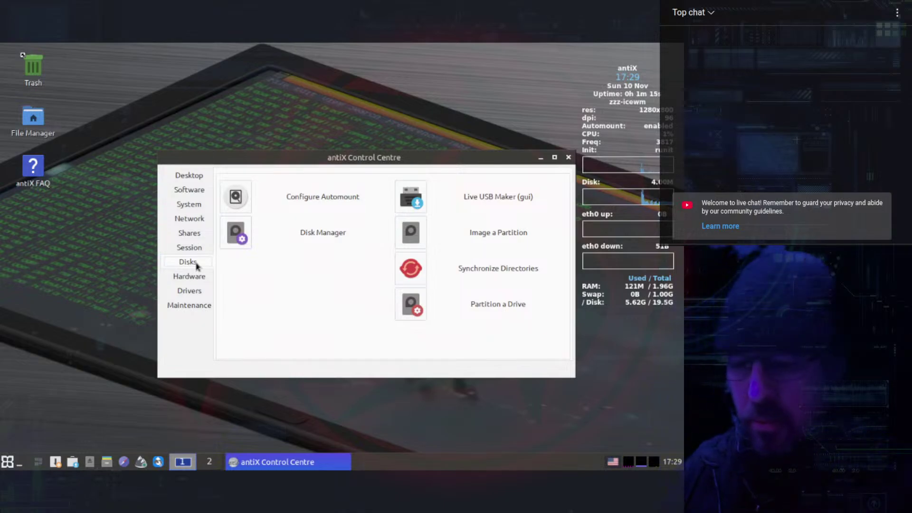
pyautogui.hotkey('alt', 'shift')
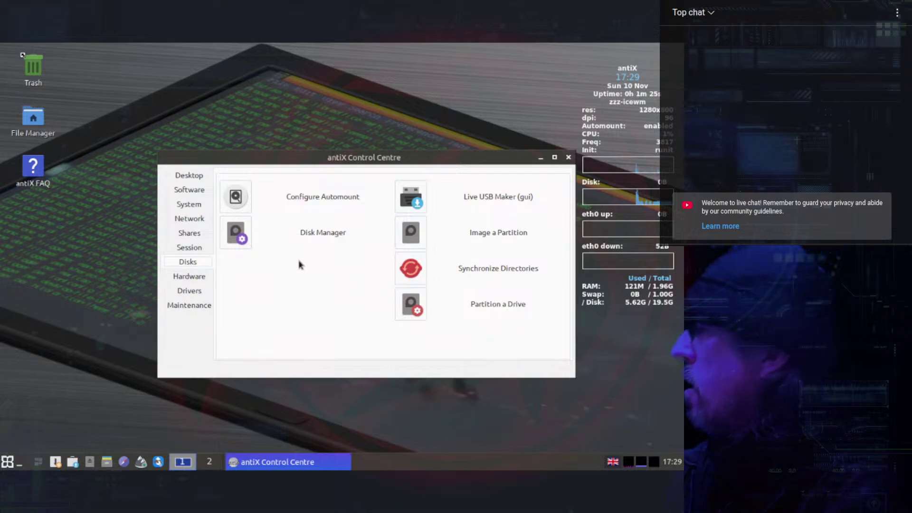
# Review the Session, Shares, Network and System tools in the Control Centre.
pyautogui.click(180, 249)
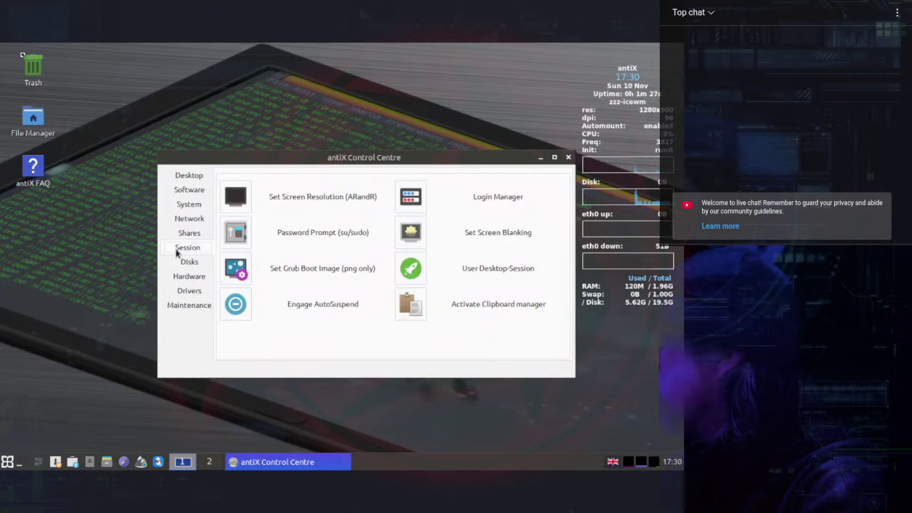
pyautogui.click(193, 236)
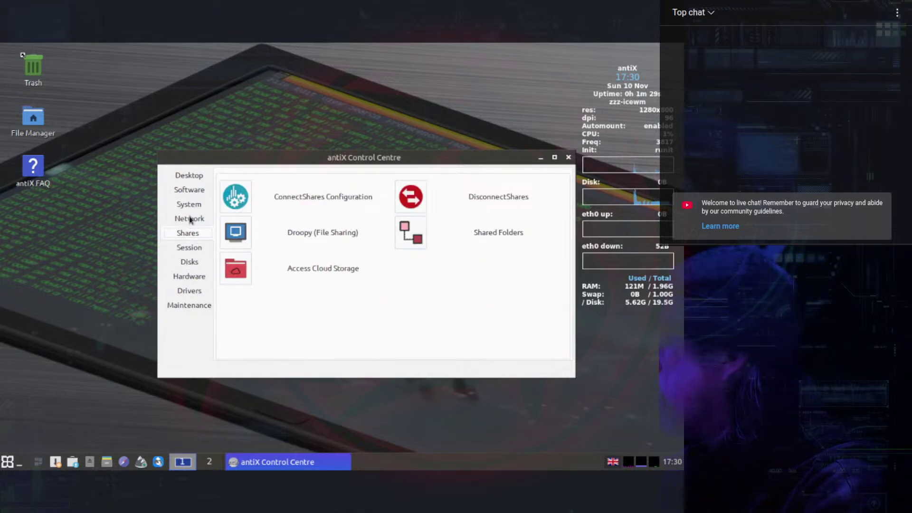
pyautogui.click(189, 219)
pyautogui.click(190, 203)
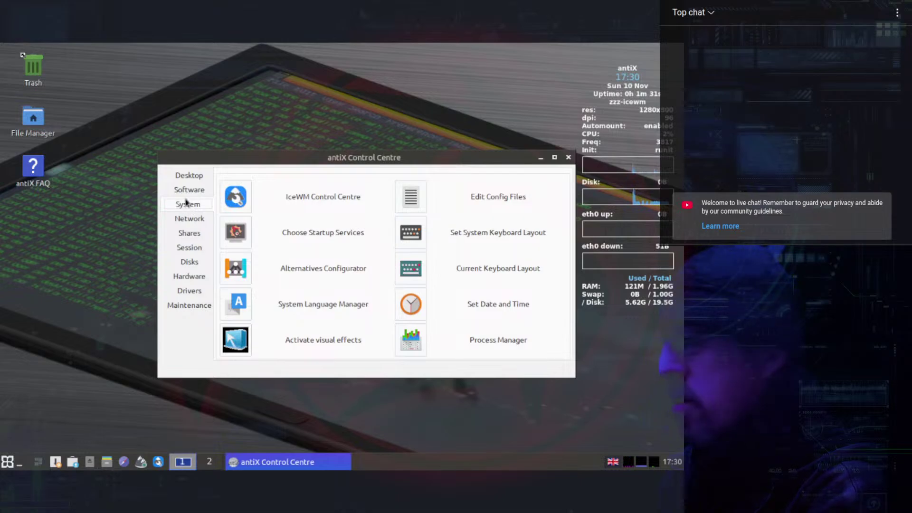
# Run antiX Updater from the Software tools, authorise it with the administrative password, and dismiss its result message.
pyautogui.click(197, 191)
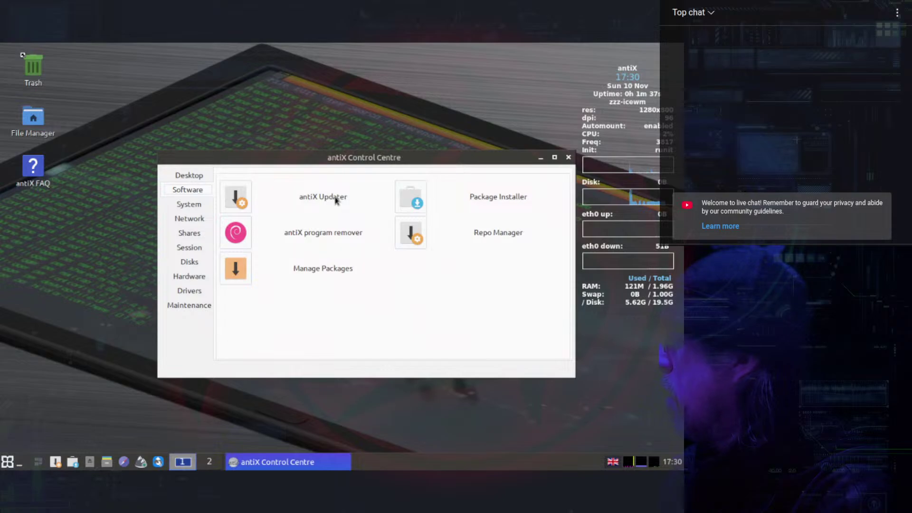
pyautogui.click(234, 199)
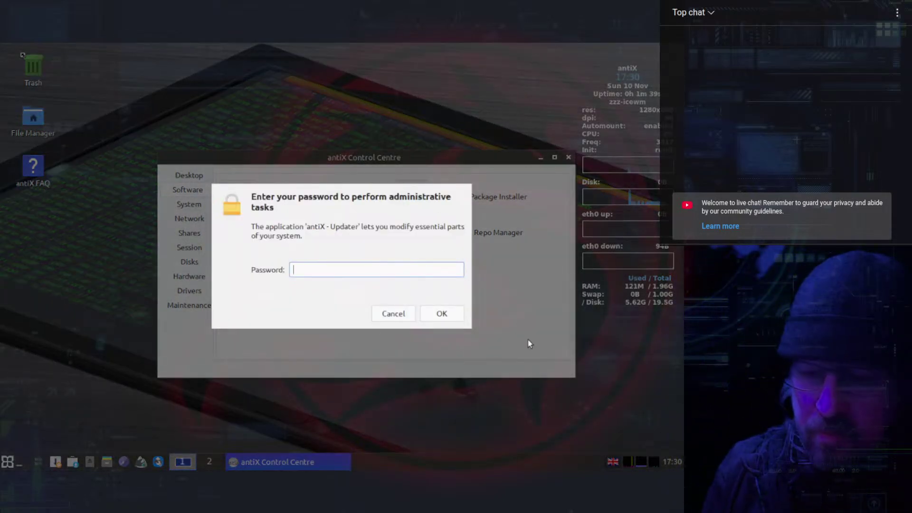
pyautogui.write('******')
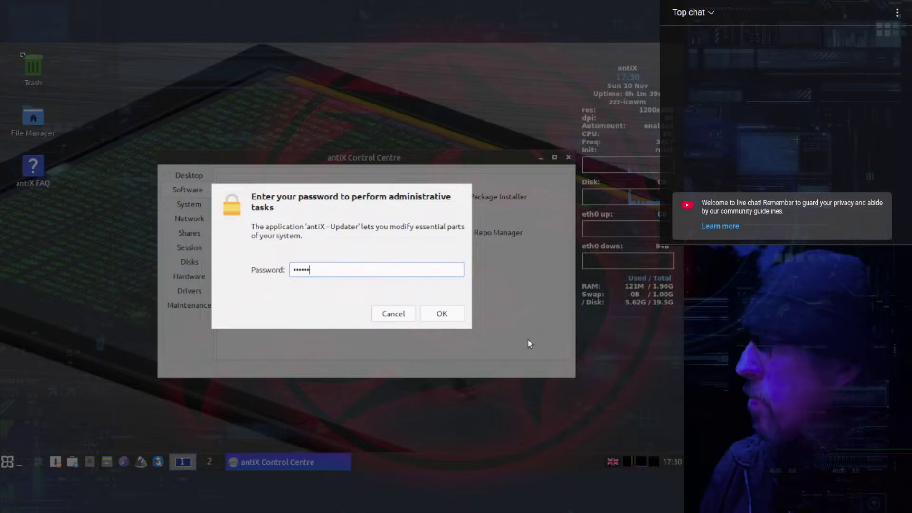
pyautogui.press('Return')
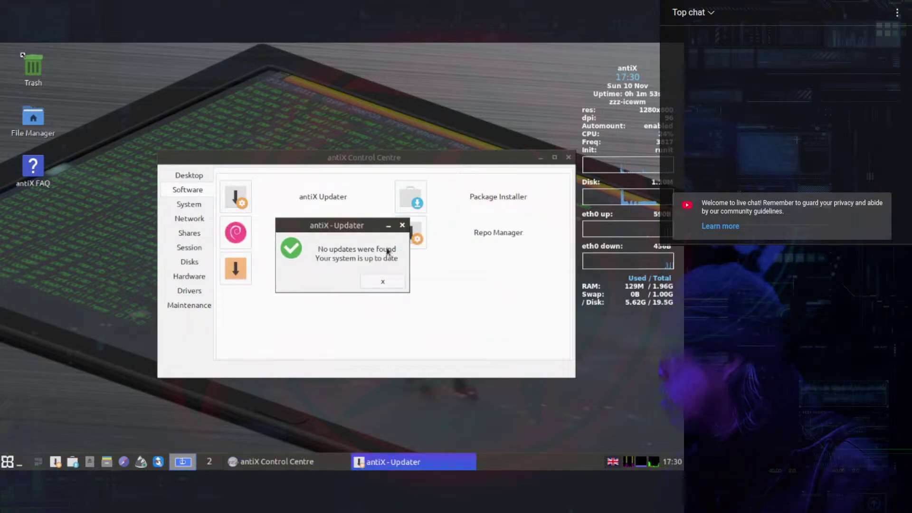
pyautogui.click(383, 282)
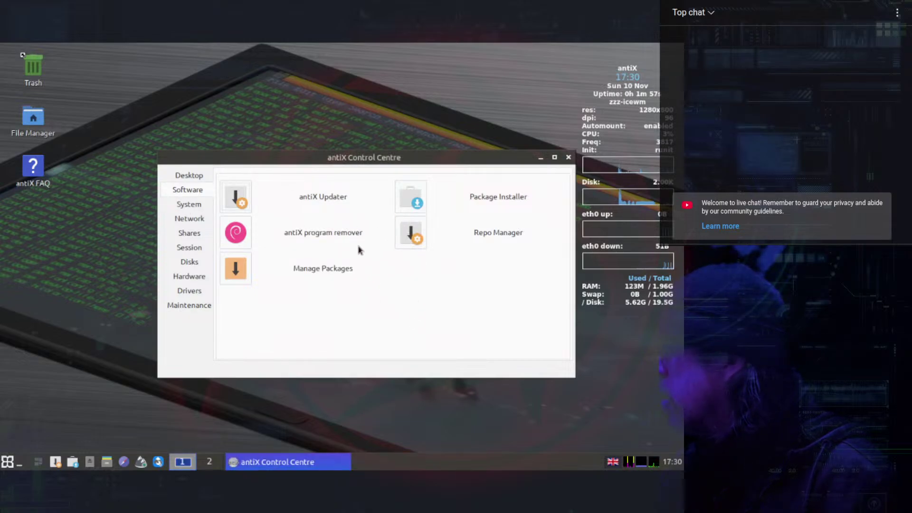
# Move the Control Centre window higher, open the web browser, and close its startup tabs to leave a single new tab.
pyautogui.moveTo(349, 161); pyautogui.dragTo(298, 67)
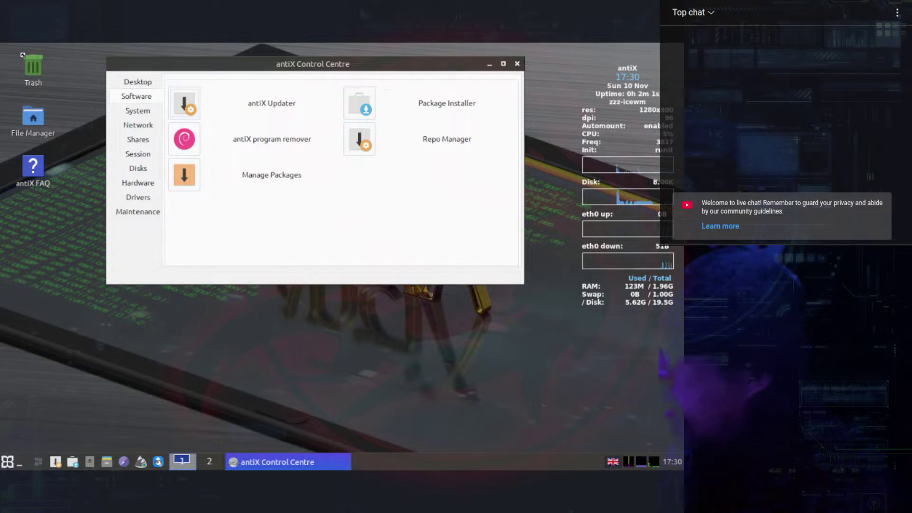
pyautogui.click(7, 463)
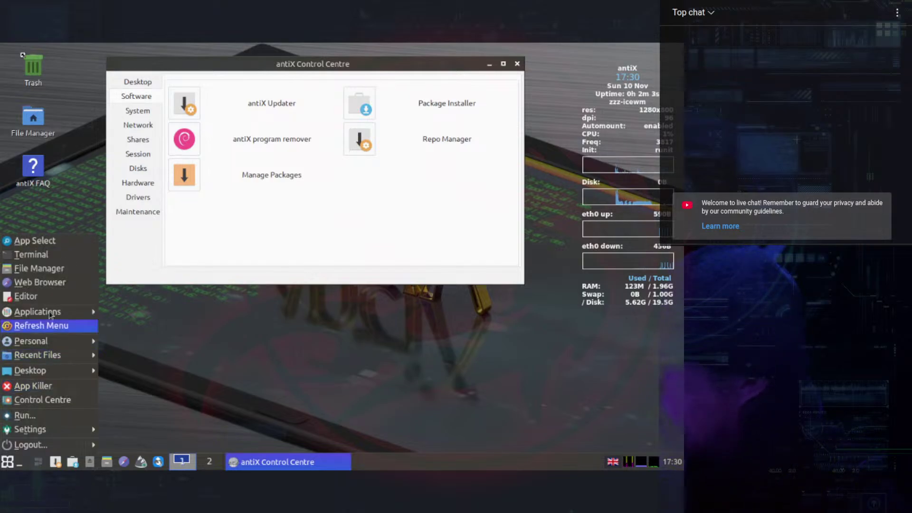
pyautogui.click(50, 287)
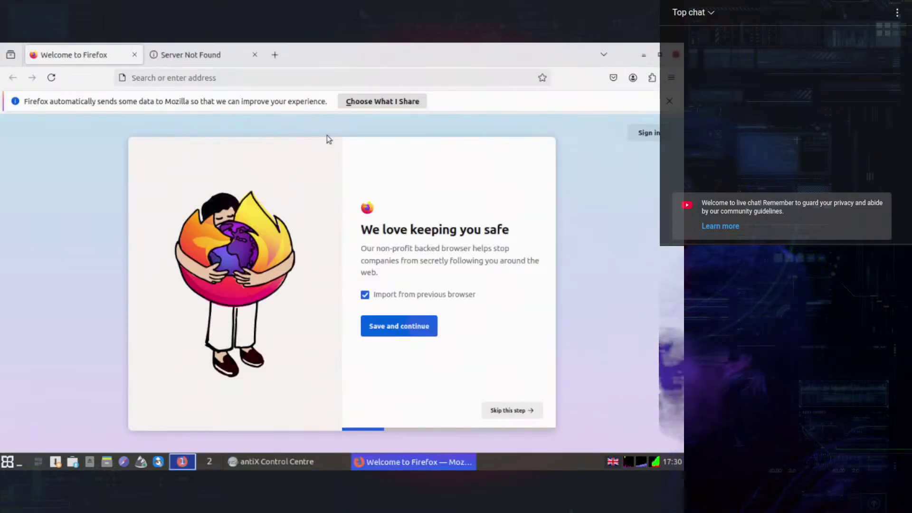
pyautogui.click(255, 55)
pyautogui.click(155, 56)
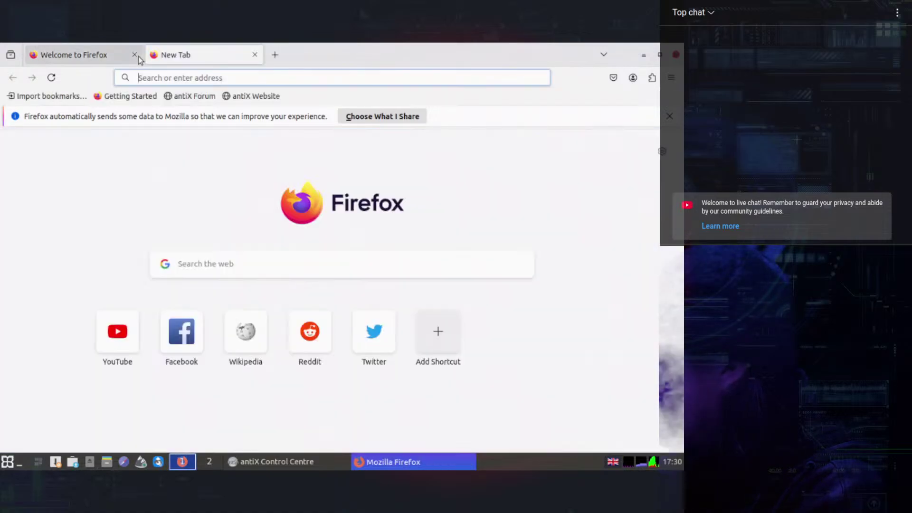
pyautogui.click(134, 55)
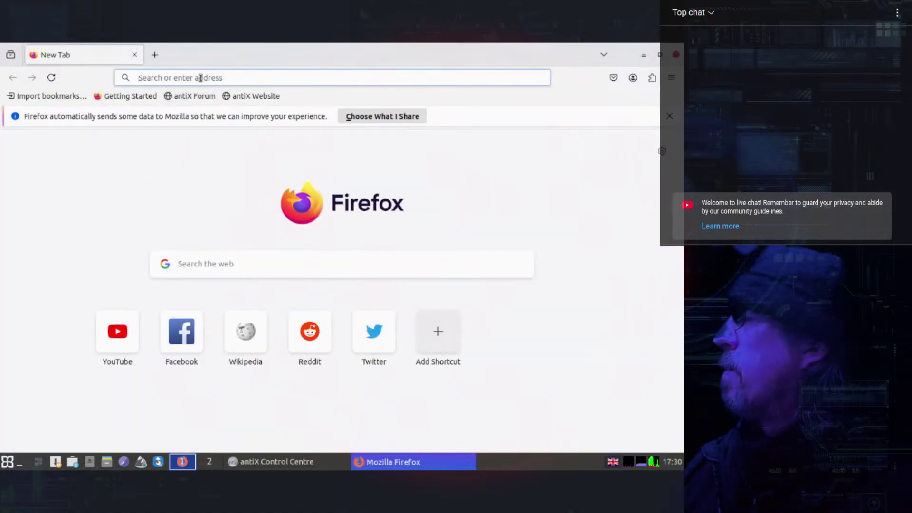
# Try to load YouTube from the new tab shortcuts, retry the connection, and close the browser.
pyautogui.click(111, 350)
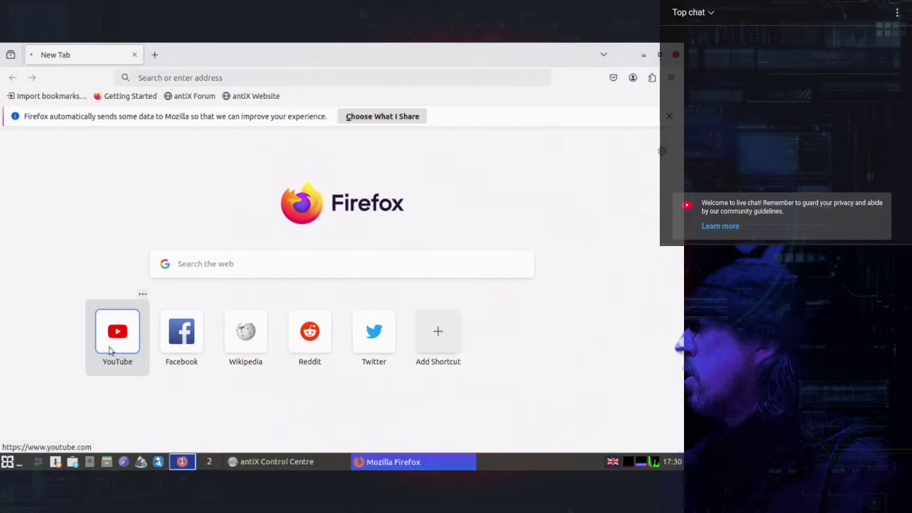
pyautogui.click(498, 358)
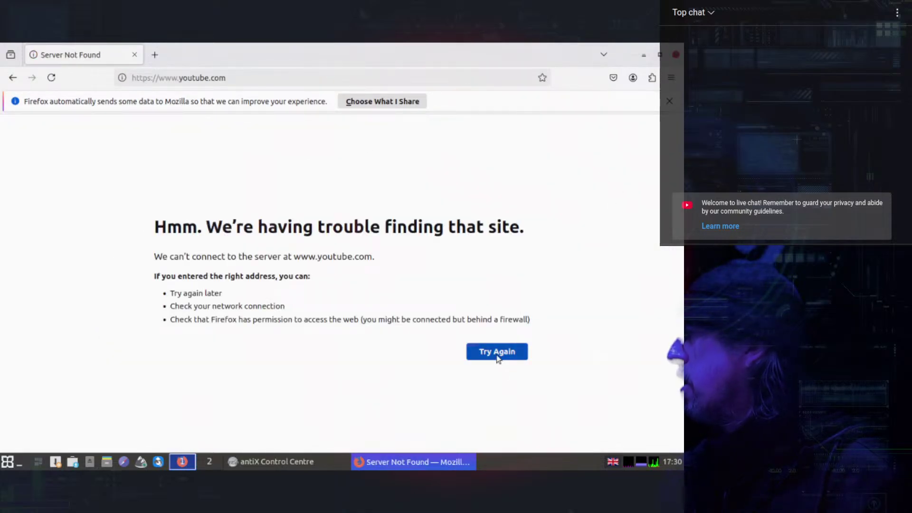
pyautogui.click(497, 359)
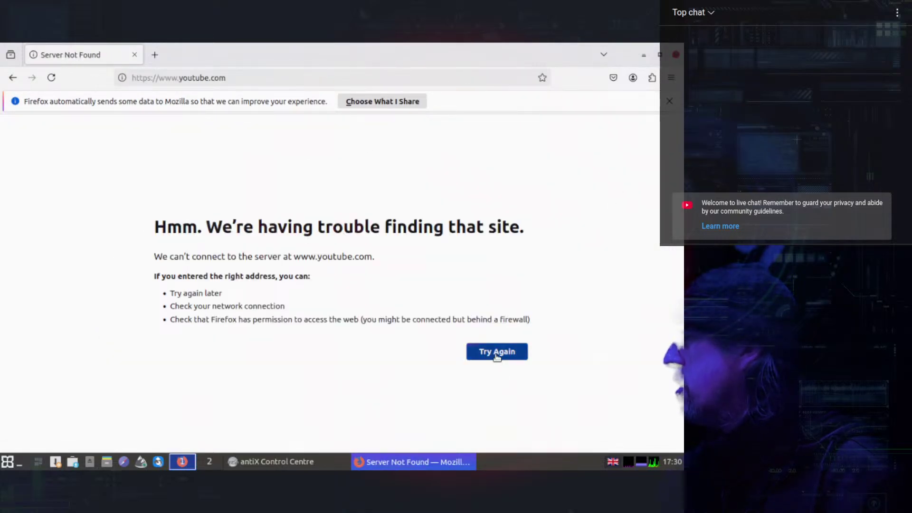
pyautogui.click(134, 56)
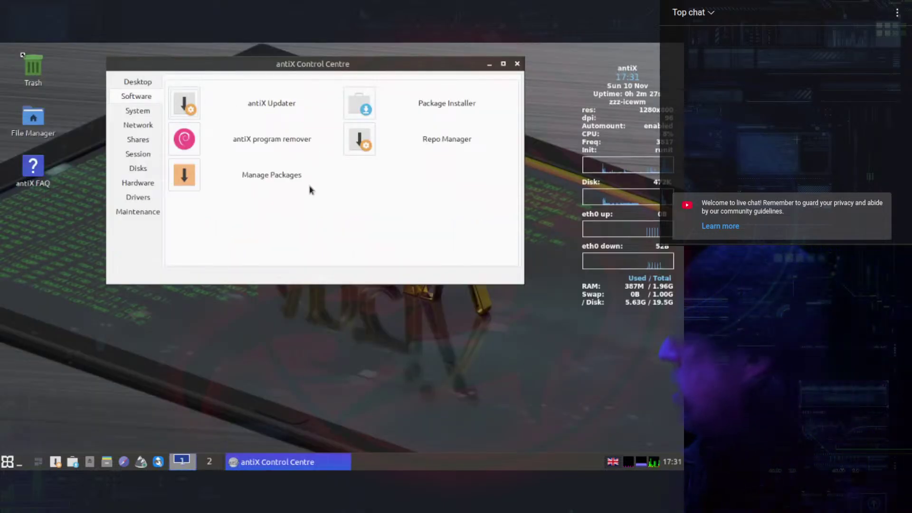
# Configure eth0 with the dhcp method and allow-hotplug class using the Control Centre's Network Interfaces tool, and exit it.
pyautogui.click(9, 463)
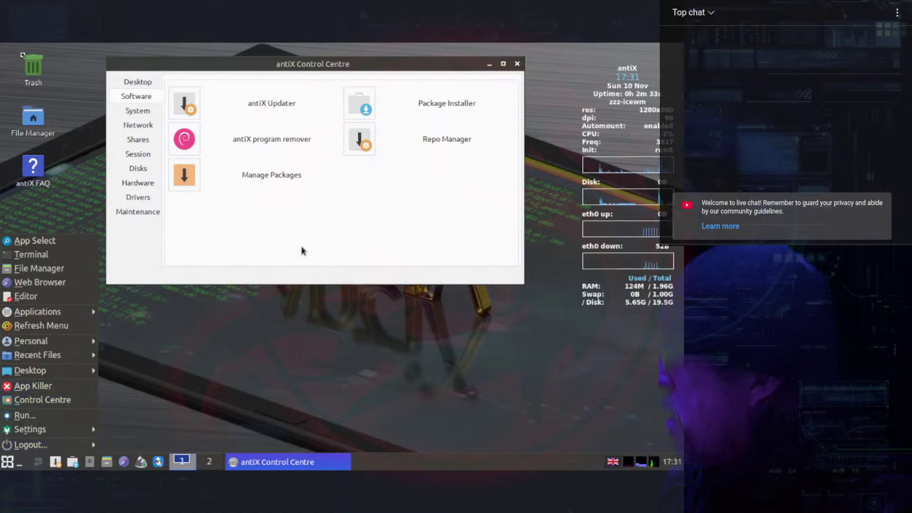
pyautogui.click(213, 187)
pyautogui.click(134, 126)
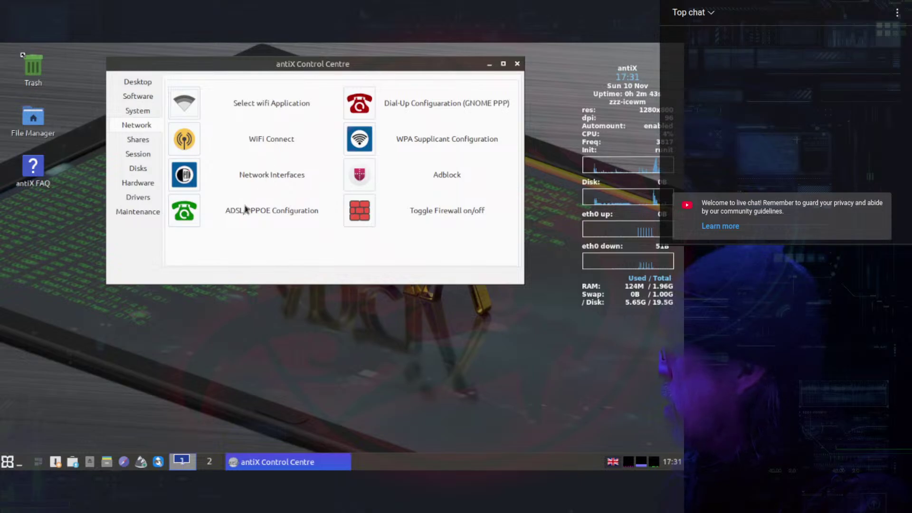
pyautogui.click(185, 175)
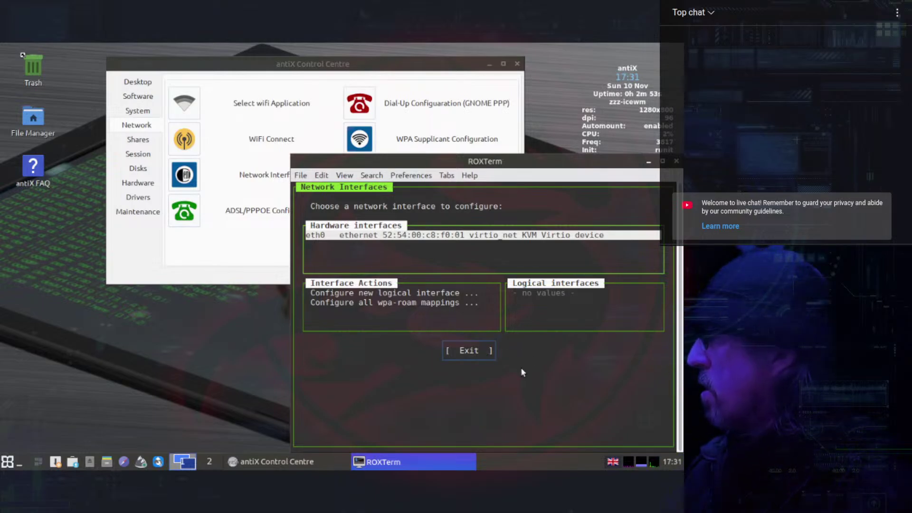
pyautogui.press('Return')
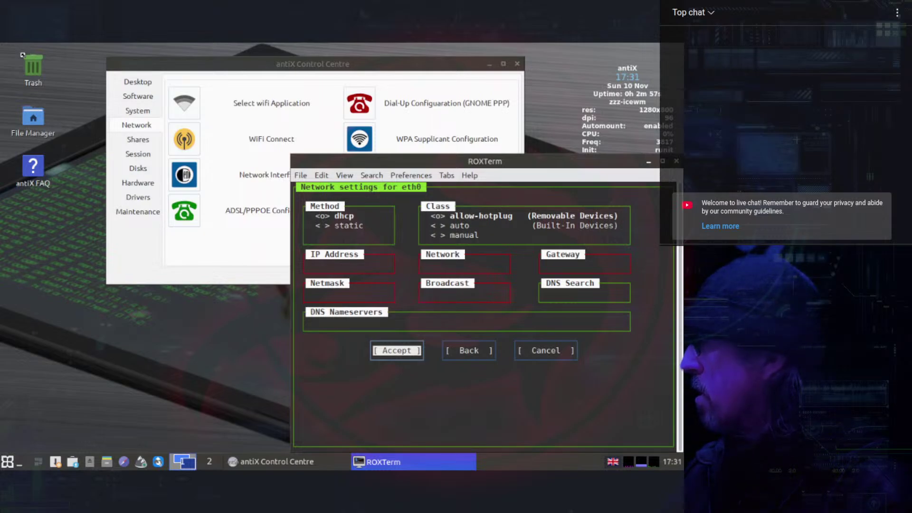
pyautogui.press('Return')
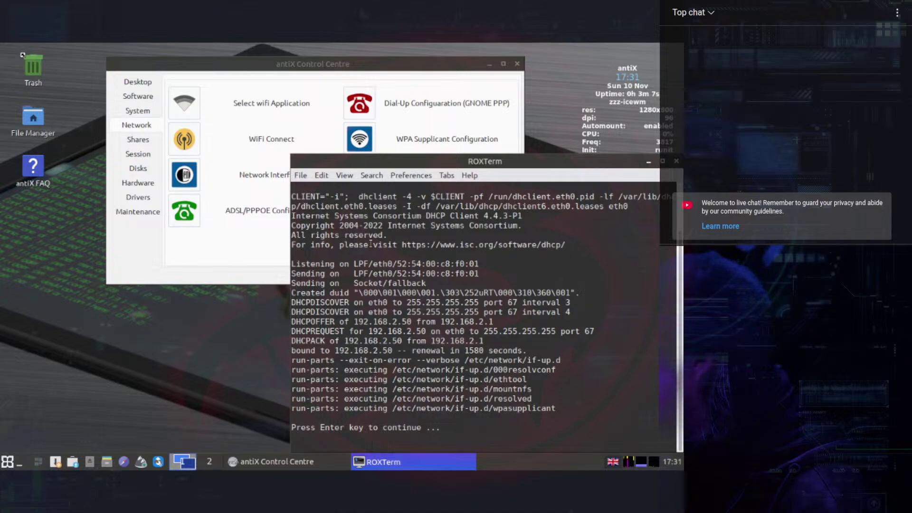
pyautogui.press('Return')
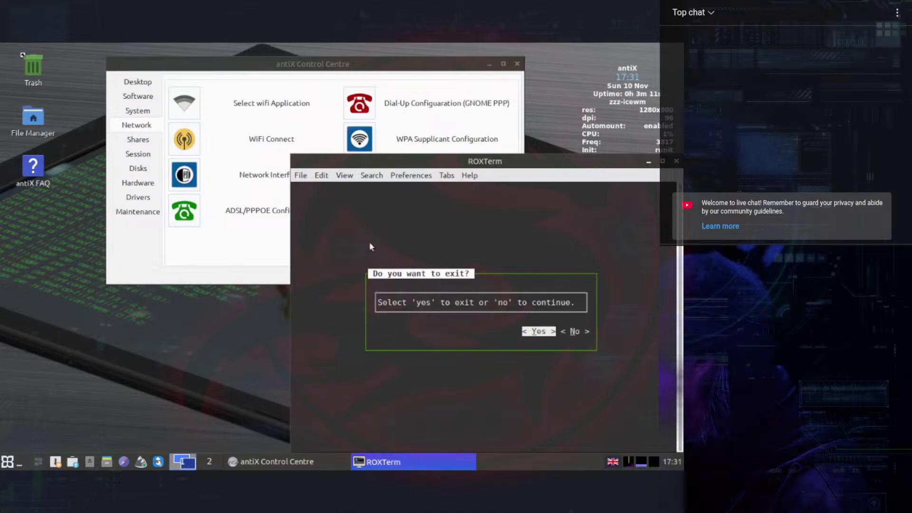
pyautogui.press('Return')
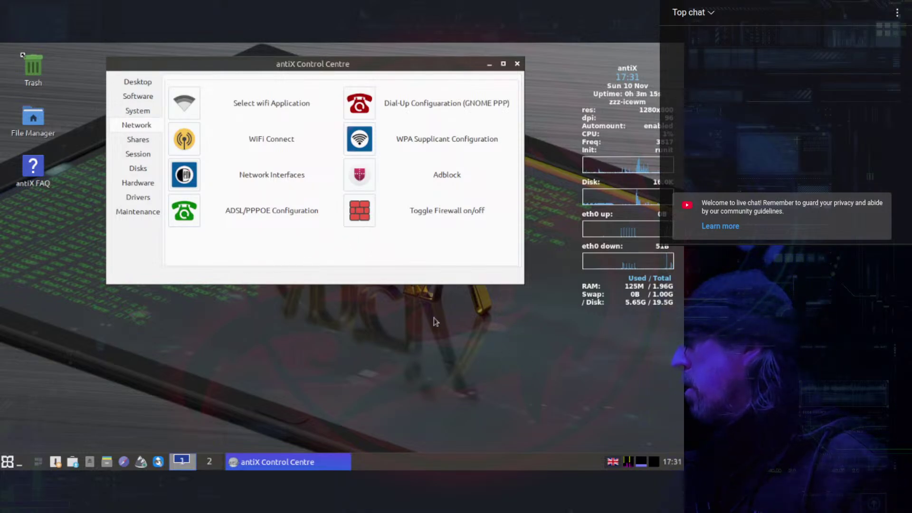
# Open the web browser, dismiss the previous-tabs notice, and leave a single new tab.
pyautogui.click(8, 462)
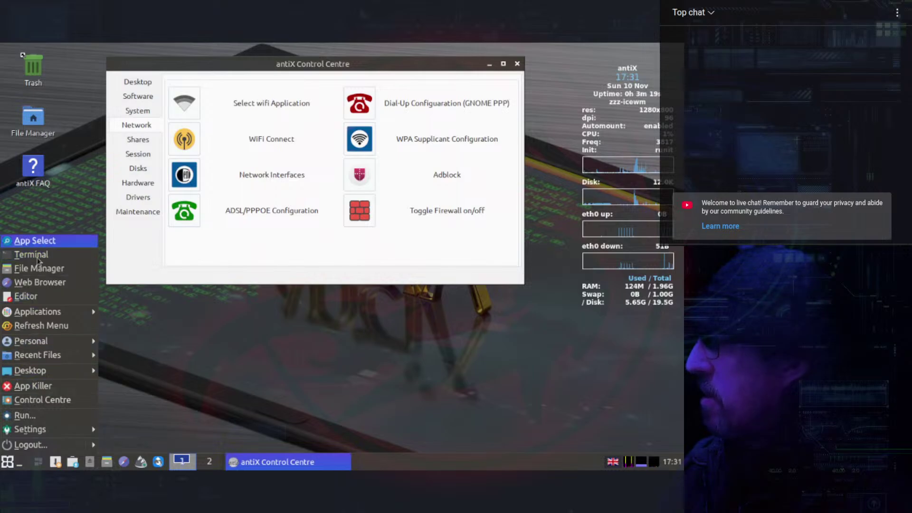
pyautogui.click(337, 230)
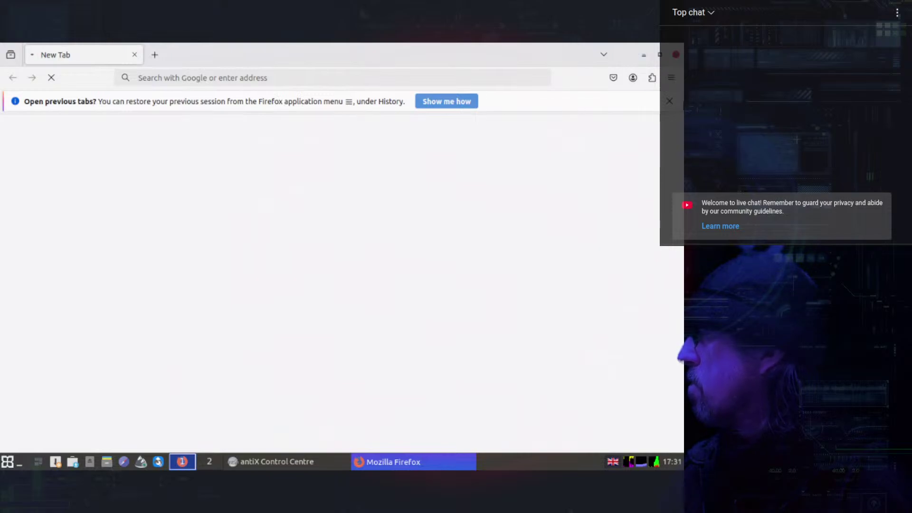
pyautogui.click(669, 101)
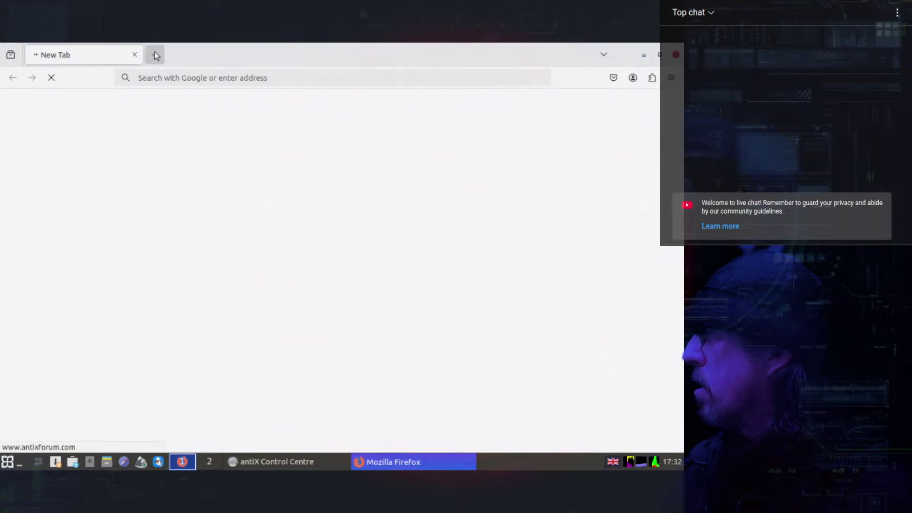
pyautogui.click(156, 55)
pyautogui.click(135, 55)
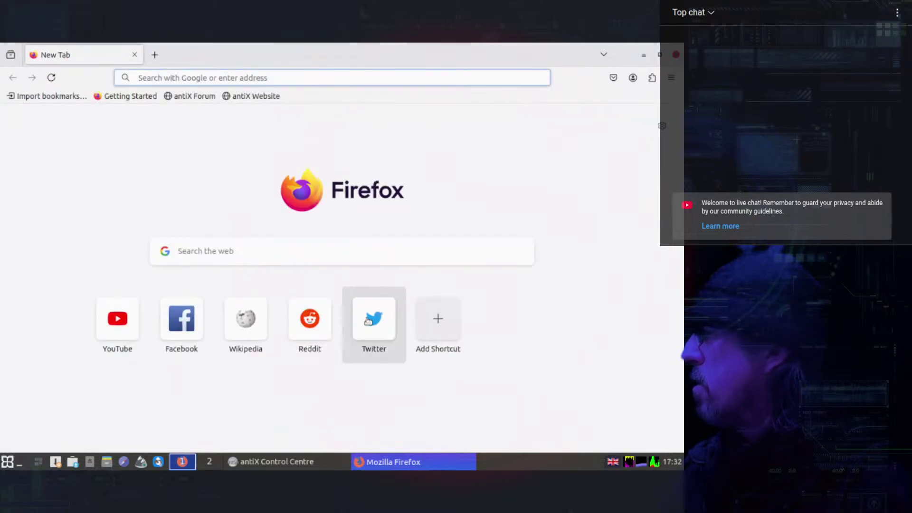
# Test the connection by loading YouTube from the new tab shortcuts with one retry, and close the browser.
pyautogui.click(121, 333)
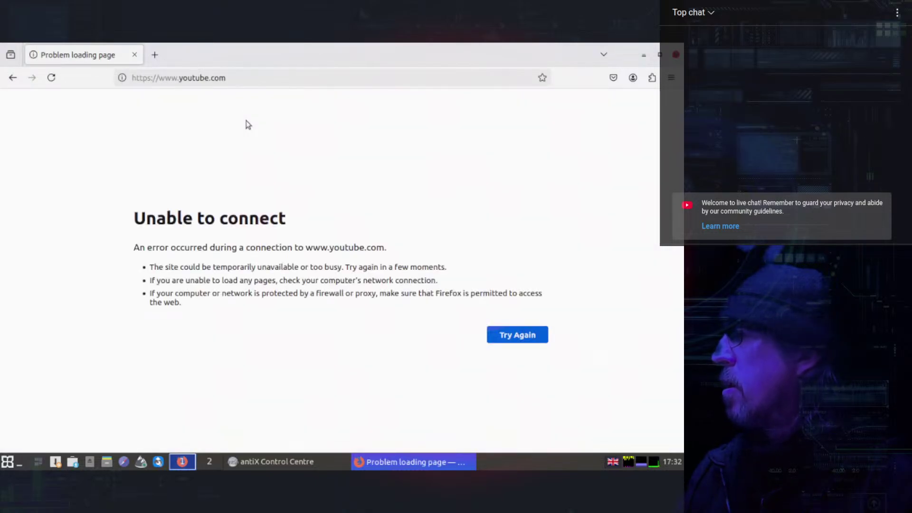
pyautogui.click(527, 339)
pyautogui.click(675, 56)
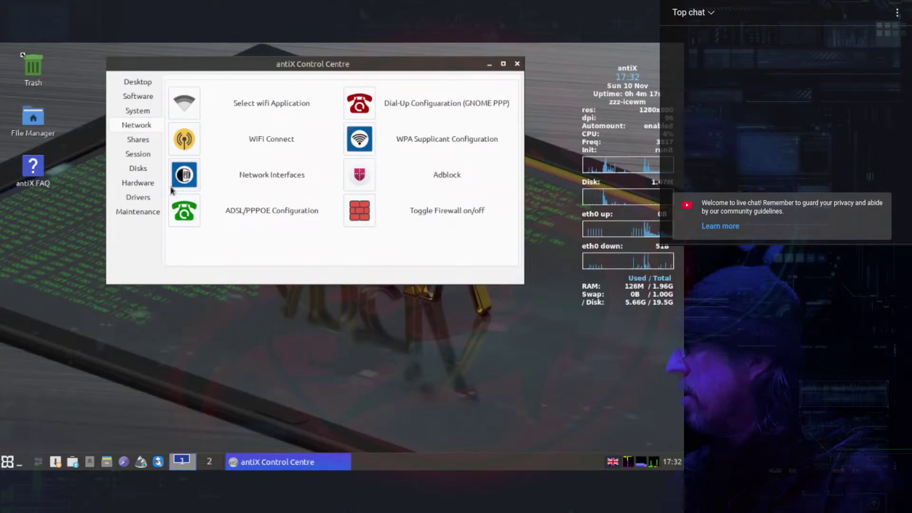
# Check the network interface addresses with ip a in a terminal, and close the terminal.
pyautogui.click(7, 463)
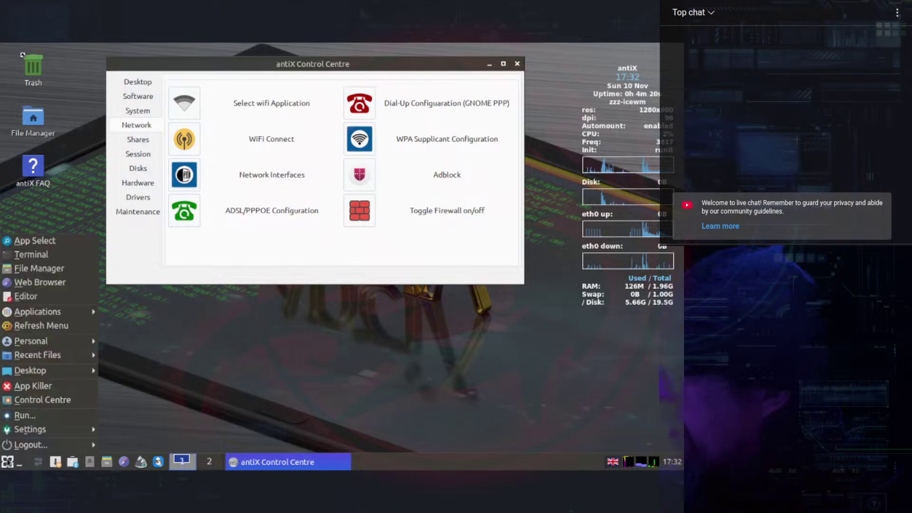
pyautogui.click(45, 256)
pyautogui.write('i')
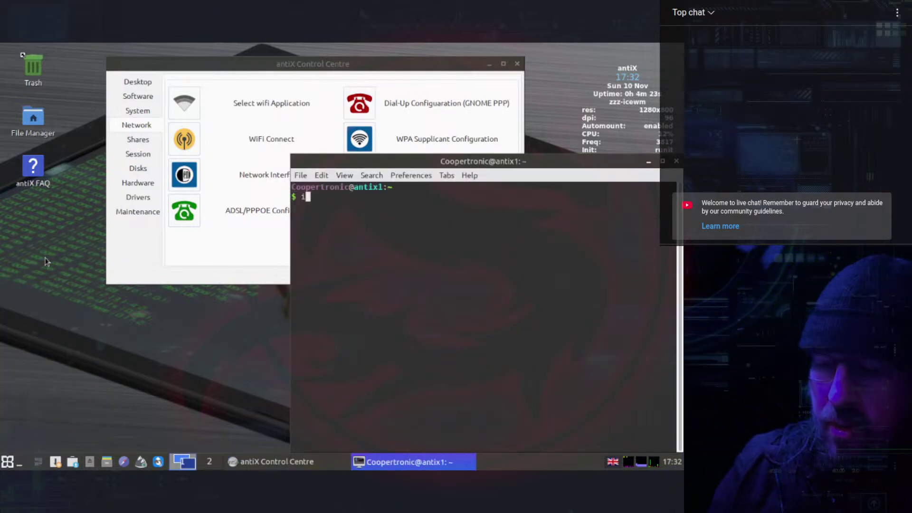
pyautogui.write('p a')
pyautogui.press('Return')
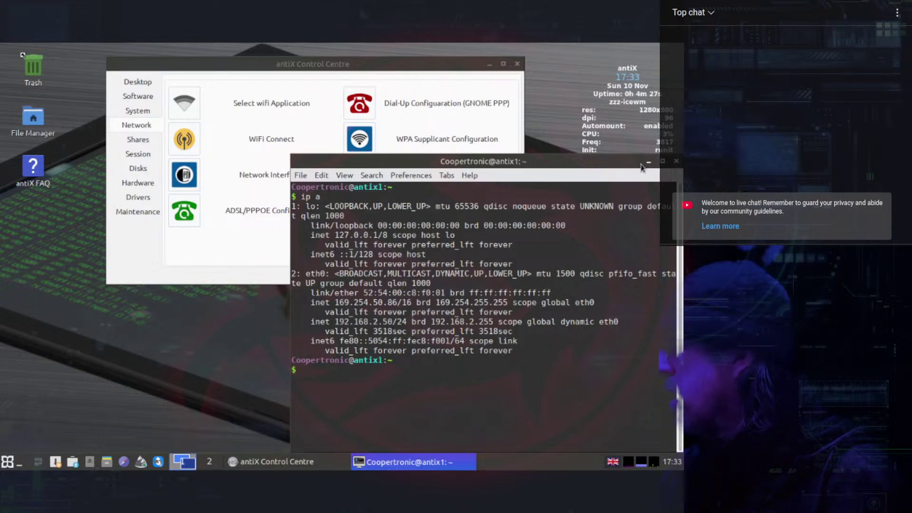
pyautogui.click(676, 162)
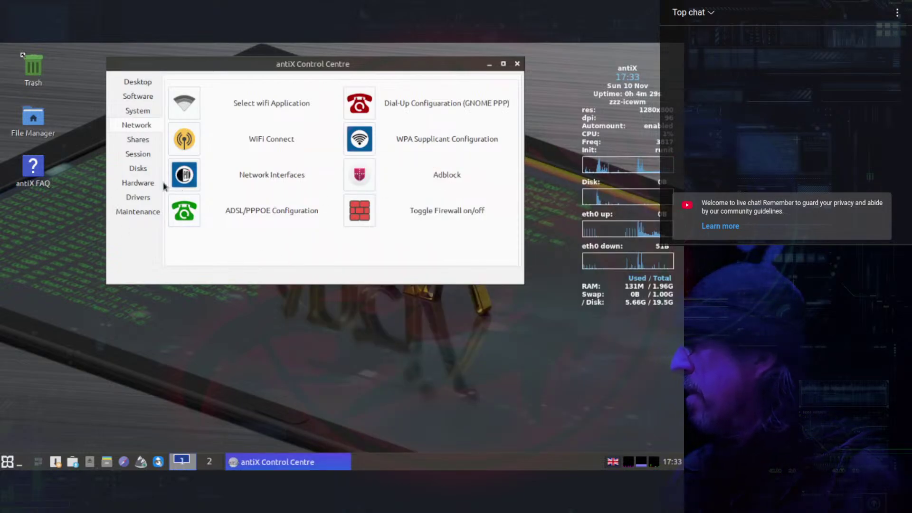
# Configure eth0 again with dhcp and allow-hotplug in Network Interfaces, declining to exit so the interface list reopens.
pyautogui.click(185, 175)
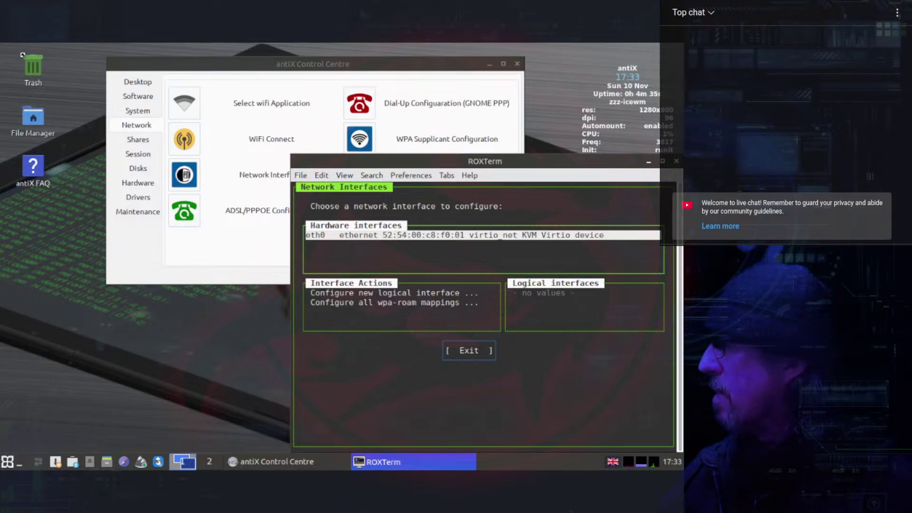
pyautogui.press('Return')
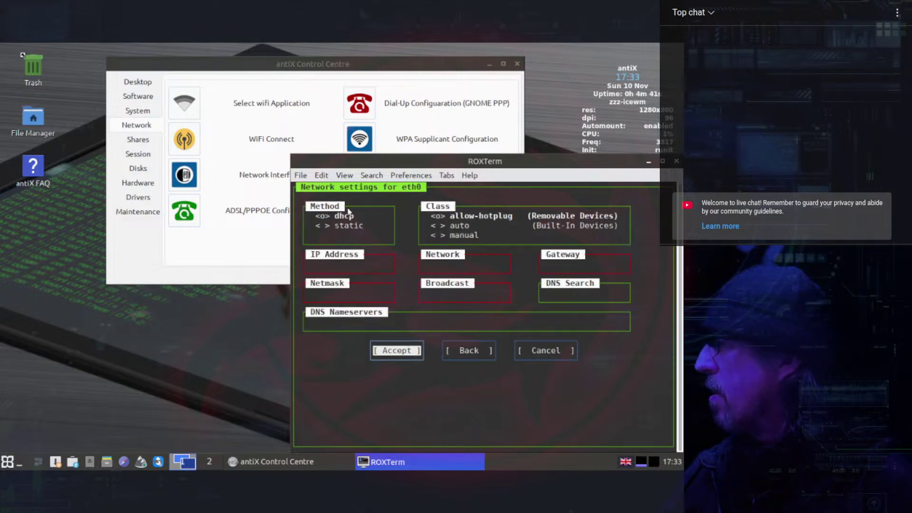
pyautogui.press('Return')
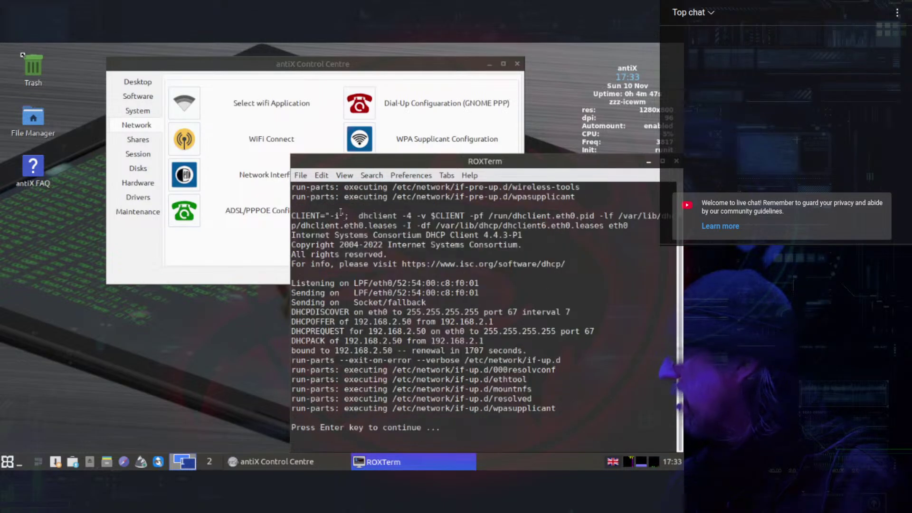
pyautogui.press('Return')
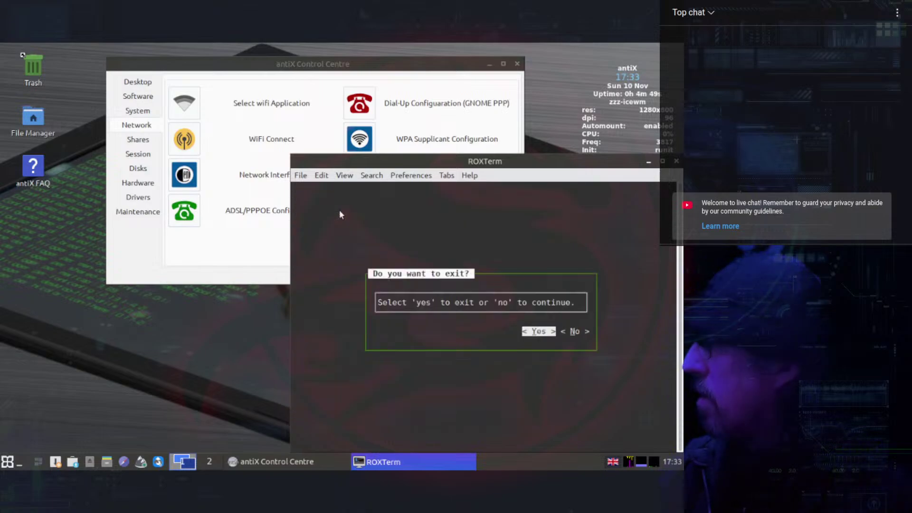
pyautogui.press('Right')
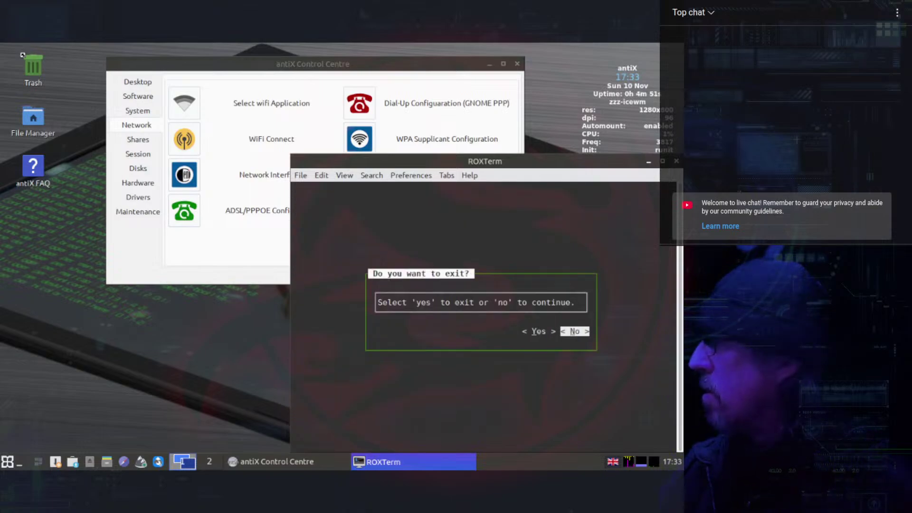
pyautogui.press('Return')
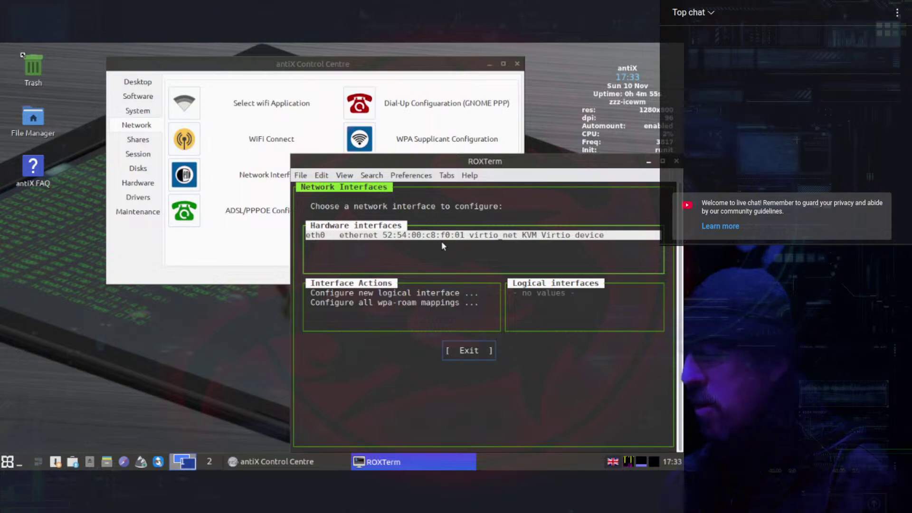
# Select eth0 in the interface list and choose to reconfigure it.
pyautogui.press('Return')
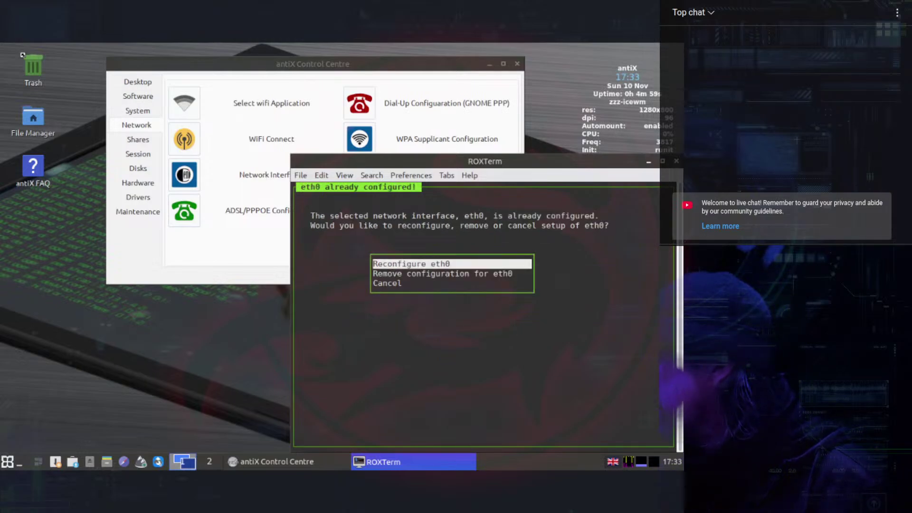
pyautogui.press('Down')
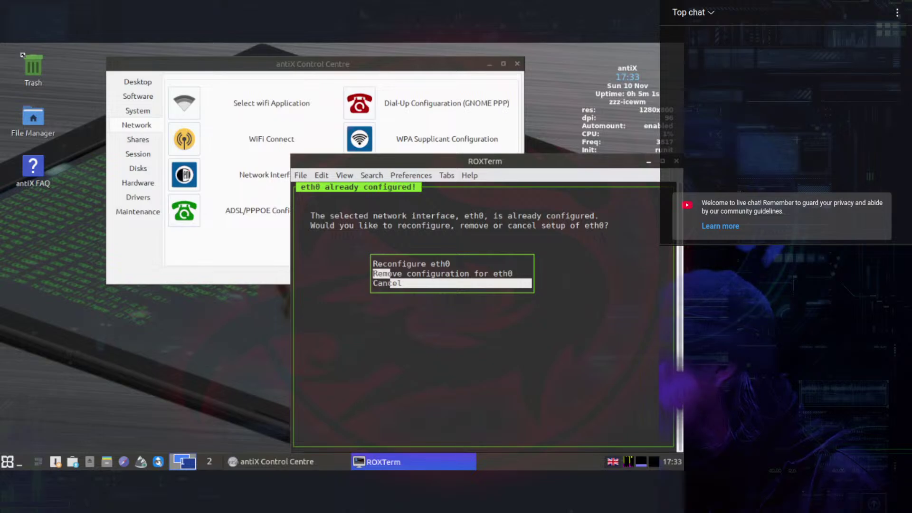
pyautogui.press('Up')
pyautogui.press('Down')
pyautogui.press('Up')
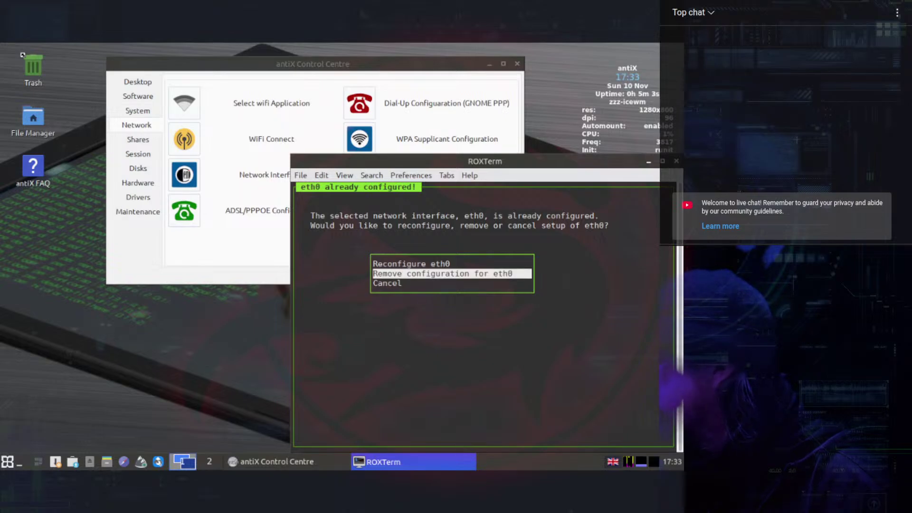
pyautogui.press('Up')
pyautogui.press('Down')
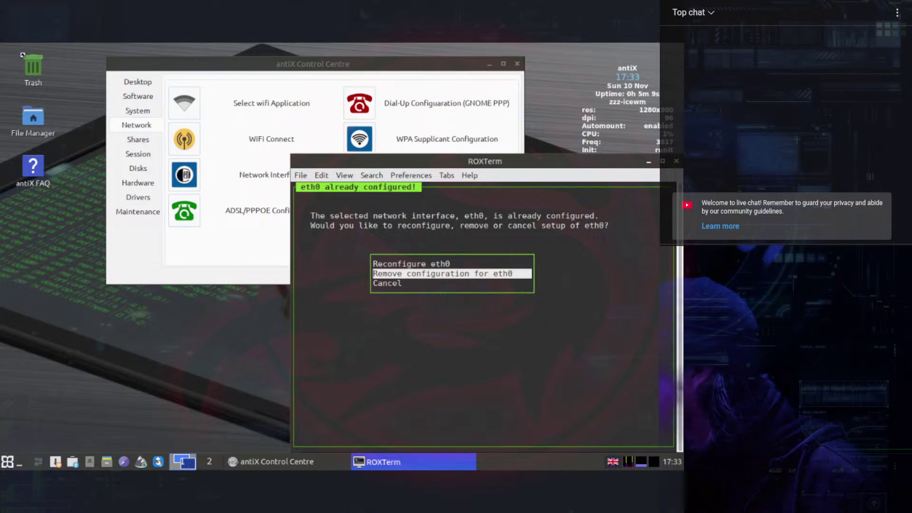
pyautogui.press('Up')
pyautogui.press('Return')
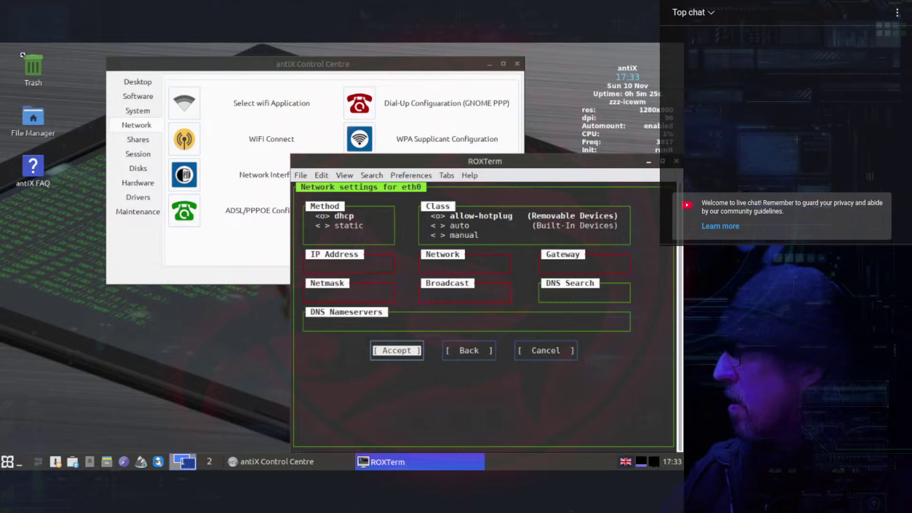
# Accept the dhcp and allow-hotplug settings for eth0 and exit the network configuration tool.
pyautogui.press('Return')
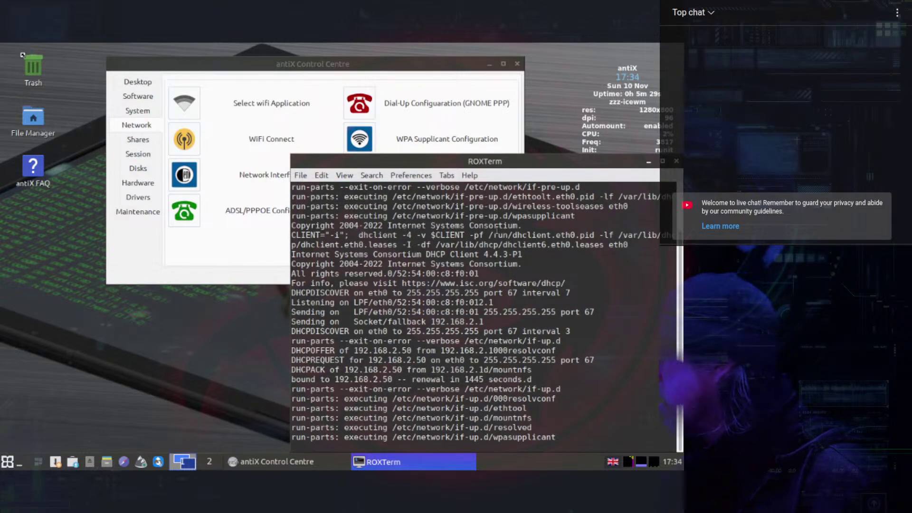
pyautogui.press('Return')
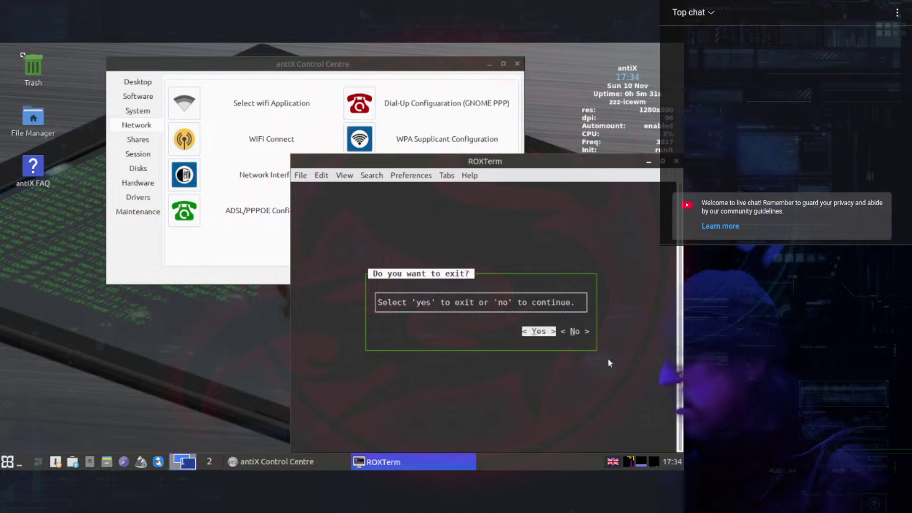
pyautogui.press('Right')
pyautogui.press('Left')
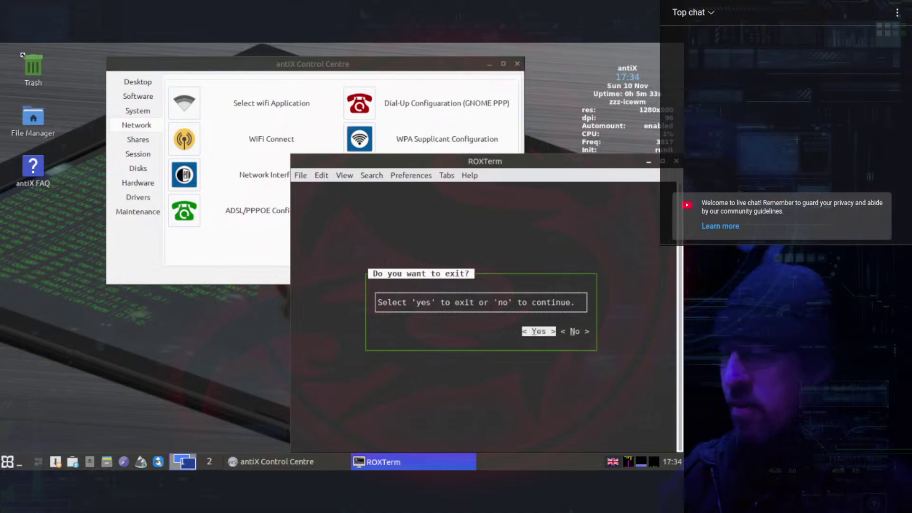
pyautogui.press('Return')
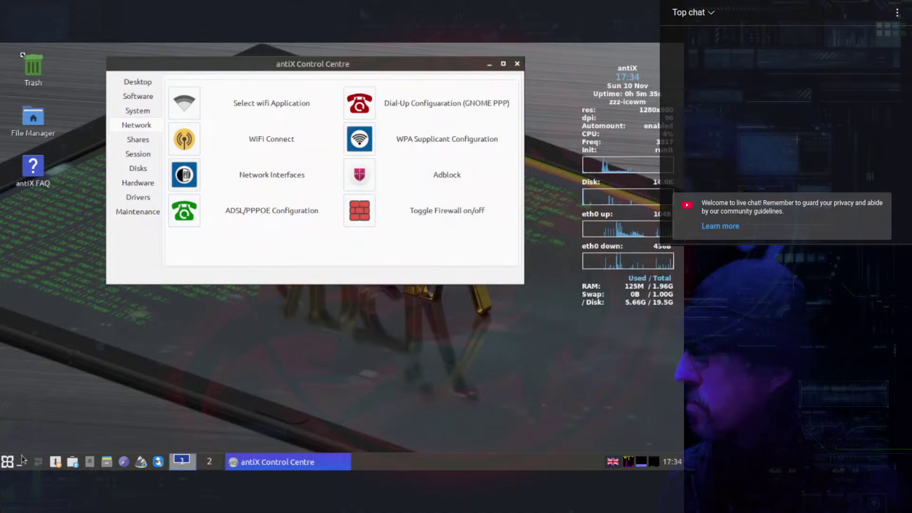
# Open a terminal and list the network interface addresses with ip a.
pyautogui.click(10, 462)
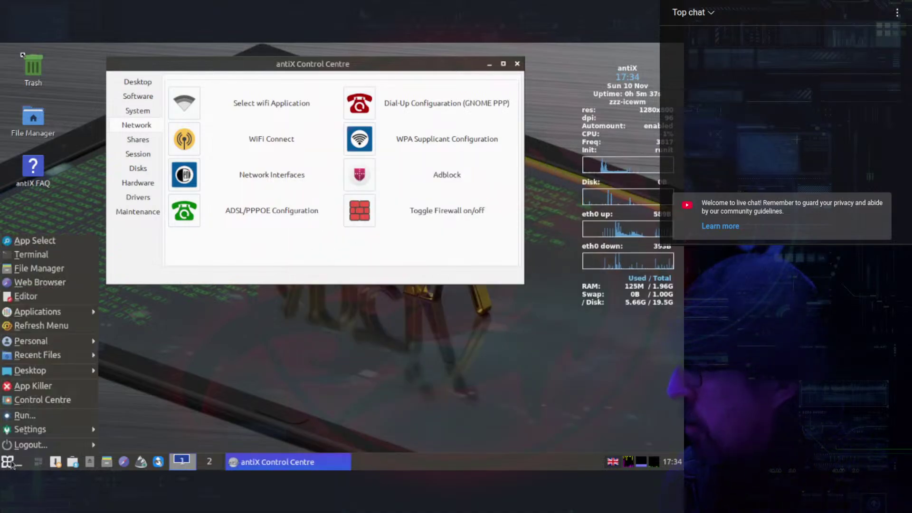
pyautogui.click(29, 254)
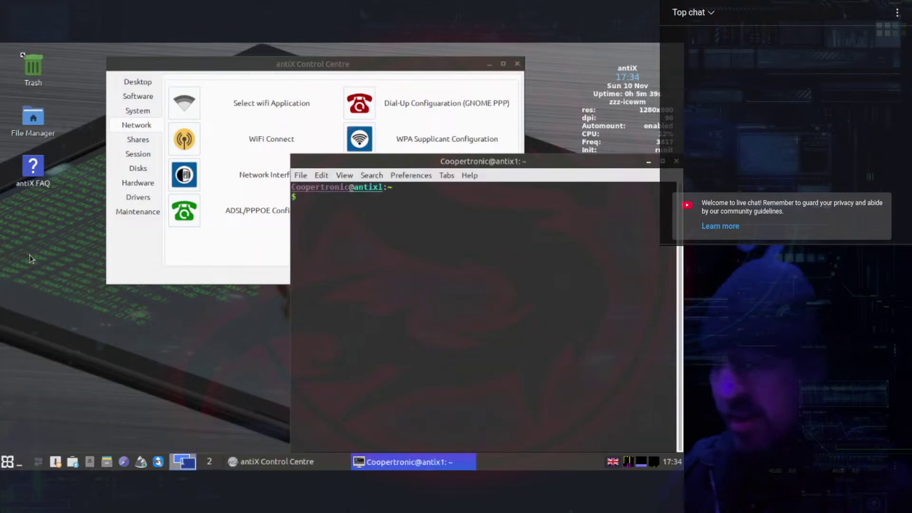
pyautogui.write('ip a')
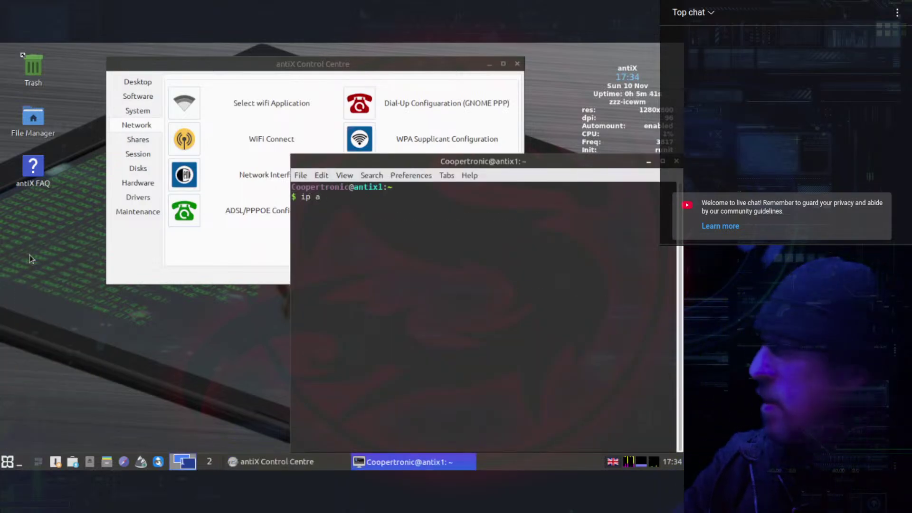
pyautogui.press('Return')
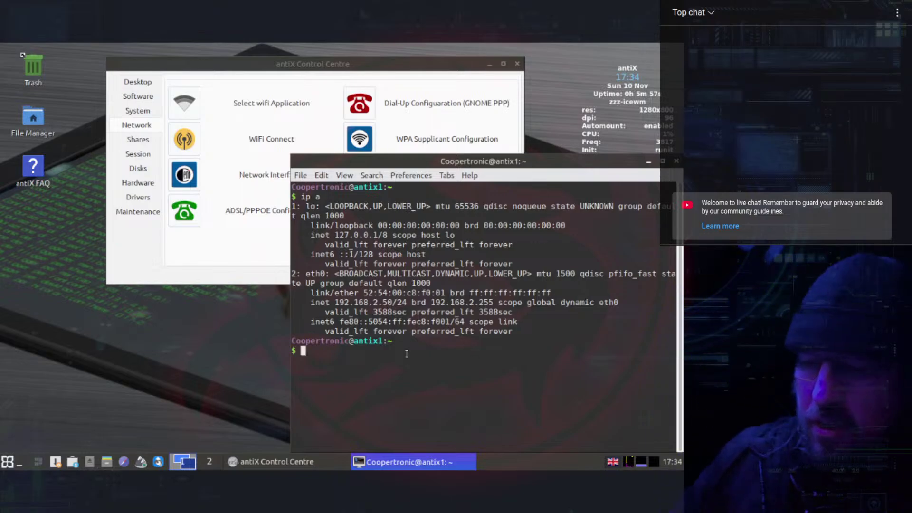
# Test the internet connection by pinging google.com in the terminal, and stop the ping after a few replies.
pyautogui.write('ping ')
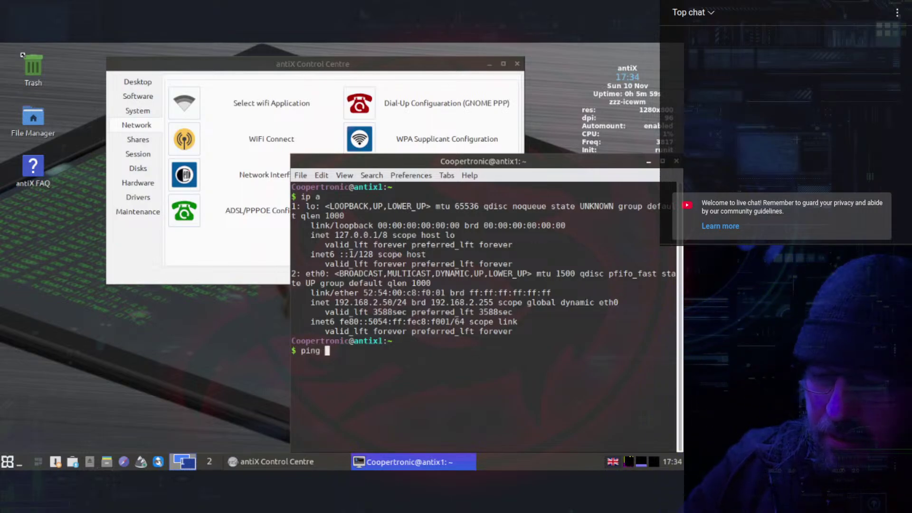
pyautogui.write('google.')
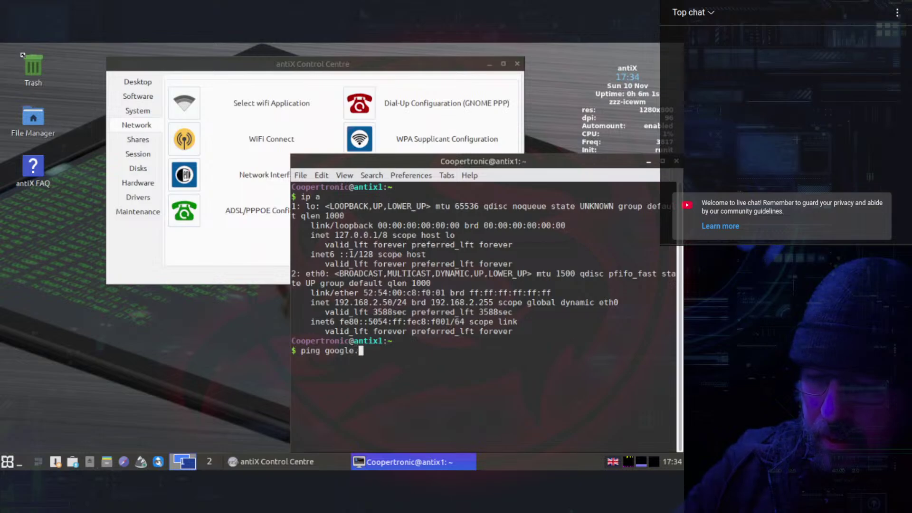
pyautogui.write('com')
pyautogui.press('Return')
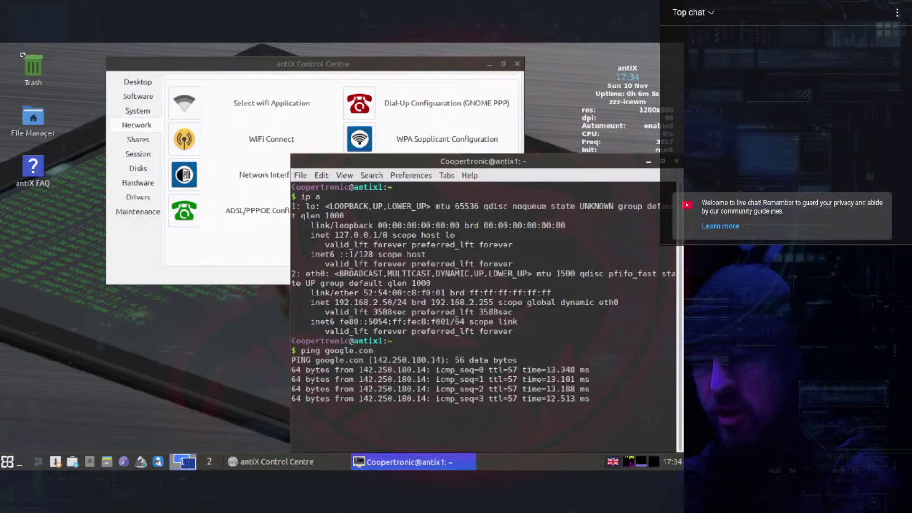
pyautogui.hotkey('ctrl', 'c')
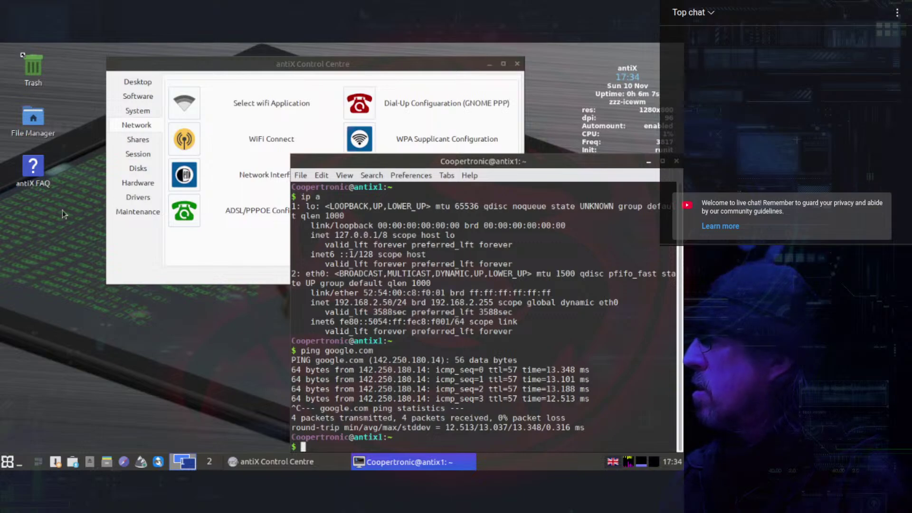
# Launch the Firefox web browser and open its settings page.
pyautogui.click(8, 461)
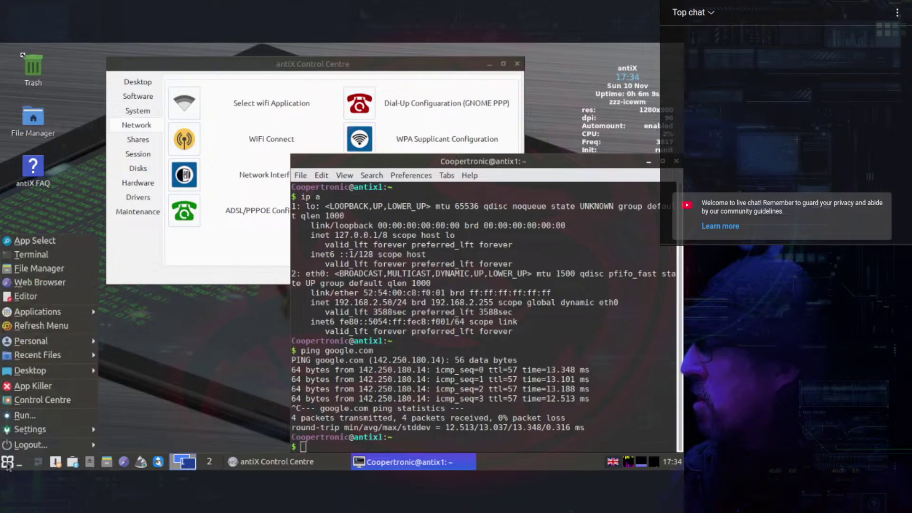
pyautogui.press('Escape')
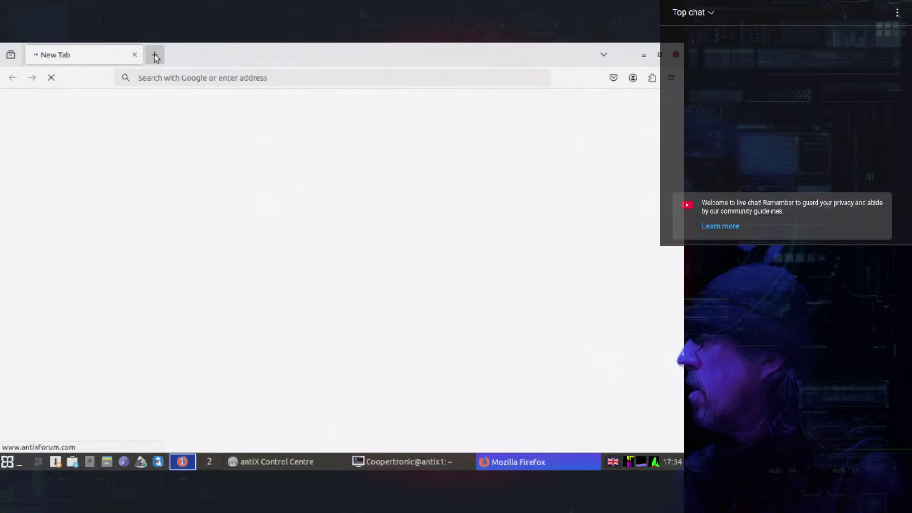
pyautogui.click(666, 83)
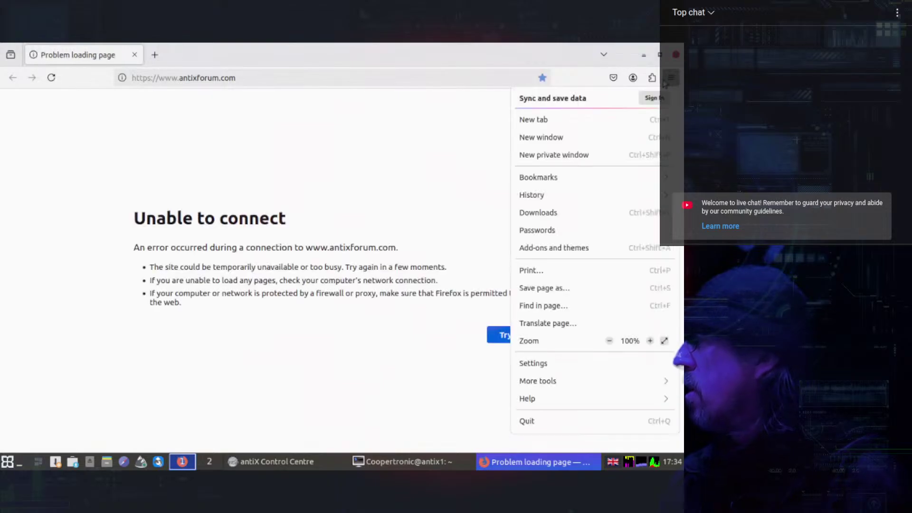
pyautogui.click(534, 363)
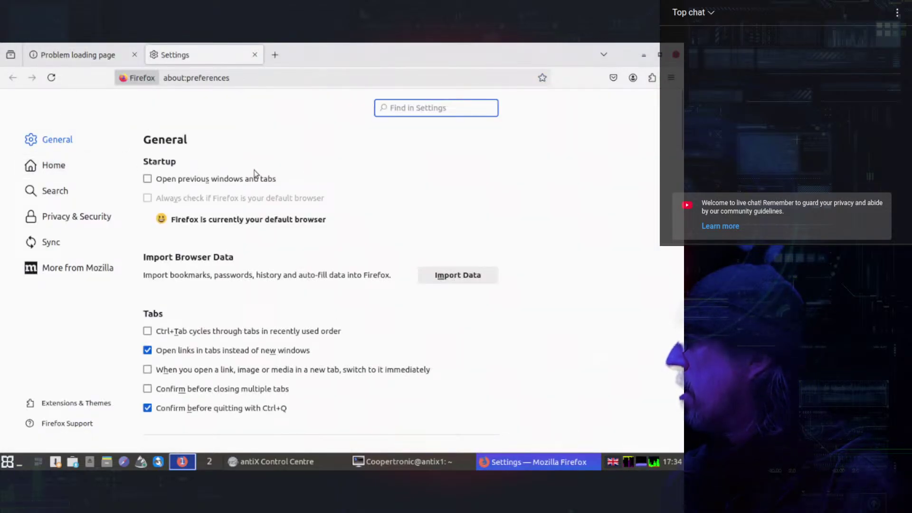
# Look through Firefox's General, Home, Search, Privacy & Security and Sync settings, and return to General.
pyautogui.scroll(-10, 254, 173)
pyautogui.scroll(10, 255, 170)
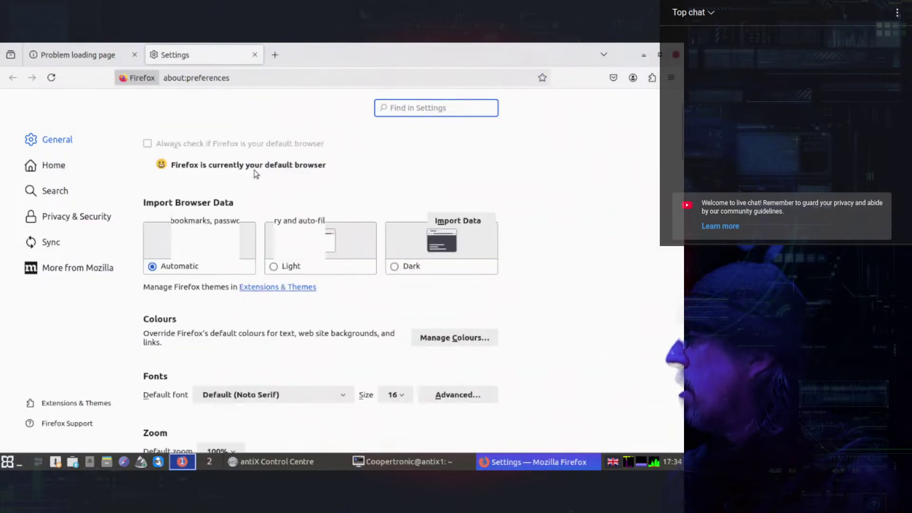
pyautogui.click(54, 165)
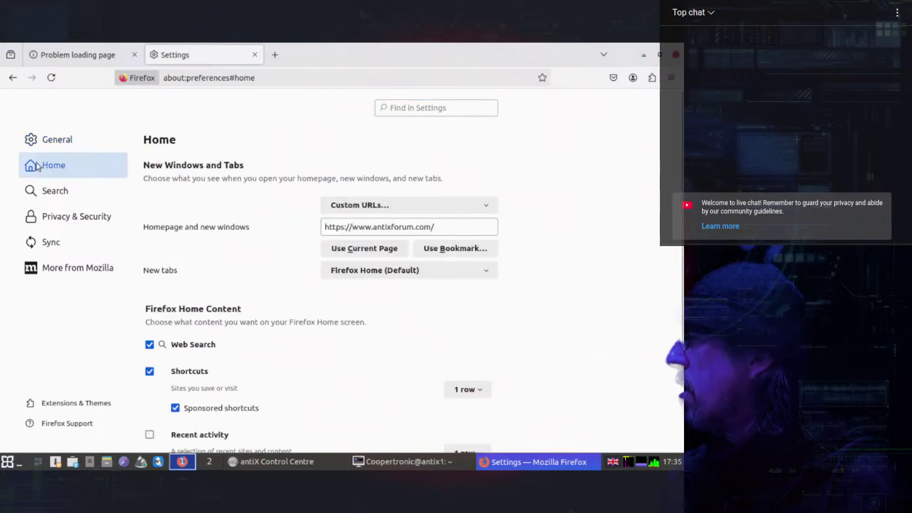
pyautogui.click(53, 199)
pyautogui.click(82, 220)
pyautogui.click(74, 241)
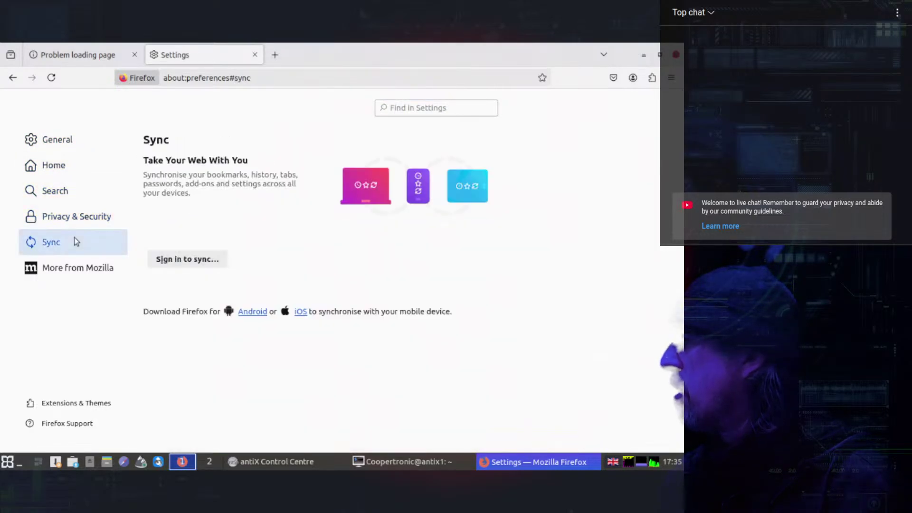
pyautogui.click(70, 220)
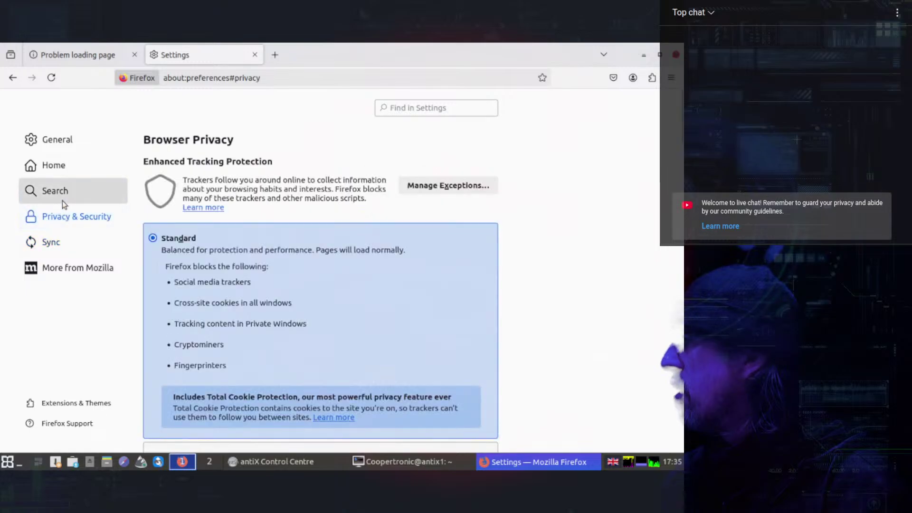
pyautogui.click(61, 201)
pyautogui.click(51, 208)
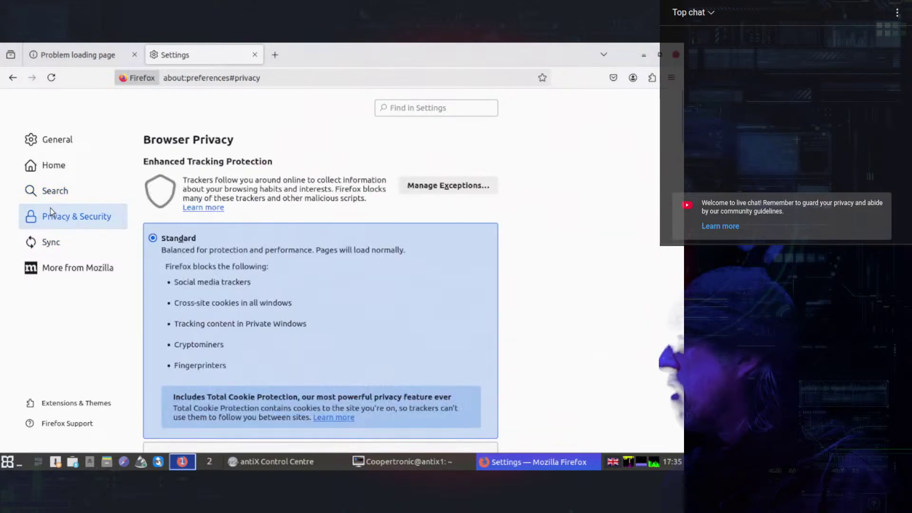
pyautogui.click(50, 192)
pyautogui.click(50, 172)
pyautogui.click(56, 141)
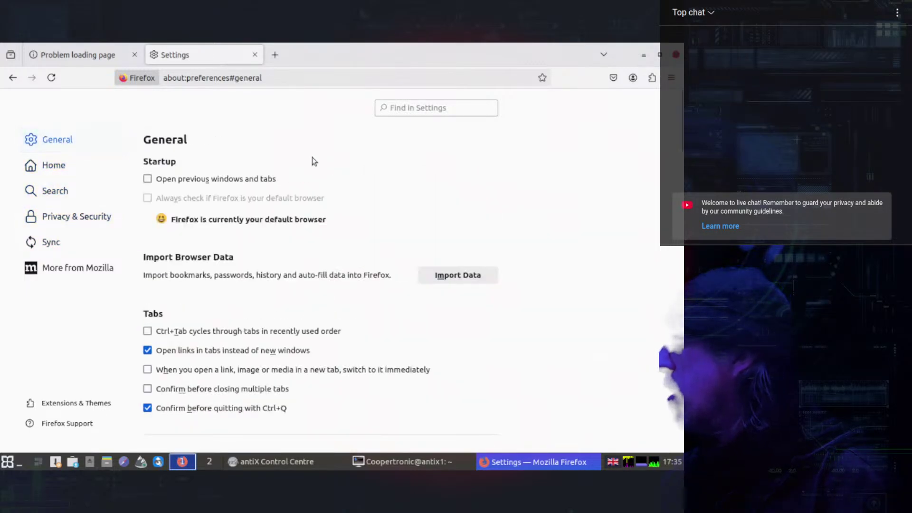
# Set the web site appearance to Dark in Firefox's General settings.
pyautogui.scroll(-10, 504, 192)
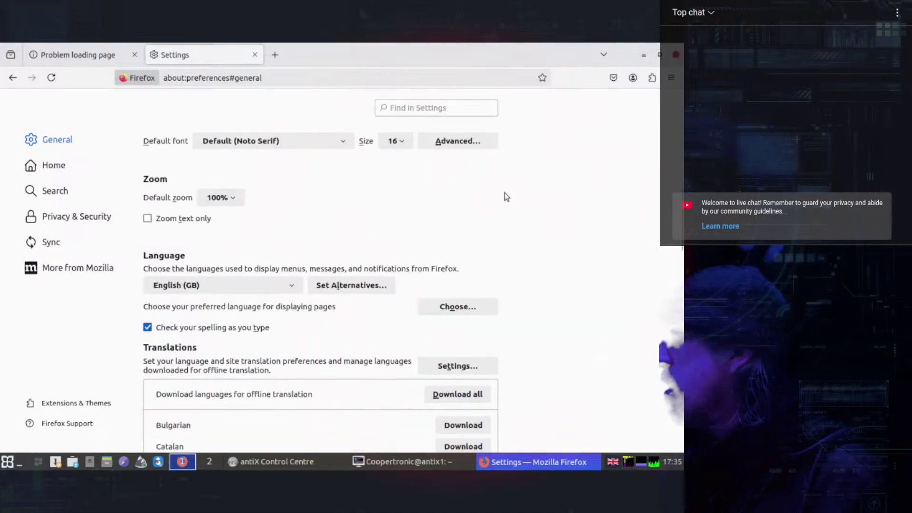
pyautogui.scroll(-2, 504, 193)
pyautogui.scroll(8, 504, 192)
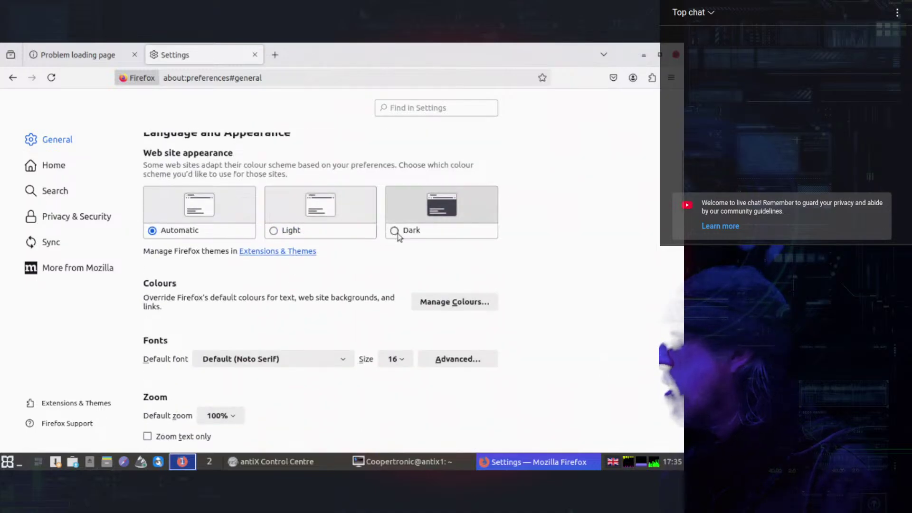
pyautogui.click(394, 231)
# Review the remaining General settings, and enable HTTPS-Only Mode in all windows under Privacy & Security.
pyautogui.scroll(-5, 601, 199)
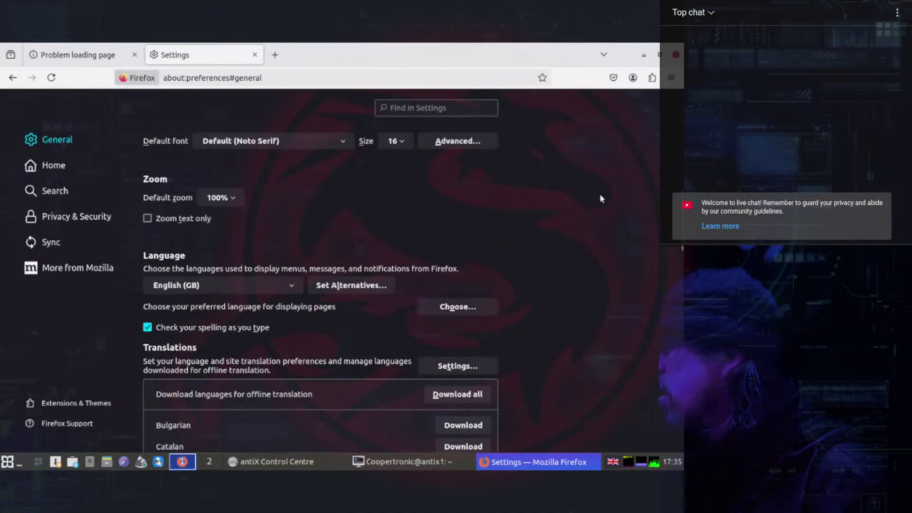
pyautogui.scroll(-3, 600, 198)
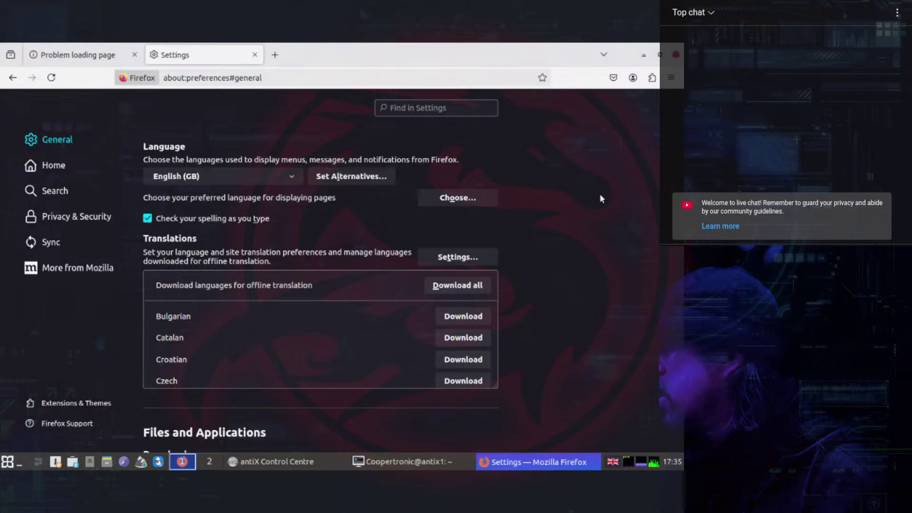
pyautogui.scroll(-9, 601, 198)
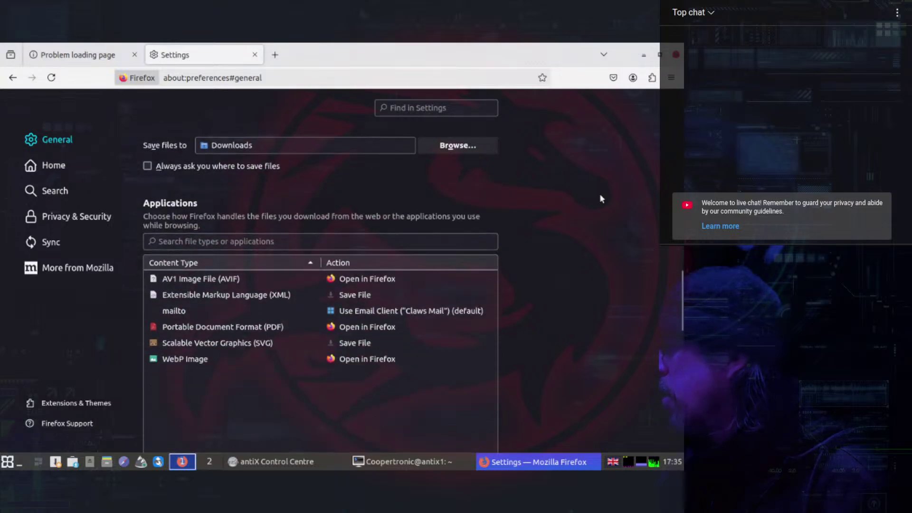
pyautogui.scroll(-10, 600, 198)
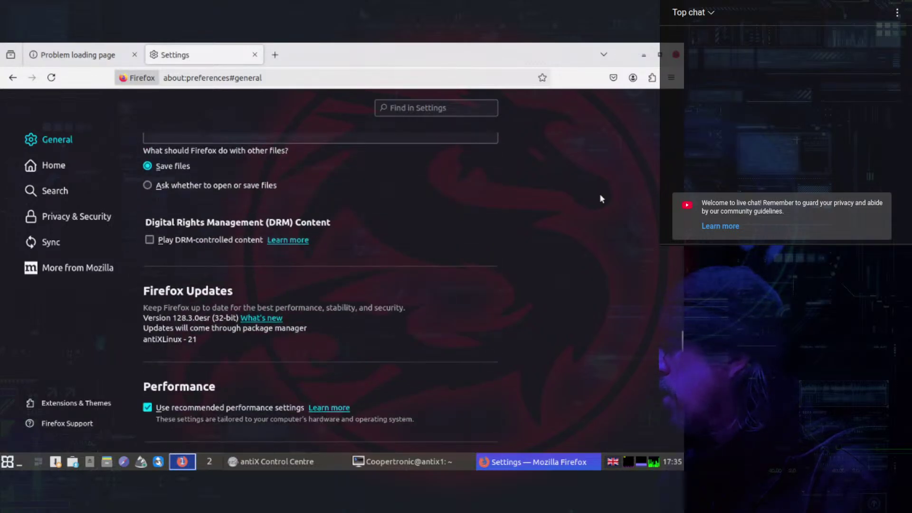
pyautogui.scroll(-5, 601, 198)
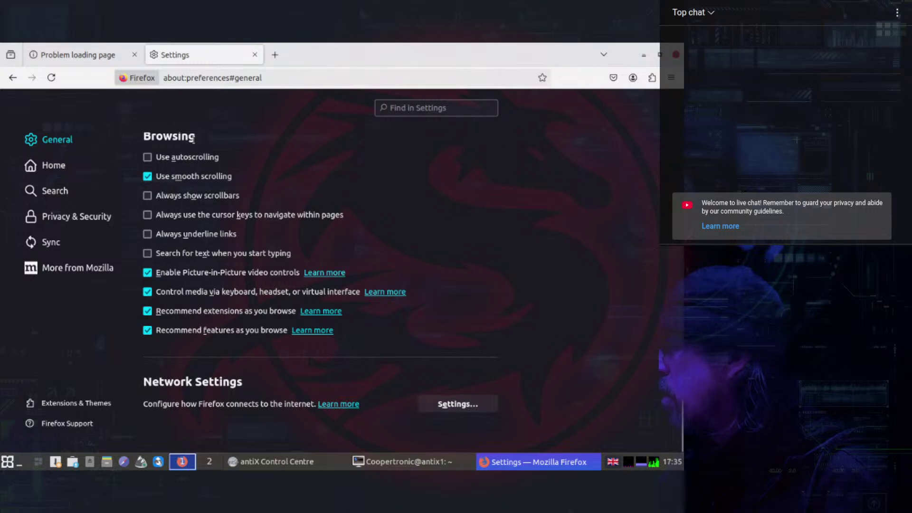
pyautogui.click(44, 217)
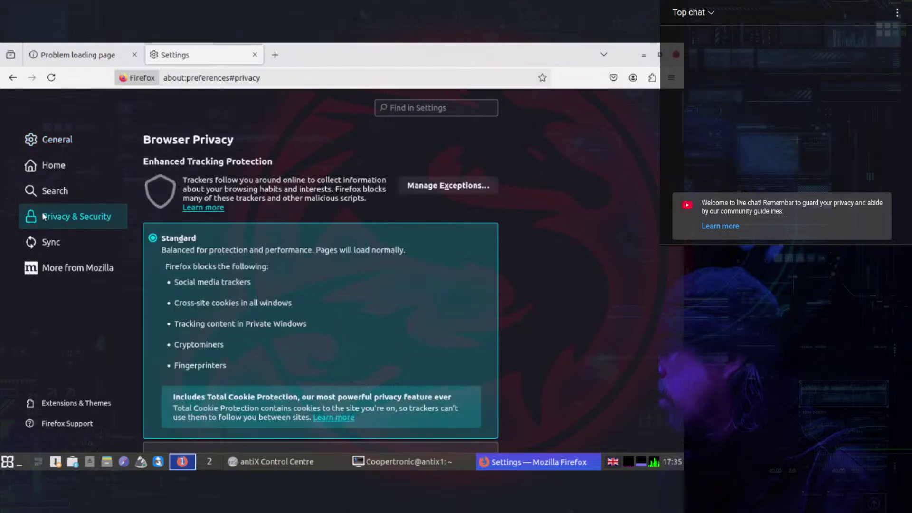
pyautogui.scroll(-10, 634, 208)
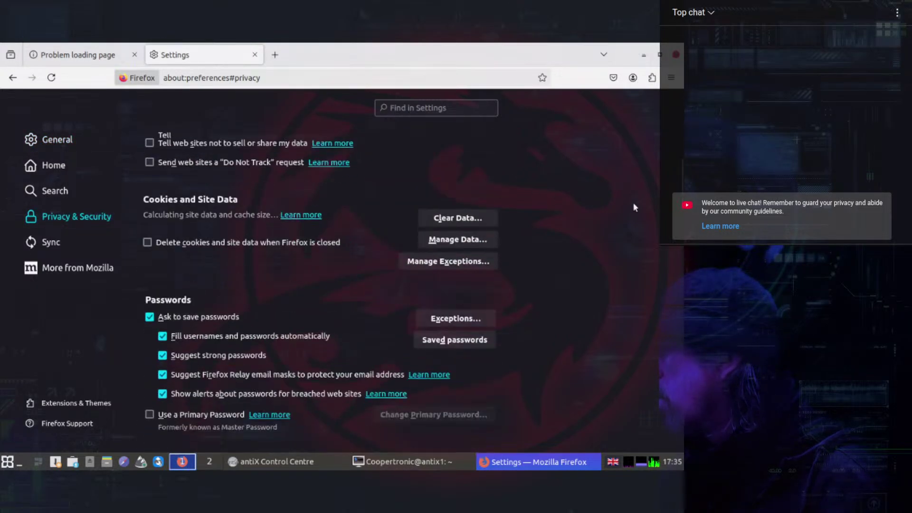
pyautogui.scroll(-10, 634, 208)
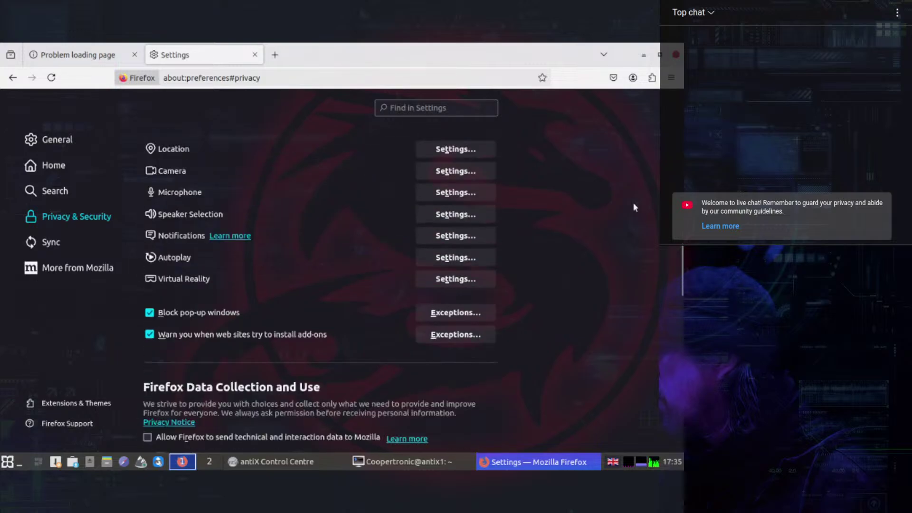
pyautogui.scroll(-10, 635, 208)
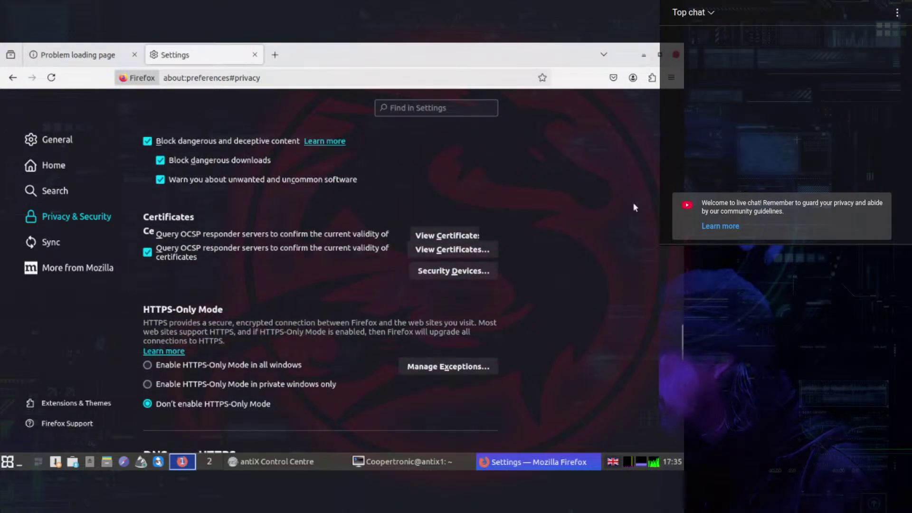
pyautogui.scroll(-5, 635, 207)
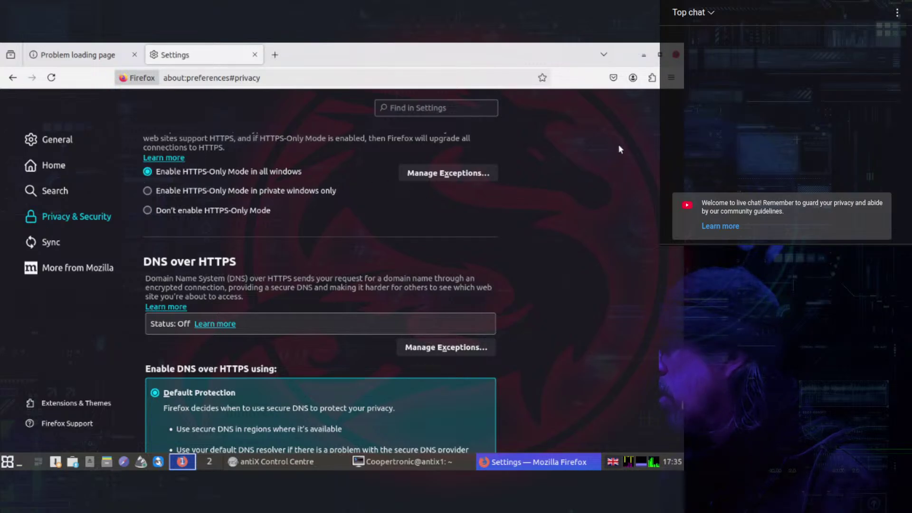
# Review the DNS over HTTPS options, and close both Firefox and the terminal.
pyautogui.scroll(-3, 620, 149)
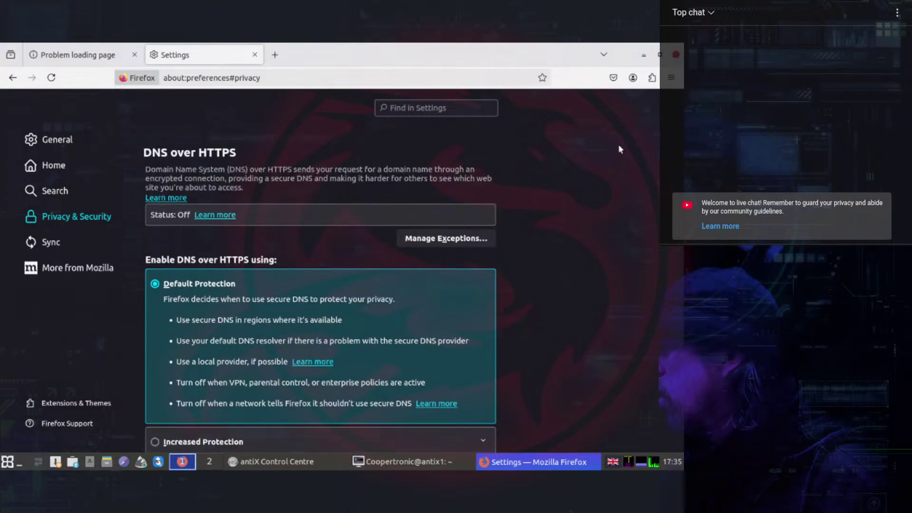
pyautogui.scroll(-3, 619, 149)
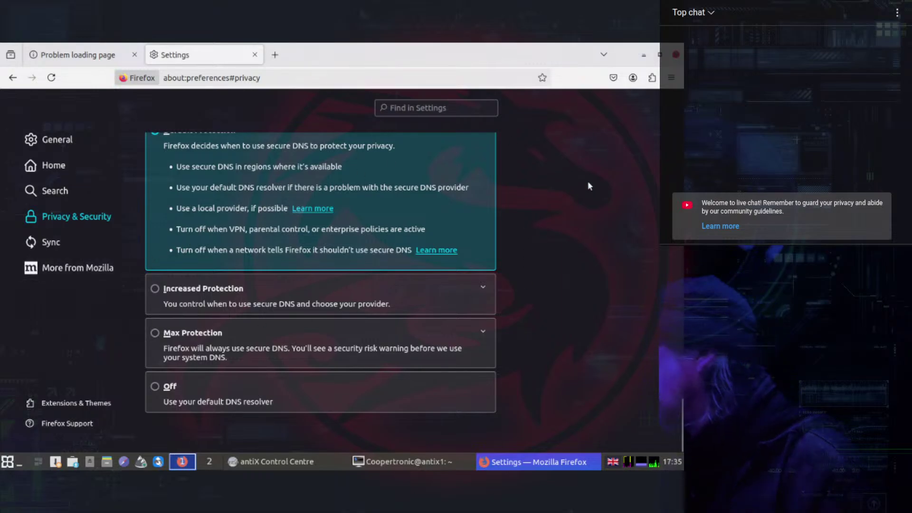
pyautogui.scroll(15, 588, 183)
pyautogui.scroll(3, 588, 181)
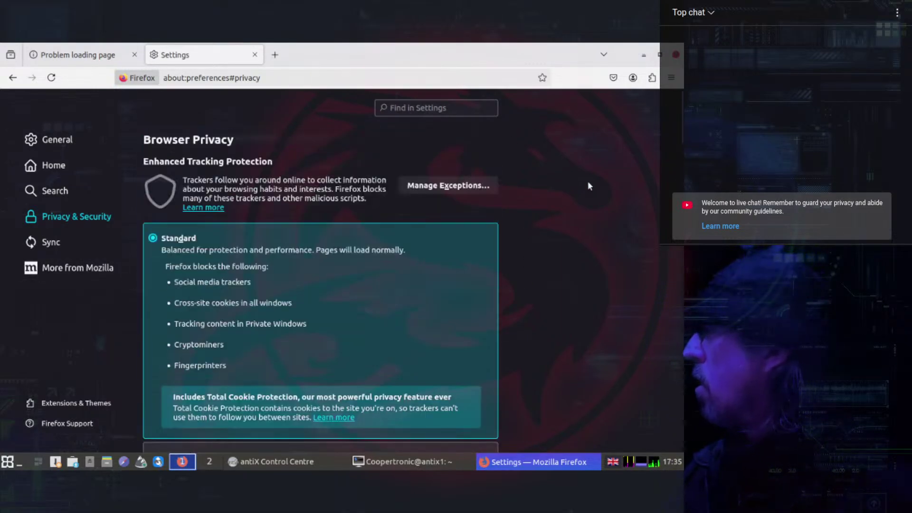
pyautogui.hotkey('ctrl', 'q')
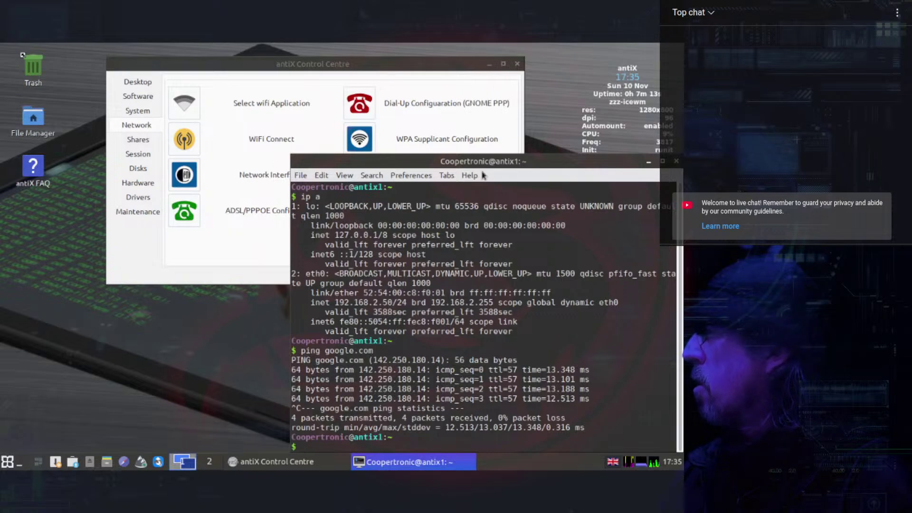
pyautogui.click(676, 162)
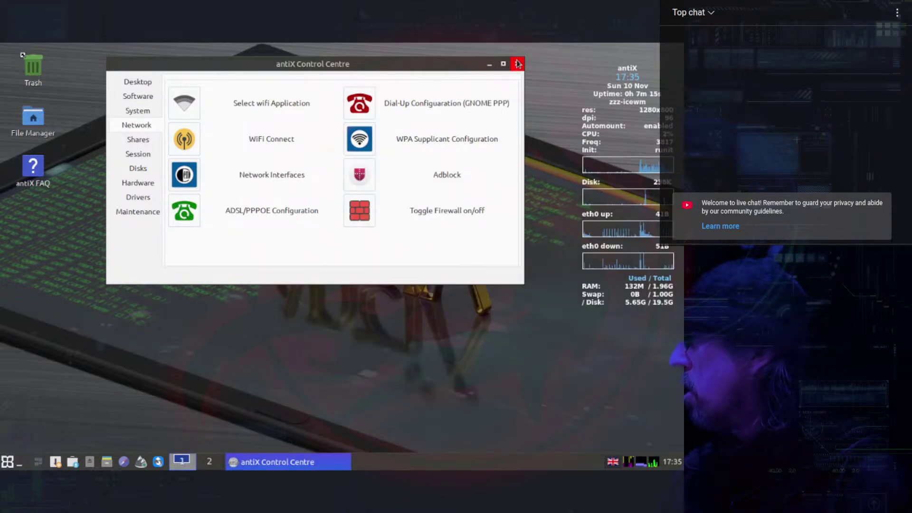
# Close the antiX Control Centre and restart the desktop session.
pyautogui.click(517, 64)
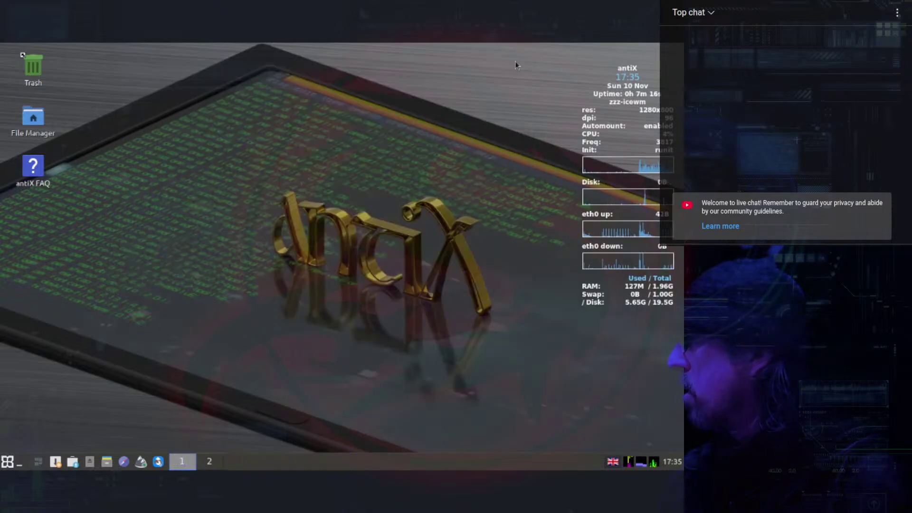
pyautogui.click(8, 463)
pyautogui.click(68, 446)
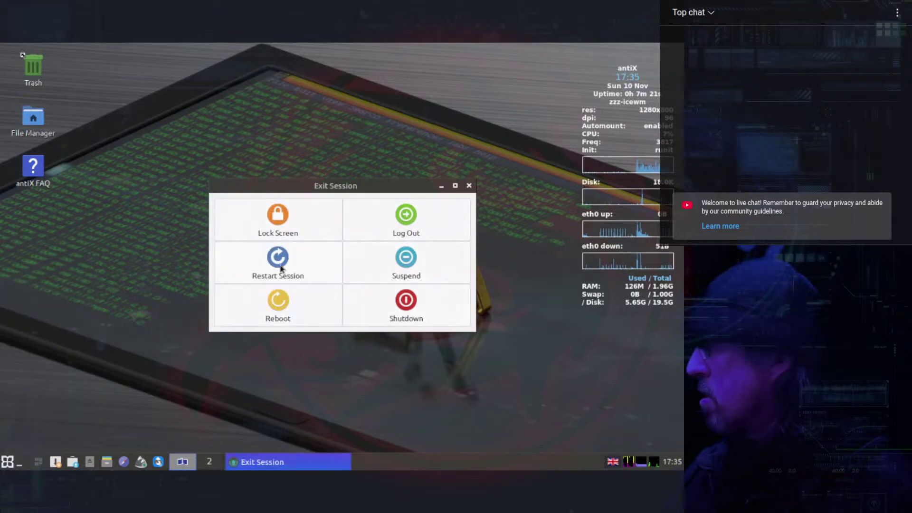
pyautogui.click(280, 268)
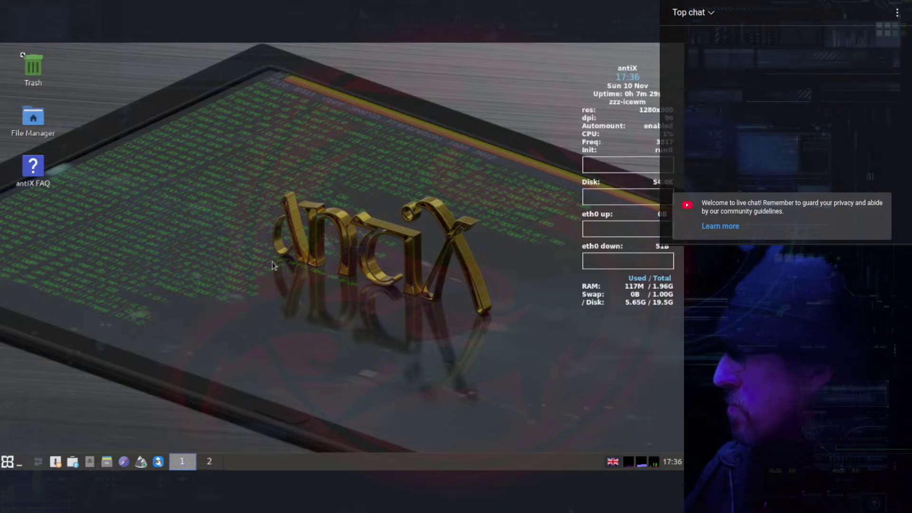
# Reboot the antiX virtual machine and start it back up to the desktop.
pyautogui.click(8, 461)
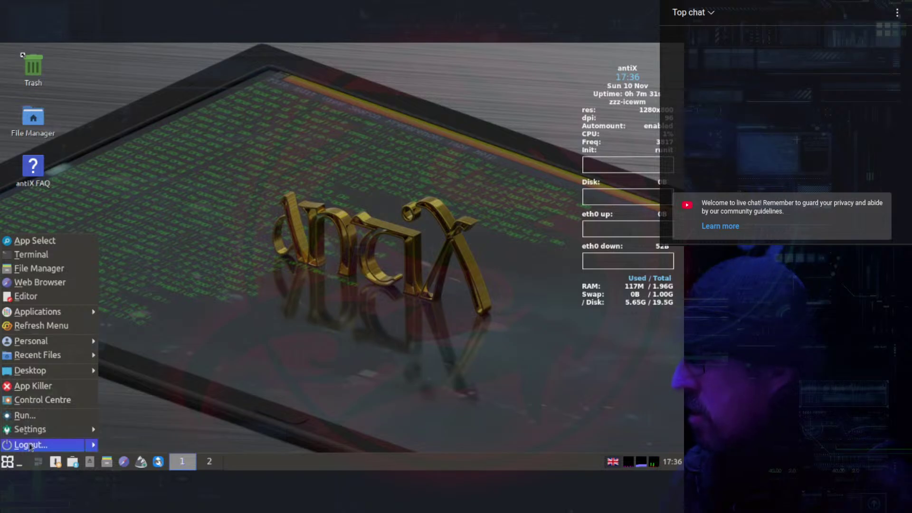
pyautogui.click(63, 450)
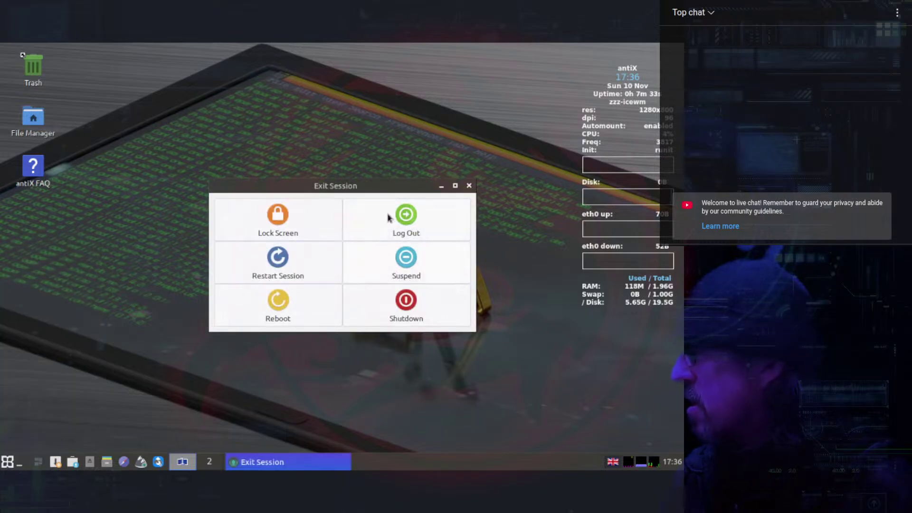
pyautogui.click(275, 307)
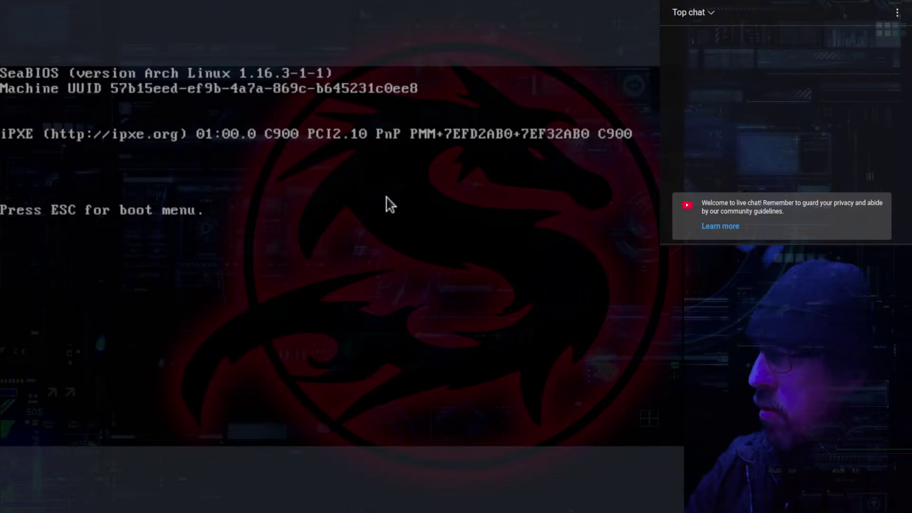
pyautogui.press('Return')
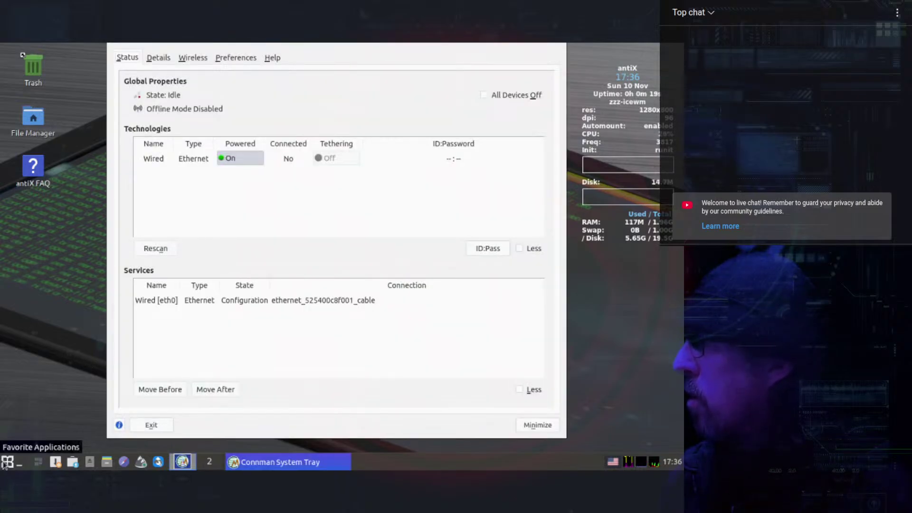
# Check the wireless services in Connman, and power the wired Ethernet technology off and back on.
pyautogui.hotkey('alt', 'w')
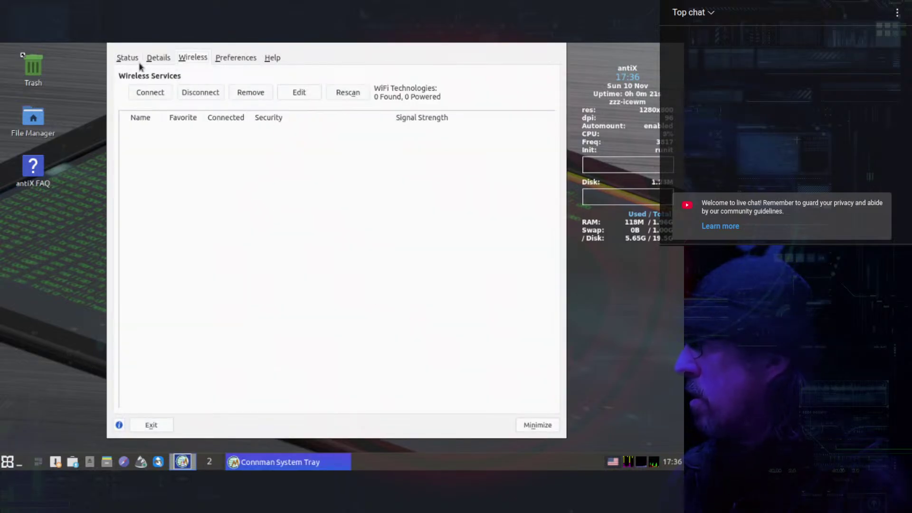
pyautogui.click(127, 59)
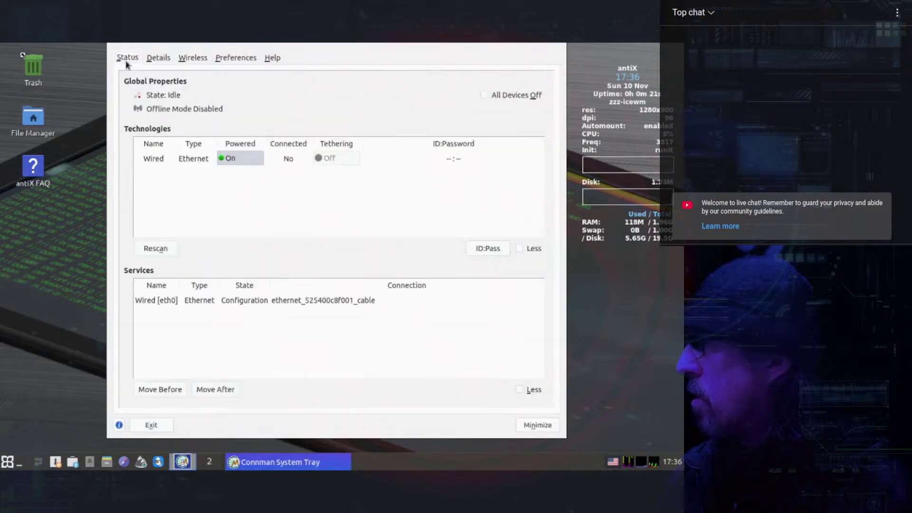
pyautogui.click(291, 164)
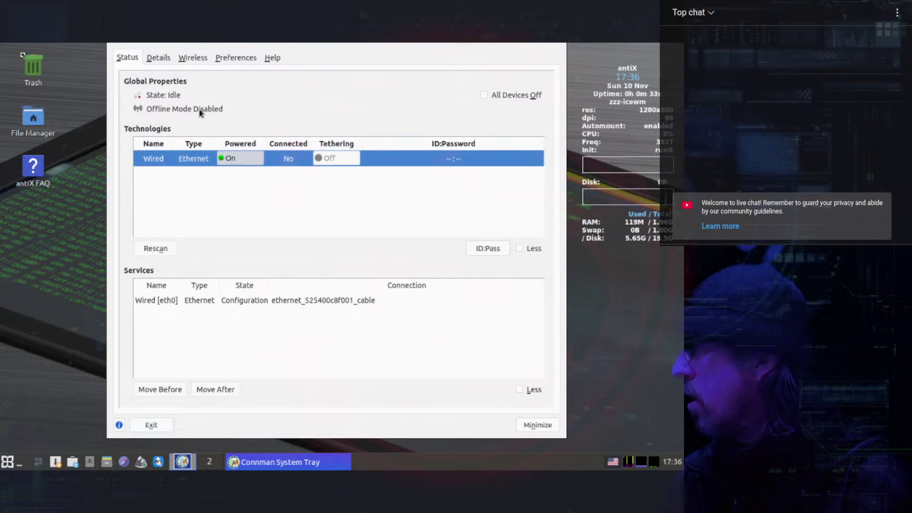
pyautogui.click(237, 162)
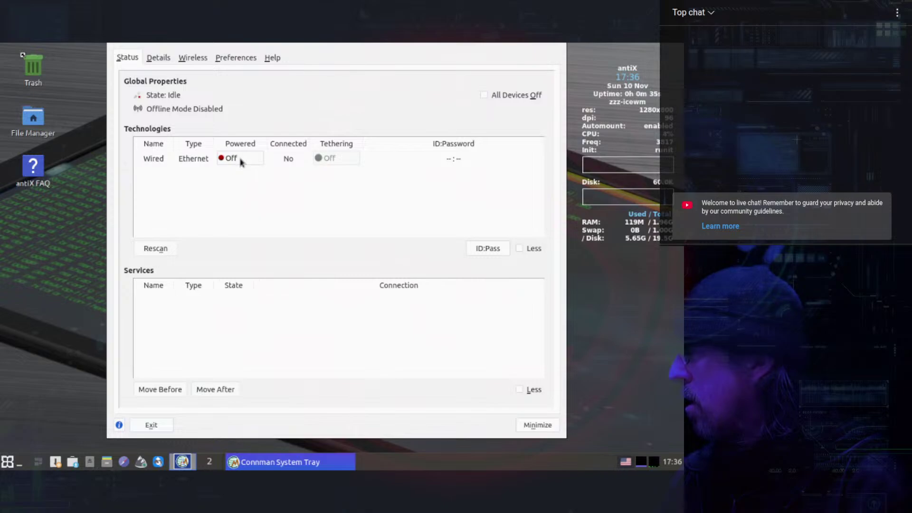
pyautogui.click(240, 162)
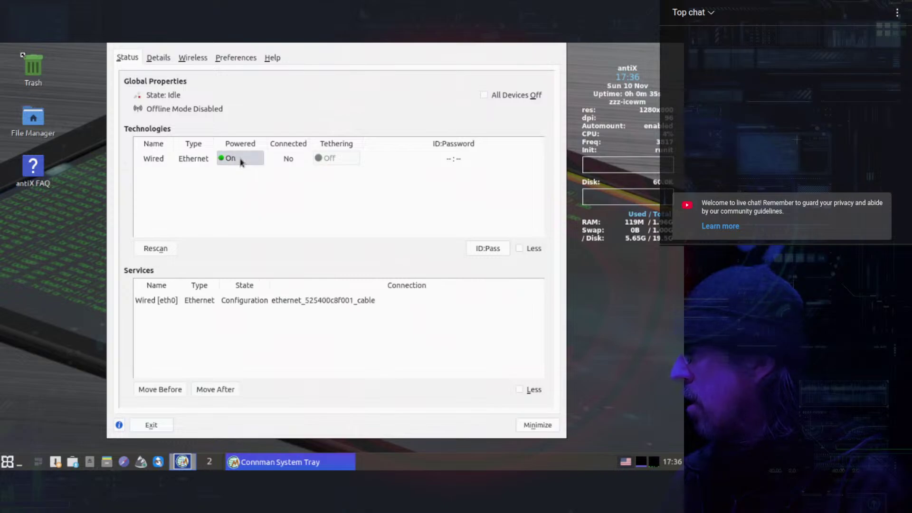
# Review Connman's wired service, preferences, help, connection details and configuration properties, and exit Connman.
pyautogui.click(309, 304)
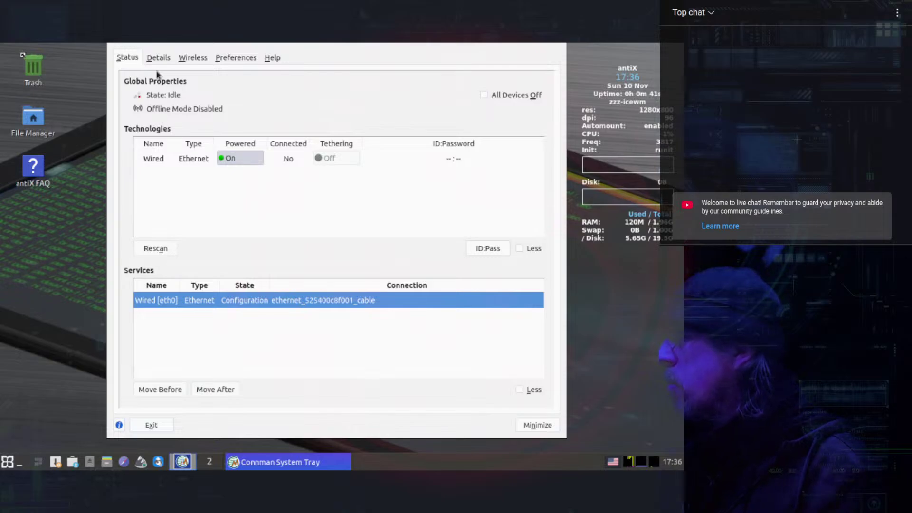
pyautogui.click(235, 58)
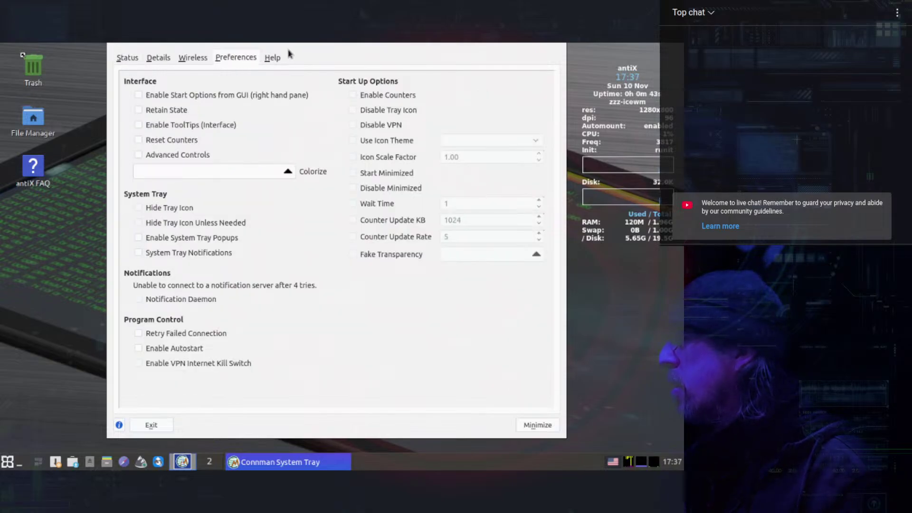
pyautogui.click(272, 59)
pyautogui.click(161, 59)
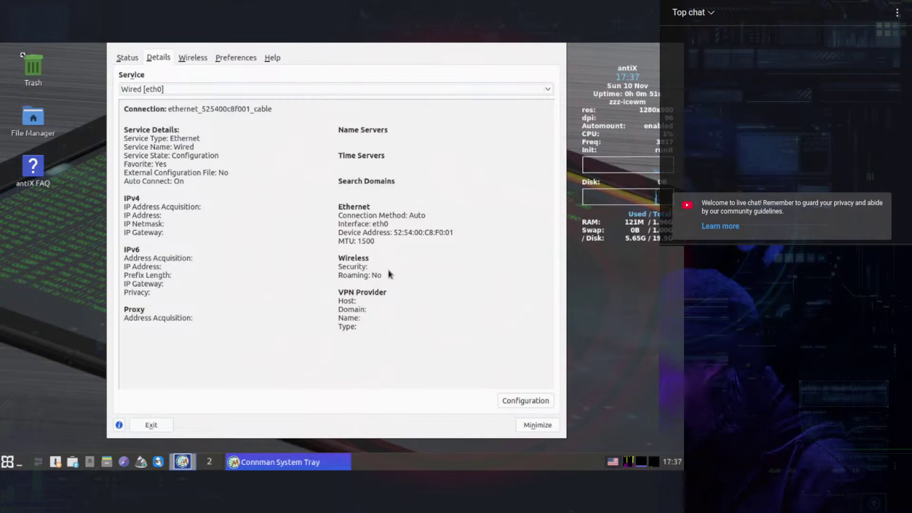
pyautogui.click(526, 401)
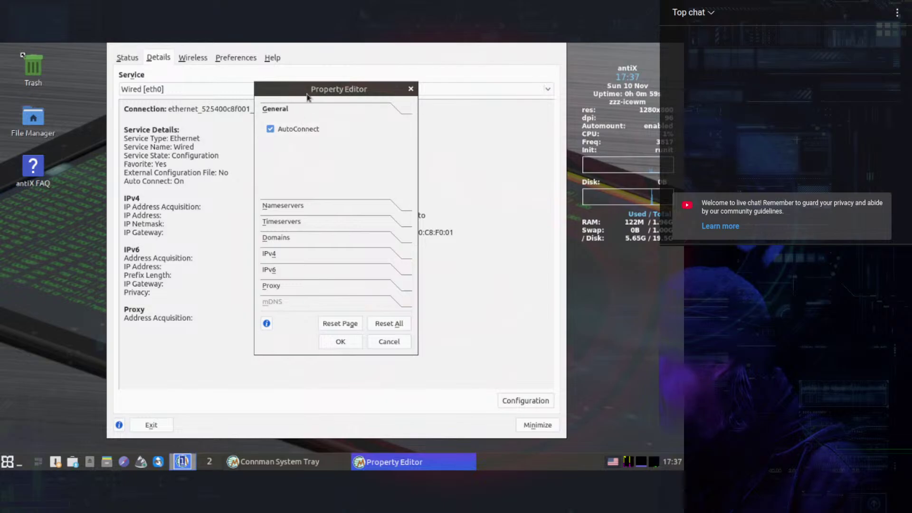
pyautogui.click(411, 89)
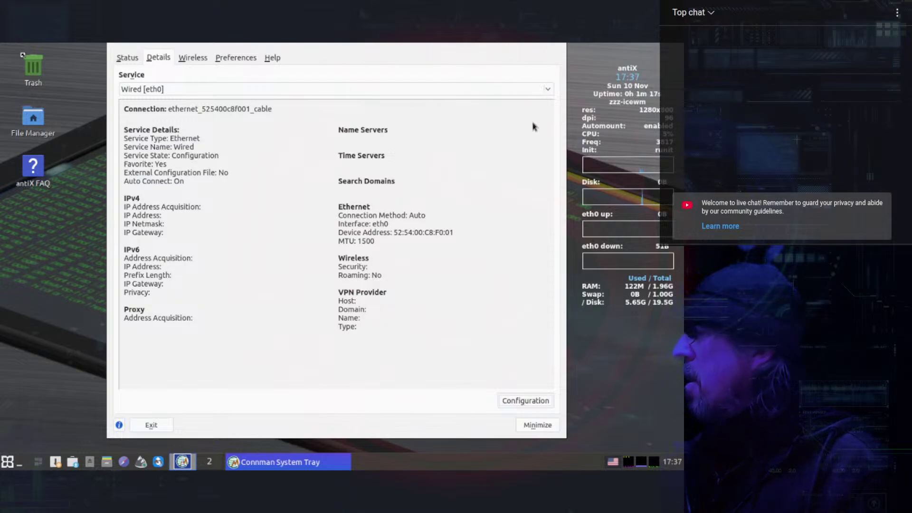
pyautogui.click(150, 425)
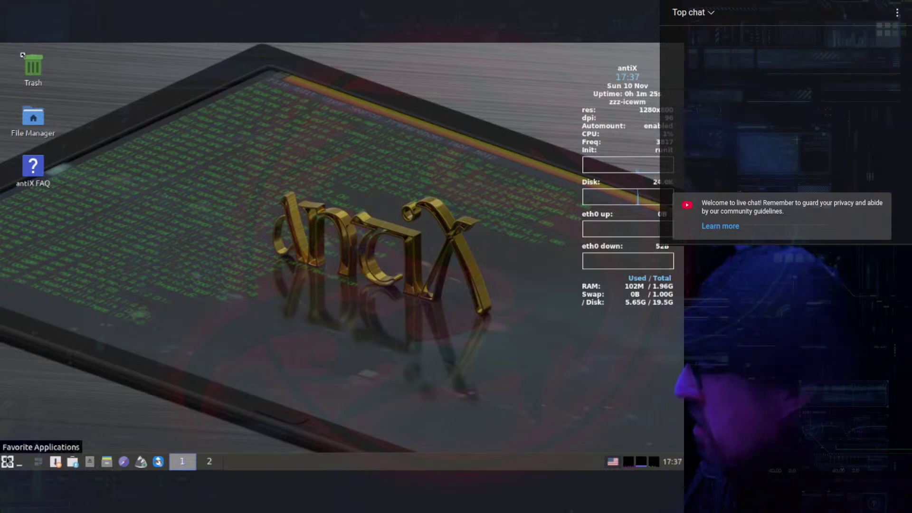
# Run ip a in a terminal to check the network interface addresses, and close the terminal.
pyautogui.click(8, 464)
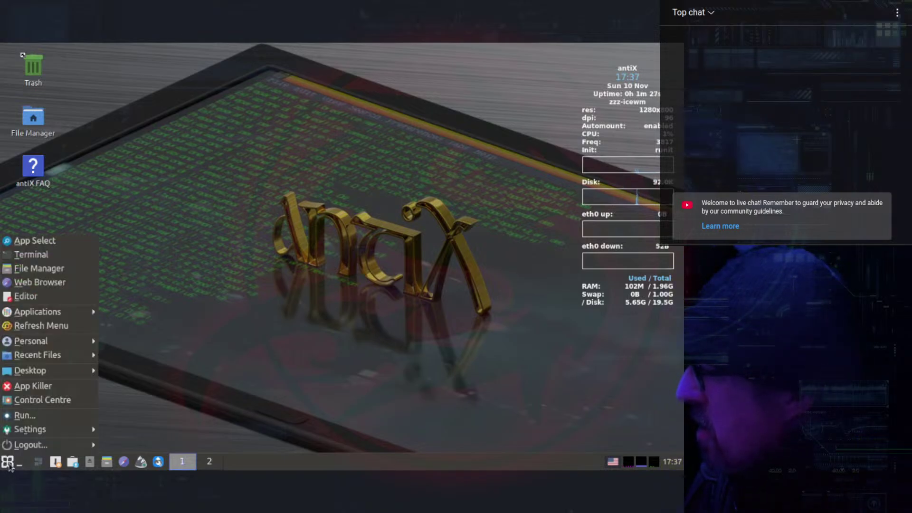
pyautogui.click(40, 257)
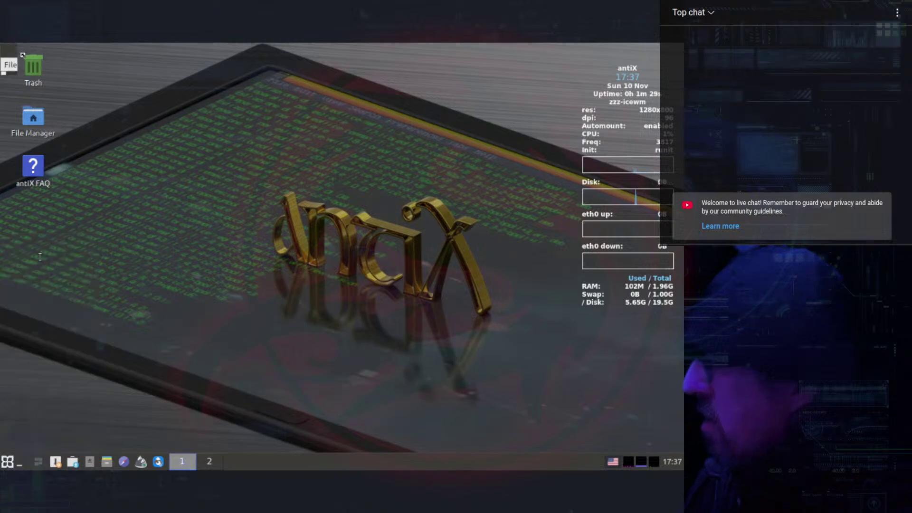
pyautogui.write('ip qa')
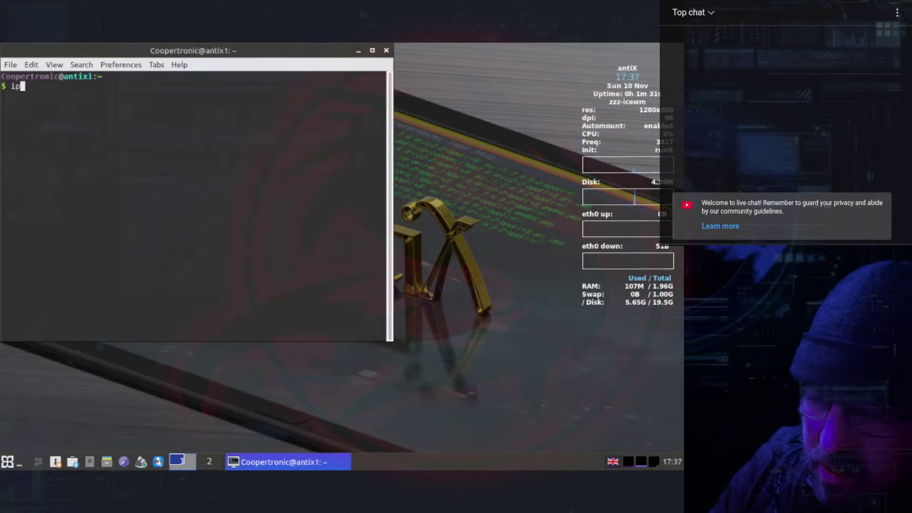
pyautogui.press('BackSpace')
pyautogui.press('BackSpace')
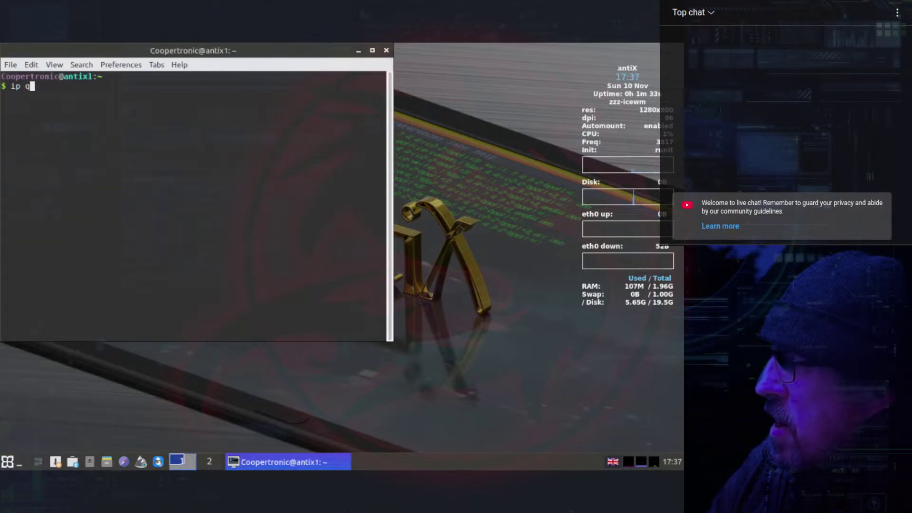
pyautogui.write('a')
pyautogui.press('Return')
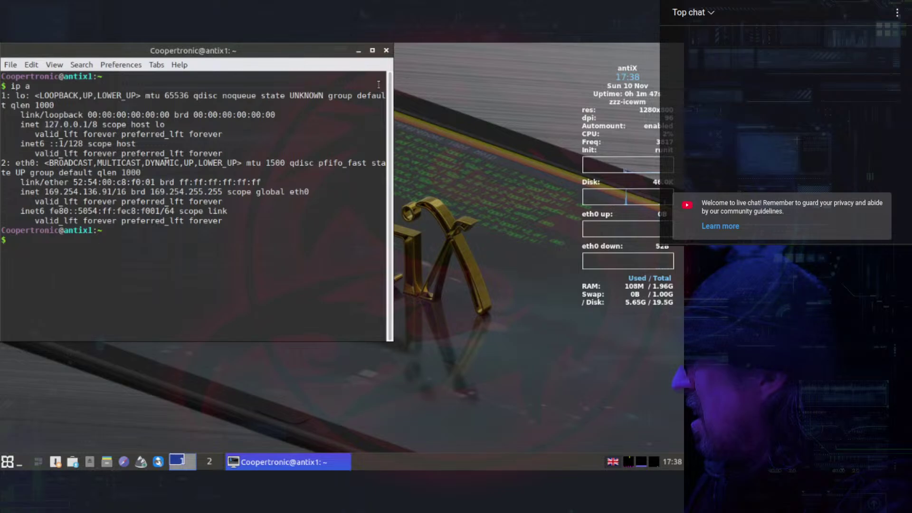
pyautogui.click(386, 50)
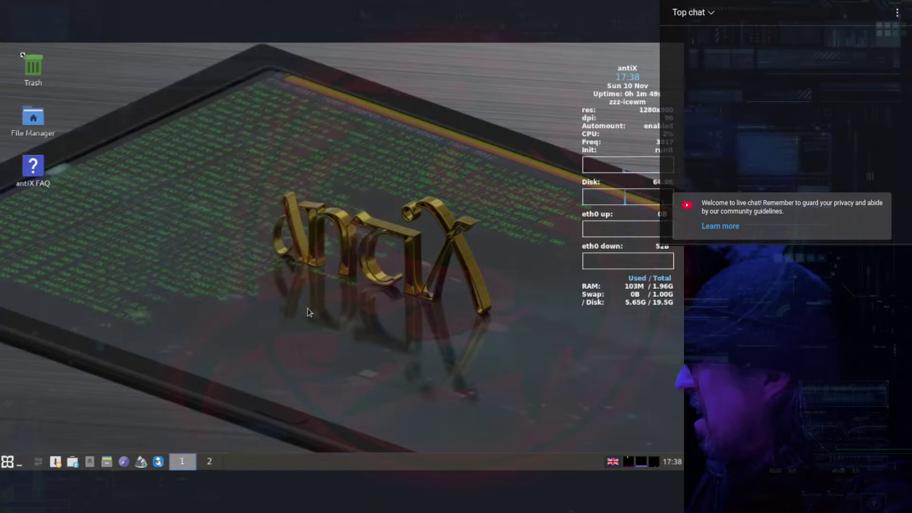
# Launch Network Interfaces from the antiX Control Centre's network section and enter the sudo password.
pyautogui.click(14, 465)
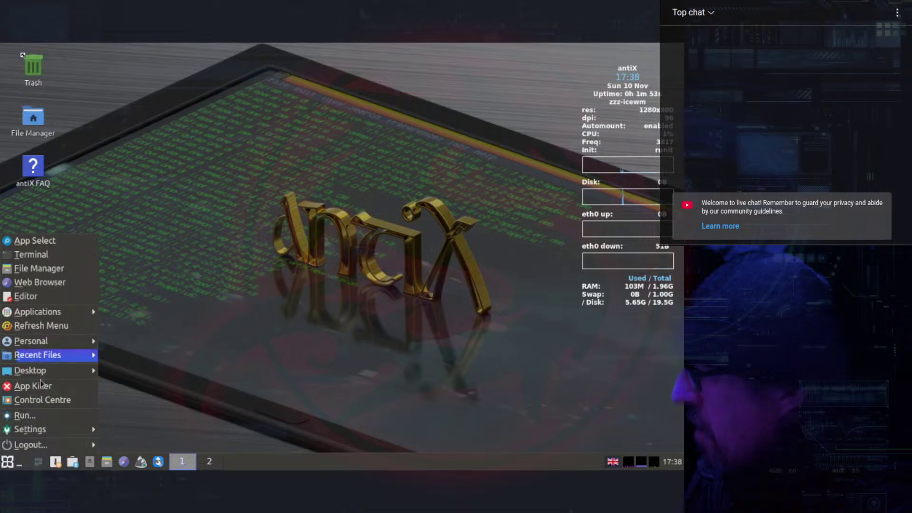
pyautogui.click(38, 398)
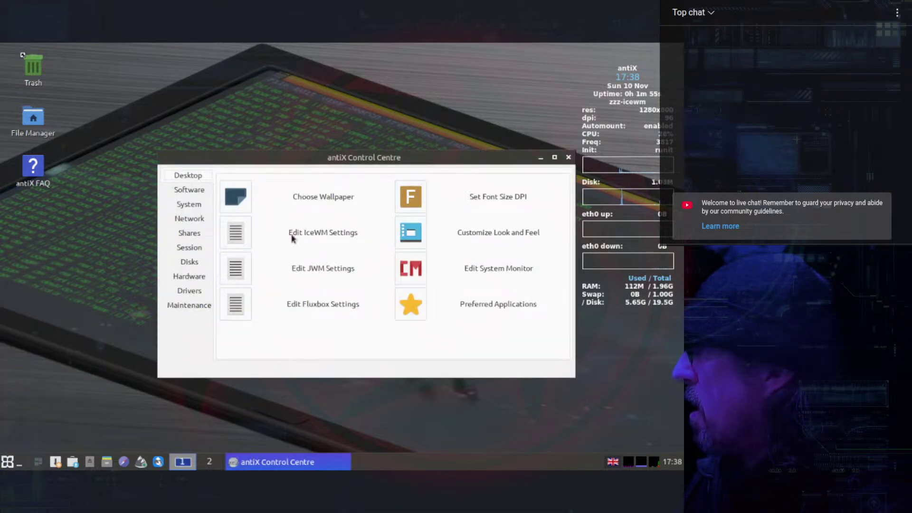
pyautogui.click(191, 219)
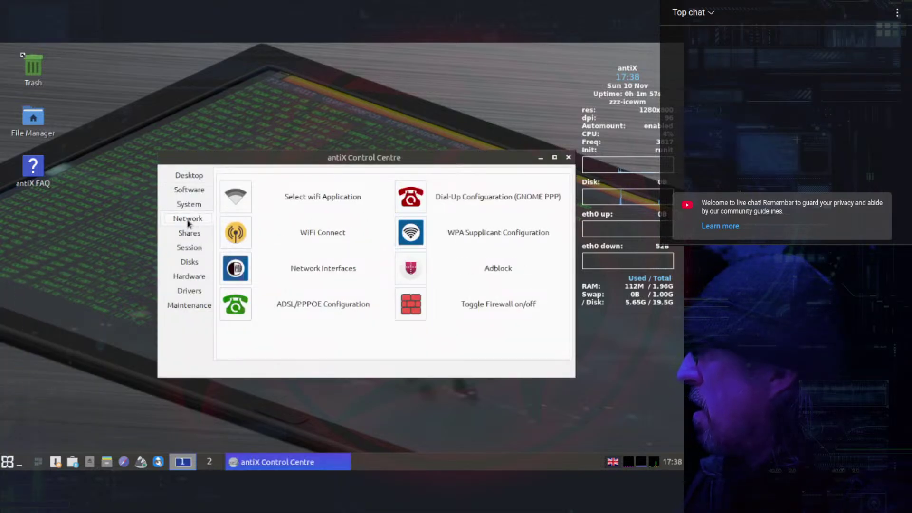
pyautogui.click(234, 268)
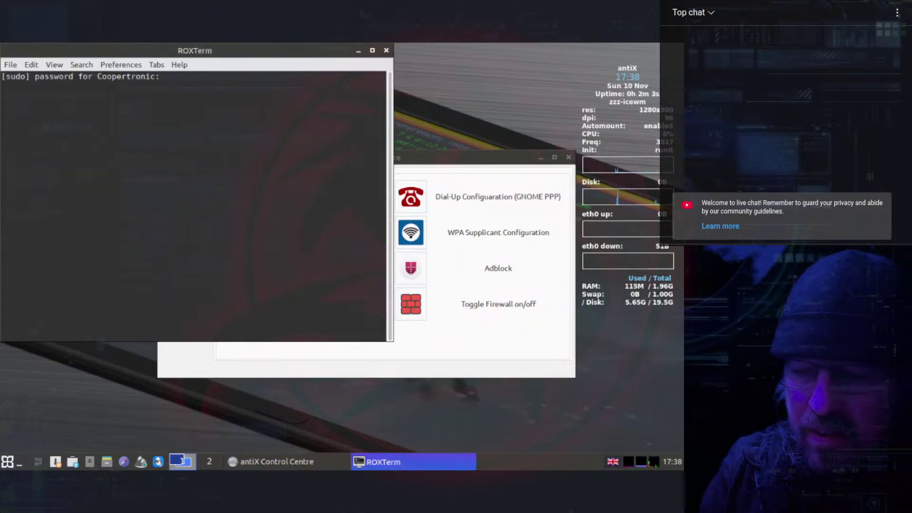
pyautogui.press('Return')
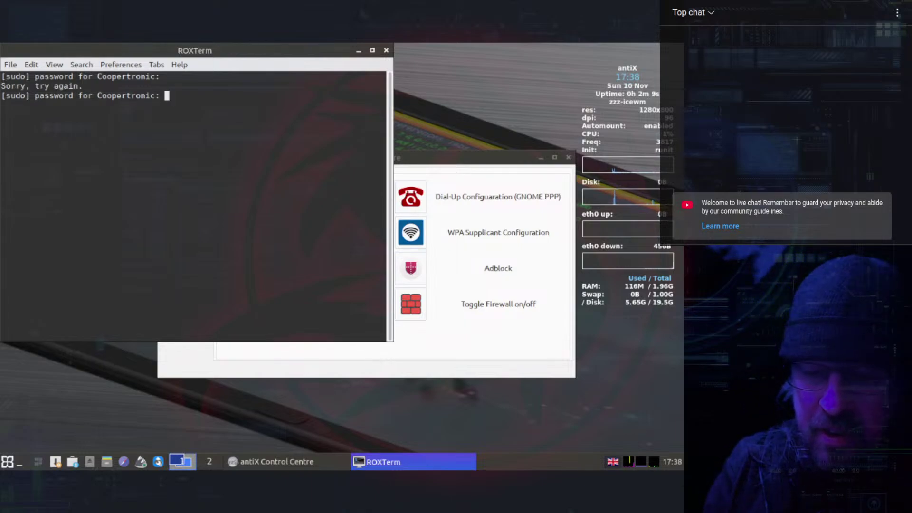
pyautogui.press('Return')
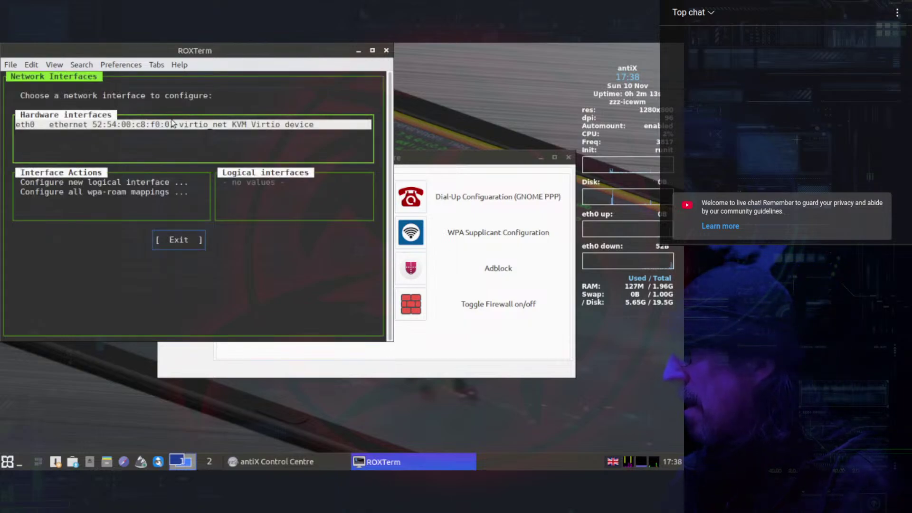
# Reconfigure eth0 with the dhcp method and the allow-hotplug class, and exit the network interface configuration.
pyautogui.press('Return')
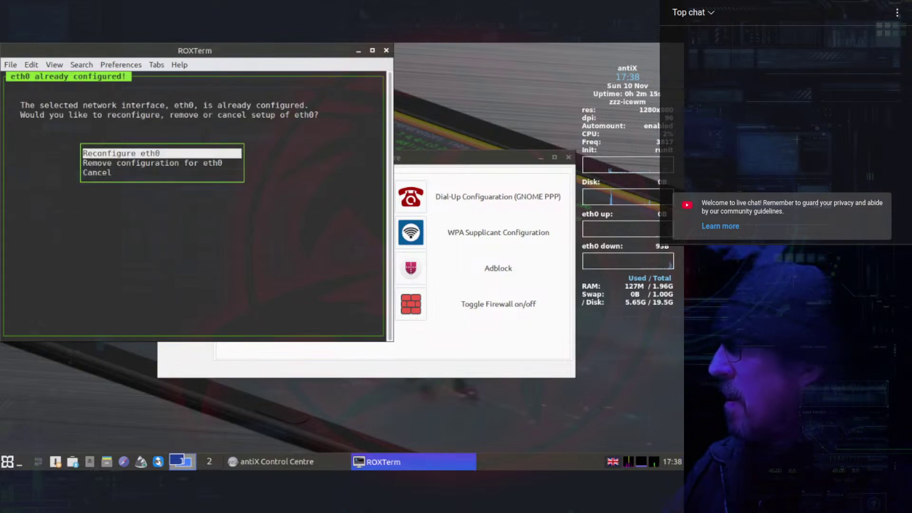
pyautogui.press('Return')
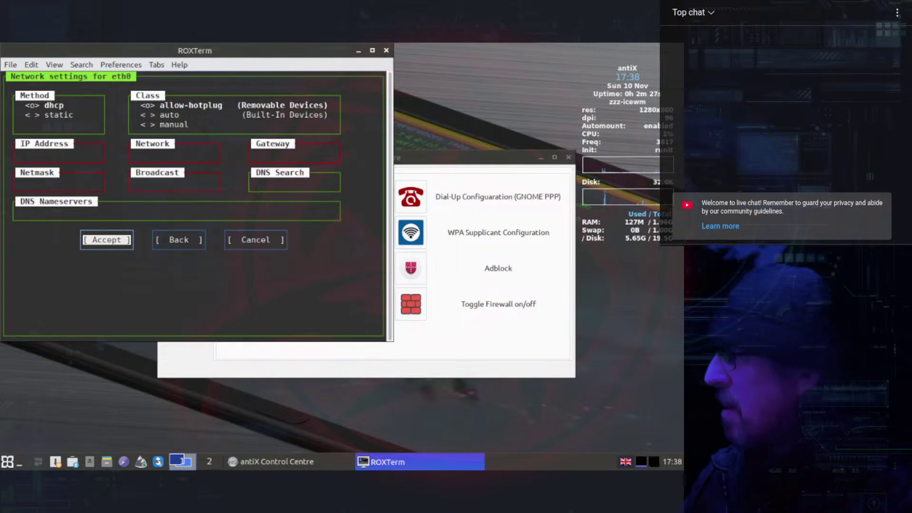
pyautogui.press('Return')
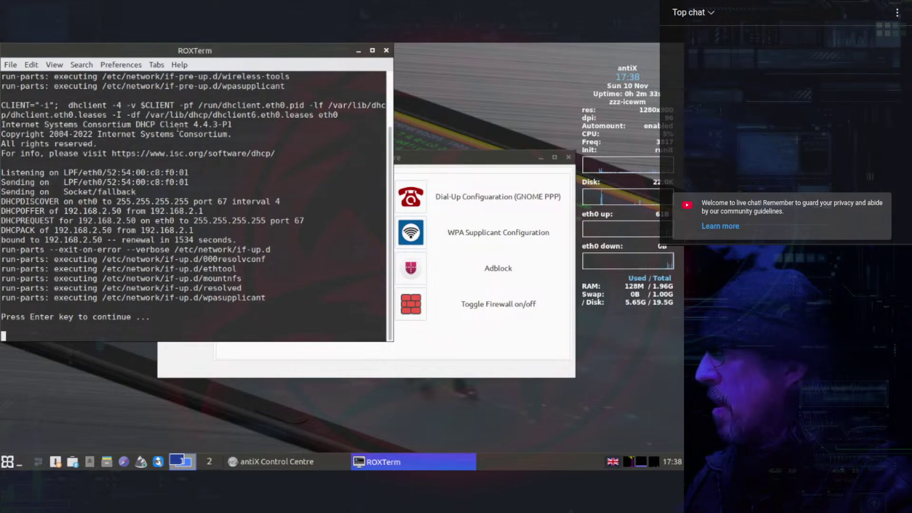
pyautogui.press('Return')
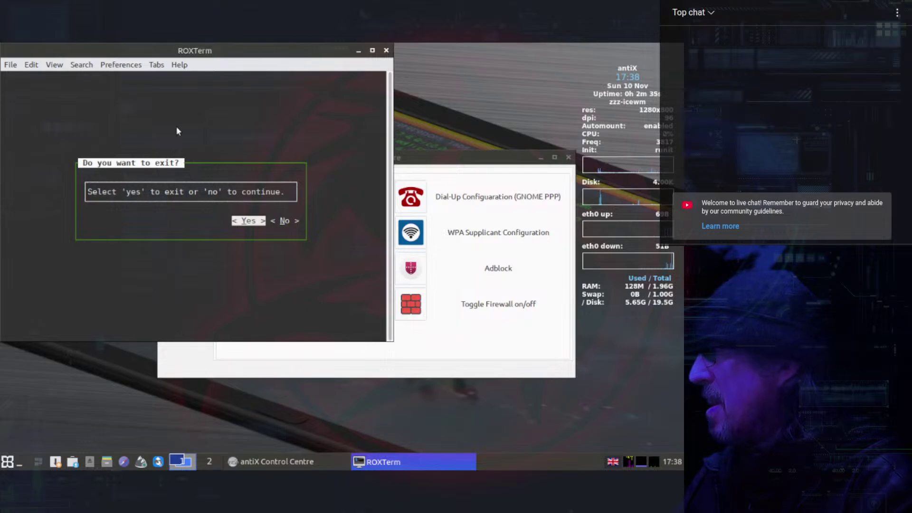
pyautogui.press('Return')
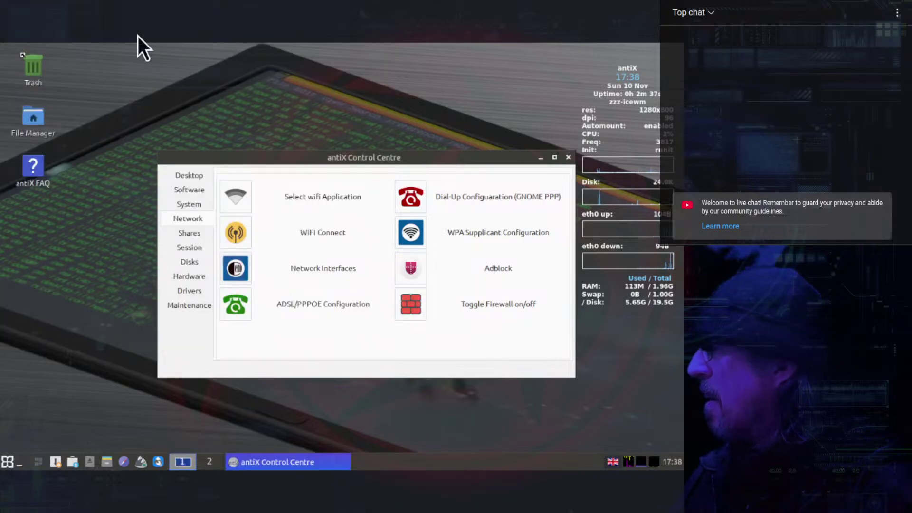
# Run ip a in a new terminal to check eth0's addresses after the reconfiguration, and close the terminal.
pyautogui.click(7, 462)
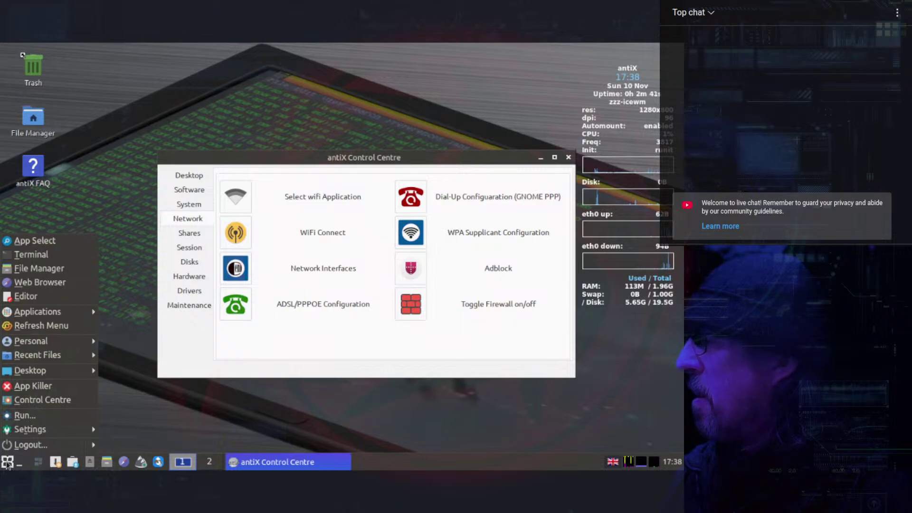
pyautogui.click(7, 461)
pyautogui.click(7, 462)
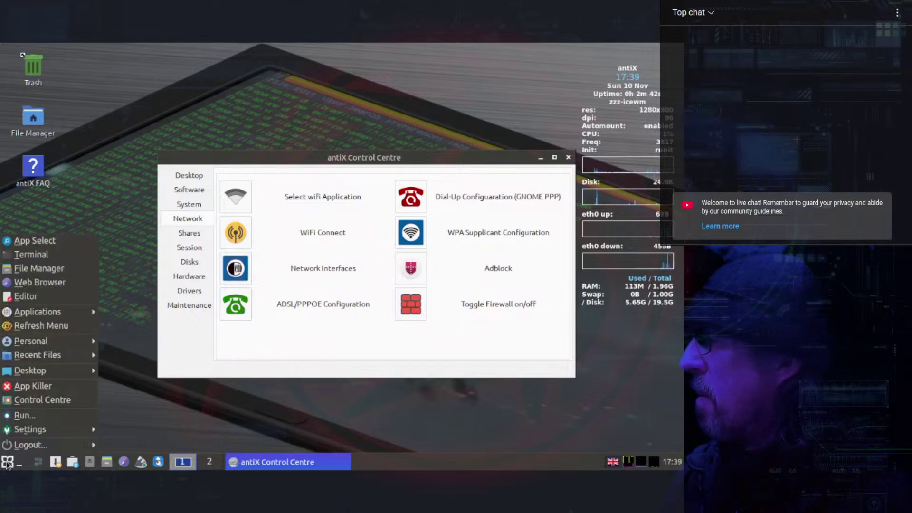
pyautogui.click(18, 256)
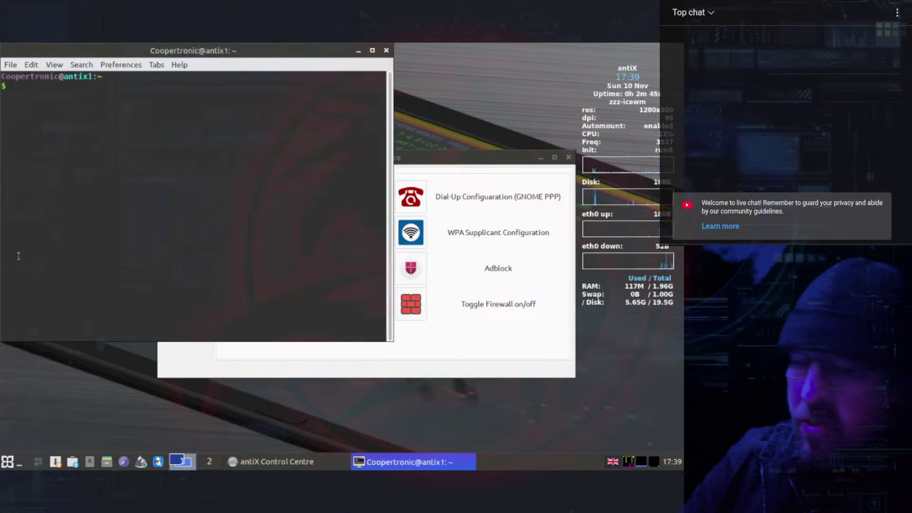
pyautogui.write('ip a')
pyautogui.press('Return')
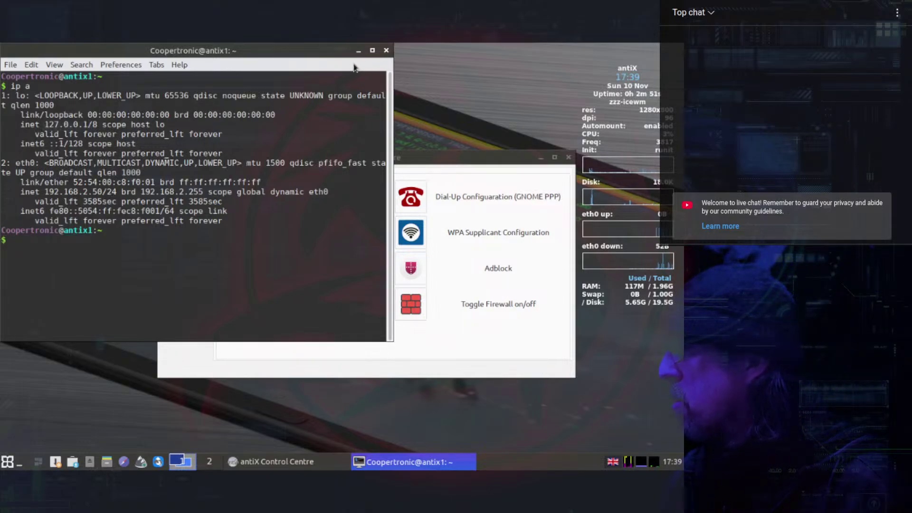
pyautogui.click(386, 50)
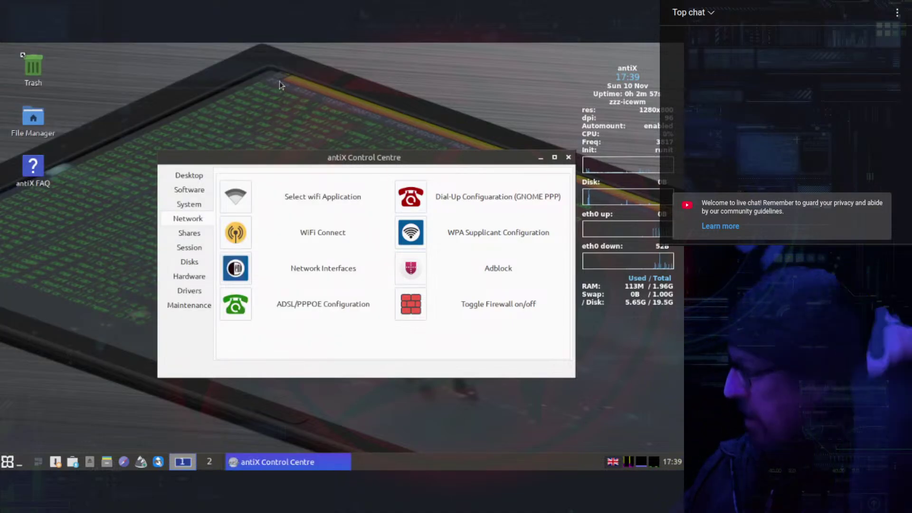
pyautogui.click(245, 86)
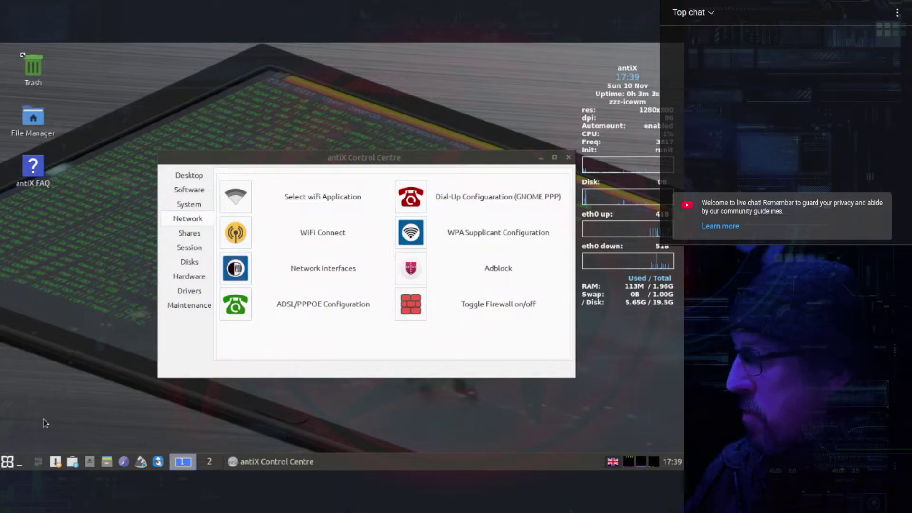
# Launch the web browser to test whether the antiX forum page loads, and close the browser.
pyautogui.click(8, 468)
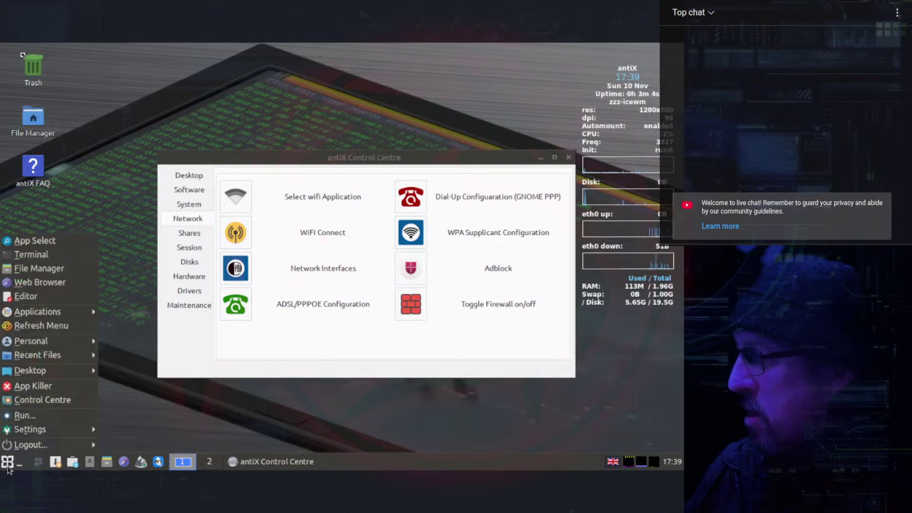
pyautogui.click(74, 287)
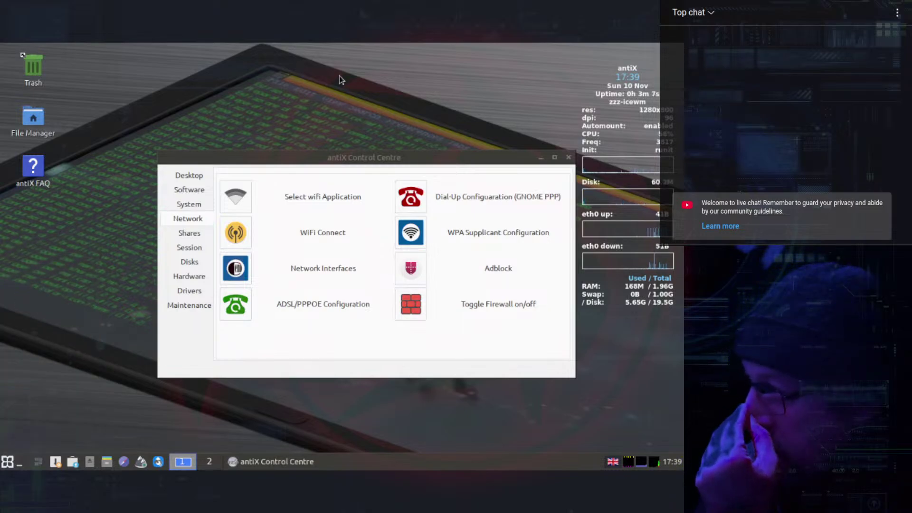
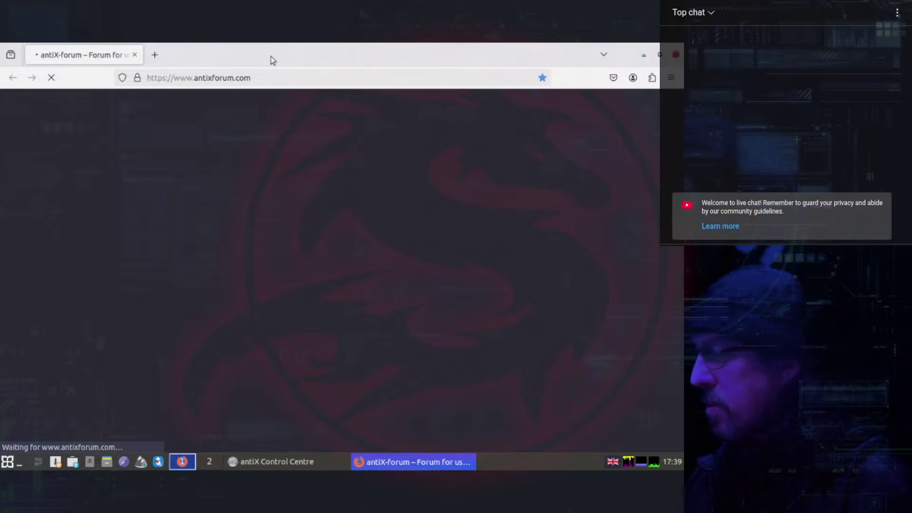
pyautogui.moveTo(311, 4)
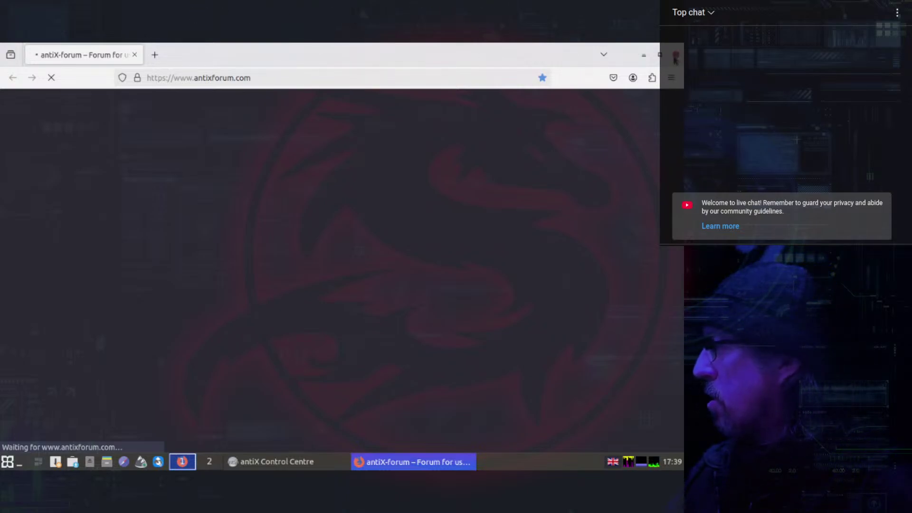
pyautogui.hotkey('alt', 'F4')
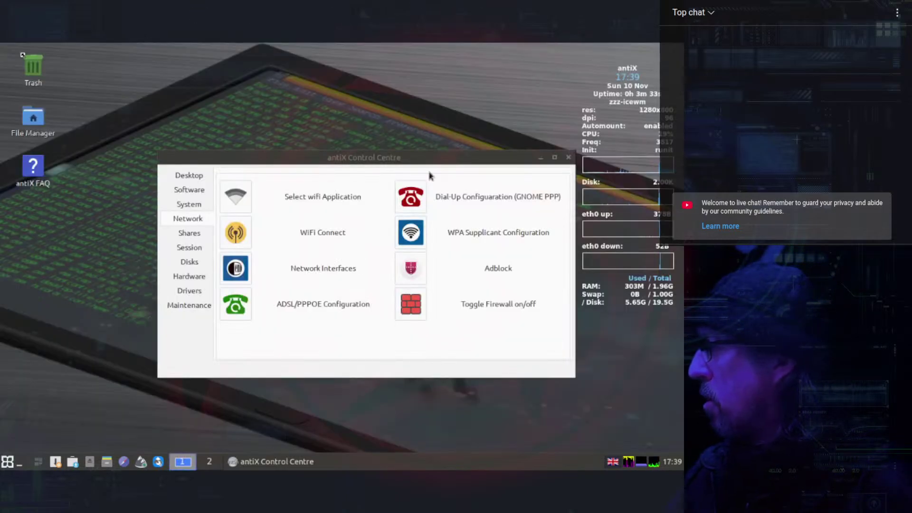
# Close the antiX Control Centre and shut down the AntiXrunit virtual machine.
pyautogui.click(568, 159)
pyautogui.click(8, 461)
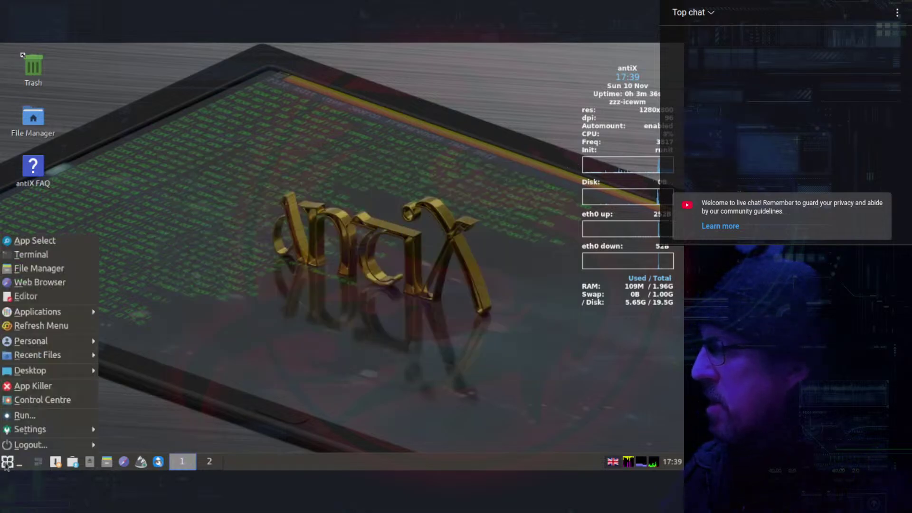
pyautogui.click(43, 445)
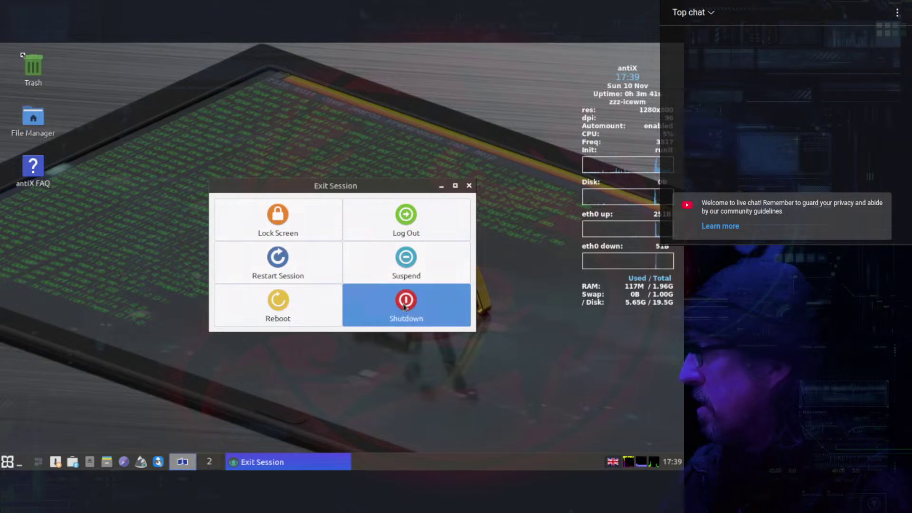
pyautogui.press('Escape')
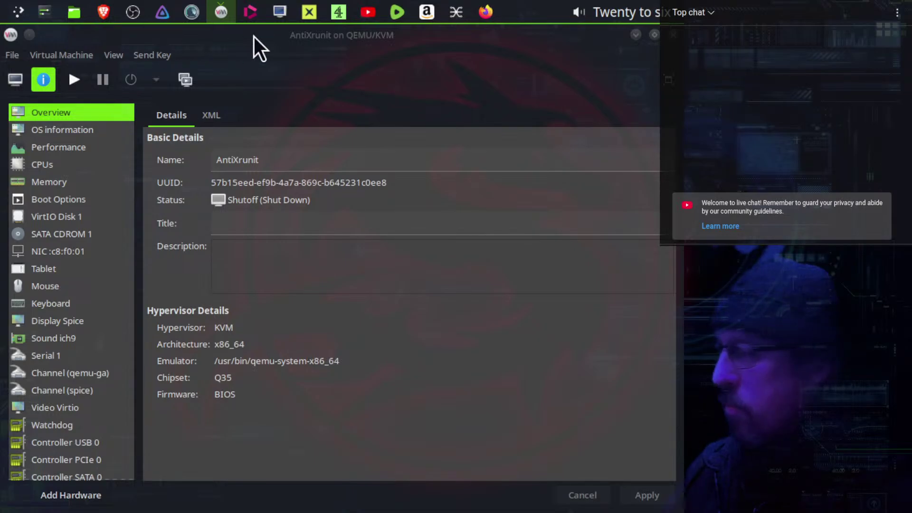
# Connect Remote Viewer to spice://localhost:5900 and show the AnitXsysVinit machine in full screen.
pyautogui.click(280, 12)
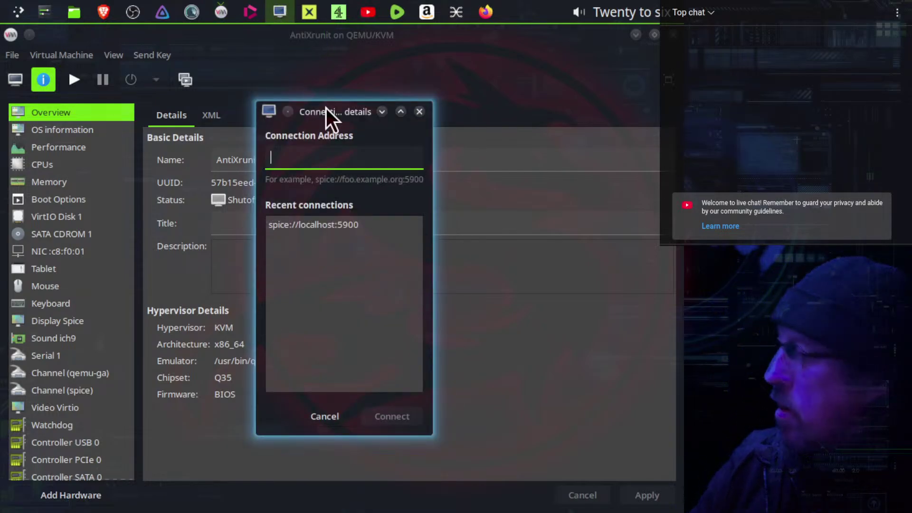
pyautogui.doubleClick(334, 225)
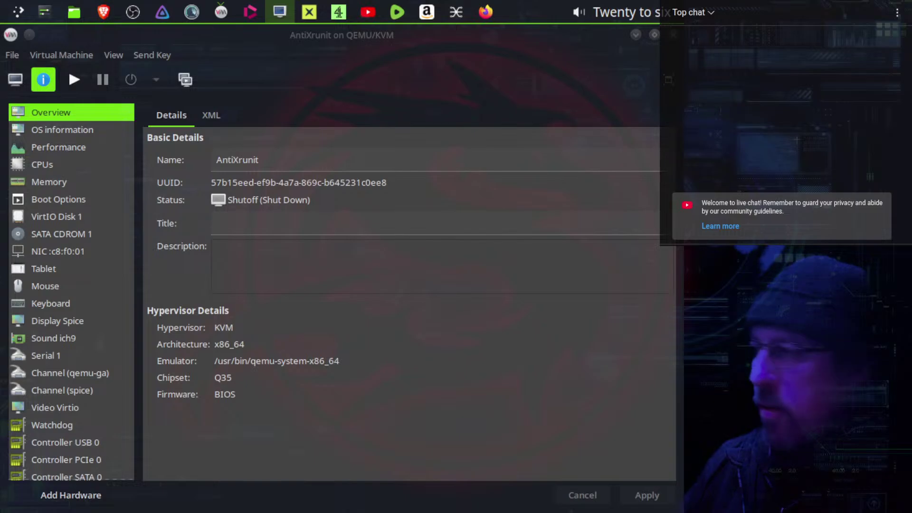
pyautogui.hotkey('ctrl', 'w')
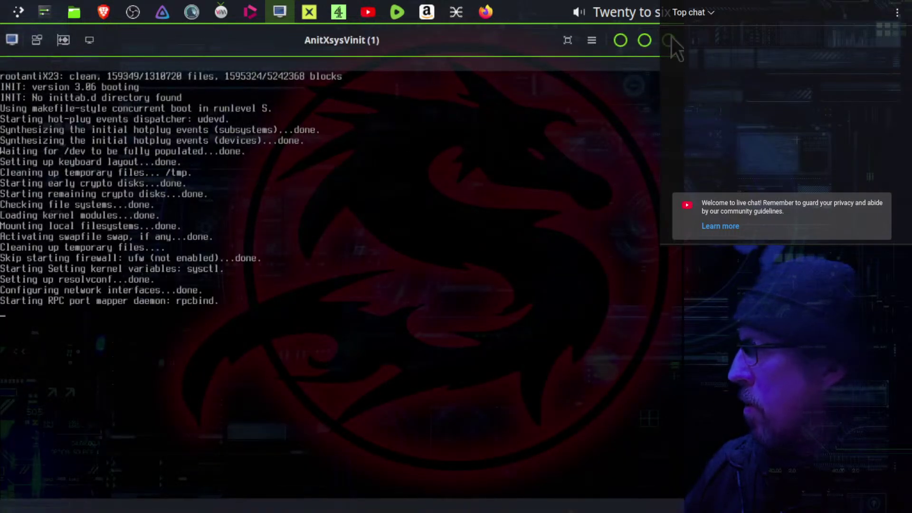
pyautogui.click(566, 39)
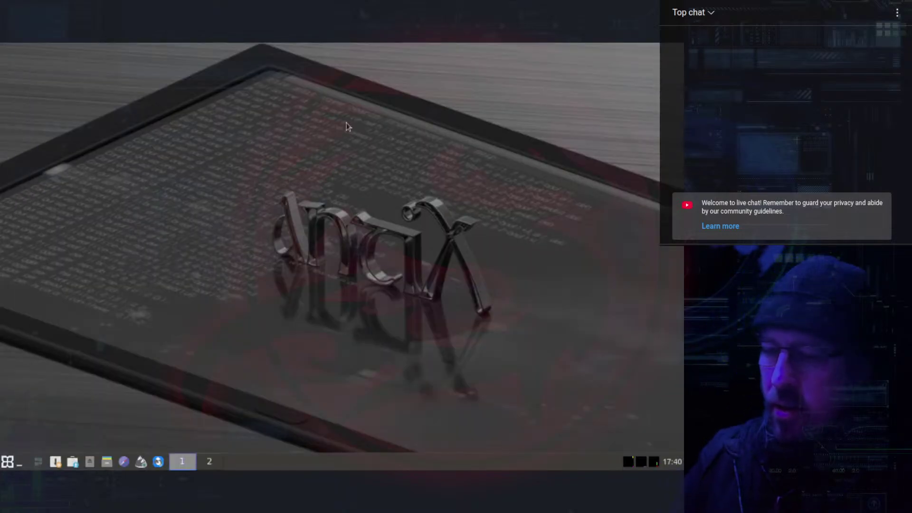
pyautogui.moveTo(308, 5)
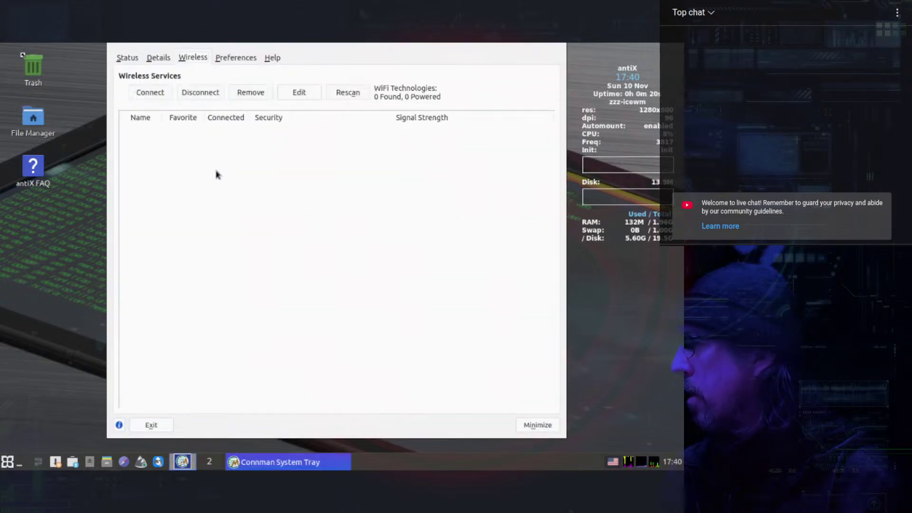
# Switch all network devices off and back on from Connman's status page.
pyautogui.click(130, 59)
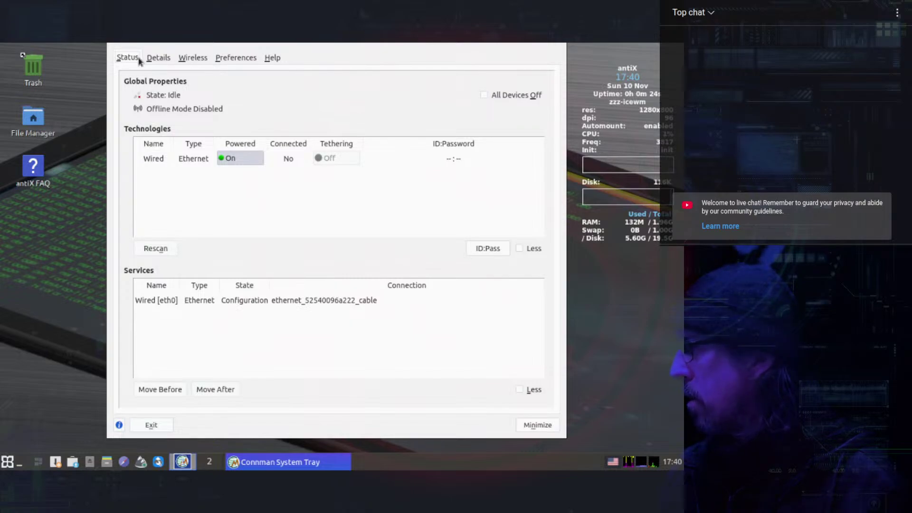
pyautogui.click(487, 97)
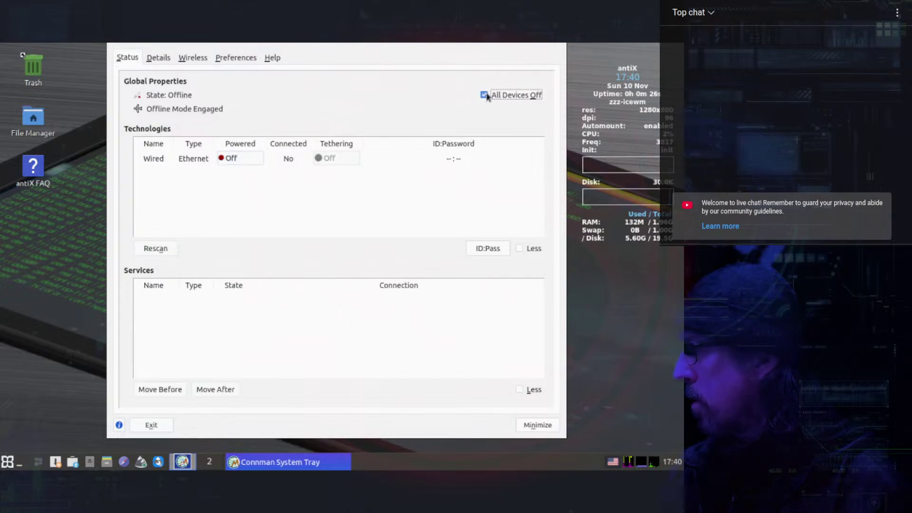
pyautogui.click(487, 97)
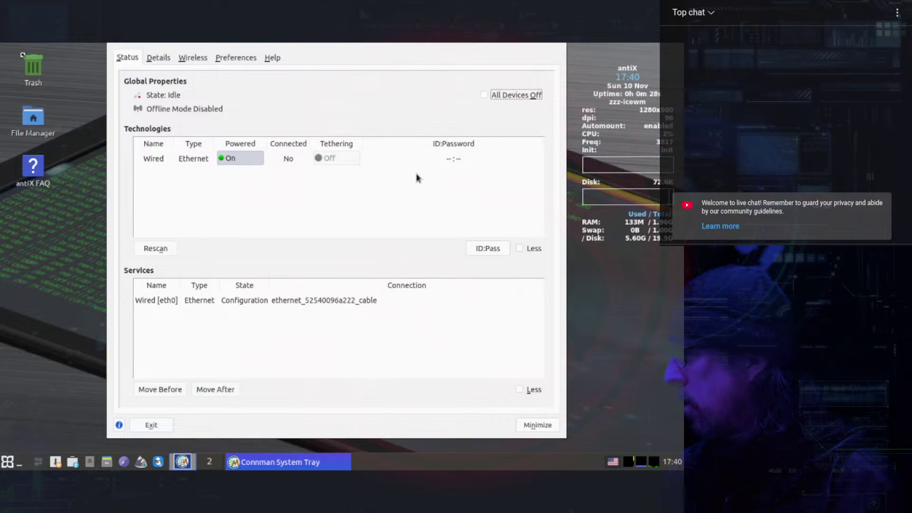
# Inspect the wired service and technology entries in Connman, followed by its connection details and wireless services.
pyautogui.click(259, 301)
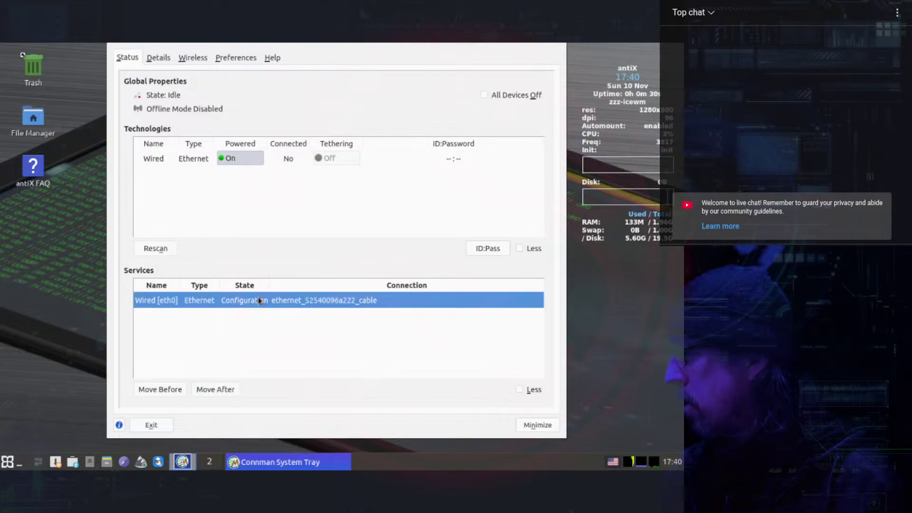
pyautogui.rightClick(189, 164)
pyautogui.click(163, 164)
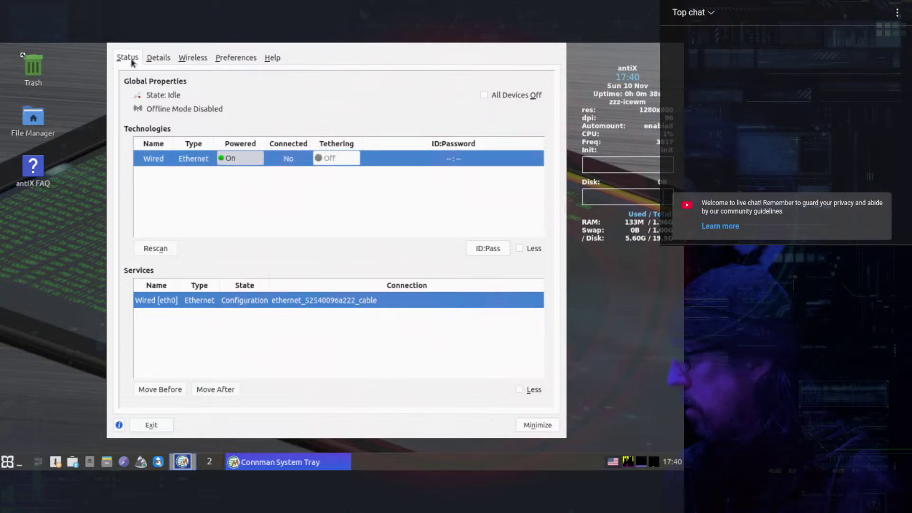
pyautogui.click(159, 62)
pyautogui.click(192, 57)
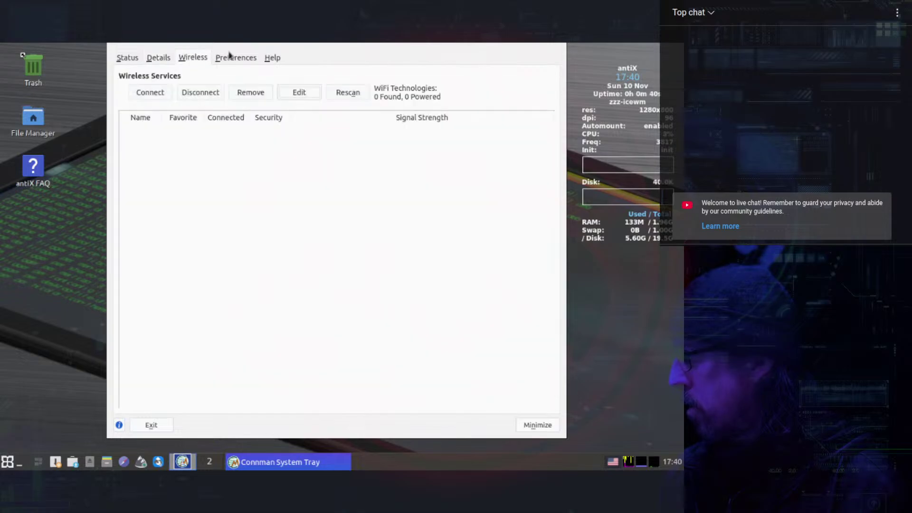
# Enable system tray popups, system tray notifications and Retry Failed Connection in Connman's preferences, and exit Connman.
pyautogui.click(240, 58)
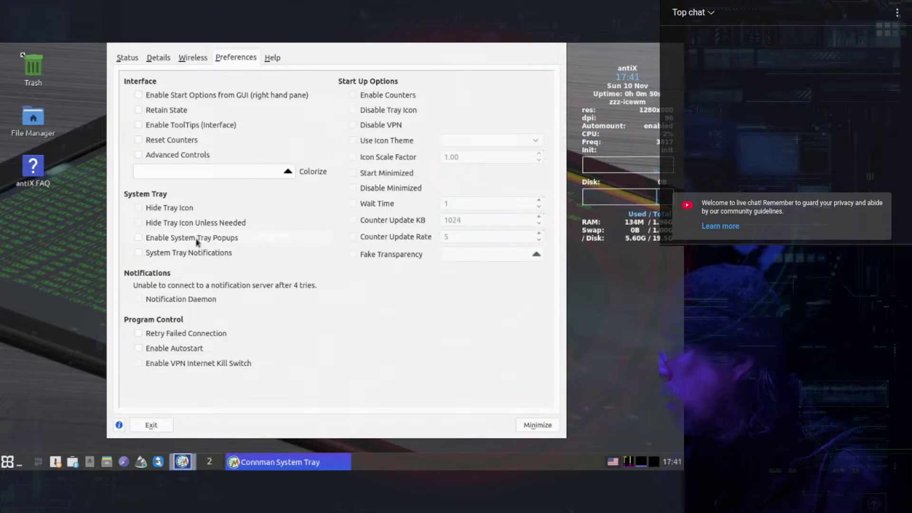
pyautogui.click(138, 252)
pyautogui.click(139, 238)
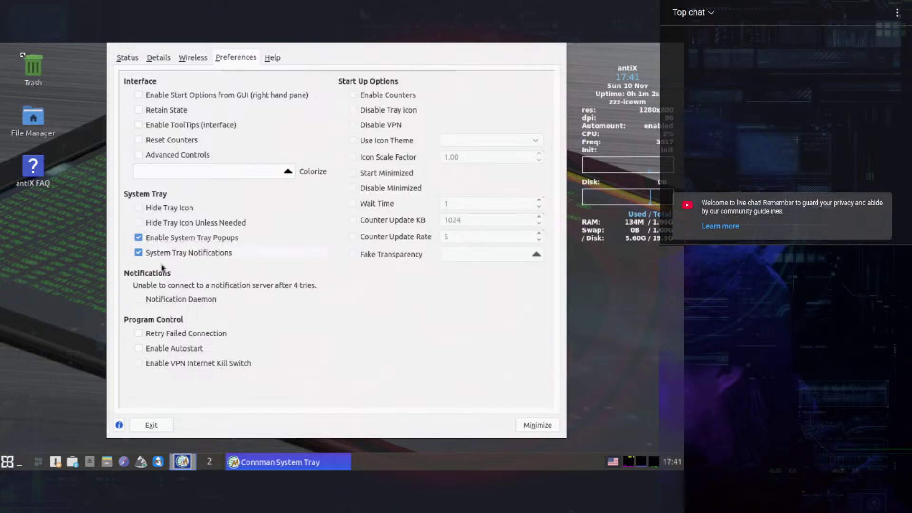
pyautogui.click(144, 339)
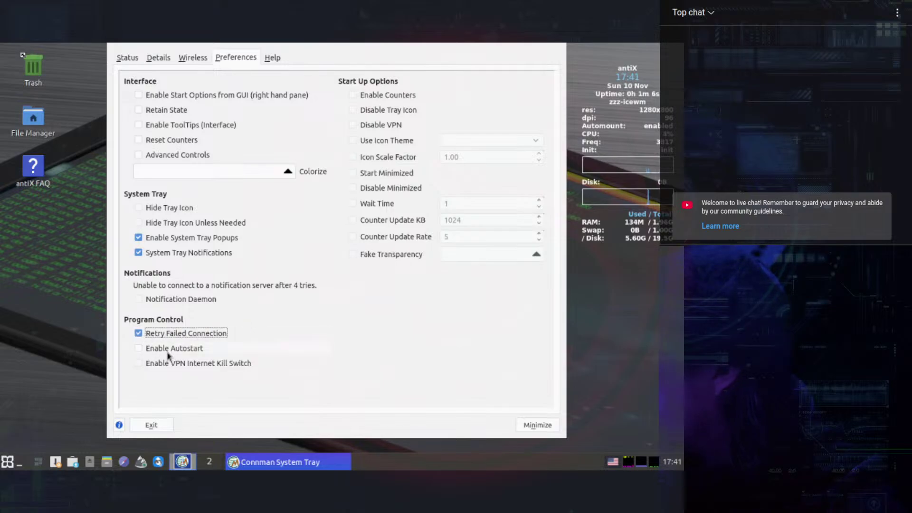
pyautogui.hotkey('alt', 'F4')
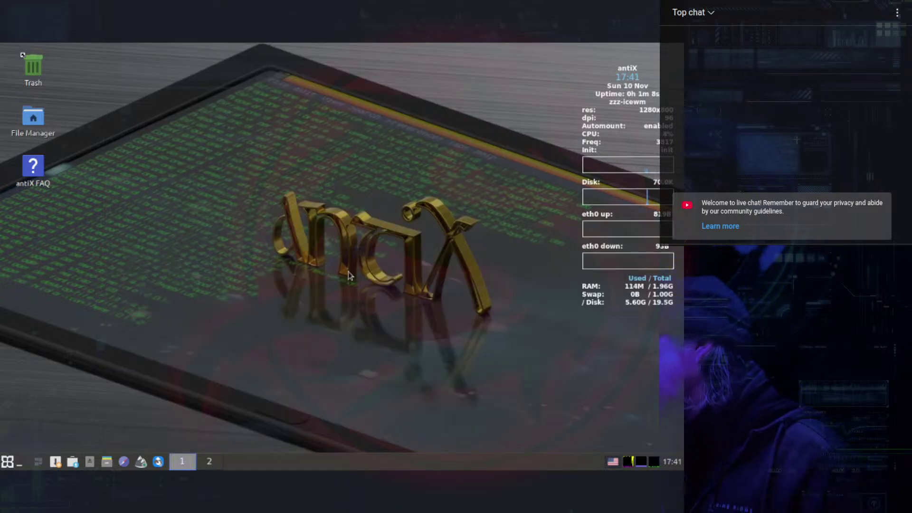
pyautogui.rightClick(614, 462)
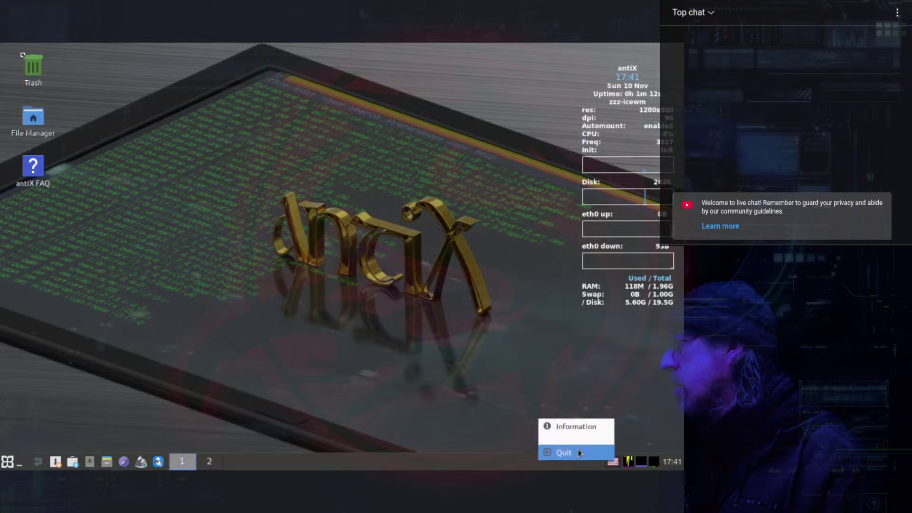
pyautogui.click(492, 343)
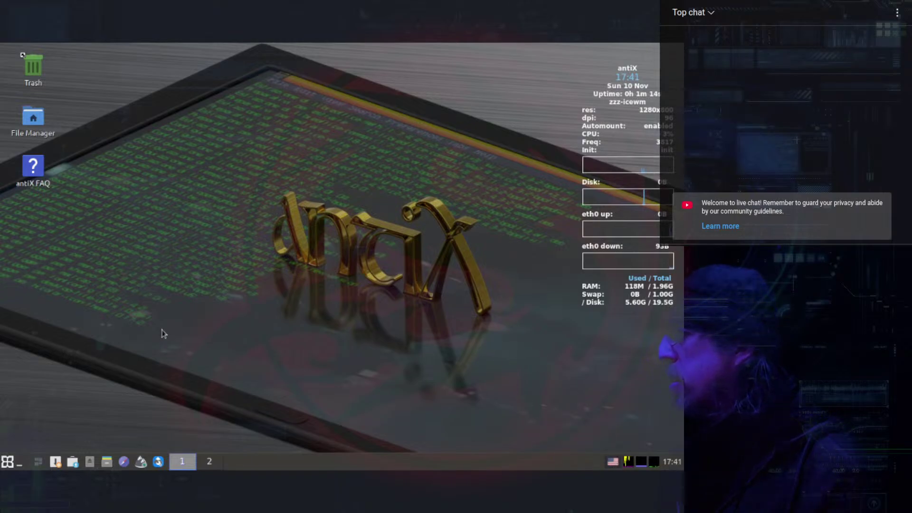
# Launch Network Interfaces from the antiX Control Centre's network tools, switch to the UK keyboard layout and enter the sudo password.
pyautogui.click(8, 462)
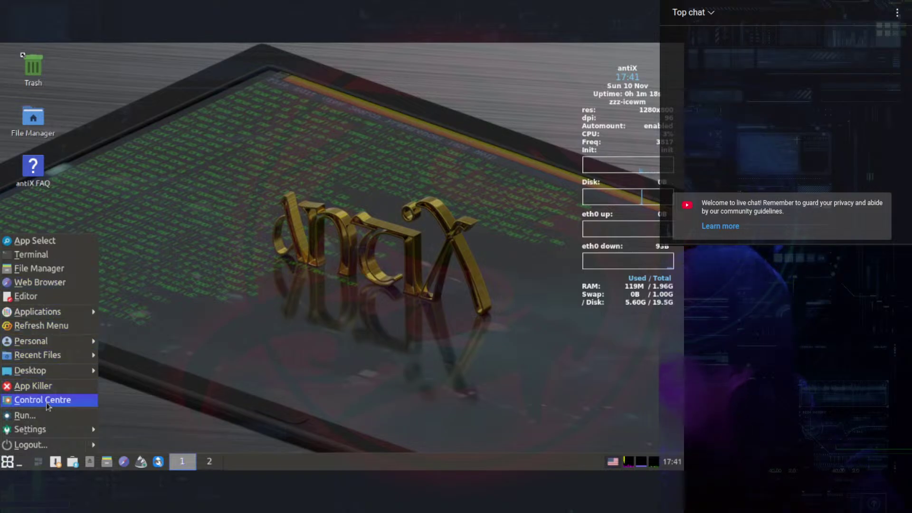
pyautogui.click(42, 400)
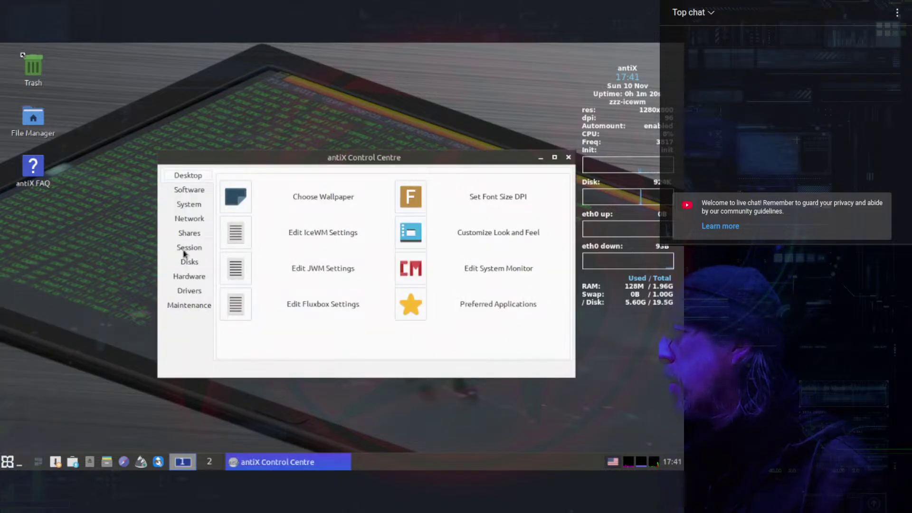
pyautogui.click(193, 220)
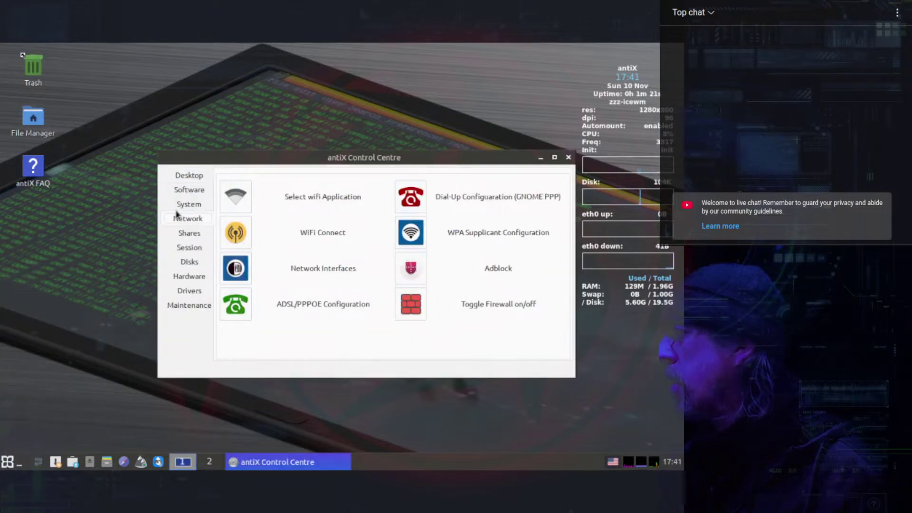
pyautogui.click(235, 269)
pyautogui.hotkey('alt', 'shift')
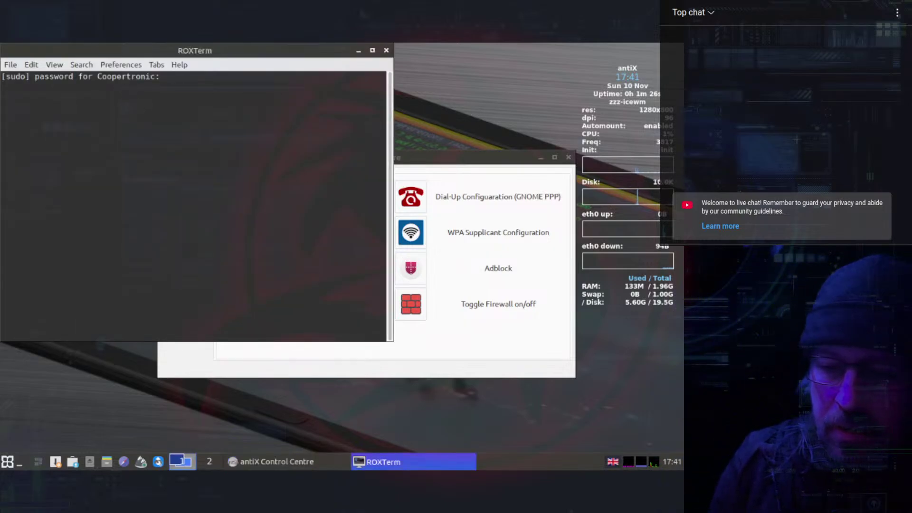
pyautogui.press('Return')
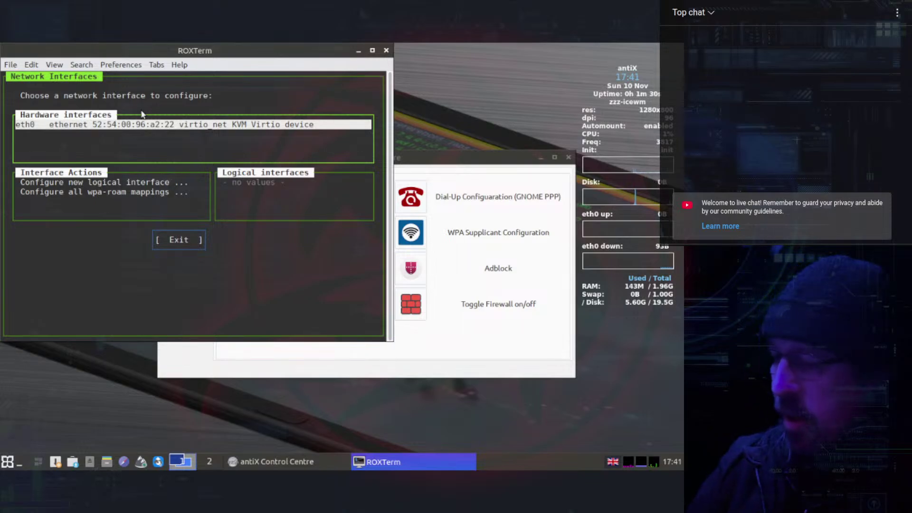
# Bring up the eth0 ethernet interface through DHCP and exit the network interface configuration.
pyautogui.press('Return')
pyautogui.press('Return')
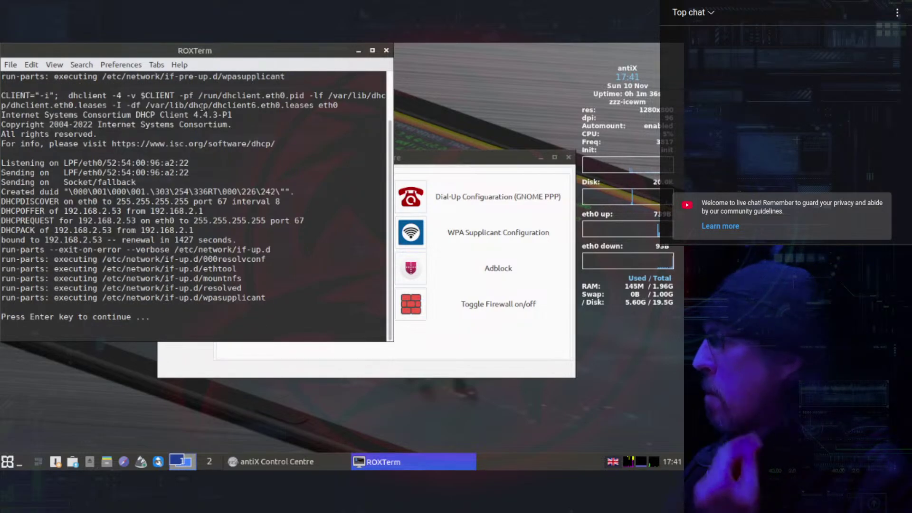
pyautogui.press('Return')
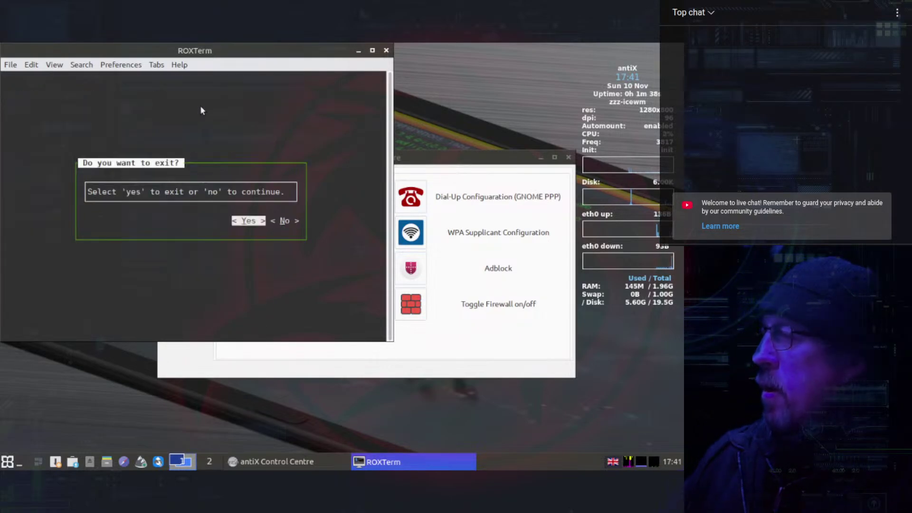
pyautogui.press('Return')
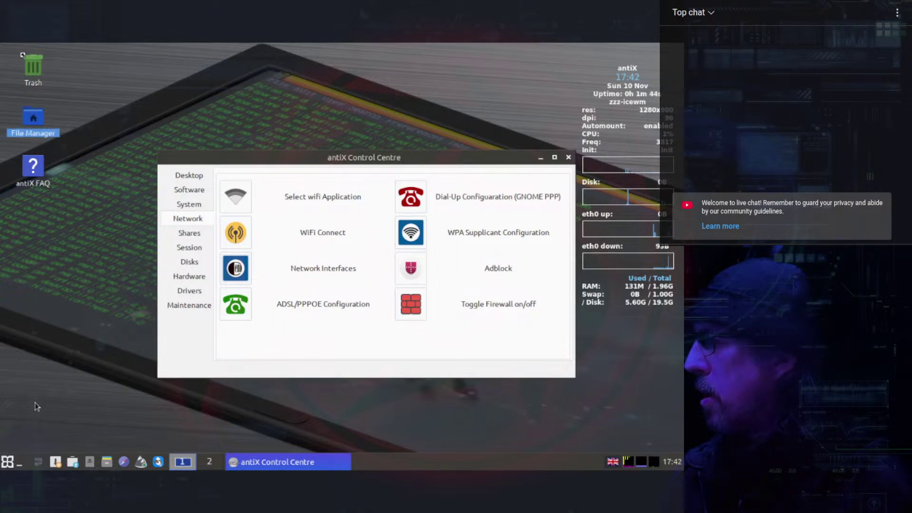
# Run ip a in a terminal to check the network addresses, and close the terminal.
pyautogui.click(7, 462)
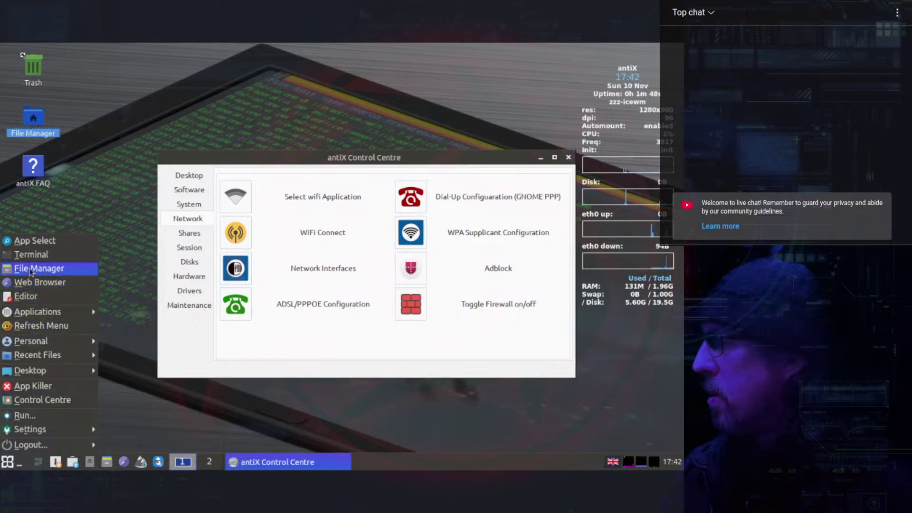
pyautogui.click(31, 254)
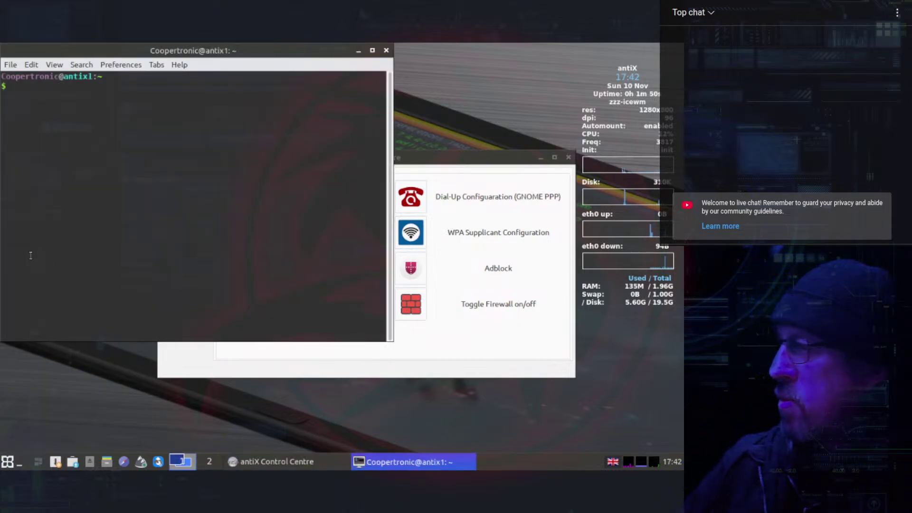
pyautogui.write('ip a')
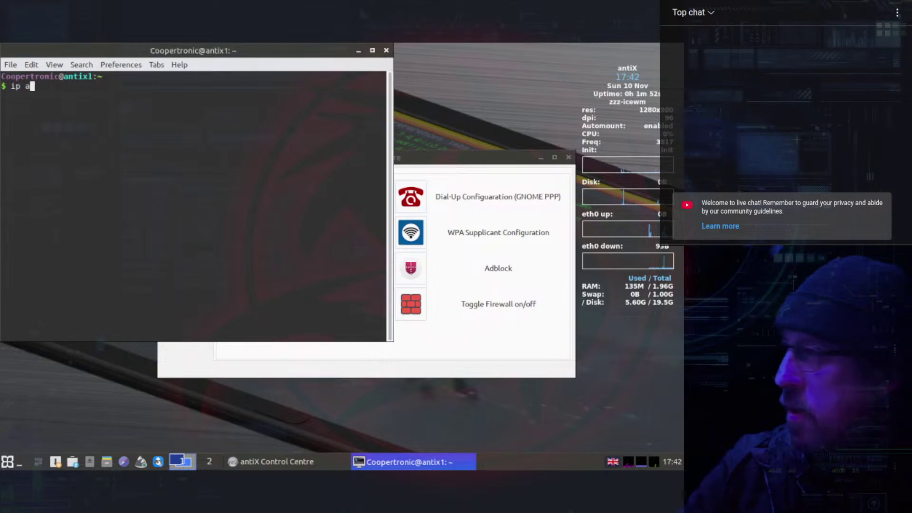
pyautogui.press('Return')
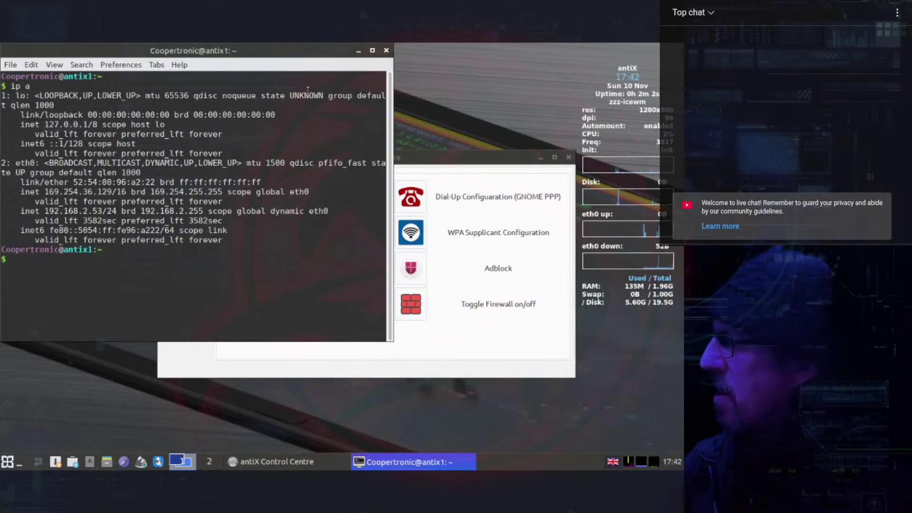
pyautogui.click(385, 51)
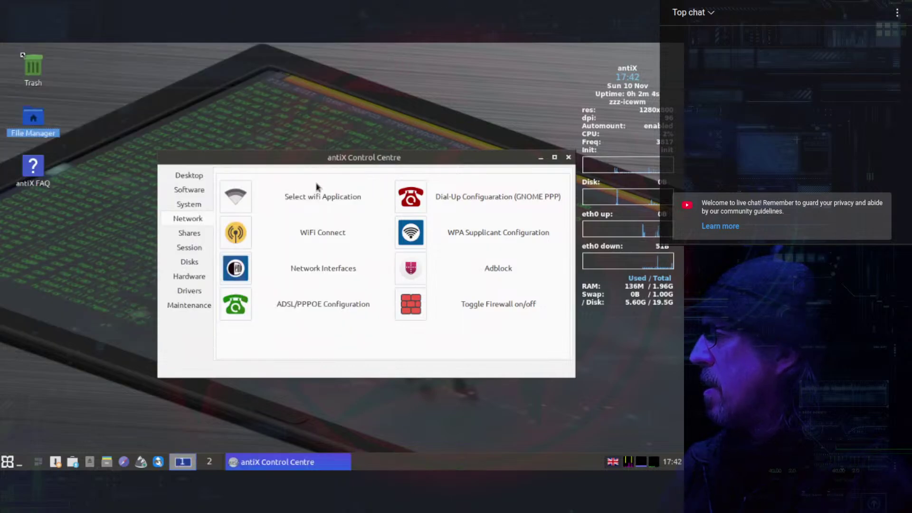
# Test Firefox's connection by closing the welcome page and retrying Mozilla's Firefox privacy page, and close the browser.
pyautogui.click(8, 462)
pyautogui.click(41, 283)
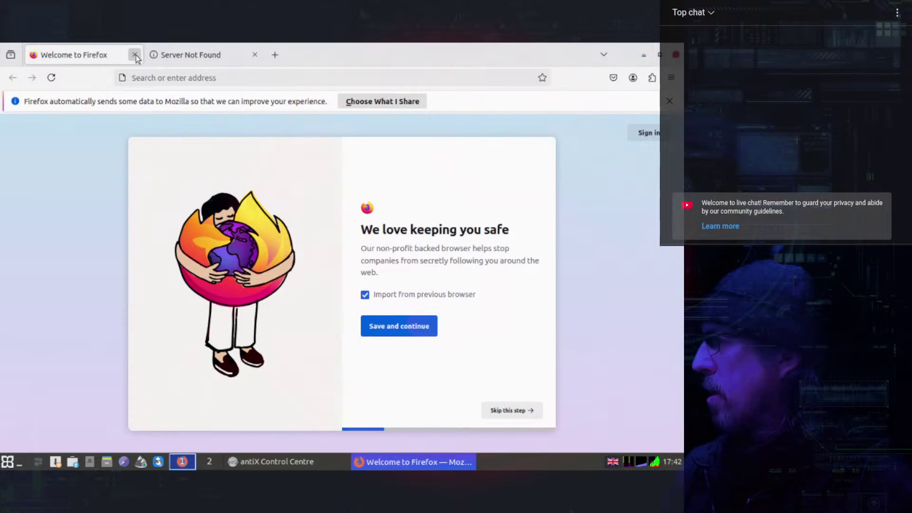
pyautogui.click(135, 55)
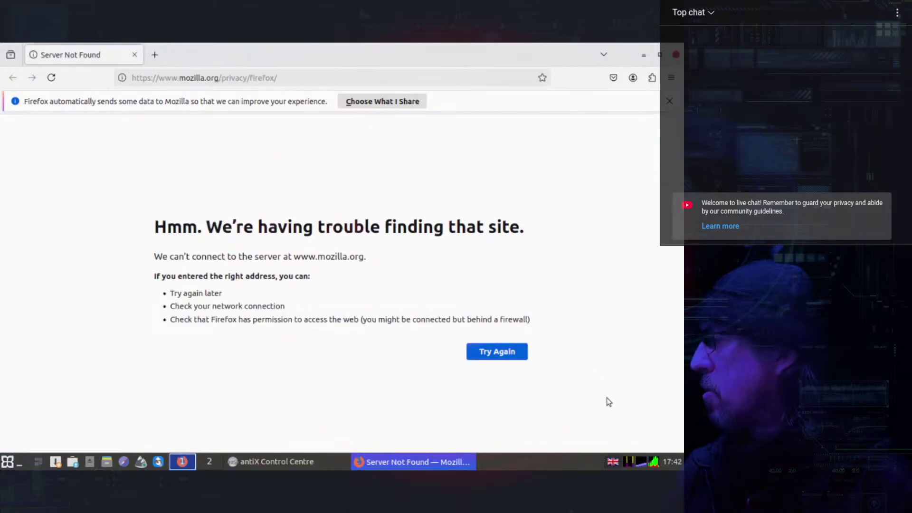
pyautogui.click(507, 355)
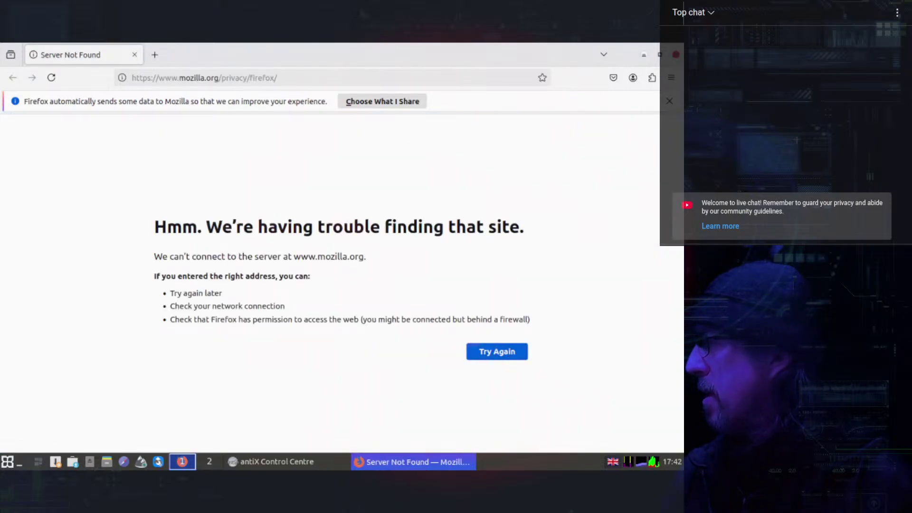
pyautogui.click(676, 56)
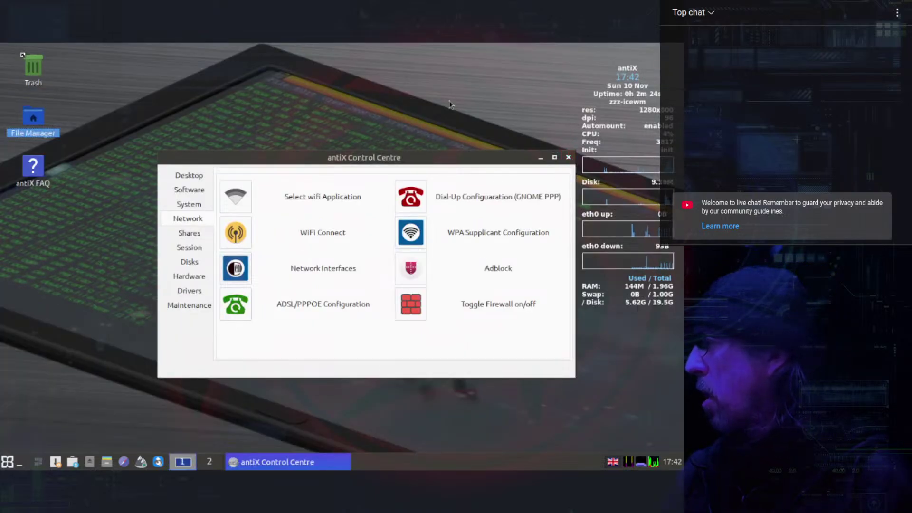
# Close the antiX Control Centre and shut down the virtual machine.
pyautogui.click(269, 92)
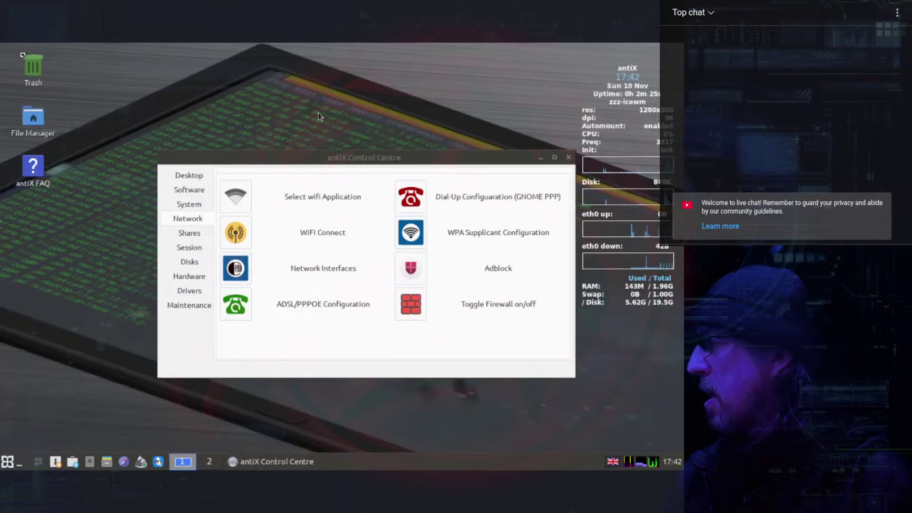
pyautogui.click(570, 157)
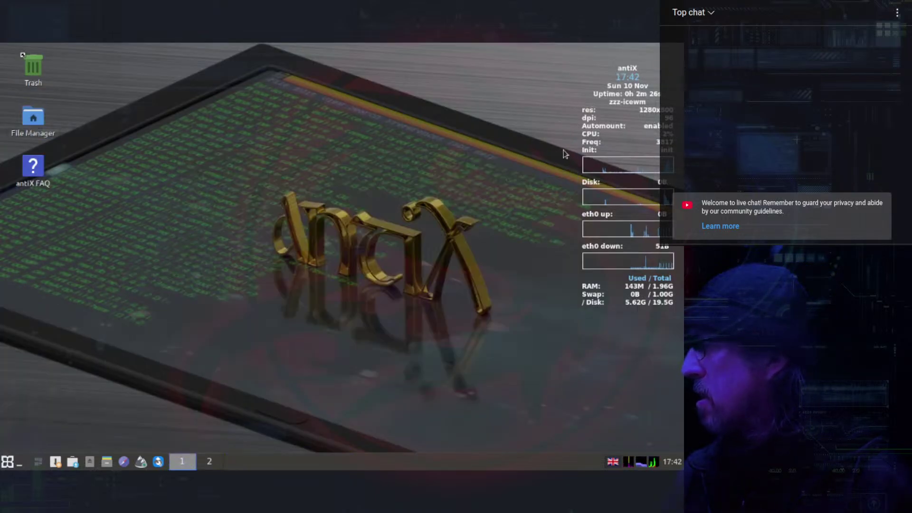
pyautogui.click(7, 461)
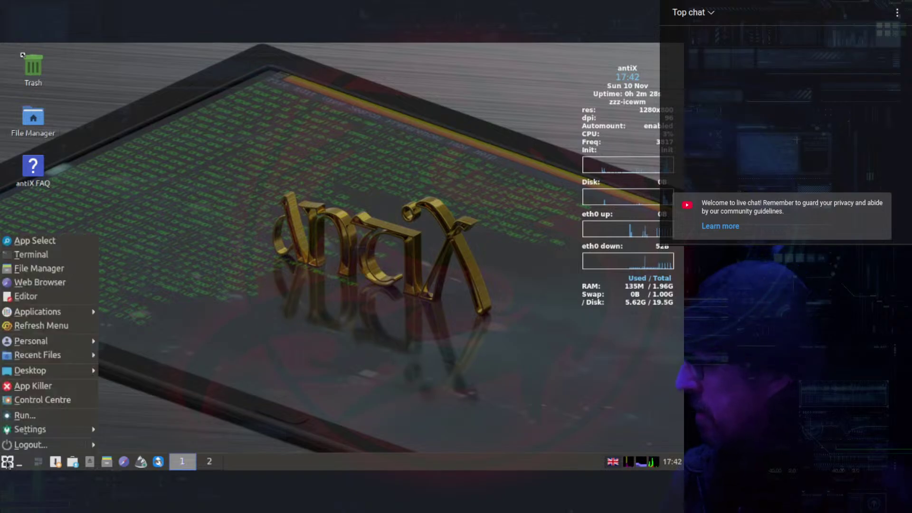
pyautogui.click(53, 449)
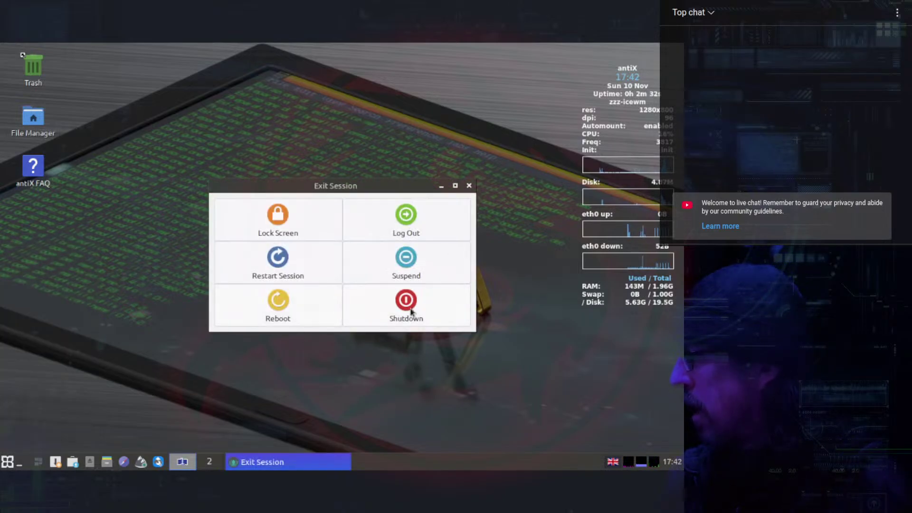
pyautogui.click(409, 311)
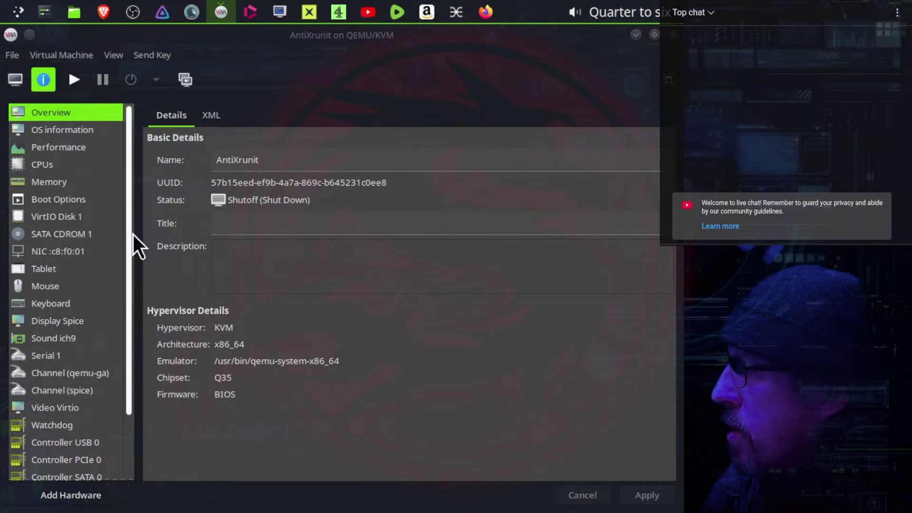
# Set the network source of AntiXrunit's NIC to Virtual network 'default' : NAT.
pyautogui.scroll(-3, 133, 235)
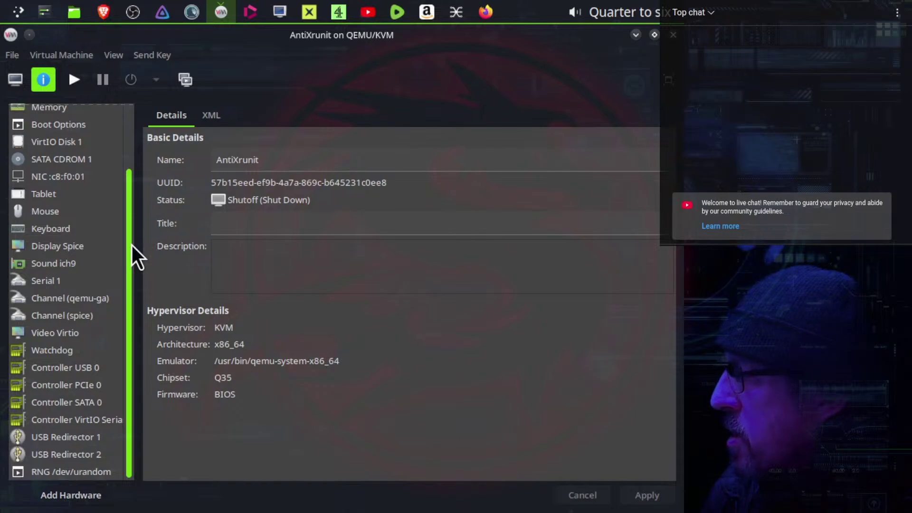
pyautogui.scroll(3, 132, 235)
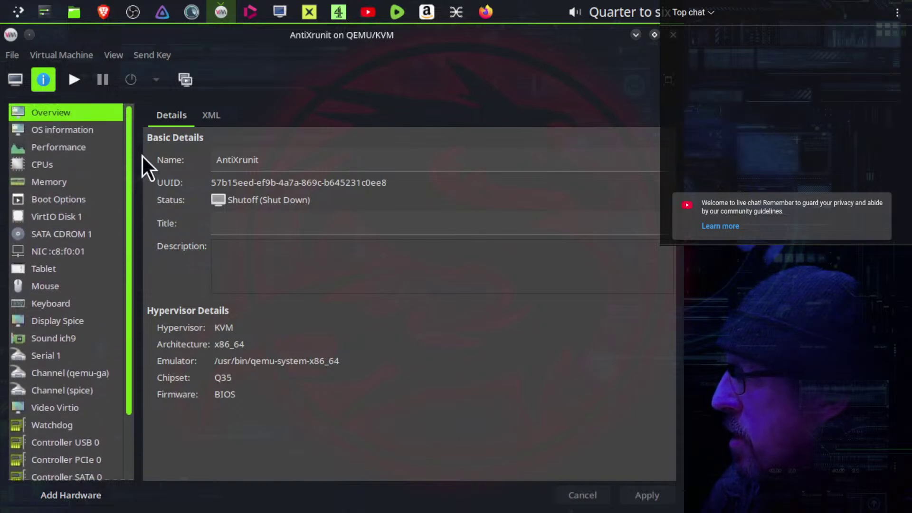
pyautogui.click(77, 251)
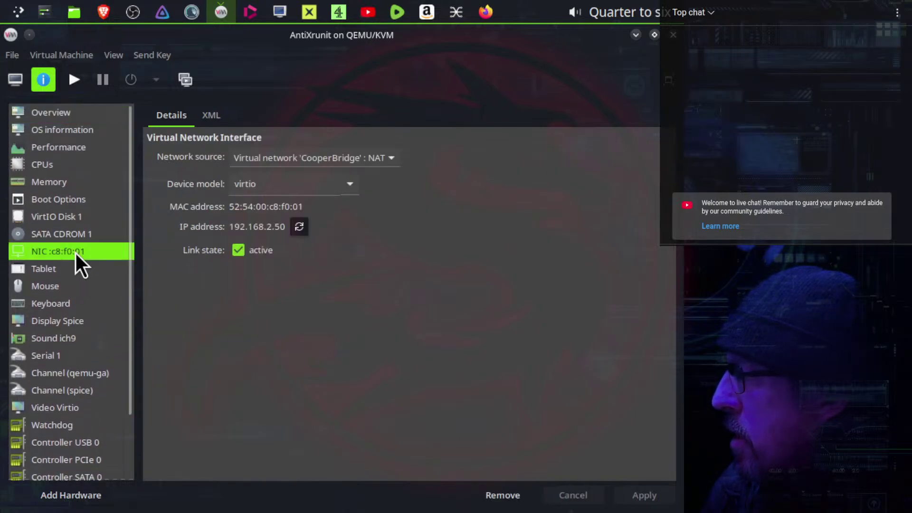
pyautogui.click(391, 158)
pyautogui.click(325, 179)
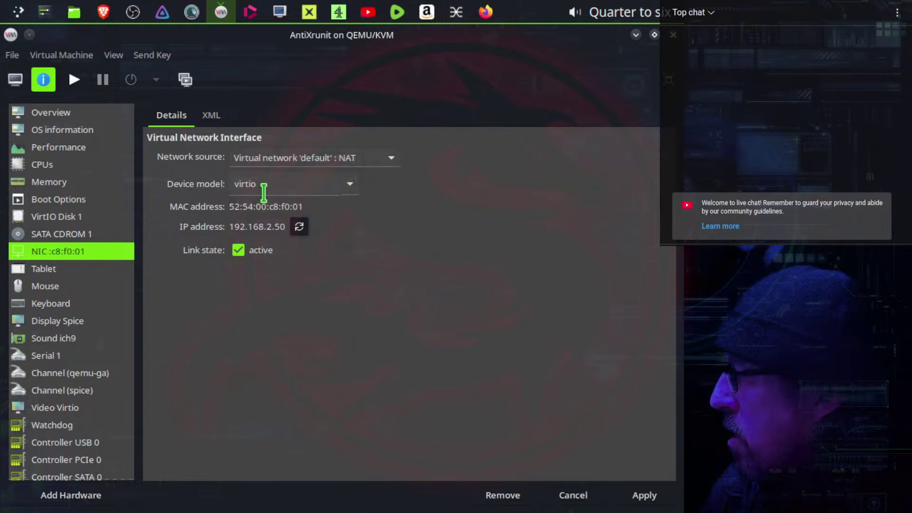
# Set the NIC's device model to Hypervisor default and apply the changes to AntiXrunit's network interface.
pyautogui.click(350, 184)
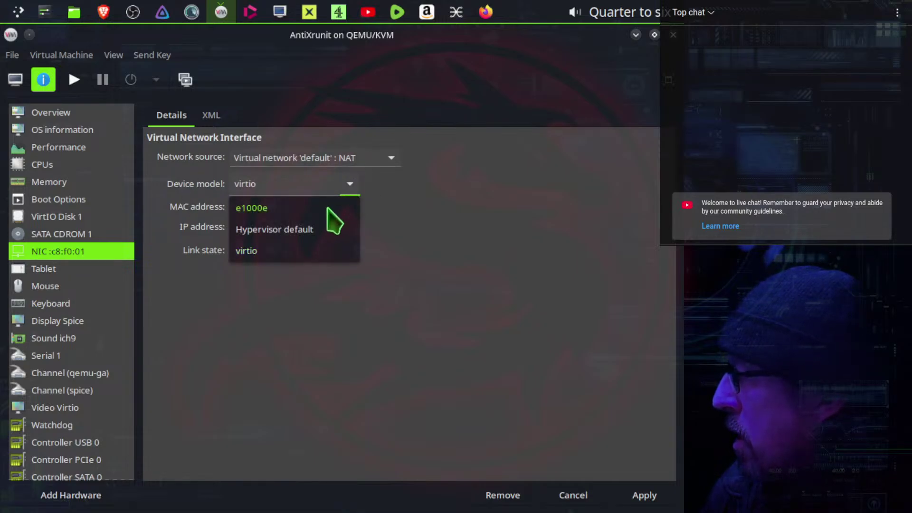
pyautogui.click(350, 194)
pyautogui.click(350, 194)
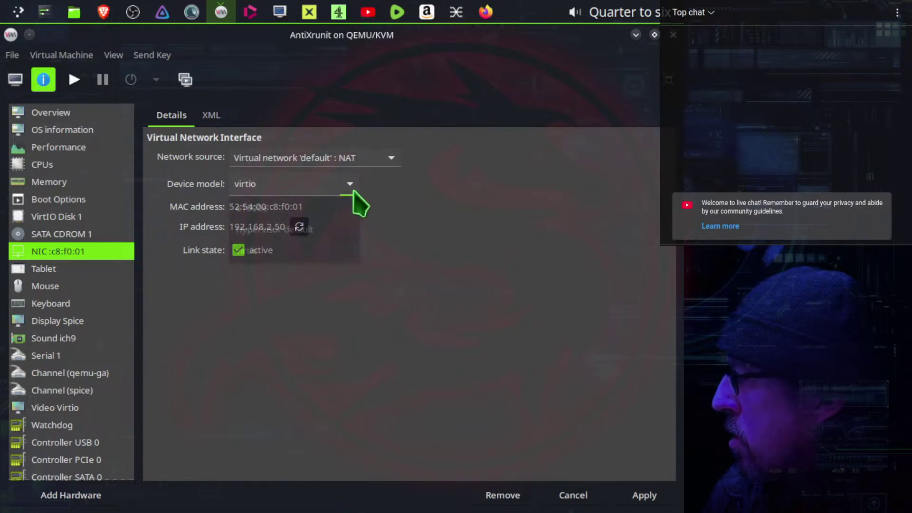
pyautogui.click(275, 229)
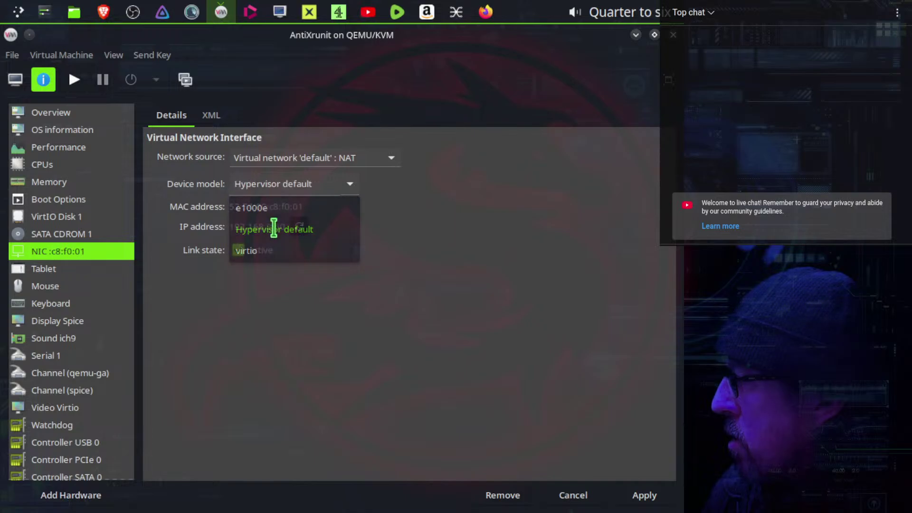
pyautogui.click(349, 189)
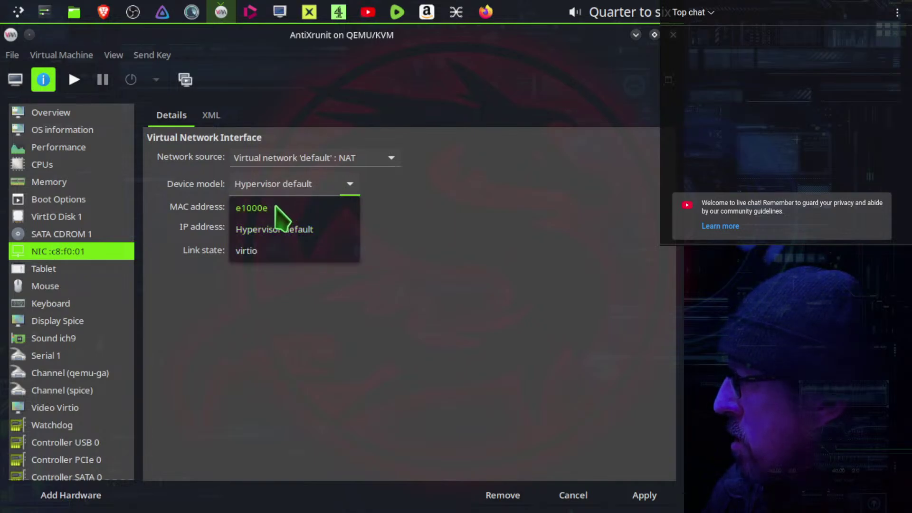
pyautogui.click(280, 210)
pyautogui.click(349, 184)
pyautogui.click(298, 227)
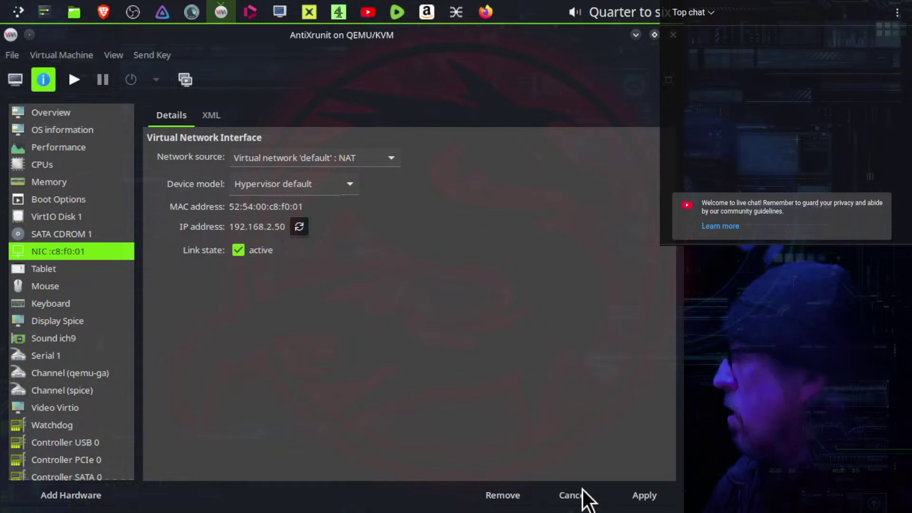
pyautogui.click(646, 496)
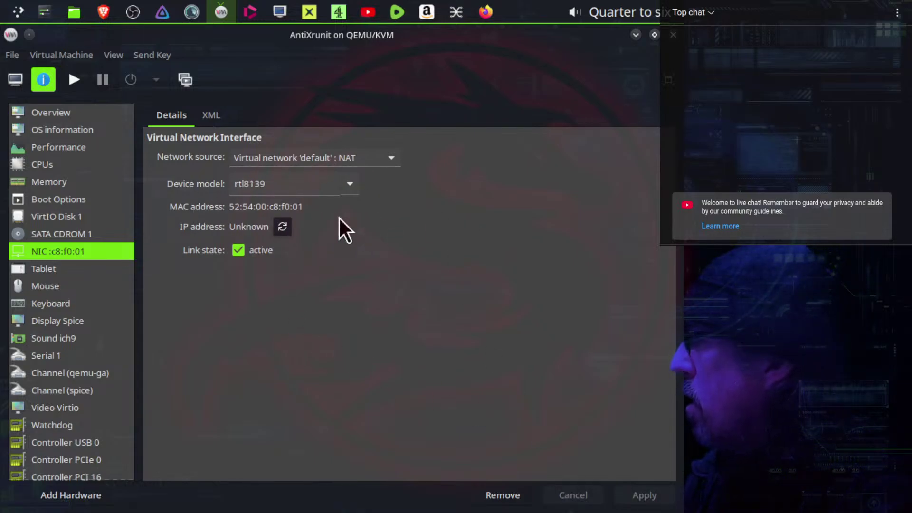
# Try e1000e as the NIC's device model, switch it back to Hypervisor default, and apply the change.
pyautogui.click(349, 184)
pyautogui.click(349, 185)
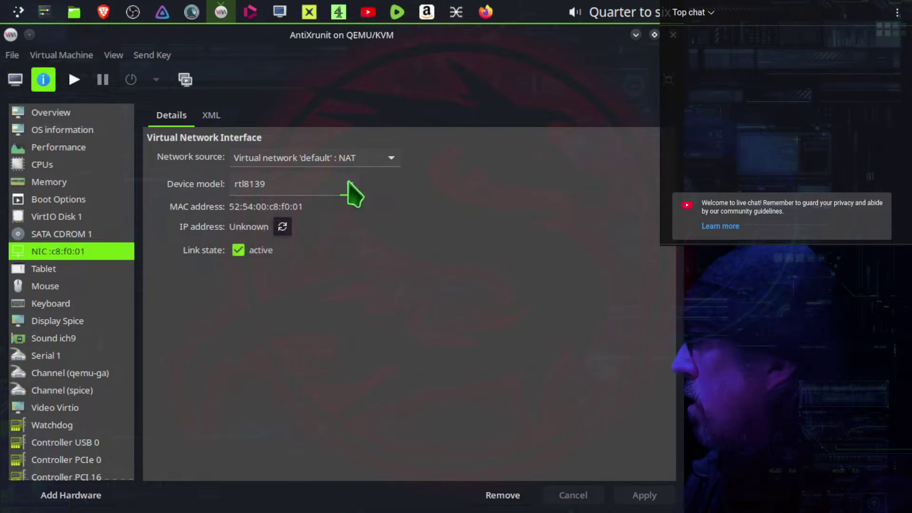
pyautogui.click(349, 185)
pyautogui.click(300, 208)
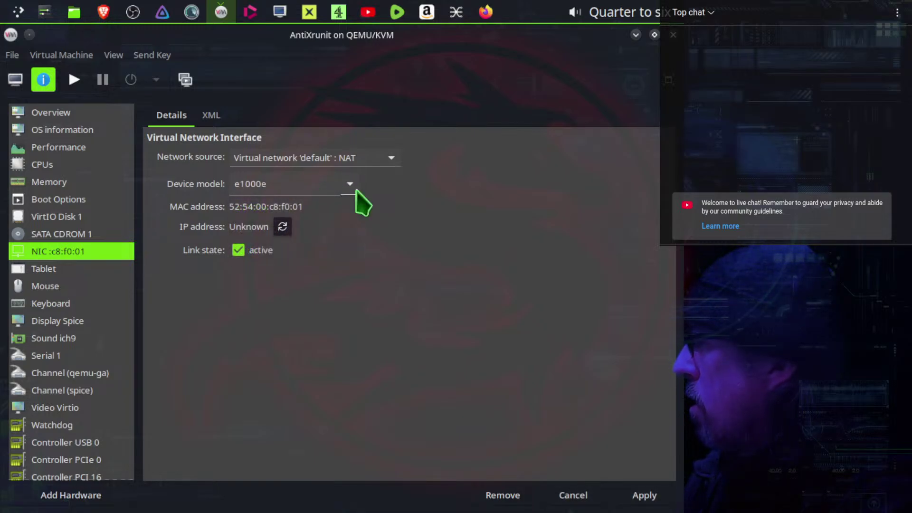
pyautogui.click(355, 190)
pyautogui.click(318, 231)
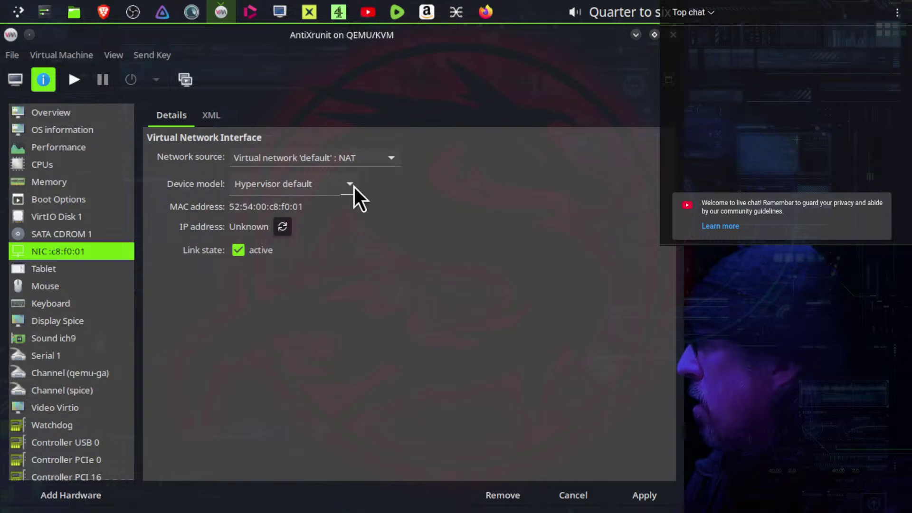
pyautogui.click(647, 496)
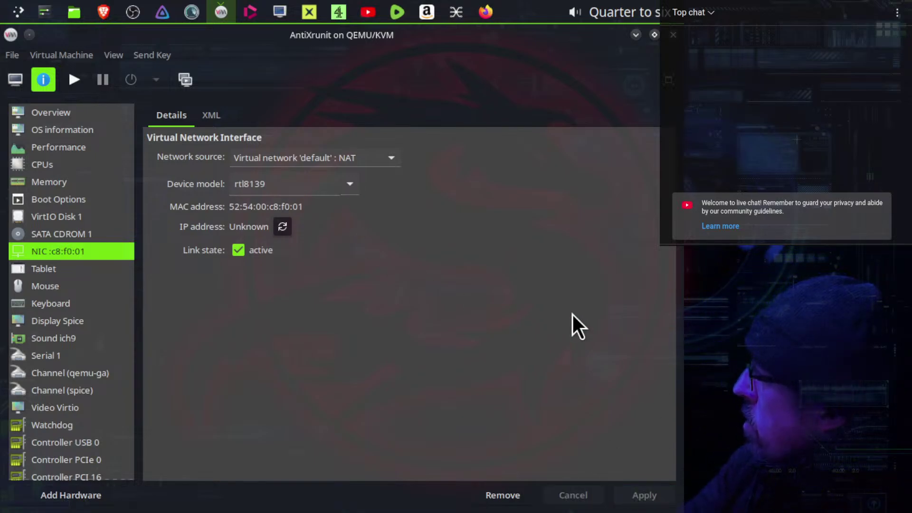
# Power on AntiXrunit and open its display full screen in Remote Viewer through spice://localhost:5900, entering the SPICE connection password.
pyautogui.click(74, 80)
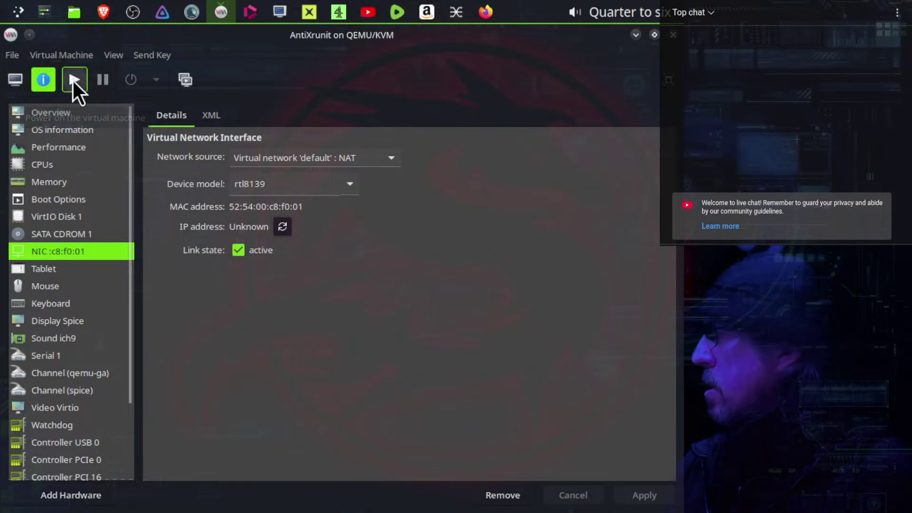
pyautogui.click(280, 11)
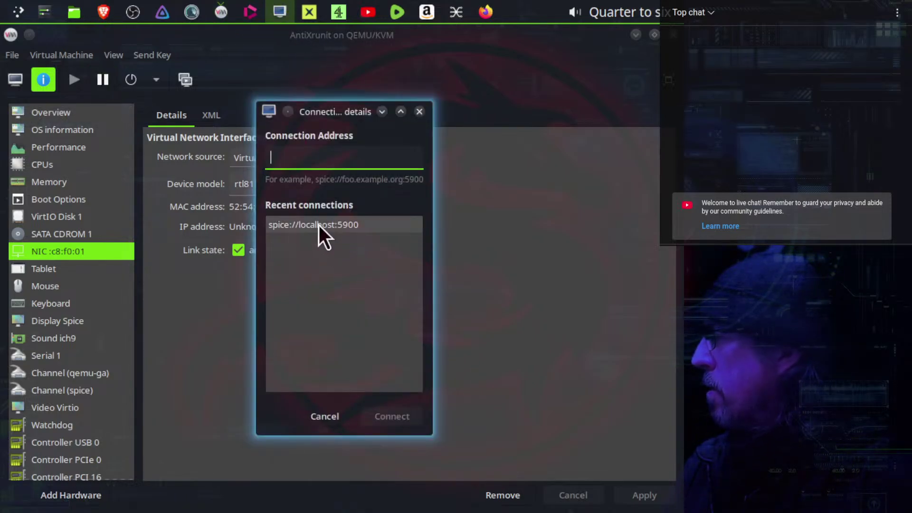
pyautogui.doubleClick(317, 224)
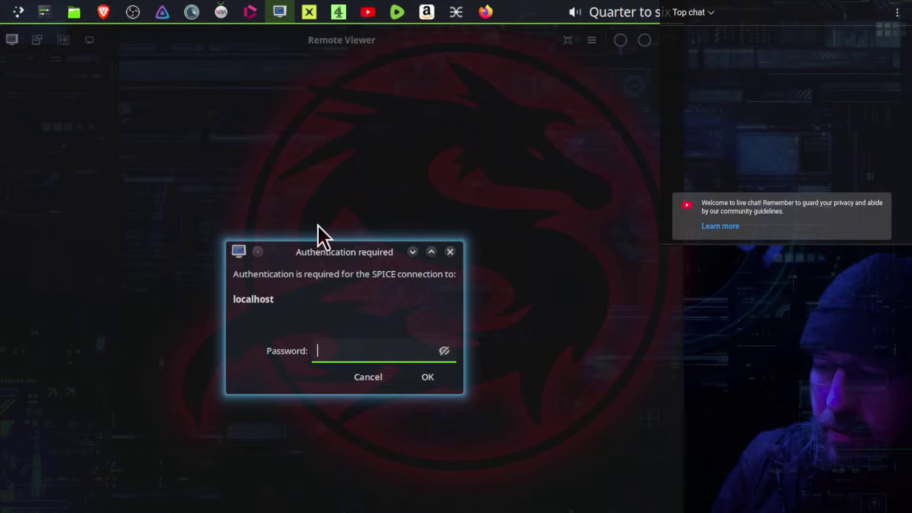
pyautogui.write('*******')
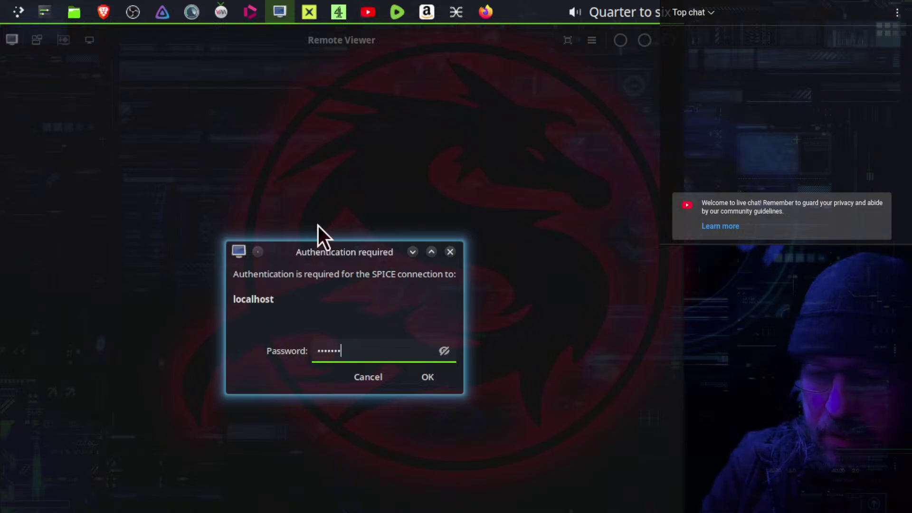
pyautogui.press('Return')
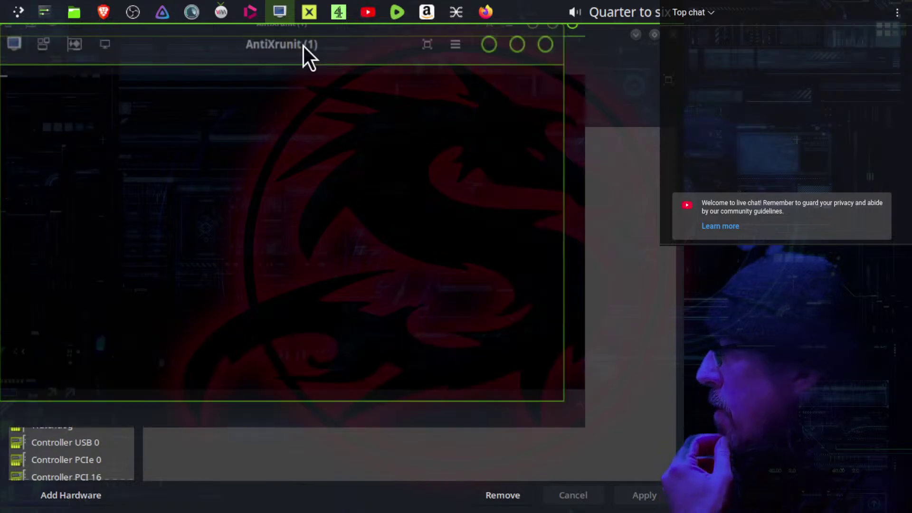
pyautogui.click(568, 42)
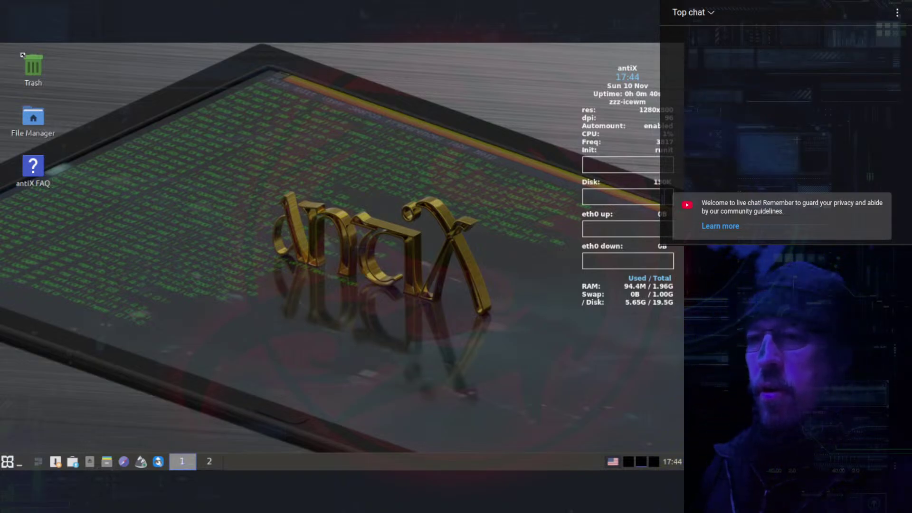
# Switch the keyboard layout to UK and list the network interfaces with ip a in a terminal, closing it when done.
pyautogui.click(612, 465)
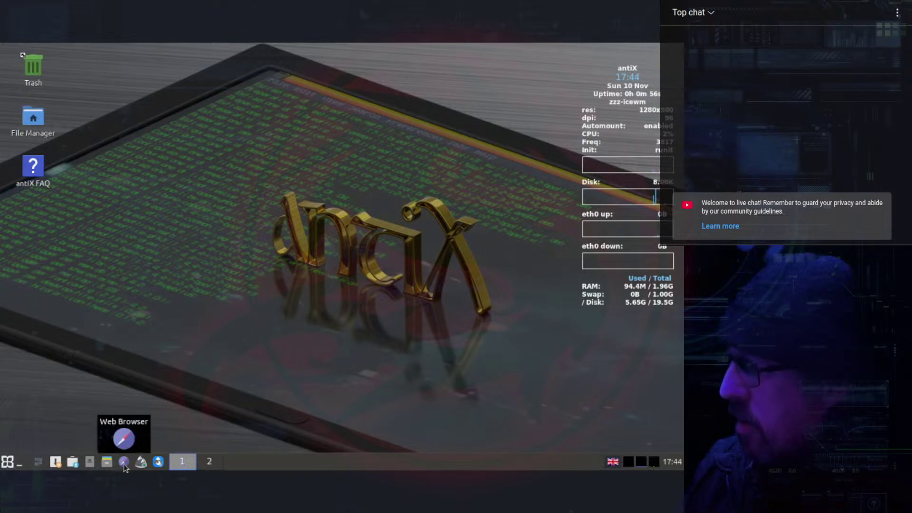
pyautogui.click(10, 467)
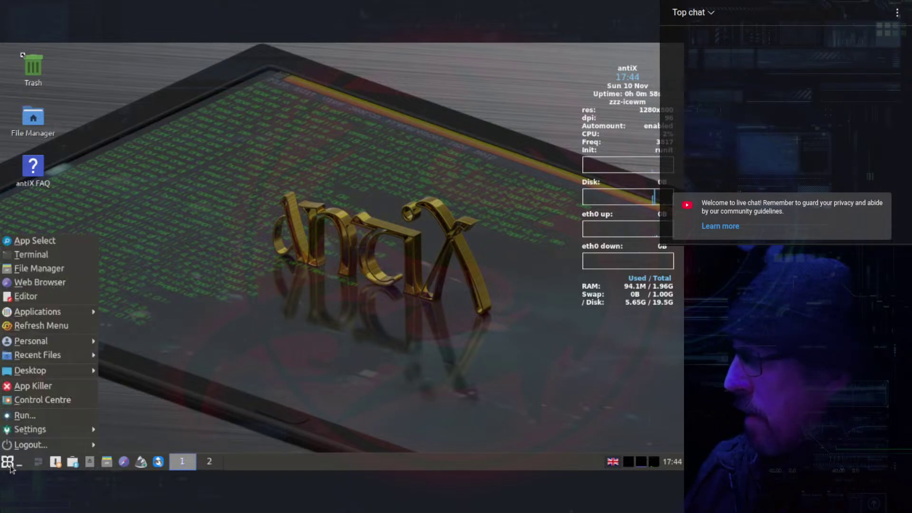
pyautogui.click(52, 258)
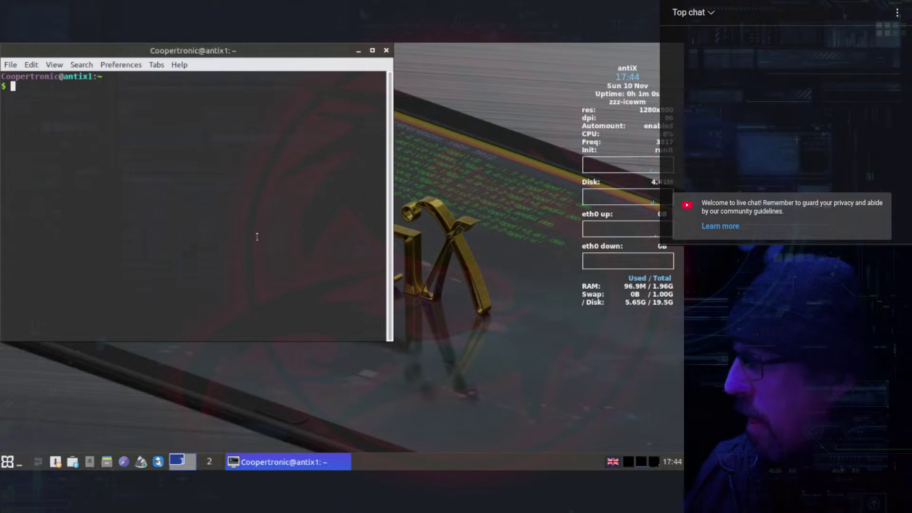
pyautogui.write('ip a')
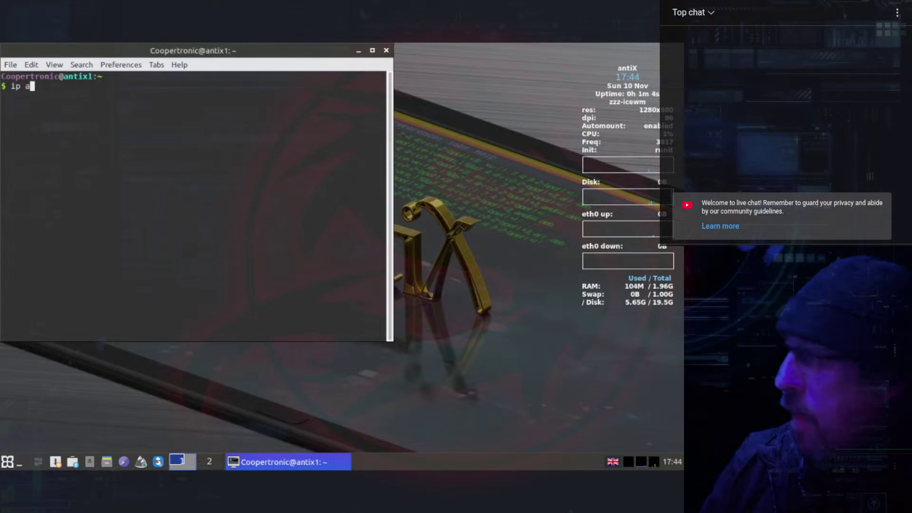
pyautogui.press('Return')
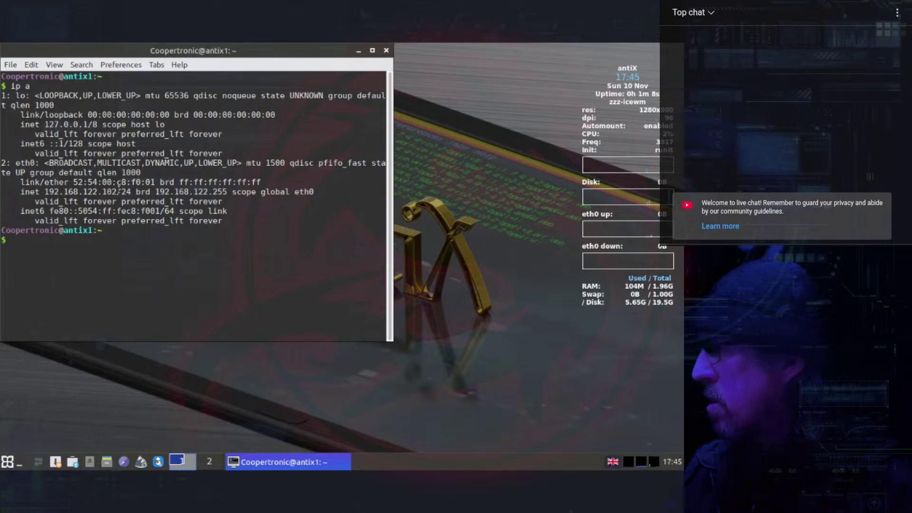
pyautogui.click(387, 50)
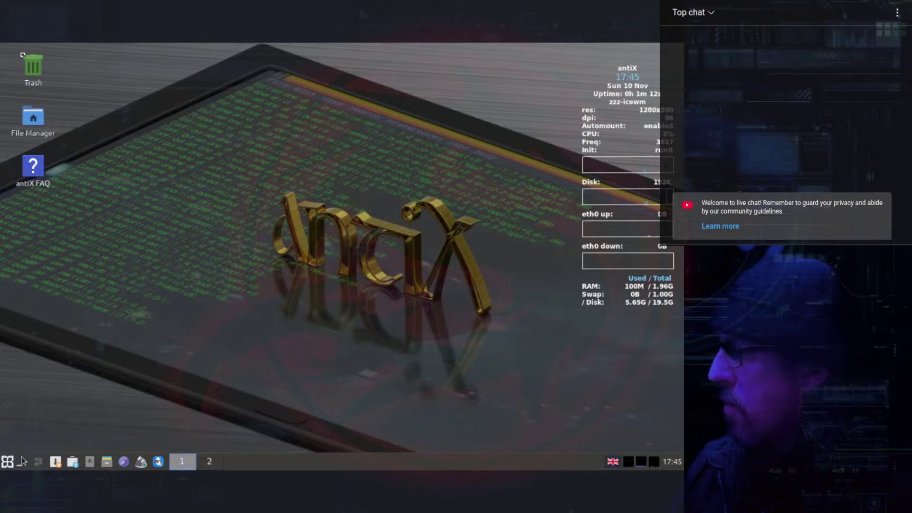
# Launch the web browser twice to check that the antiX-forum home page loads, closing the browser each time.
pyautogui.click(8, 461)
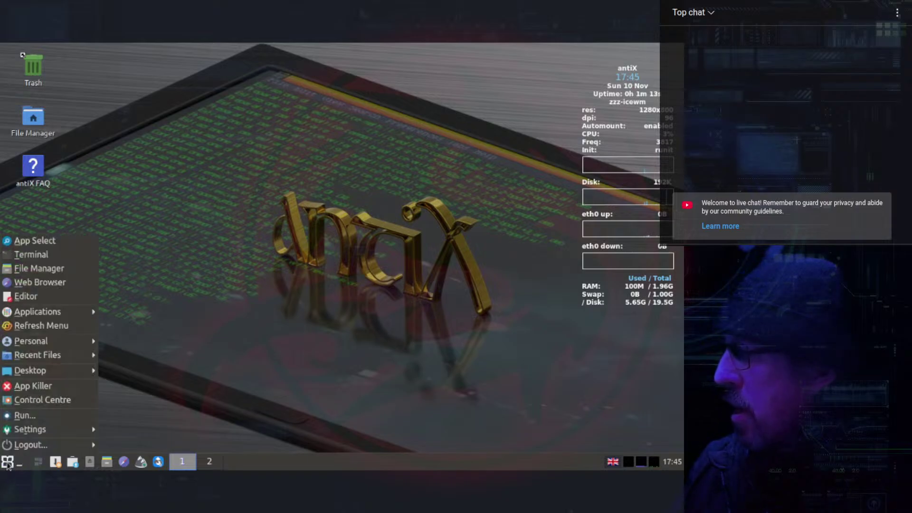
pyautogui.click(40, 282)
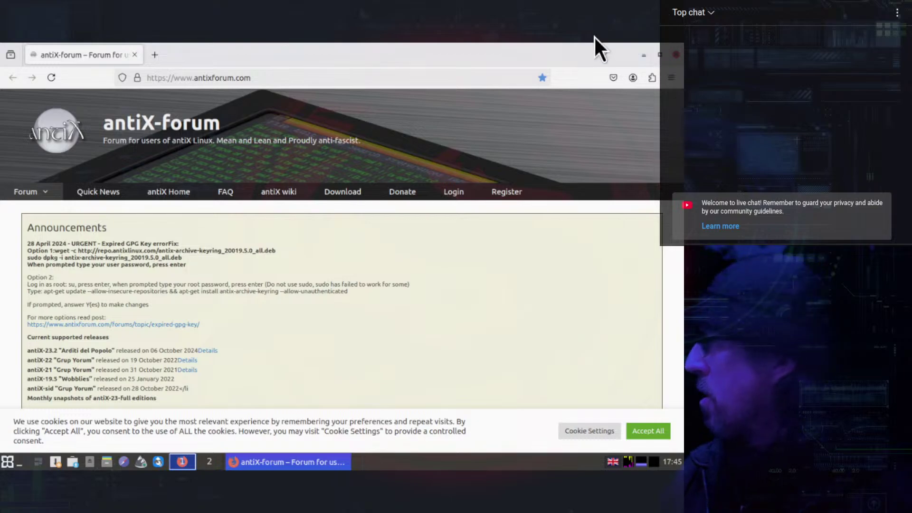
pyautogui.click(676, 57)
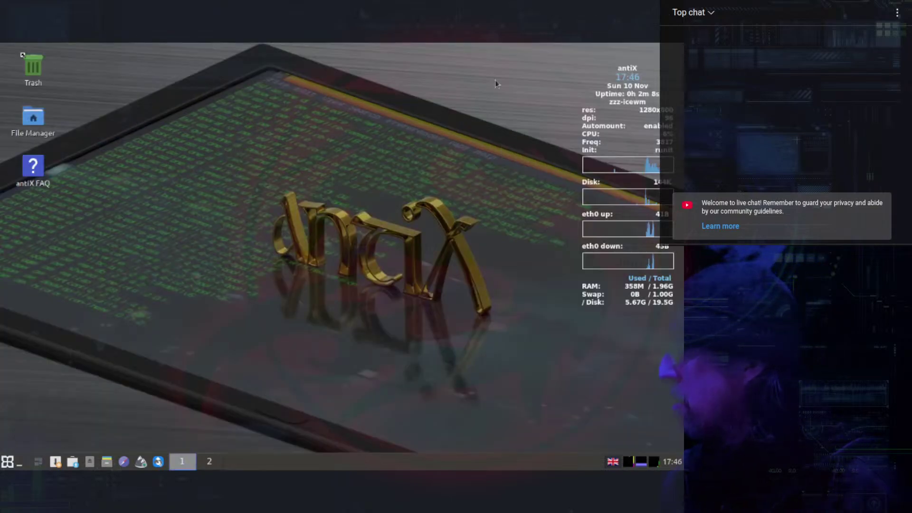
pyautogui.click(8, 464)
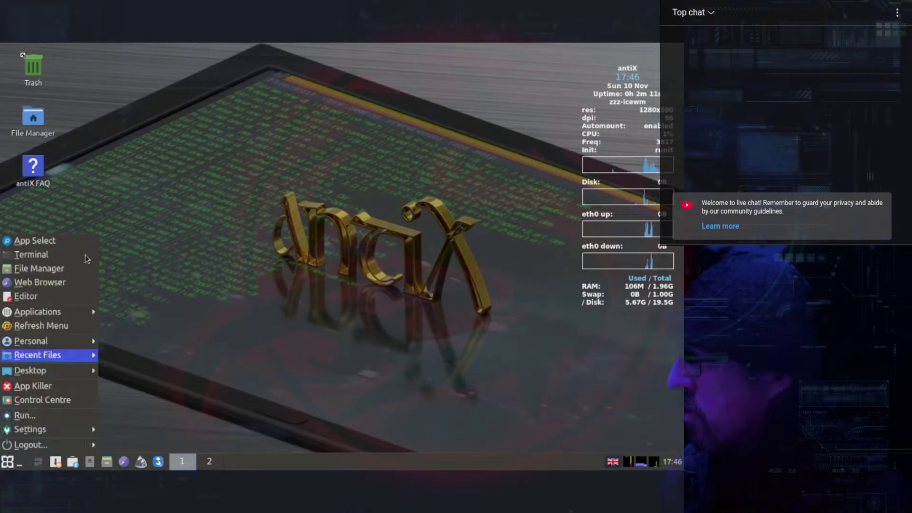
pyautogui.click(38, 282)
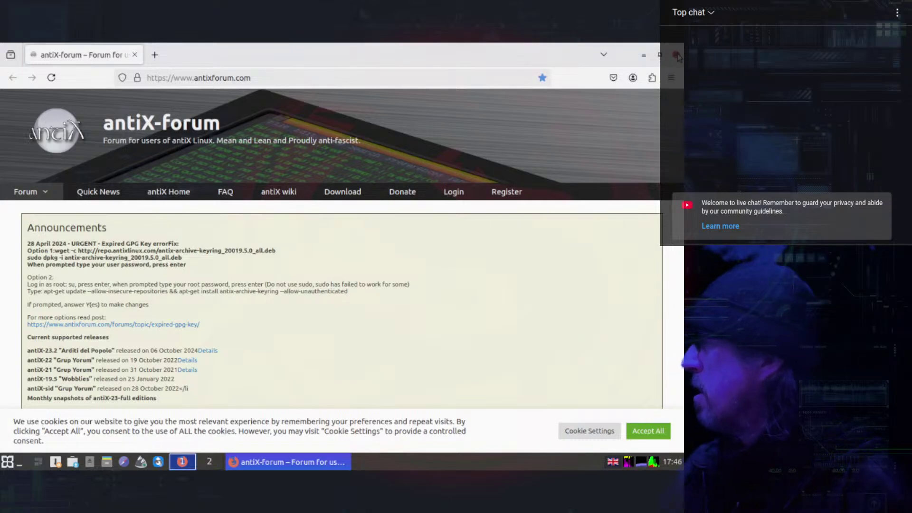
pyautogui.click(676, 56)
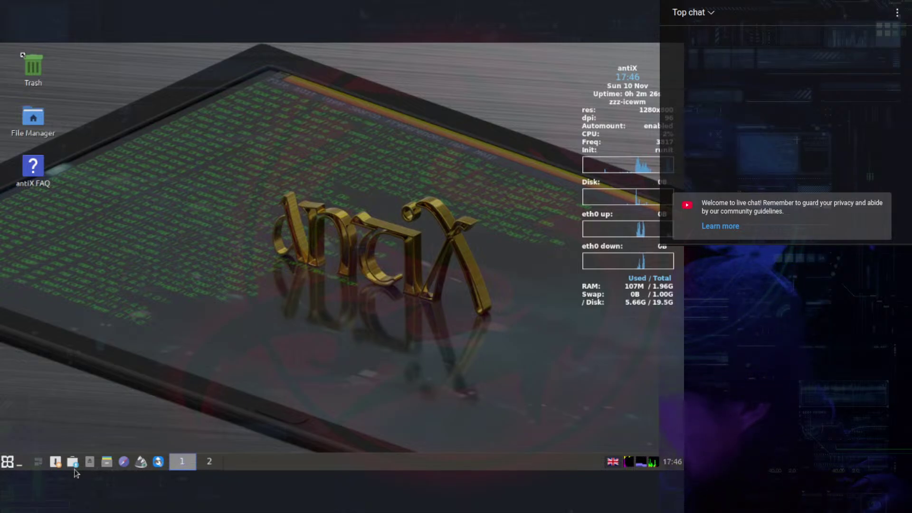
# Launch antiX Updater from the Control Centre's software tools and authorise it with the account password.
pyautogui.click(8, 462)
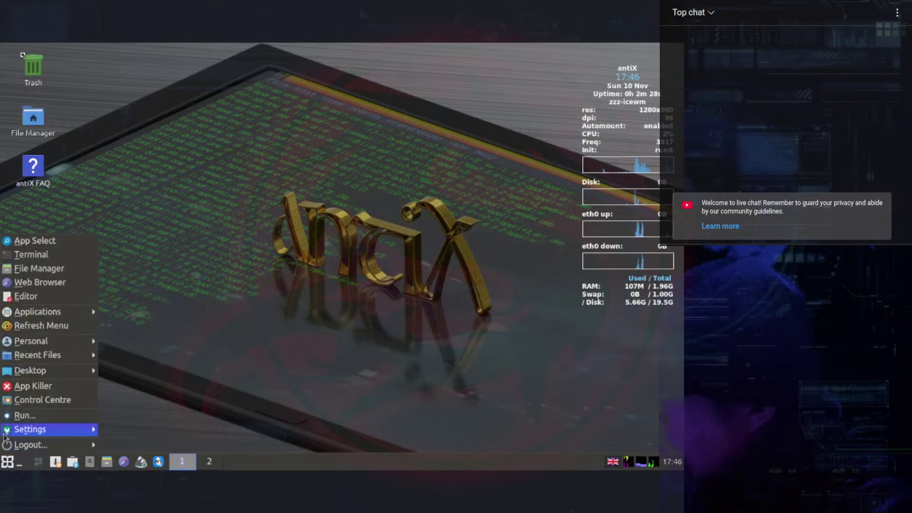
pyautogui.click(31, 404)
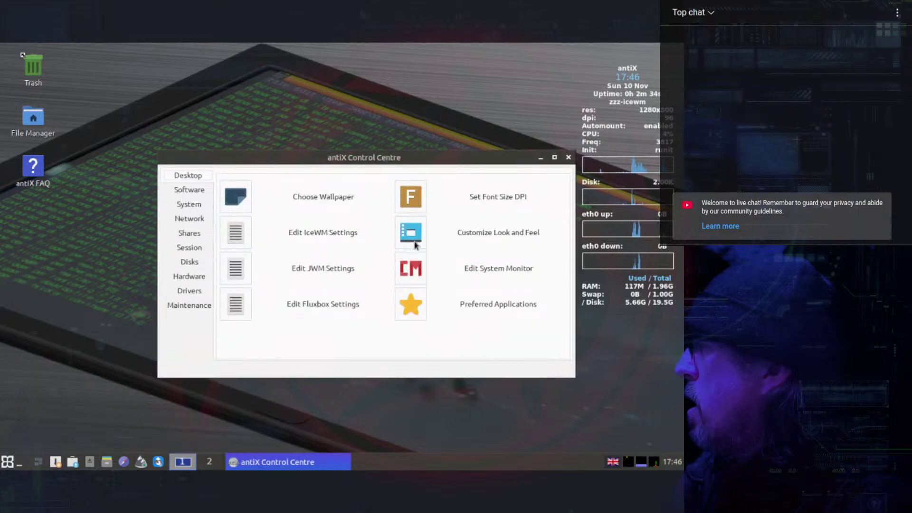
pyautogui.click(192, 204)
pyautogui.click(194, 190)
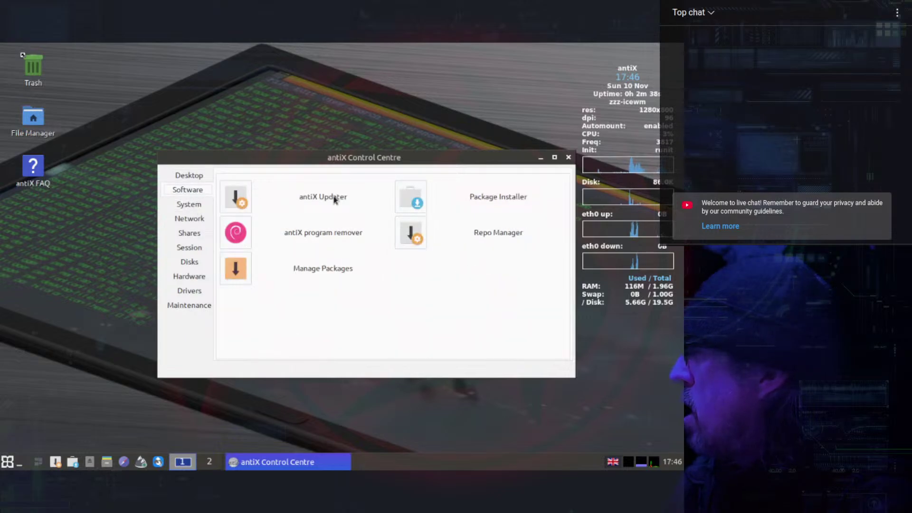
pyautogui.click(236, 202)
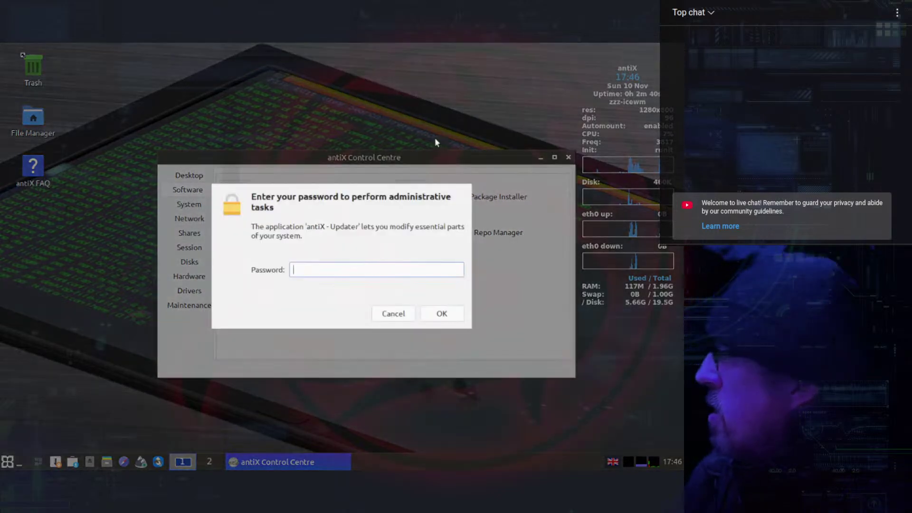
pyautogui.write('******')
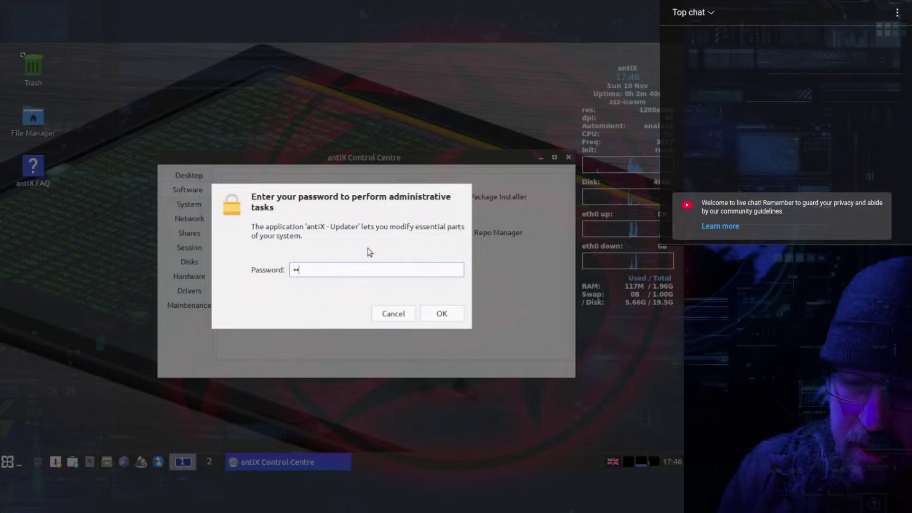
pyautogui.press('Return')
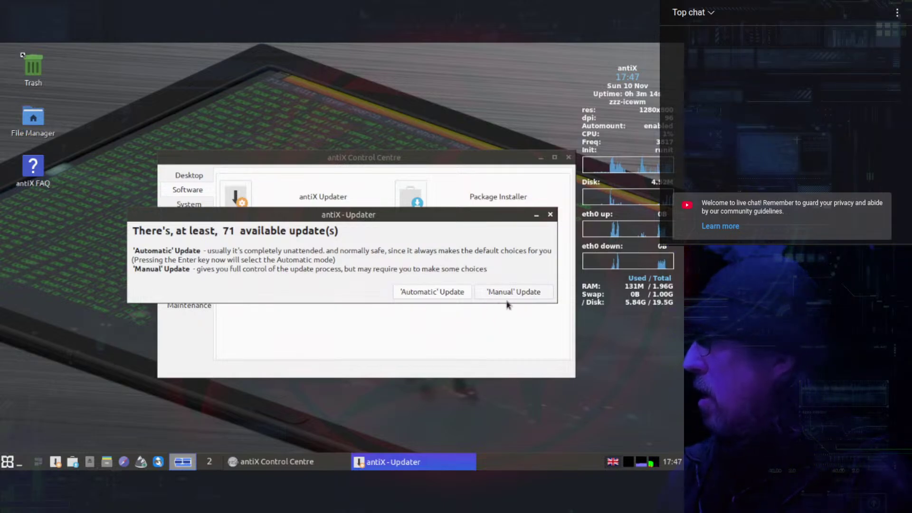
# Run the 'Automatic' update of the system, acknowledge its completion and close the antiX Control Centre.
pyautogui.click(428, 292)
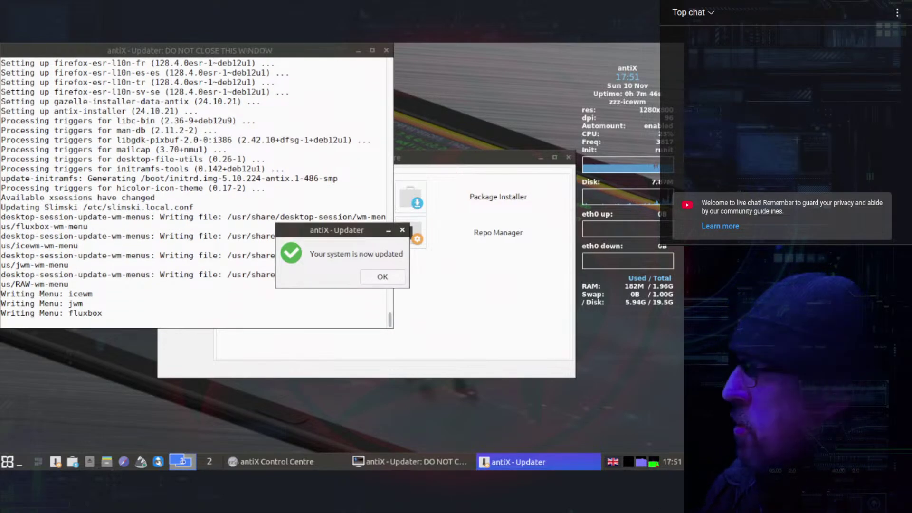
pyautogui.click(389, 280)
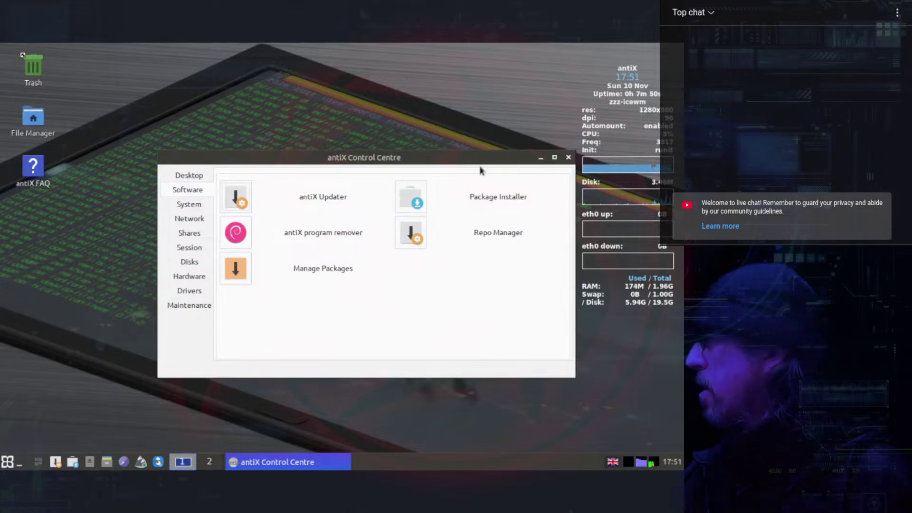
pyautogui.moveTo(469, 161); pyautogui.dragTo(441, 98)
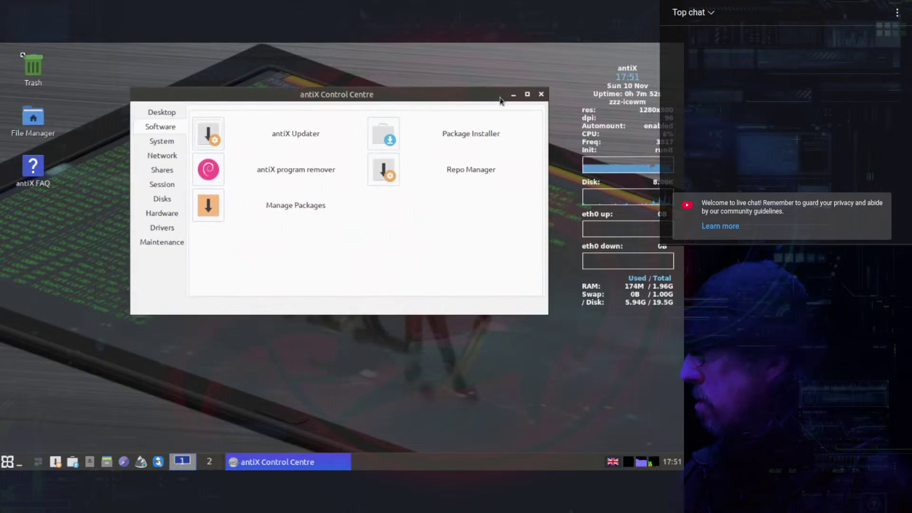
pyautogui.click(542, 94)
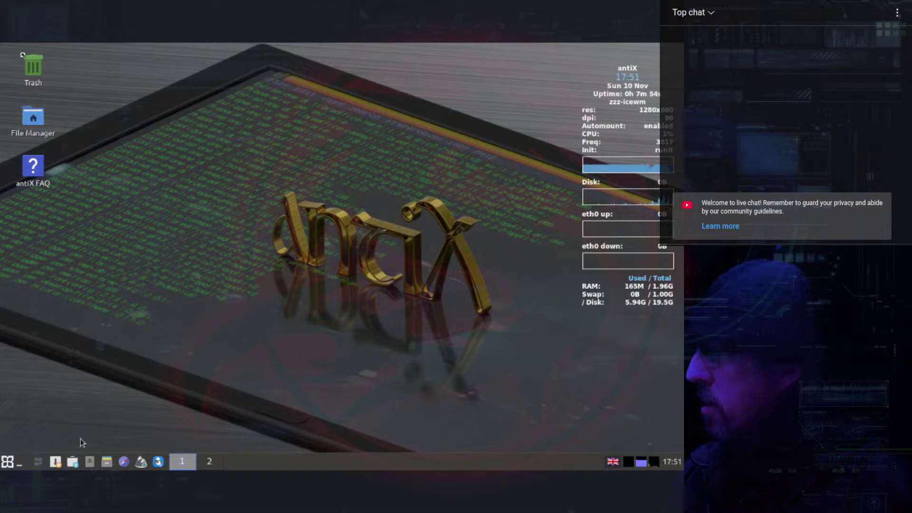
# Shut down the antiX virtual machine from its exit session options.
pyautogui.click(7, 463)
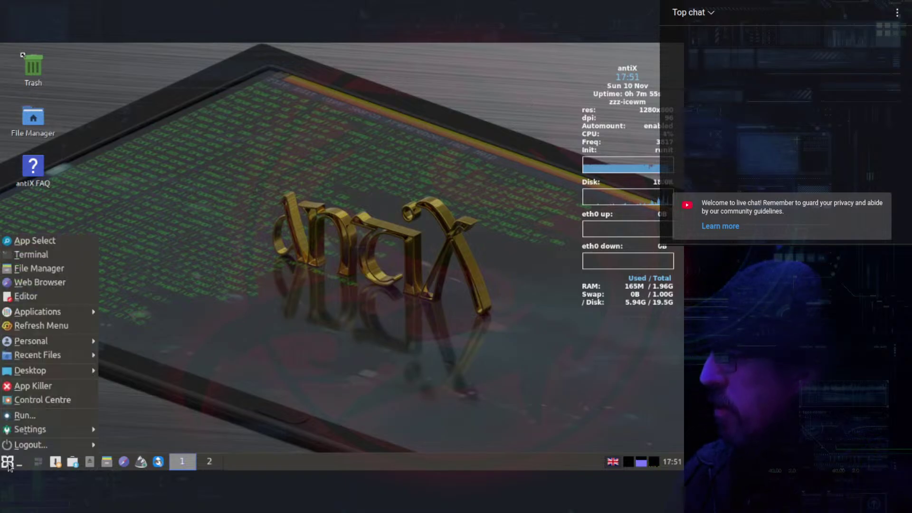
pyautogui.click(38, 444)
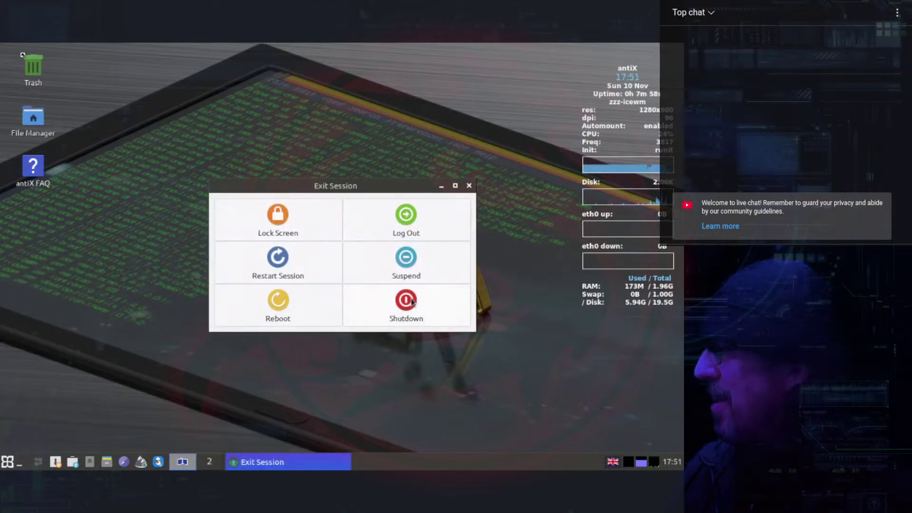
pyautogui.click(406, 301)
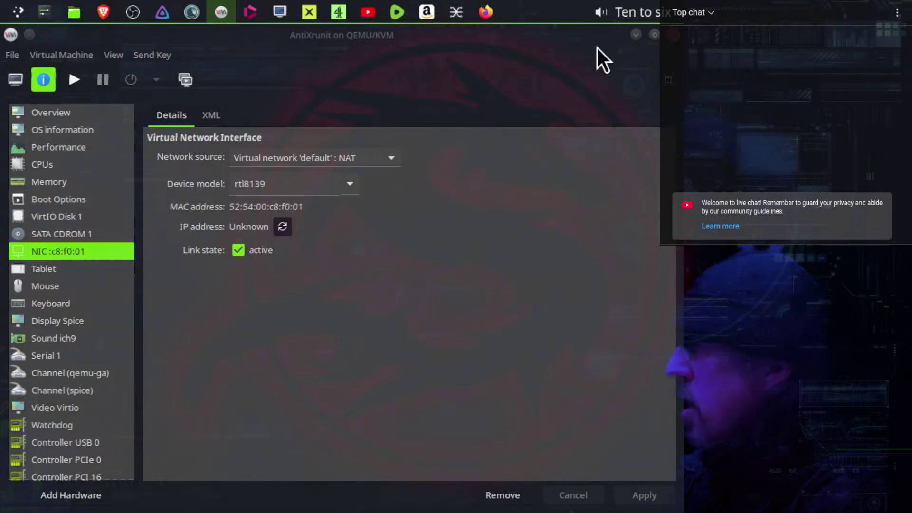
# Switch to the AnitXsysVinit machine's details in Virtual Machine Manager and apply Hypervisor default as its network interface's device model.
pyautogui.hotkey('alt', 'Tab')
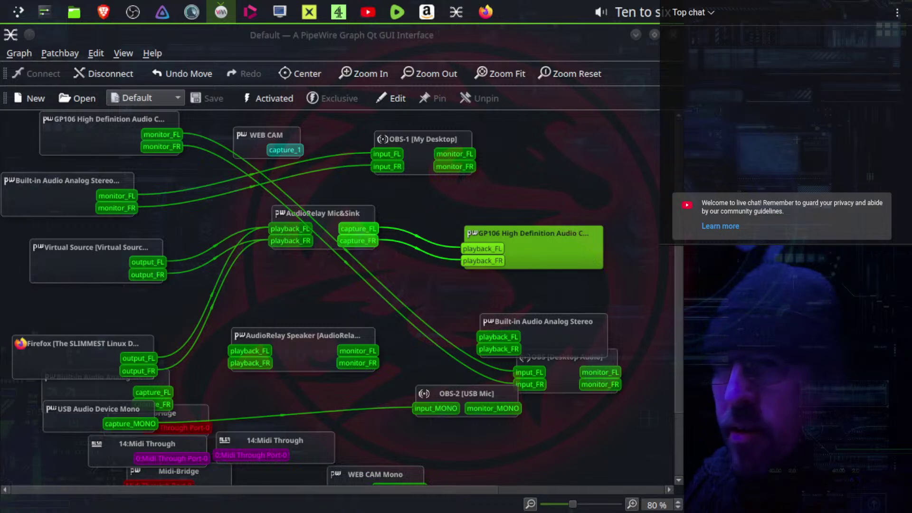
pyautogui.hotkey('alt', 'Tab')
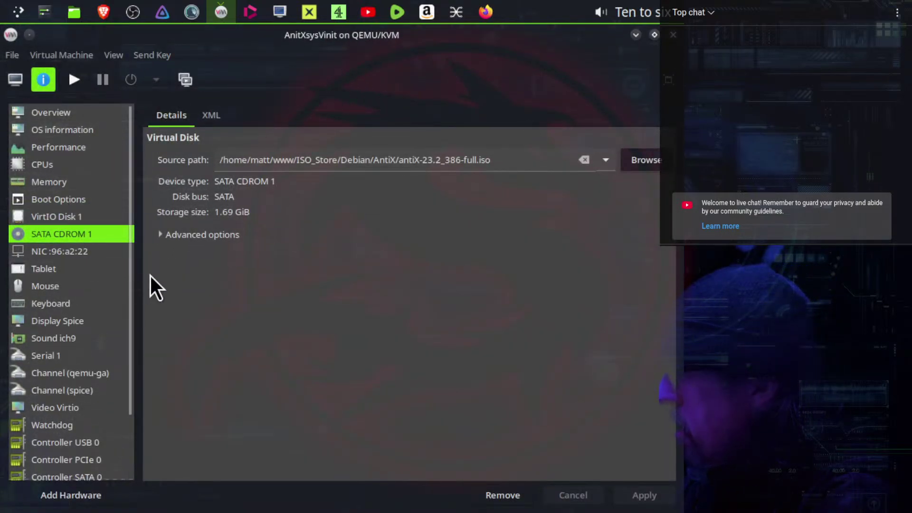
pyautogui.click(59, 115)
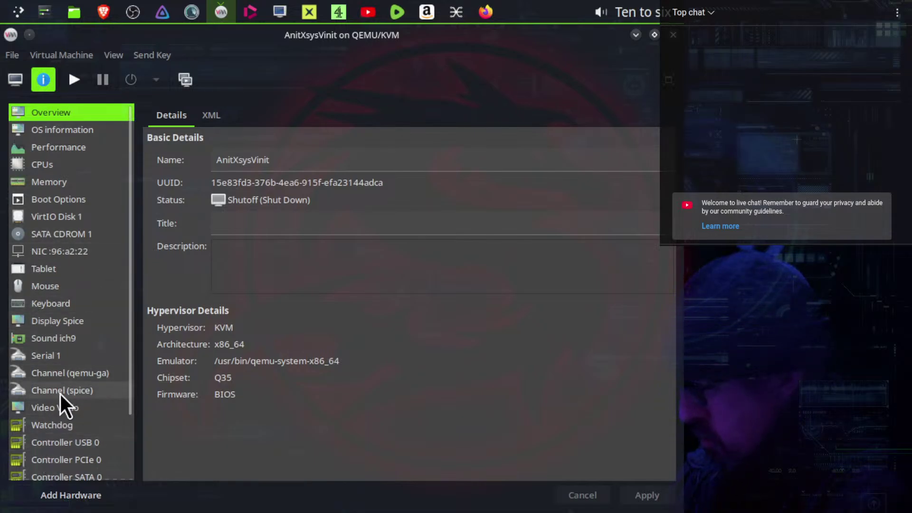
pyautogui.click(45, 248)
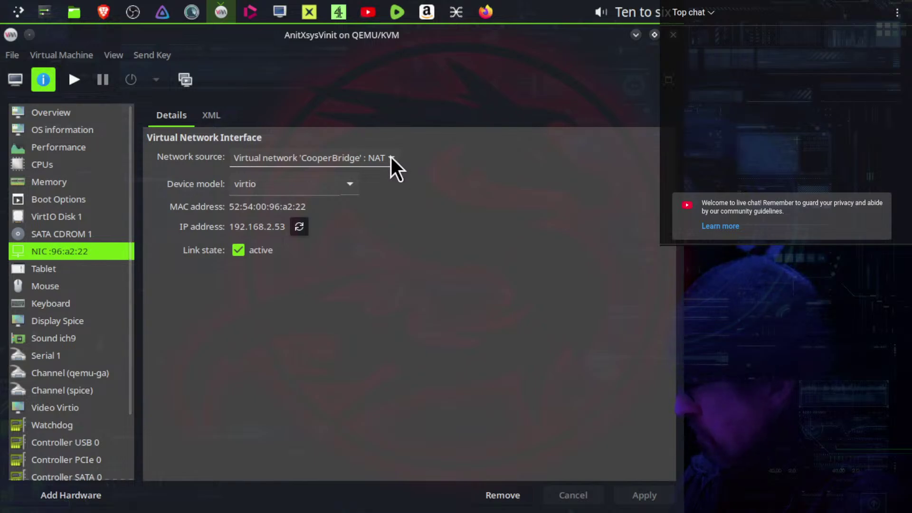
pyautogui.click(349, 184)
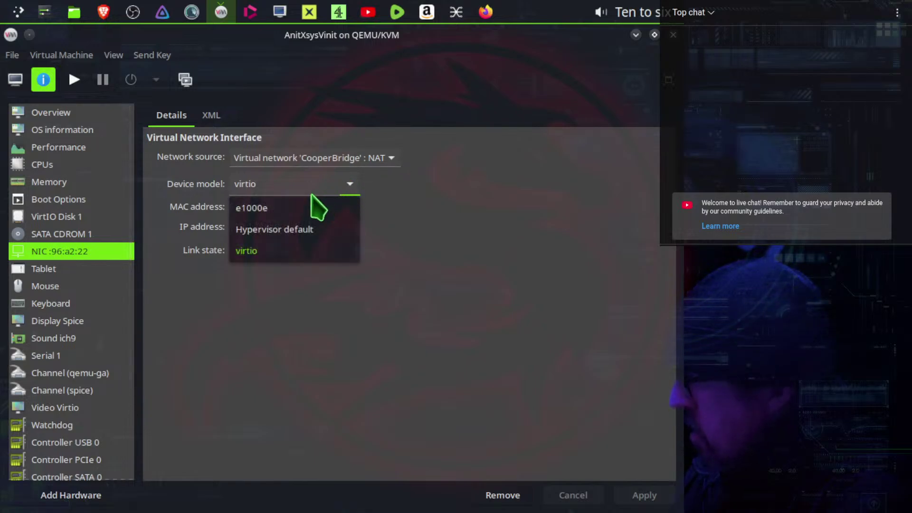
pyautogui.click(276, 222)
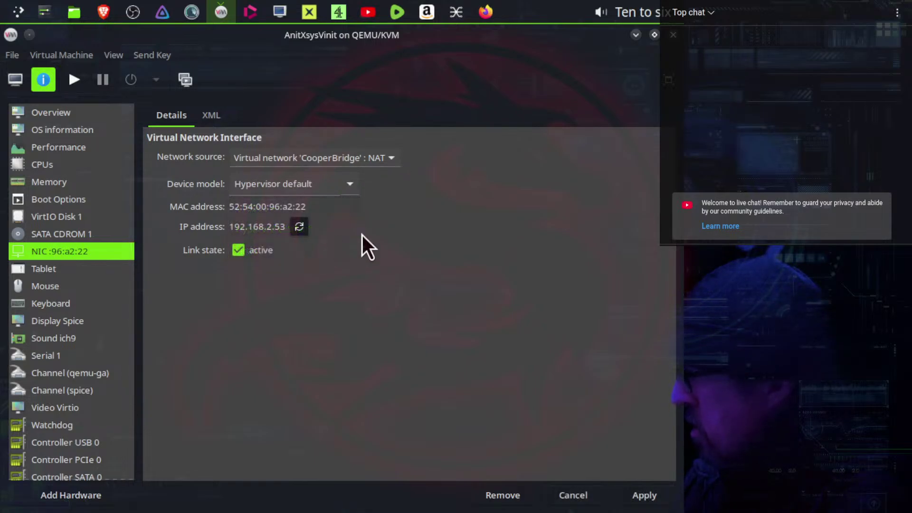
pyautogui.click(654, 496)
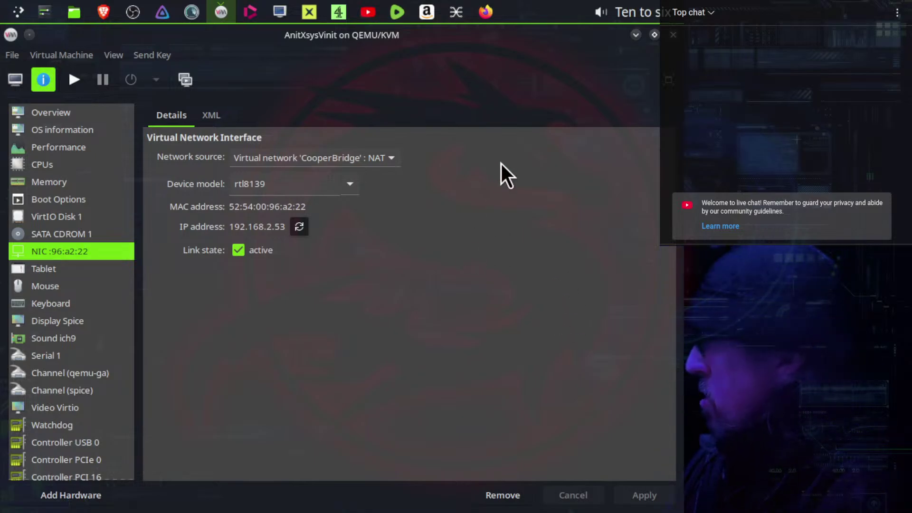
# Start the AnitXsysVinit machine, connect Remote Viewer to spice://localhost:5900 with the SPICE password and show its display full screen.
pyautogui.click(75, 78)
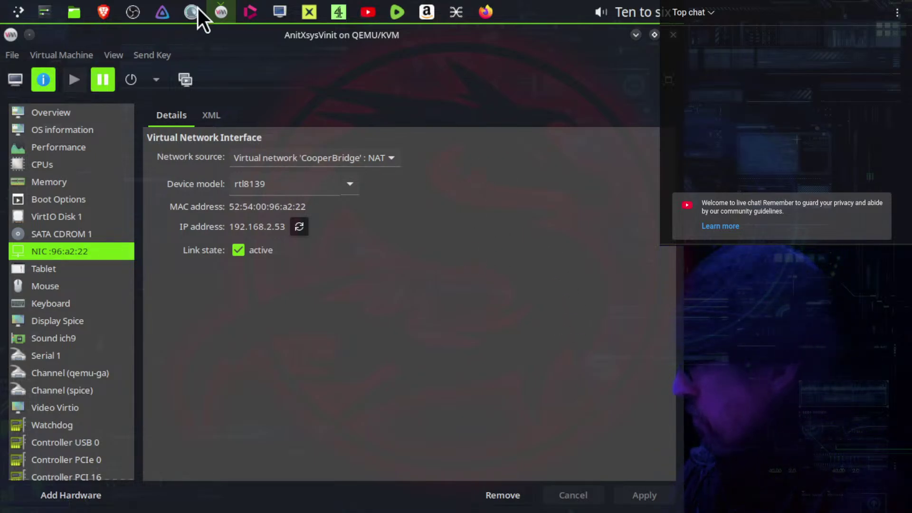
pyautogui.click(280, 12)
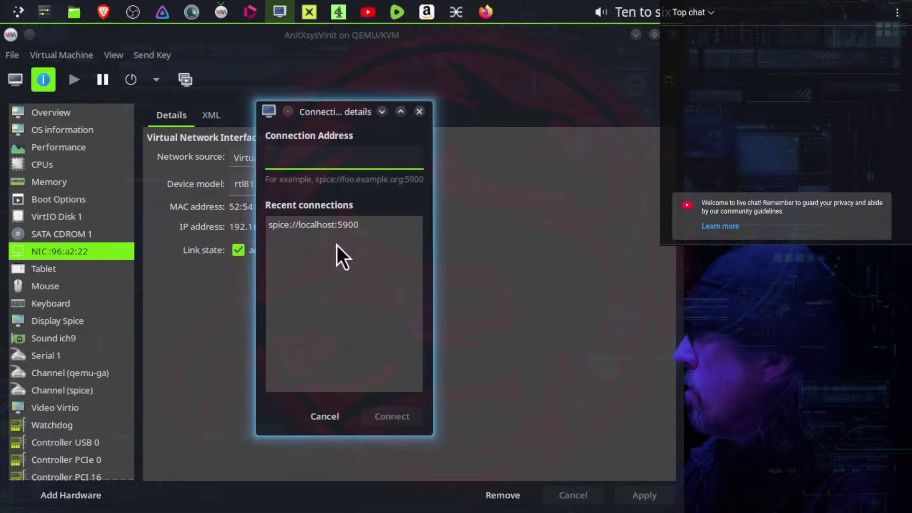
pyautogui.doubleClick(320, 225)
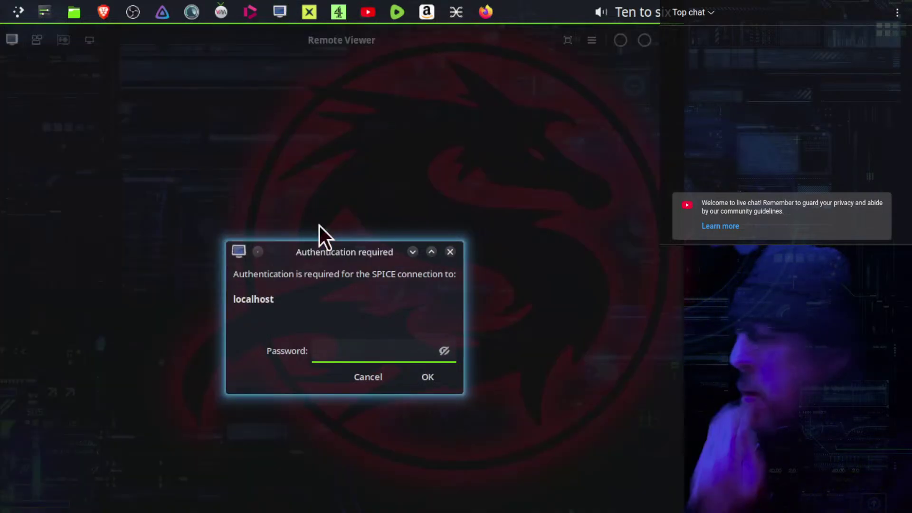
pyautogui.write('********')
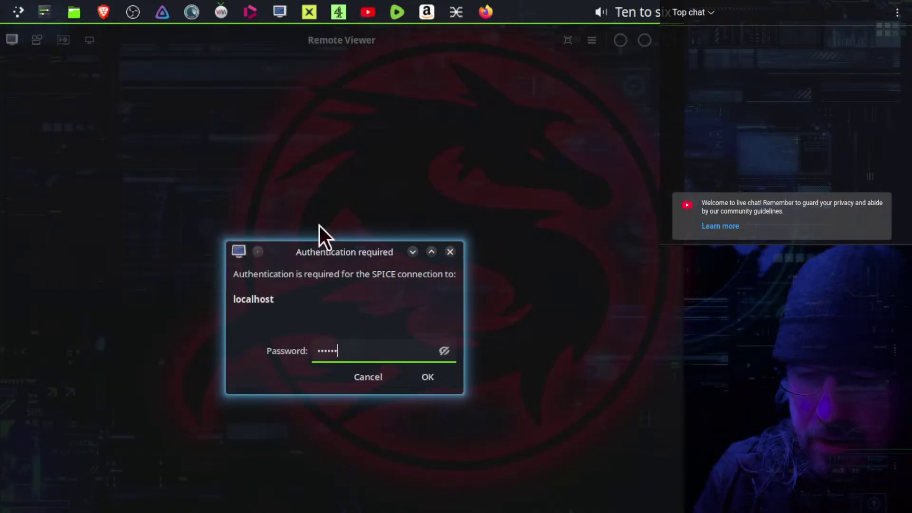
pyautogui.press('Return')
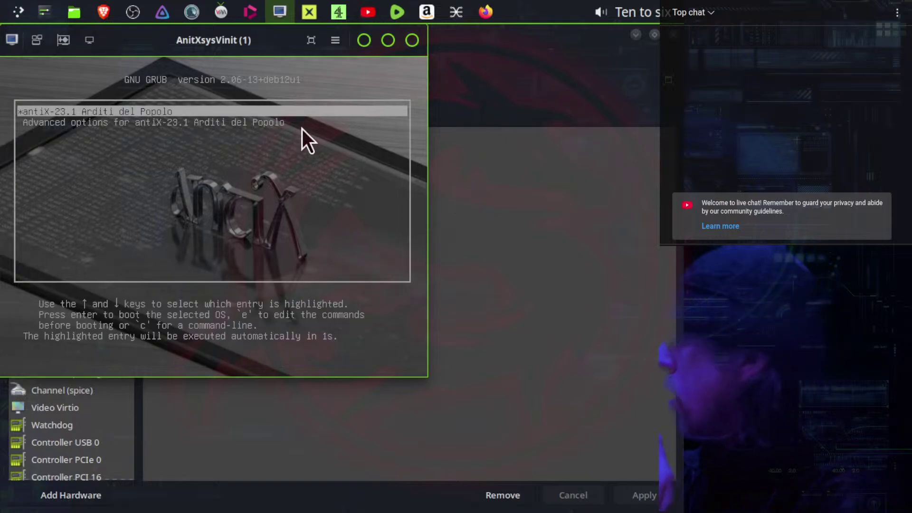
pyautogui.click(310, 38)
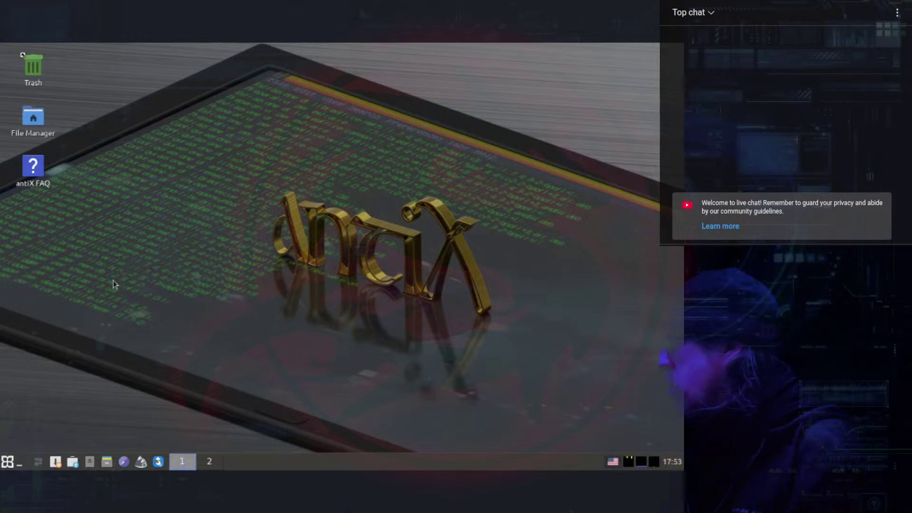
# Check the virtual machine's network addresses with ip a in a terminal and close the terminal.
pyautogui.click(13, 465)
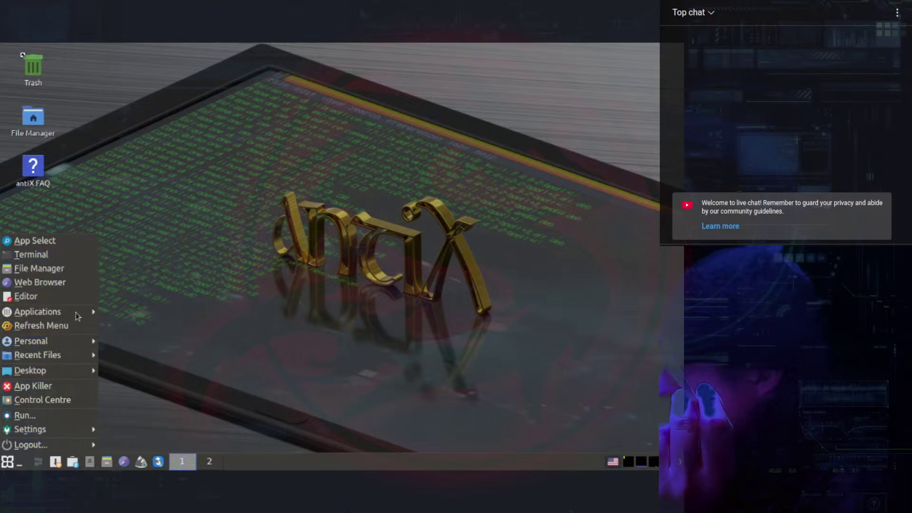
pyautogui.moveTo(38, 318)
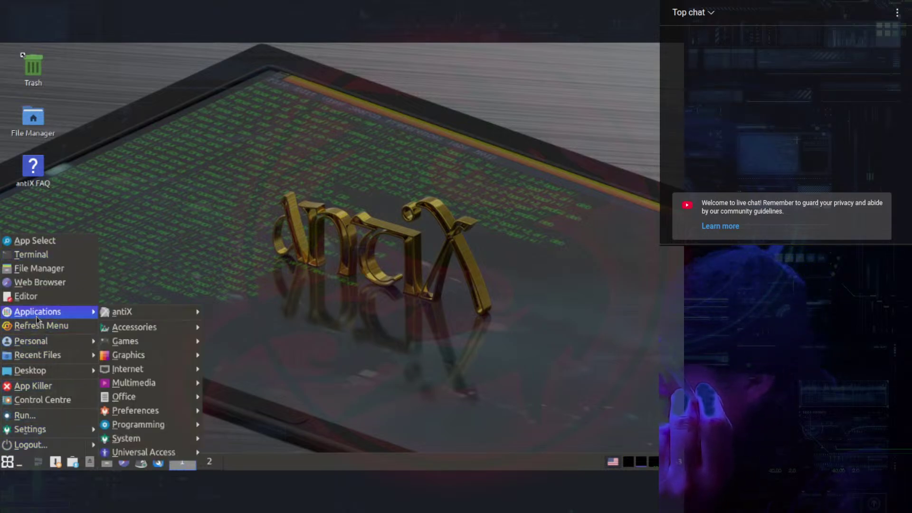
pyautogui.click(48, 254)
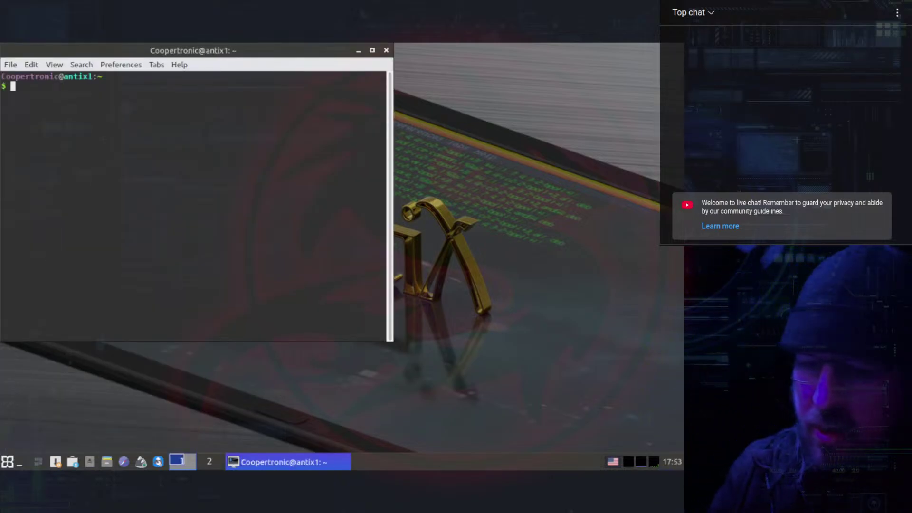
pyautogui.write('ip')
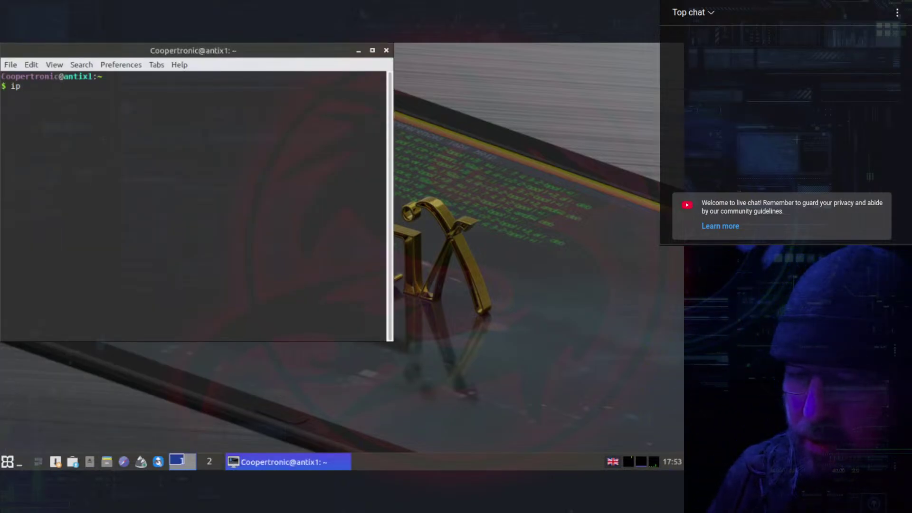
pyautogui.write(' a')
pyautogui.press('Return')
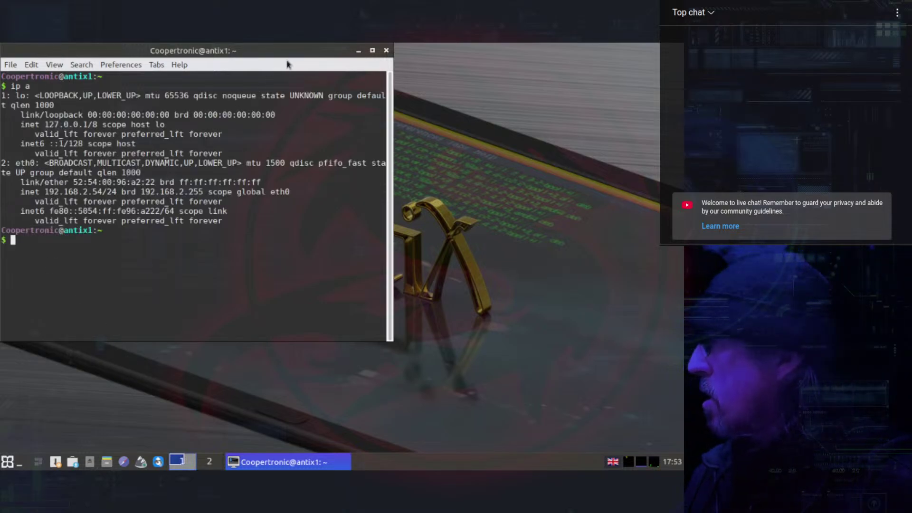
pyautogui.click(388, 50)
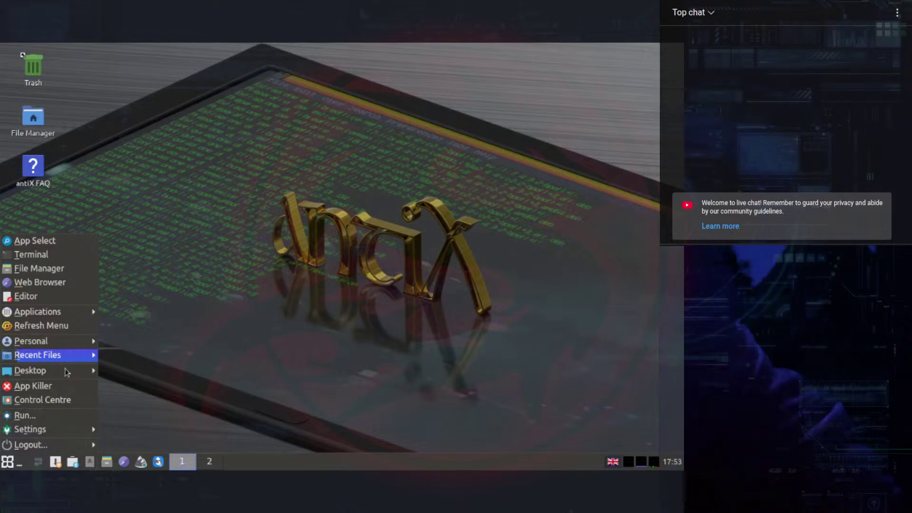
# Open the antiX Control Centre and launch Set Screen Resolution (ARandR) from its session tools.
pyautogui.click(216, 253)
pyautogui.rightClick(217, 253)
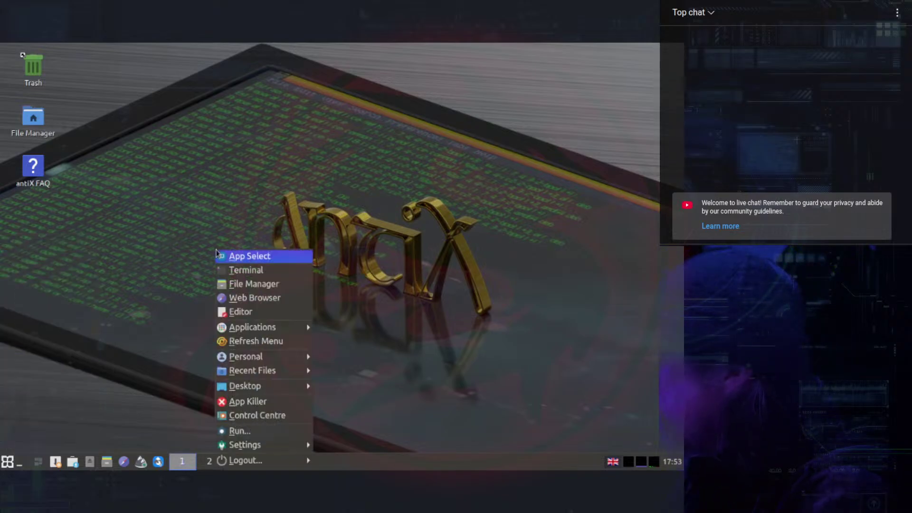
pyautogui.click(149, 179)
pyautogui.click(8, 461)
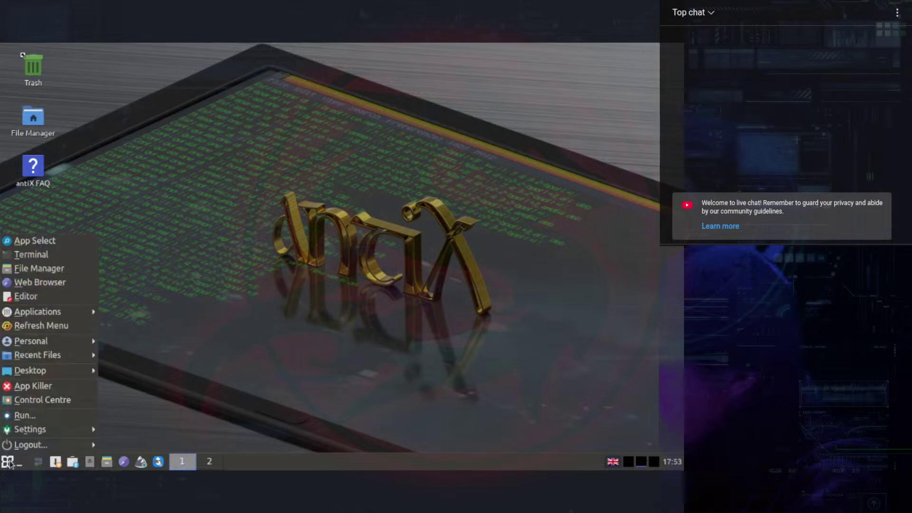
pyautogui.click(113, 332)
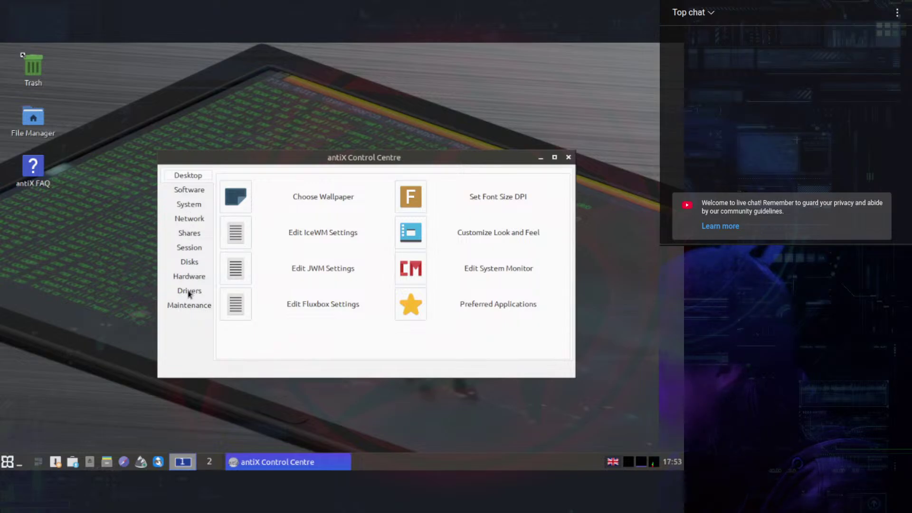
pyautogui.click(187, 248)
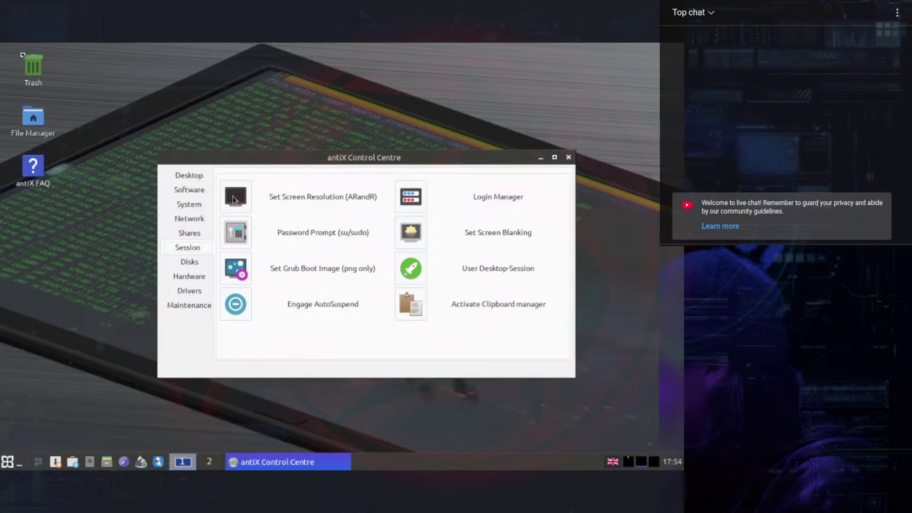
pyautogui.click(235, 197)
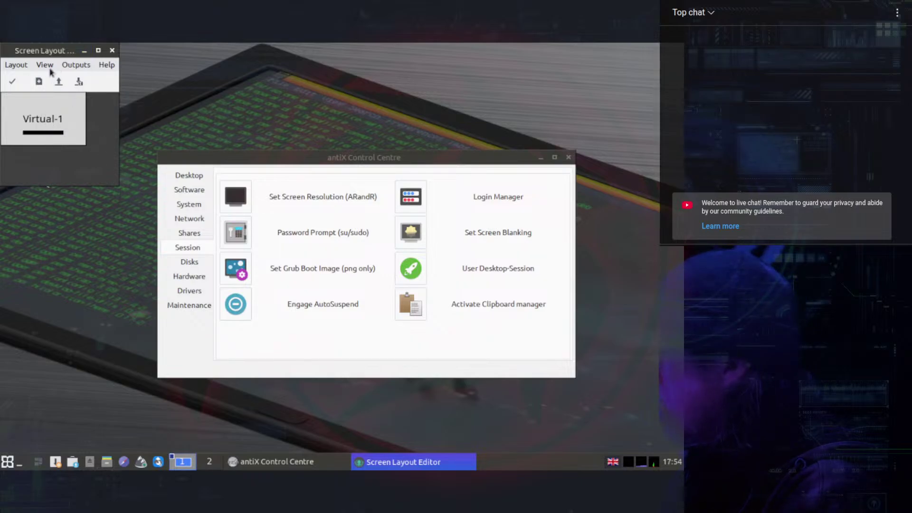
# Set the Virtual-1 output's resolution to 1280x768 and apply the layout.
pyautogui.click(21, 71)
pyautogui.moveTo(51, 72)
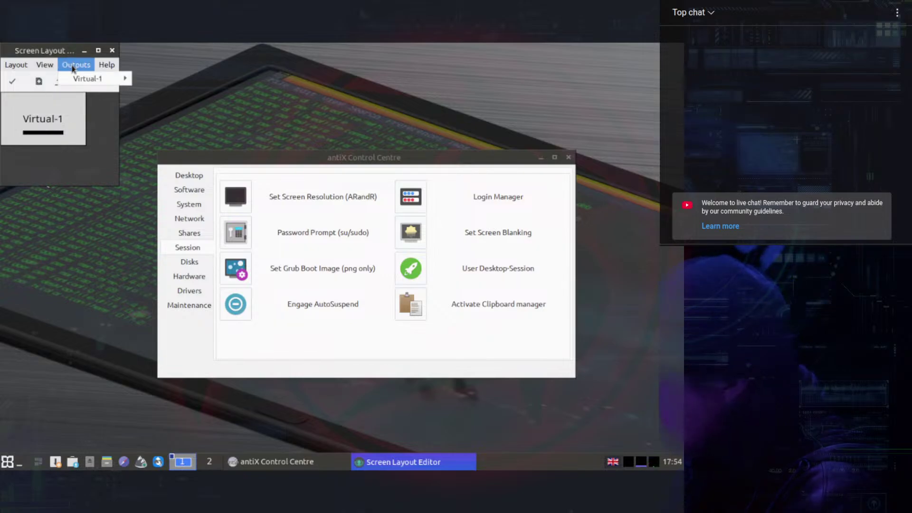
pyautogui.moveTo(93, 83)
pyautogui.moveTo(194, 112)
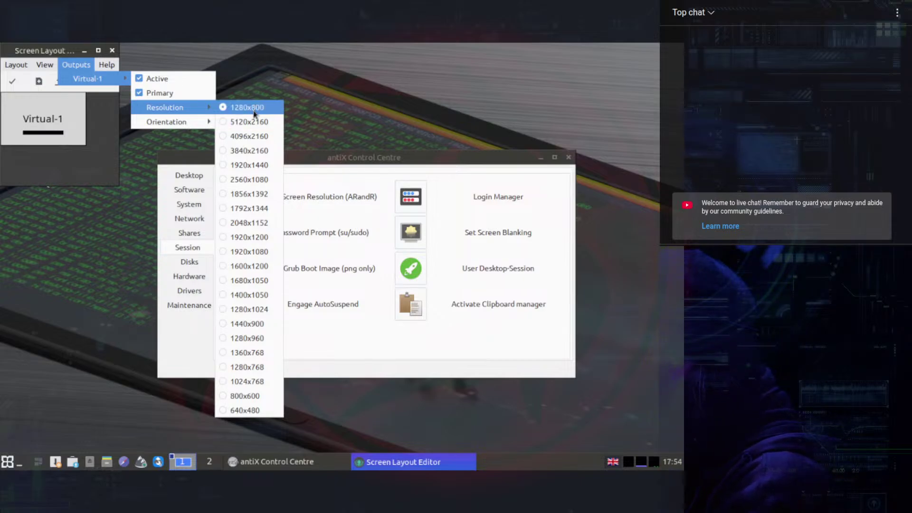
pyautogui.click(246, 368)
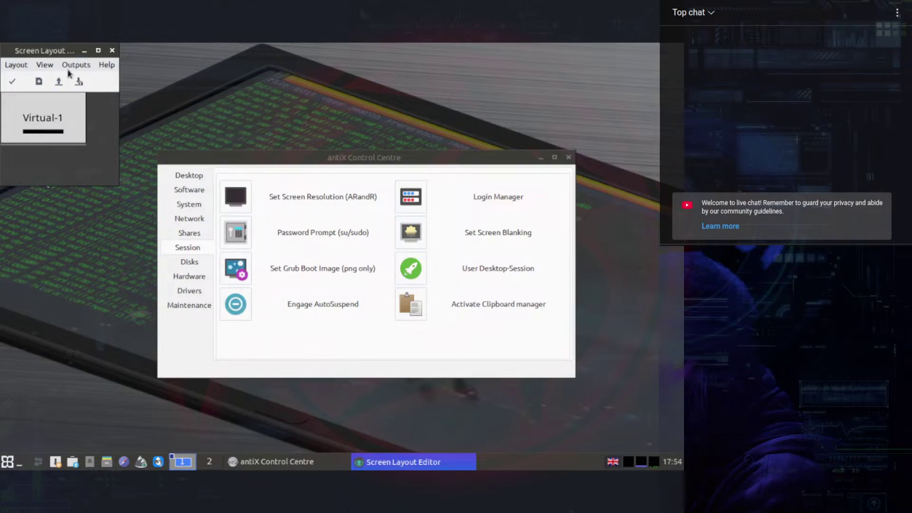
pyautogui.click(13, 82)
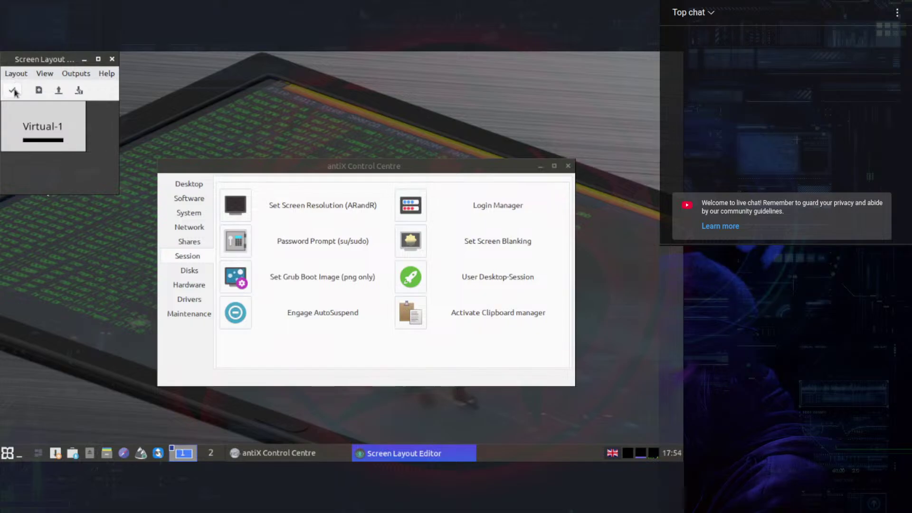
# Set the Virtual-1 output's resolution to 1024x768 and apply the layout.
pyautogui.click(74, 75)
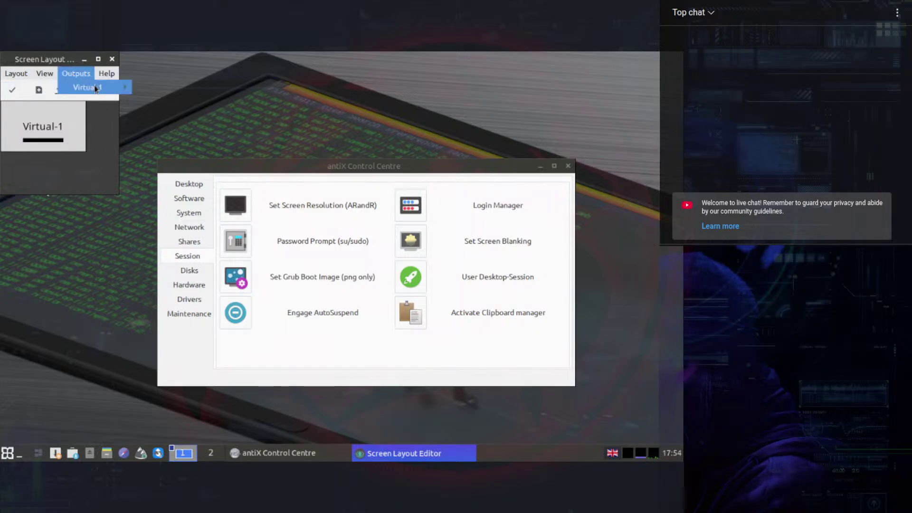
pyautogui.moveTo(86, 87)
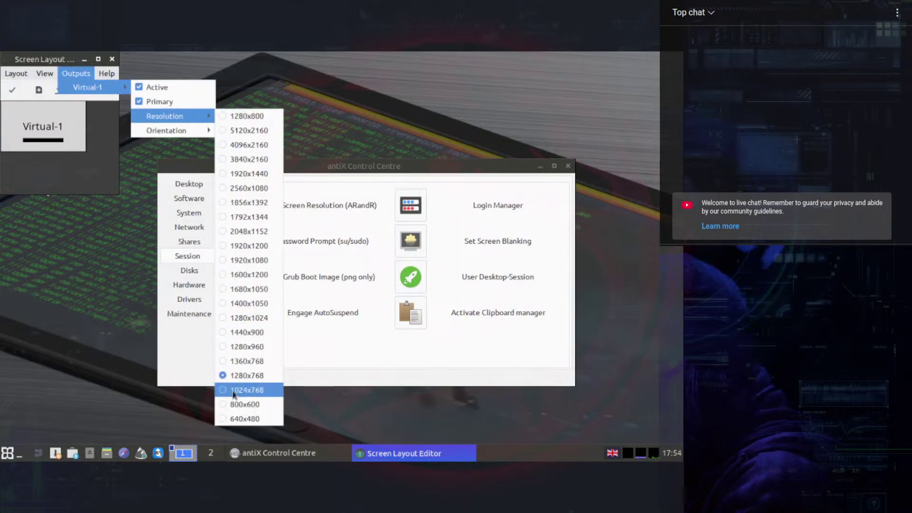
pyautogui.click(251, 391)
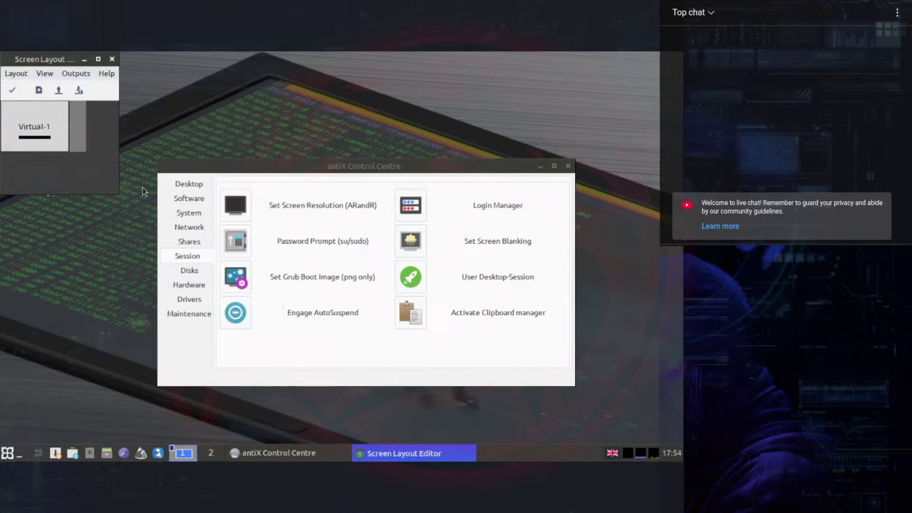
pyautogui.click(12, 90)
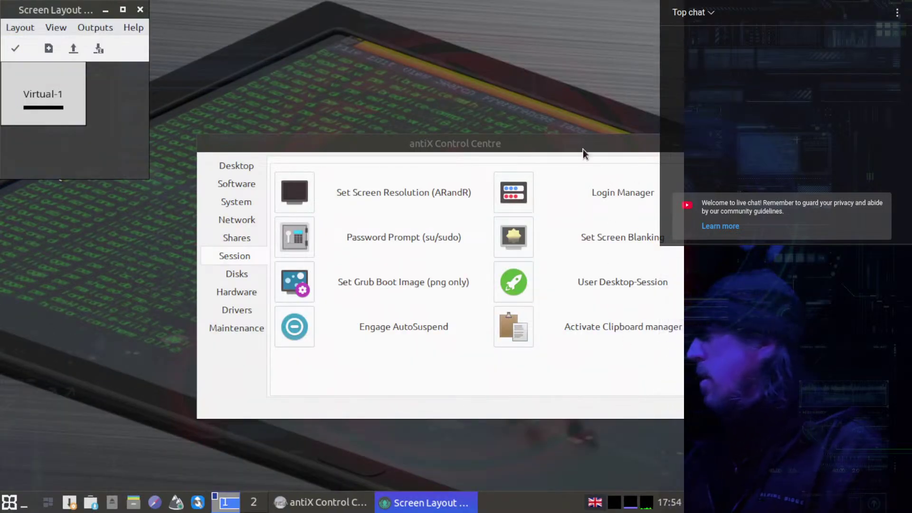
# Move the Control Centre window fully into view, launch antiX Updater from its software tools and authorise it with the account password.
pyautogui.moveTo(583, 149); pyautogui.dragTo(469, 94)
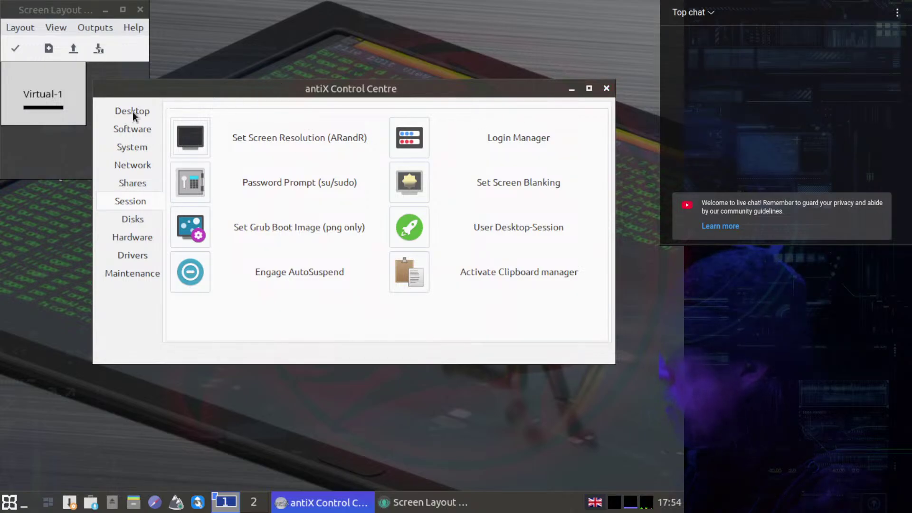
pyautogui.click(132, 133)
pyautogui.click(190, 139)
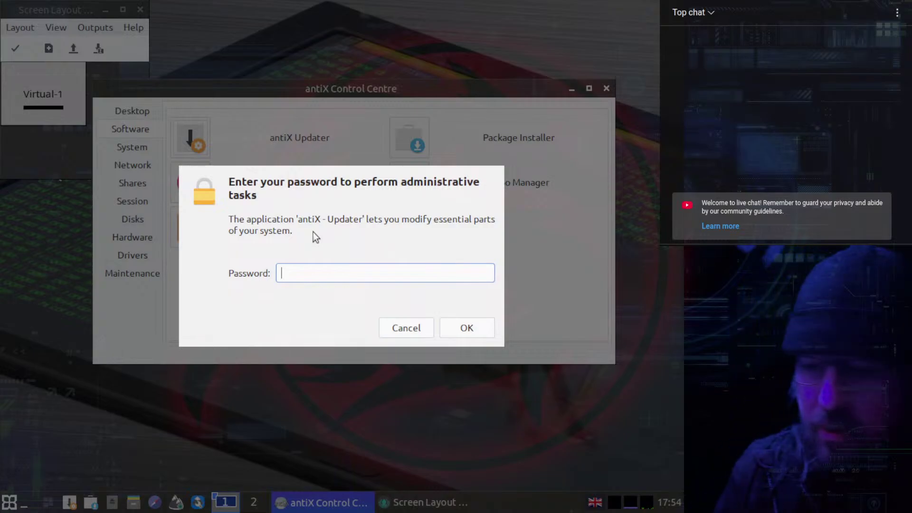
pyautogui.write('******')
pyautogui.press('Return')
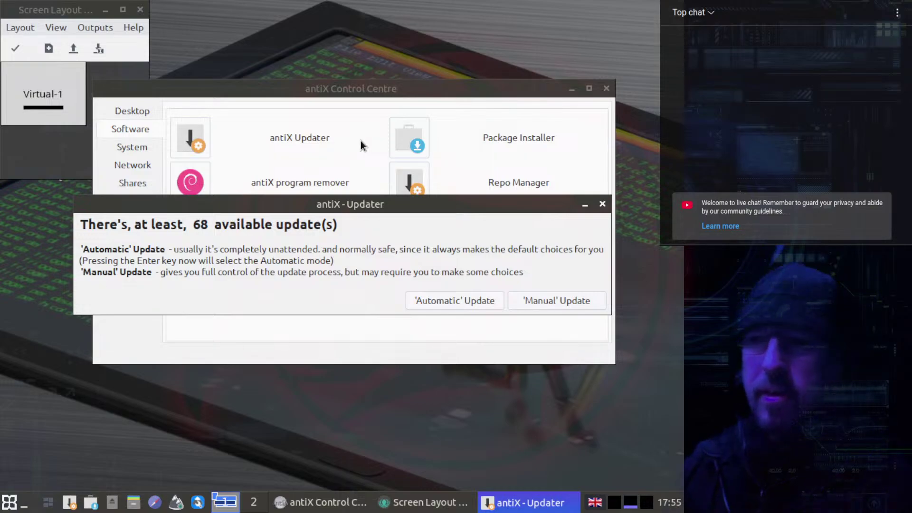
# Start the 'Automatic' update of the system and close the Screen Layout Editor while it runs.
pyautogui.moveTo(286, 16)
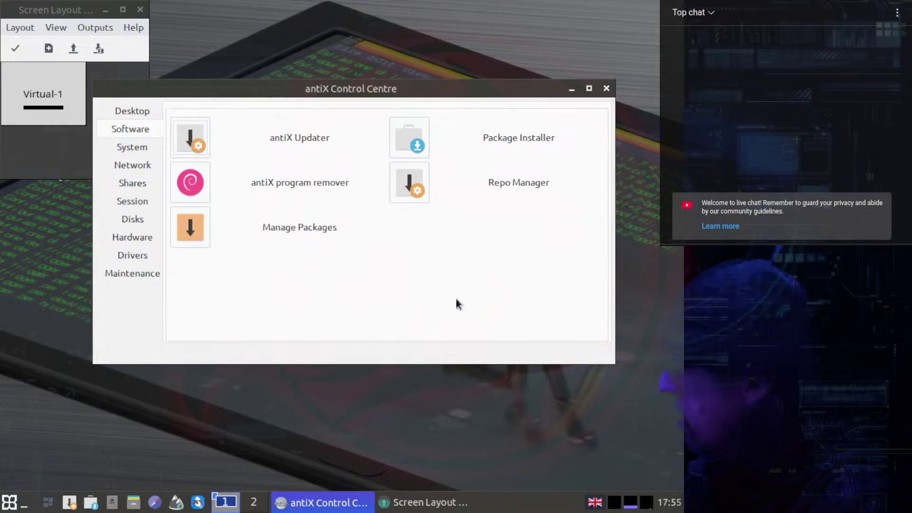
pyautogui.click(456, 301)
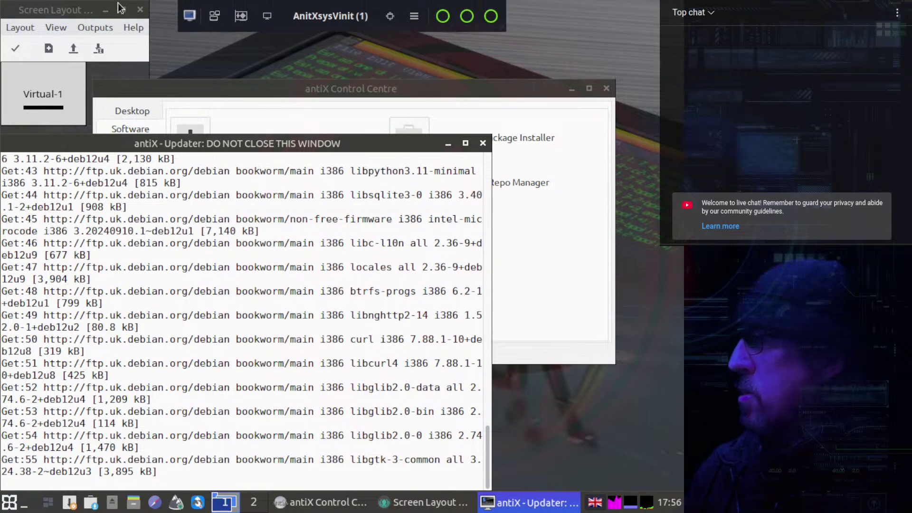
pyautogui.click(139, 10)
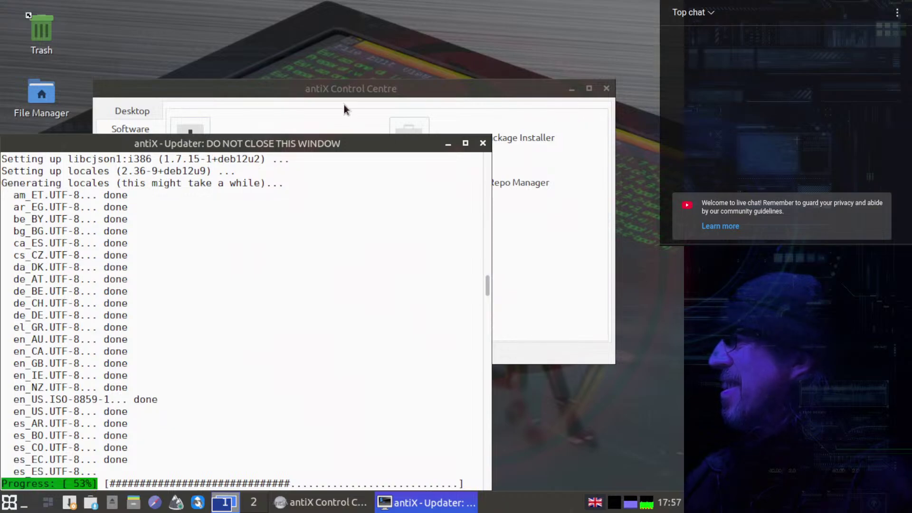
# Move the antiX Control Centre window up and to the left, in front of the running updater window.
pyautogui.click(341, 88)
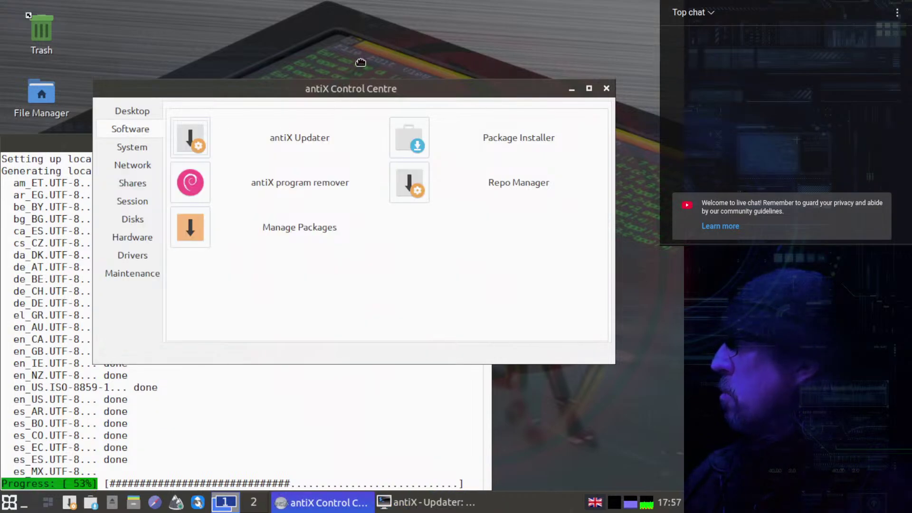
pyautogui.moveTo(341, 88); pyautogui.dragTo(372, 46)
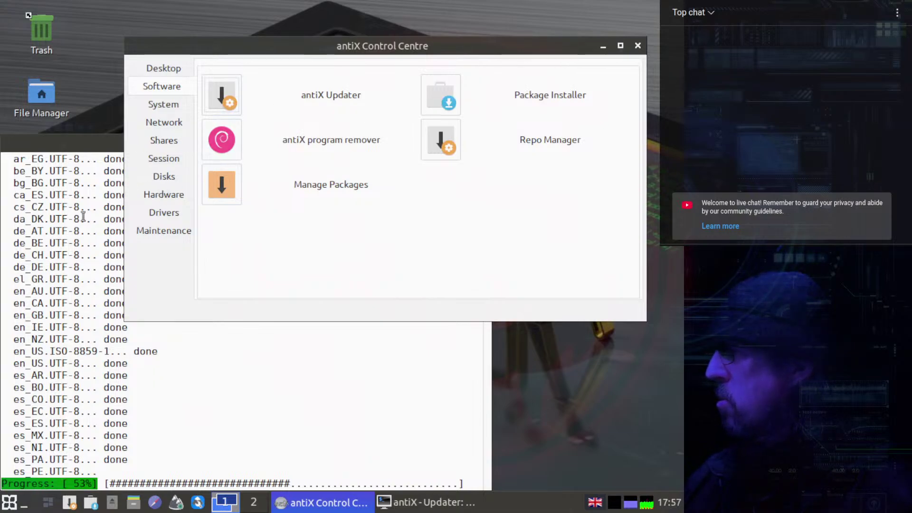
pyautogui.click(67, 144)
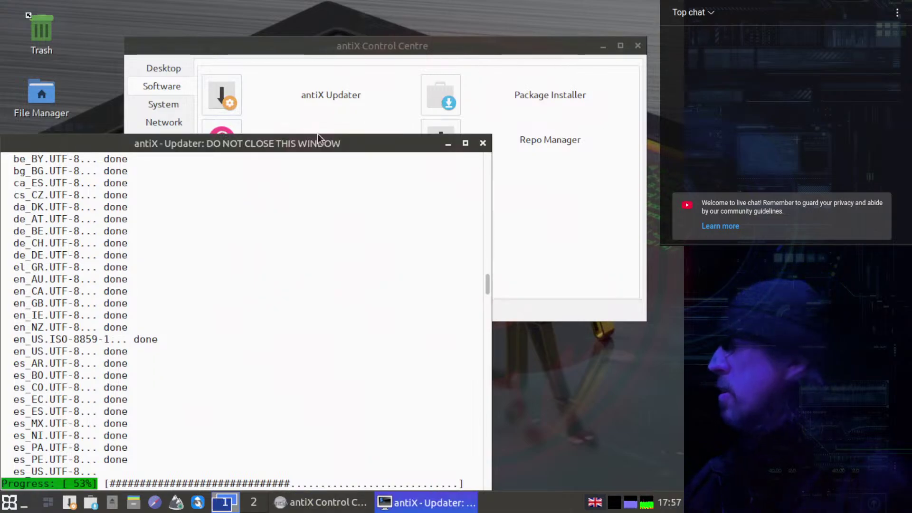
pyautogui.moveTo(501, 45); pyautogui.dragTo(322, 39)
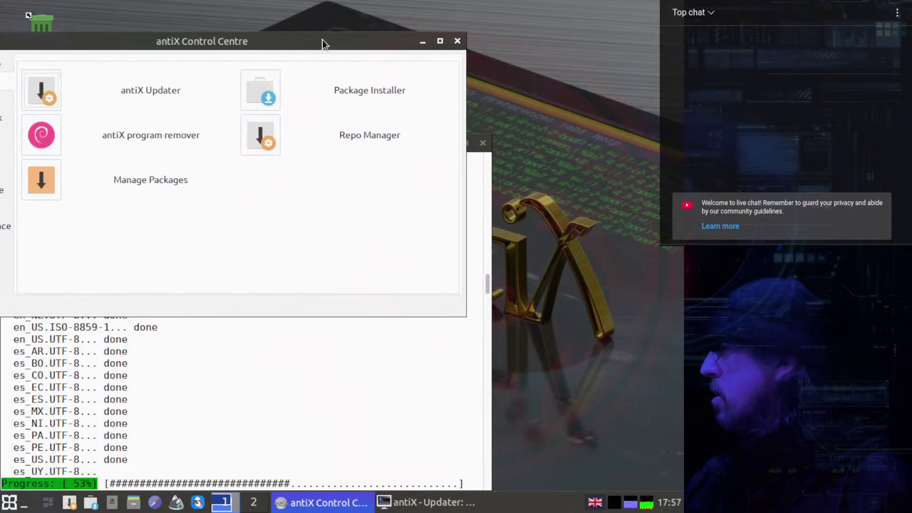
pyautogui.click(591, 243)
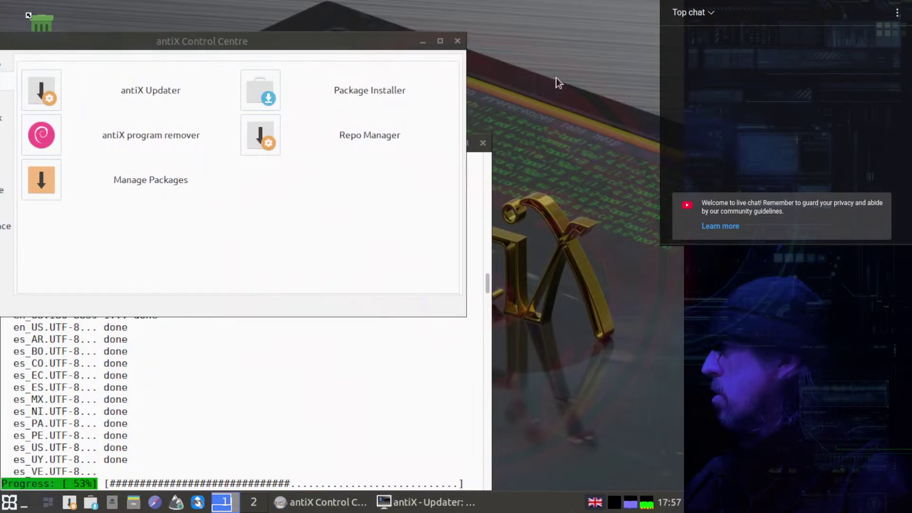
pyautogui.rightClick(537, 50)
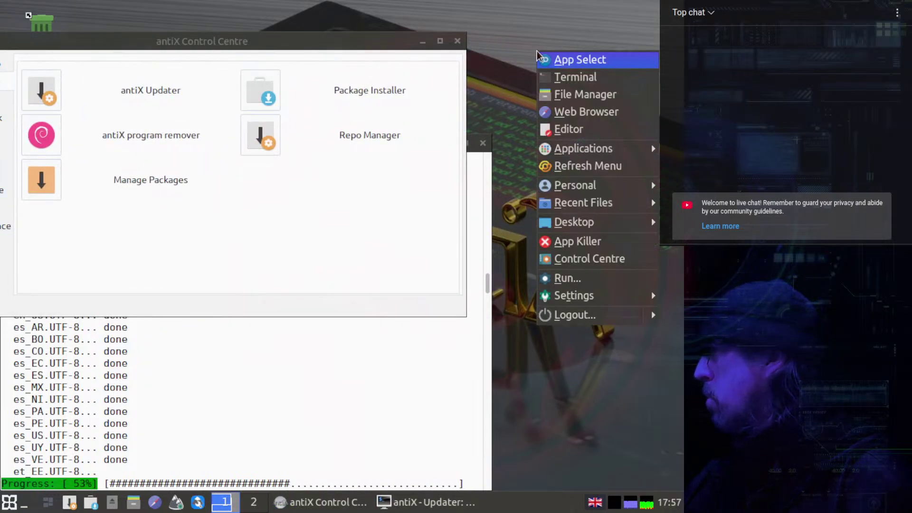
pyautogui.click(504, 39)
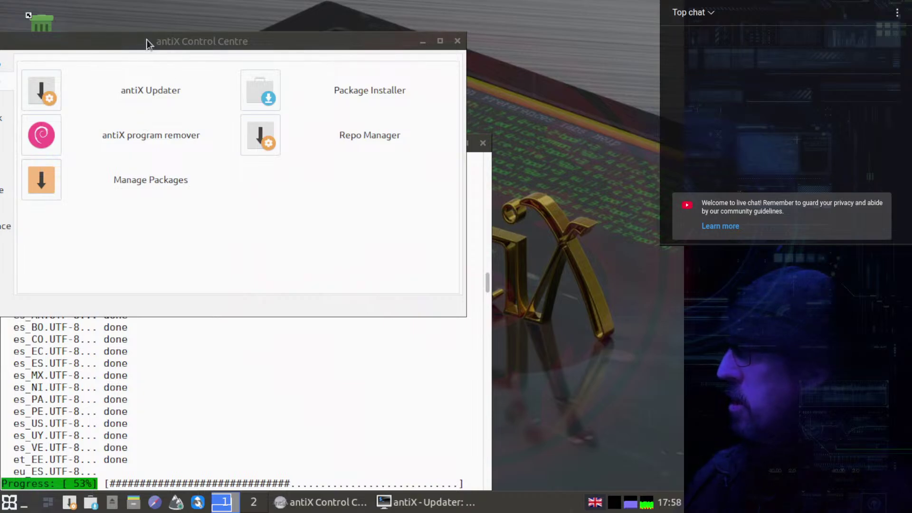
# Move the Control Centre fully into view, launch Set Screen Resolution (ARandR) from the session tools and place its window over the Control Centre.
pyautogui.moveTo(147, 40); pyautogui.dragTo(170, 53)
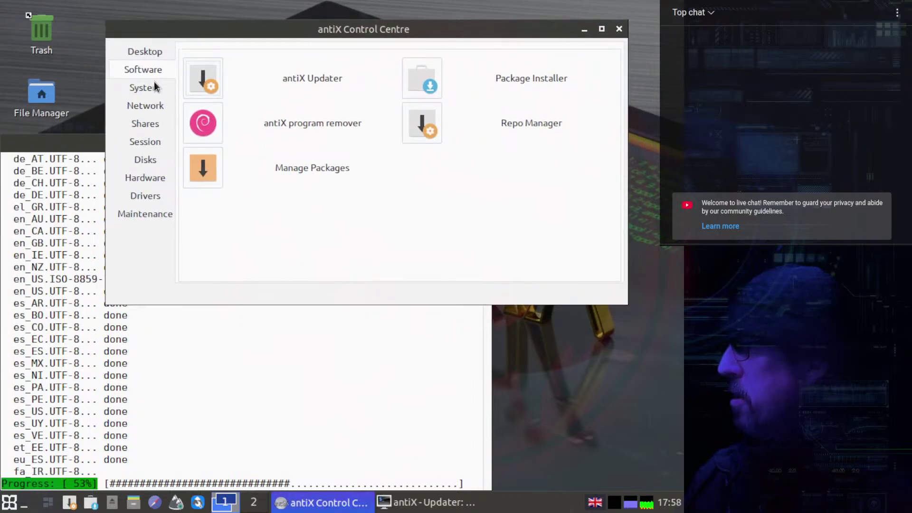
pyautogui.click(137, 142)
pyautogui.click(201, 78)
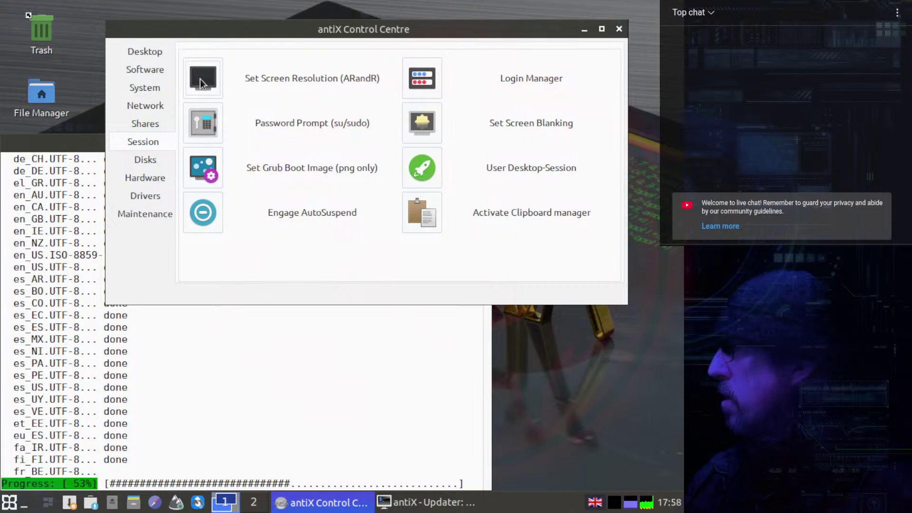
pyautogui.moveTo(552, 319); pyautogui.dragTo(285, 155)
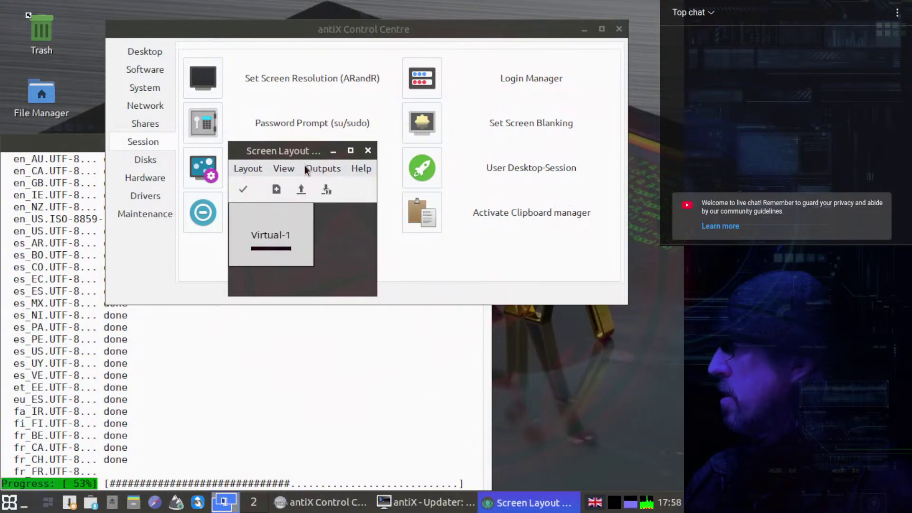
# Set the Virtual-1 output's resolution to 1280x800 and apply the layout.
pyautogui.click(283, 168)
pyautogui.moveTo(334, 176)
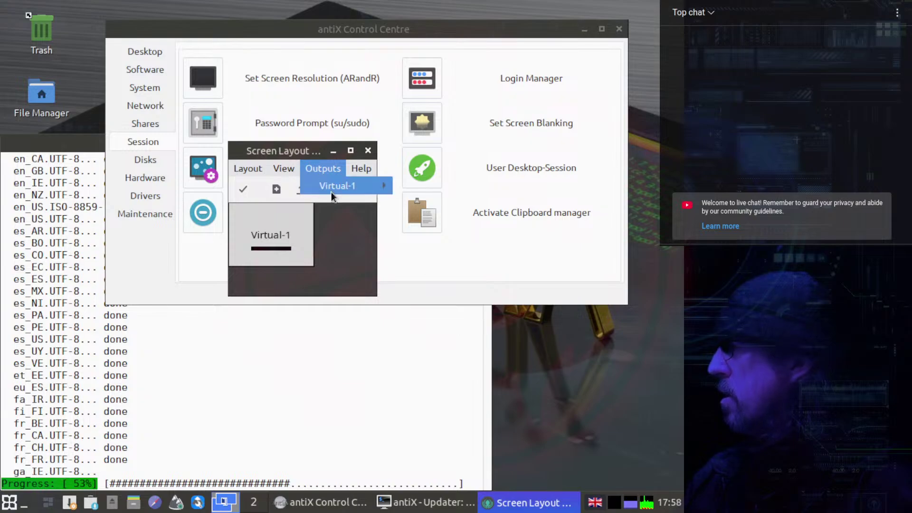
pyautogui.moveTo(432, 227)
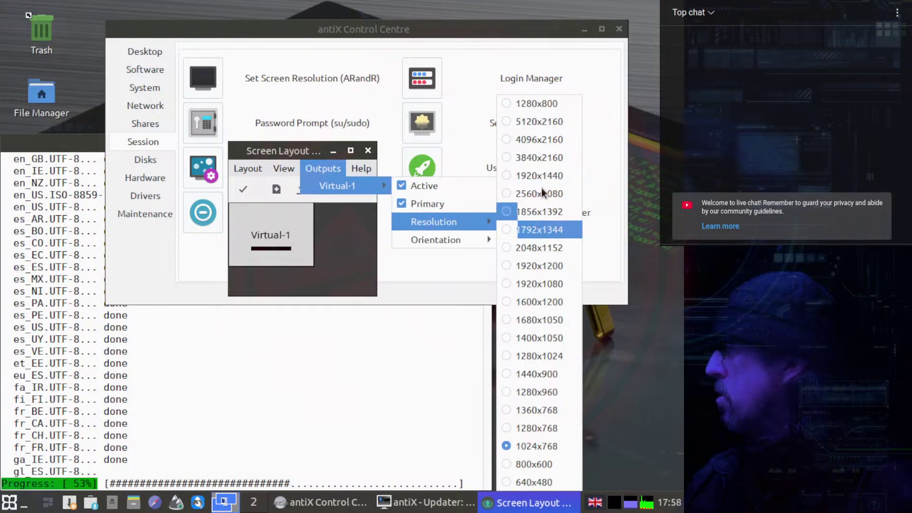
pyautogui.click(532, 108)
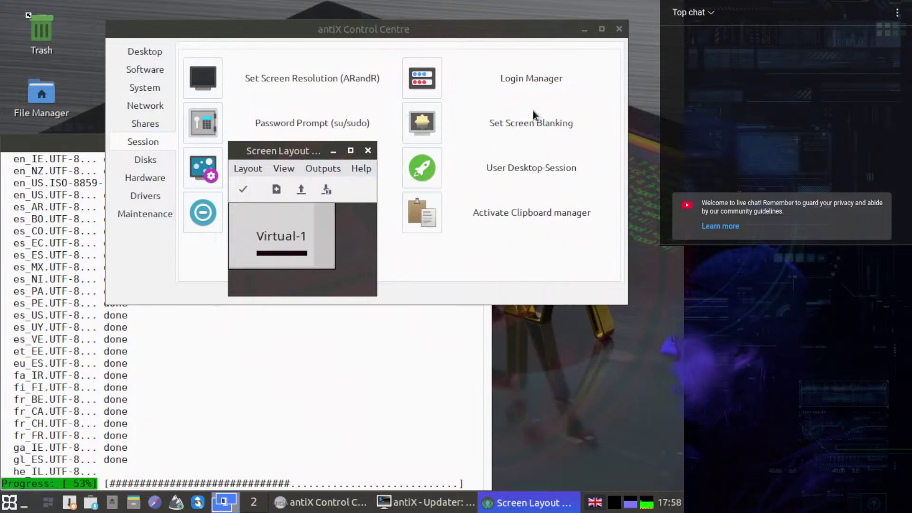
pyautogui.click(244, 190)
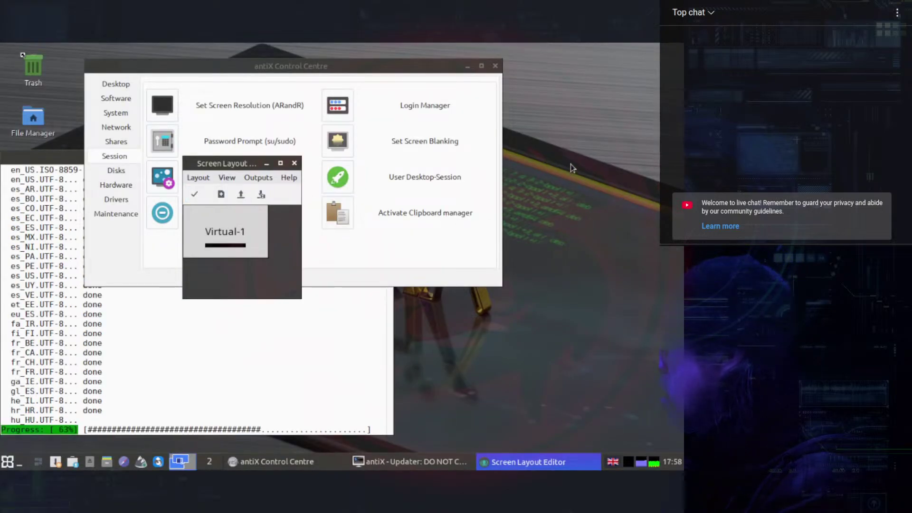
pyautogui.rightClick(555, 113)
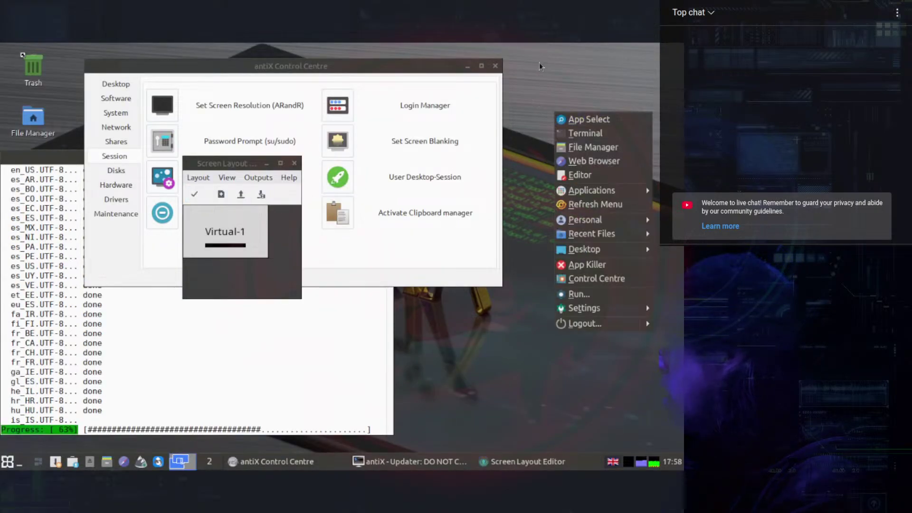
pyautogui.click(640, 102)
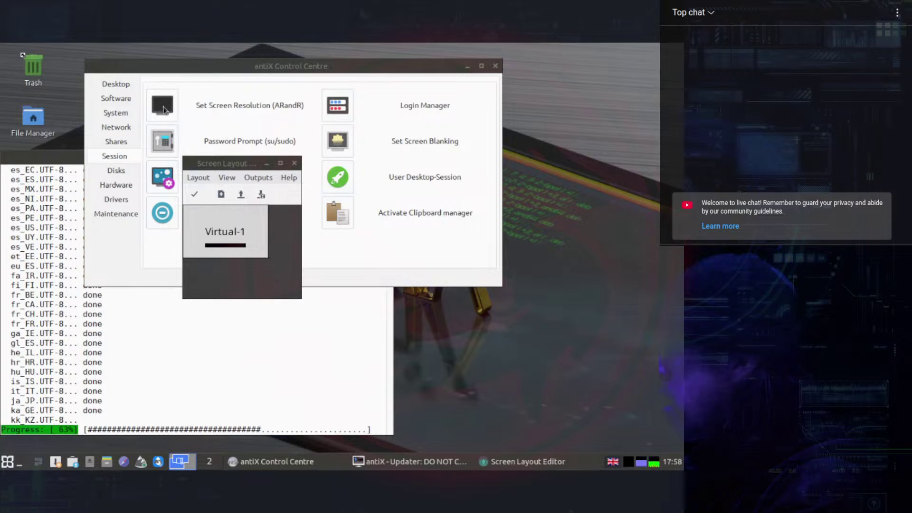
# Change the Virtual-1 output's resolution to 1280x768 and apply the layout.
pyautogui.click(259, 178)
pyautogui.moveTo(276, 191)
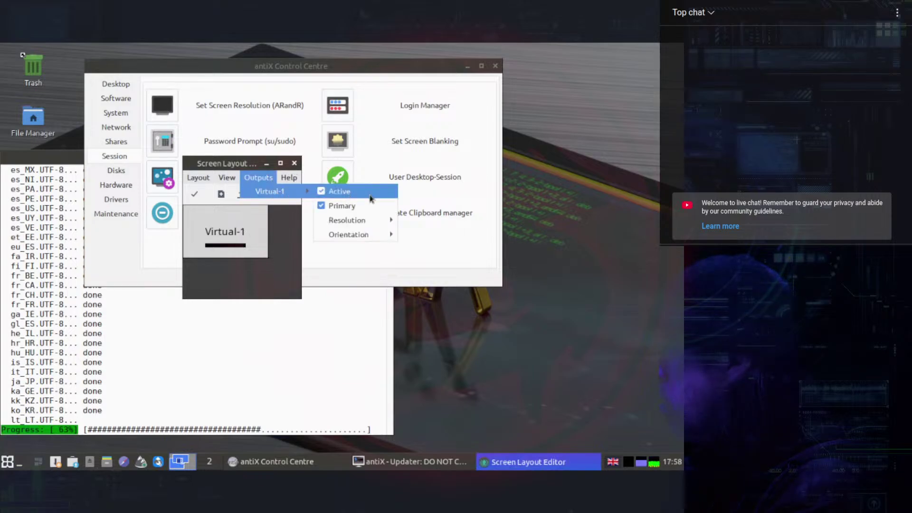
pyautogui.moveTo(351, 220)
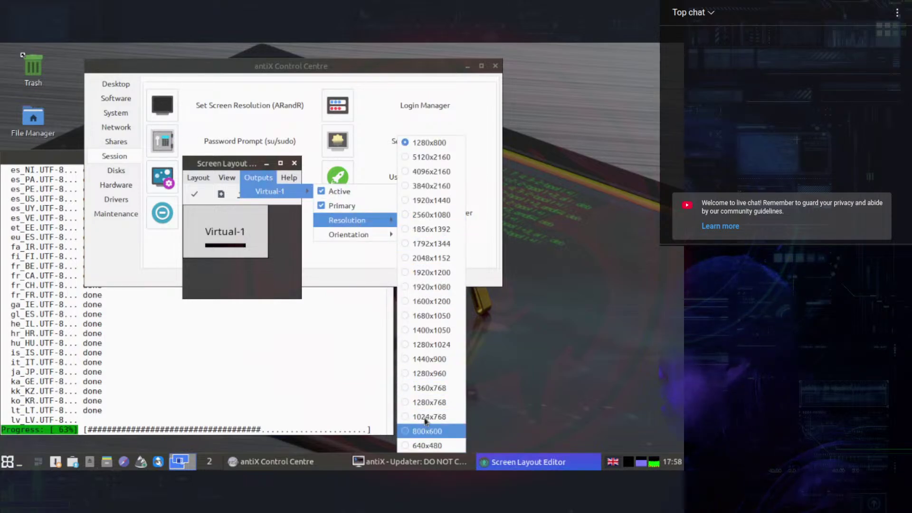
pyautogui.click(428, 403)
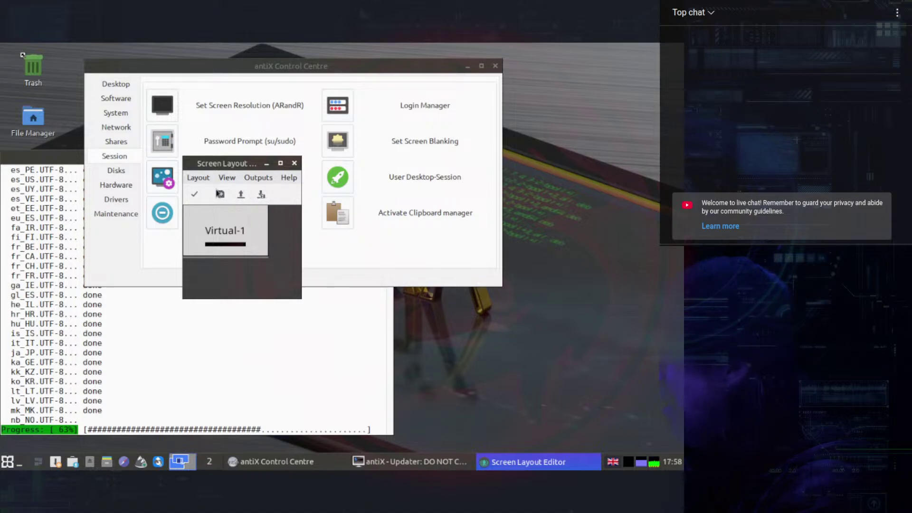
pyautogui.click(195, 194)
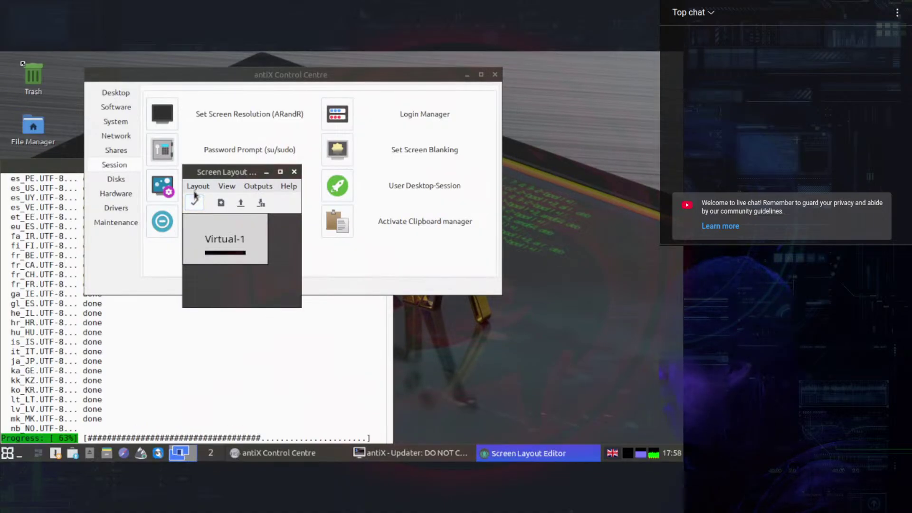
# Set the Virtual-1 output's resolution back to 1024x768, apply the layout and close the Screen Layout Editor.
pyautogui.click(267, 188)
pyautogui.moveTo(273, 200)
pyautogui.moveTo(358, 235)
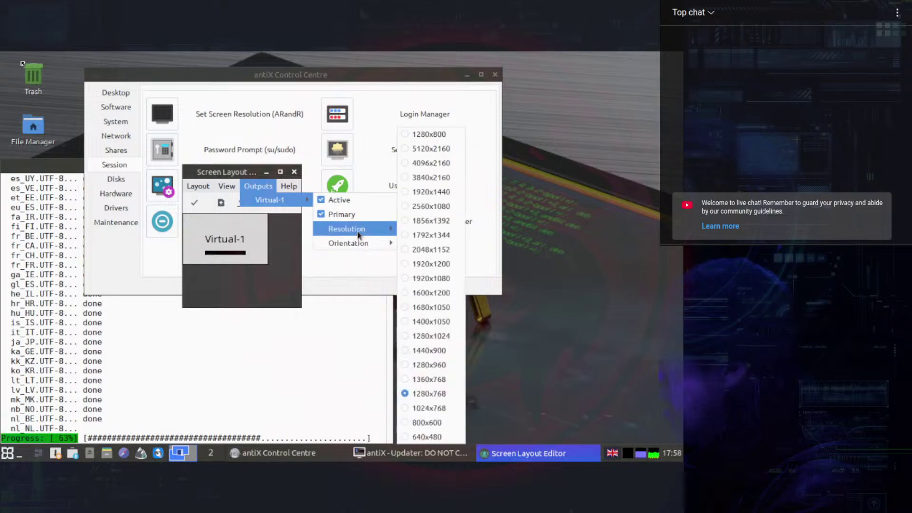
pyautogui.click(428, 410)
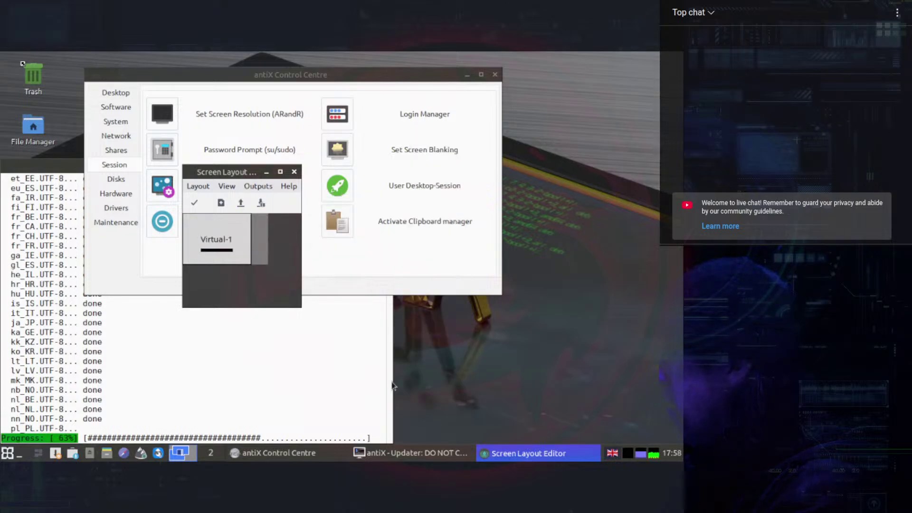
pyautogui.click(195, 204)
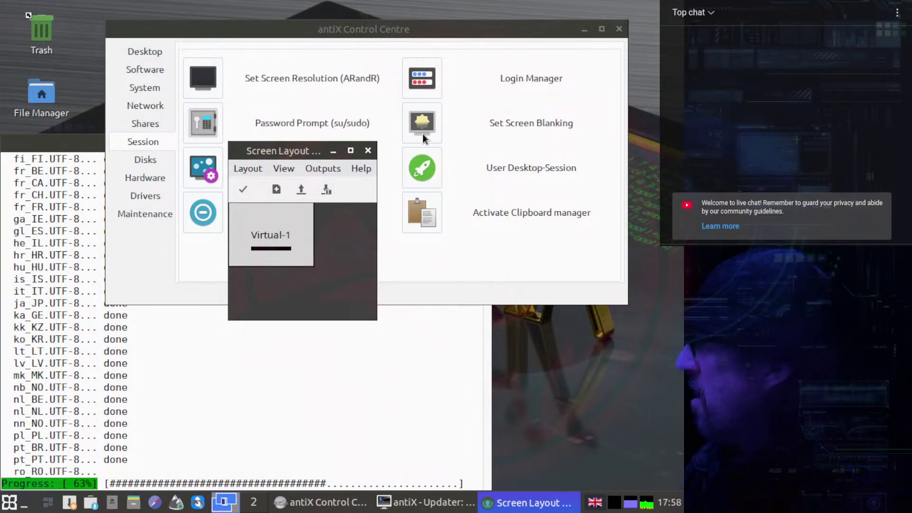
pyautogui.click(367, 151)
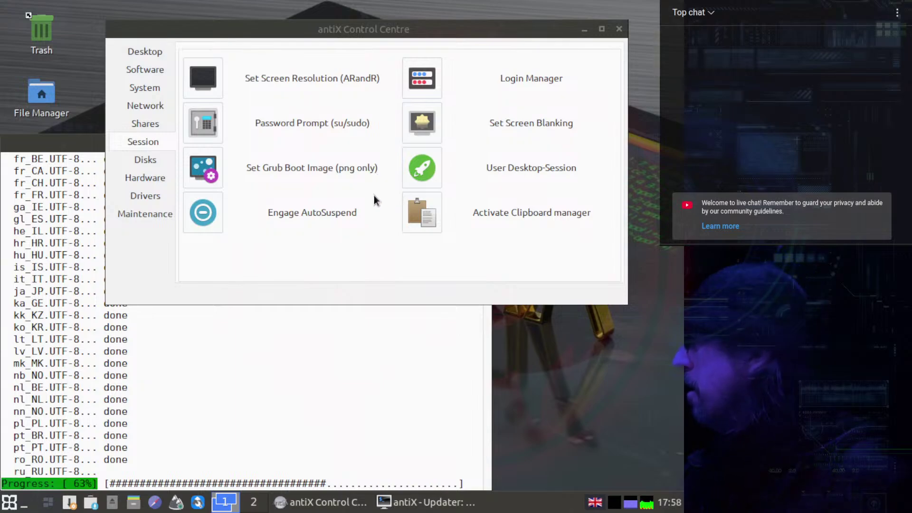
# Open the User Desktop-Session configuration files from the Control Centre and read through the startup script.
pyautogui.click(423, 171)
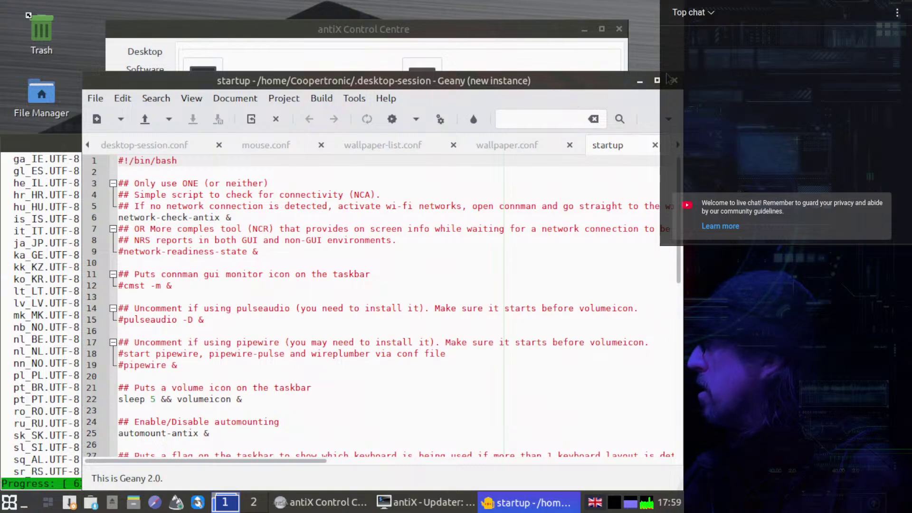
pyautogui.moveTo(459, 82); pyautogui.dragTo(418, 27)
pyautogui.scroll(-7, 399, 179)
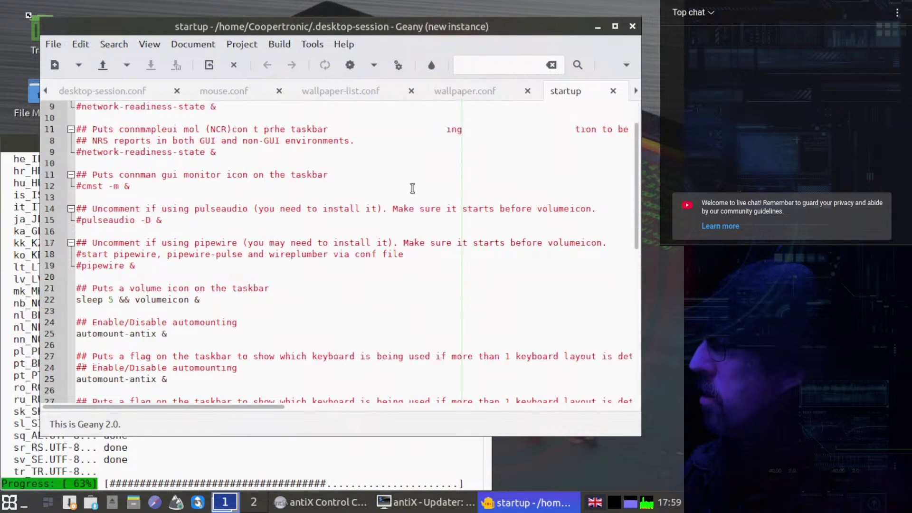
pyautogui.scroll(-5, 412, 189)
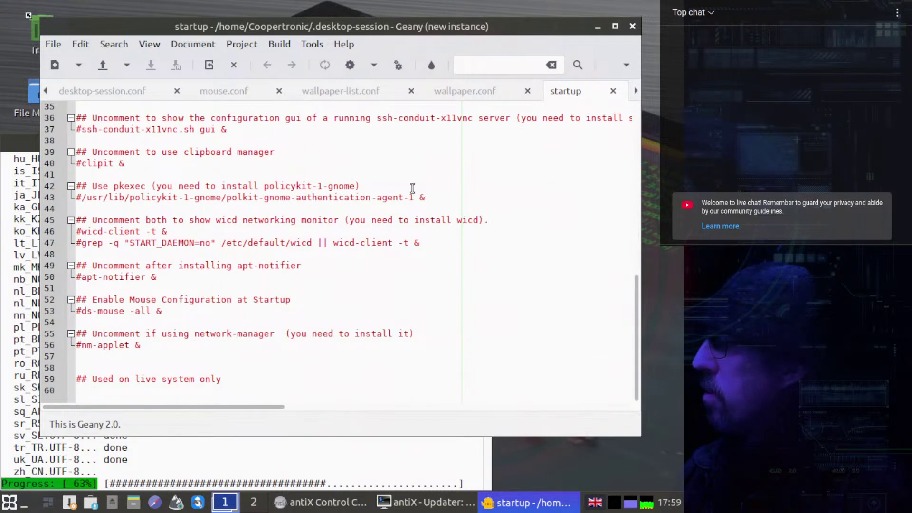
pyautogui.scroll(1, 412, 188)
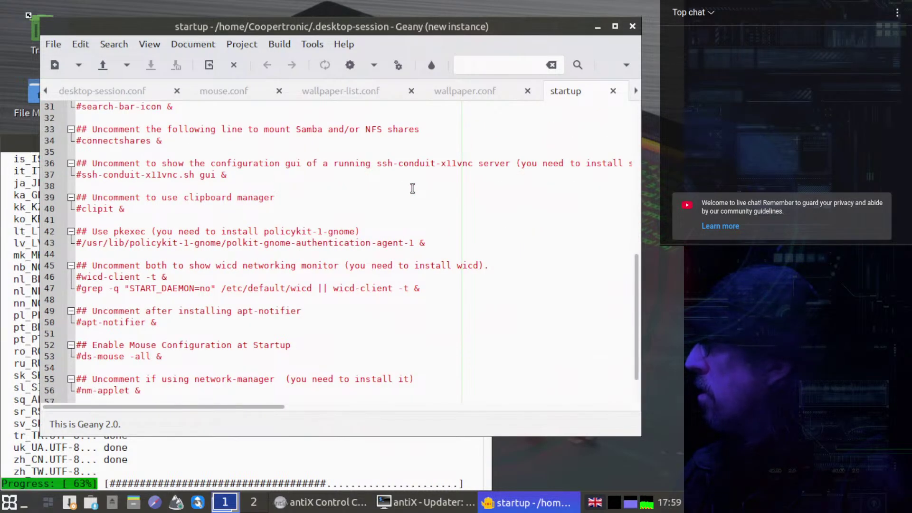
pyautogui.scroll(10, 413, 189)
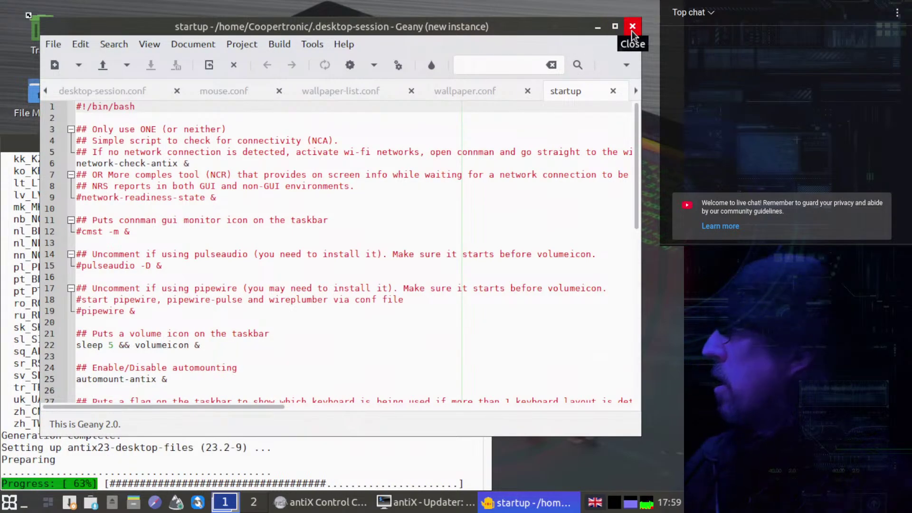
# Look through mouse.conf, wallpaper-list.conf, wallpaper.conf, startup and desktop-session.conf, and close Geany without editing them.
pyautogui.click(222, 92)
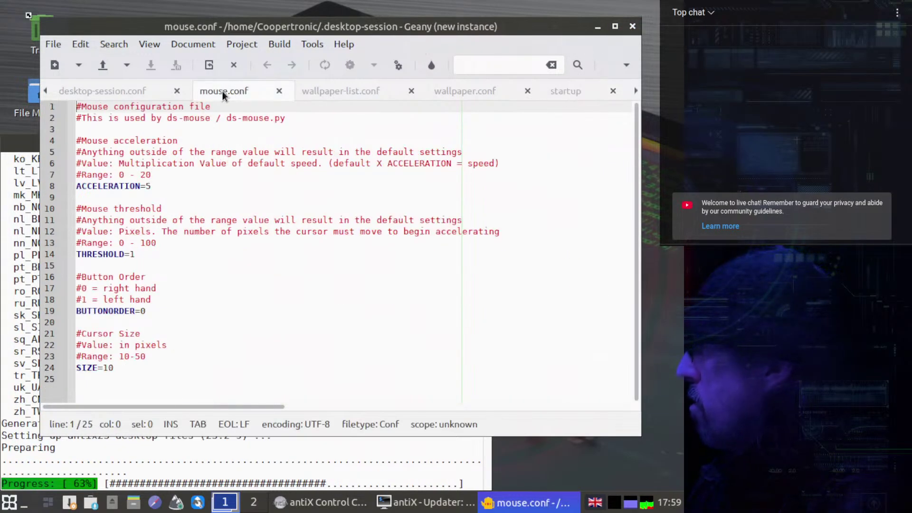
pyautogui.click(349, 92)
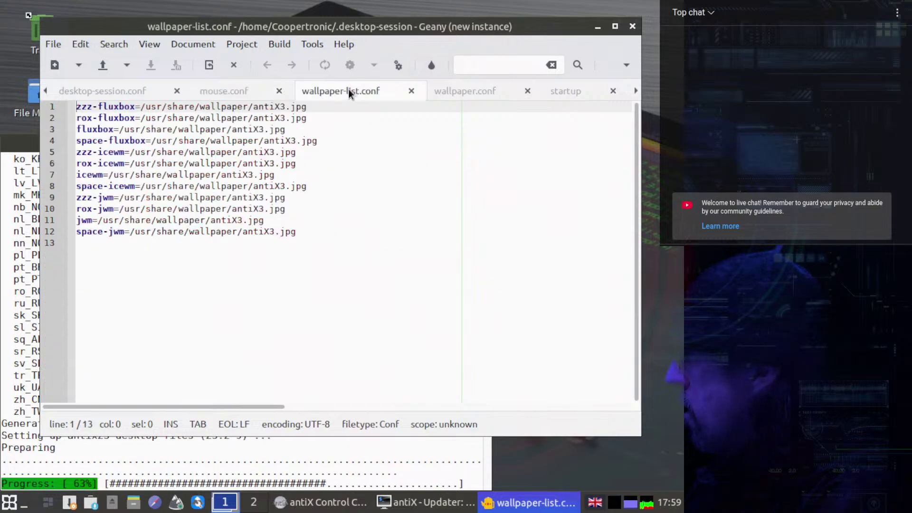
pyautogui.click(464, 92)
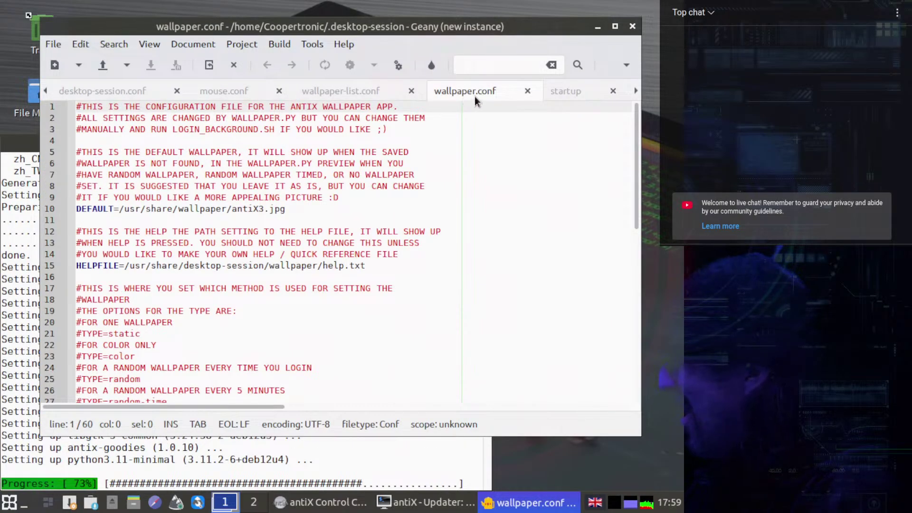
pyautogui.click(575, 94)
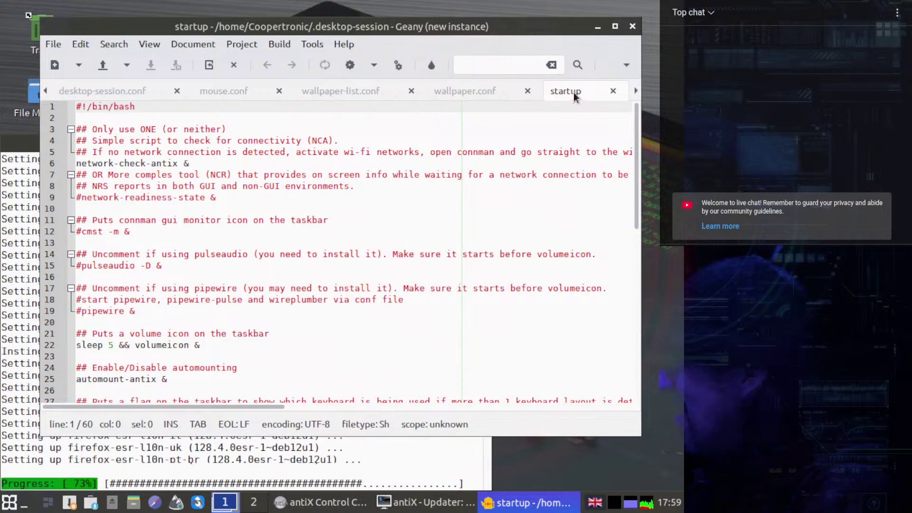
pyautogui.click(112, 94)
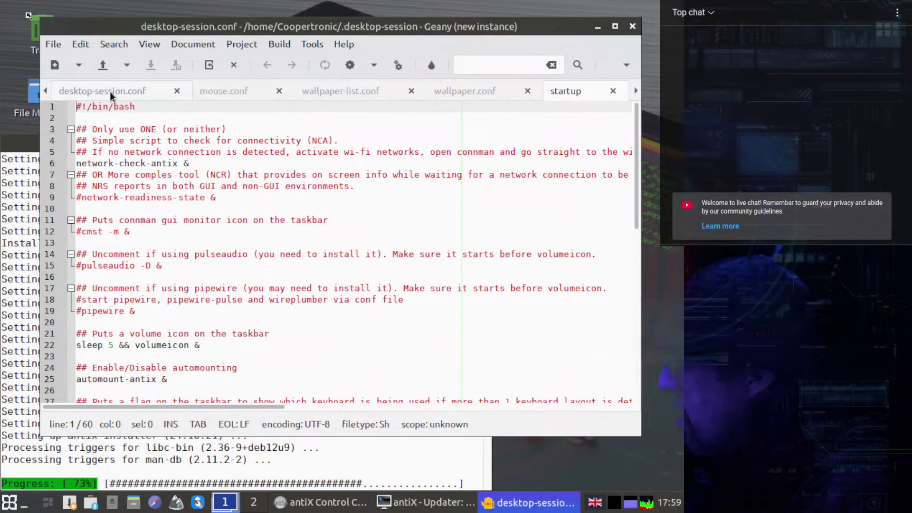
pyautogui.click(632, 26)
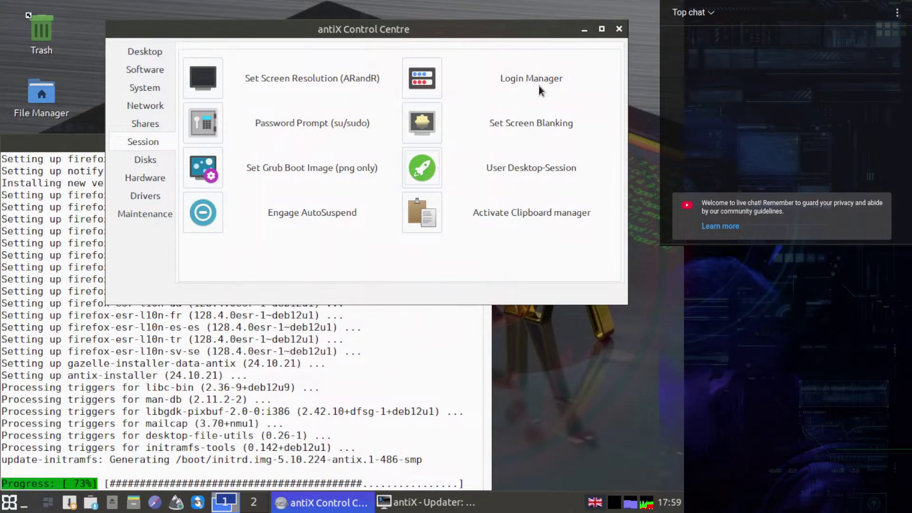
# Choose antiXIce as the slimski theme in the Control Centre's Login Manager, preview it, dismiss the updater message and apply the theme.
pyautogui.click(423, 79)
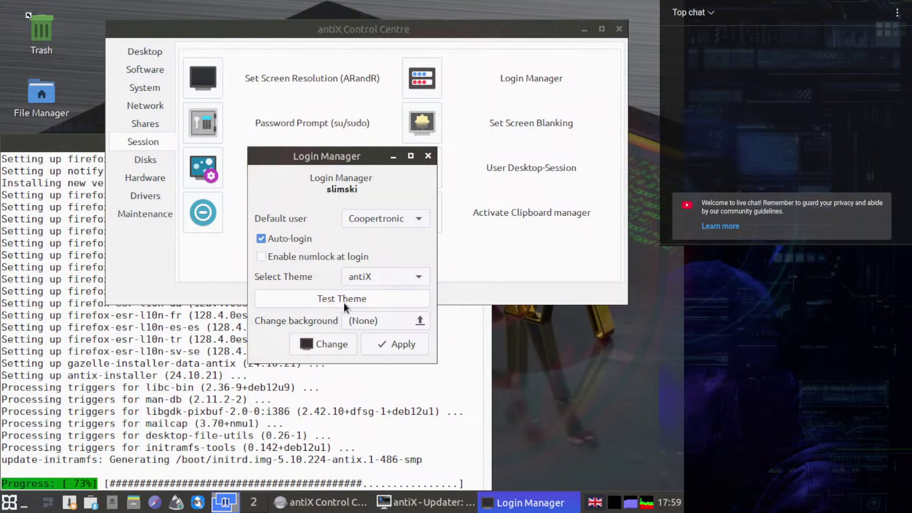
pyautogui.click(421, 278)
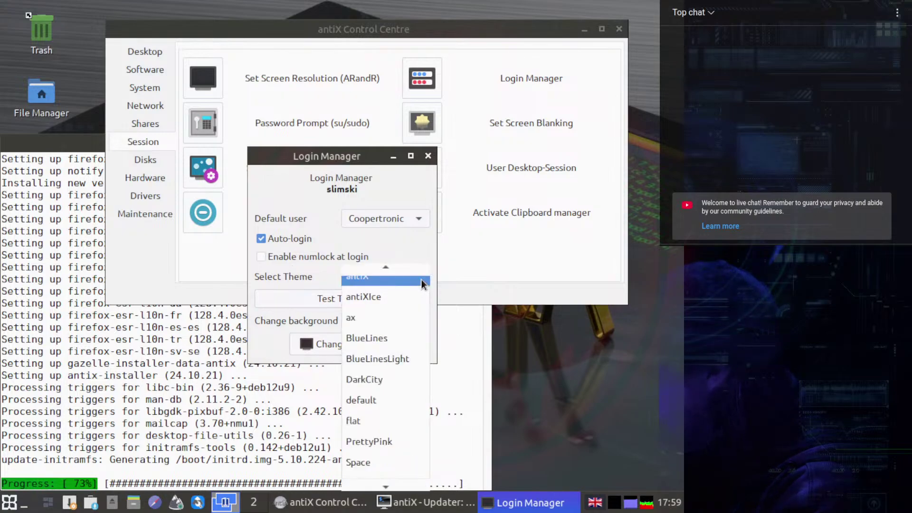
pyautogui.click(376, 300)
pyautogui.click(344, 301)
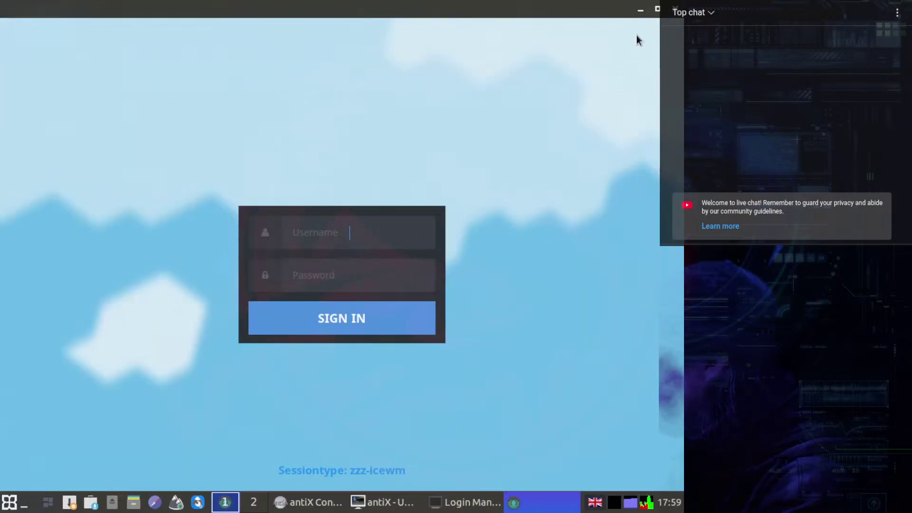
pyautogui.click(674, 8)
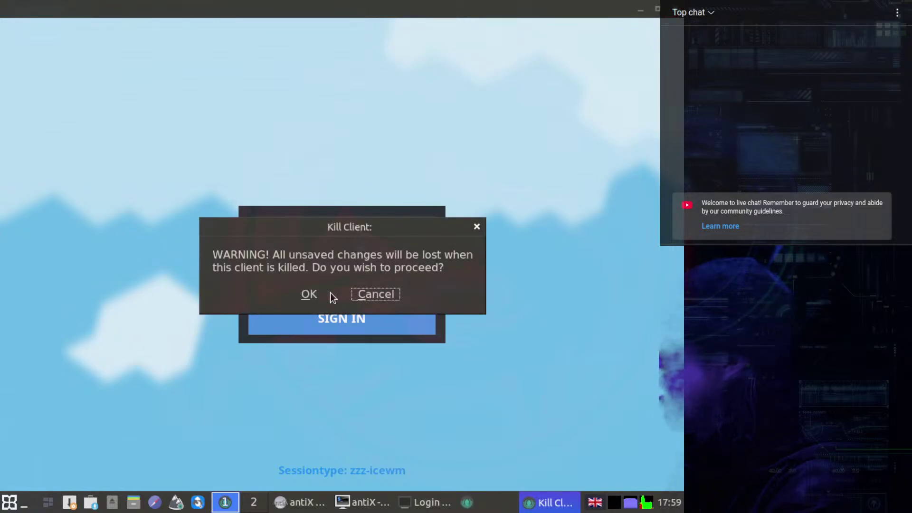
pyautogui.click(310, 294)
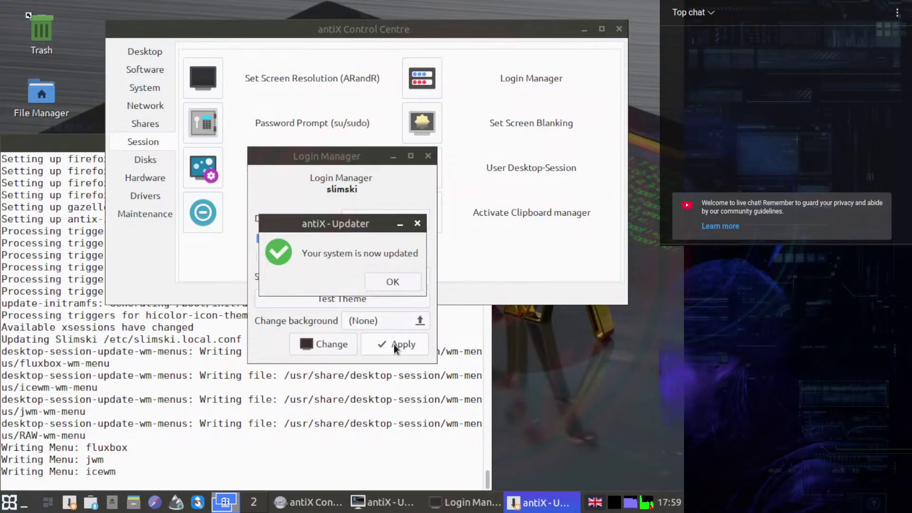
pyautogui.click(390, 282)
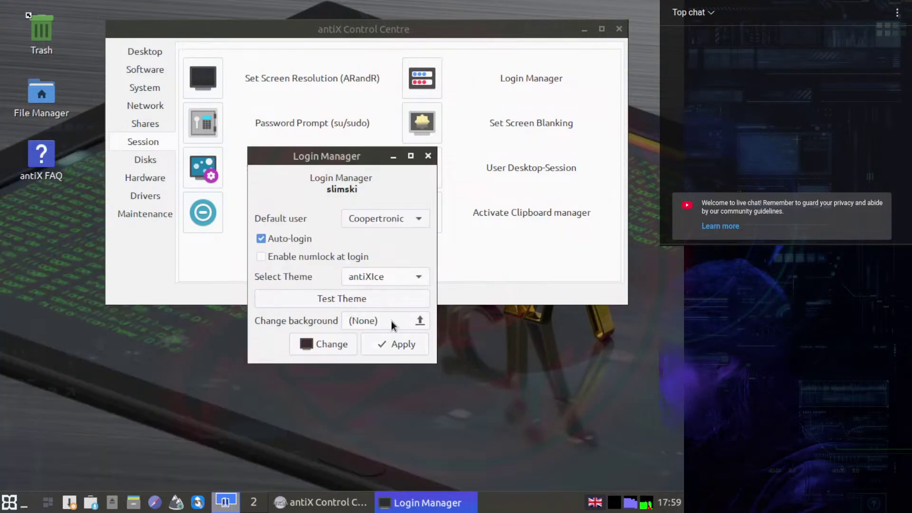
pyautogui.click(392, 345)
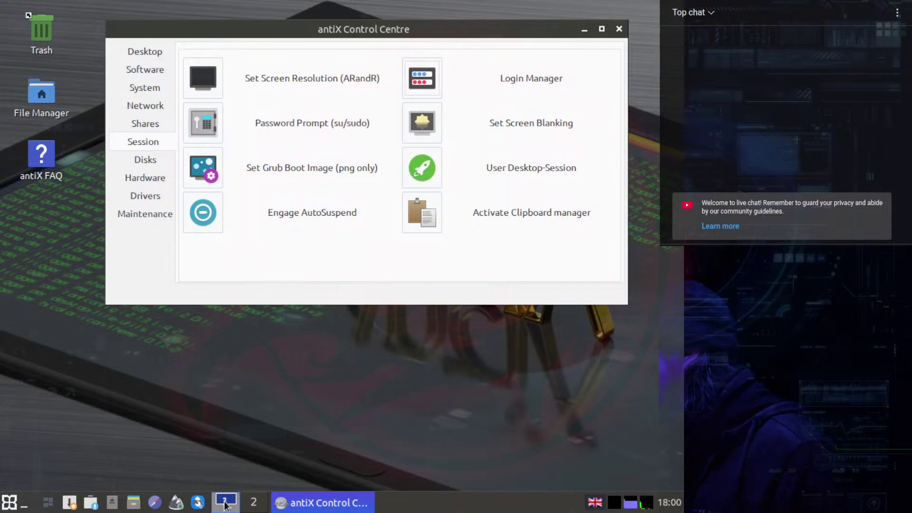
pyautogui.click(251, 504)
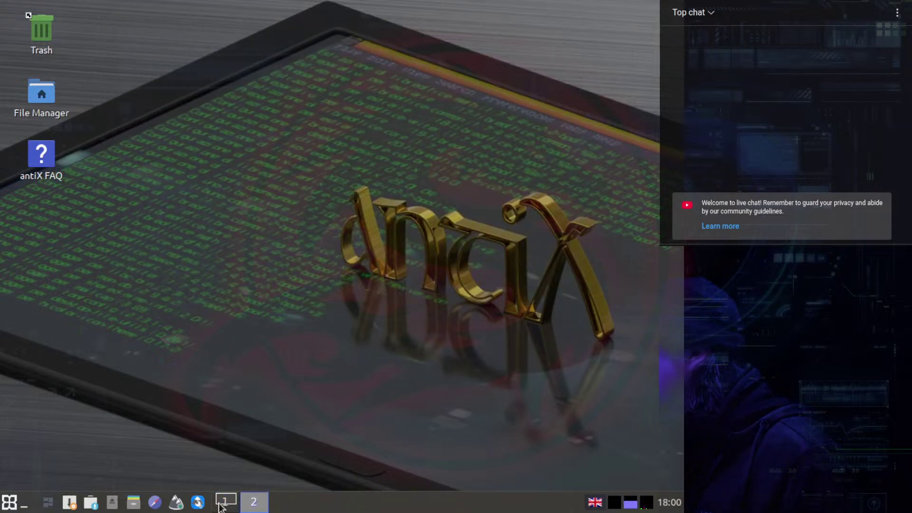
pyautogui.click(219, 505)
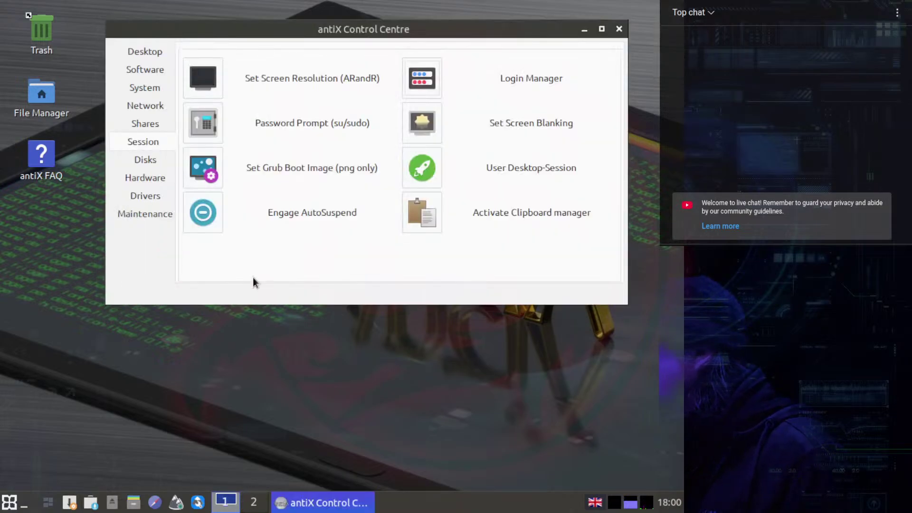
# Run the antiX Updater from the Control Centre's software tools to check for remaining updates, and dismiss its message.
pyautogui.click(150, 91)
pyautogui.click(141, 67)
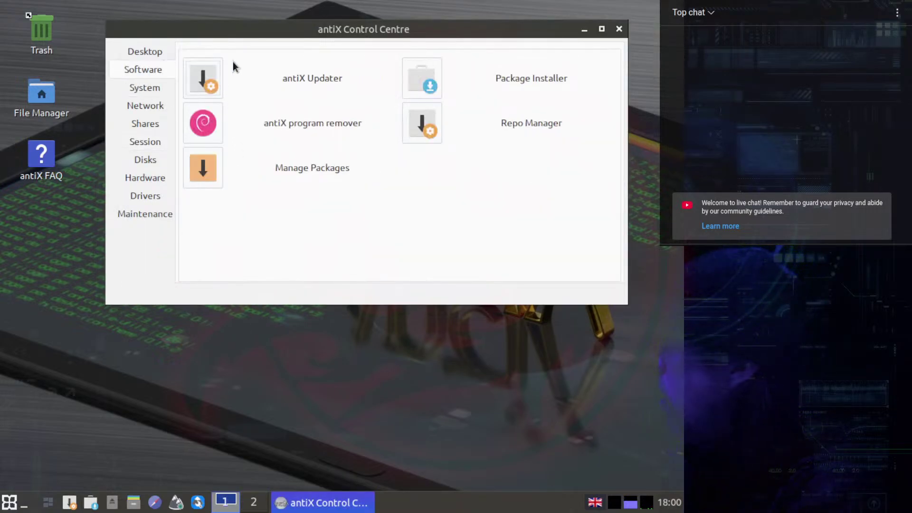
pyautogui.click(205, 82)
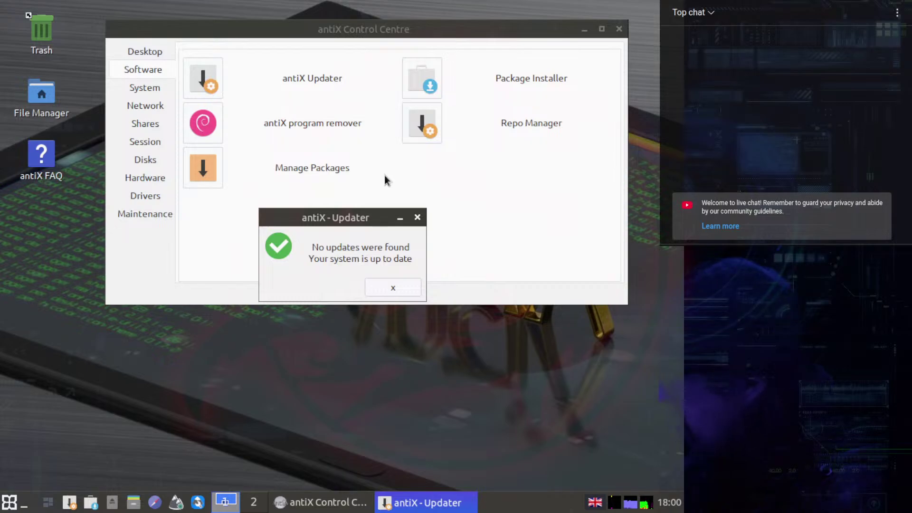
pyautogui.click(398, 284)
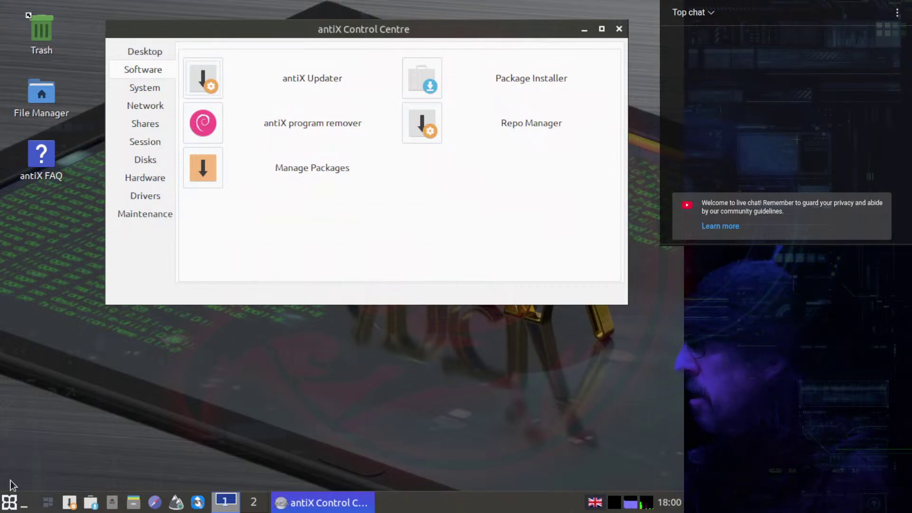
# Log out of the current antiX desktop session.
pyautogui.click(9, 504)
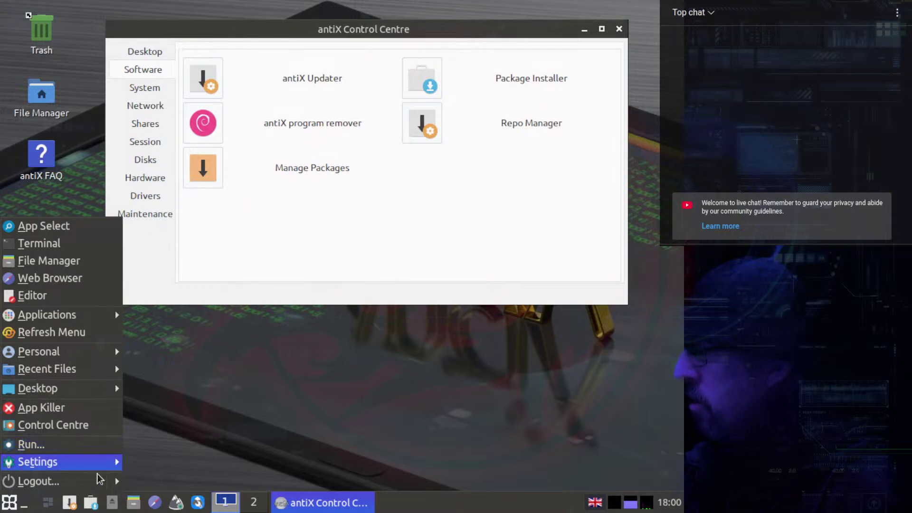
pyautogui.moveTo(117, 486)
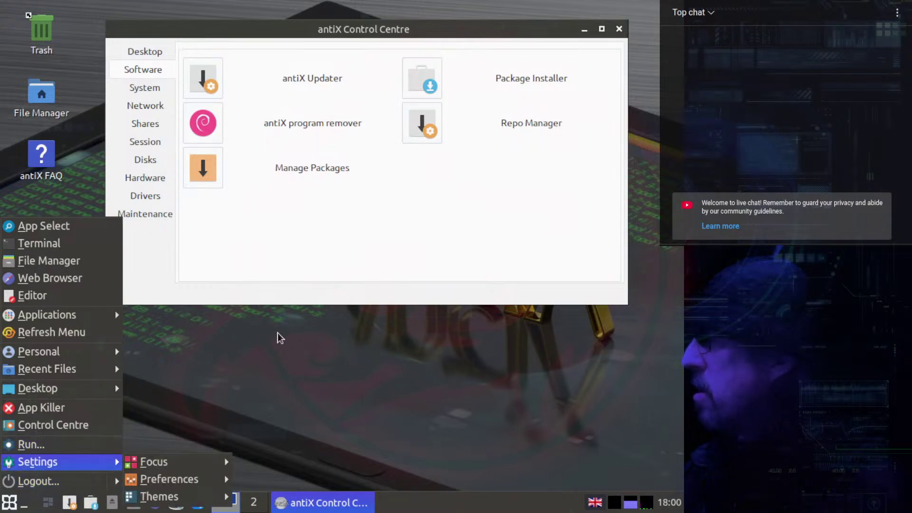
pyautogui.click(38, 481)
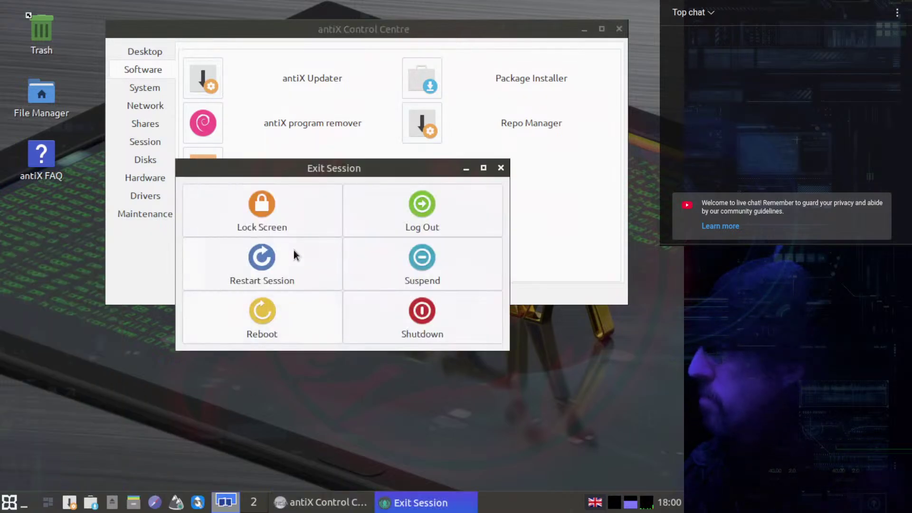
pyautogui.click(391, 198)
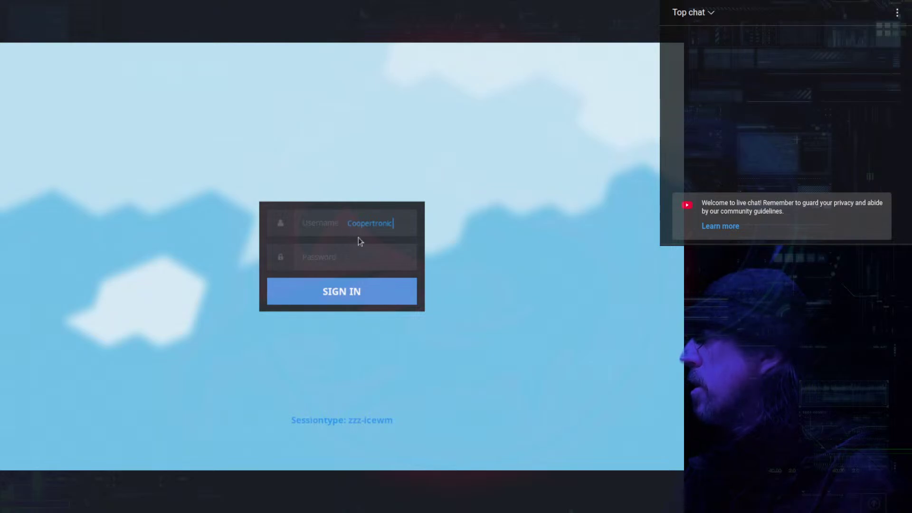
# Enter the account password on the login screen and sign in to the zzz-icewm session.
pyautogui.click(312, 257)
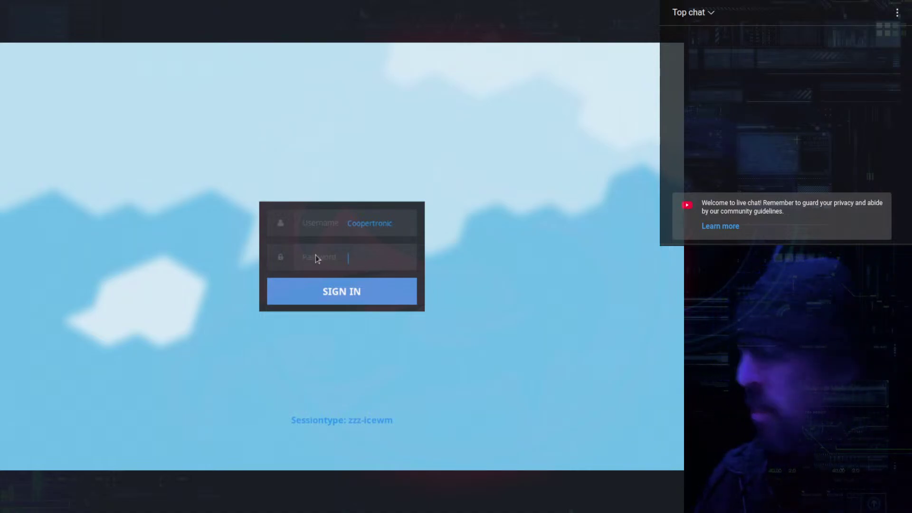
pyautogui.write('••')
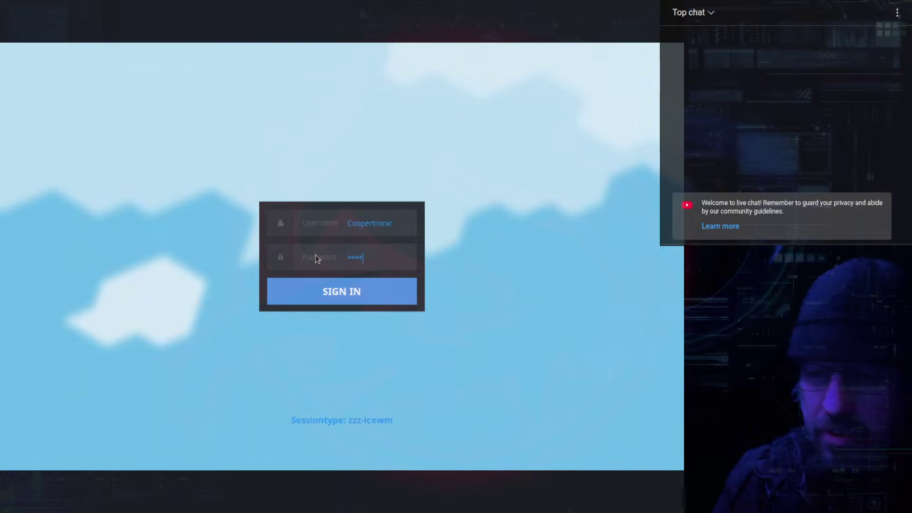
pyautogui.press('Return')
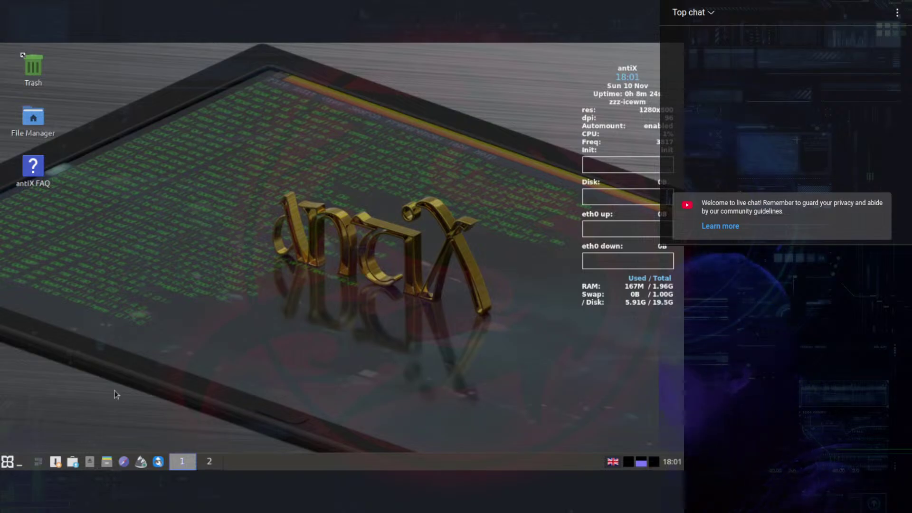
# Switch the IceWM desktop theme to one of the blue-crystal variants.
pyautogui.rightClick(228, 289)
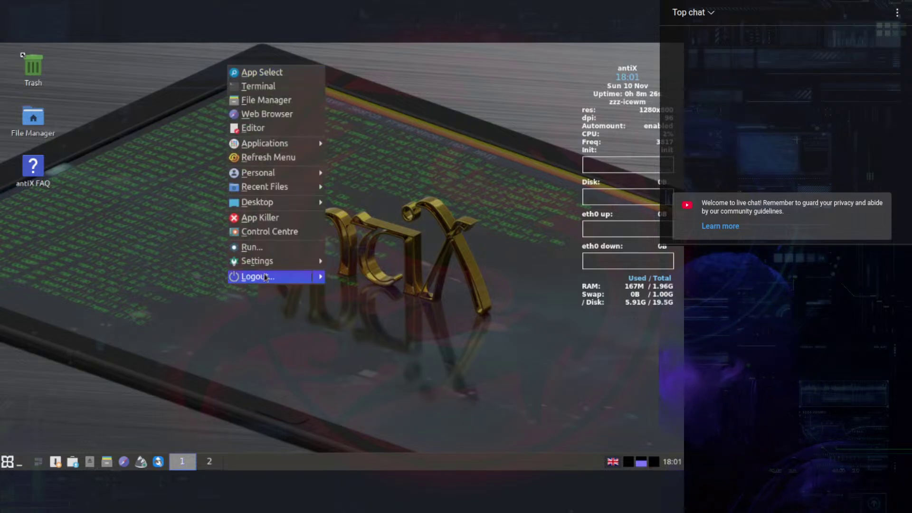
pyautogui.moveTo(278, 268)
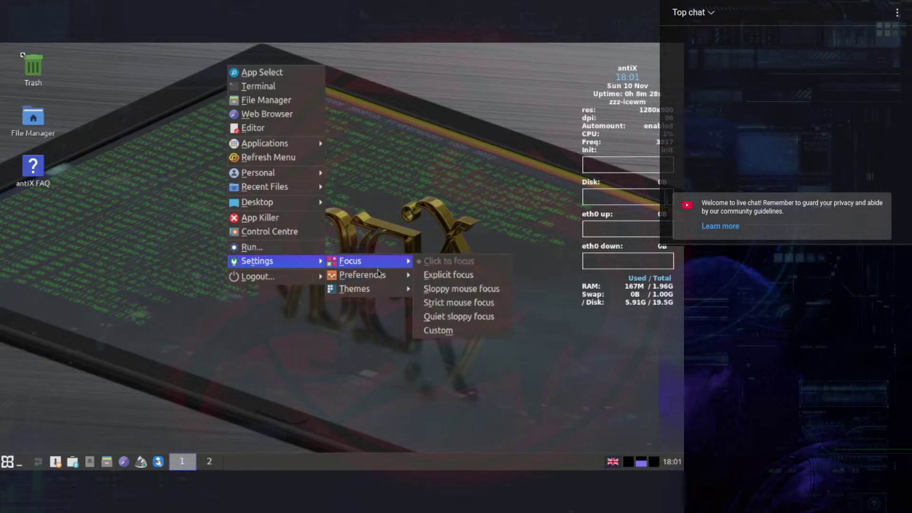
pyautogui.moveTo(383, 281)
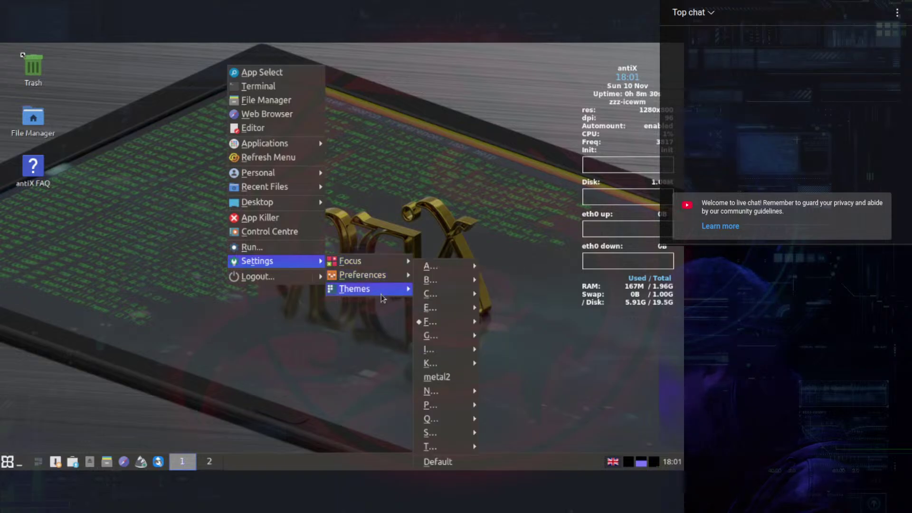
pyautogui.moveTo(447, 290)
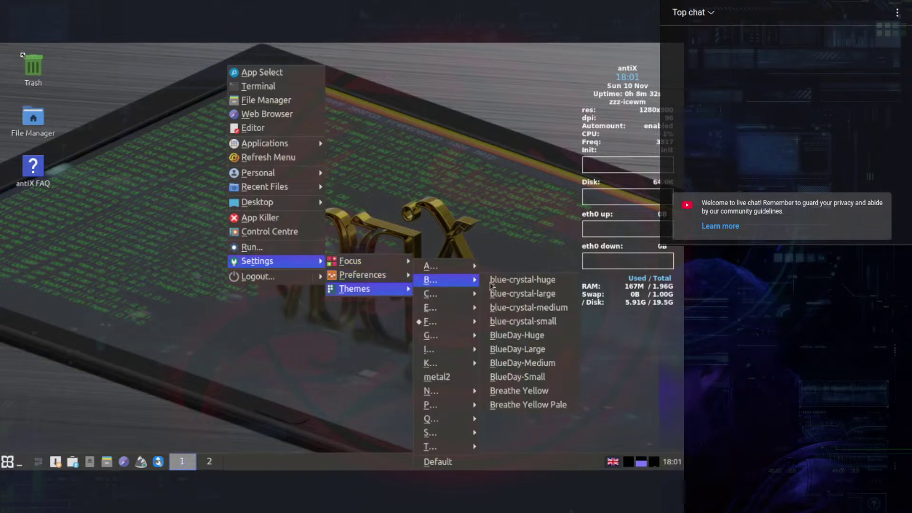
pyautogui.click(546, 287)
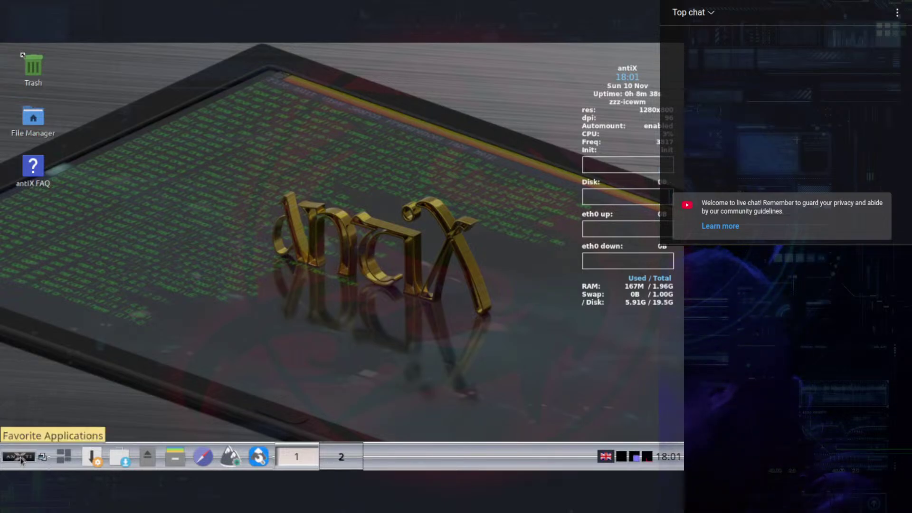
# Open the antiX Control Centre and launch the ARandR screen resolution tool from its session tools.
pyautogui.rightClick(181, 272)
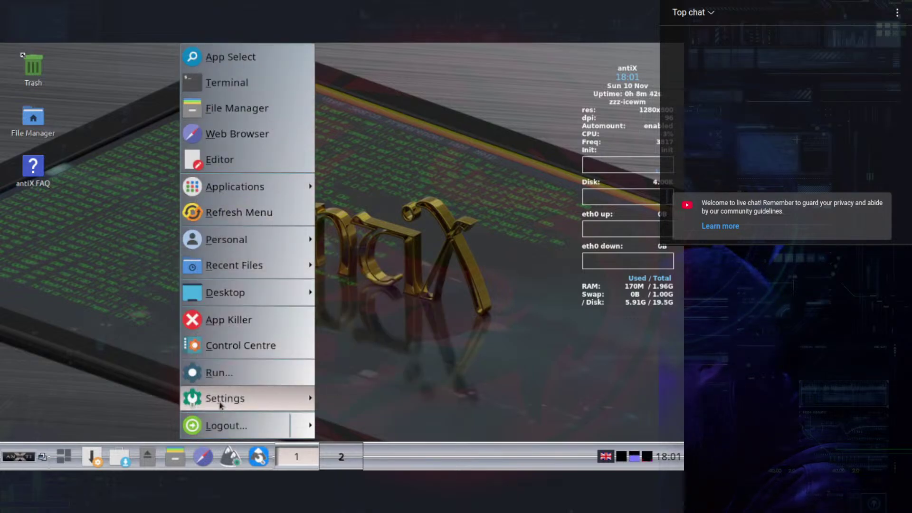
pyautogui.click(52, 357)
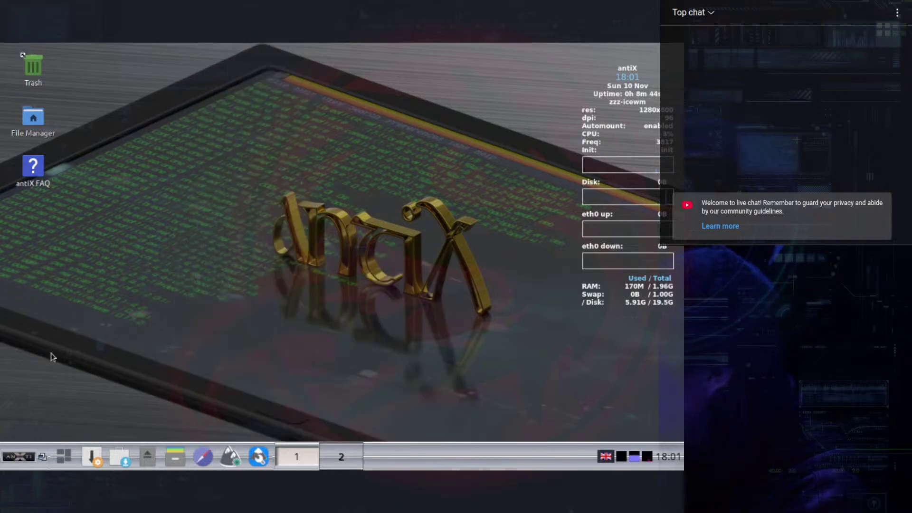
pyautogui.rightClick(130, 242)
pyautogui.moveTo(196, 401)
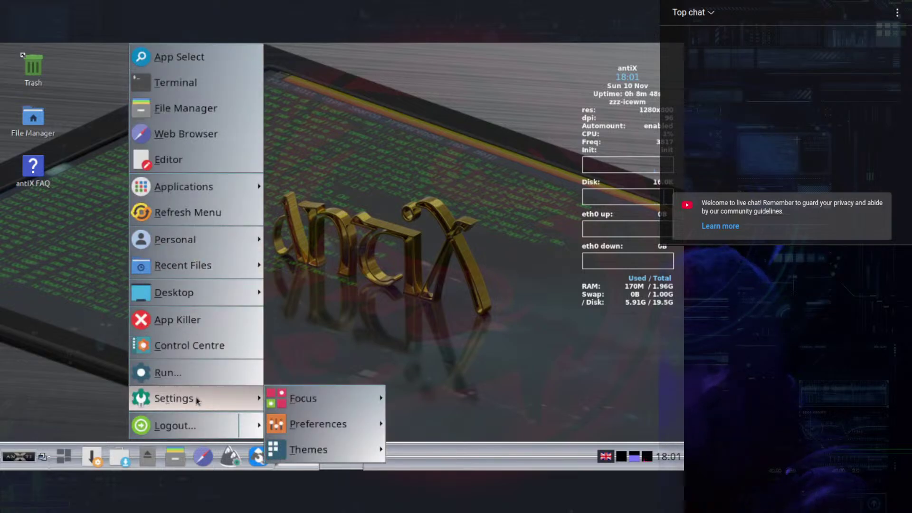
pyautogui.moveTo(308, 453)
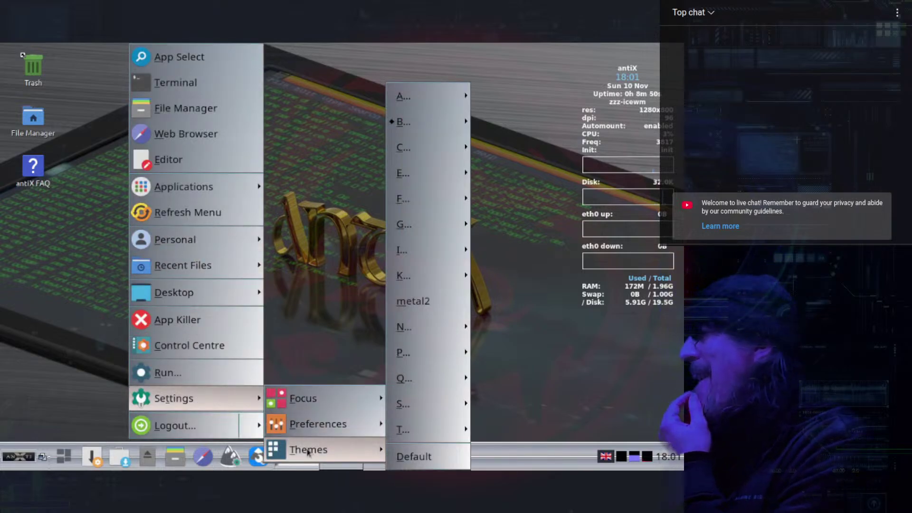
pyautogui.click(210, 343)
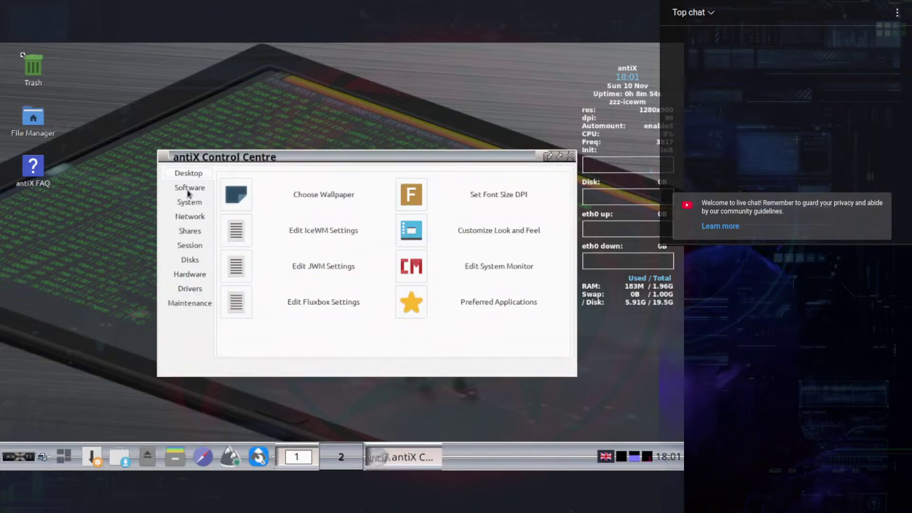
pyautogui.click(192, 205)
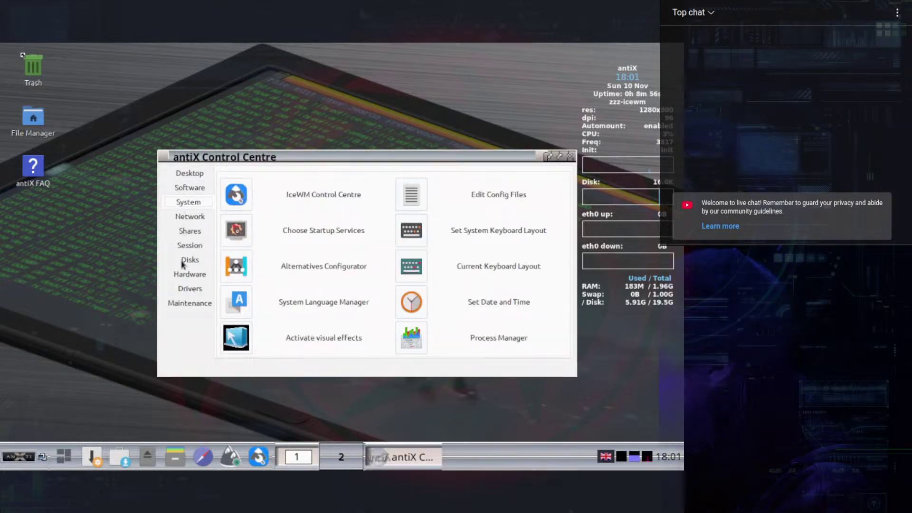
pyautogui.click(190, 246)
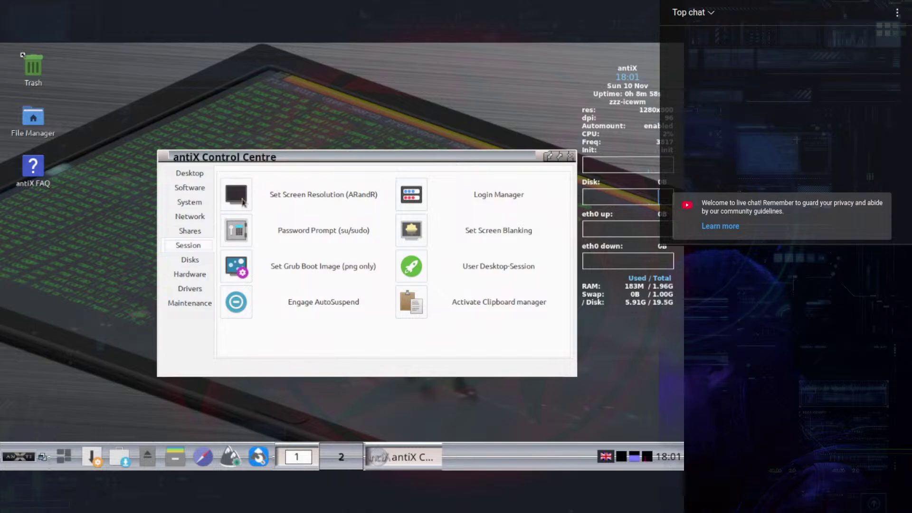
pyautogui.click(232, 191)
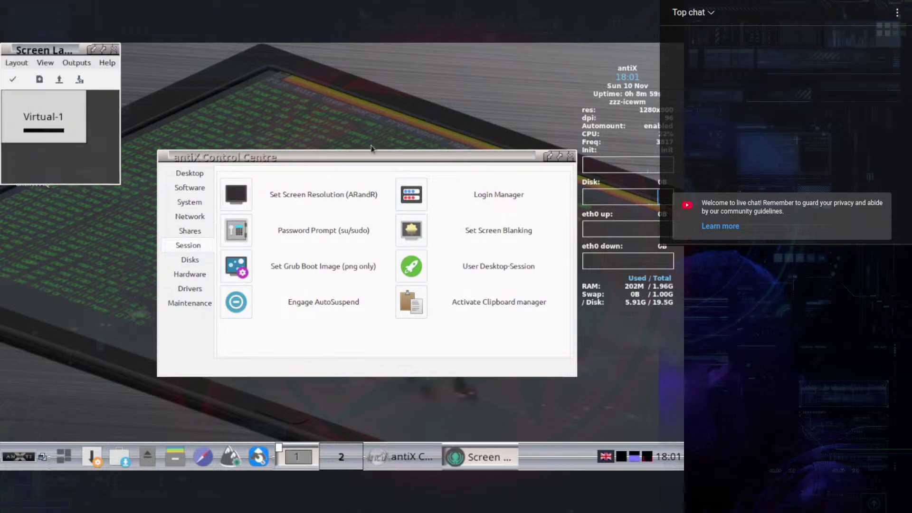
pyautogui.click(79, 64)
pyautogui.moveTo(90, 77)
pyautogui.moveTo(173, 107)
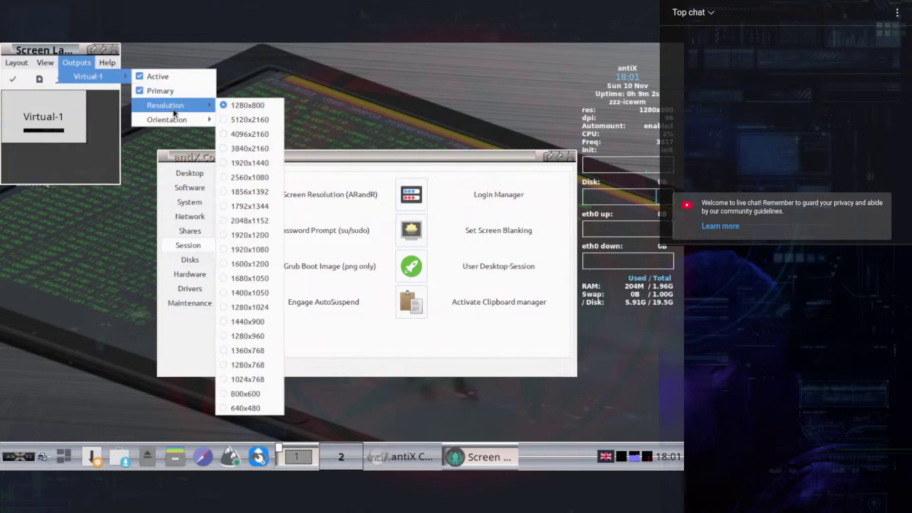
pyautogui.click(251, 380)
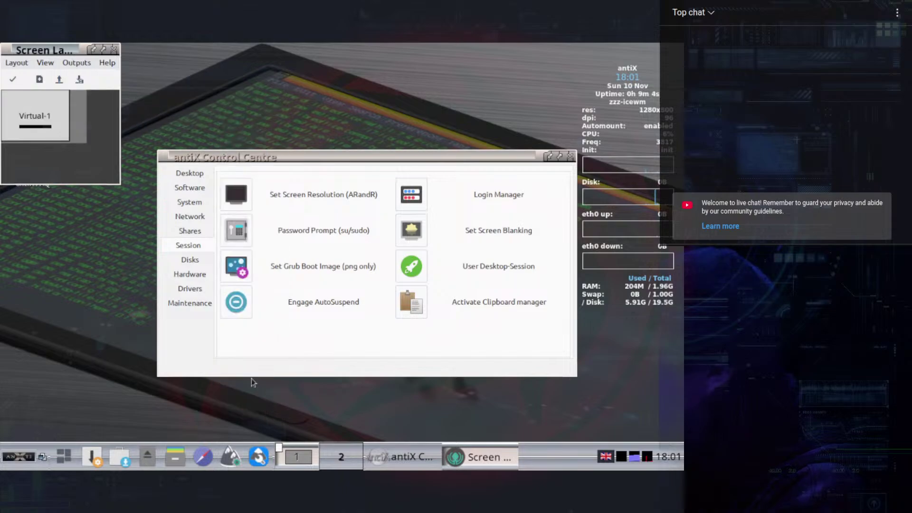
pyautogui.click(40, 81)
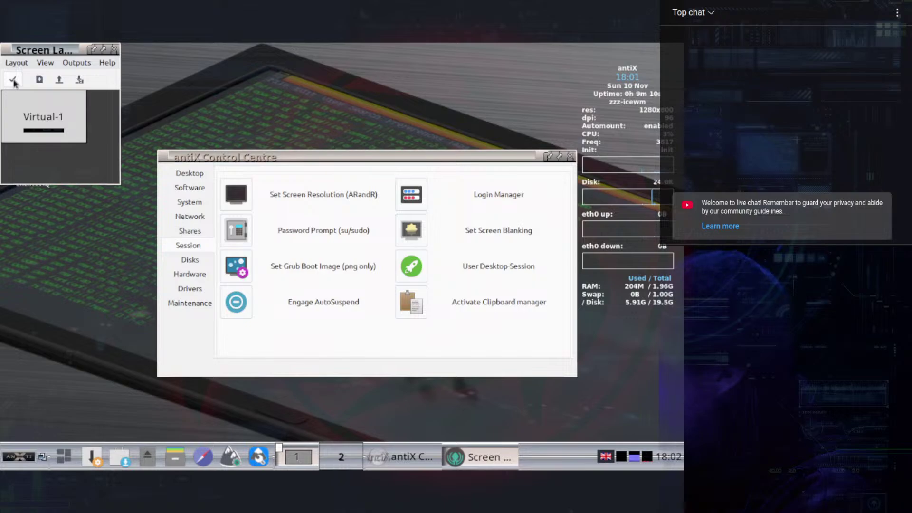
pyautogui.click(59, 81)
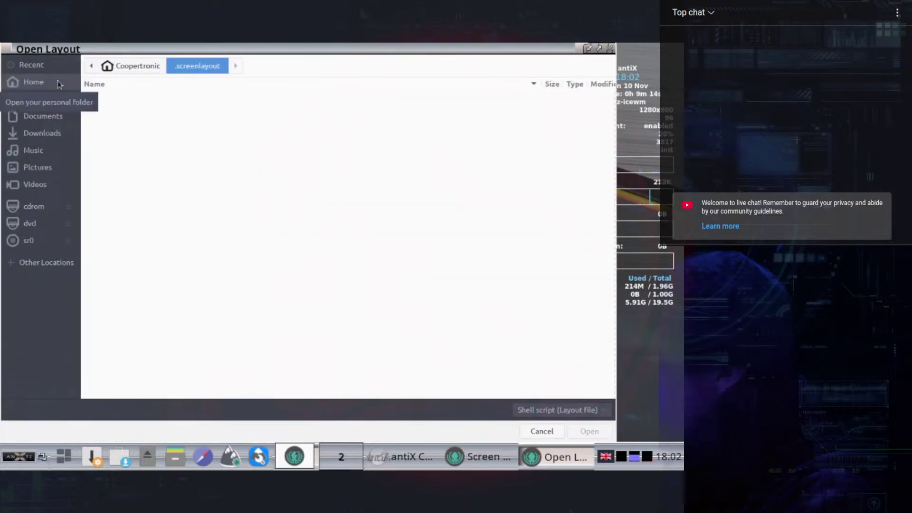
pyautogui.click(613, 53)
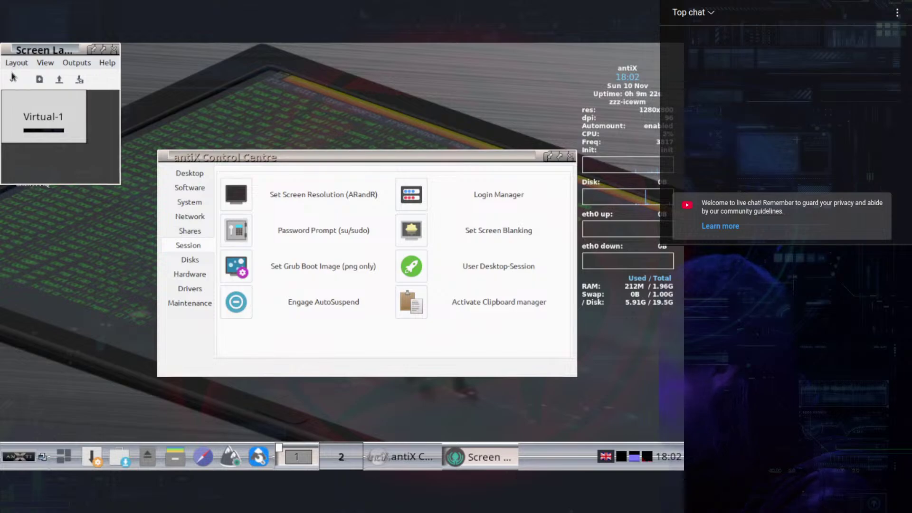
# Set the Virtual-1 output's resolution to 1024x768 and apply the layout.
pyautogui.click(88, 66)
pyautogui.moveTo(95, 76)
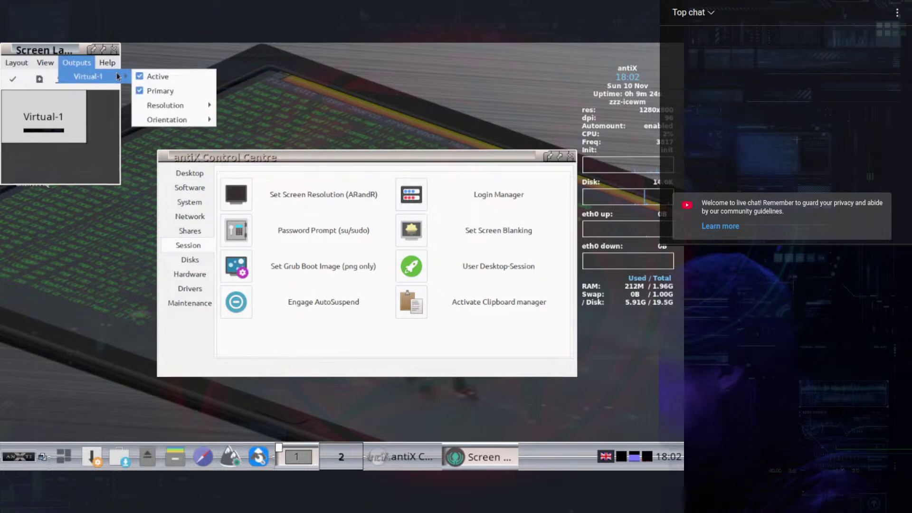
pyautogui.moveTo(162, 105)
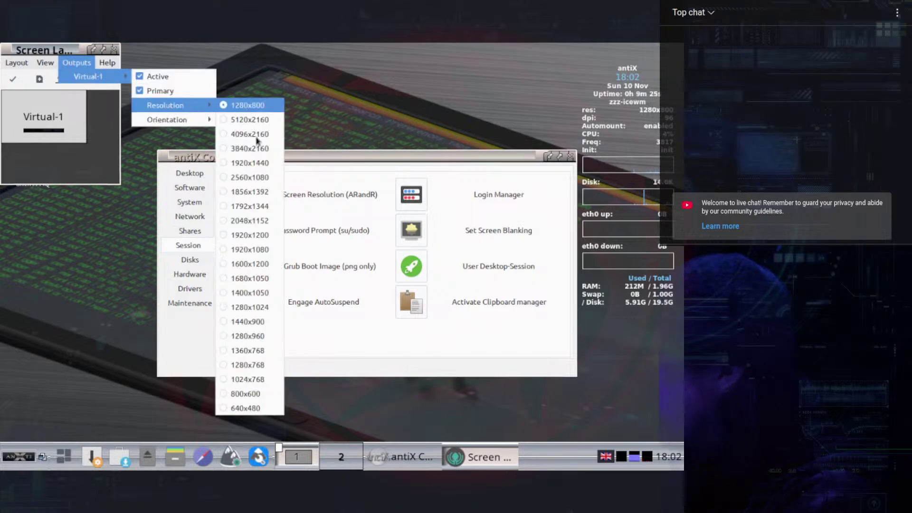
pyautogui.click(250, 378)
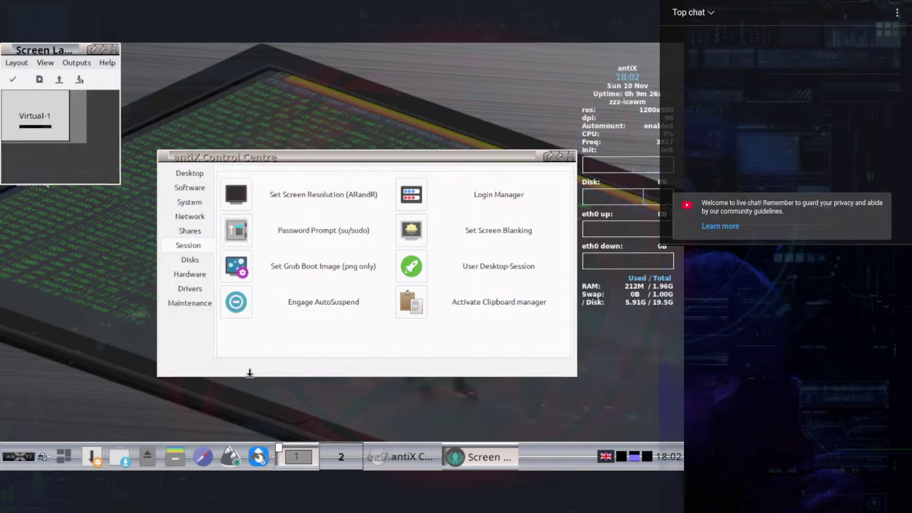
pyautogui.click(81, 79)
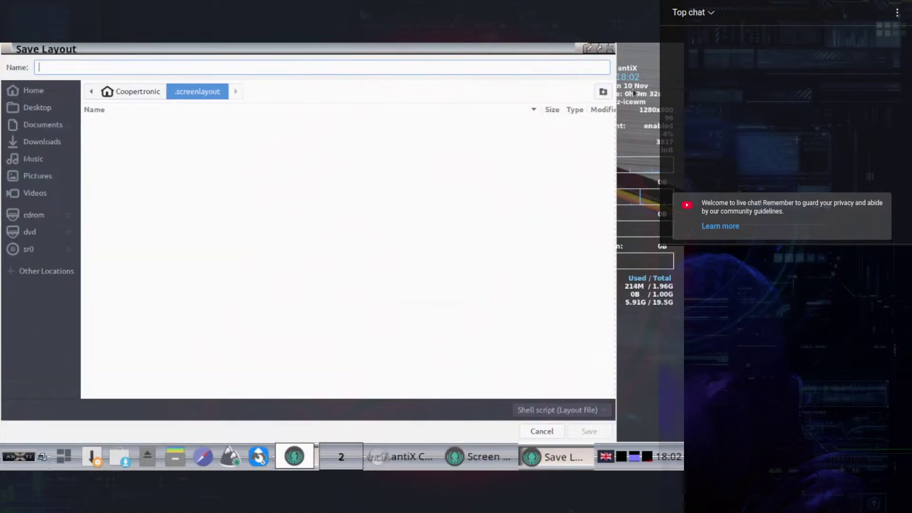
pyautogui.click(609, 49)
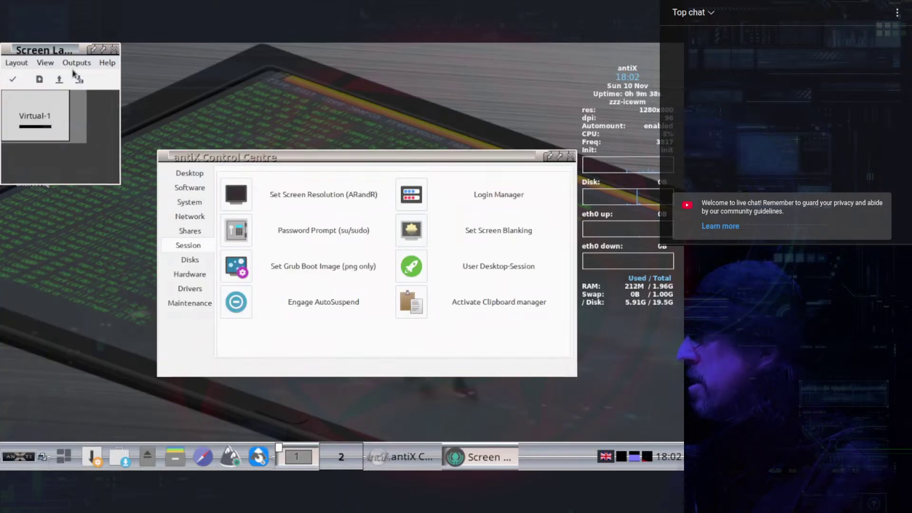
pyautogui.click(12, 80)
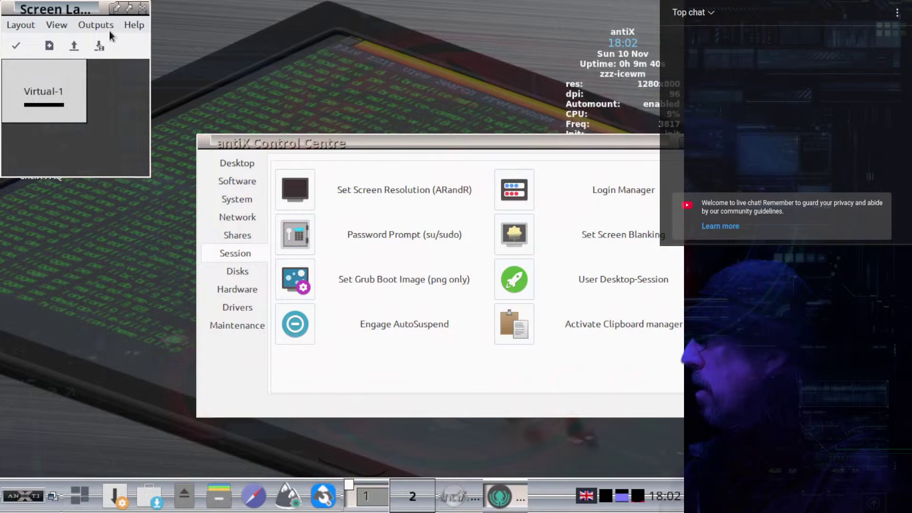
# Save the screen layout as Main in the .screenlayout folder and close the screen layout editor.
pyautogui.click(99, 46)
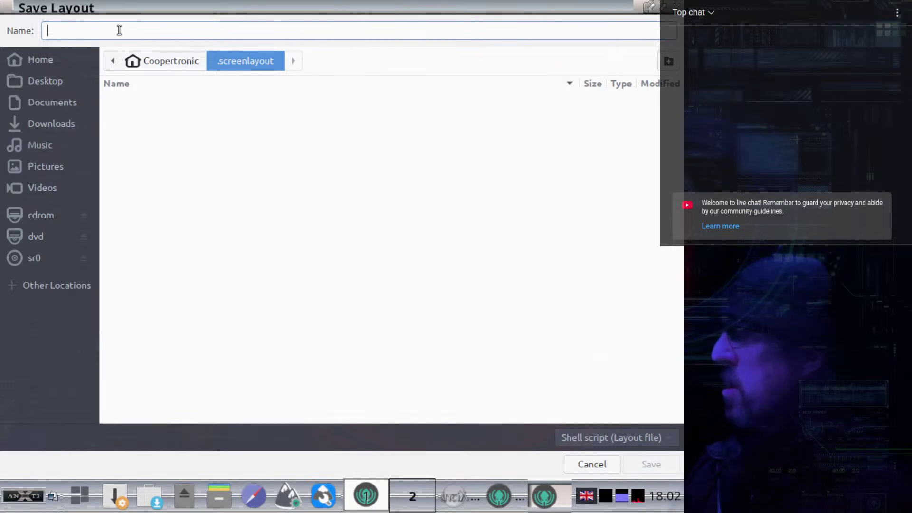
pyautogui.write('Main')
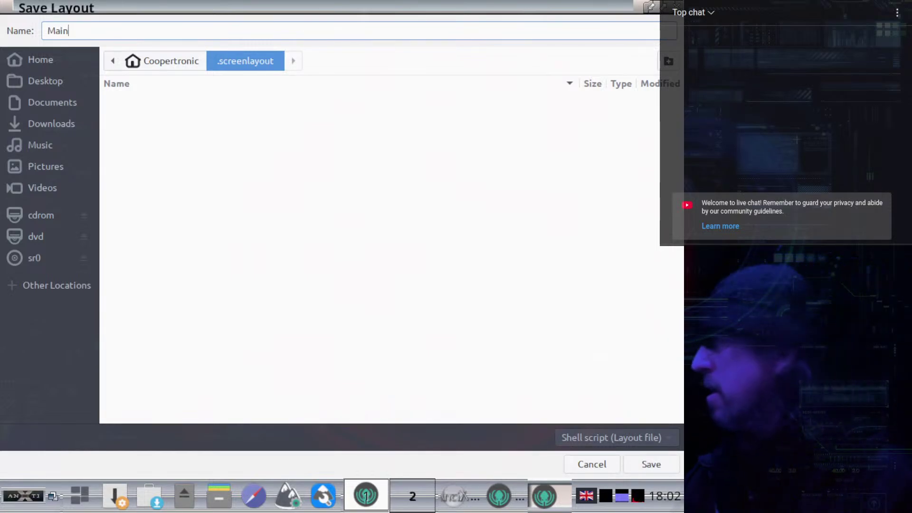
pyautogui.press('Return')
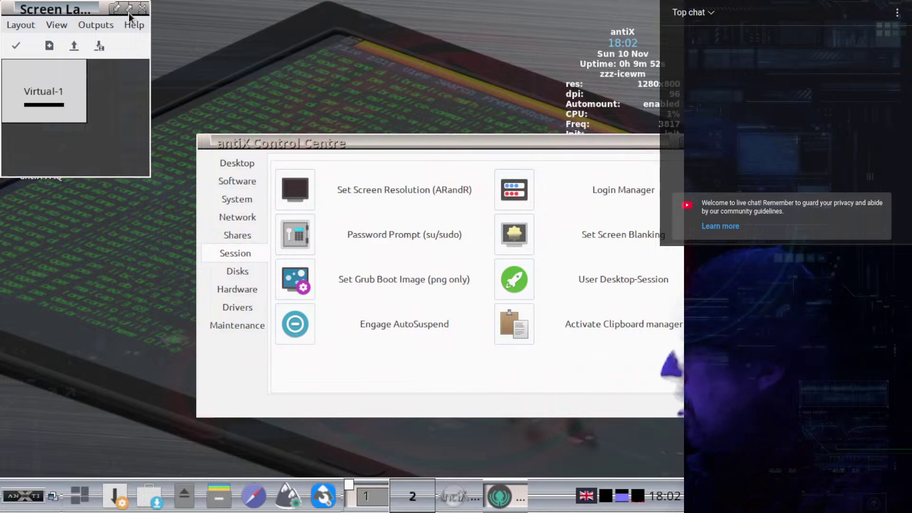
pyautogui.click(144, 9)
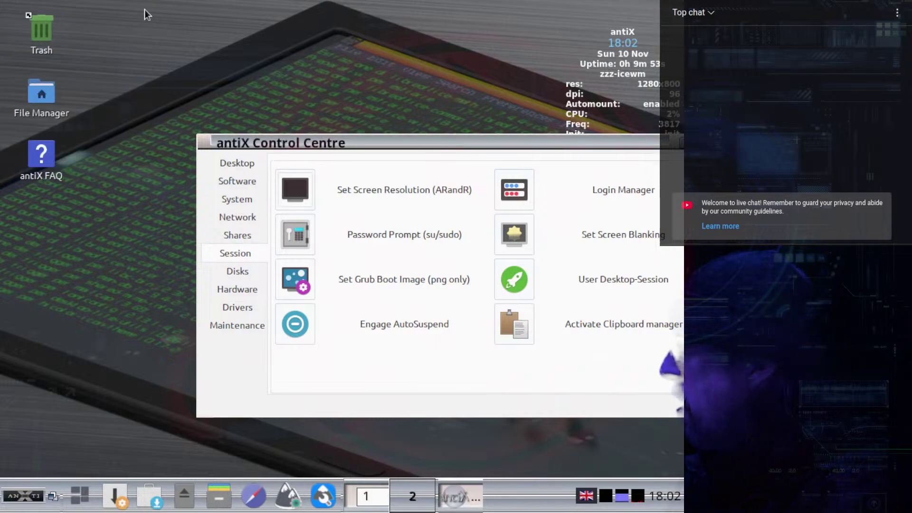
# Switch the IceWM desktop theme to AntiX-Green-Large.
pyautogui.click(18, 491)
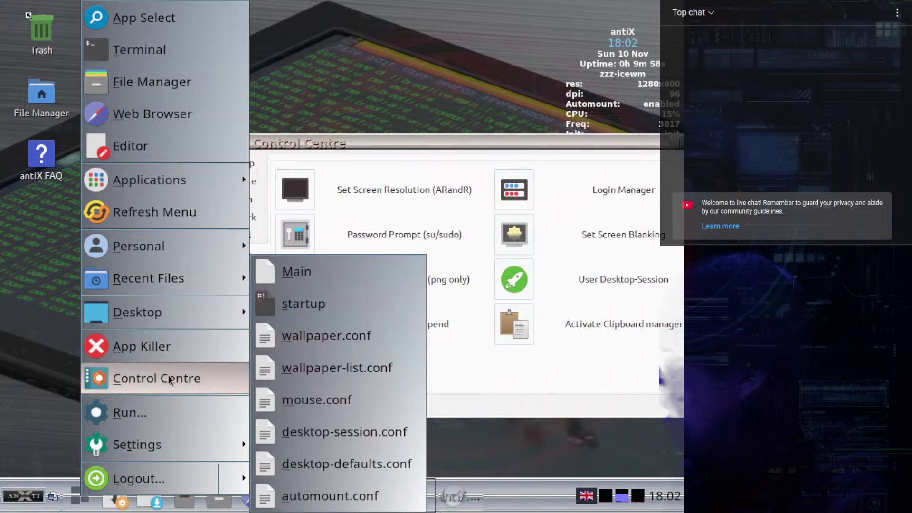
pyautogui.moveTo(138, 444)
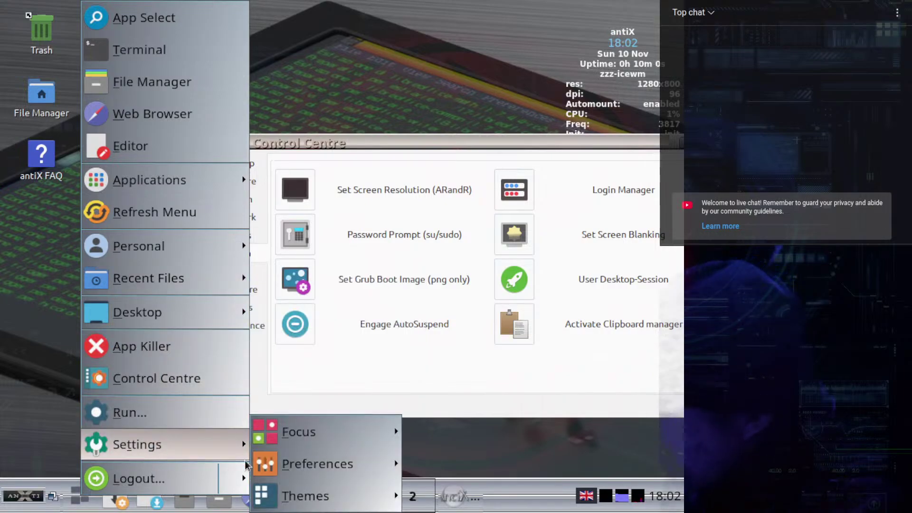
pyautogui.moveTo(291, 464)
pyautogui.moveTo(299, 494)
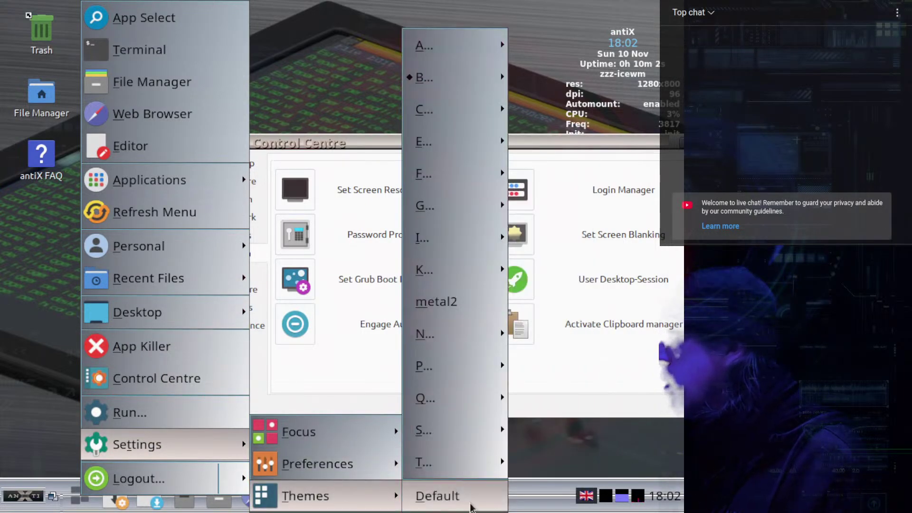
pyautogui.moveTo(429, 58)
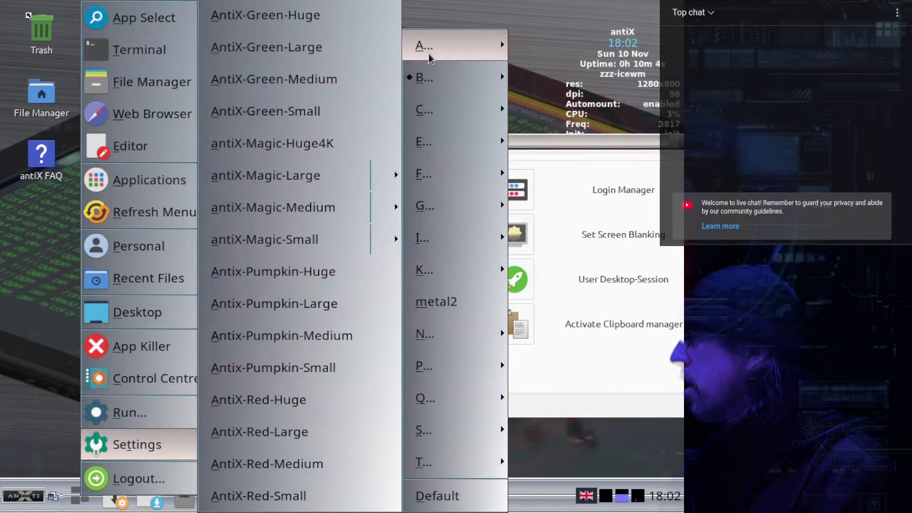
pyautogui.click(266, 48)
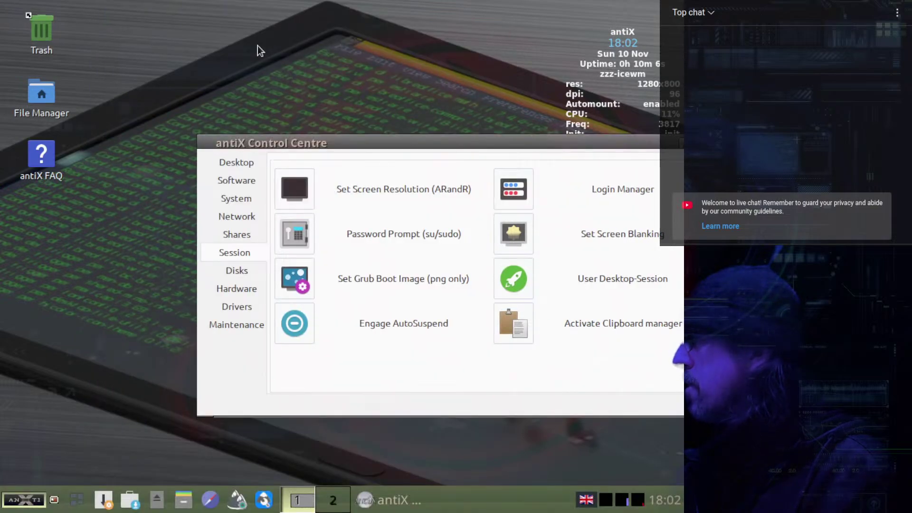
# Change the IceWM desktop theme to Clearview Blue Small.
pyautogui.click(26, 501)
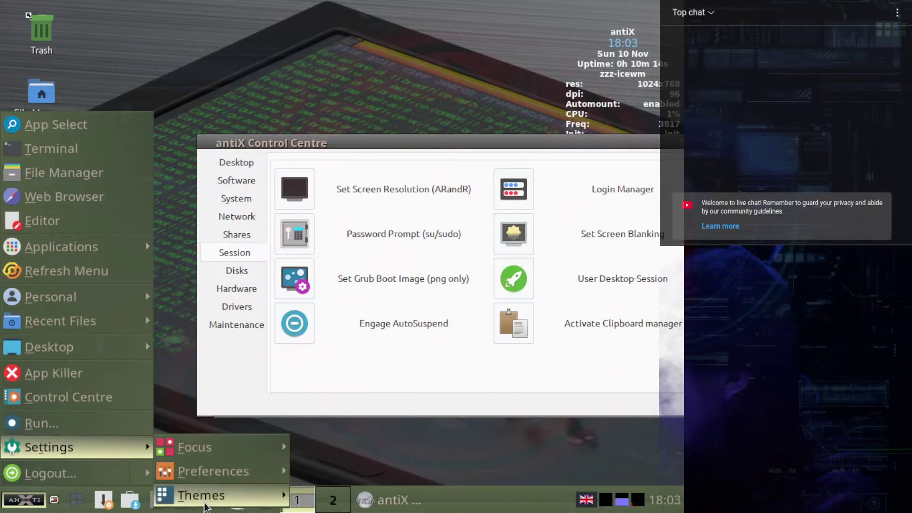
pyautogui.moveTo(206, 506)
pyautogui.moveTo(332, 211)
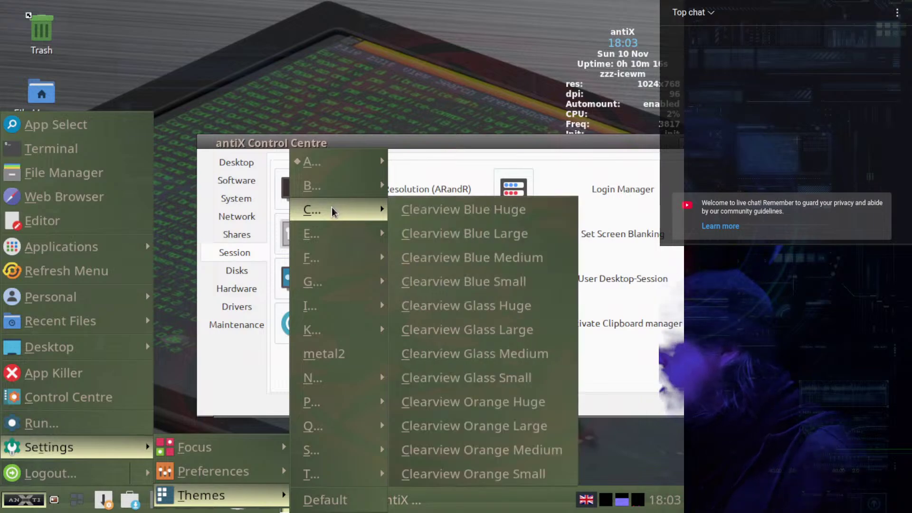
pyautogui.moveTo(342, 234)
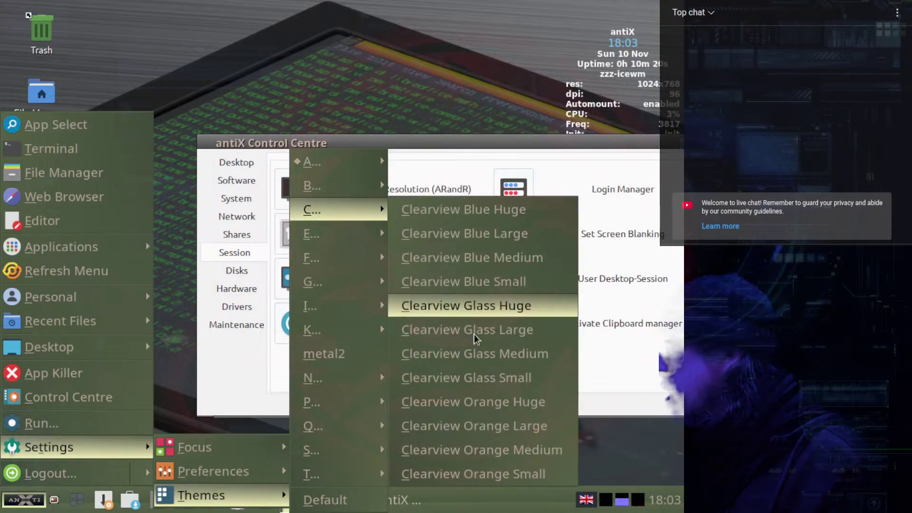
pyautogui.click(470, 282)
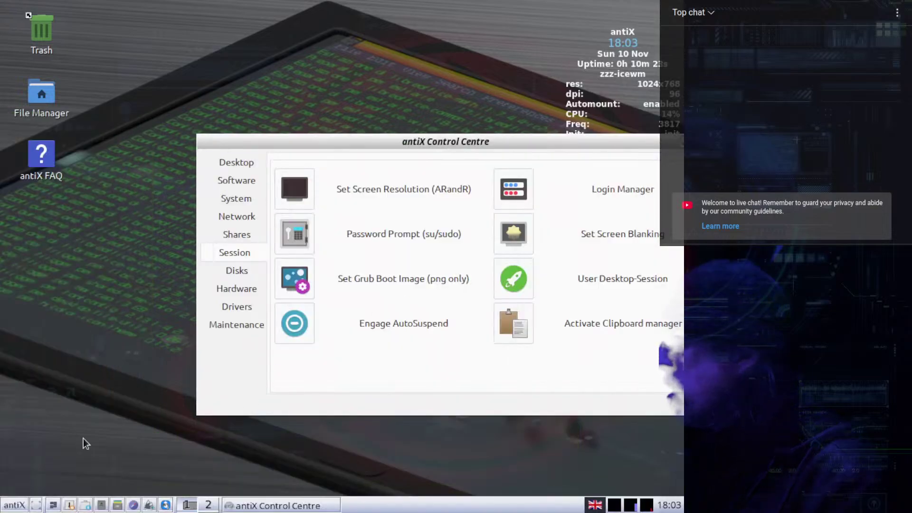
# Apply the AntiX-Green-Small theme to the IceWM desktop.
pyautogui.click(14, 505)
pyautogui.moveTo(58, 475)
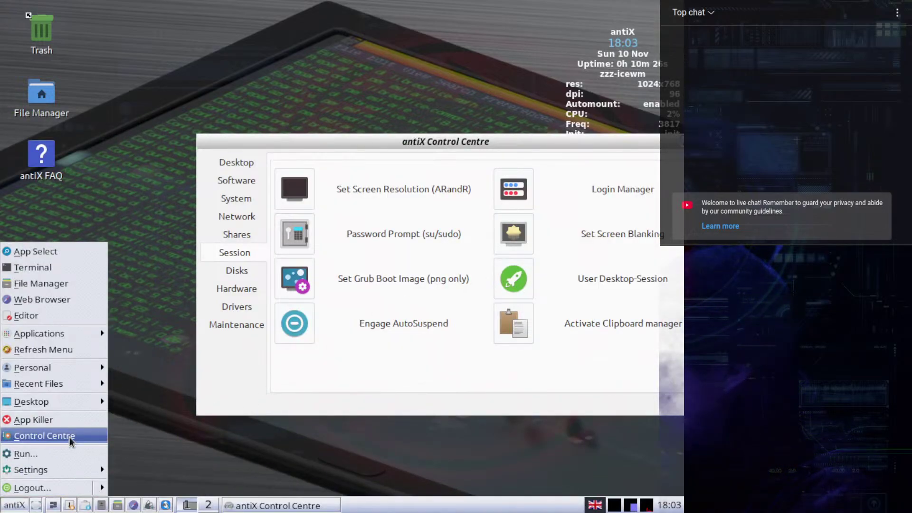
pyautogui.moveTo(158, 502)
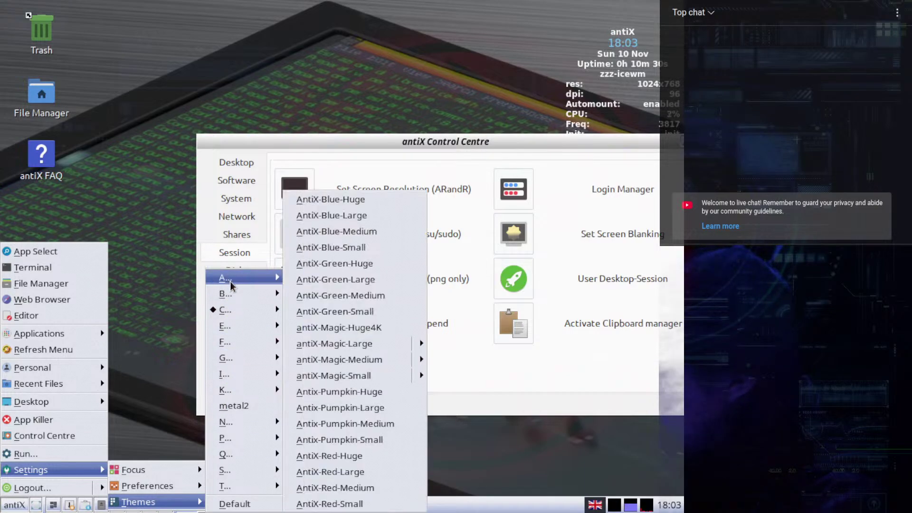
pyautogui.moveTo(235, 282)
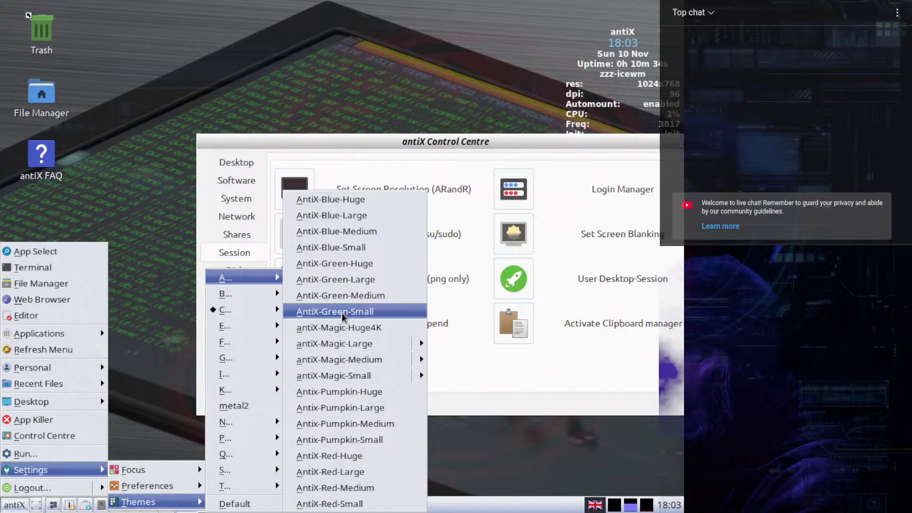
pyautogui.click(325, 313)
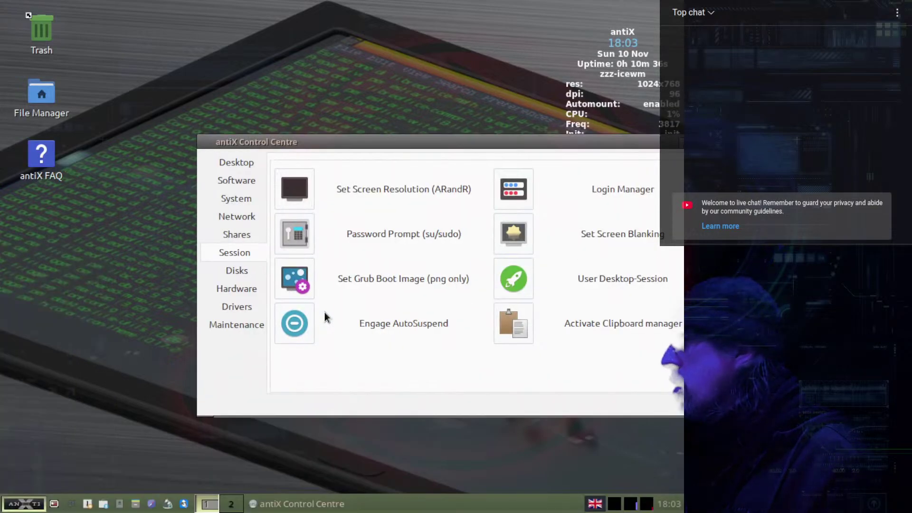
# Switch the IceWM desktop theme to quiescent-huge.
pyautogui.click(26, 505)
pyautogui.moveTo(87, 469)
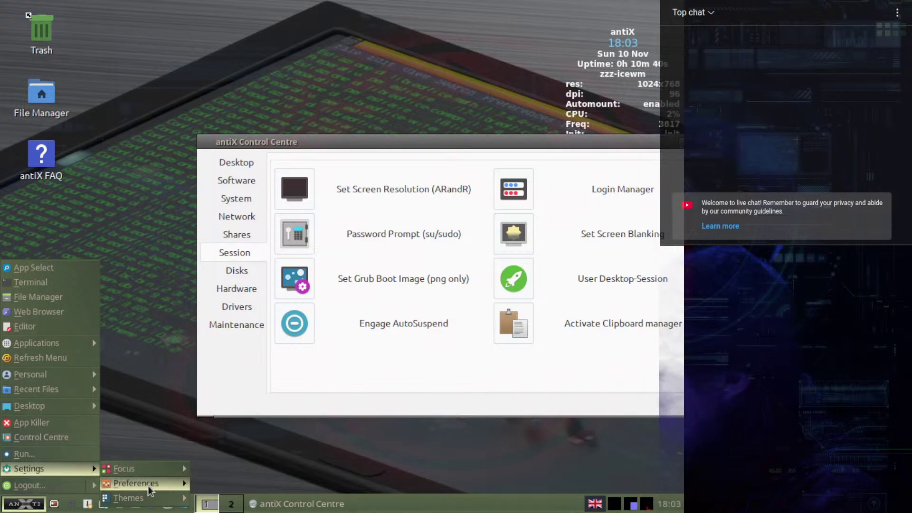
pyautogui.moveTo(226, 457)
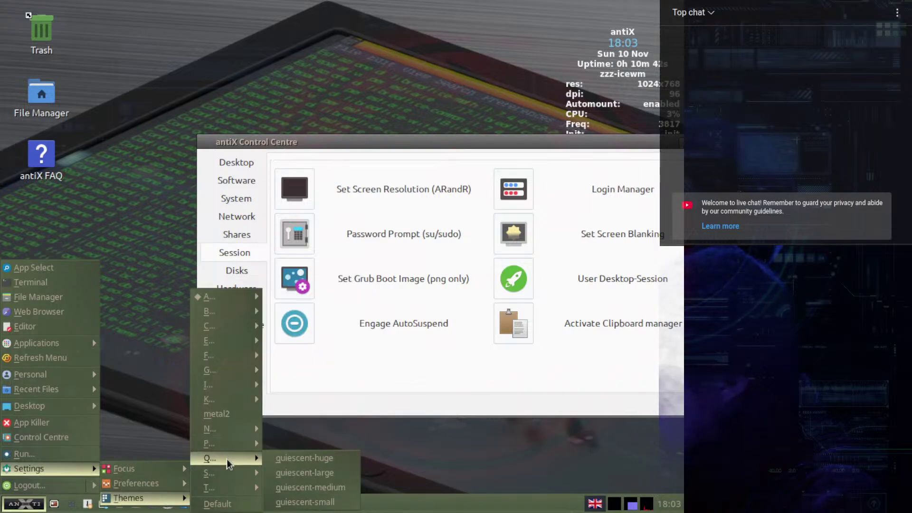
pyautogui.click(289, 462)
# Switch the IceWM desktop theme to eco-green-small.
pyautogui.click(32, 503)
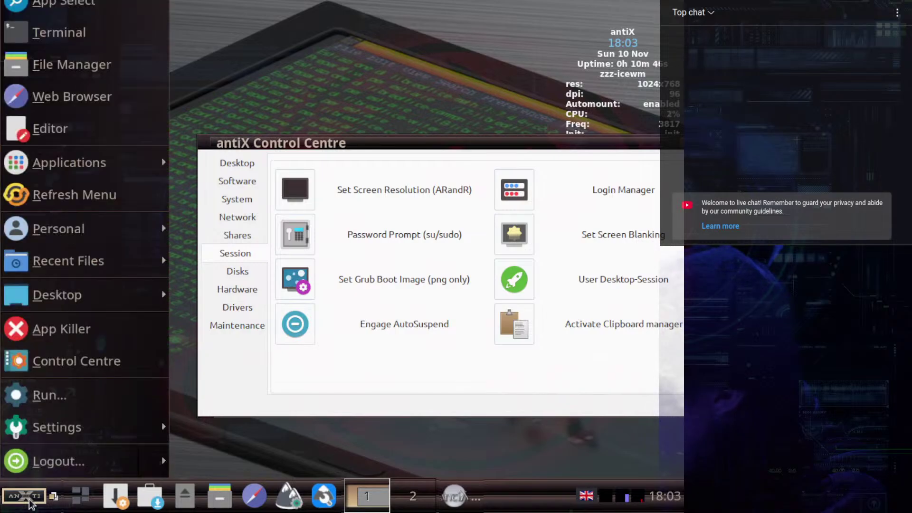
pyautogui.moveTo(141, 423)
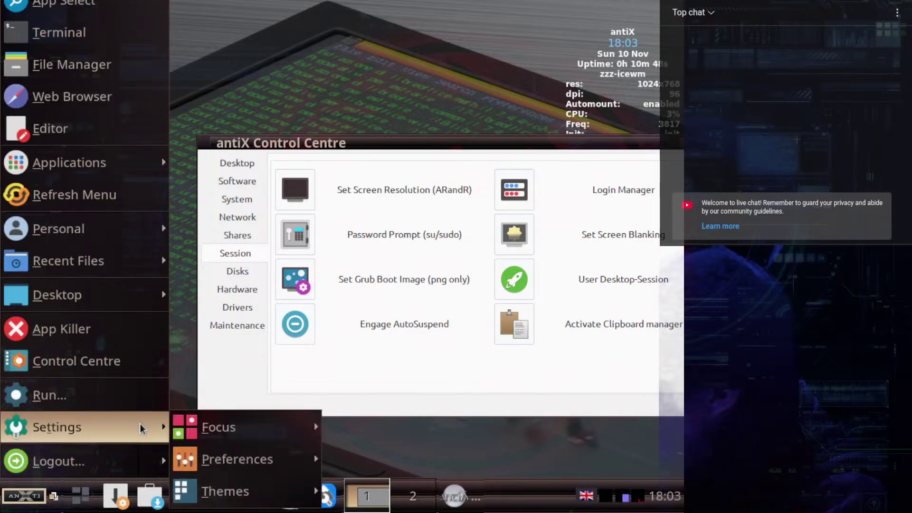
pyautogui.moveTo(237, 501)
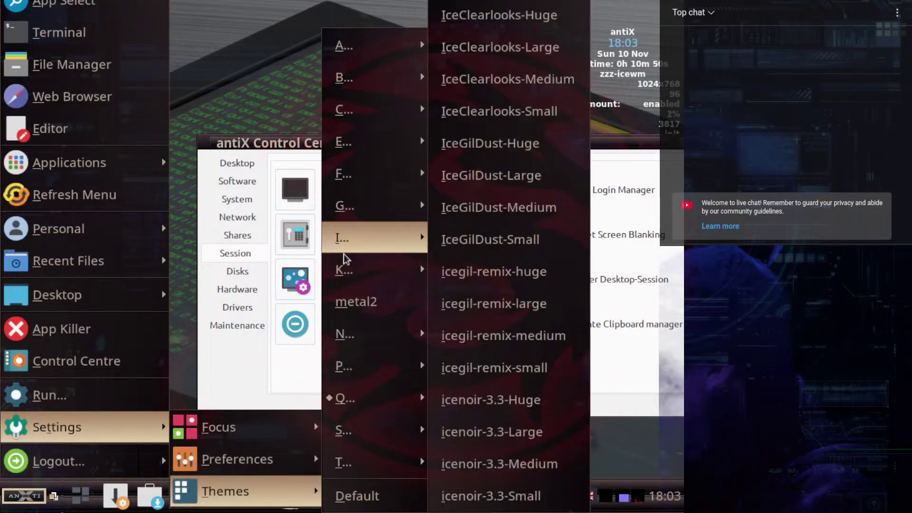
pyautogui.moveTo(348, 115)
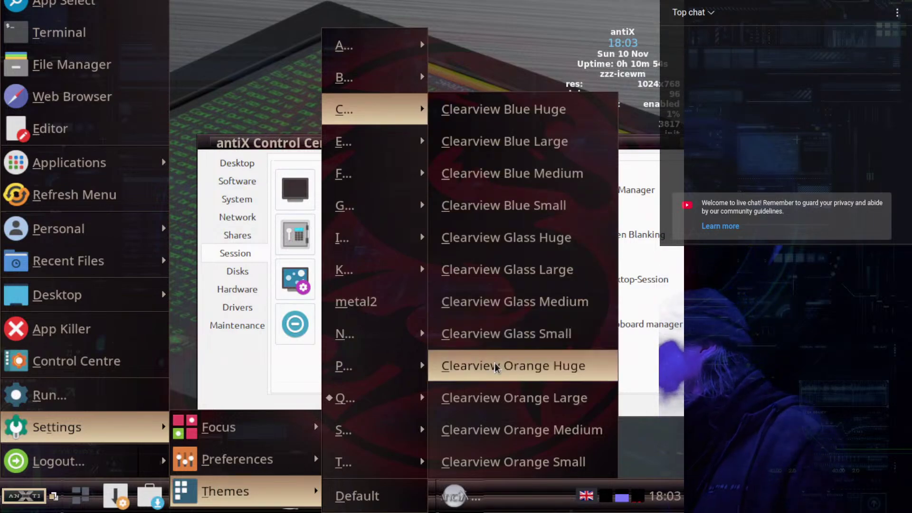
pyautogui.moveTo(382, 154)
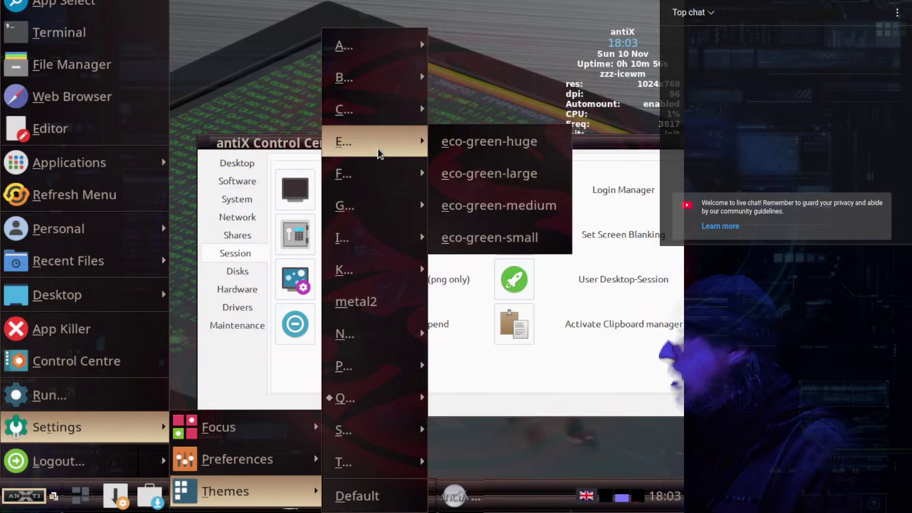
pyautogui.click(500, 238)
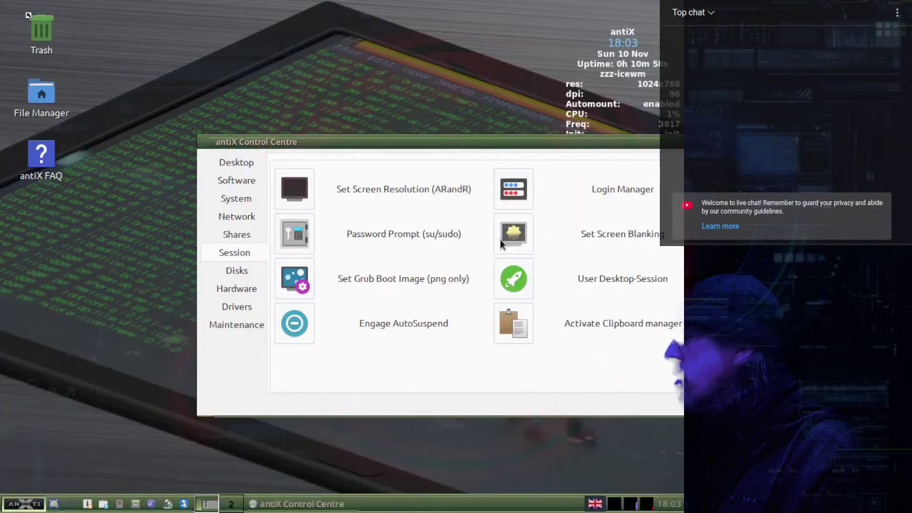
# Look through the IceWM preference categories, including the QuickSwitch options and the workspace keyboard shortcuts.
pyautogui.click(20, 503)
pyautogui.click(20, 504)
pyautogui.click(20, 504)
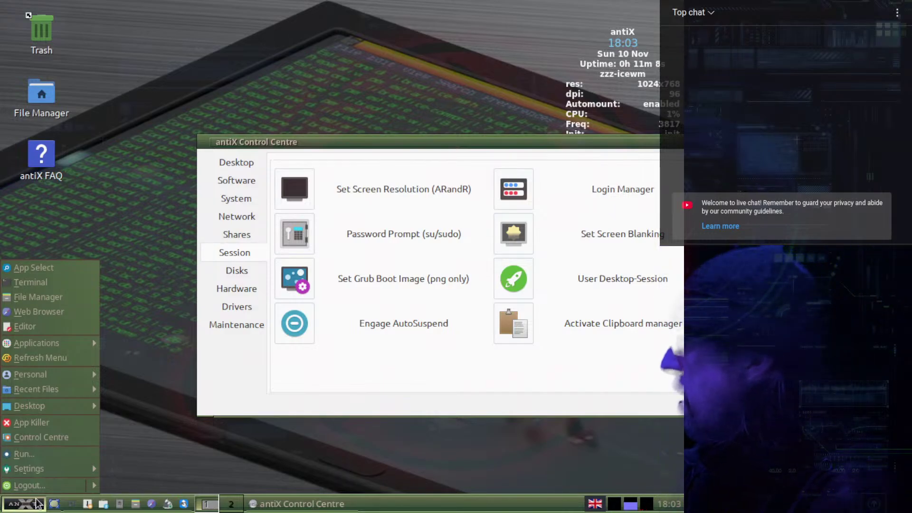
pyautogui.moveTo(48, 485)
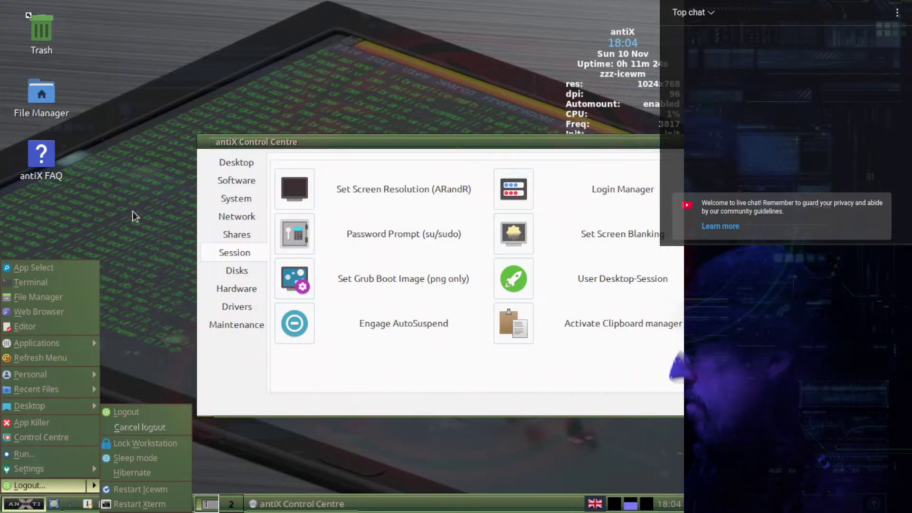
pyautogui.moveTo(30, 470)
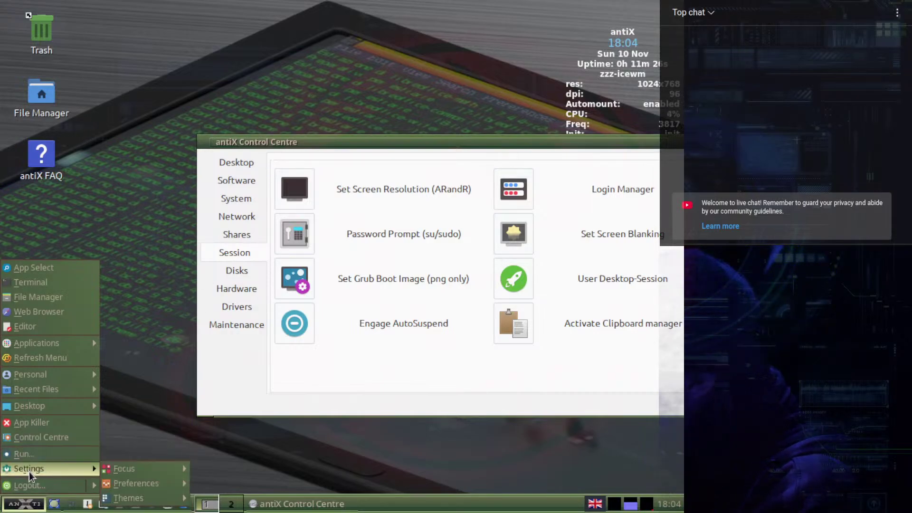
pyautogui.moveTo(139, 485)
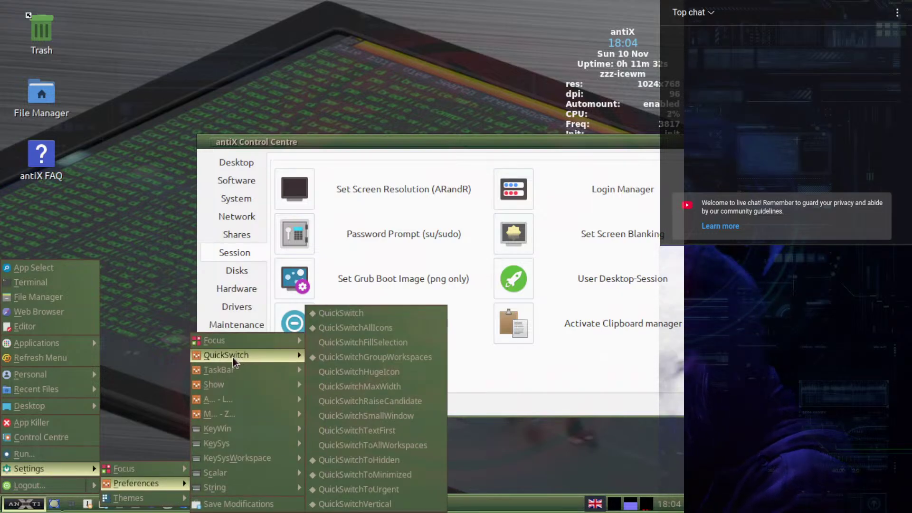
pyautogui.moveTo(223, 384)
pyautogui.moveTo(142, 469)
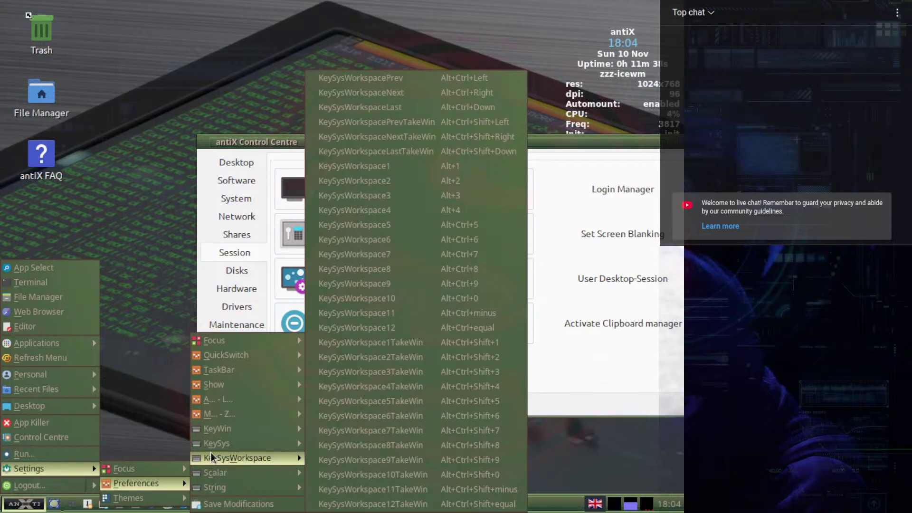
pyautogui.moveTo(214, 445)
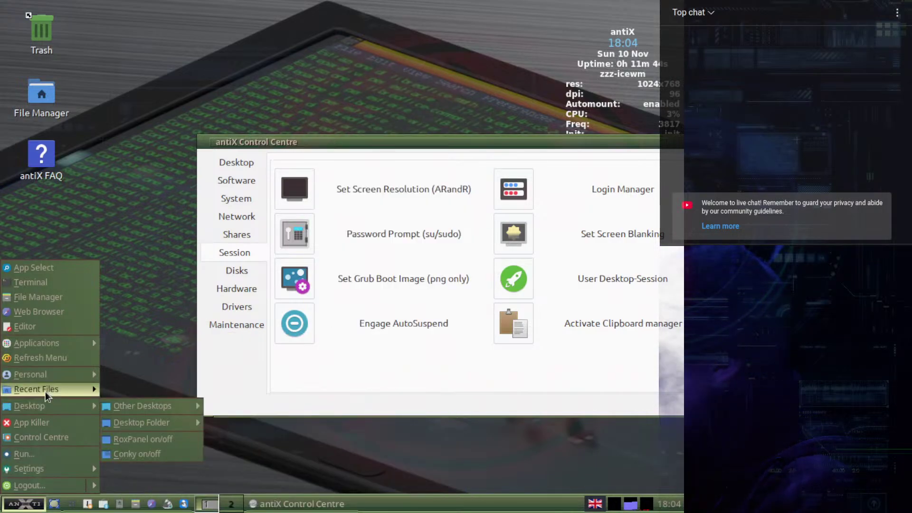
# Reset the IceWM desktop theme to Default.
pyautogui.moveTo(45, 393)
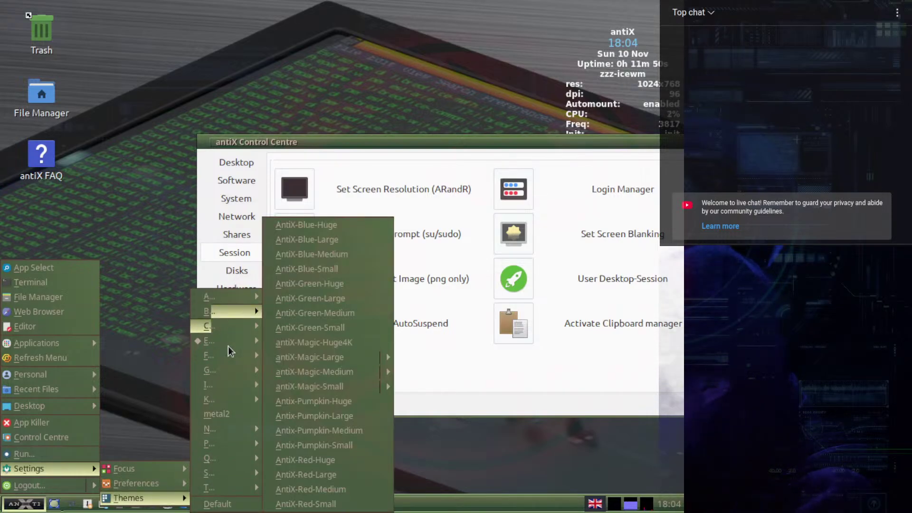
pyautogui.click(211, 504)
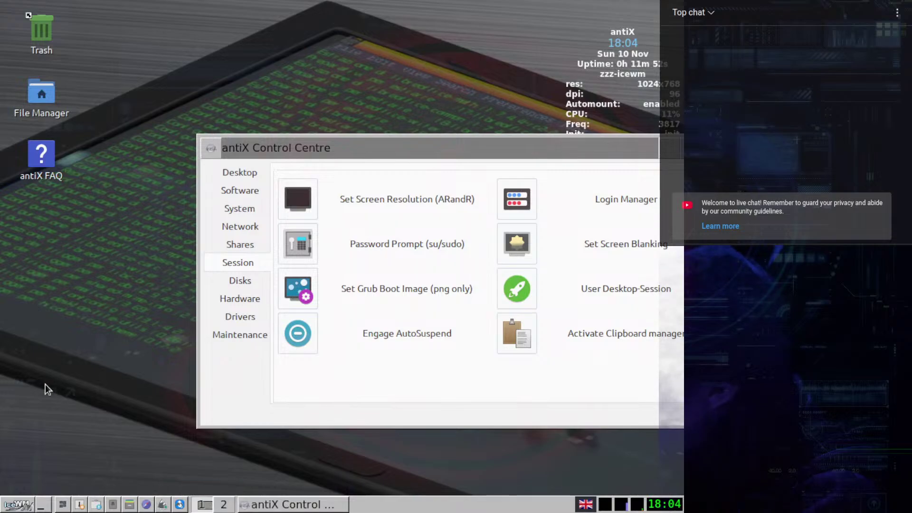
# Apply the antiX-Magic-Small theme to the IceWM desktop and check the main menu's new look.
pyautogui.click(18, 505)
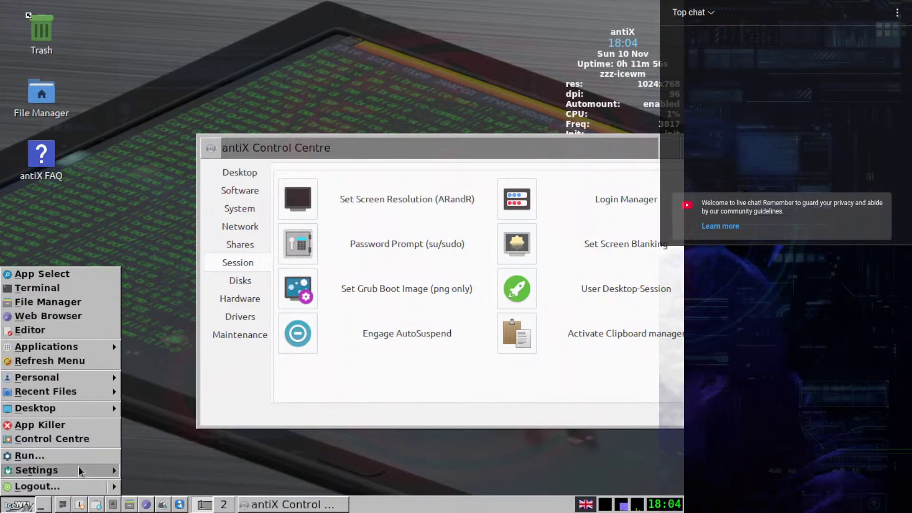
pyautogui.moveTo(81, 470)
pyautogui.moveTo(166, 498)
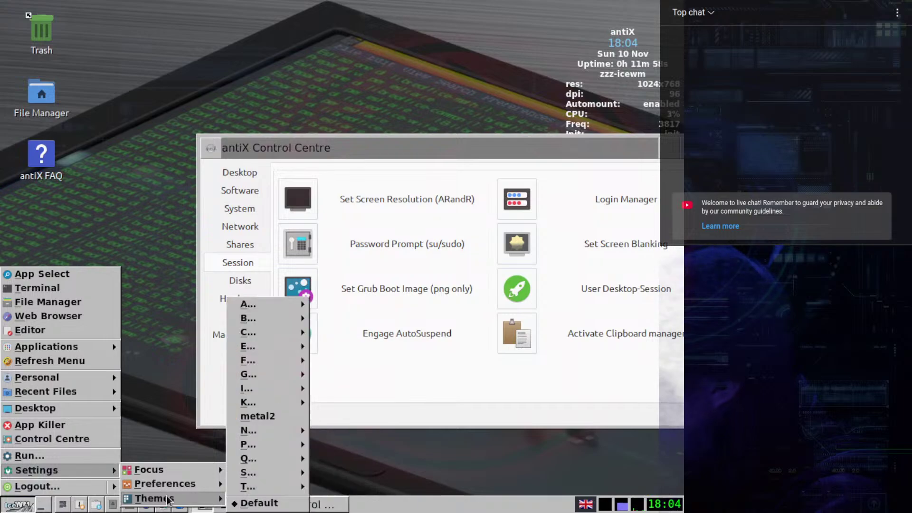
pyautogui.moveTo(275, 303)
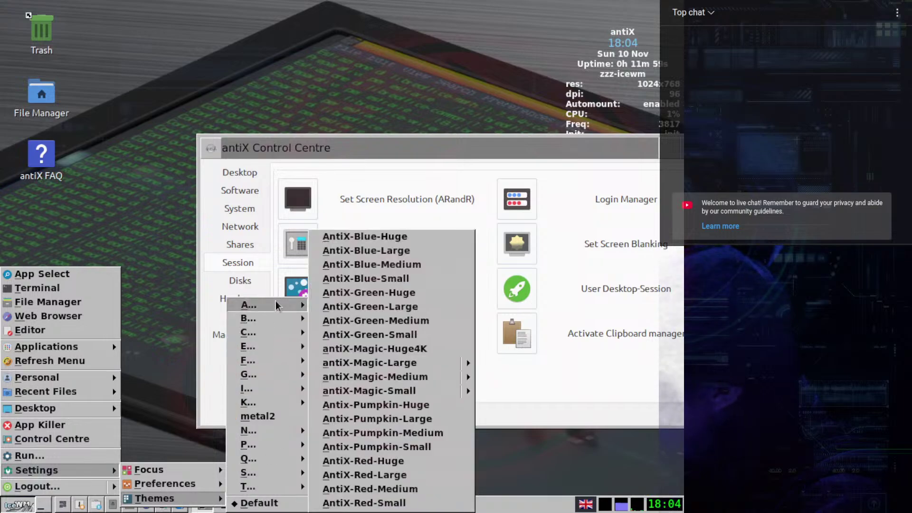
pyautogui.click(377, 393)
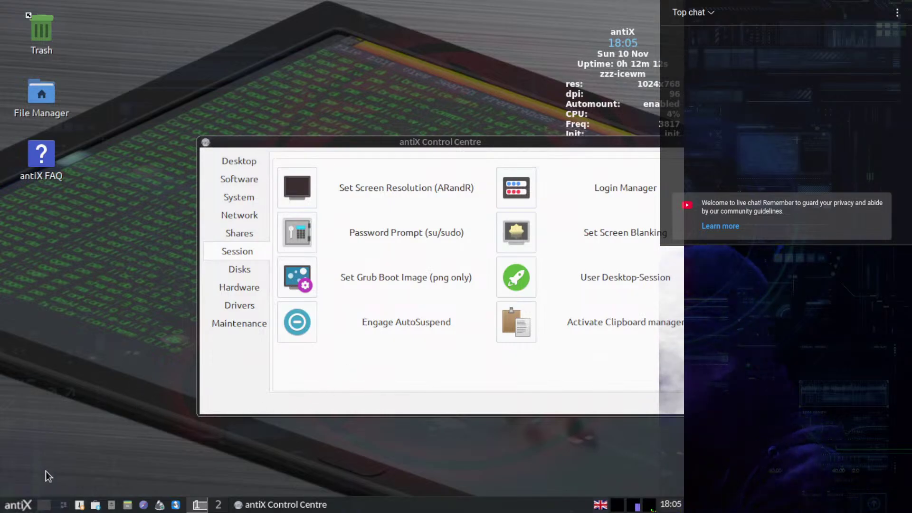
pyautogui.click(24, 505)
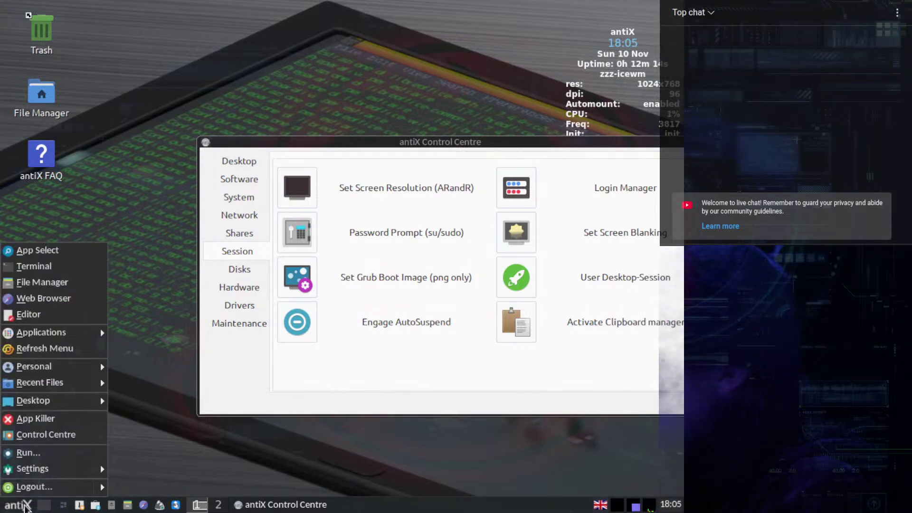
pyautogui.click(23, 505)
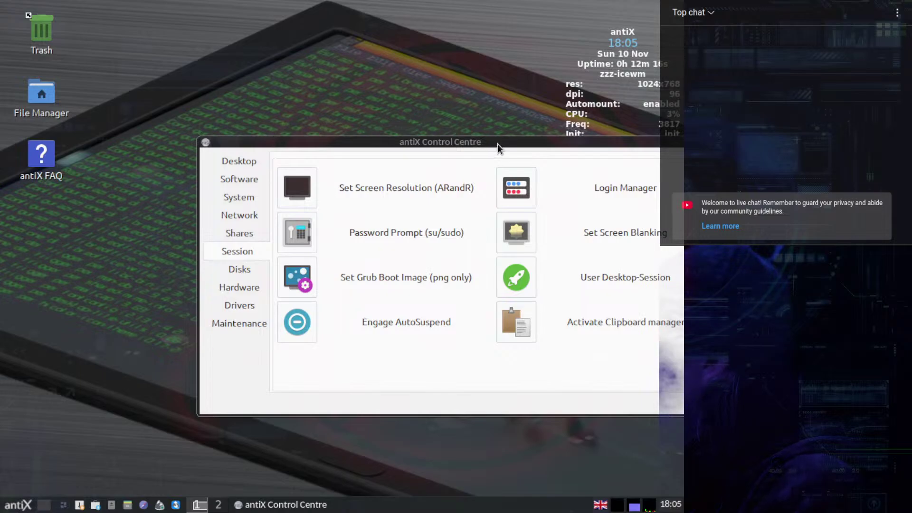
# Move the Control Centre clear of the system monitor, test the BlueLines login theme in Login Manager, and close its preview.
pyautogui.moveTo(498, 144); pyautogui.dragTo(332, 58)
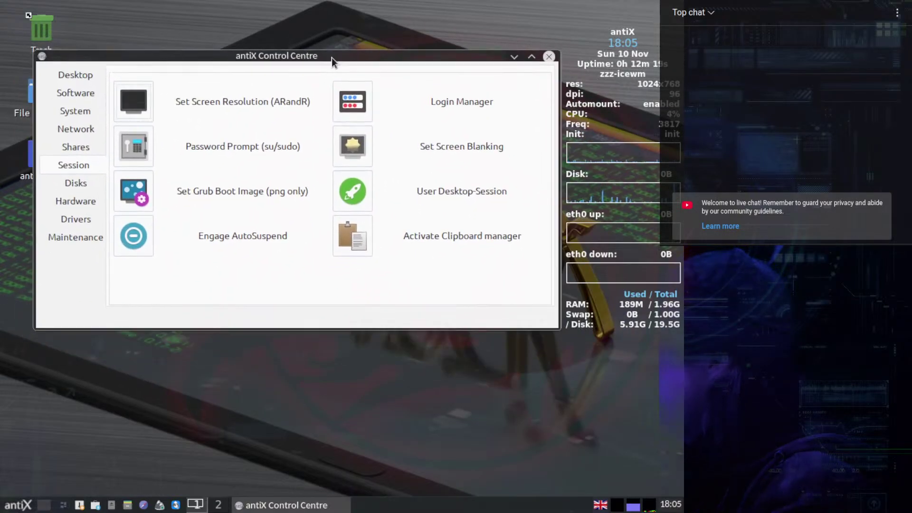
pyautogui.click(354, 107)
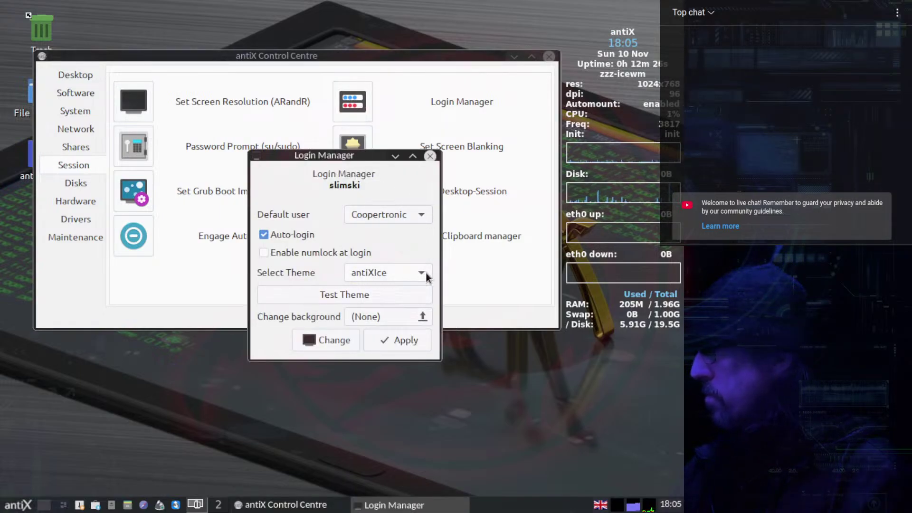
pyautogui.click(426, 276)
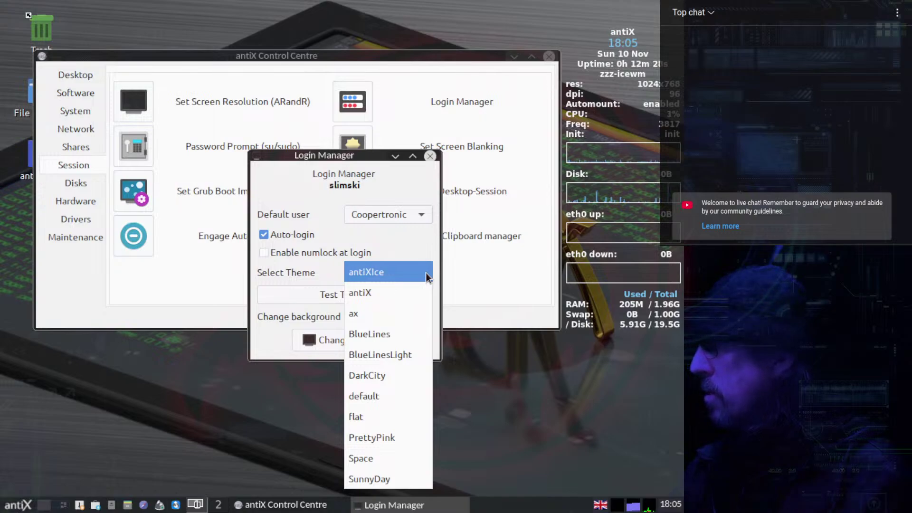
pyautogui.click(386, 335)
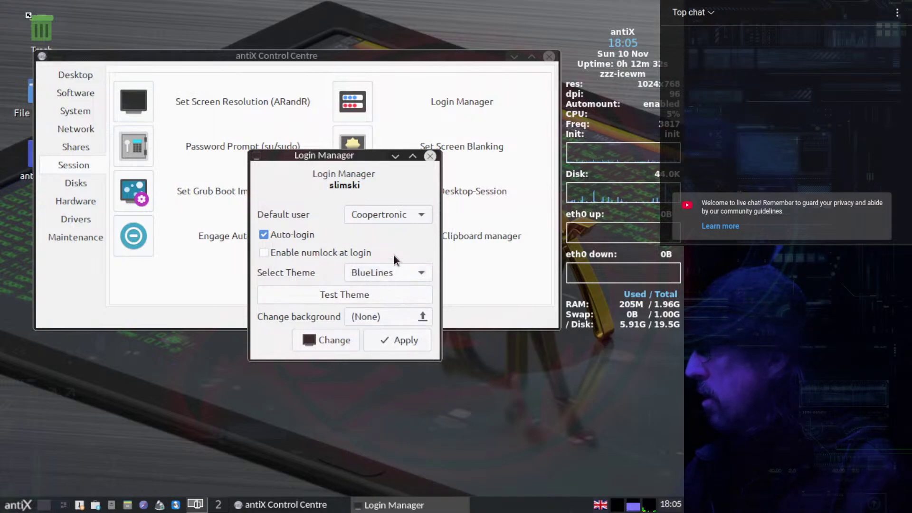
pyautogui.click(357, 301)
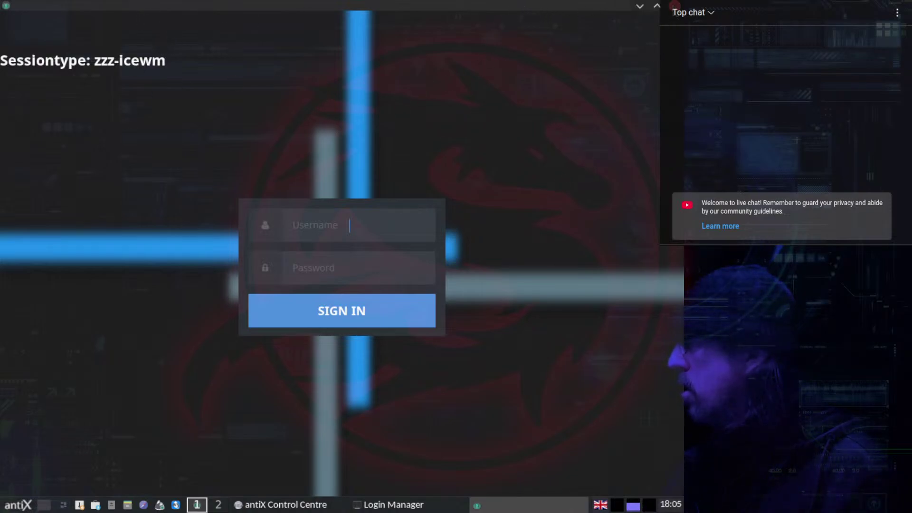
pyautogui.click(674, 5)
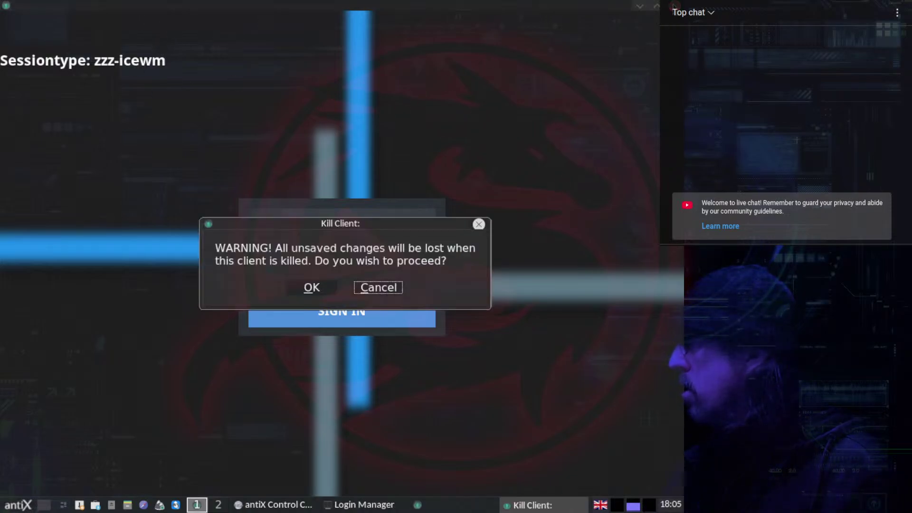
pyautogui.click(314, 288)
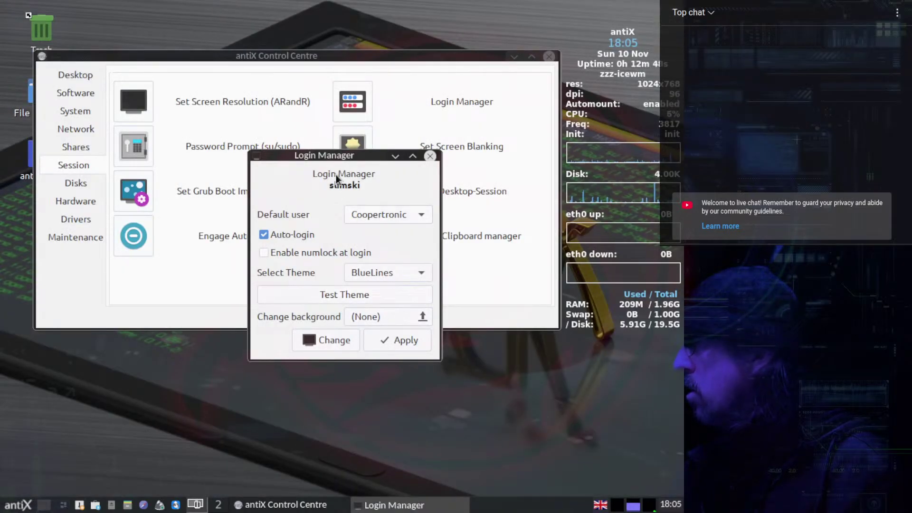
# Set the login theme to antiXIce and apply the Login Manager settings.
pyautogui.click(419, 274)
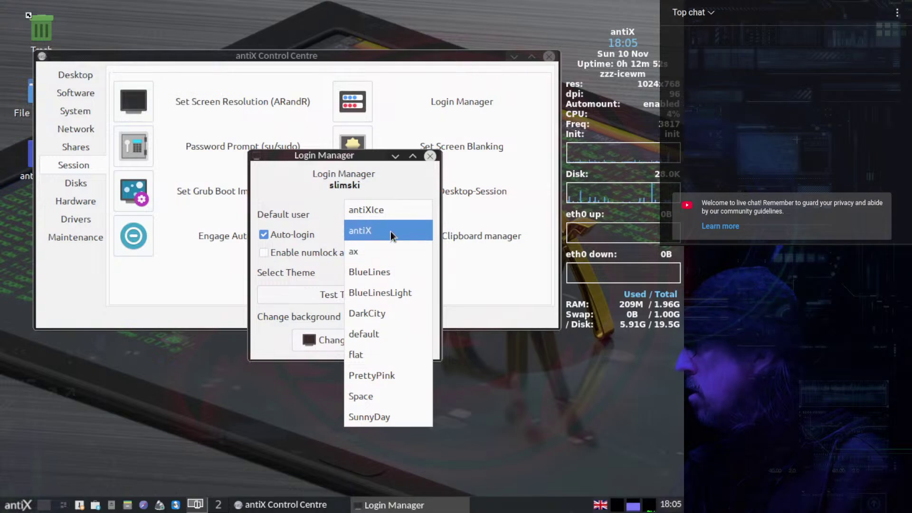
pyautogui.click(387, 212)
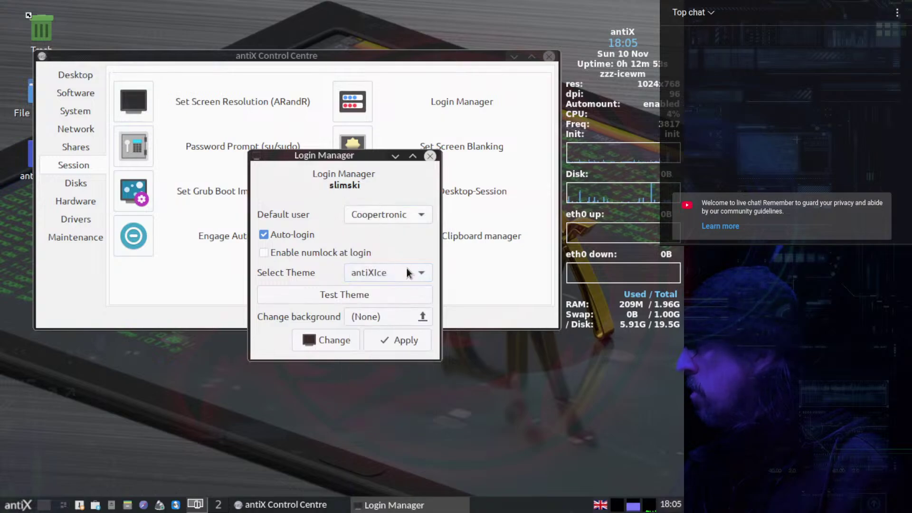
pyautogui.click(391, 342)
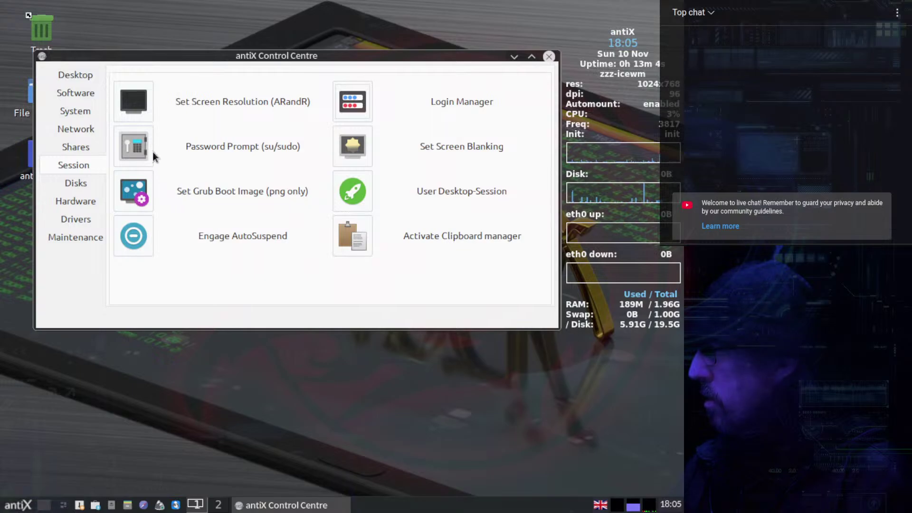
# Browse the user's home folder and the recently used files in the Grub background chooser, and close it without choosing an image.
pyautogui.click(132, 184)
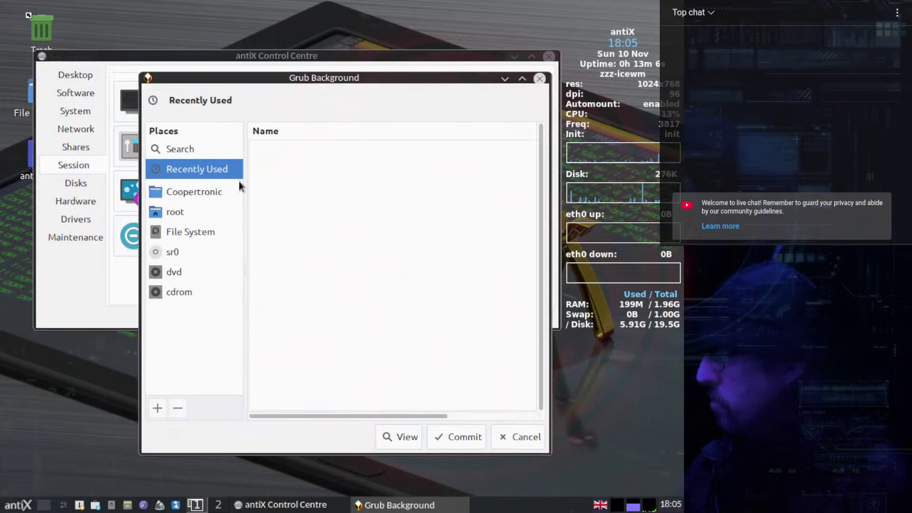
pyautogui.click(191, 192)
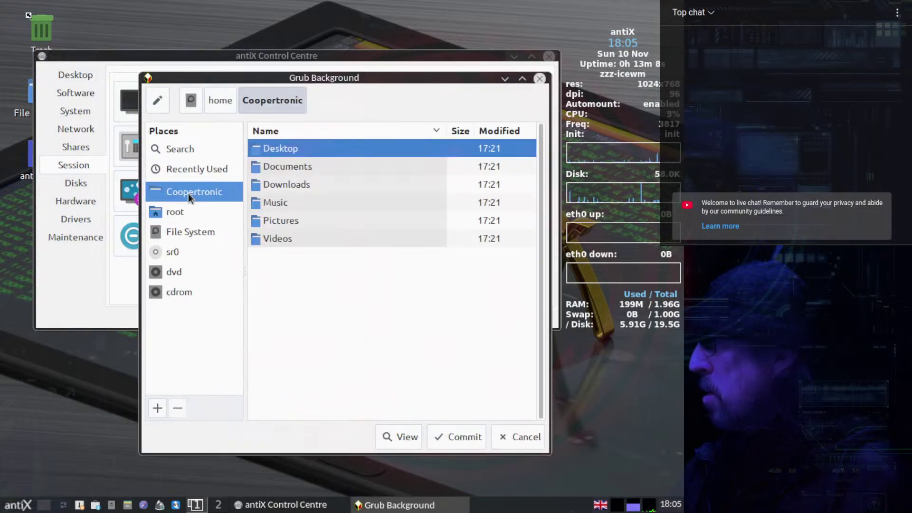
pyautogui.click(178, 169)
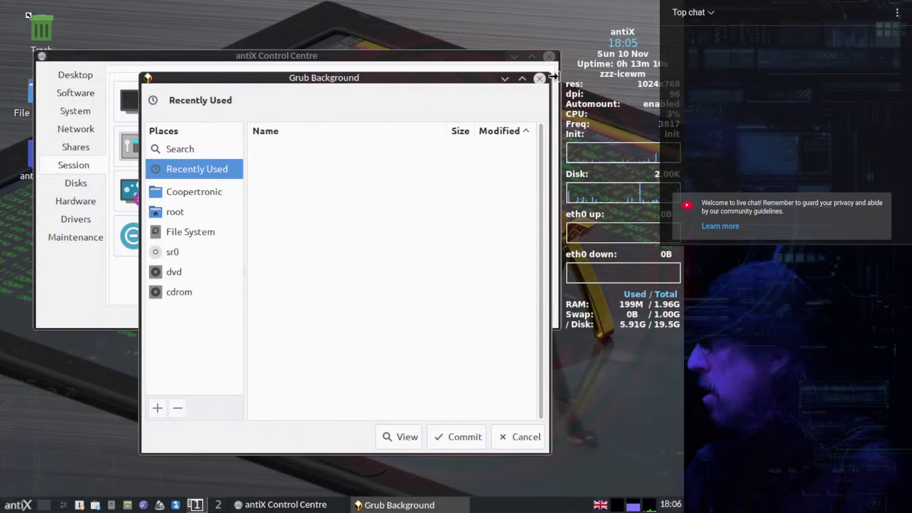
pyautogui.click(540, 79)
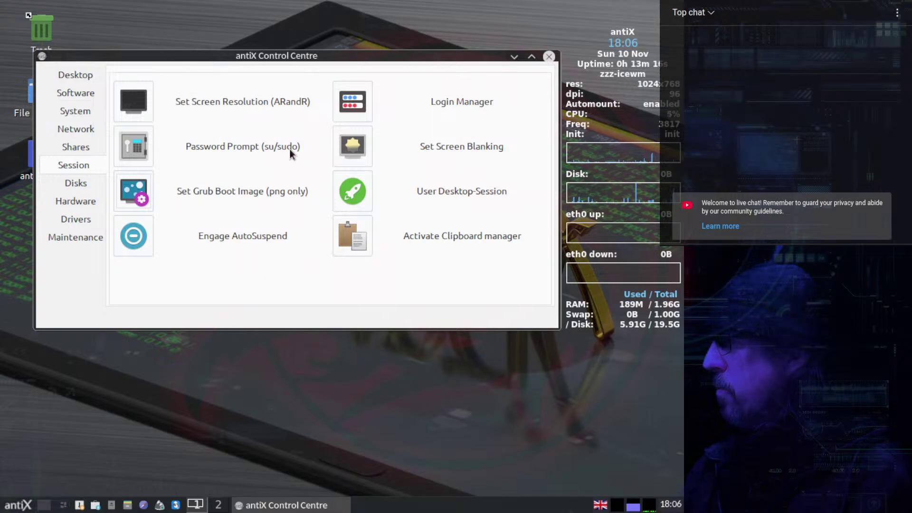
# Show the Control Centre's file-sharing and cloud storage tools in the Shares category.
pyautogui.click(73, 150)
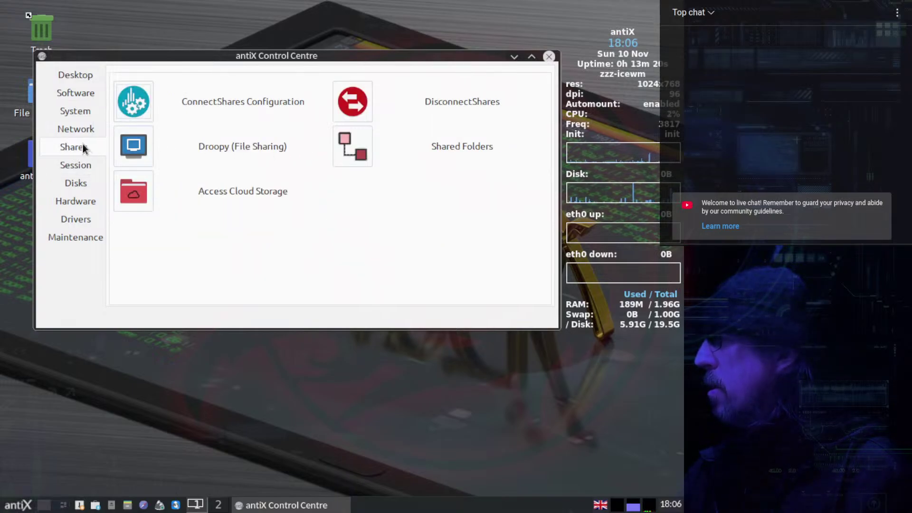
# Launch the Droopy file-sharing server twice to view its startup information, and close its terminal each time.
pyautogui.click(135, 149)
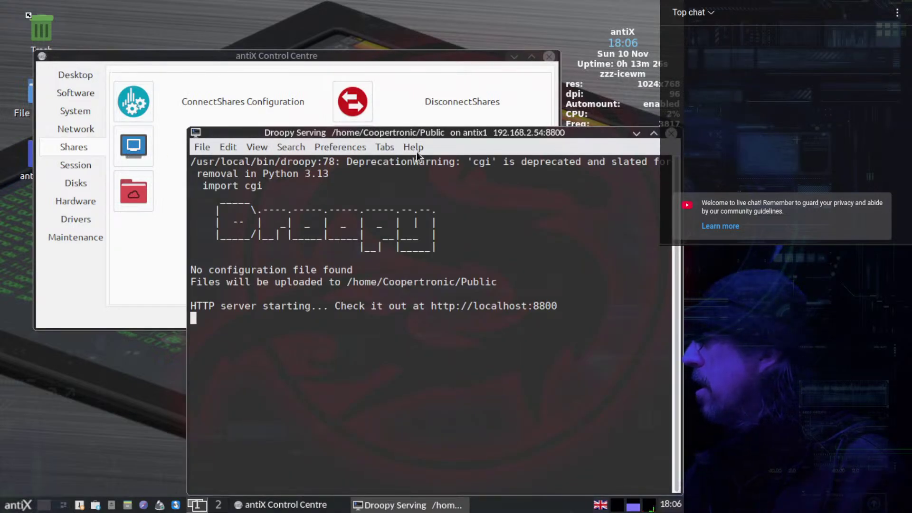
pyautogui.moveTo(407, 131); pyautogui.dragTo(312, 78)
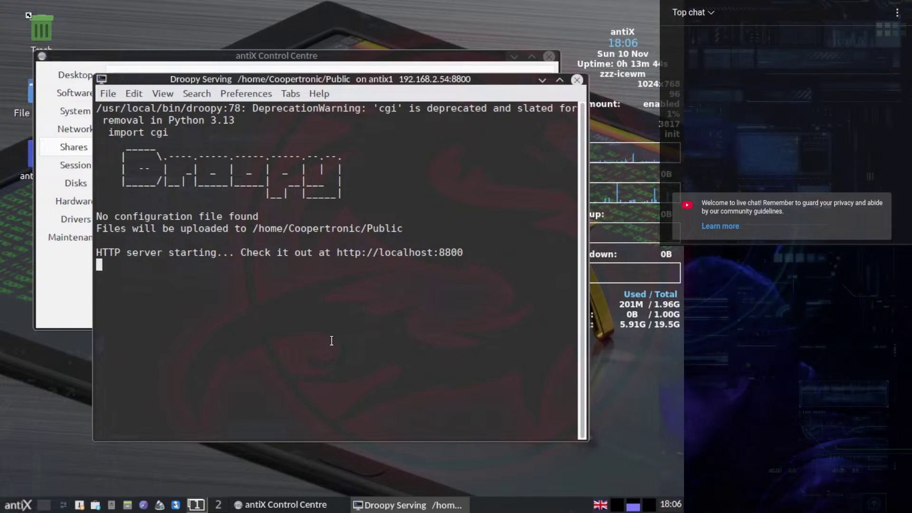
pyautogui.click(578, 80)
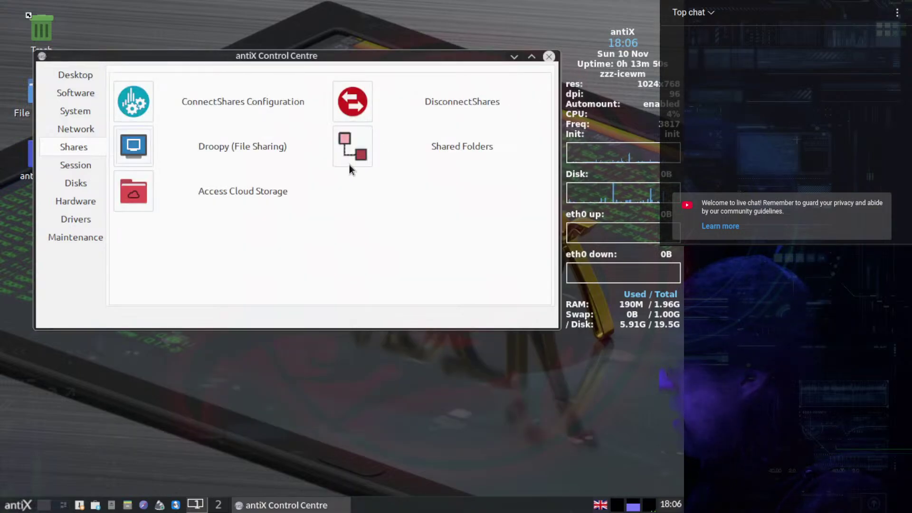
pyautogui.click(135, 142)
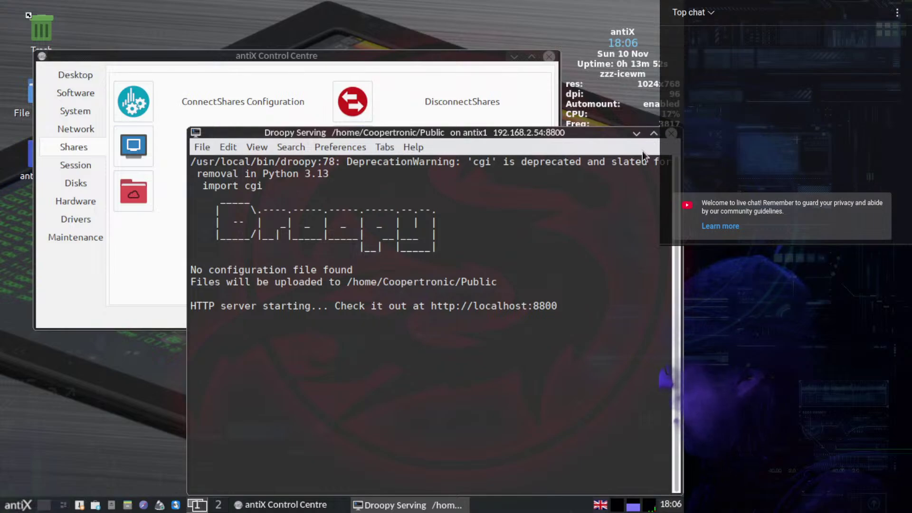
pyautogui.click(672, 133)
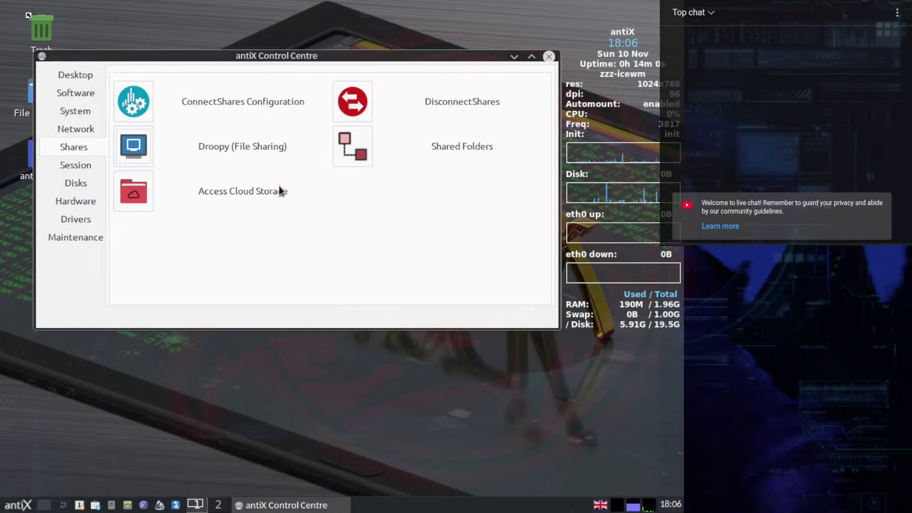
# Open Access Cloud Storage and accept the download of rclone.
pyautogui.click(132, 192)
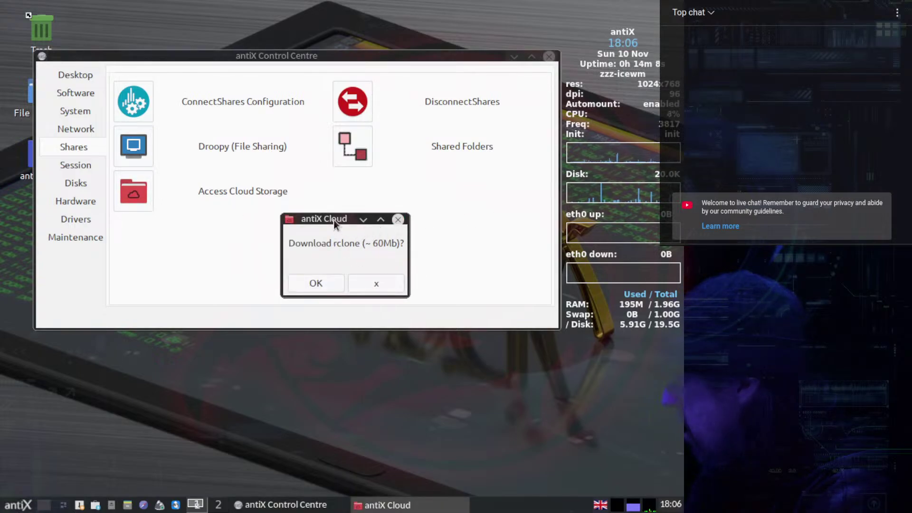
pyautogui.moveTo(326, 219); pyautogui.dragTo(338, 163)
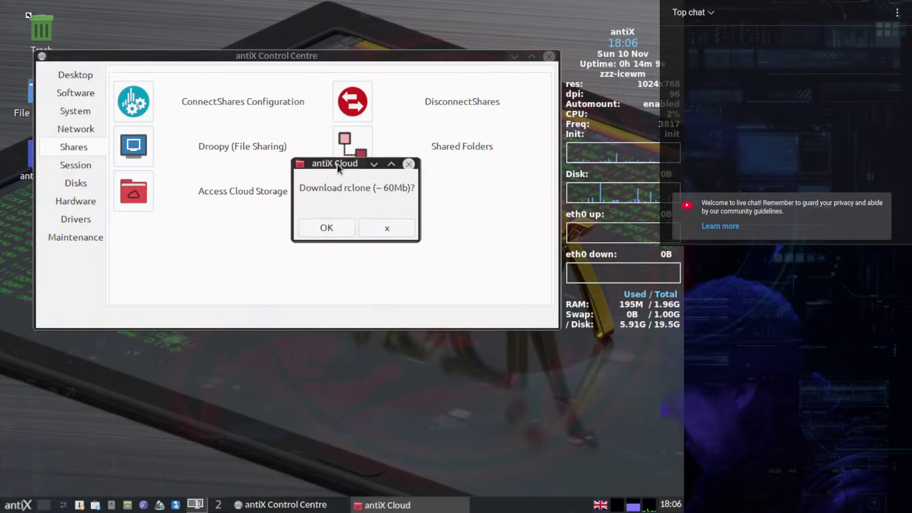
pyautogui.click(316, 224)
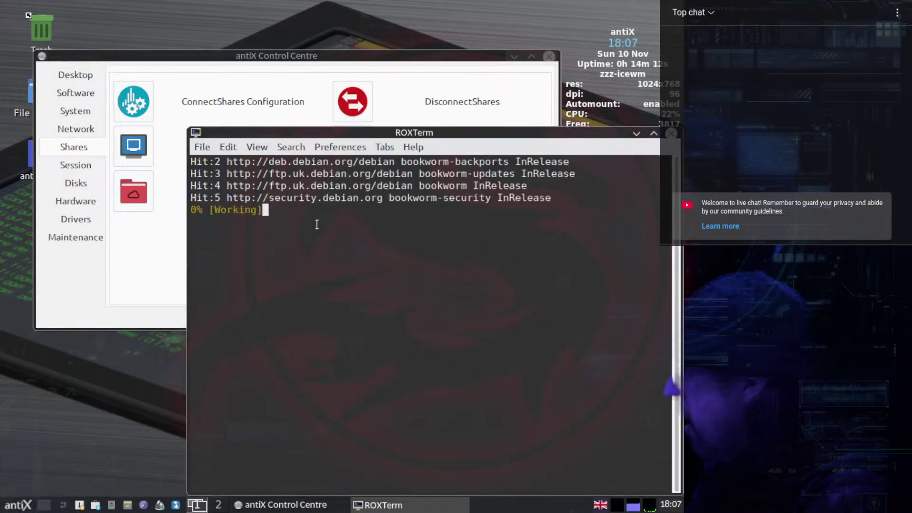
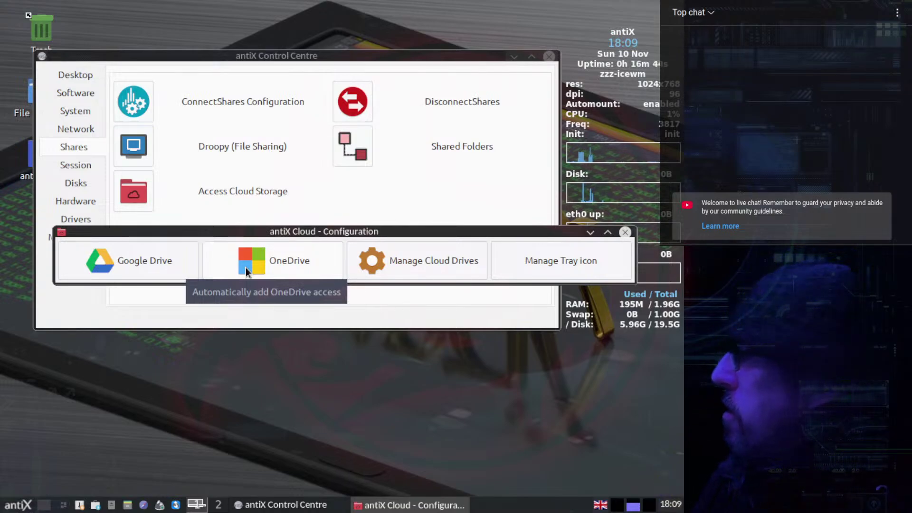
# Open the OneDrive access sign-in page from antiX Cloud, dismiss the browser's restore notice, and close the page without signing in.
pyautogui.click(246, 268)
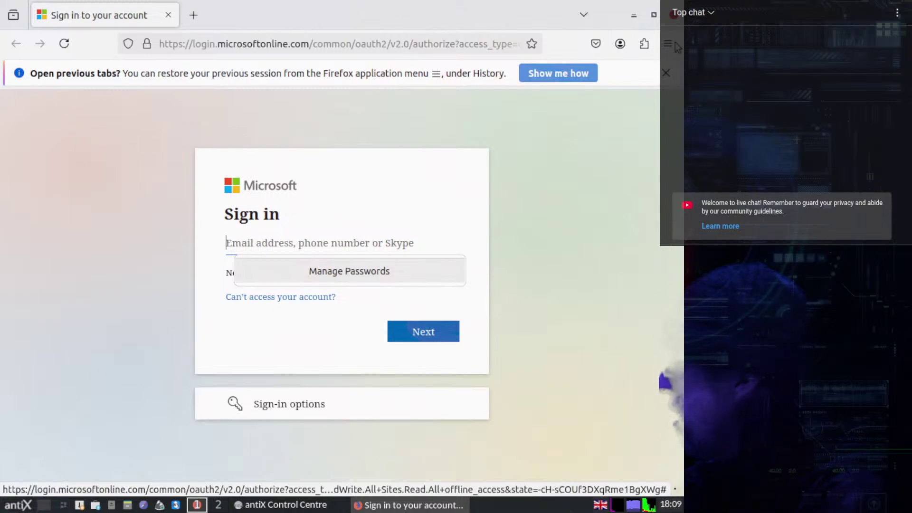
pyautogui.click(666, 74)
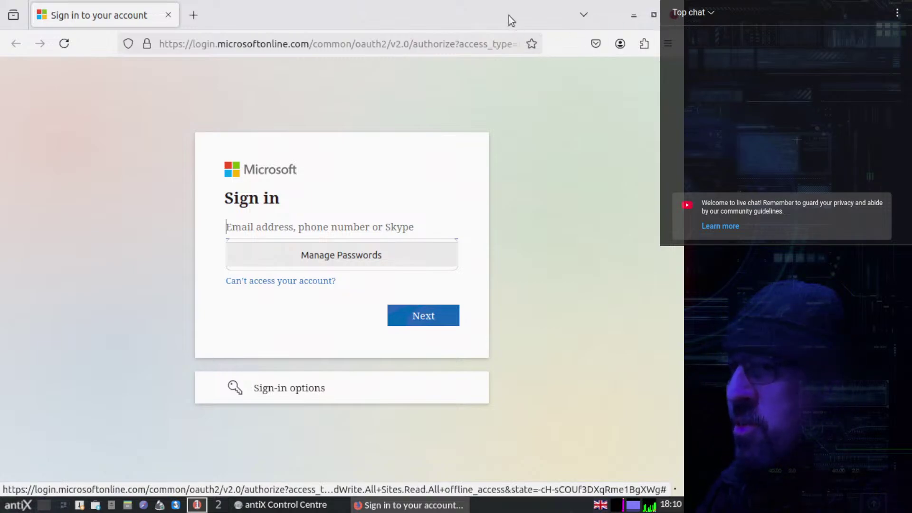
pyautogui.moveTo(507, 15)
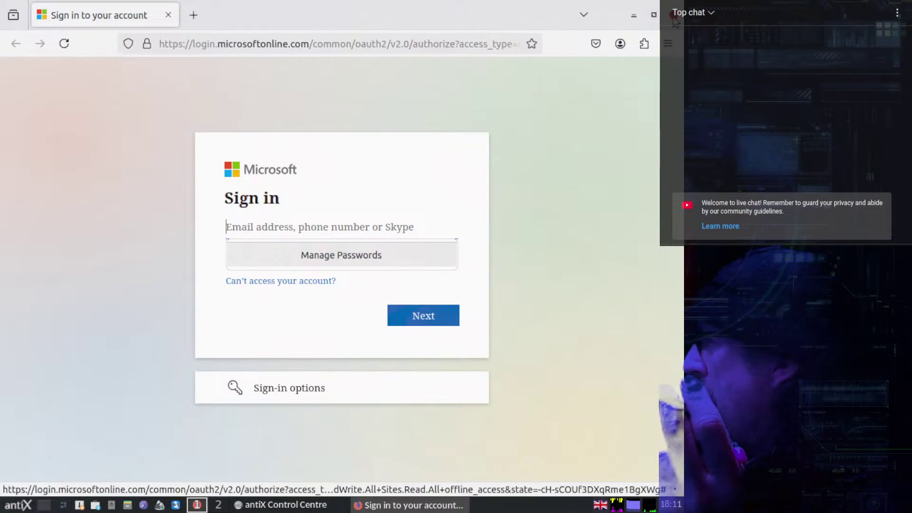
pyautogui.hotkey('ctrl', 'w')
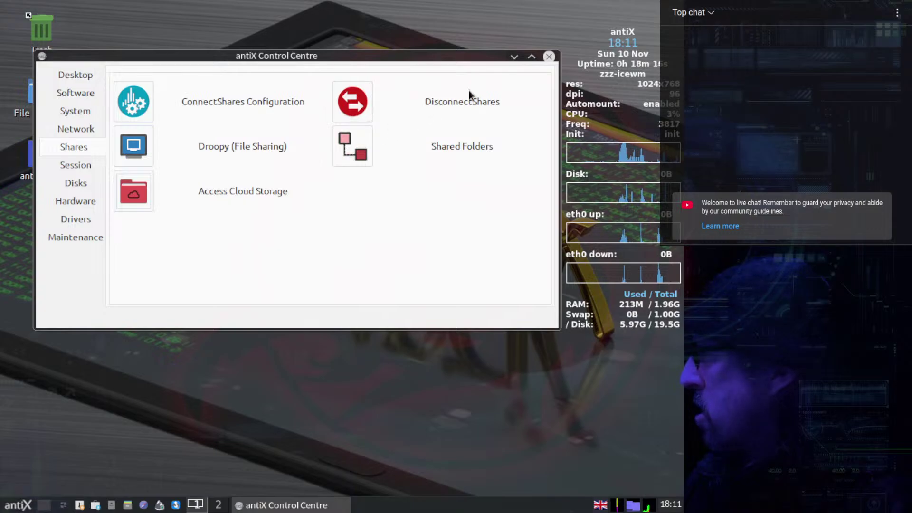
# Close the Control Centre, then shut down the sysVinit virtual machine and close its QEMU/KVM window.
pyautogui.click(549, 58)
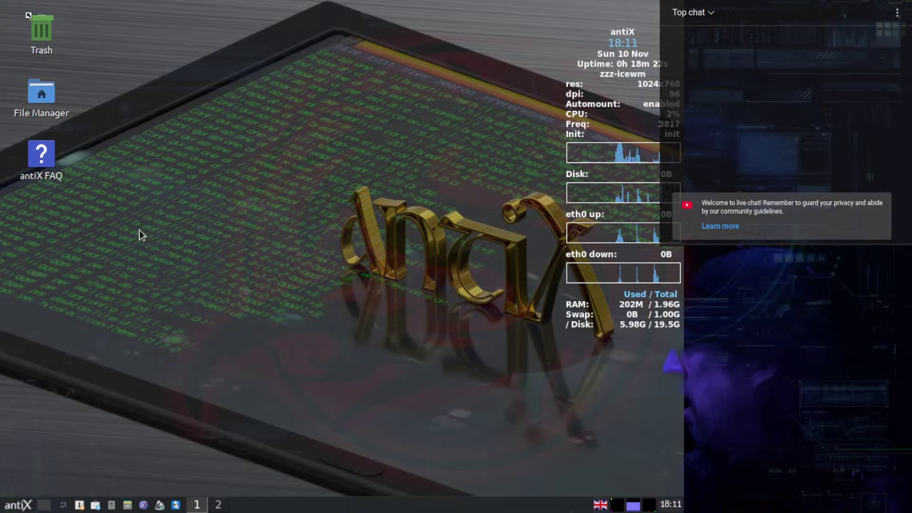
pyautogui.click(19, 507)
pyautogui.moveTo(103, 487)
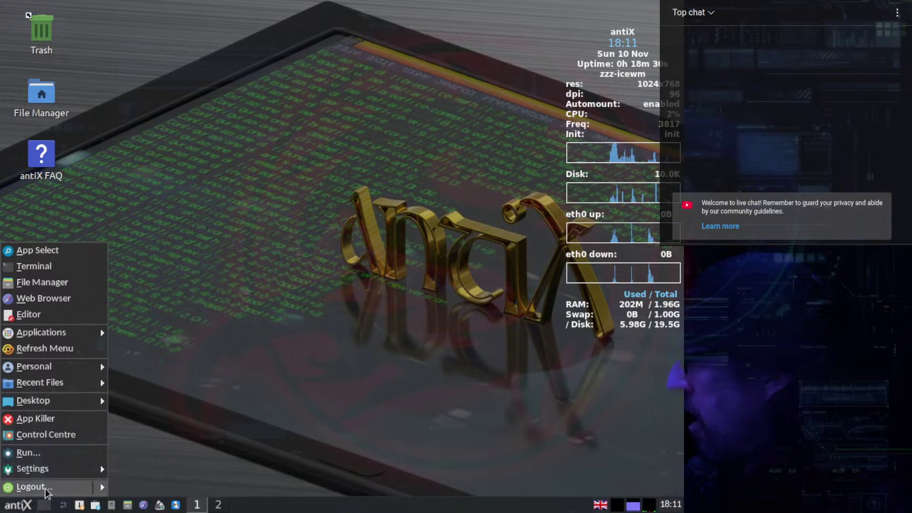
pyautogui.click(45, 489)
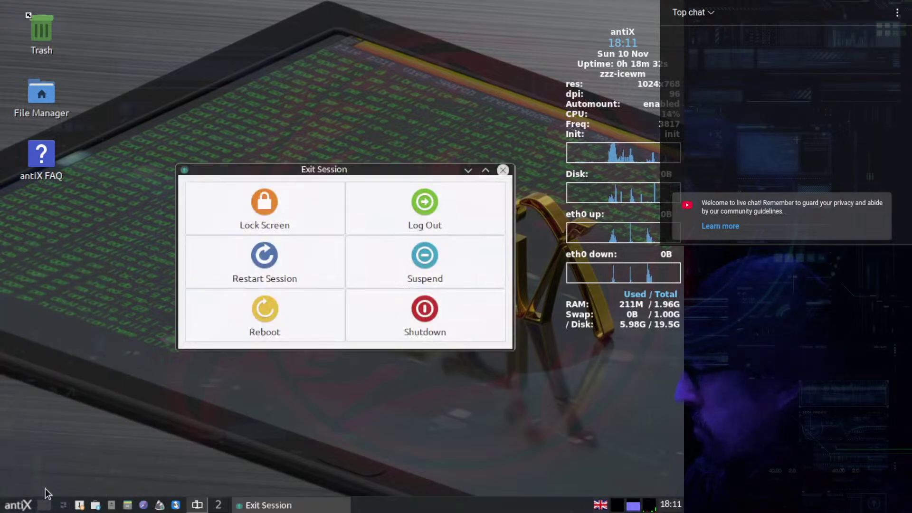
pyautogui.click(425, 311)
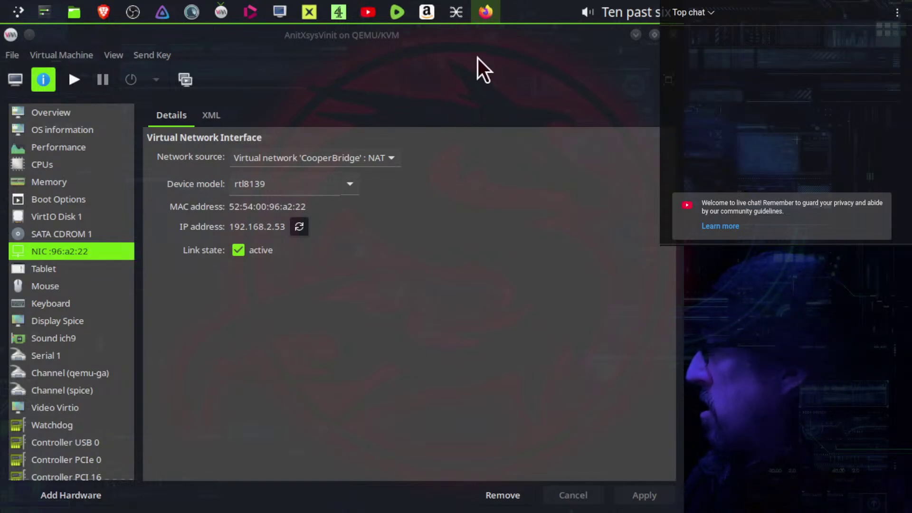
pyautogui.click(671, 36)
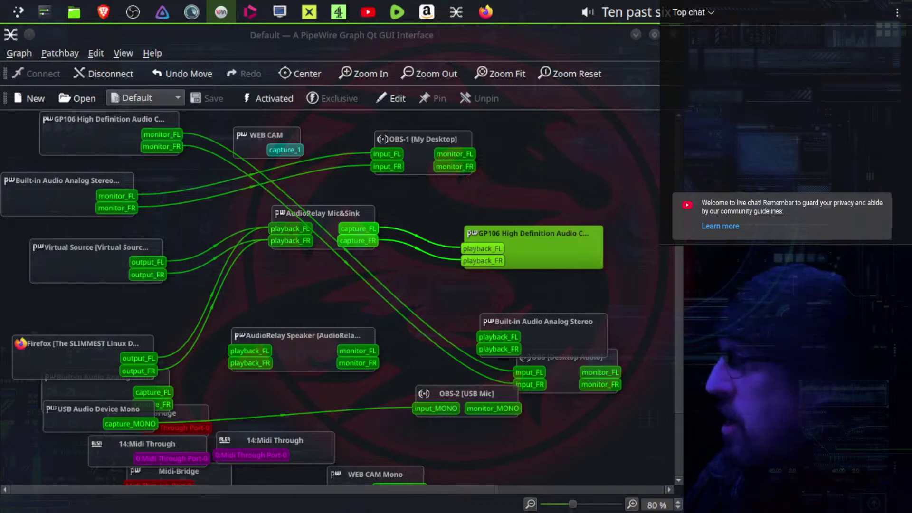
# Switch to the remote viewer, connect to the AntiXrunit virtual machine, and show its display full screen.
pyautogui.click(282, 11)
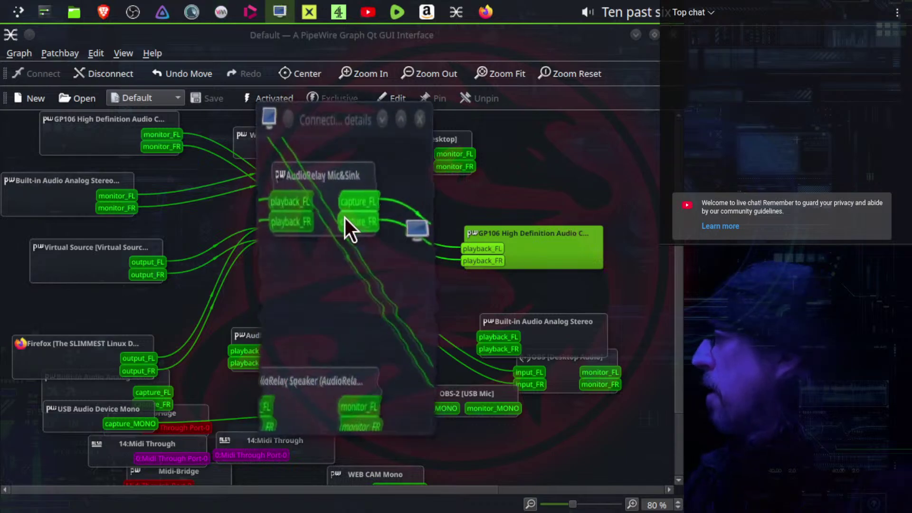
pyautogui.doubleClick(342, 224)
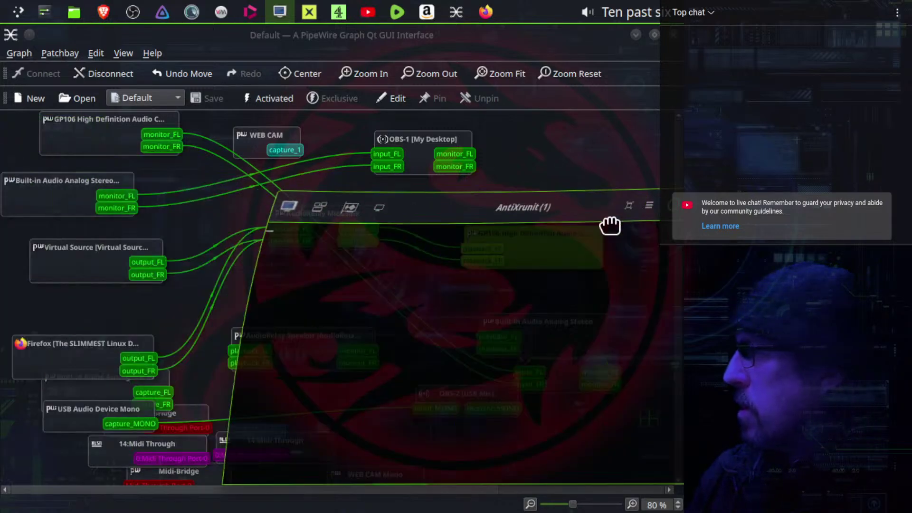
pyautogui.moveTo(610, 224); pyautogui.dragTo(385, 60)
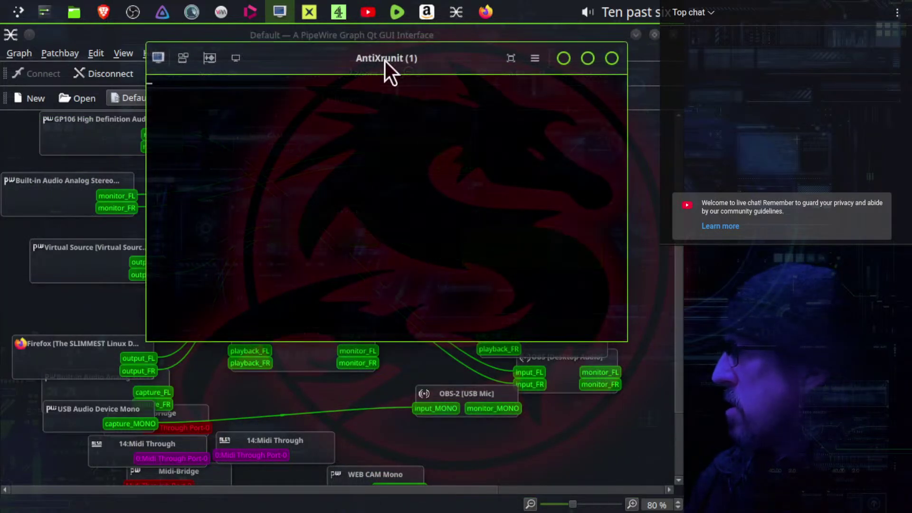
pyautogui.doubleClick(385, 60)
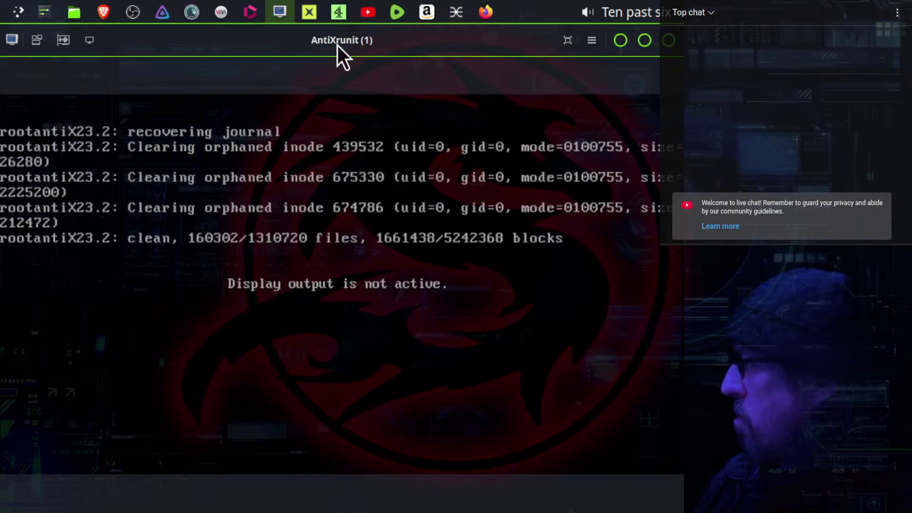
pyautogui.click(567, 41)
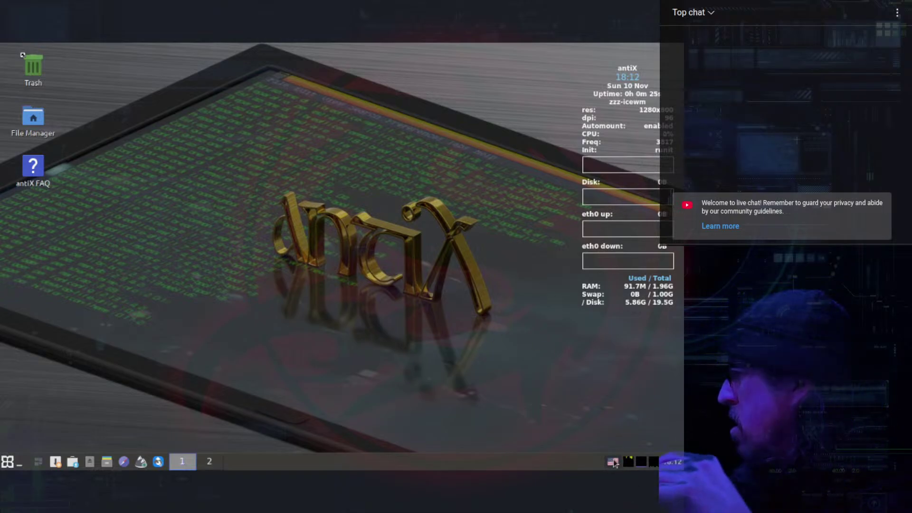
# Set the runit machine's IceWM theme to Default.
pyautogui.click(6, 463)
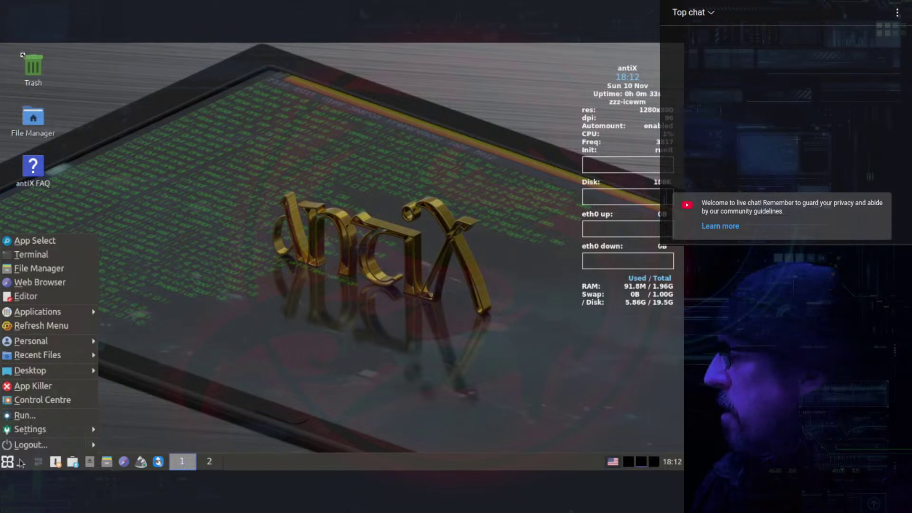
pyautogui.moveTo(85, 429)
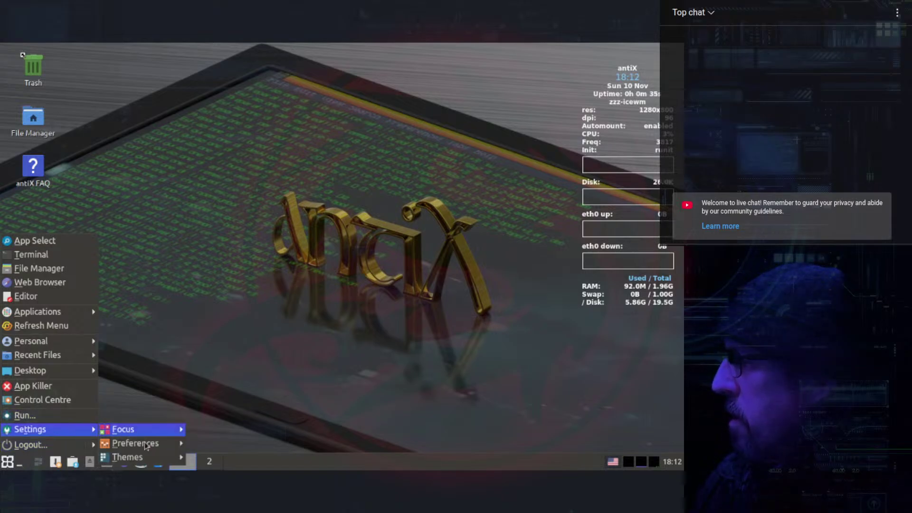
pyautogui.moveTo(142, 457)
pyautogui.moveTo(239, 269)
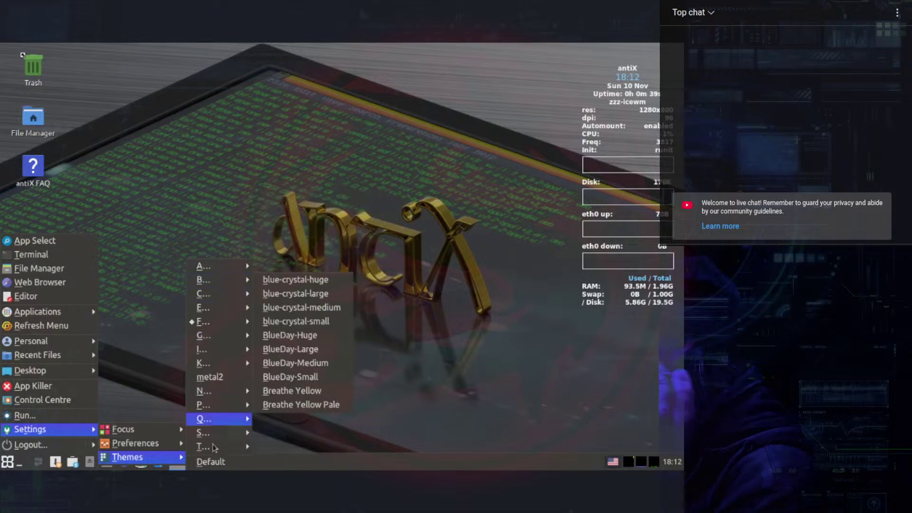
pyautogui.click(209, 461)
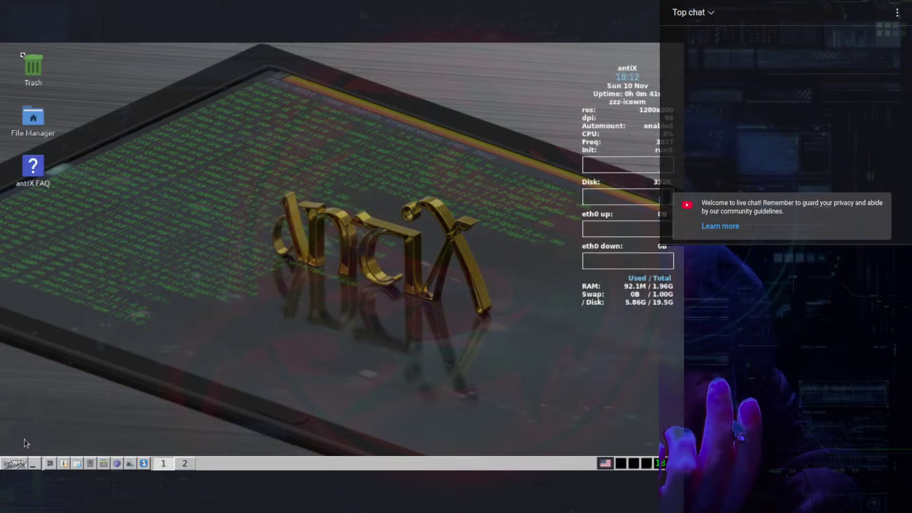
# Set the runit machine's IceWM theme to antiX-Magic-Small.
pyautogui.click(8, 468)
pyautogui.moveTo(28, 435)
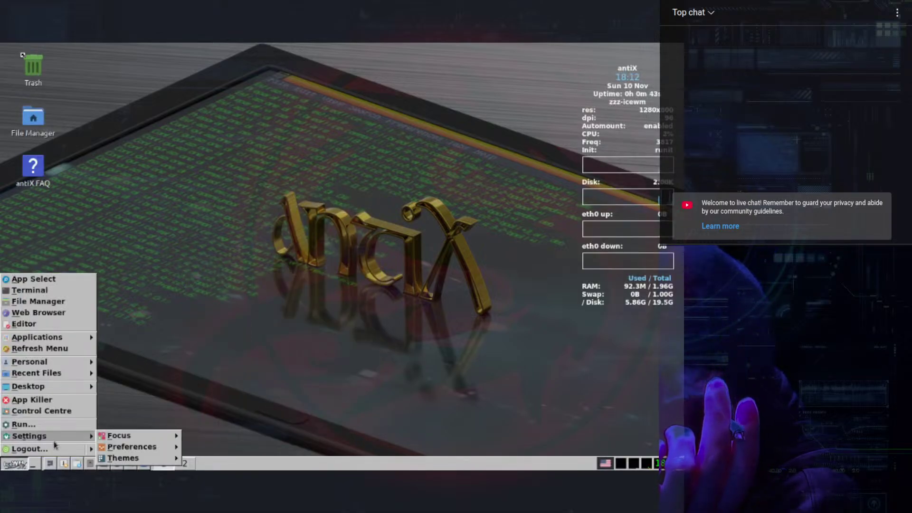
pyautogui.moveTo(124, 458)
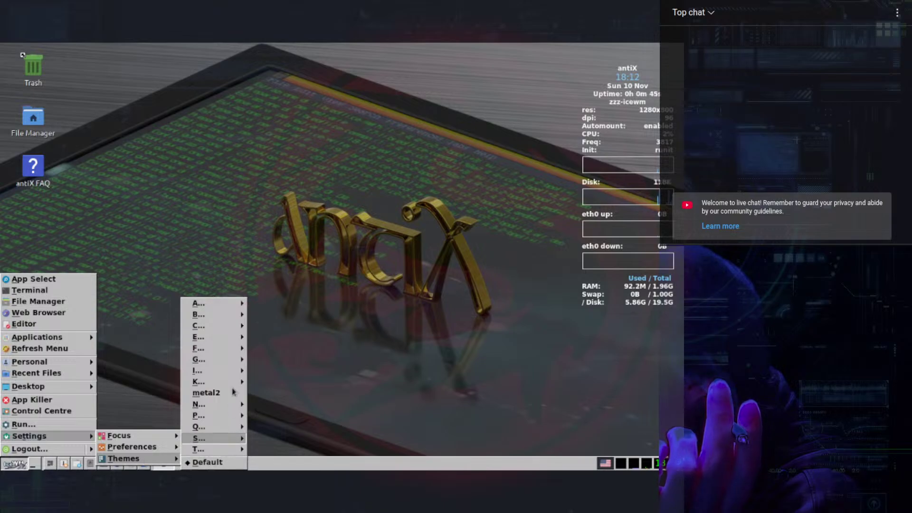
pyautogui.moveTo(212, 307)
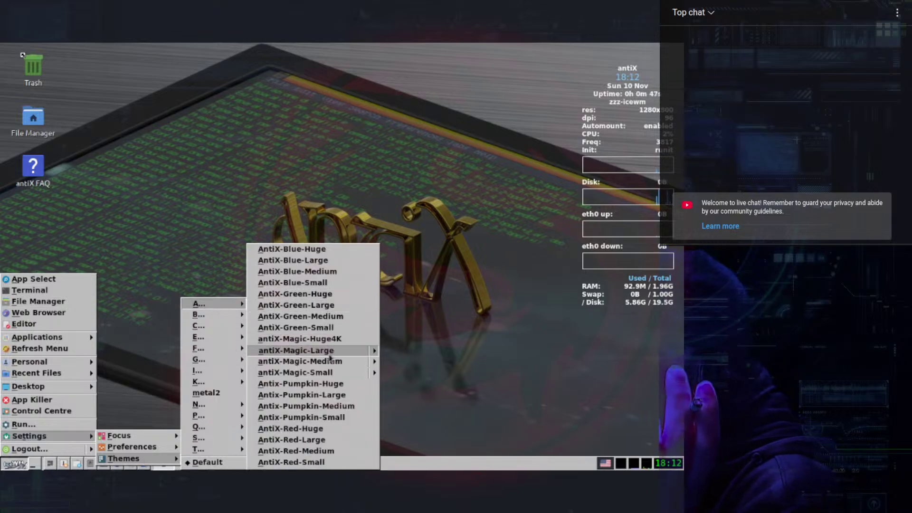
pyautogui.click(317, 375)
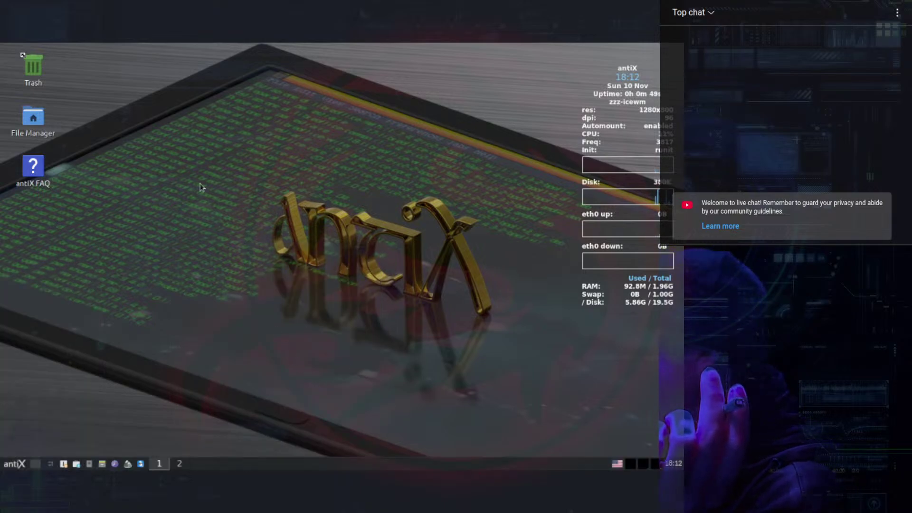
# Set the runit machine's screen resolution to 1024x768 in the Control Centre's ARandR tool and apply it.
pyautogui.click(17, 464)
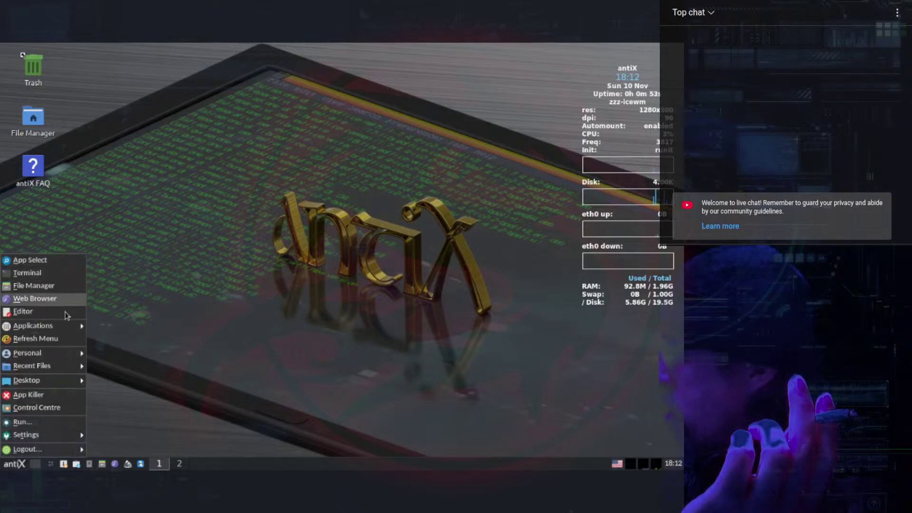
pyautogui.click(50, 409)
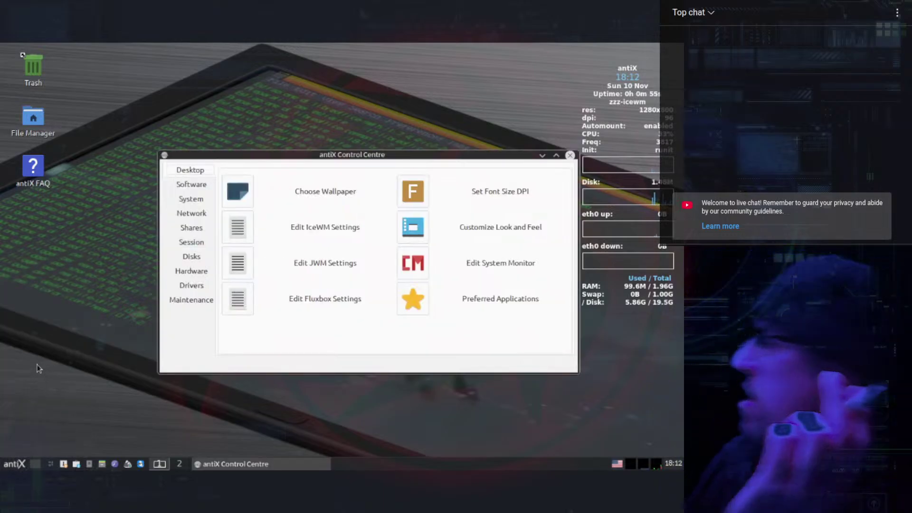
pyautogui.click(195, 244)
pyautogui.click(238, 191)
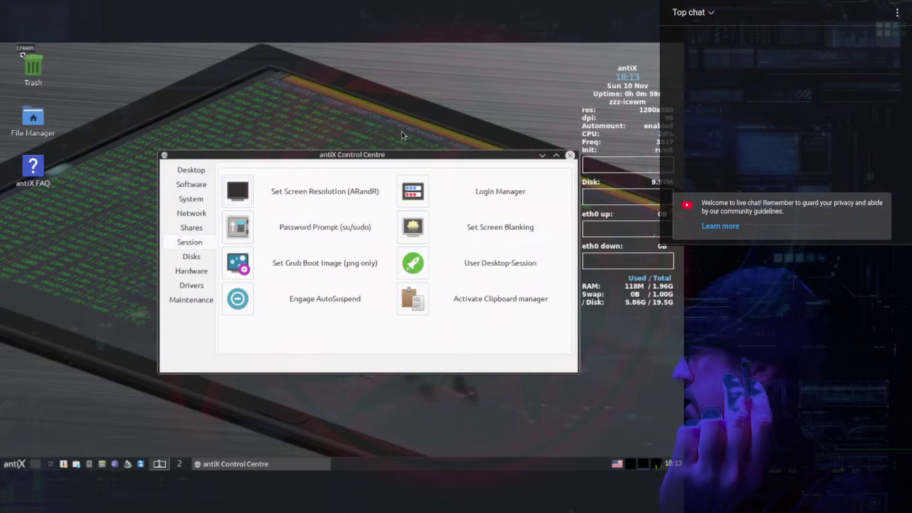
pyautogui.click(79, 60)
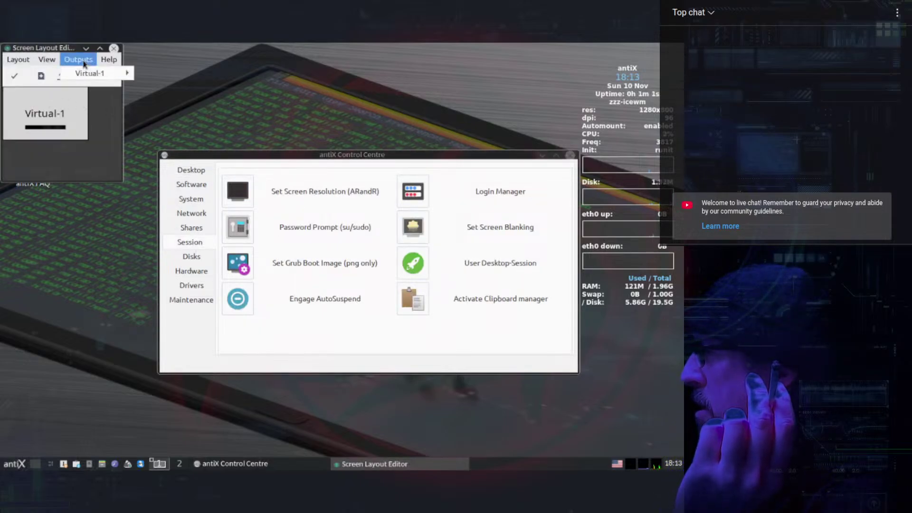
pyautogui.moveTo(109, 74)
pyautogui.moveTo(179, 101)
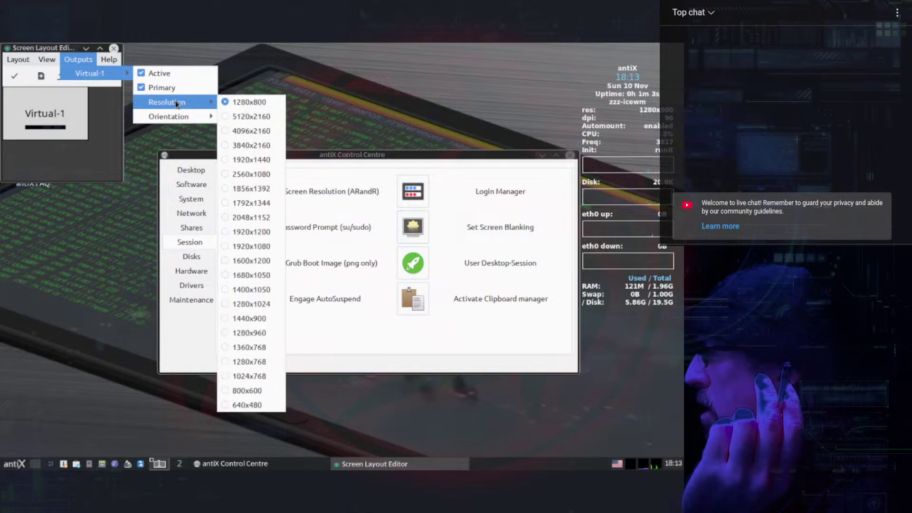
pyautogui.click(240, 375)
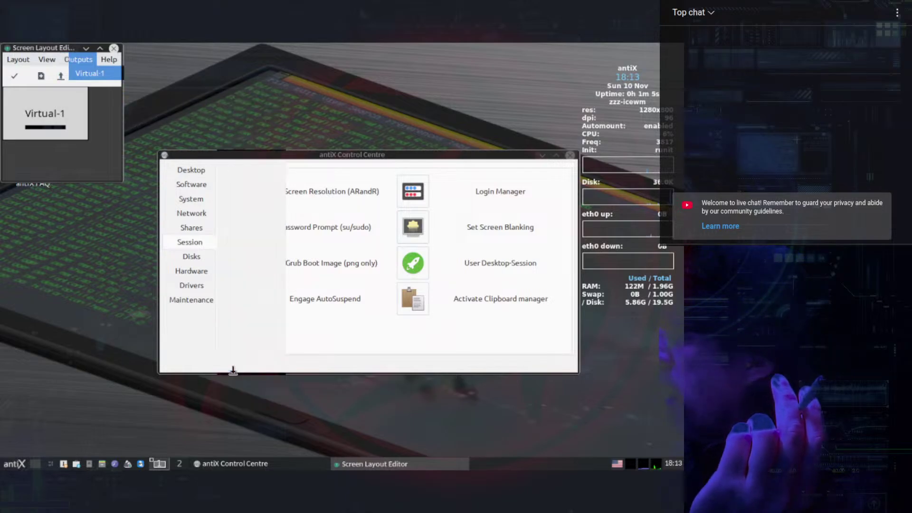
pyautogui.click(14, 77)
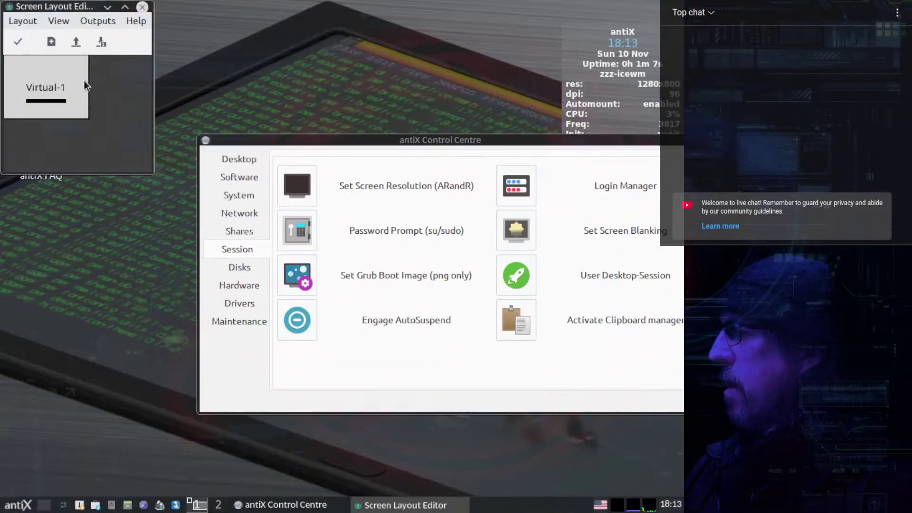
# Save the screen layout as Main, then close the Screen Layout Editor.
pyautogui.click(99, 42)
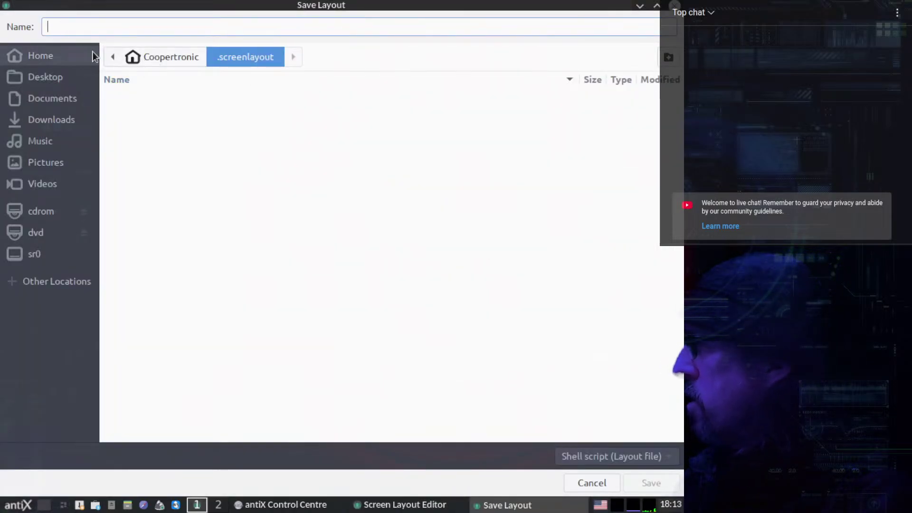
pyautogui.write('Main')
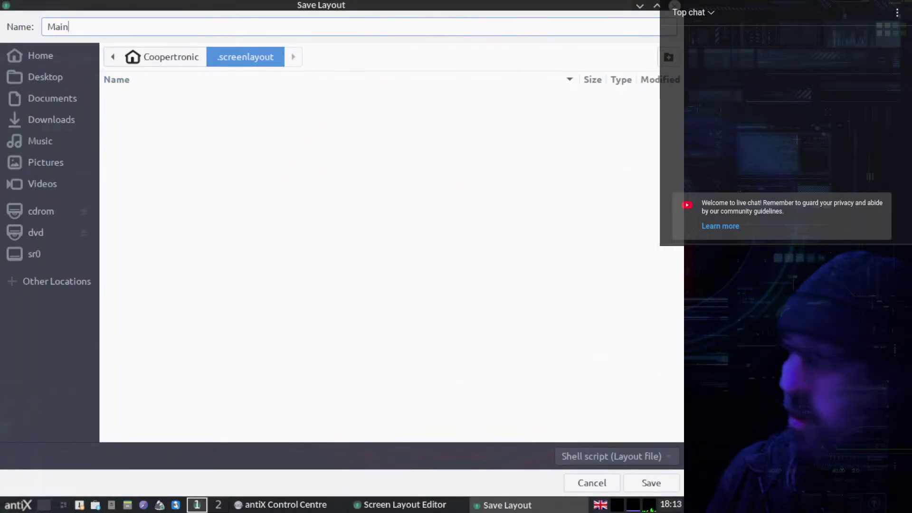
pyautogui.press('Return')
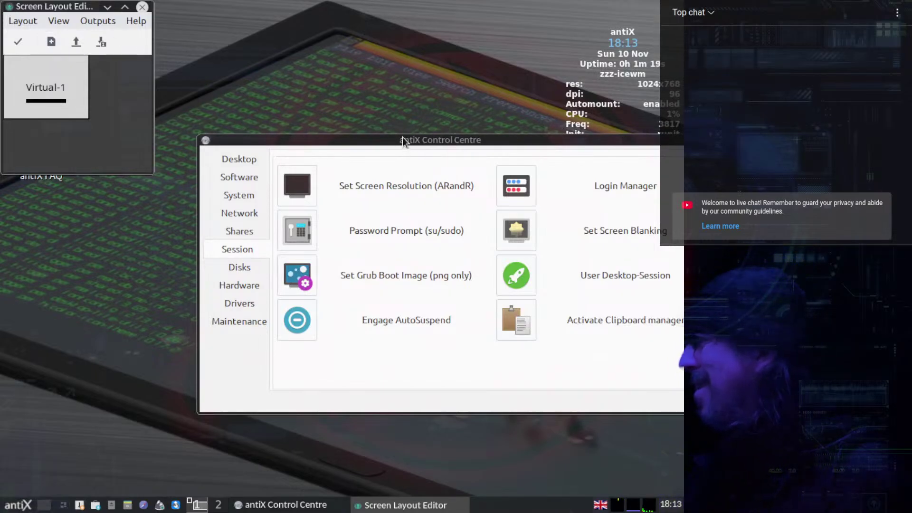
pyautogui.click(387, 139)
pyautogui.moveTo(386, 139); pyautogui.dragTo(223, 81)
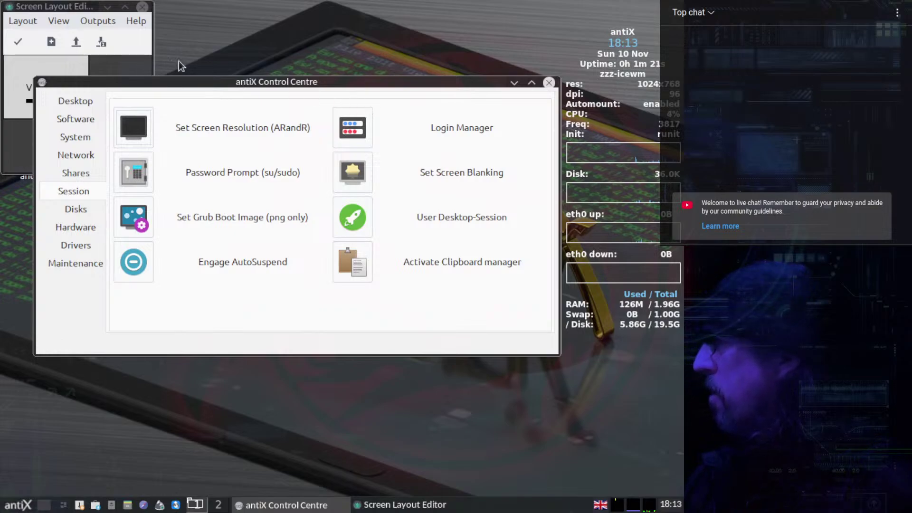
pyautogui.click(141, 8)
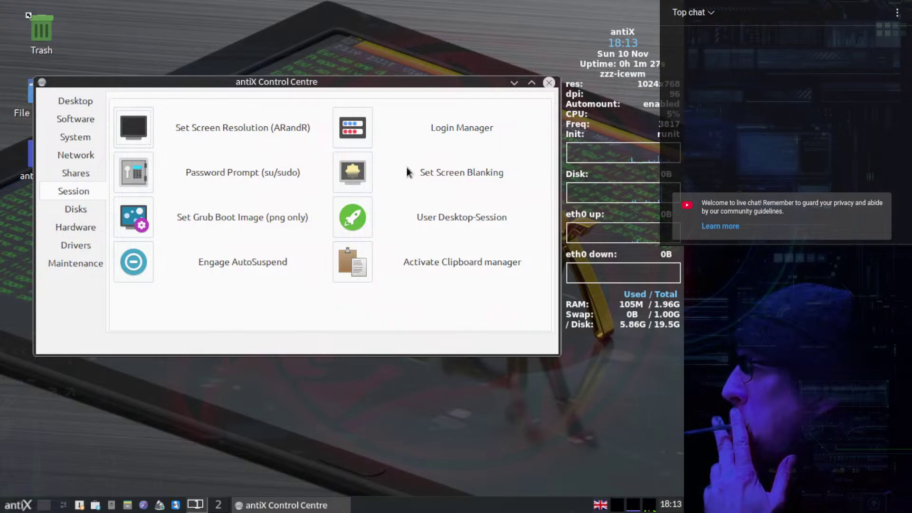
# Look through the Control Centre's software, system, network, shares and session tools, and briefly open Droopy file sharing.
pyautogui.click(73, 120)
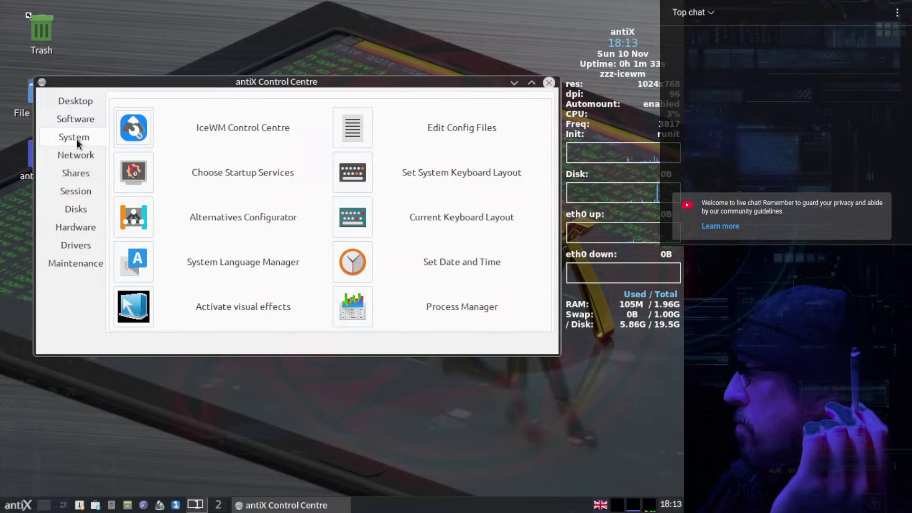
pyautogui.click(70, 161)
pyautogui.click(74, 175)
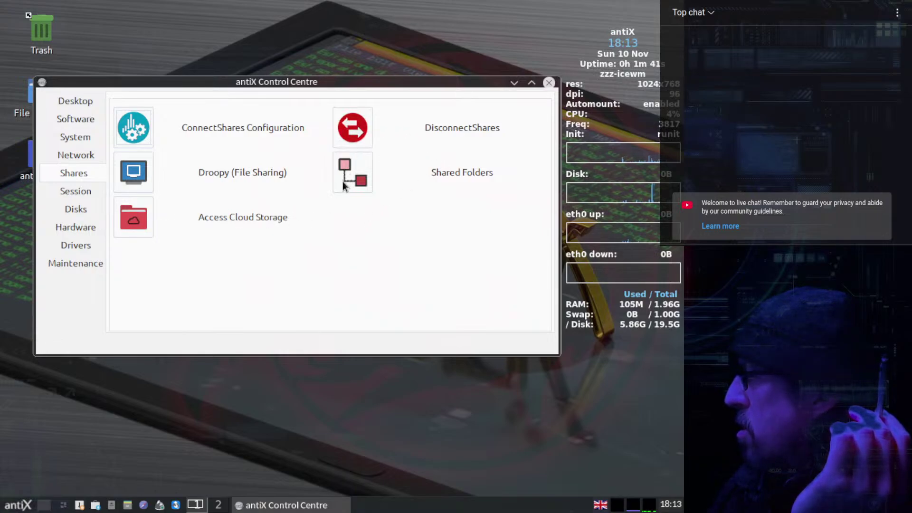
pyautogui.click(67, 193)
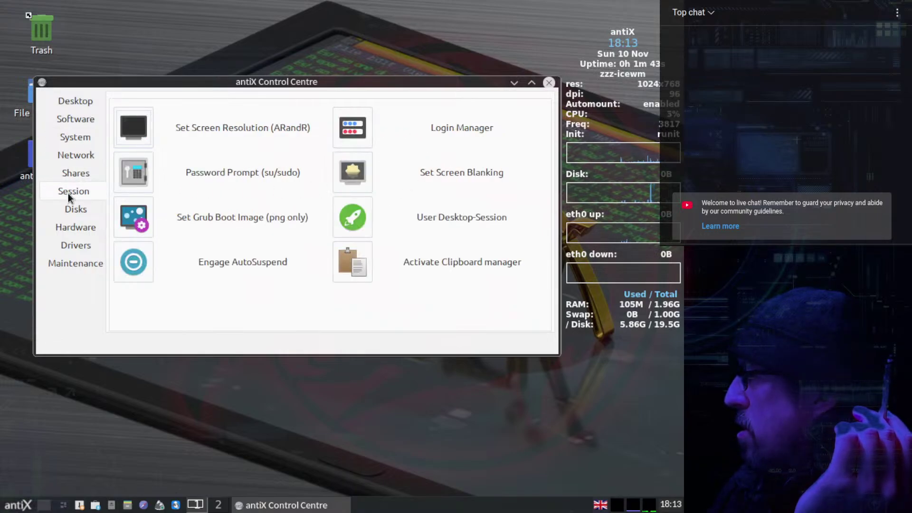
pyautogui.click(74, 176)
pyautogui.click(131, 171)
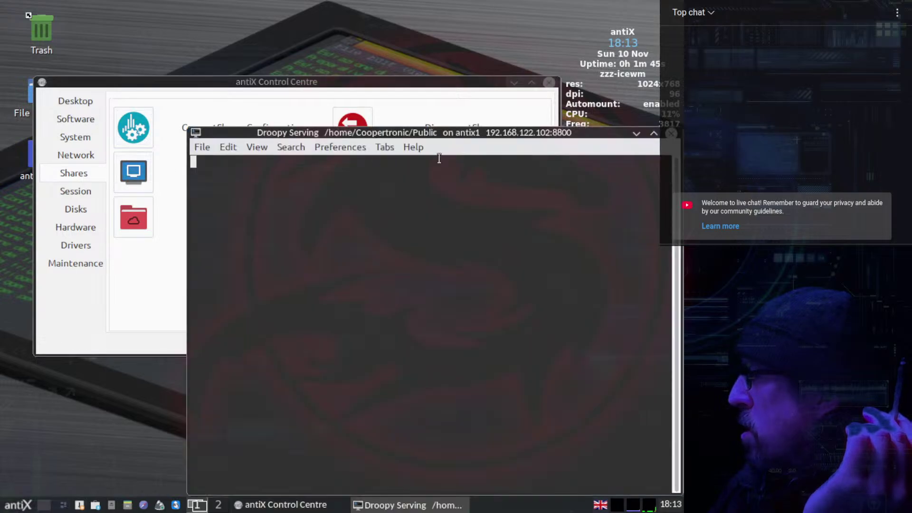
pyautogui.click(671, 133)
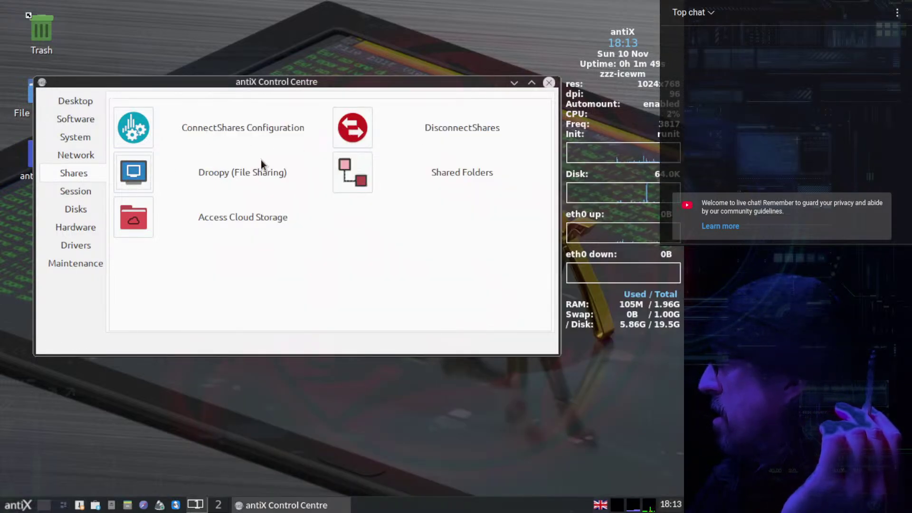
# Download rclone for the Access Cloud Storage tool, authorising it with the administrator password.
pyautogui.click(121, 218)
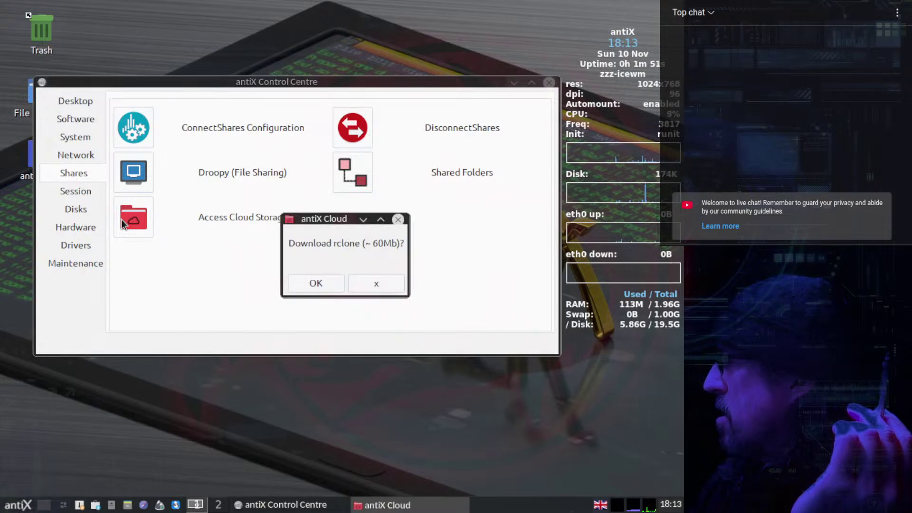
pyautogui.click(314, 281)
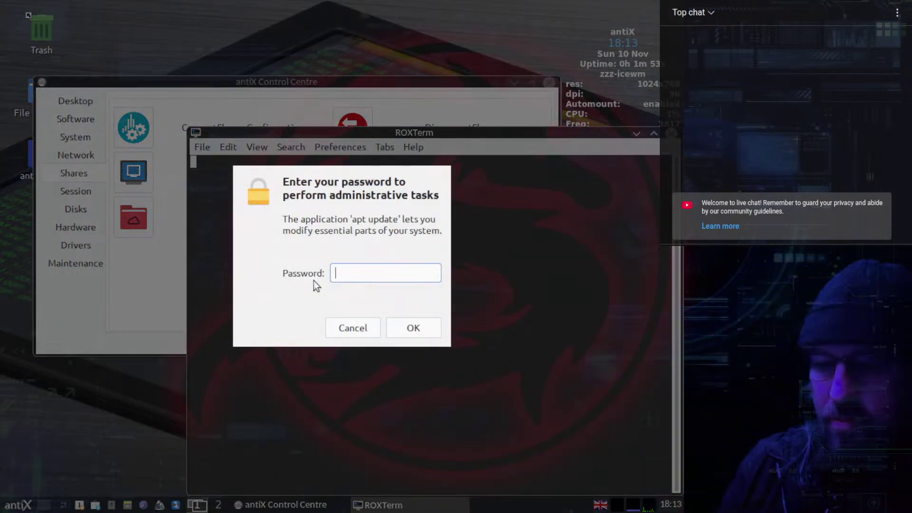
pyautogui.write('••••••')
pyautogui.press('Return')
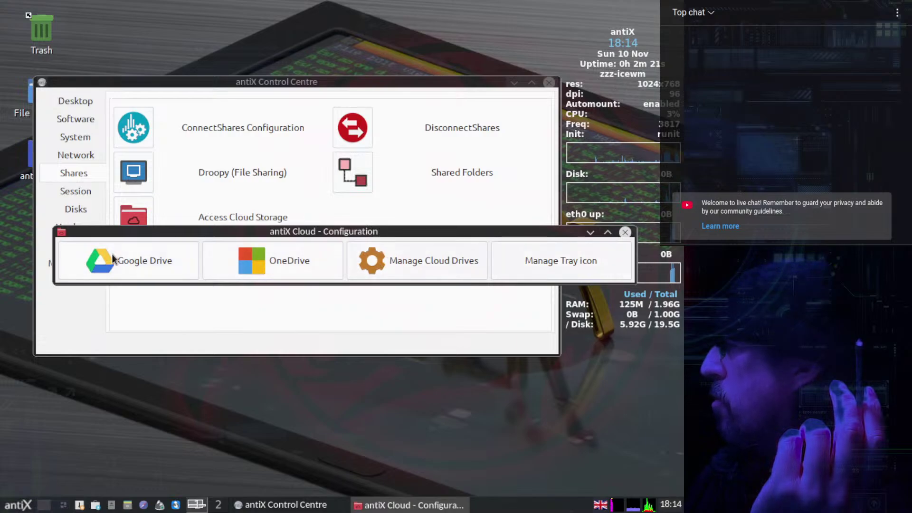
# View the Google Drive sign-in for antiX Cloud, then close it without signing in.
pyautogui.click(155, 263)
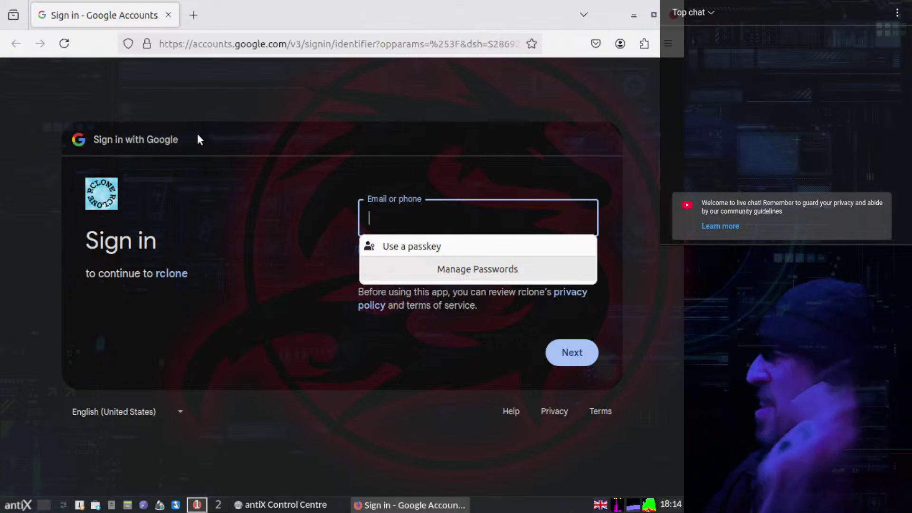
pyautogui.click(171, 16)
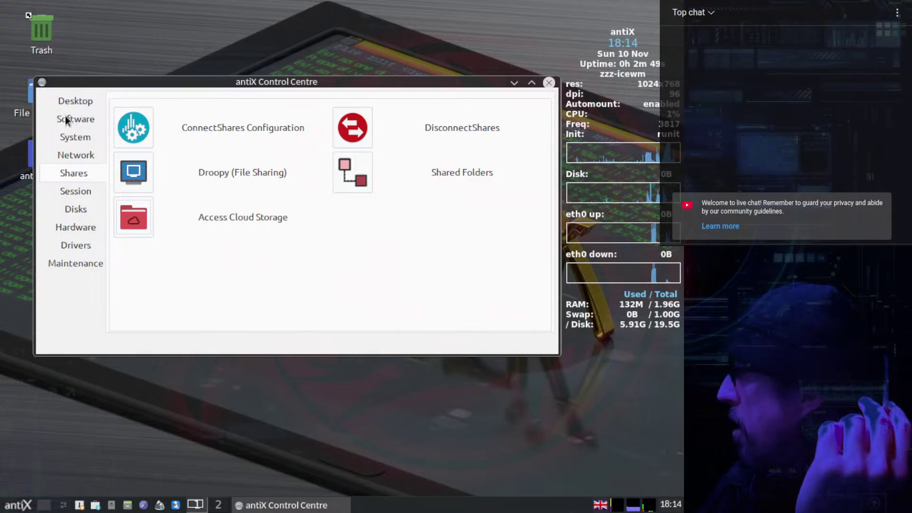
# Set the desktop widget style to Arc-Dark in Customise Look and Feel and apply it.
pyautogui.click(78, 101)
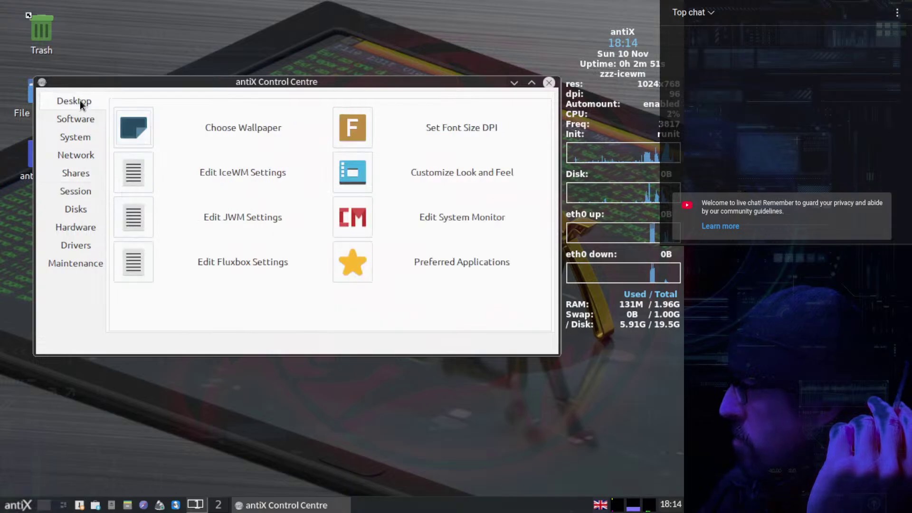
pyautogui.click(351, 171)
pyautogui.moveTo(444, 202); pyautogui.dragTo(267, 78)
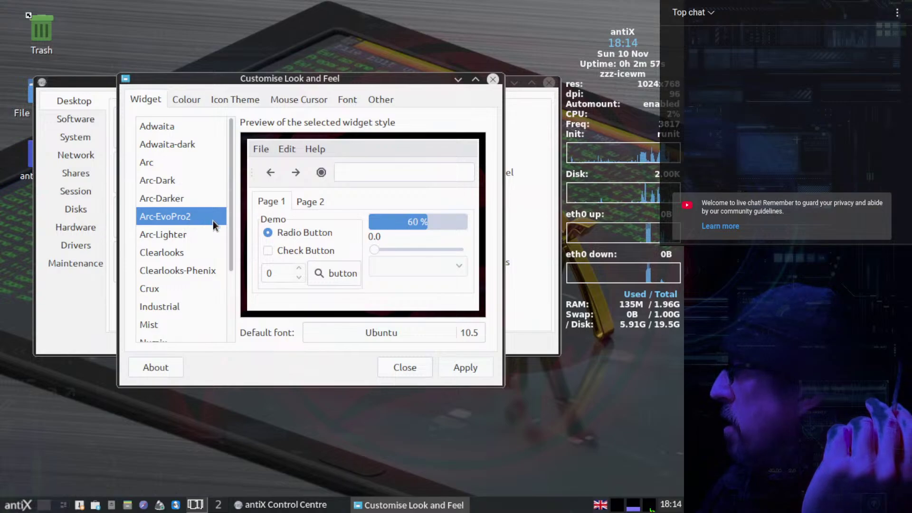
pyautogui.click(157, 198)
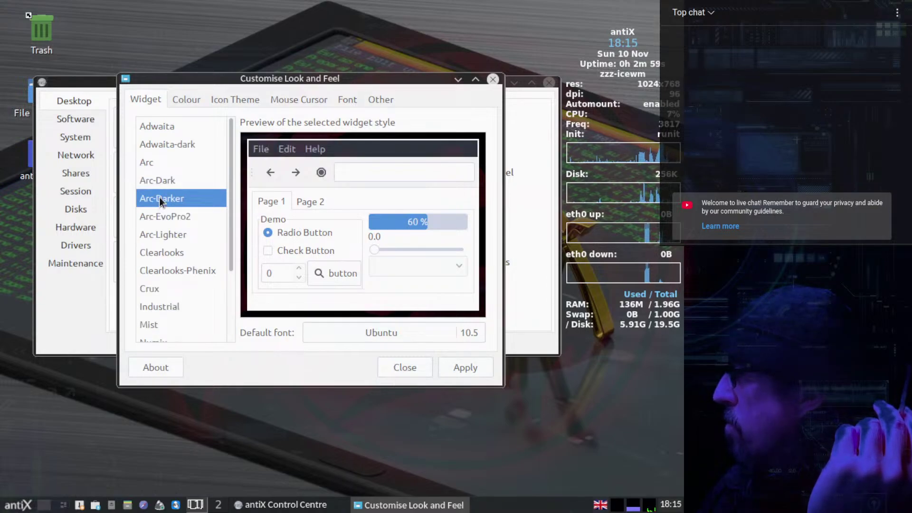
pyautogui.click(157, 181)
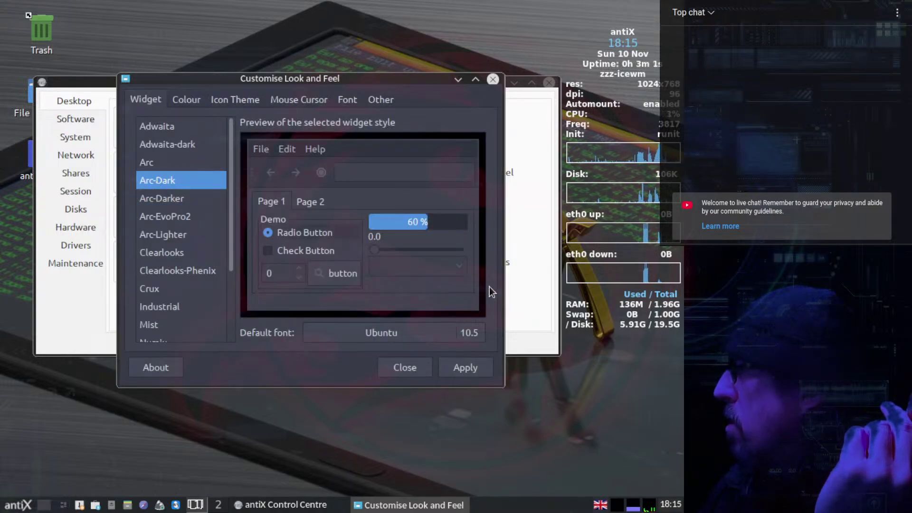
pyautogui.click(467, 368)
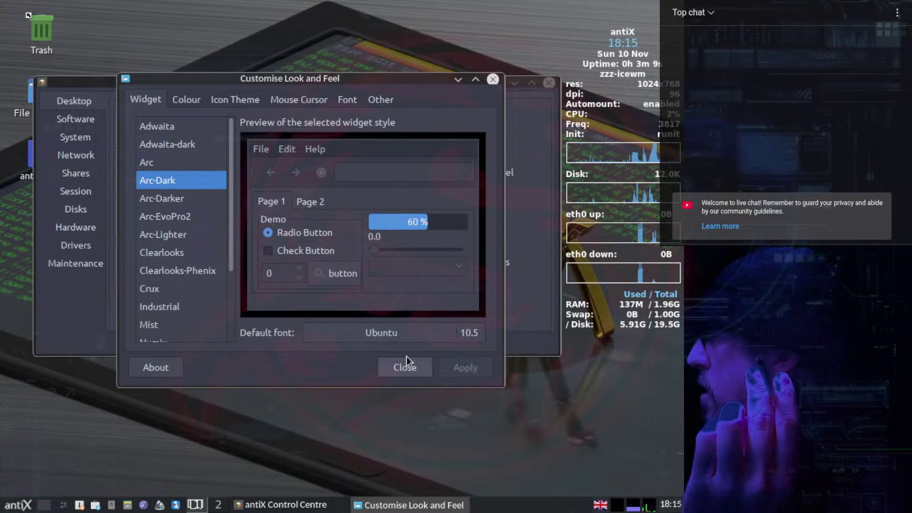
# Compare the numix square antix and papirus-mini-antix icon themes, then apply papirus-mini-antix.
pyautogui.click(188, 100)
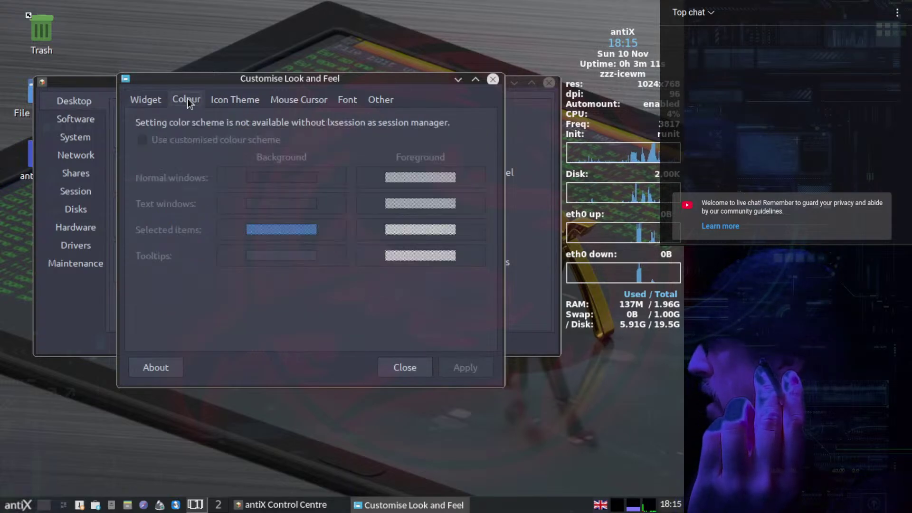
pyautogui.click(223, 103)
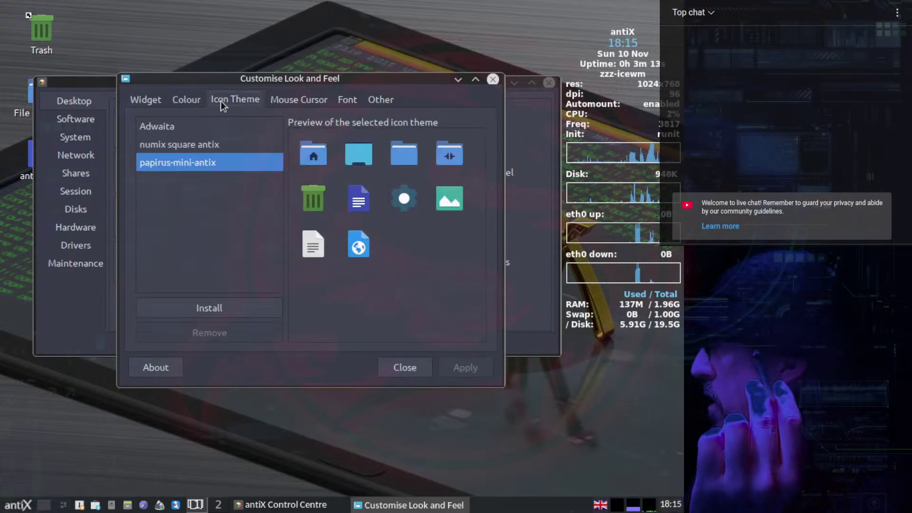
pyautogui.click(169, 148)
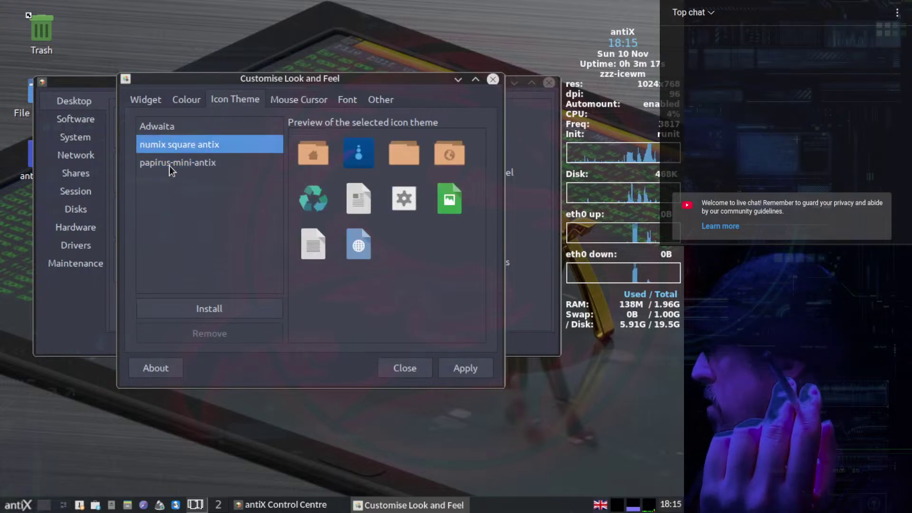
pyautogui.click(169, 165)
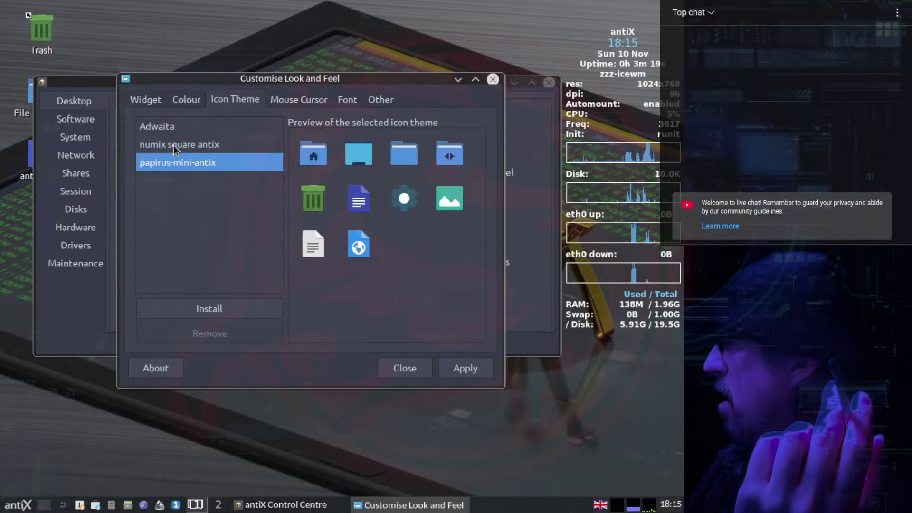
pyautogui.click(173, 145)
pyautogui.click(172, 163)
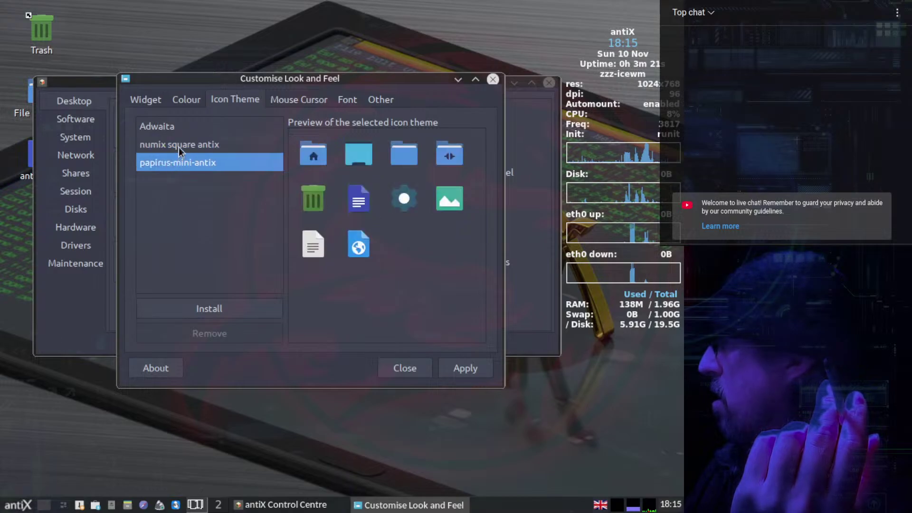
pyautogui.click(175, 141)
pyautogui.click(170, 161)
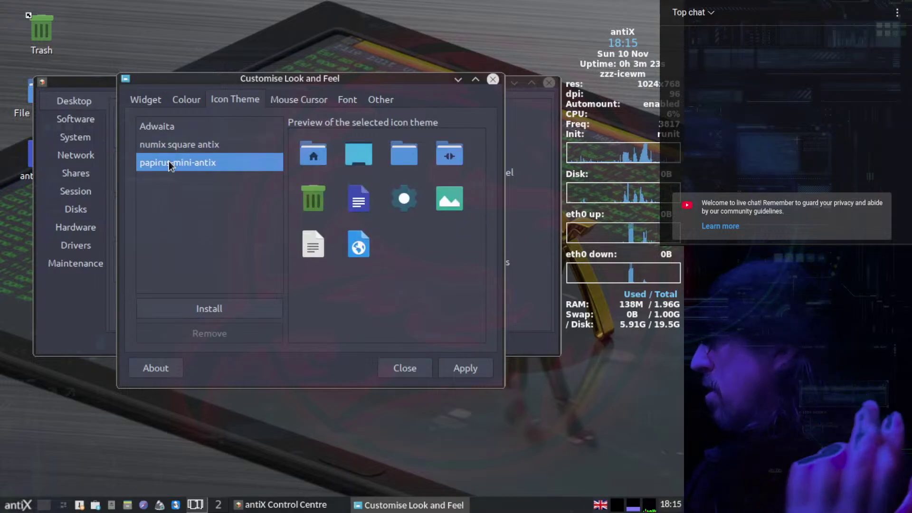
pyautogui.click(466, 370)
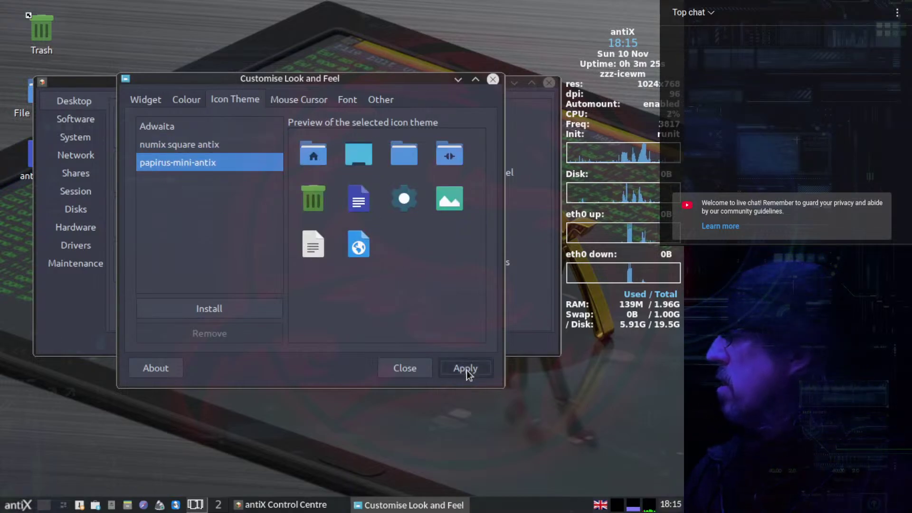
# Compare the Oxygen Black and Oxygen White mouse cursor themes, then apply Oxygen White.
pyautogui.click(292, 102)
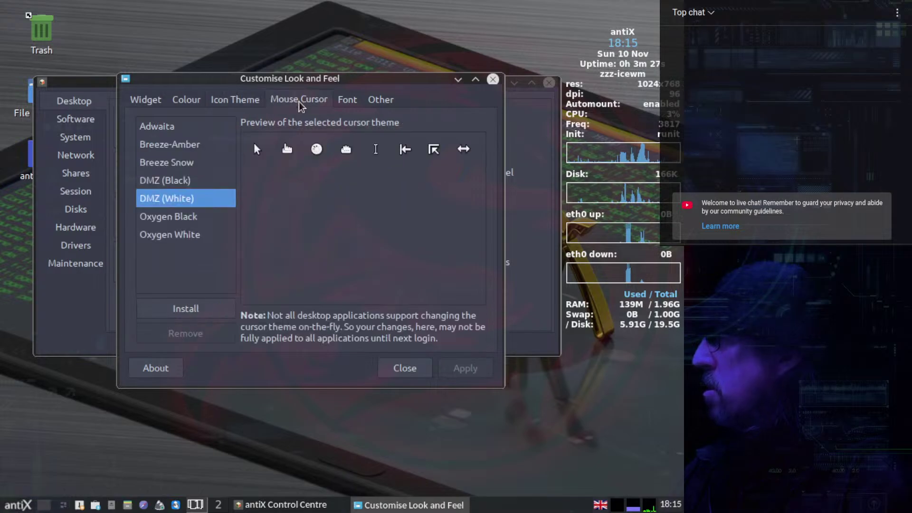
pyautogui.click(172, 217)
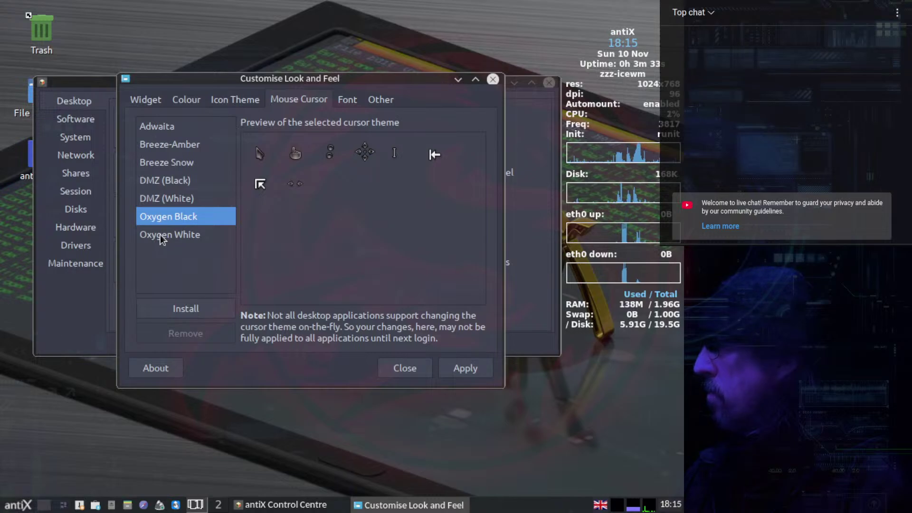
pyautogui.click(157, 235)
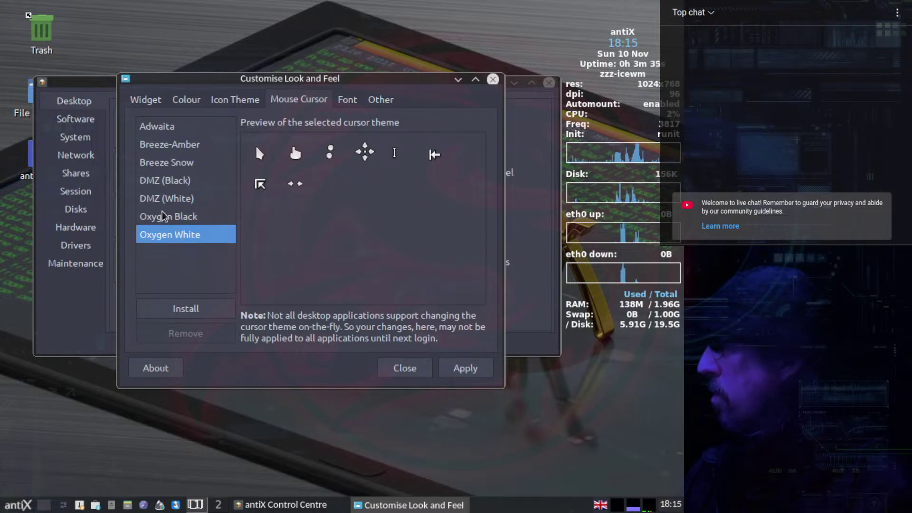
pyautogui.click(164, 214)
pyautogui.click(170, 233)
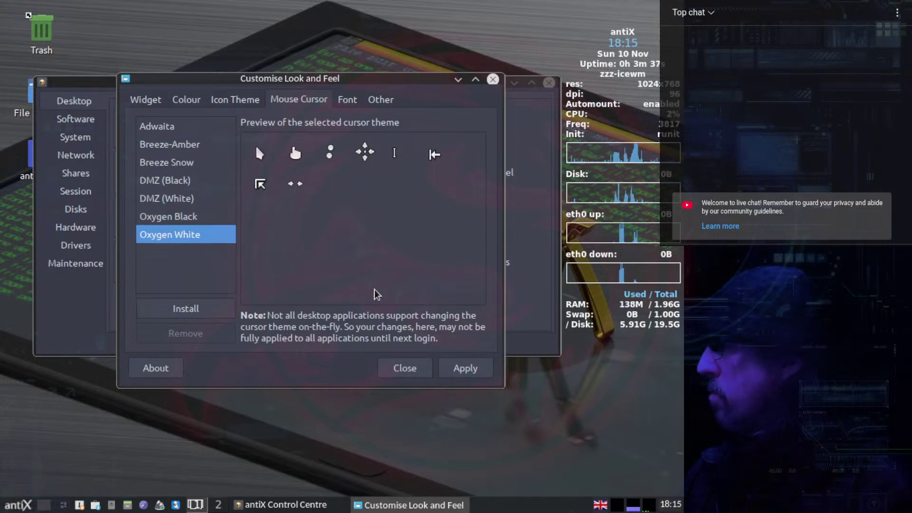
pyautogui.click(464, 369)
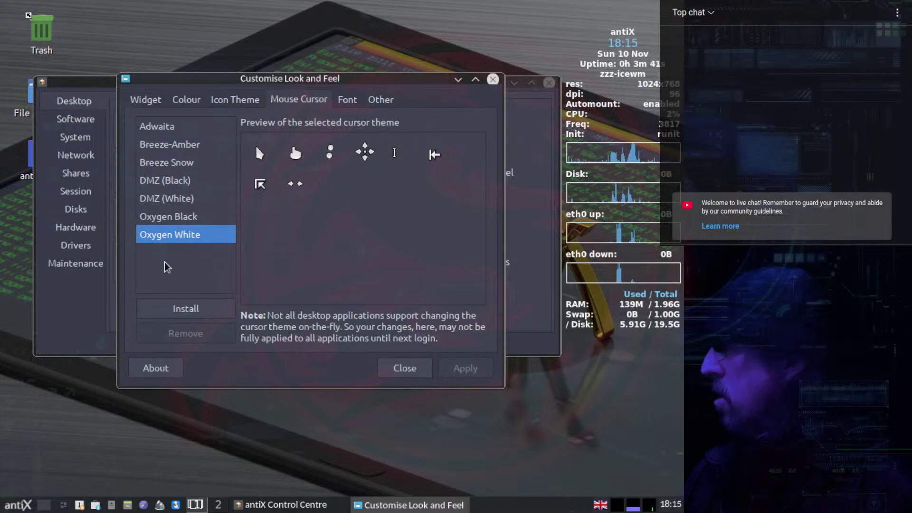
# Review the font rendering and other interface options in Customise Look and Feel, then close it without changes.
pyautogui.click(350, 101)
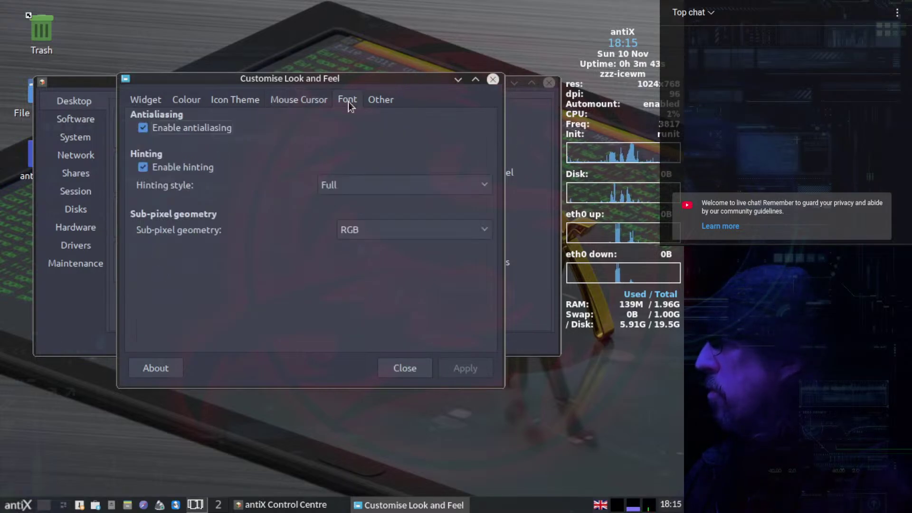
pyautogui.click(383, 101)
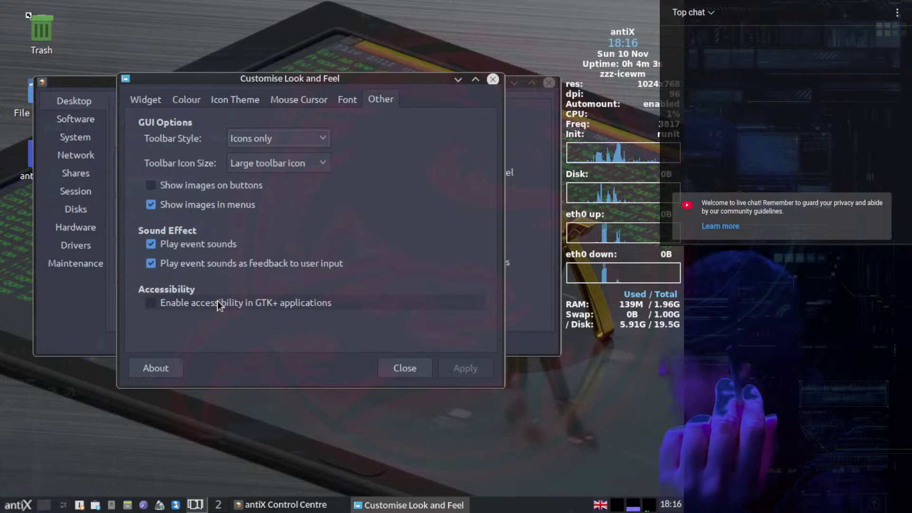
pyautogui.click(494, 79)
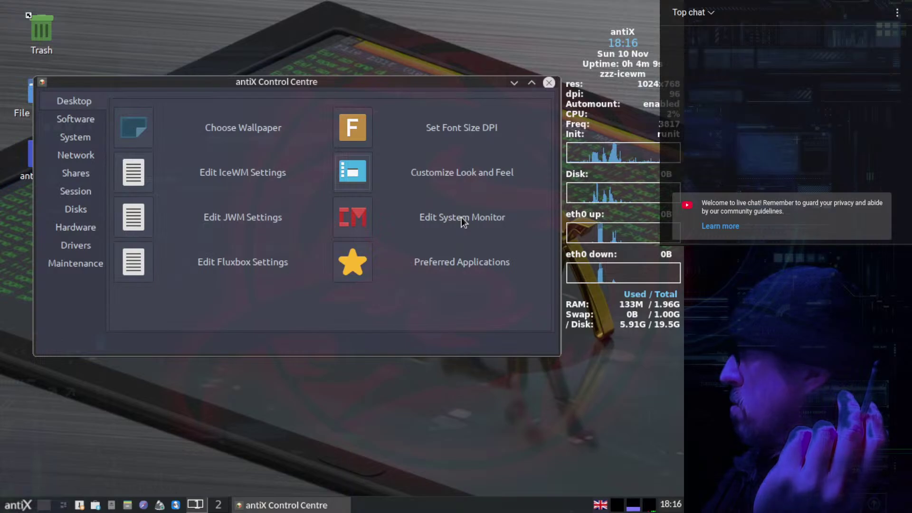
# View the system monitor's .conkyrc file and the default application assignments, then close them and the Control Centre.
pyautogui.click(355, 220)
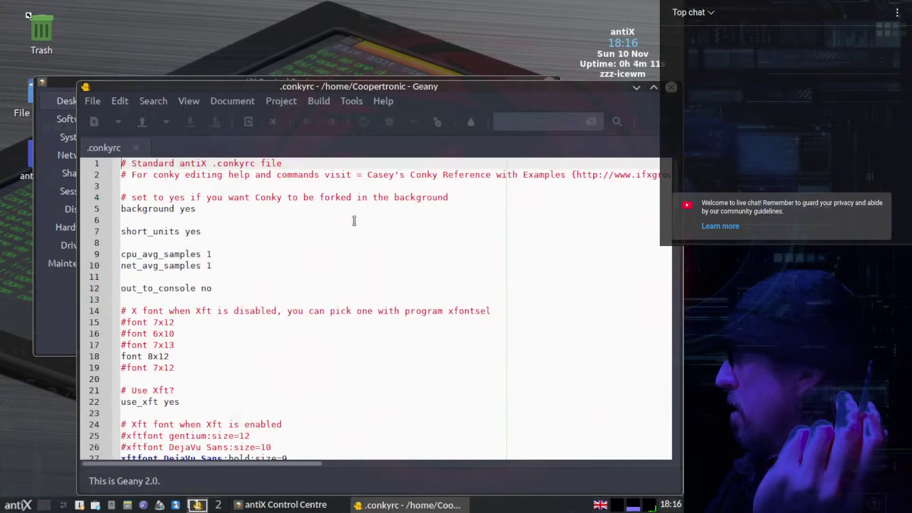
pyautogui.click(671, 90)
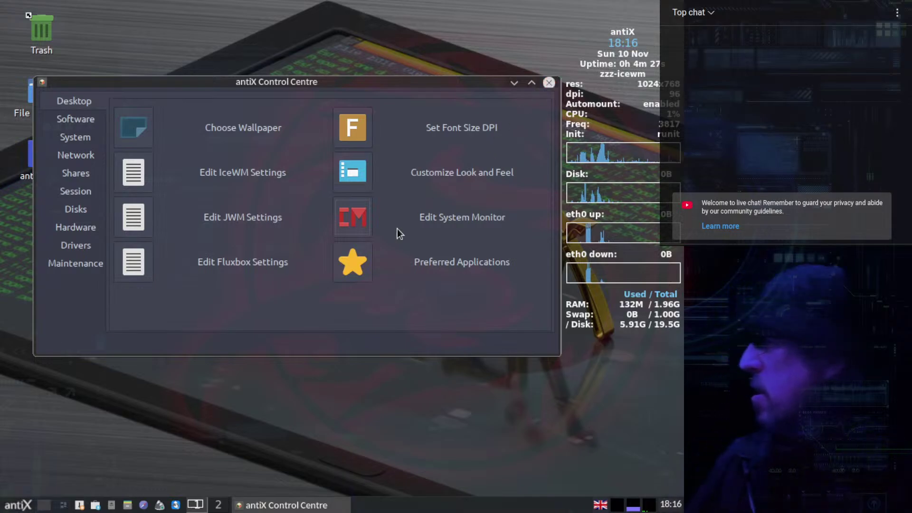
pyautogui.click(359, 266)
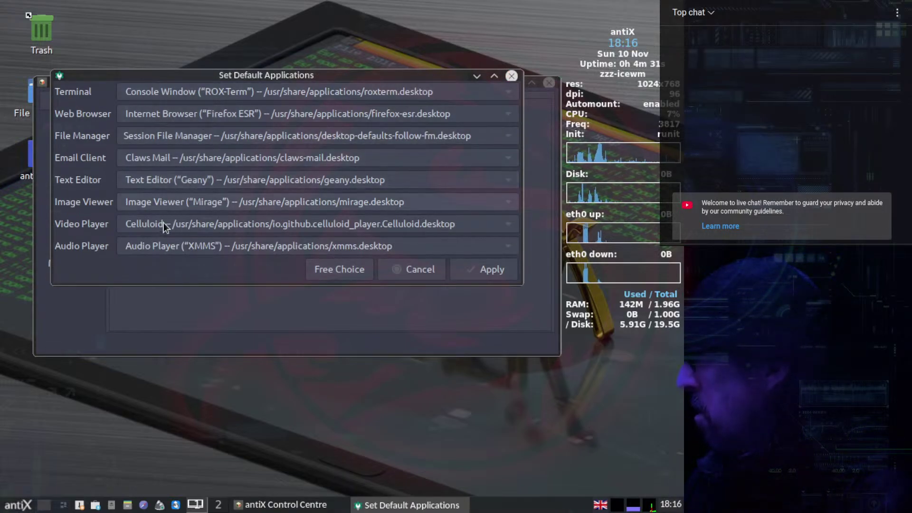
pyautogui.click(514, 75)
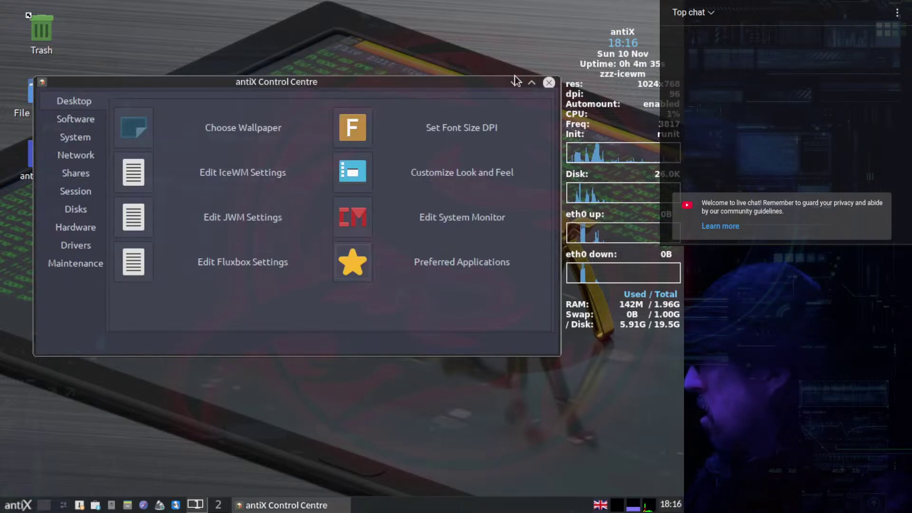
pyautogui.click(549, 84)
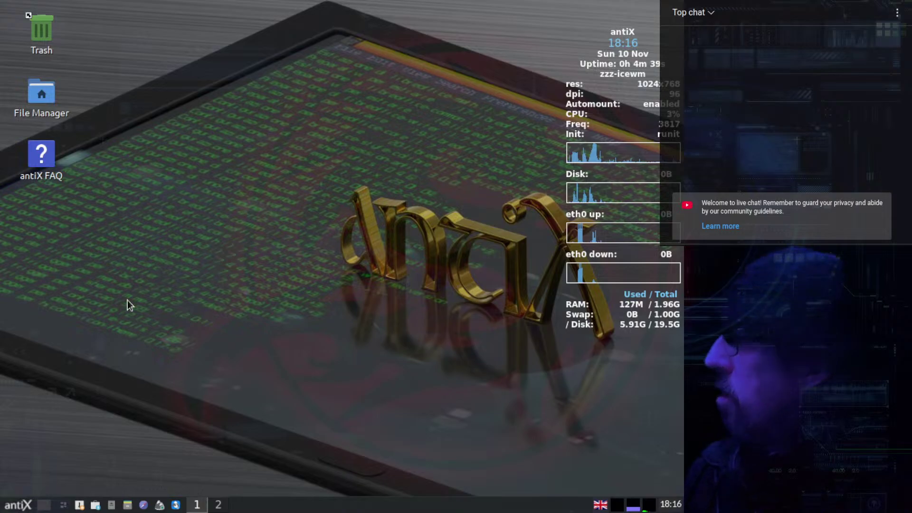
# Log out of the desktop session and log back in to the zzz-icewm session with the account password.
pyautogui.click(16, 506)
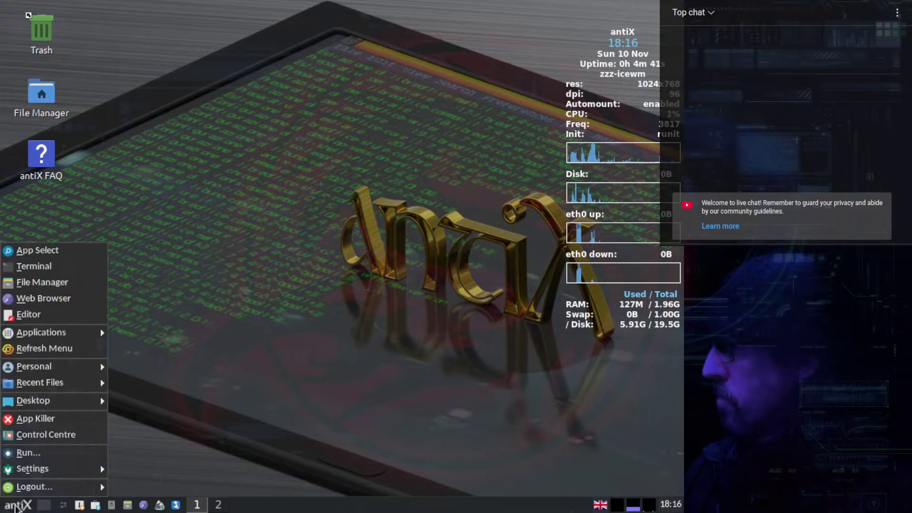
pyautogui.click(61, 488)
pyautogui.click(427, 202)
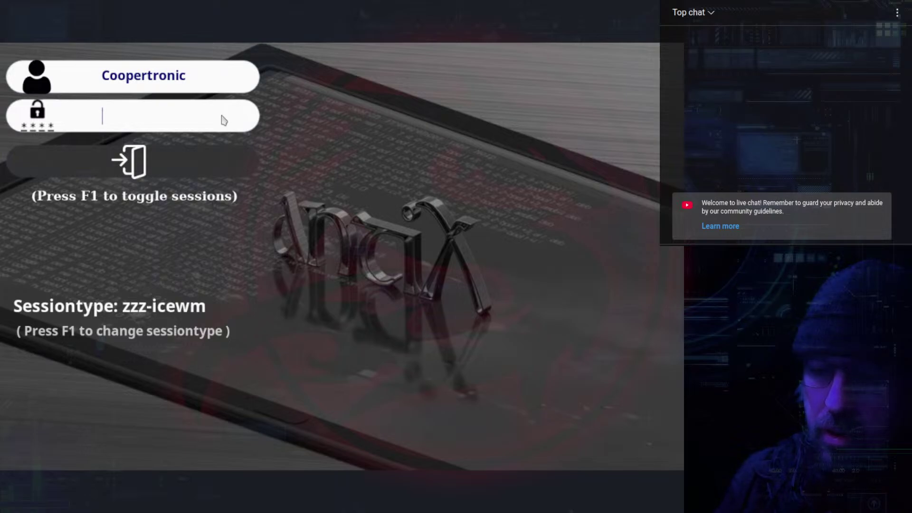
pyautogui.write('*******')
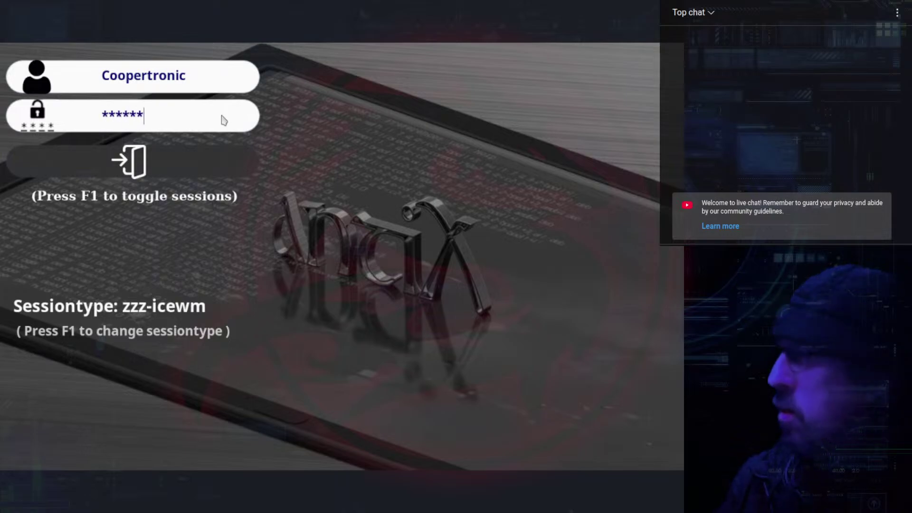
pyautogui.press('Return')
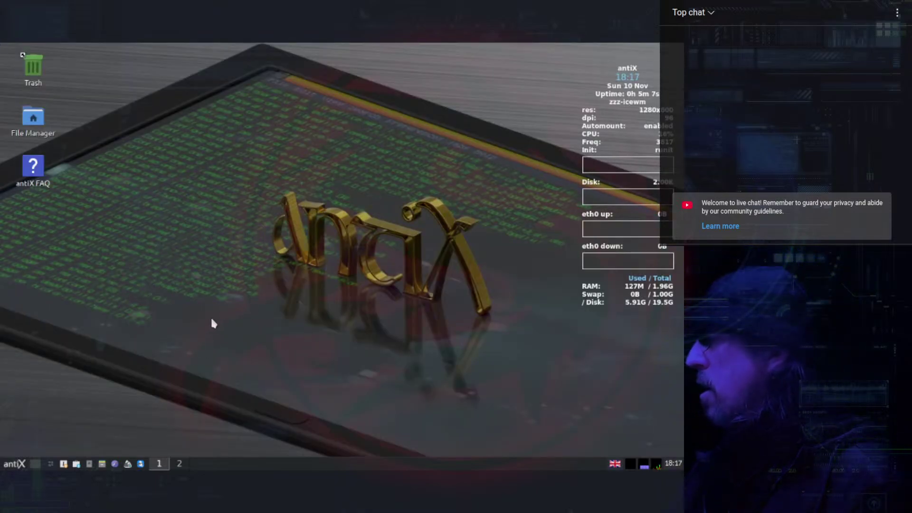
# Open the Set Screen Resolution (ARandR) tool from the Control Centre's Session category.
pyautogui.click(16, 465)
pyautogui.moveTo(49, 436)
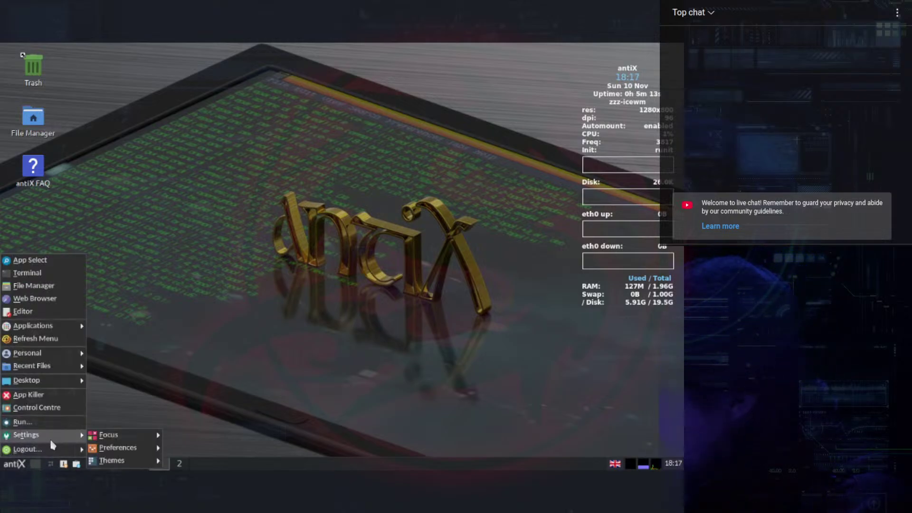
pyautogui.click(39, 409)
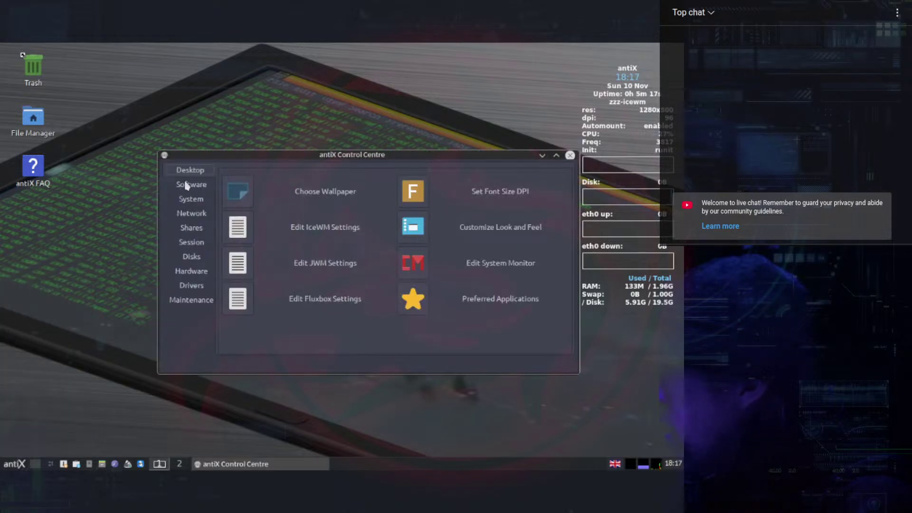
pyautogui.click(186, 185)
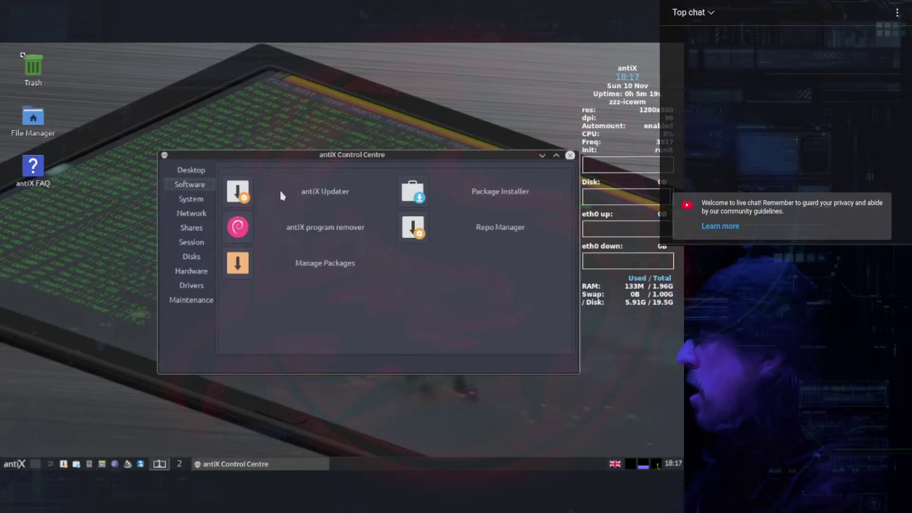
pyautogui.click(195, 243)
pyautogui.click(231, 193)
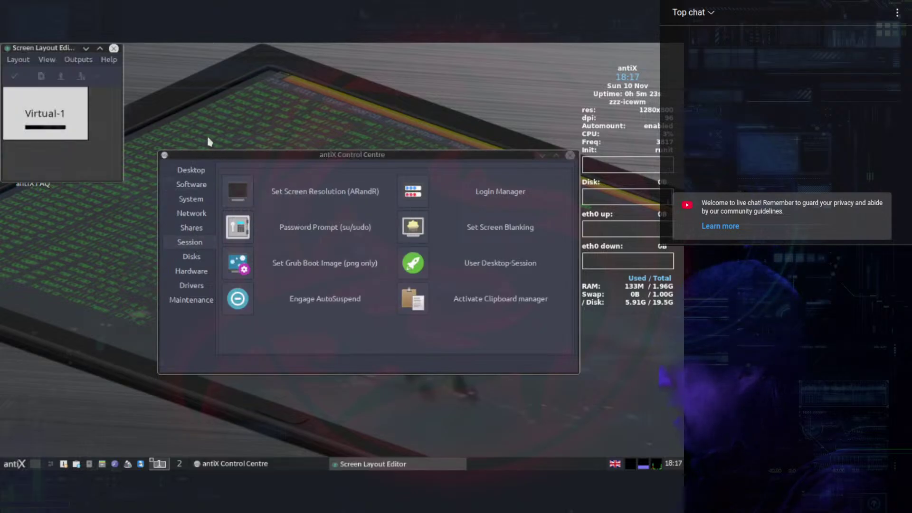
# Examine the Screen Layout Editor's layout, view and Virtual-1 output options without changing anything.
pyautogui.click(18, 60)
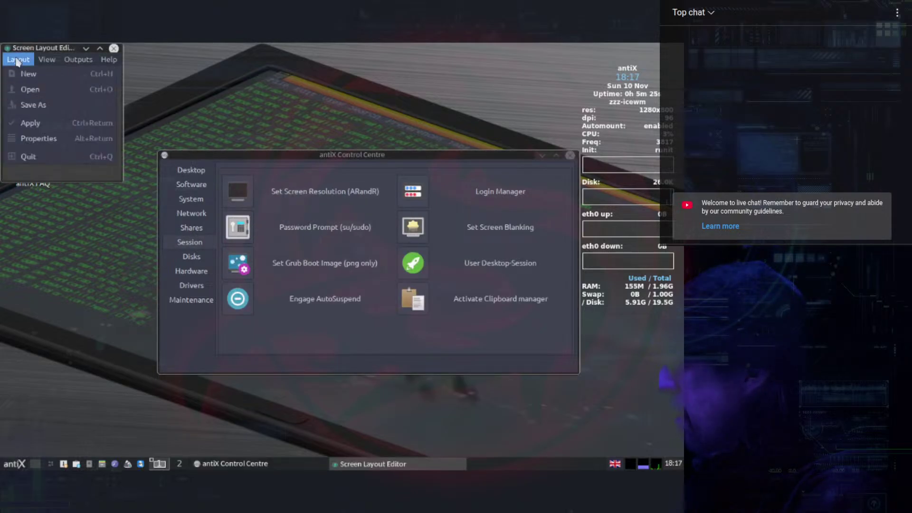
pyautogui.click(17, 60)
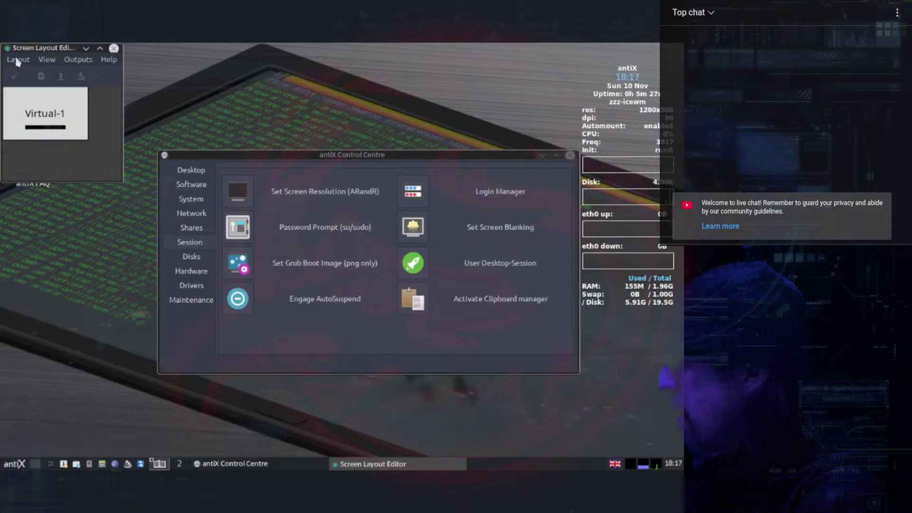
pyautogui.click(47, 60)
pyautogui.click(49, 60)
pyautogui.click(79, 60)
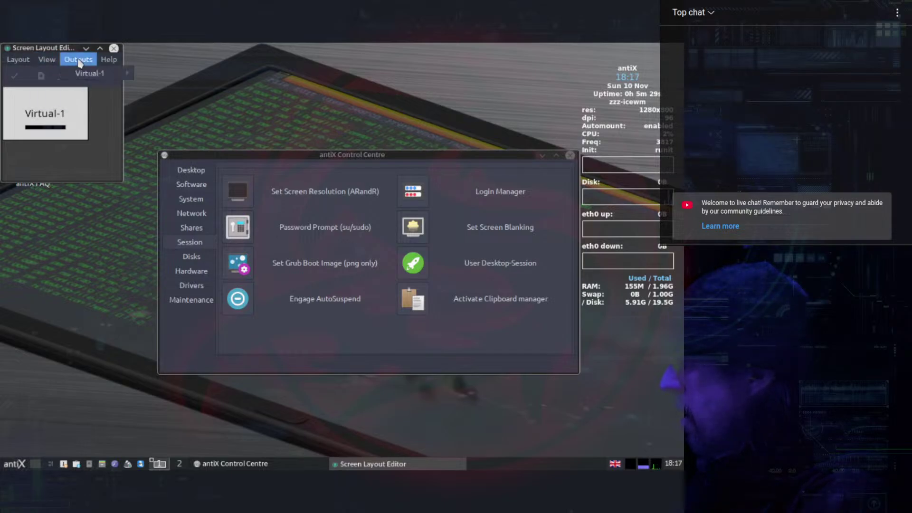
pyautogui.moveTo(109, 76)
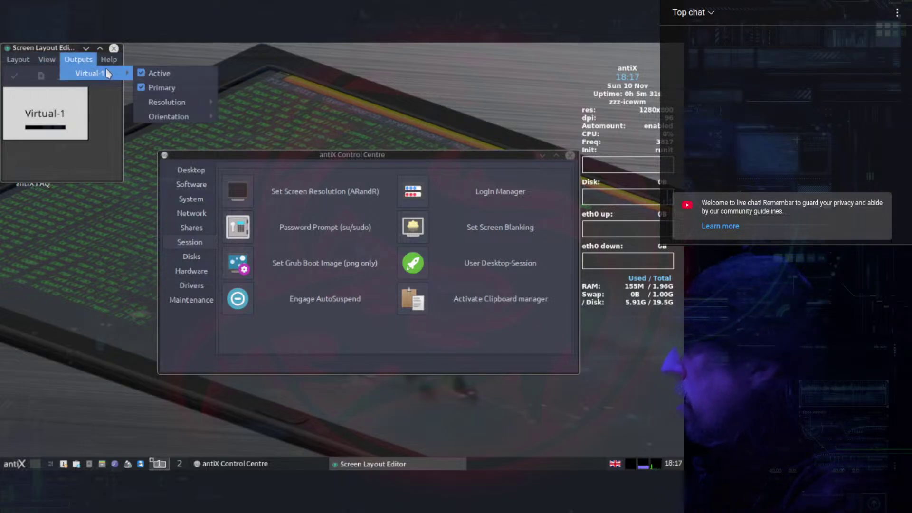
pyautogui.moveTo(183, 105)
pyautogui.press('Escape')
pyautogui.press('Escape')
pyautogui.press('Escape')
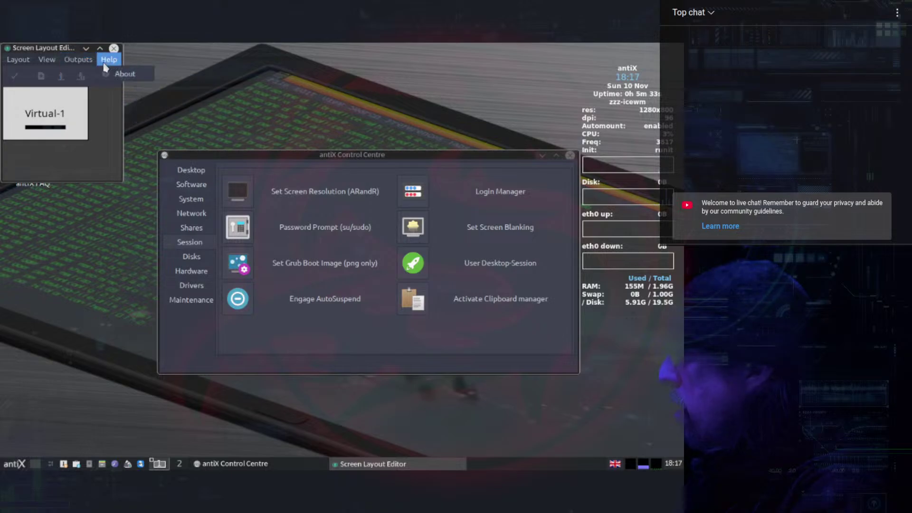
# Load the saved Main.sh screen layout, apply it, and close the Screen Layout Editor.
pyautogui.click(43, 76)
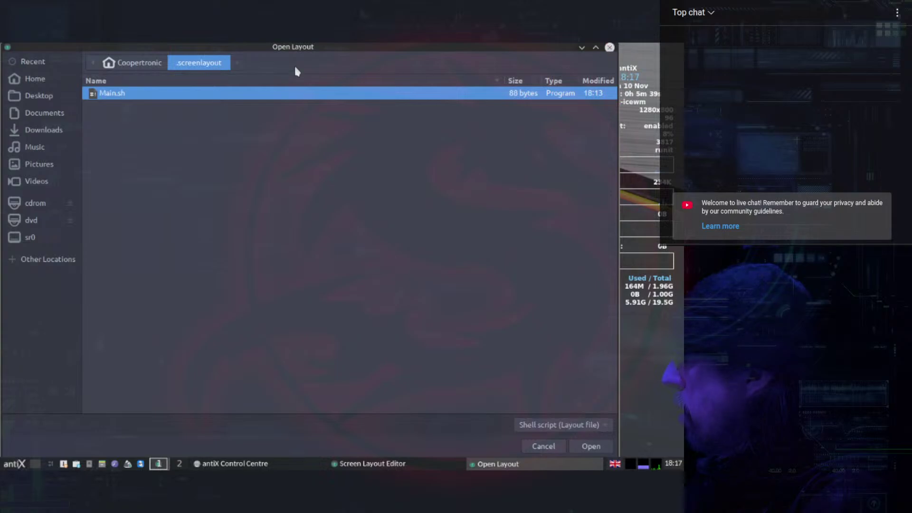
pyautogui.doubleClick(109, 94)
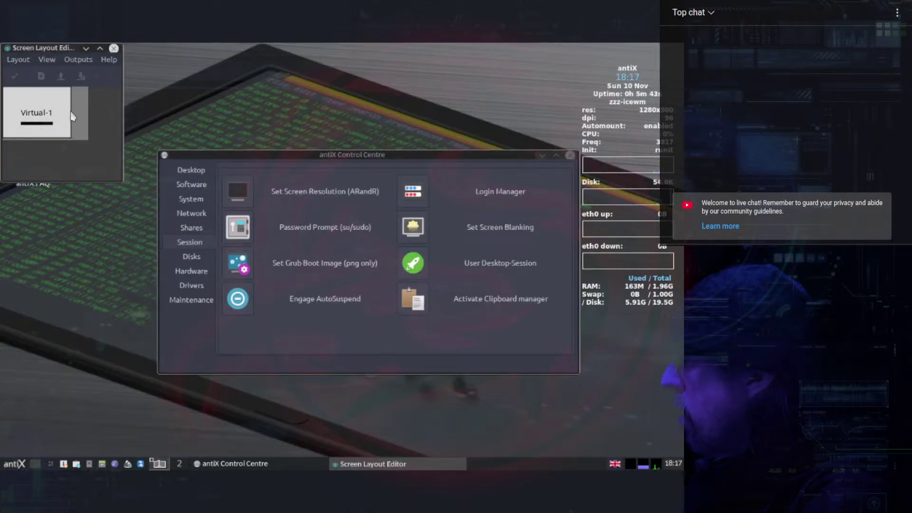
pyautogui.click(15, 76)
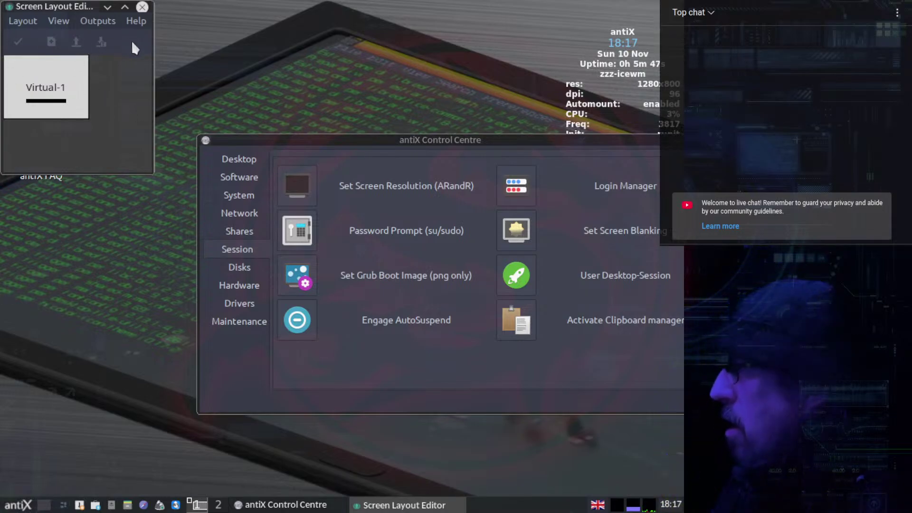
pyautogui.click(15, 23)
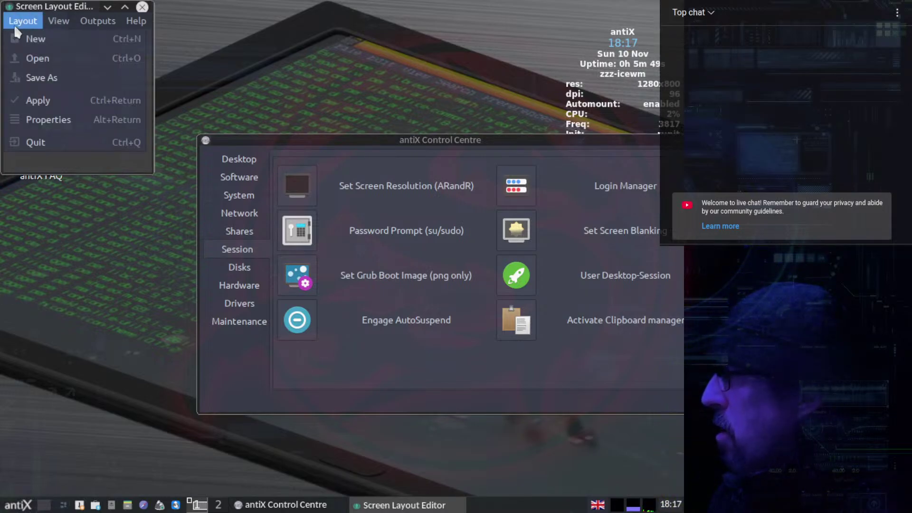
pyautogui.click(24, 26)
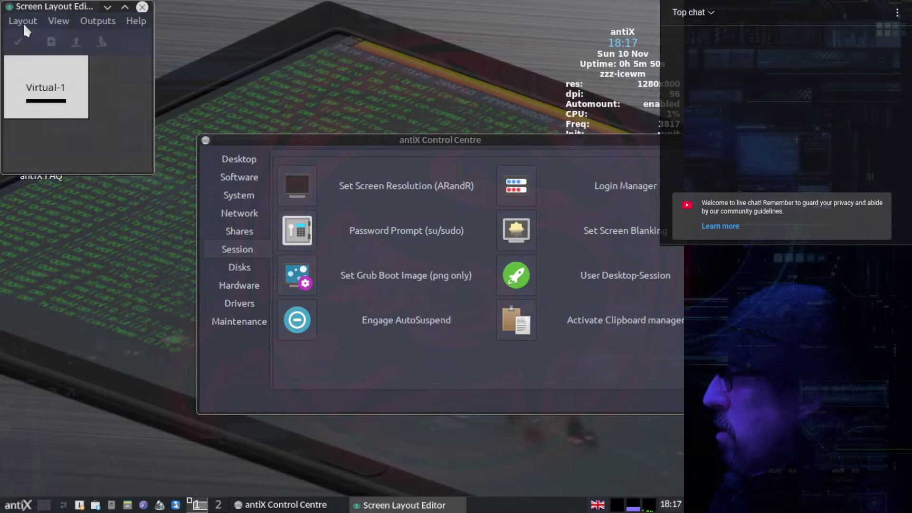
pyautogui.click(142, 7)
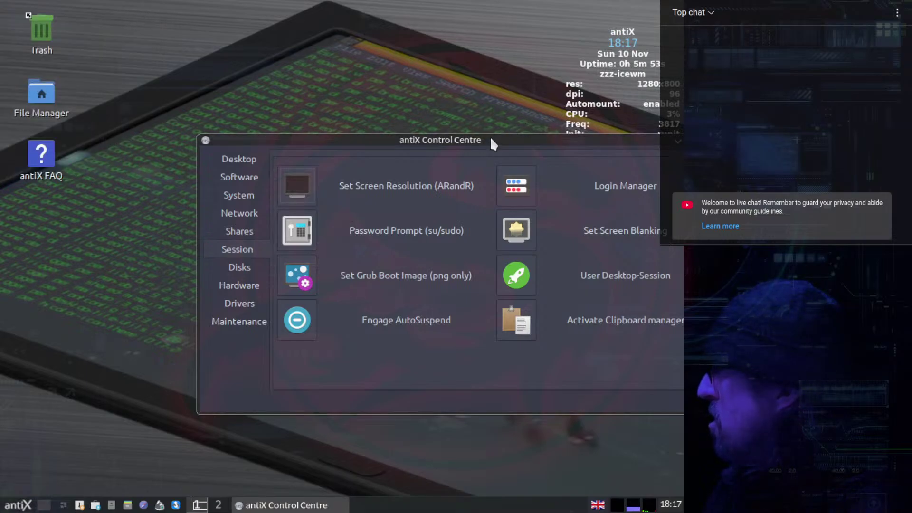
# Move the Control Centre window fully into view and bring up its Desktop category.
pyautogui.moveTo(490, 136); pyautogui.dragTo(311, 47)
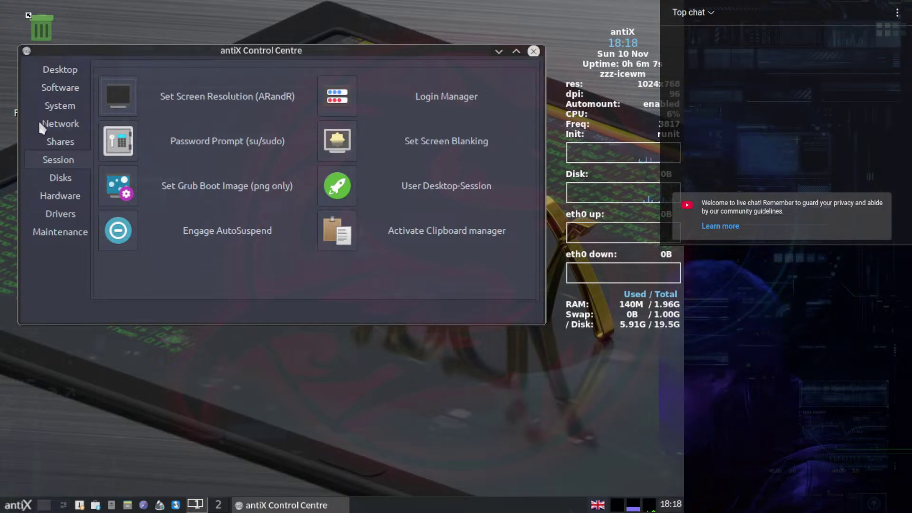
pyautogui.click(56, 108)
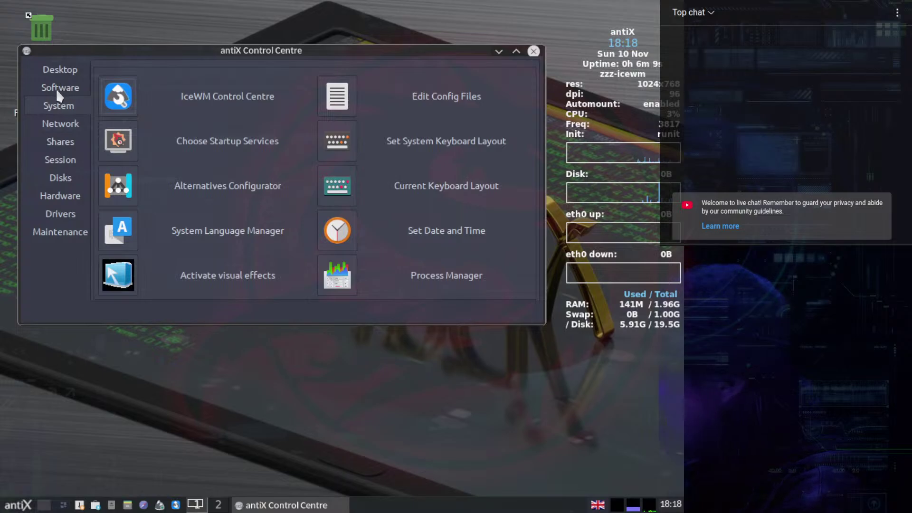
pyautogui.click(60, 72)
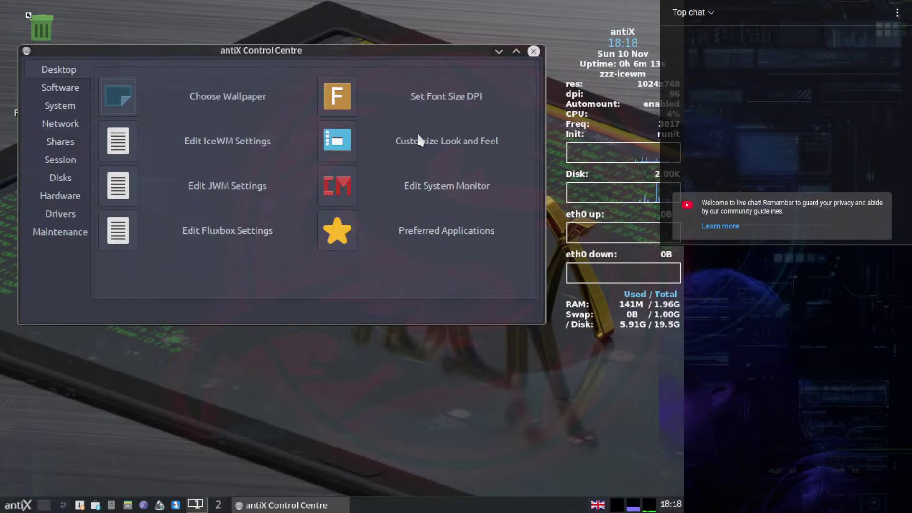
# Open Customize Look and Feel, review its widget, colour, icon theme and mouse cursor settings, and close it without changes.
pyautogui.click(328, 142)
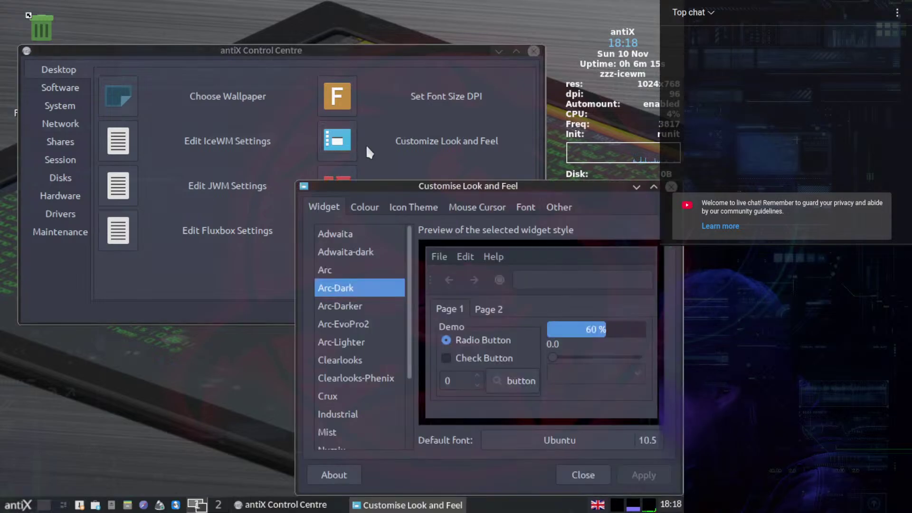
pyautogui.moveTo(440, 186); pyautogui.dragTo(266, 80)
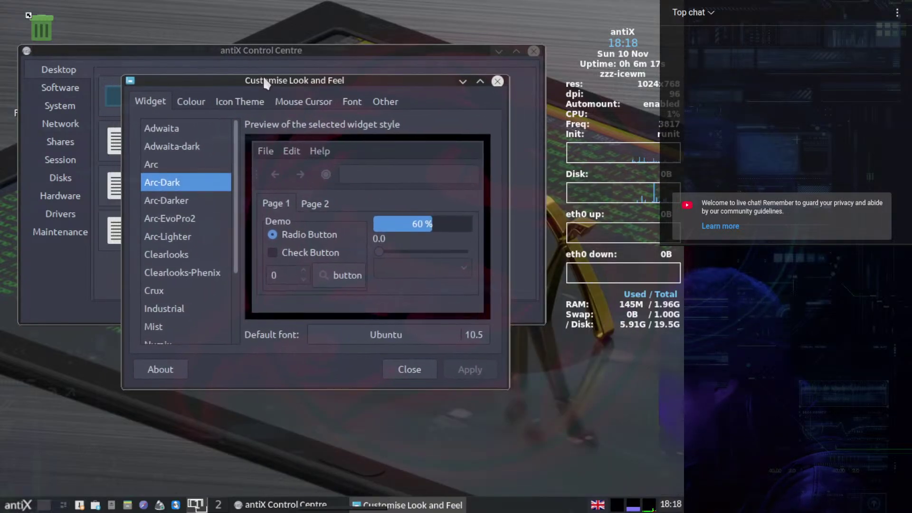
pyautogui.click(188, 101)
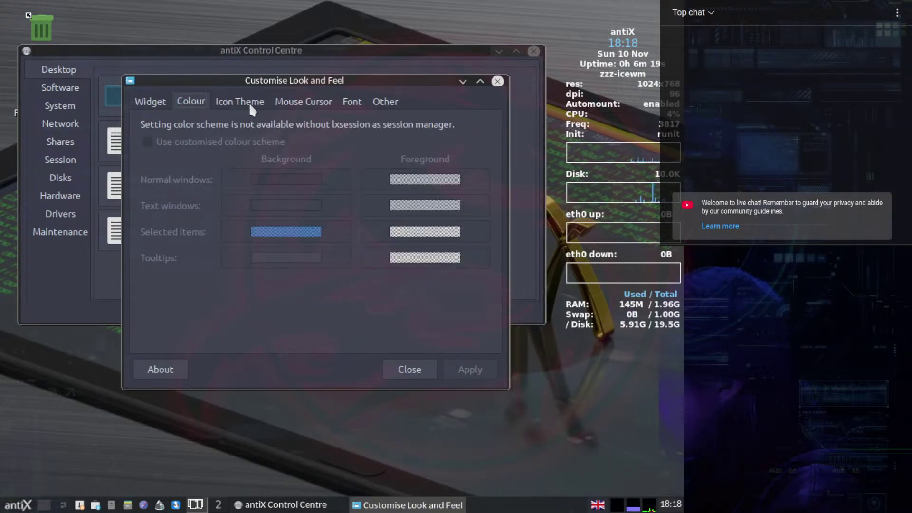
pyautogui.click(249, 103)
pyautogui.click(316, 102)
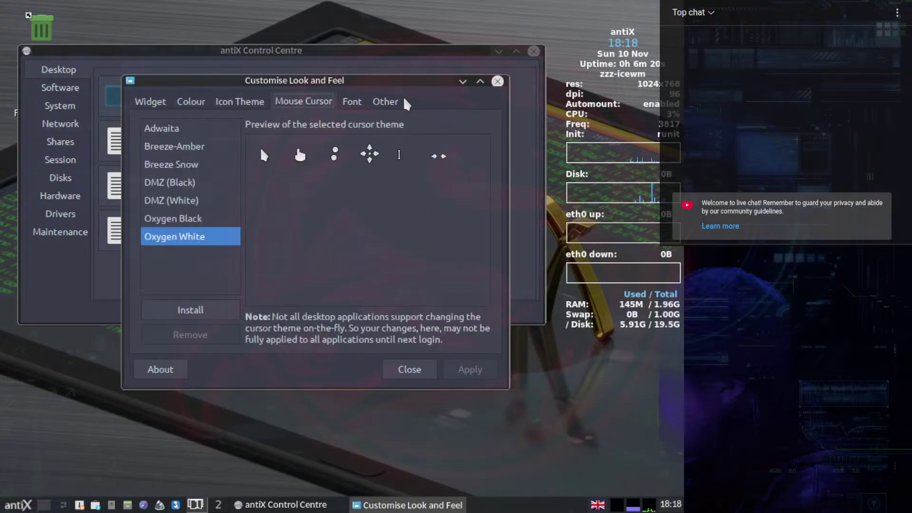
pyautogui.click(497, 82)
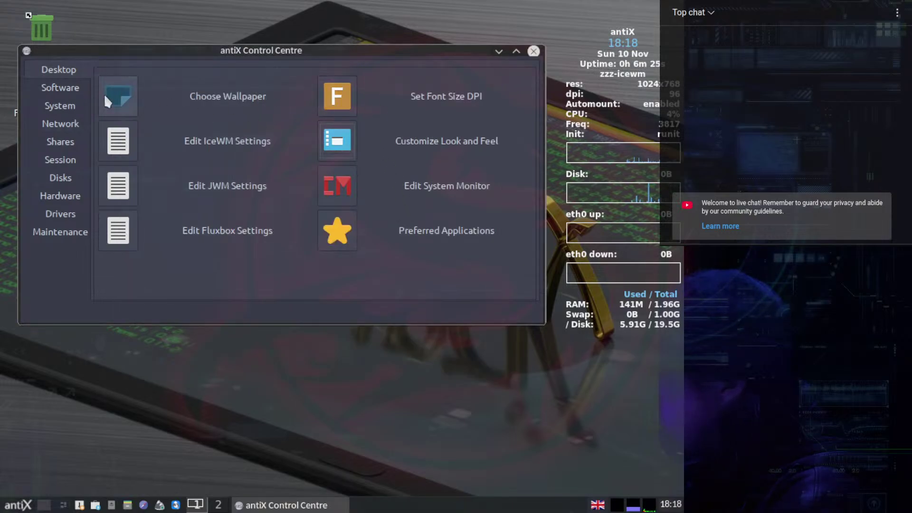
# Review the tools in the Control Centre's Maintenance, Drivers and Hardware categories.
pyautogui.click(48, 233)
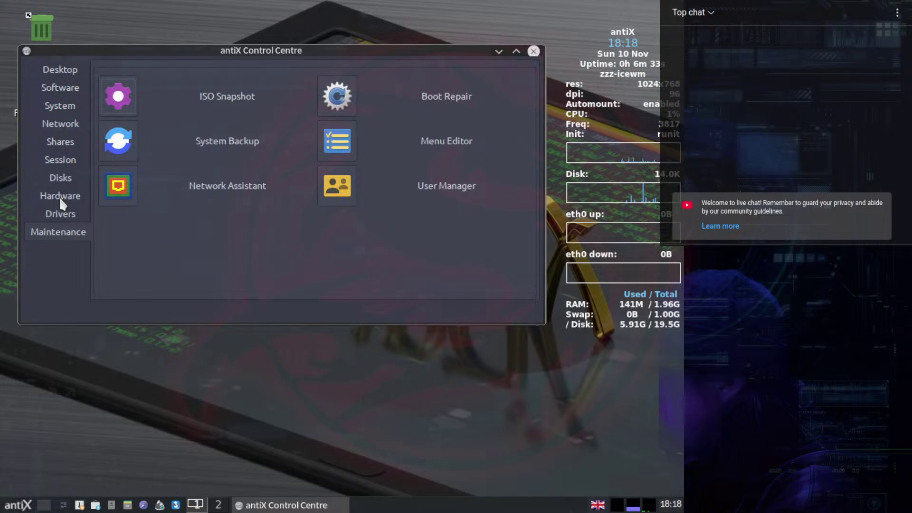
pyautogui.click(67, 216)
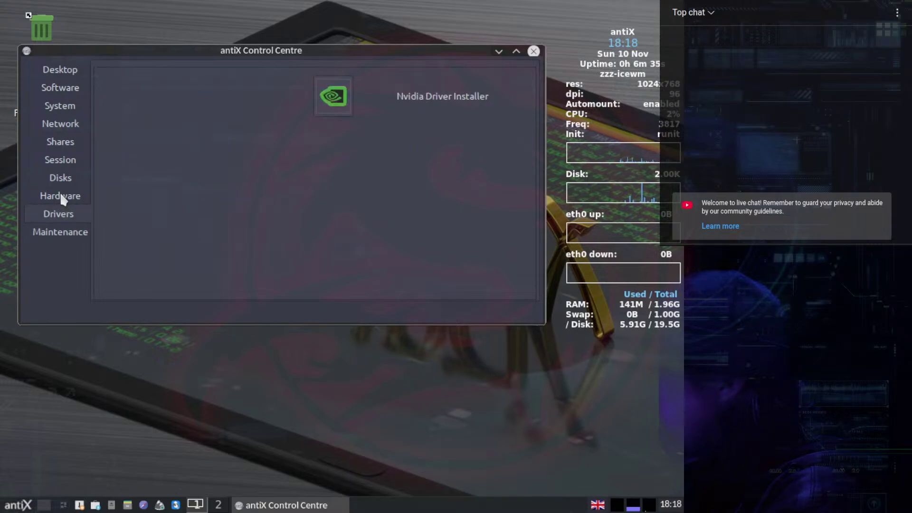
pyautogui.click(61, 196)
pyautogui.click(50, 213)
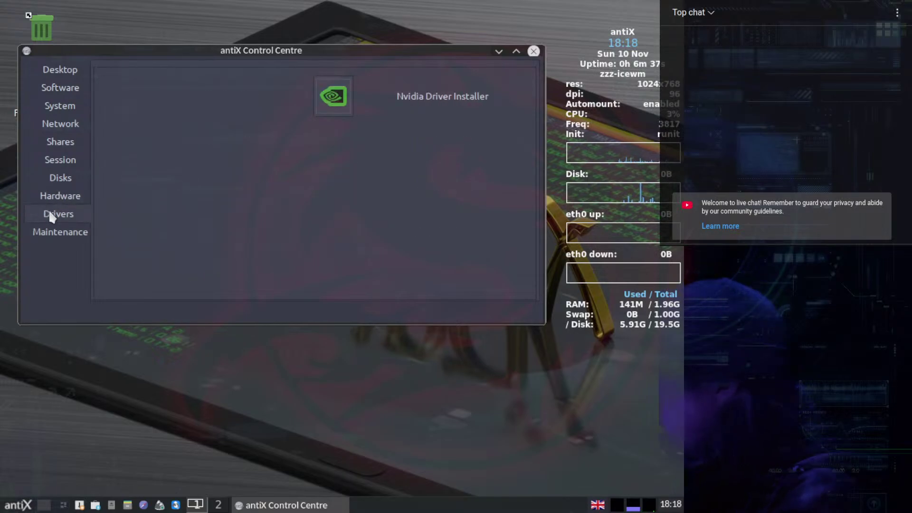
# Run Test Sound from the Control Centre's Hardware category and close the speaker-test terminal.
pyautogui.click(45, 194)
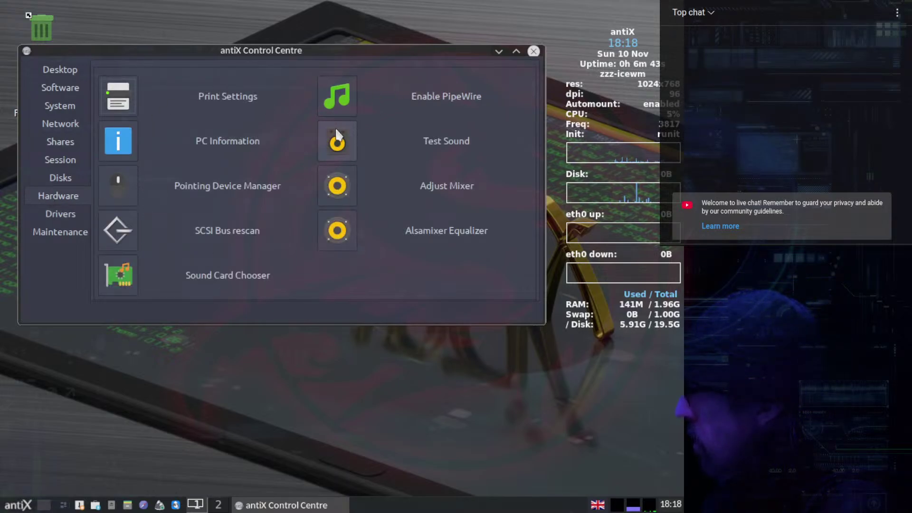
pyautogui.click(341, 147)
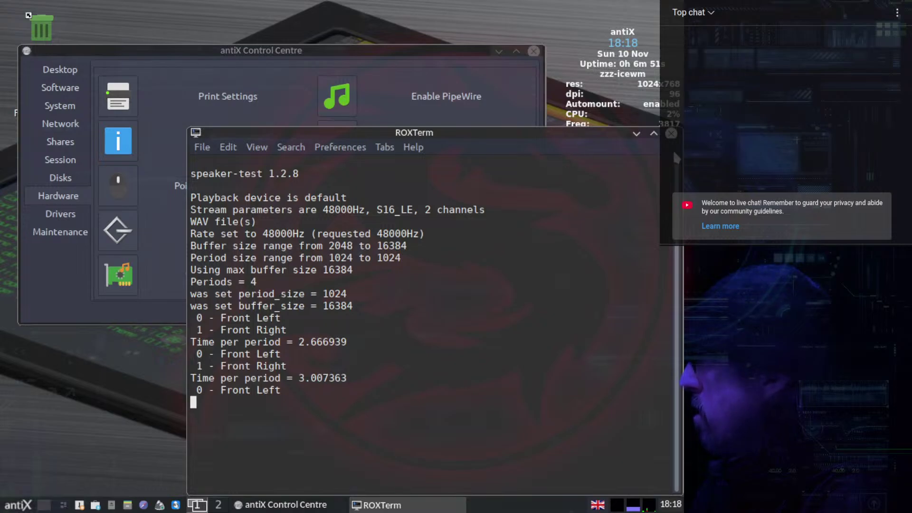
pyautogui.click(671, 134)
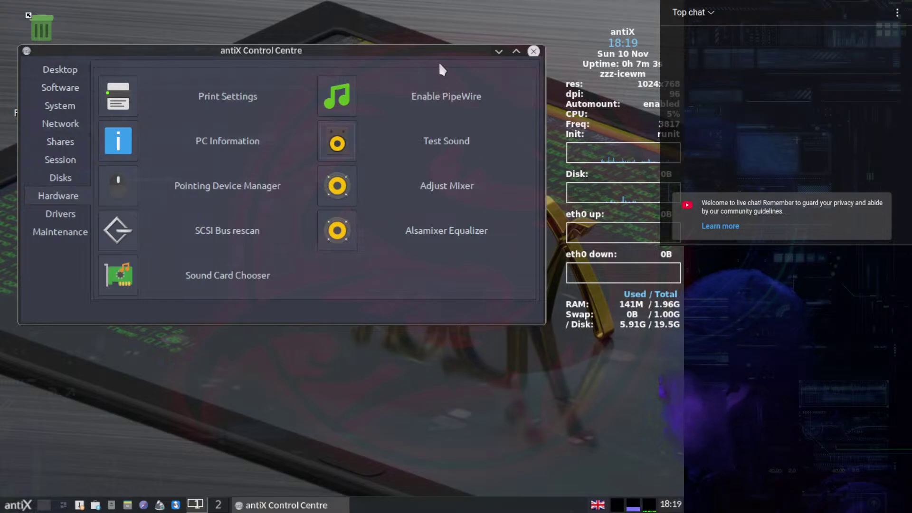
# Close the Control Centre and shut down the runit virtual machine.
pyautogui.click(534, 50)
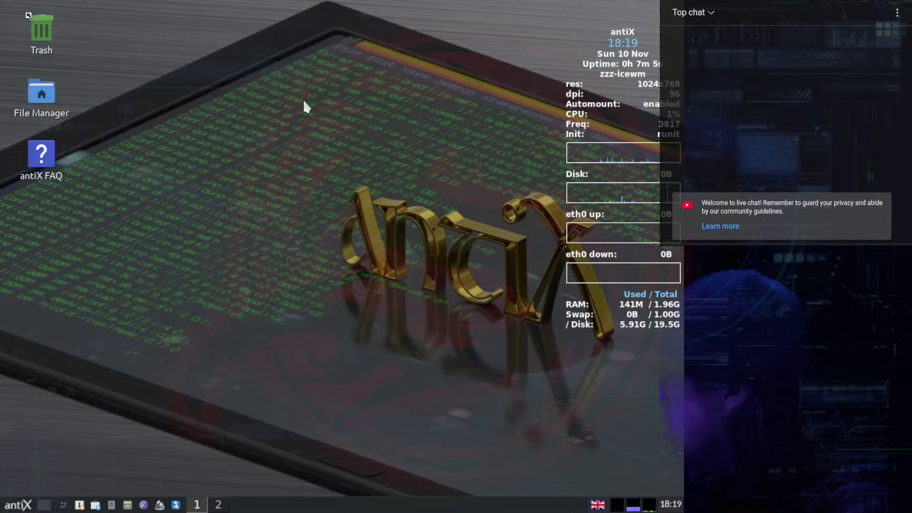
pyautogui.click(21, 504)
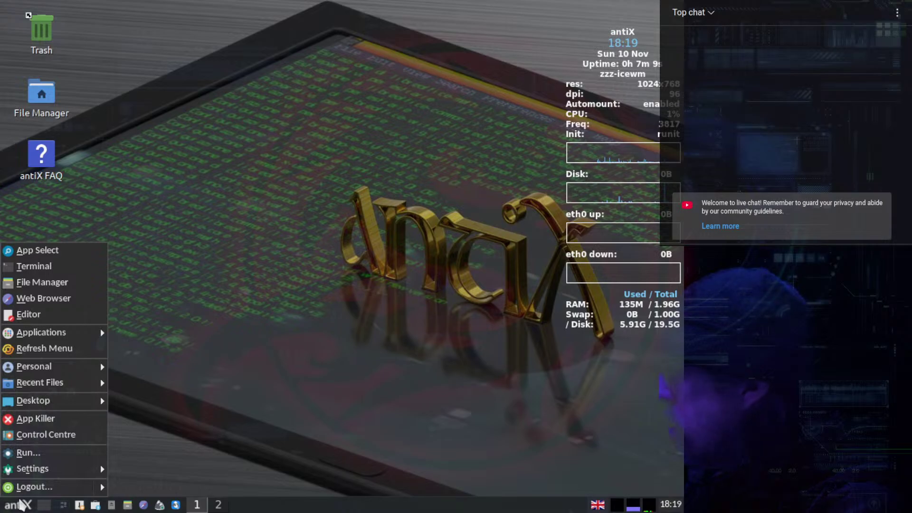
pyautogui.click(51, 480)
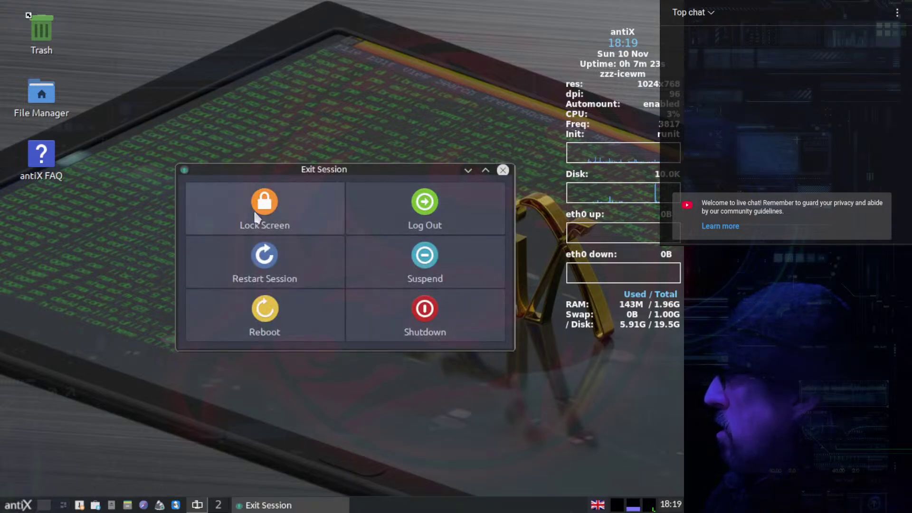
pyautogui.click(422, 312)
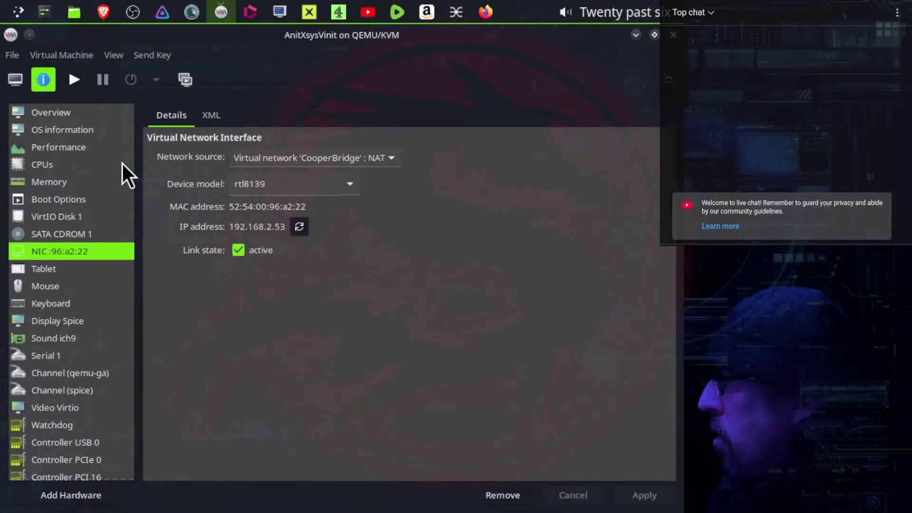
# Start the AnitXsysVinit virtual machine and show it full screen through spice://localhost:5900, entering the SPICE connection password.
pyautogui.click(74, 80)
pyautogui.click(275, 10)
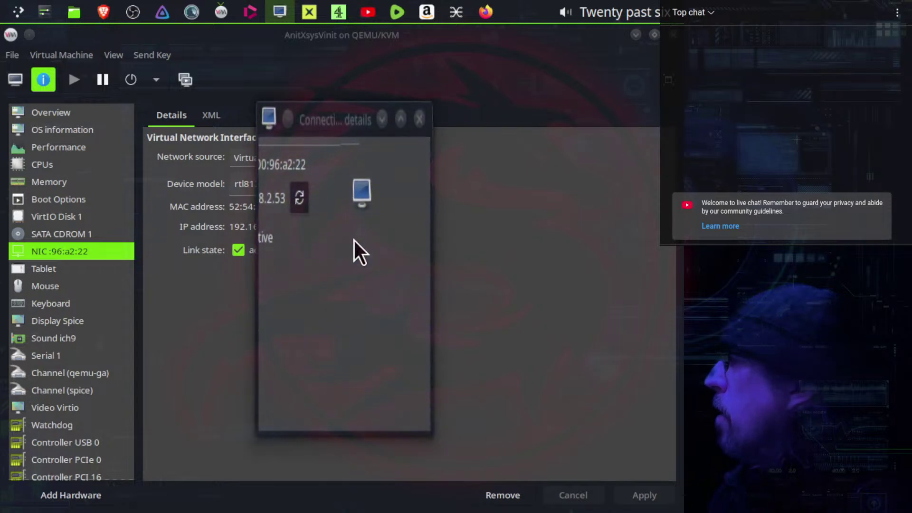
pyautogui.doubleClick(315, 225)
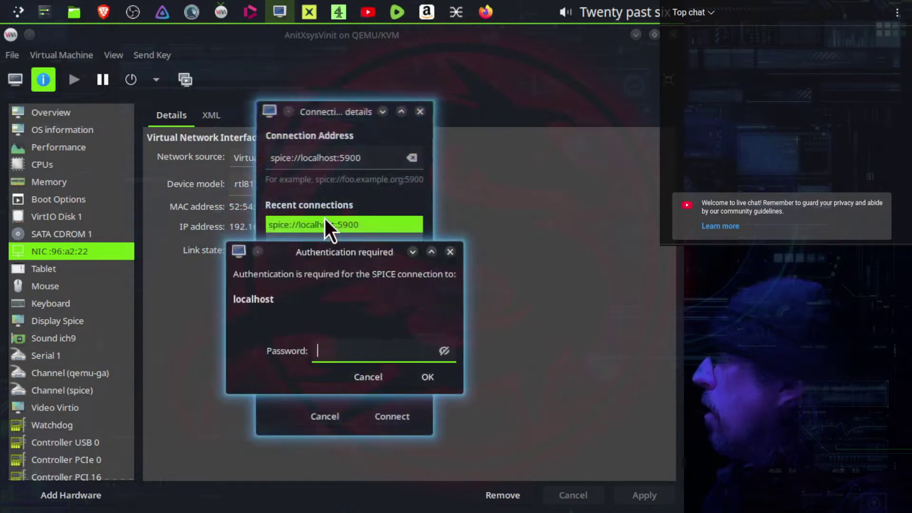
pyautogui.write('•••••••')
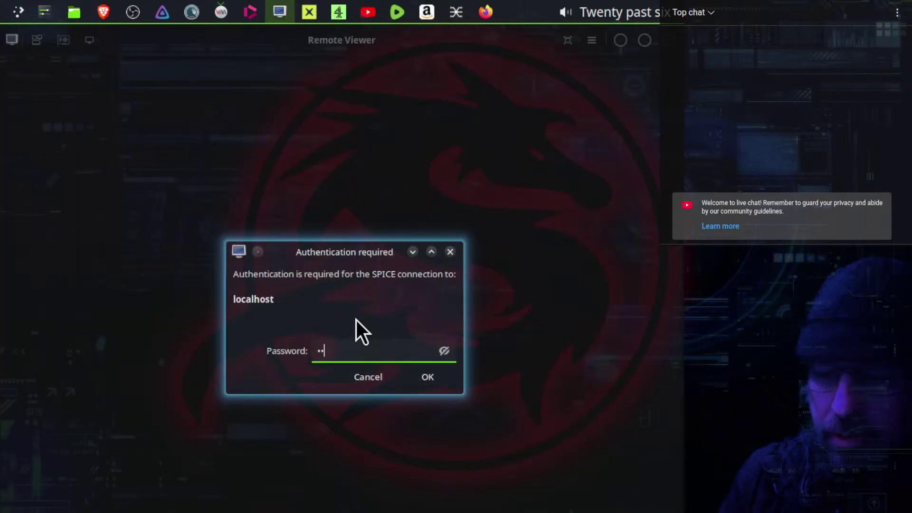
pyautogui.write('•')
pyautogui.press('Return')
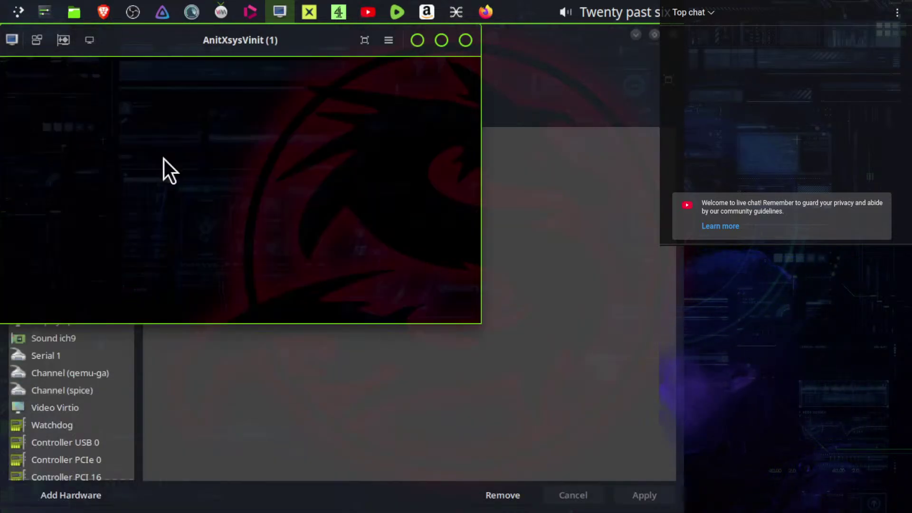
pyautogui.click(364, 40)
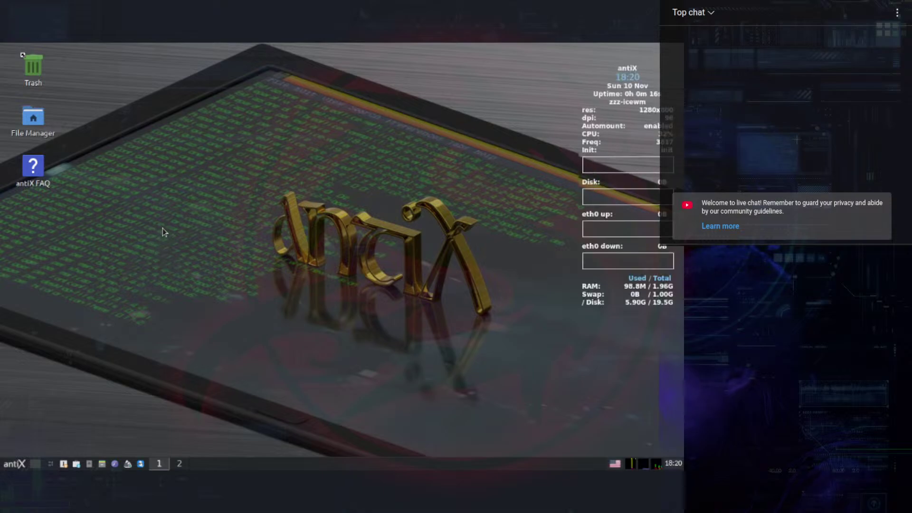
# Open the Set Screen Resolution (ARandR) tool from the Control Centre's Session category in the sysVinit machine.
pyautogui.rightClick(162, 284)
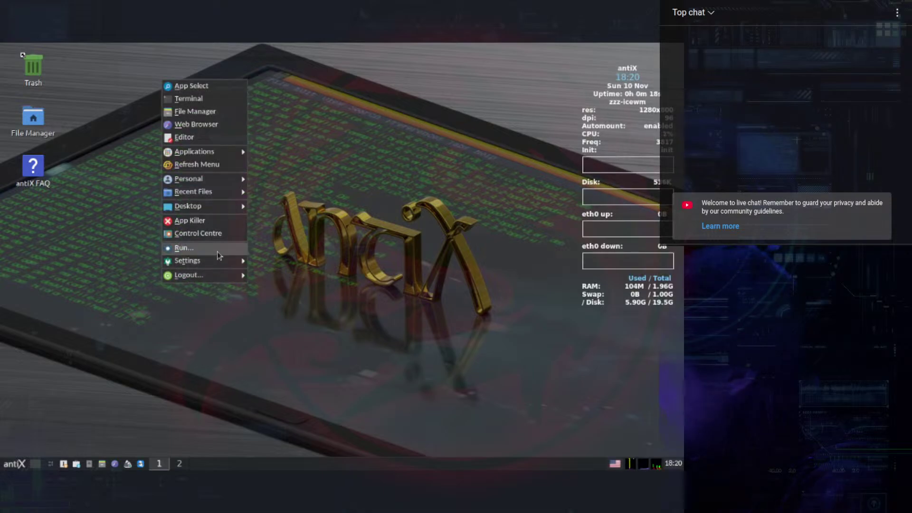
pyautogui.moveTo(219, 266)
pyautogui.click(226, 236)
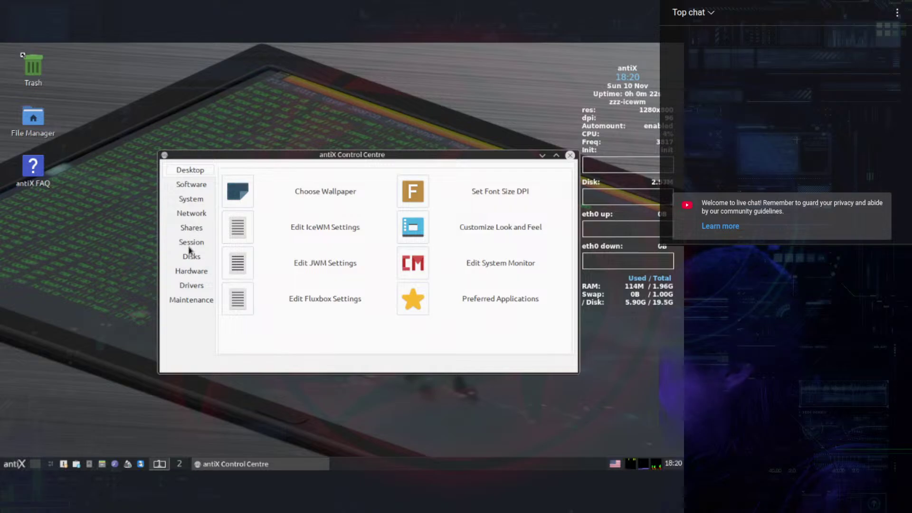
pyautogui.click(190, 243)
pyautogui.click(245, 193)
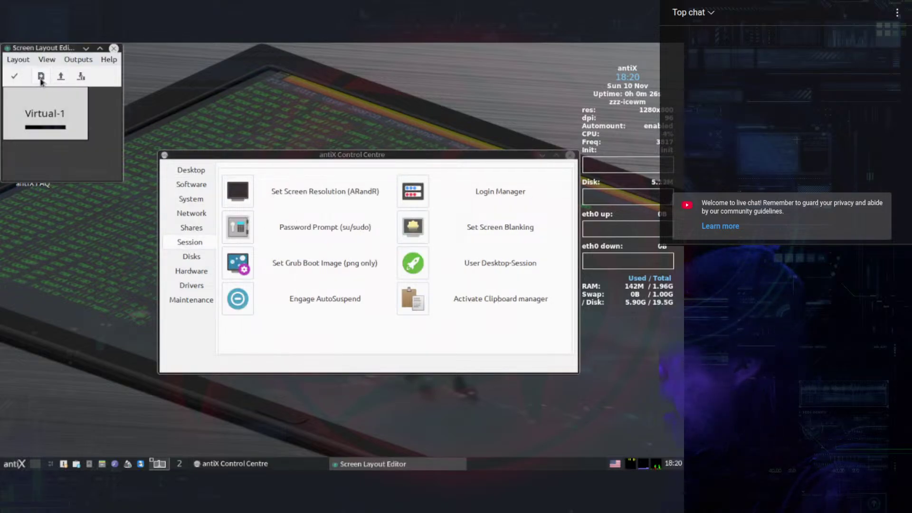
# Load and apply the saved Main.sh screen layout in the sysVinit machine, and close the Screen Layout Editor.
pyautogui.click(62, 76)
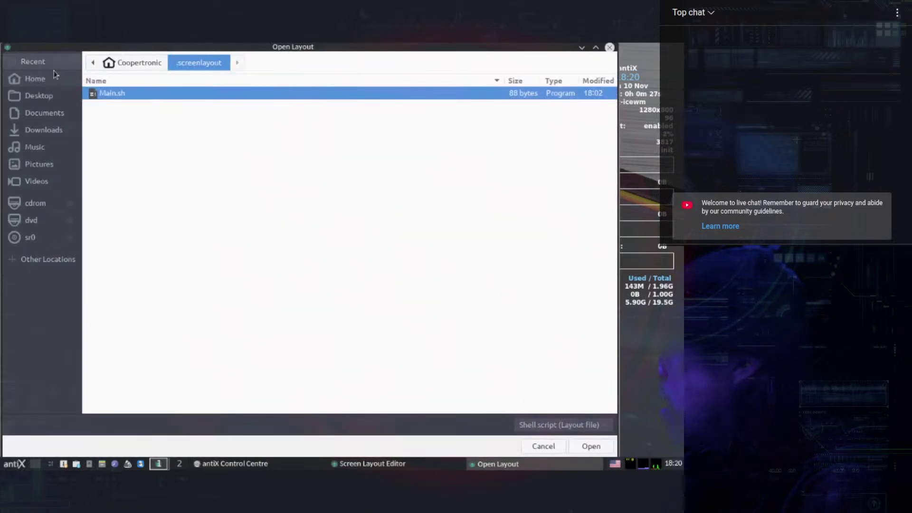
pyautogui.doubleClick(129, 96)
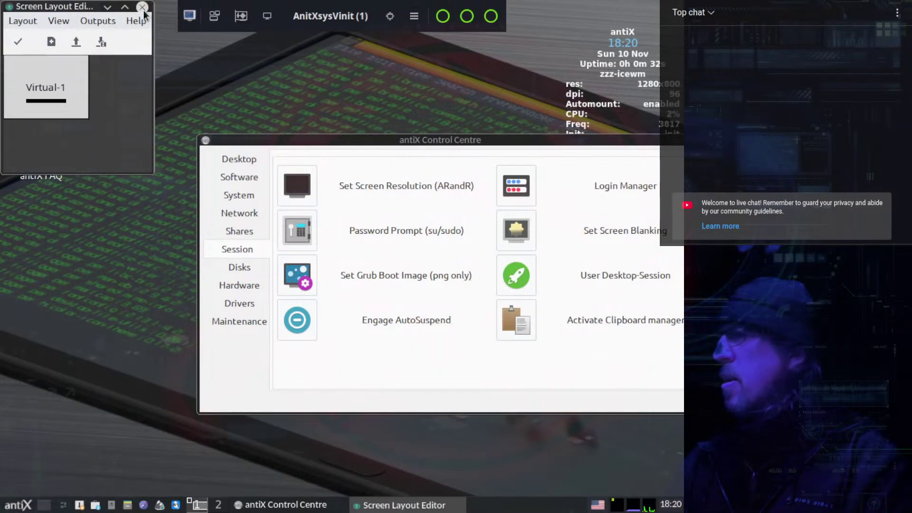
pyautogui.click(142, 8)
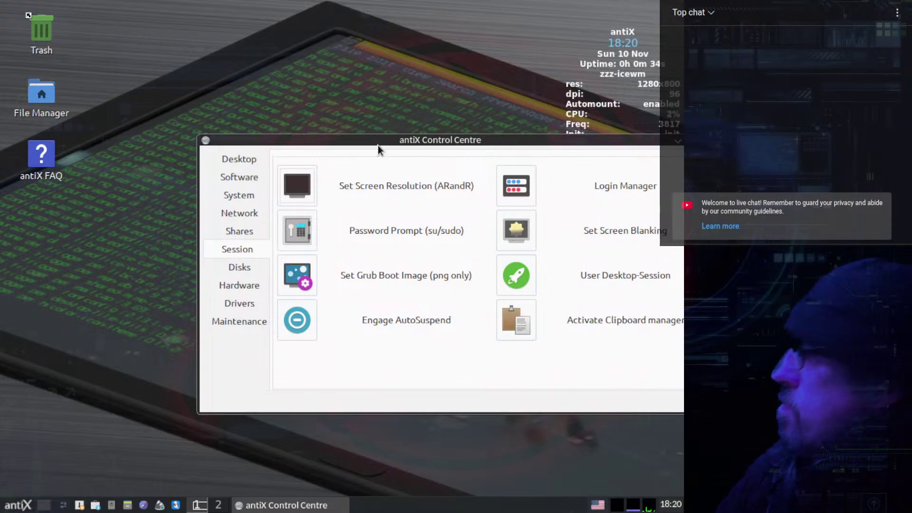
# Move the Control Centre aside, reopen Set Screen Resolution (ARandR), and view the Screen Layout Editor's About information.
pyautogui.moveTo(378, 144); pyautogui.dragTo(174, 70)
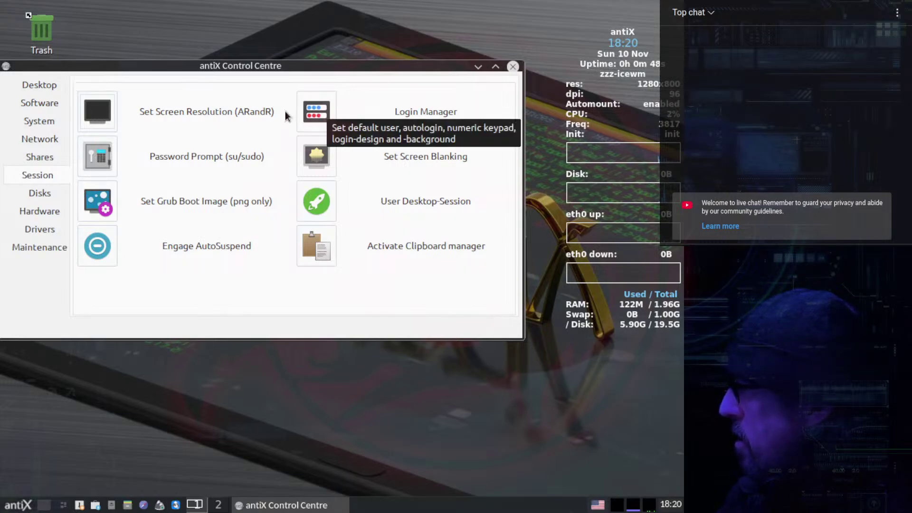
pyautogui.click(100, 110)
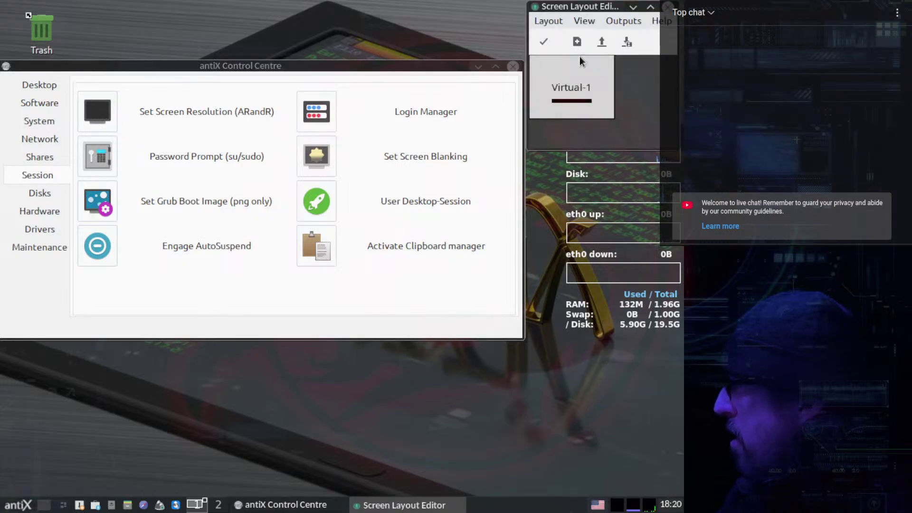
pyautogui.click(652, 21)
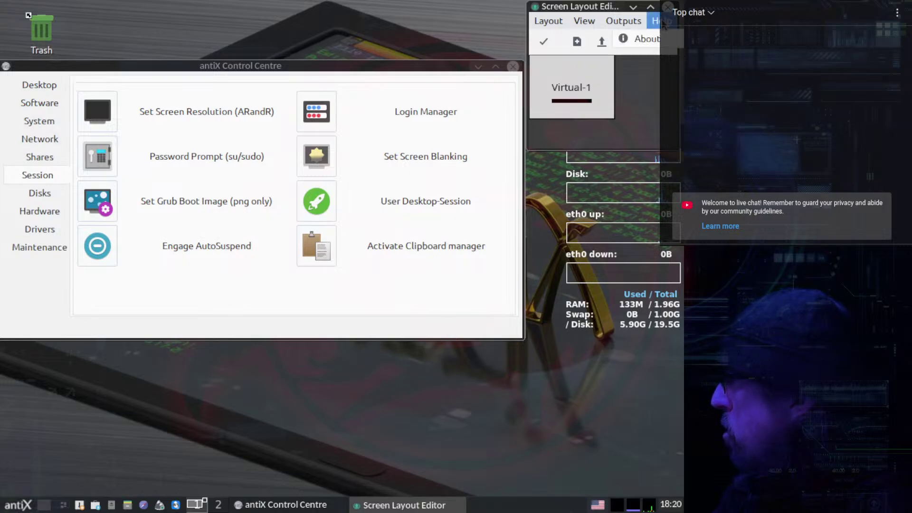
pyautogui.click(641, 38)
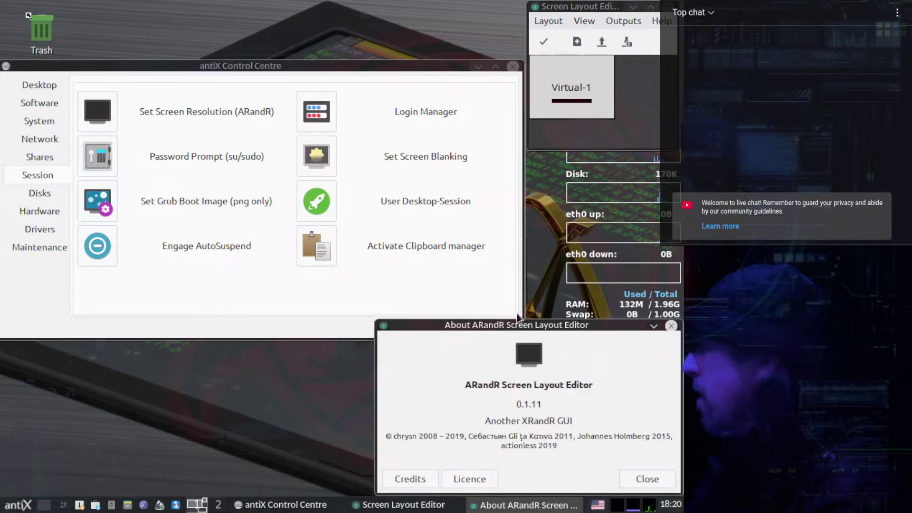
pyautogui.moveTo(506, 324); pyautogui.dragTo(222, 84)
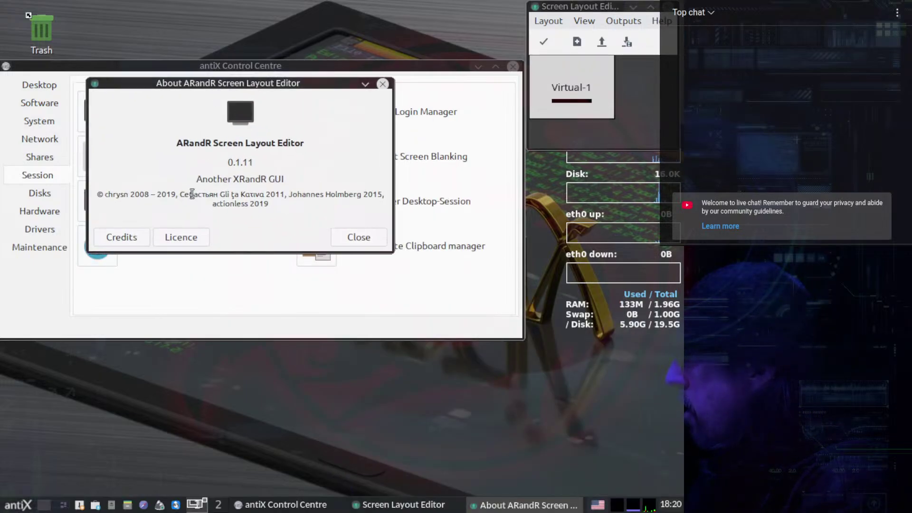
pyautogui.click(381, 84)
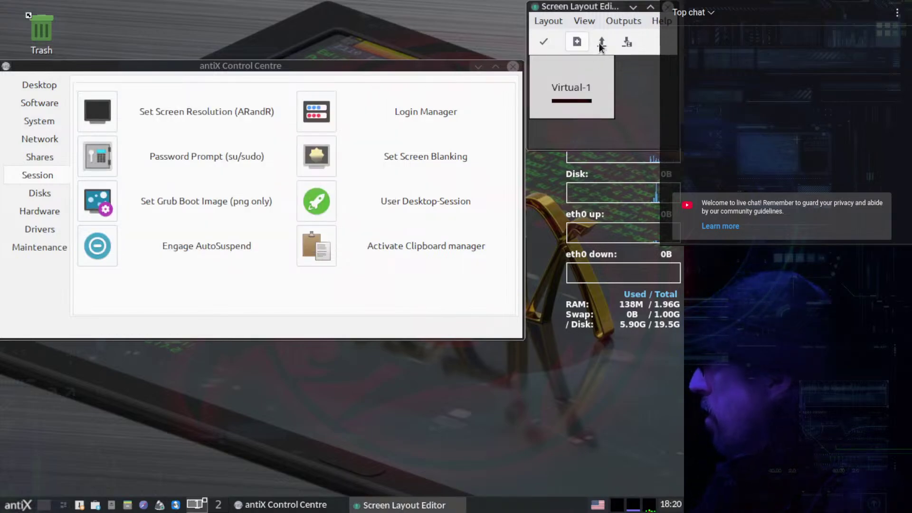
# Look at the .screenlayout folder in the Save Layout dialog and leave it without saving.
pyautogui.click(627, 48)
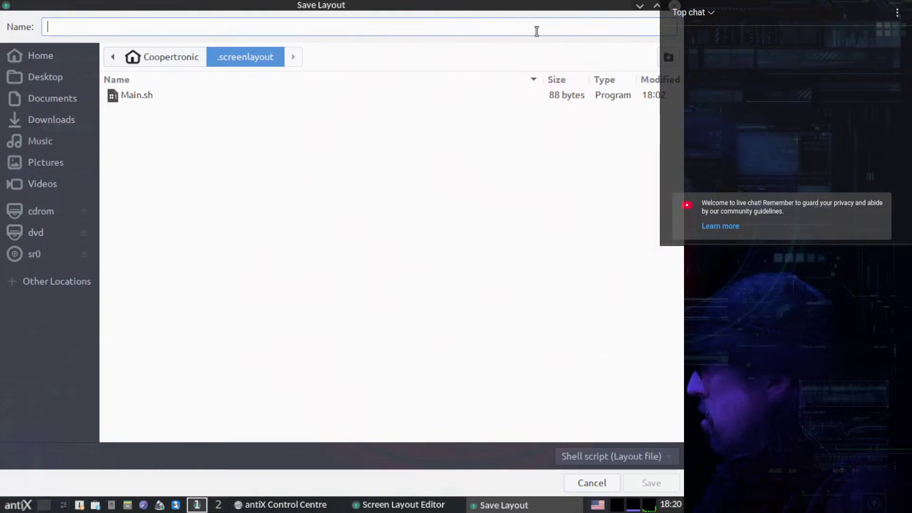
pyautogui.moveTo(624, 5)
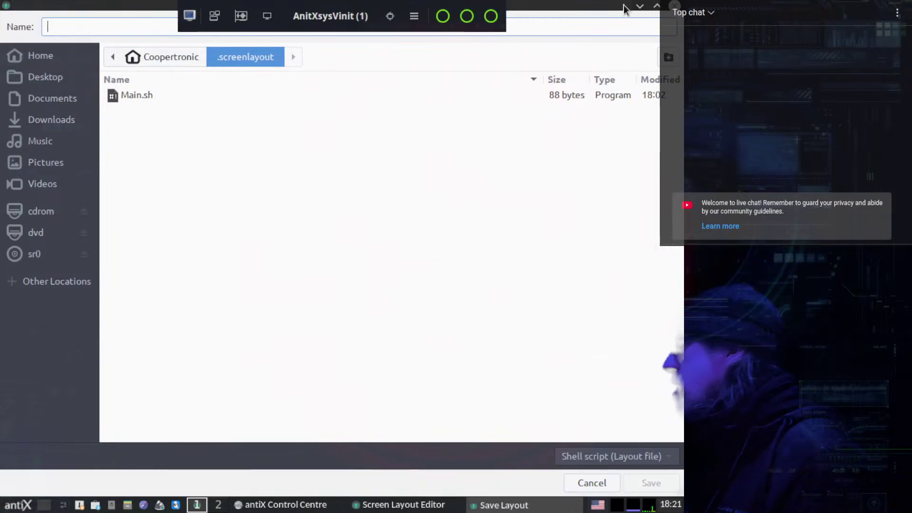
pyautogui.press('Escape')
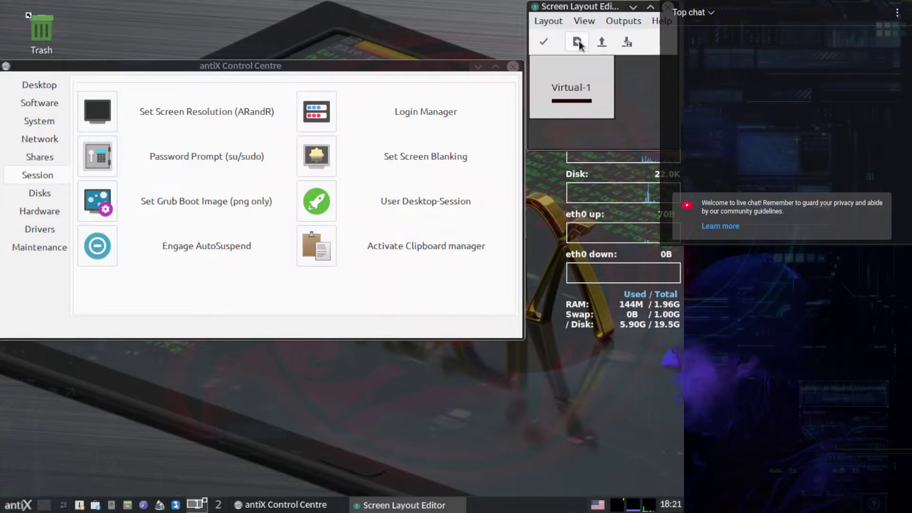
# View the resolution options for the Virtual-1 output without changing them, and close the Screen Layout Editor.
pyautogui.rightClick(569, 87)
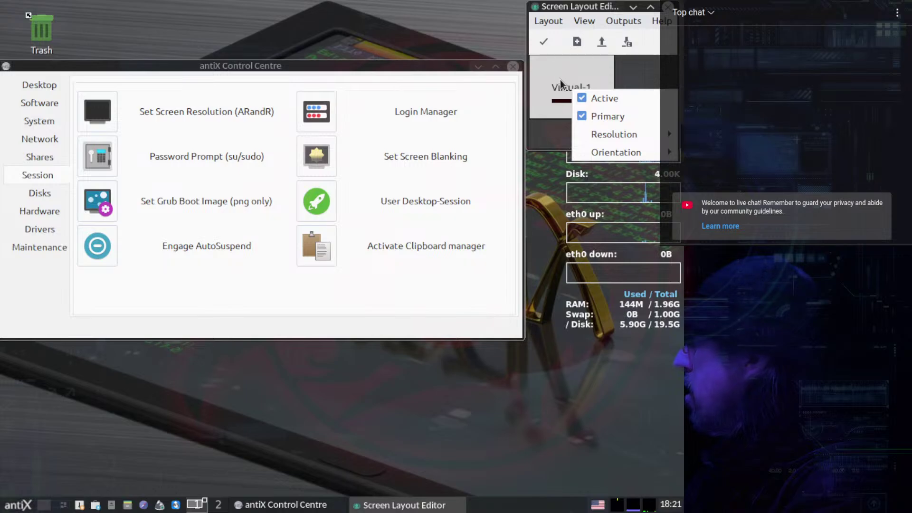
pyautogui.click(558, 76)
pyautogui.rightClick(568, 80)
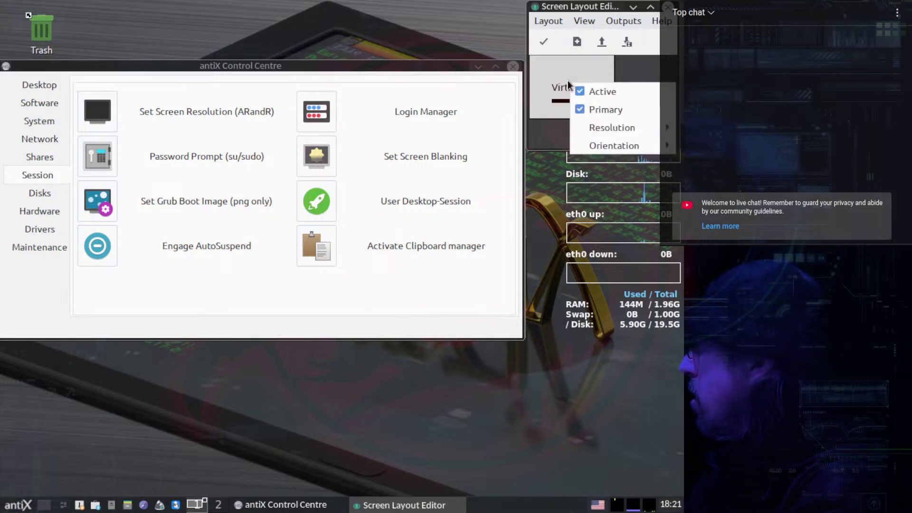
pyautogui.moveTo(609, 131)
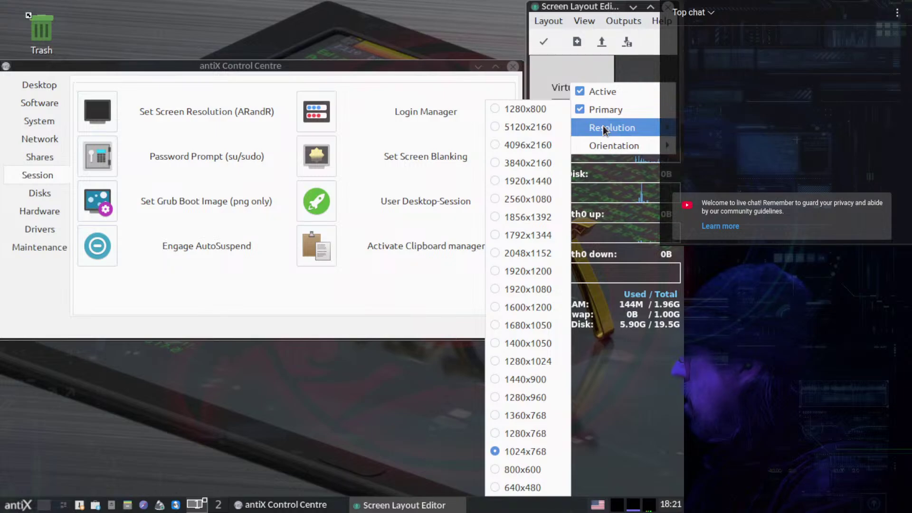
pyautogui.click(594, 67)
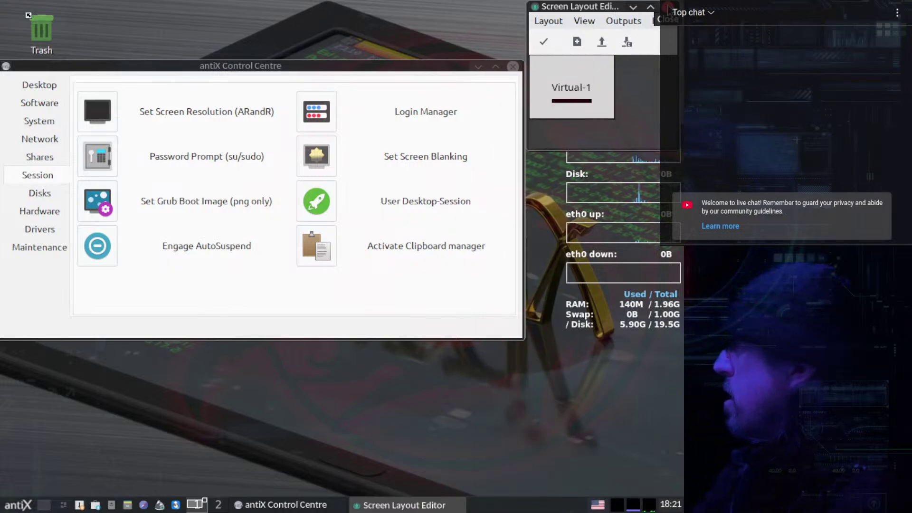
pyautogui.hotkey('ctrl', 'q')
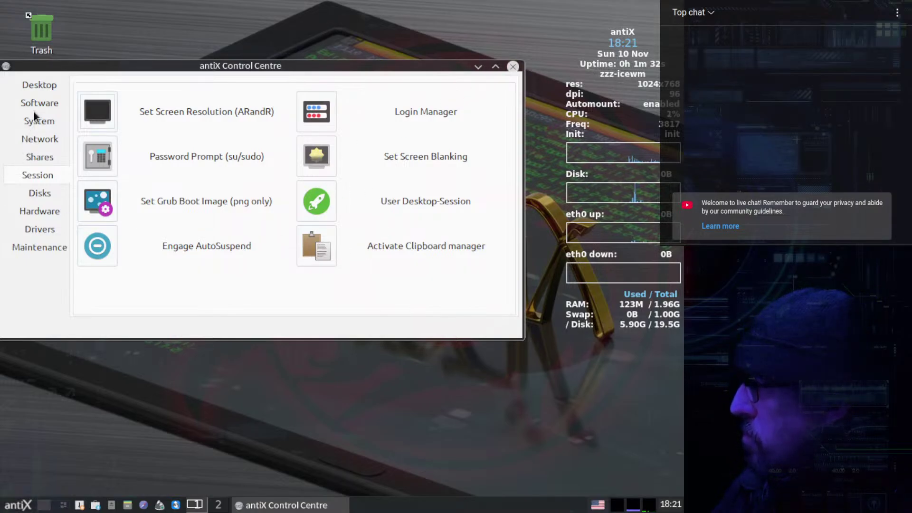
# Browse the Control Centre categories, launch the Package Installer from the Software category, and authenticate with the account password.
pyautogui.click(41, 87)
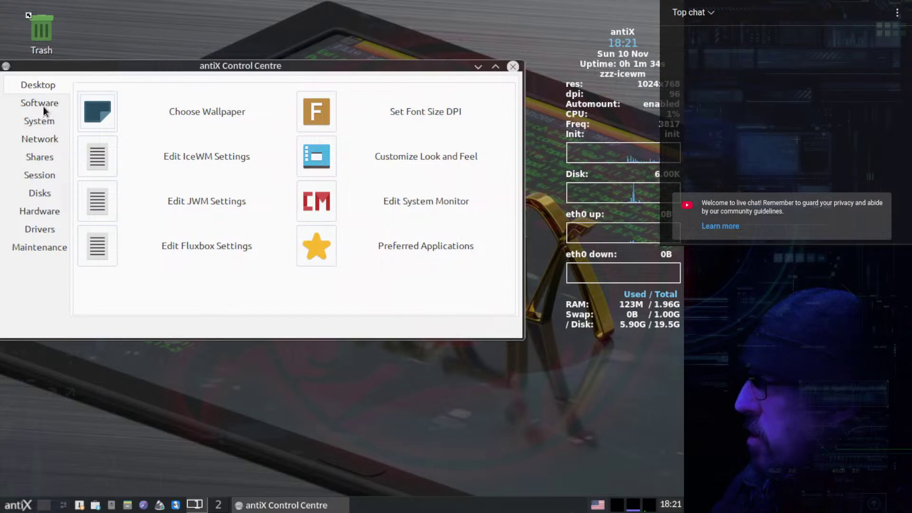
pyautogui.click(43, 104)
pyautogui.click(50, 128)
pyautogui.click(40, 140)
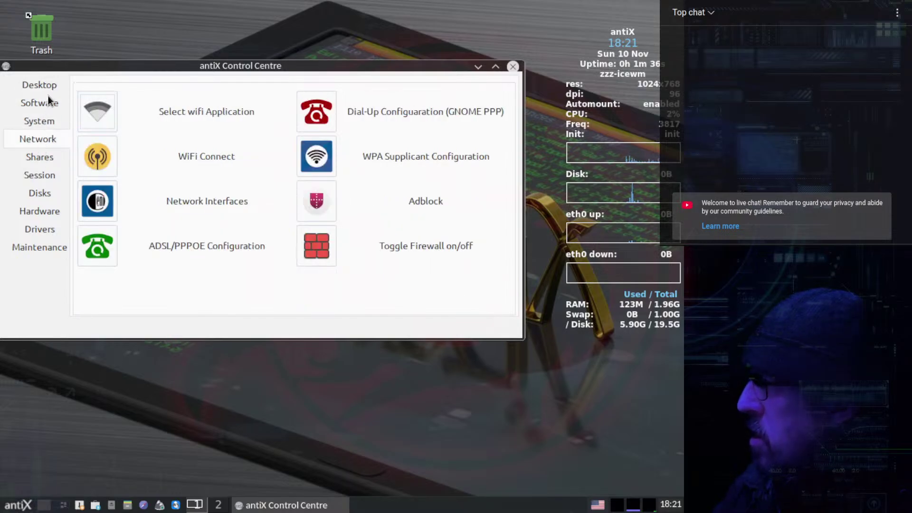
pyautogui.click(43, 85)
pyautogui.click(44, 101)
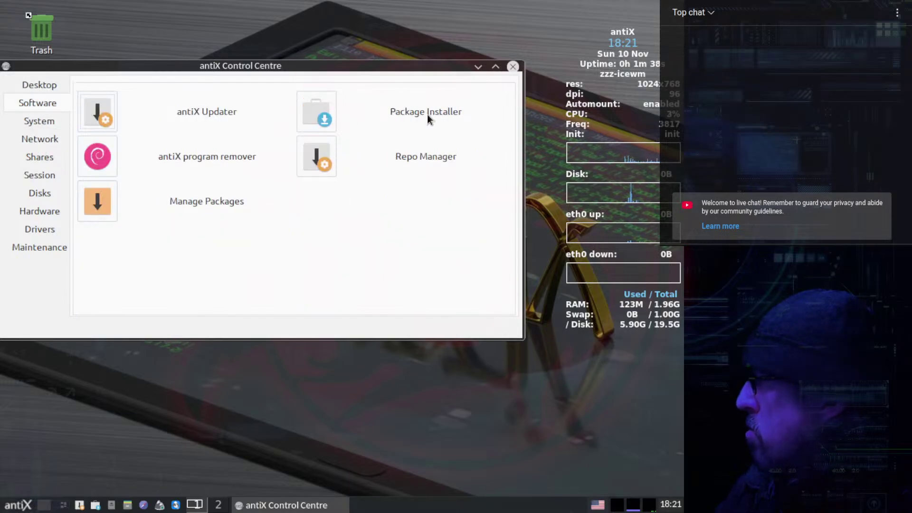
pyautogui.click(319, 110)
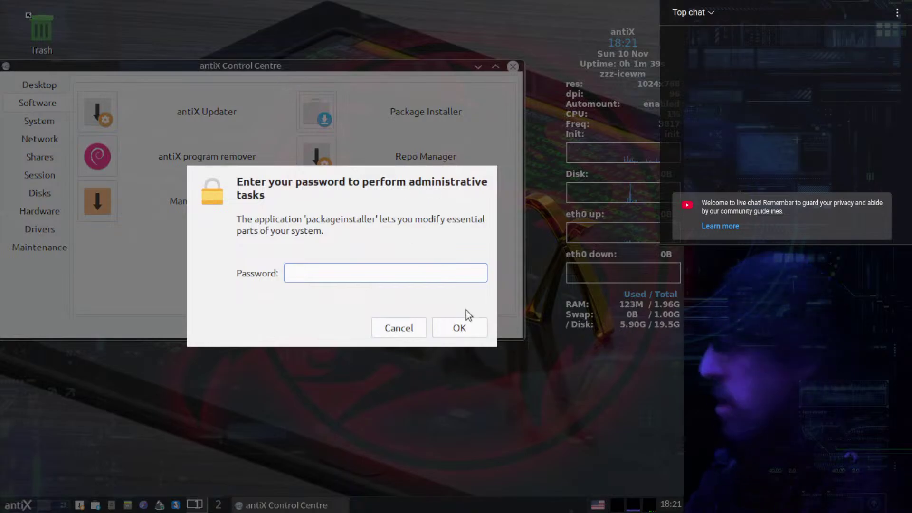
pyautogui.write('•••••')
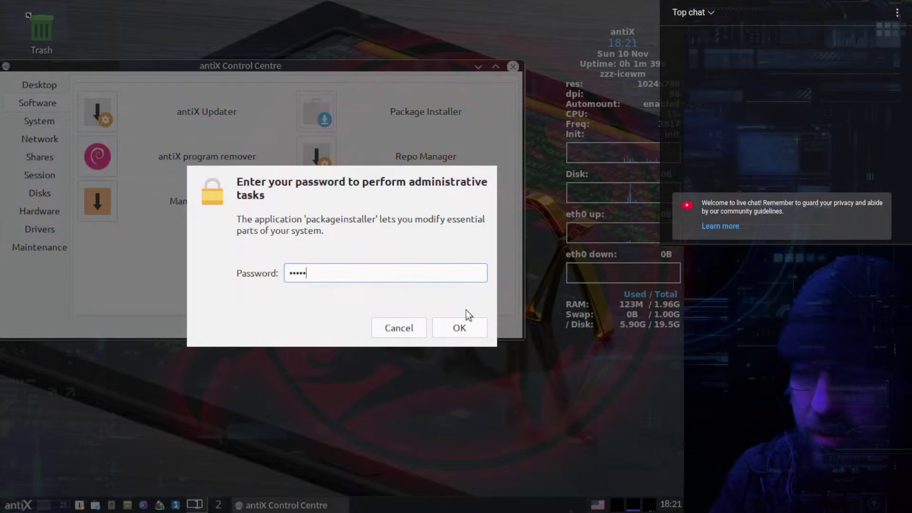
pyautogui.press('Return')
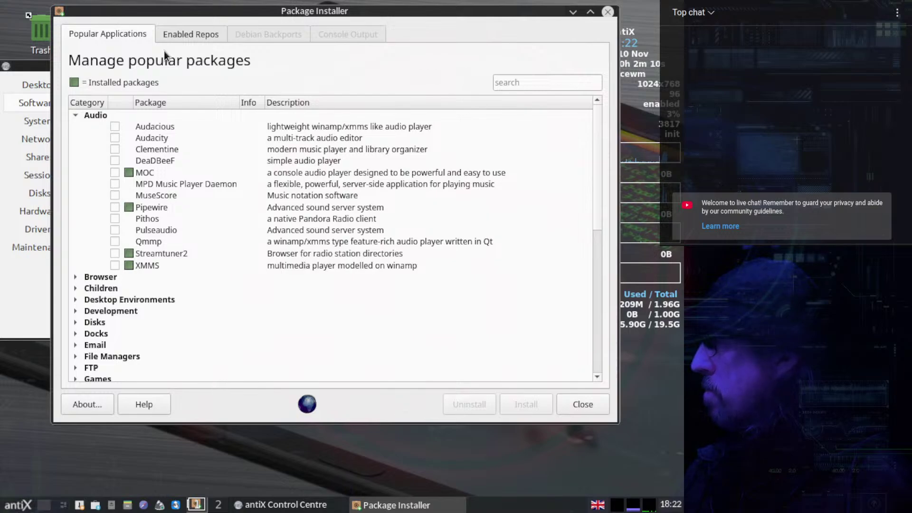
# Expand the Browser category among the popular packages and look through the web browsers offered.
pyautogui.click(74, 278)
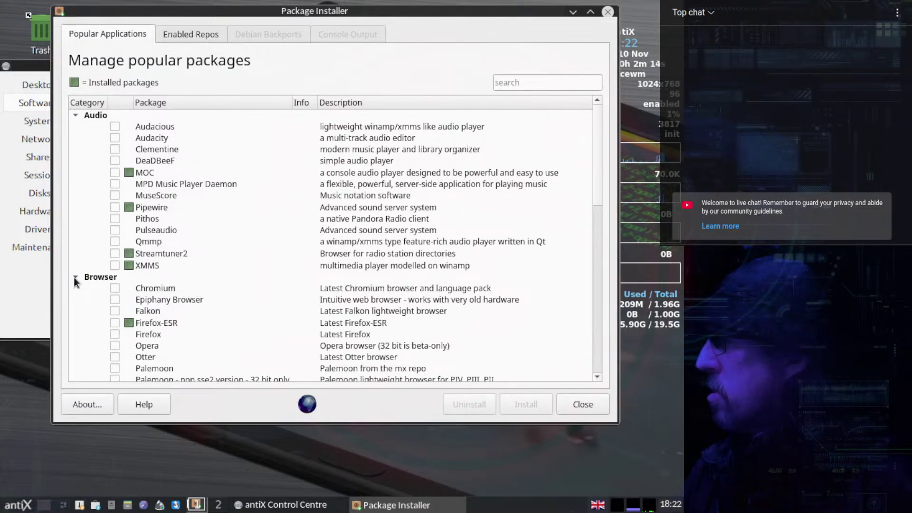
pyautogui.click(74, 278)
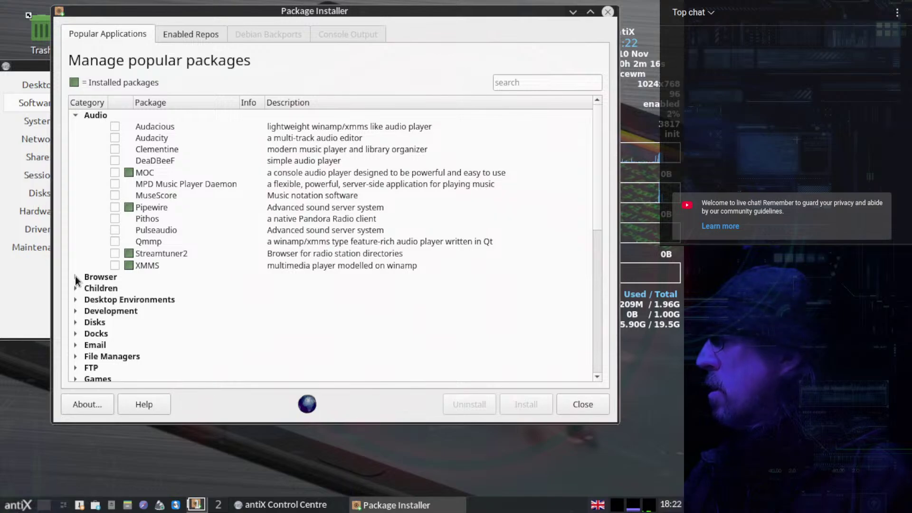
pyautogui.click(75, 276)
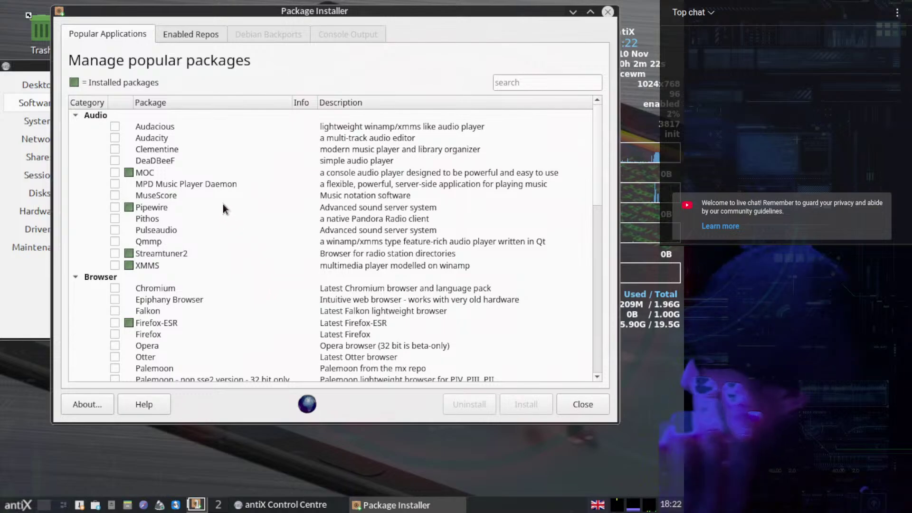
pyautogui.scroll(-2, 223, 204)
pyautogui.scroll(-3, 223, 204)
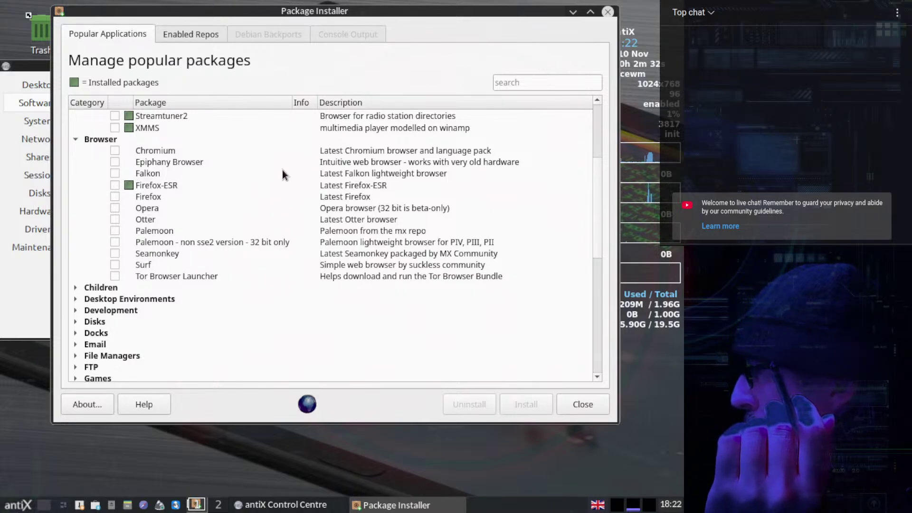
# Collapse the Audio and Browser categories in the popular packages list.
pyautogui.scroll(4, 228, 190)
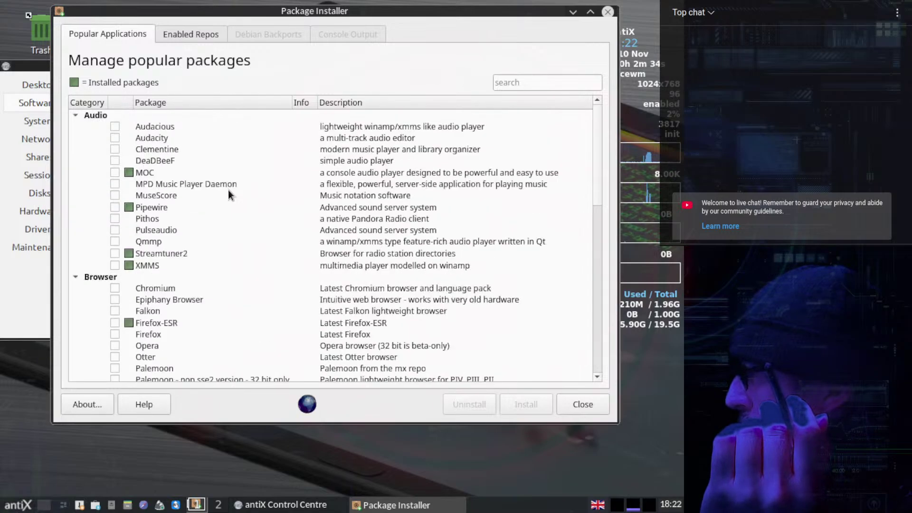
pyautogui.click(74, 116)
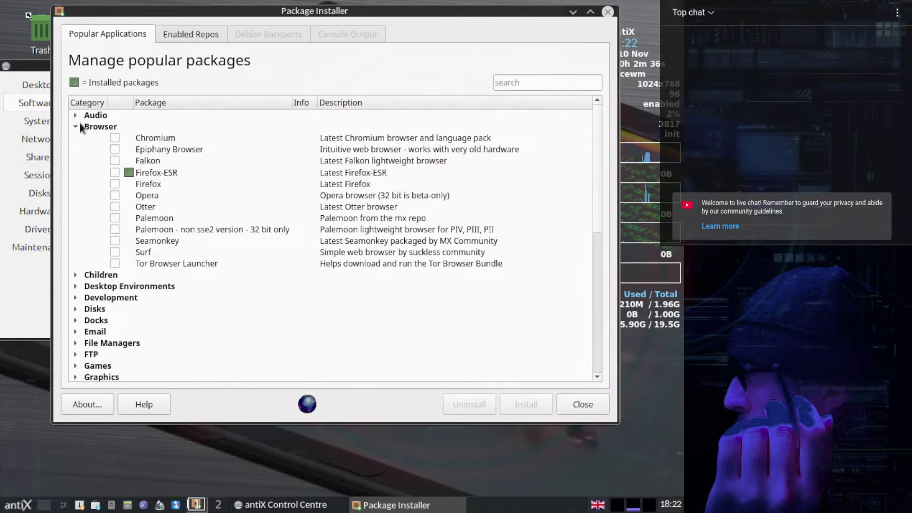
pyautogui.click(74, 127)
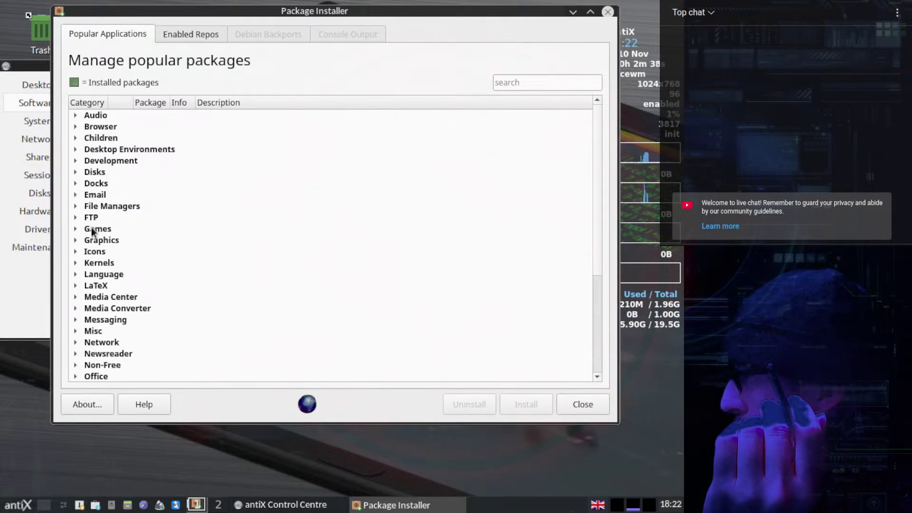
# Expand the Games category and mark Freeciv for installation.
pyautogui.click(75, 230)
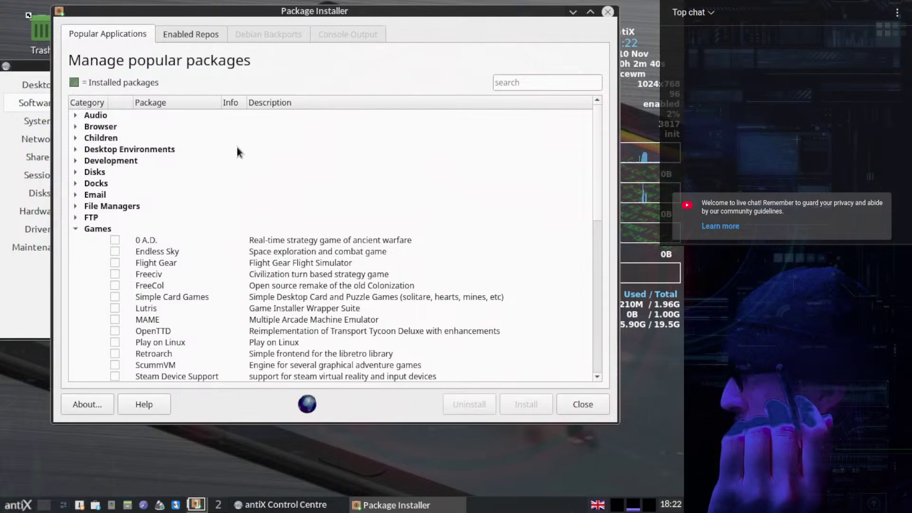
pyautogui.scroll(-5, 236, 146)
pyautogui.scroll(4, 236, 146)
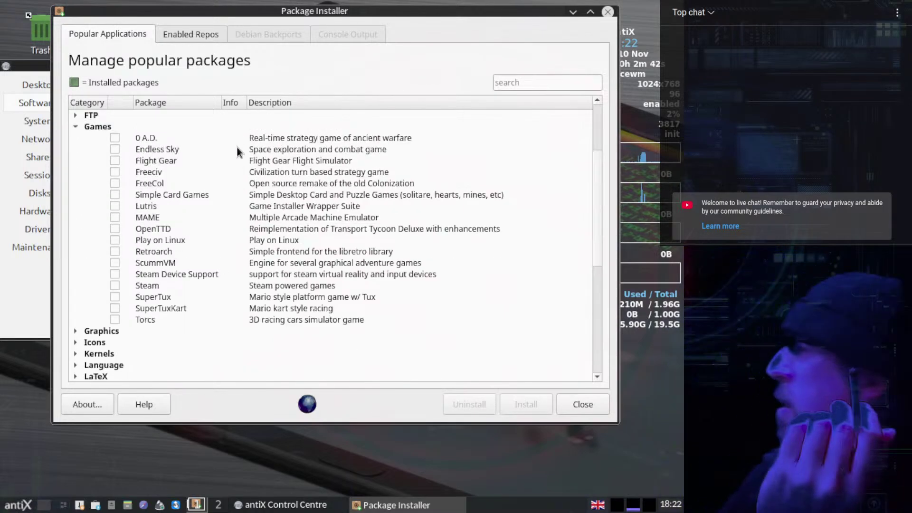
pyautogui.scroll(-1, 237, 147)
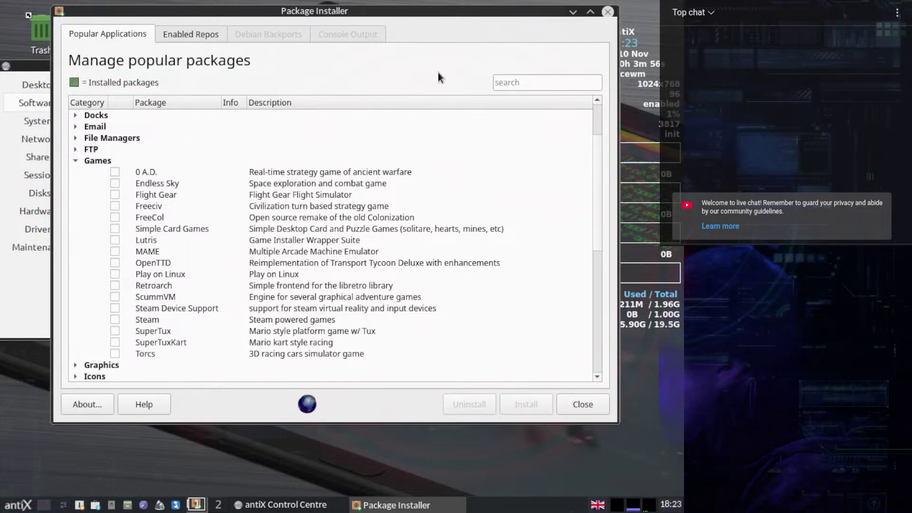
pyautogui.moveTo(358, 14); pyautogui.dragTo(330, 23)
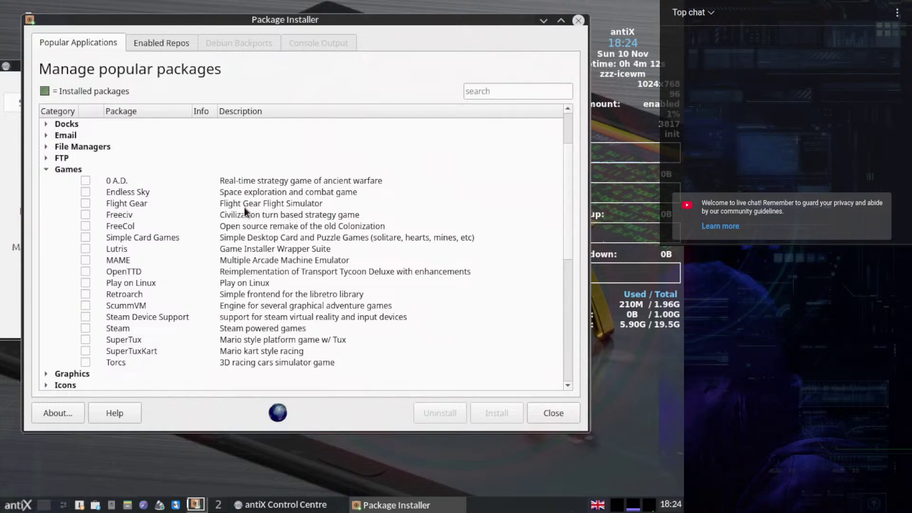
pyautogui.click(85, 215)
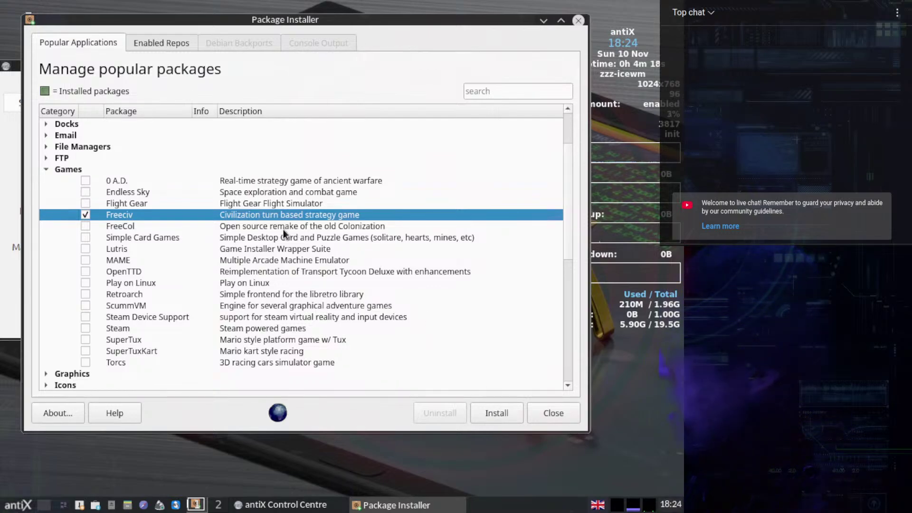
# Expand the Graphics category and mark Latest GIMP Full for installation.
pyautogui.scroll(-2, 284, 229)
pyautogui.click(46, 306)
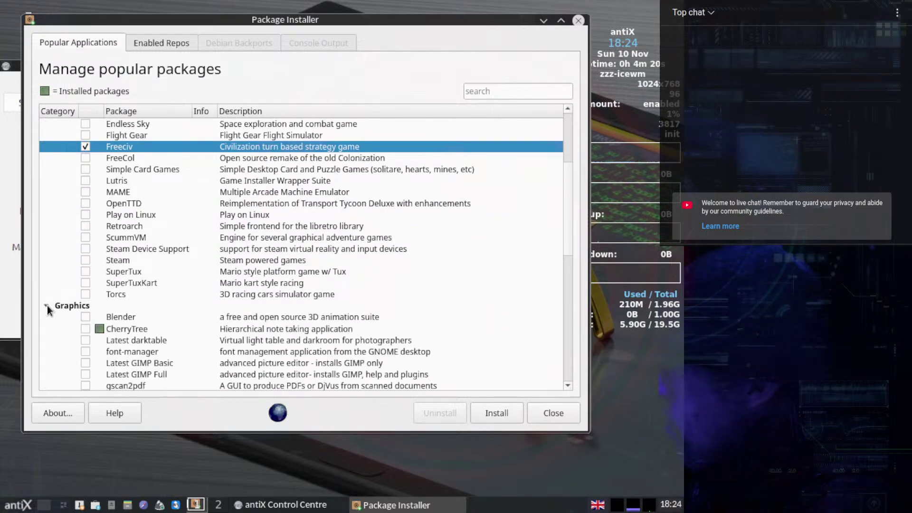
pyautogui.scroll(-3, 237, 189)
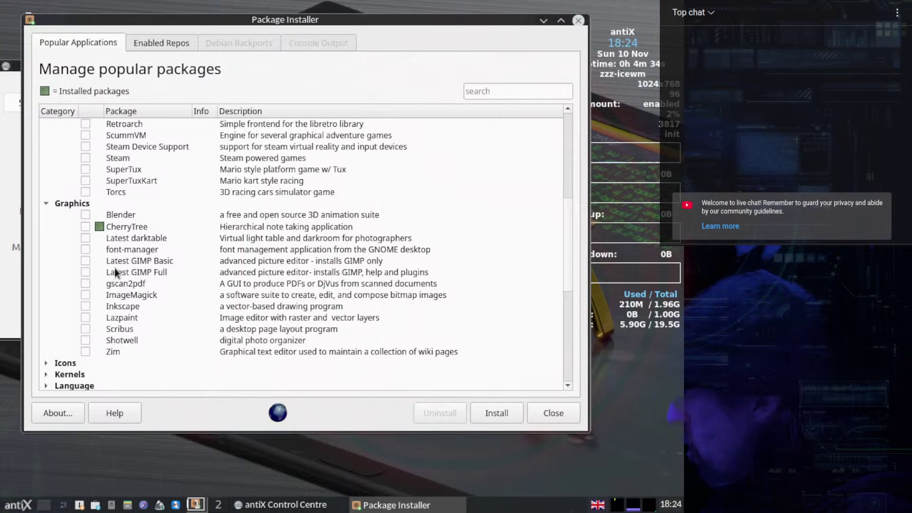
pyautogui.click(85, 272)
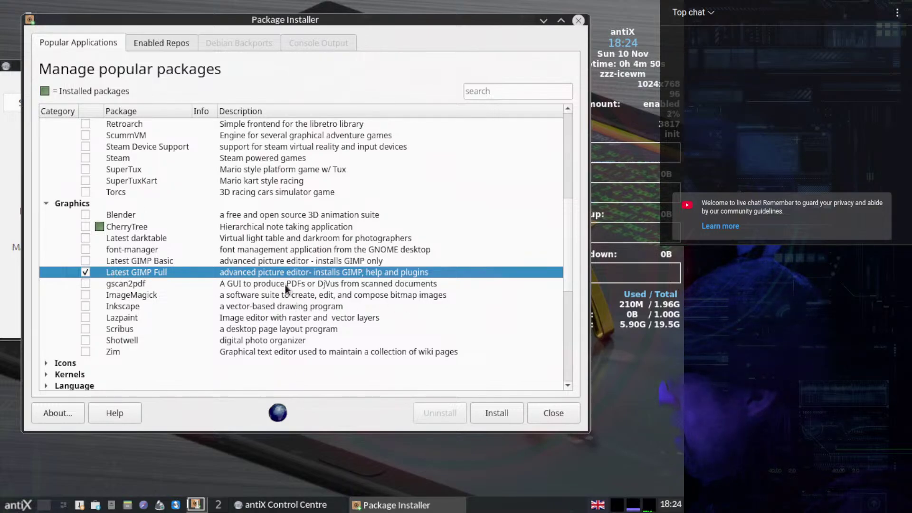
# In the Icons category, mark Evolvere, Faba Icon Colors, Moka/Faba, Numix Bevel, Numix Bevel Mini, Obsidian, Papirus and Papirus-Mini for installation.
pyautogui.scroll(-3, 198, 244)
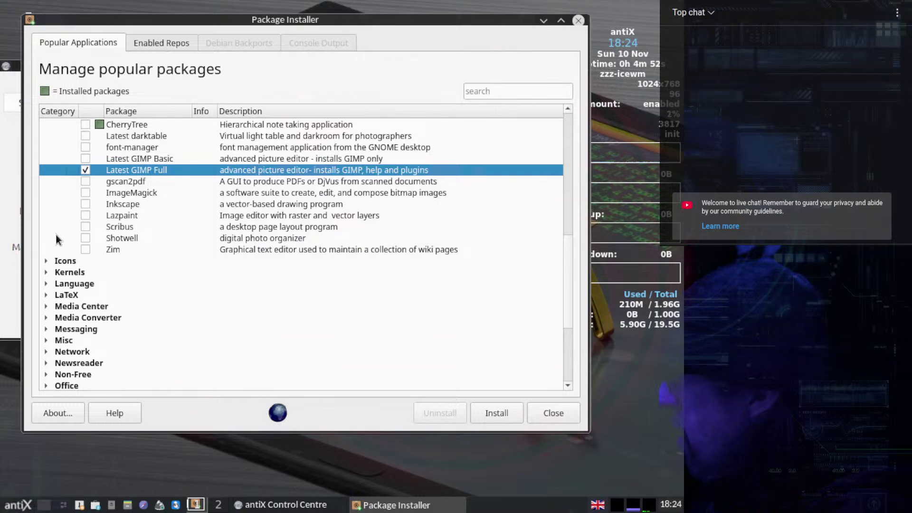
pyautogui.click(45, 262)
pyautogui.scroll(-3, 196, 189)
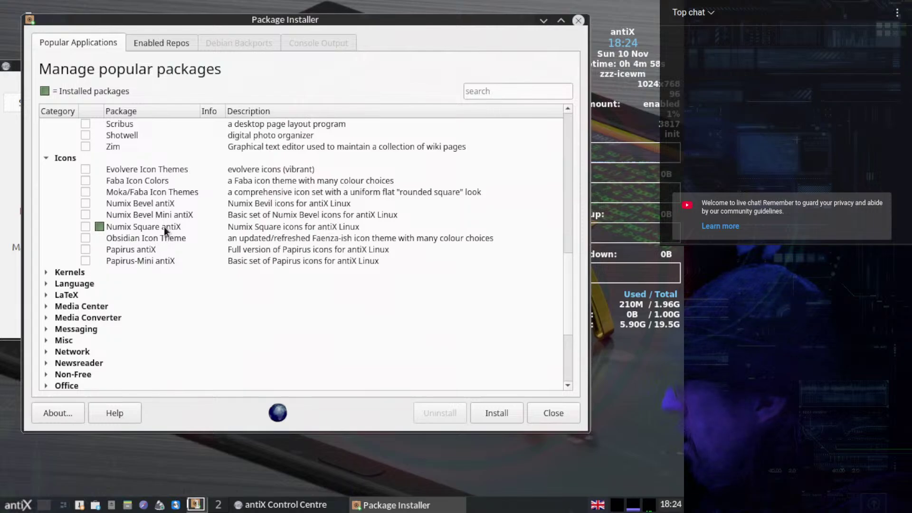
pyautogui.click(85, 169)
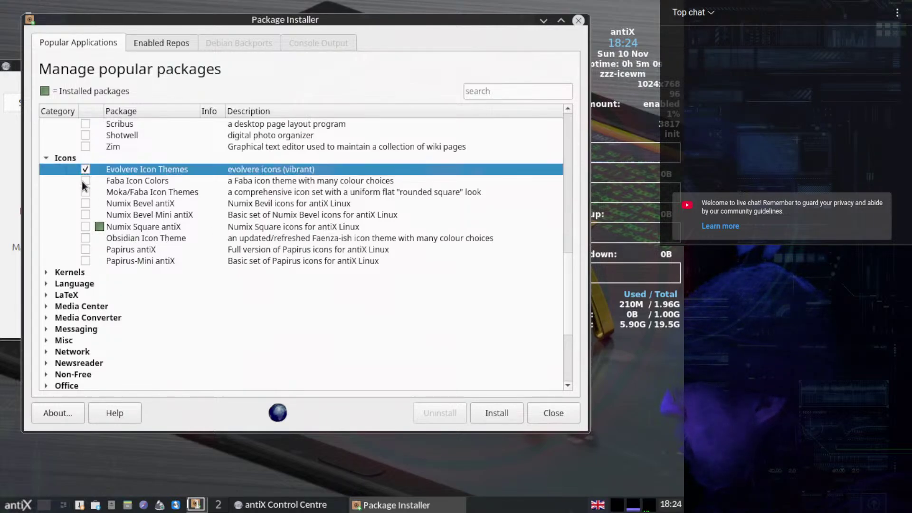
pyautogui.click(85, 181)
pyautogui.click(86, 192)
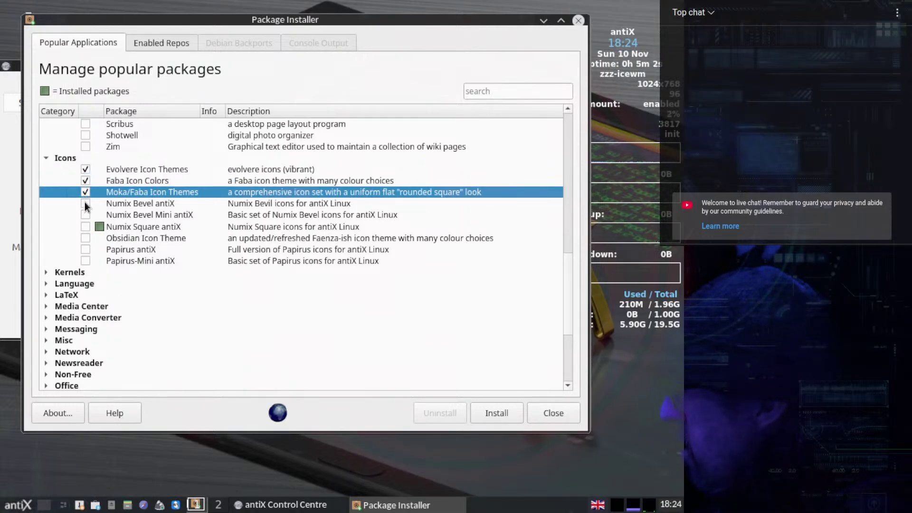
pyautogui.click(84, 202)
pyautogui.click(85, 214)
pyautogui.click(85, 238)
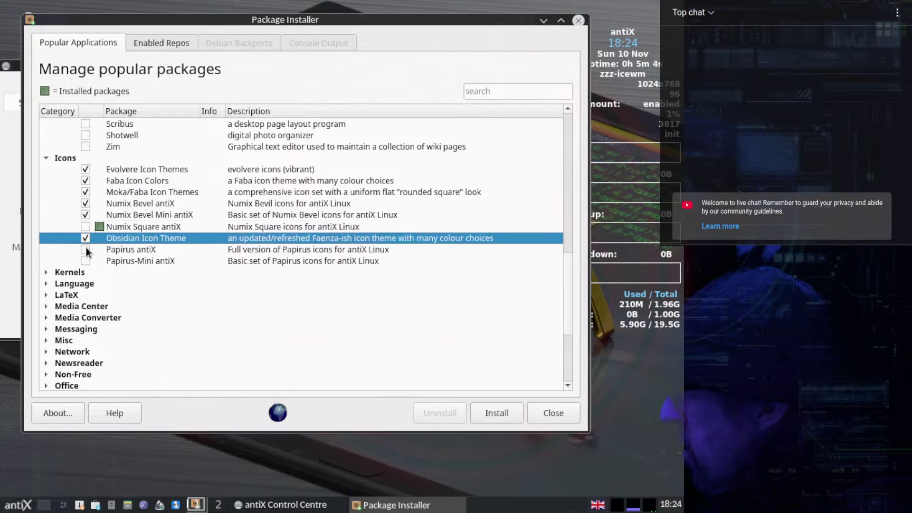
pyautogui.click(85, 249)
pyautogui.click(85, 261)
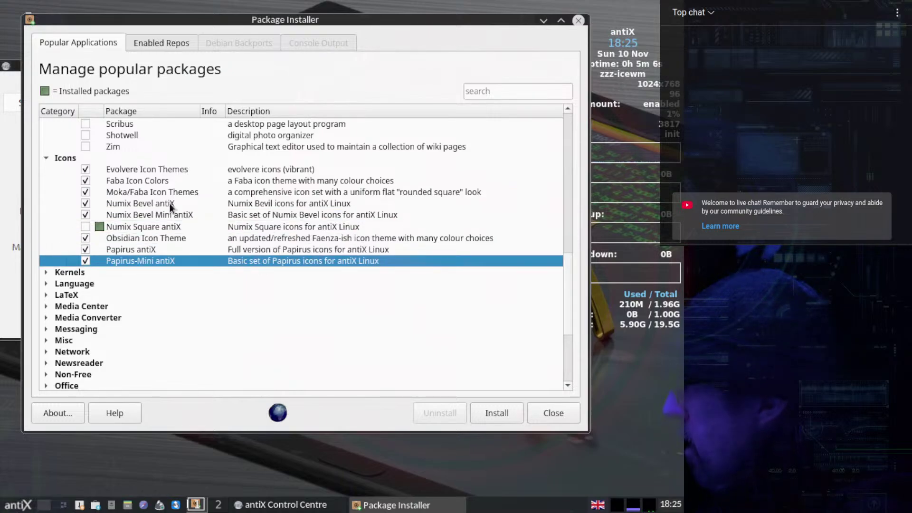
# Examine the kernel packages offered in the Kernels category, then collapse it again.
pyautogui.scroll(-2, 174, 204)
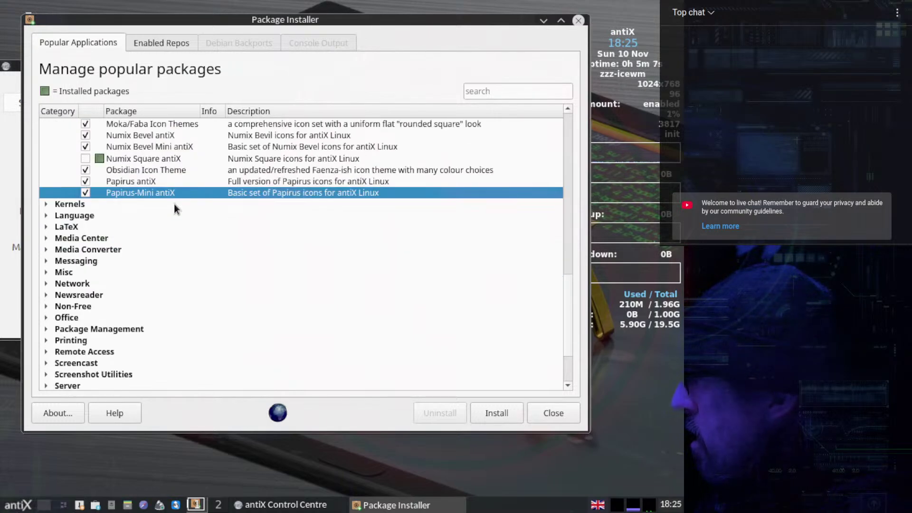
pyautogui.click(46, 204)
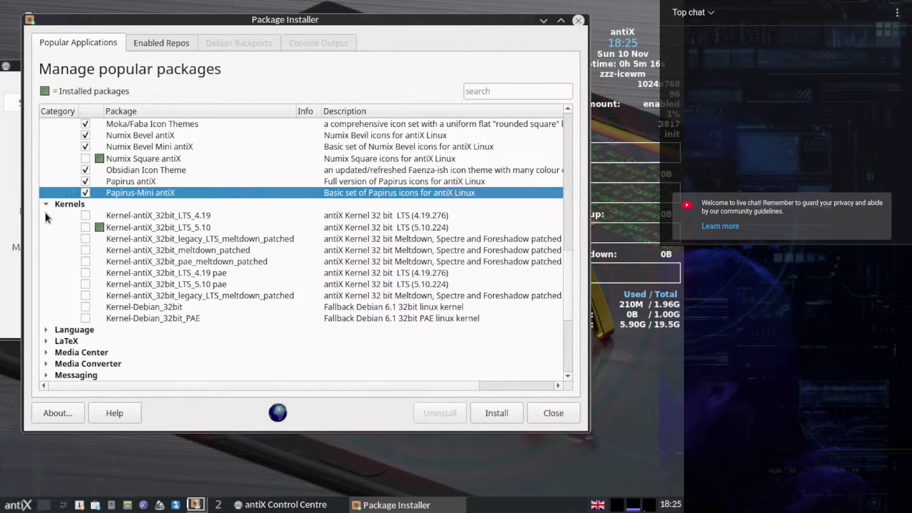
pyautogui.click(45, 204)
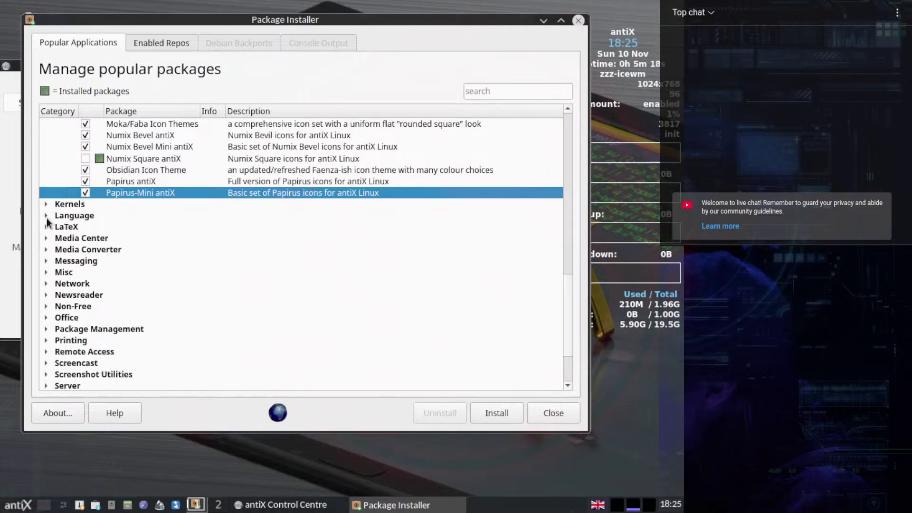
# Look through the Language category for the English dictionaries and localisations, then collapse the category.
pyautogui.click(50, 218)
pyautogui.scroll(-20, 139, 272)
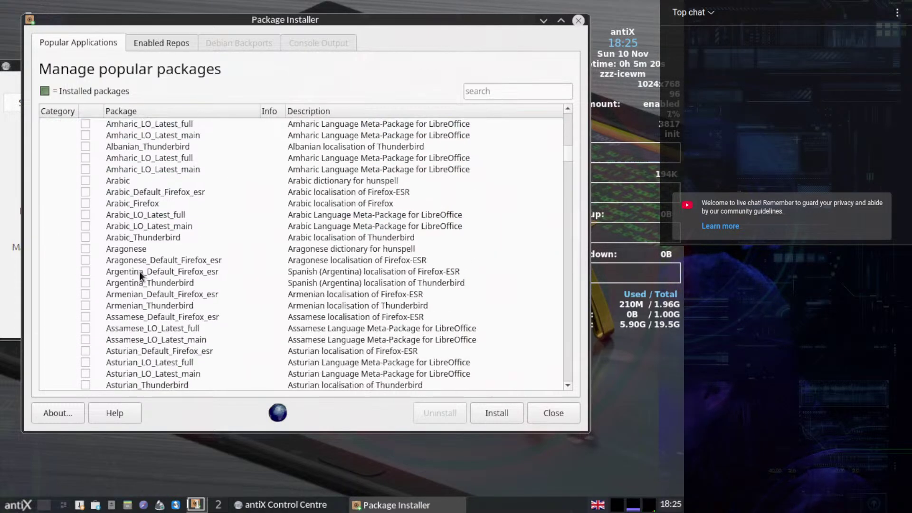
pyautogui.scroll(-20, 139, 272)
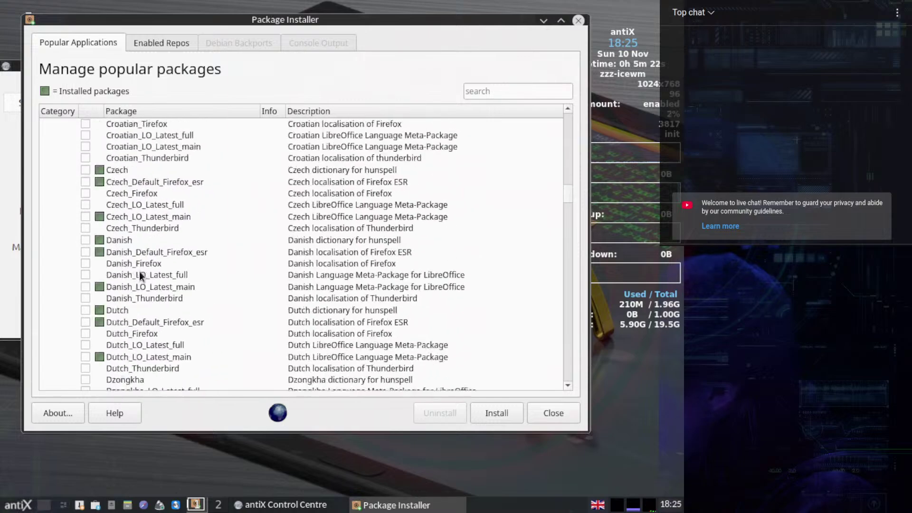
pyautogui.scroll(3, 139, 272)
pyautogui.scroll(3, 139, 271)
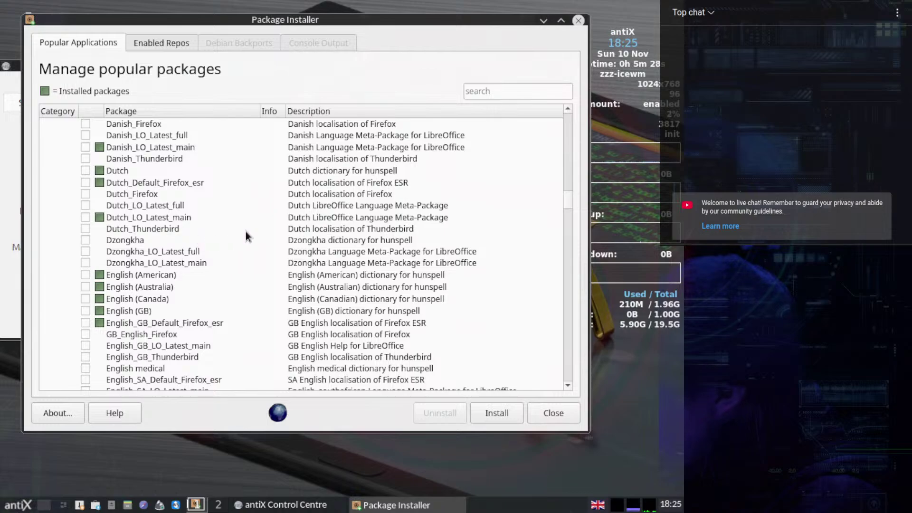
pyautogui.scroll(-1, 246, 233)
pyautogui.scroll(-1, 246, 232)
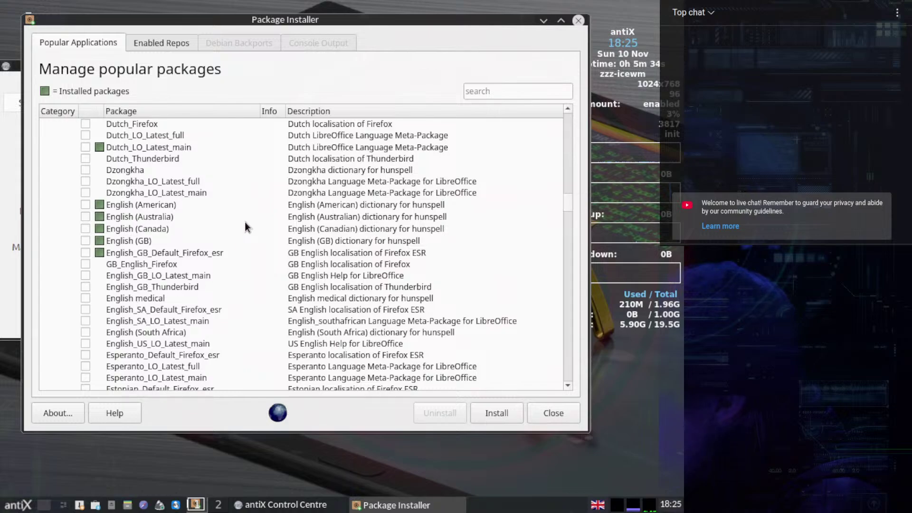
pyautogui.scroll(-2, 244, 221)
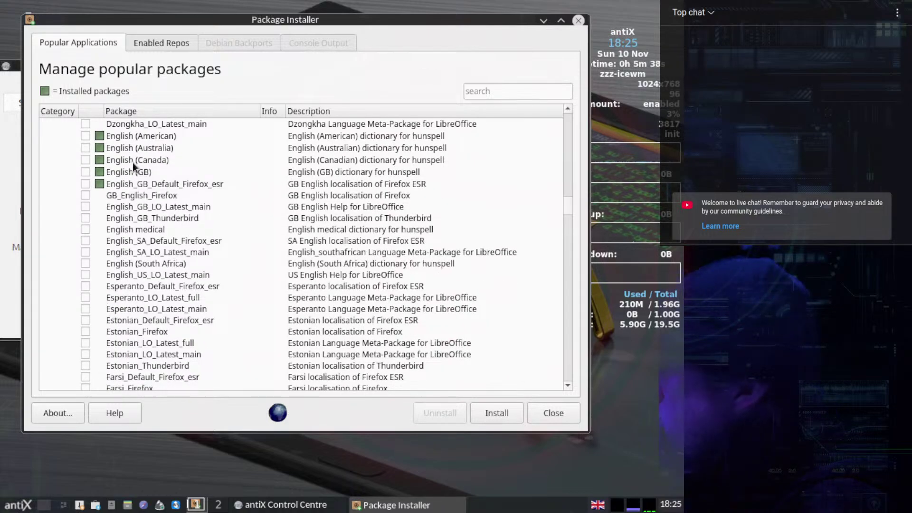
pyautogui.scroll(6, 147, 211)
pyautogui.scroll(20, 149, 212)
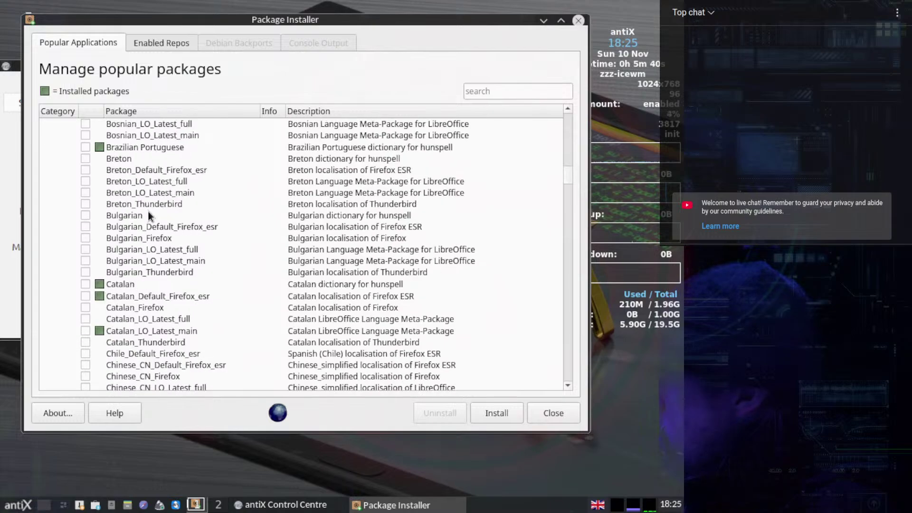
pyautogui.scroll(-2, 147, 211)
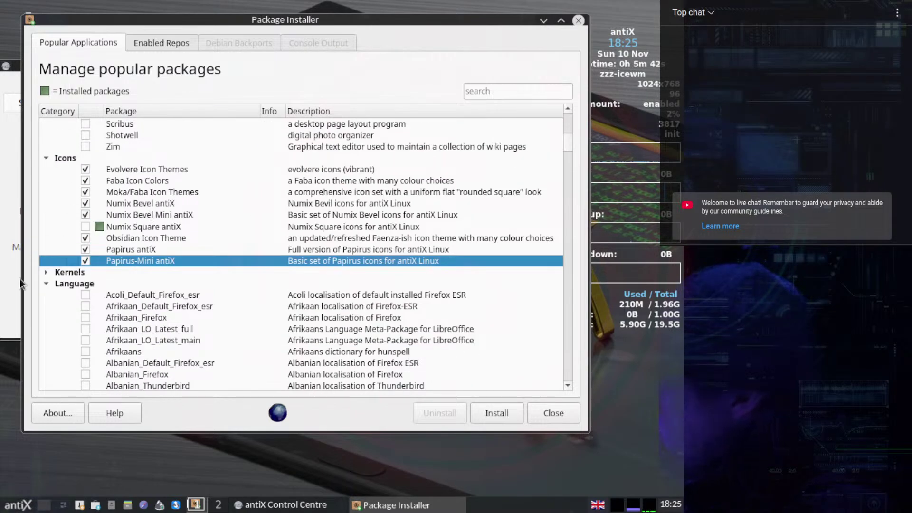
pyautogui.click(47, 286)
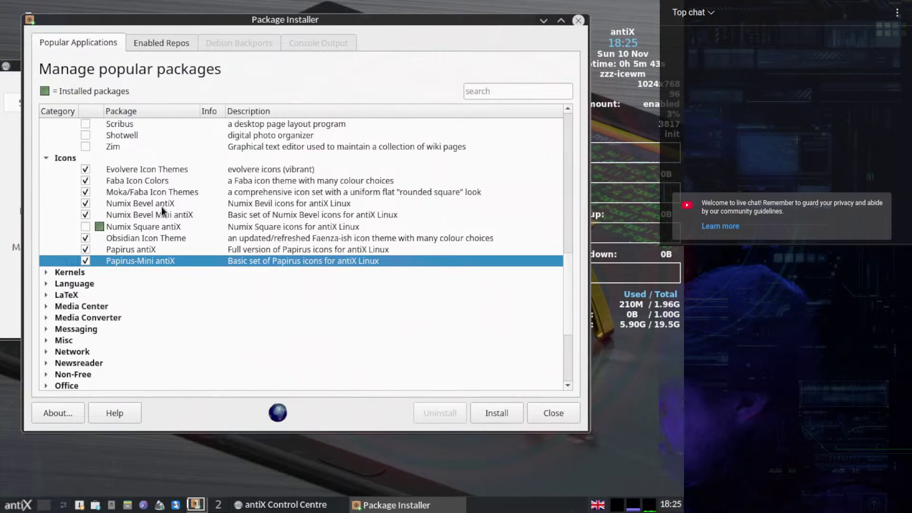
# Examine the packages offered under LaTeX, Media Center, Media Converter and Messaging, collapsing each category after viewing it.
pyautogui.click(46, 295)
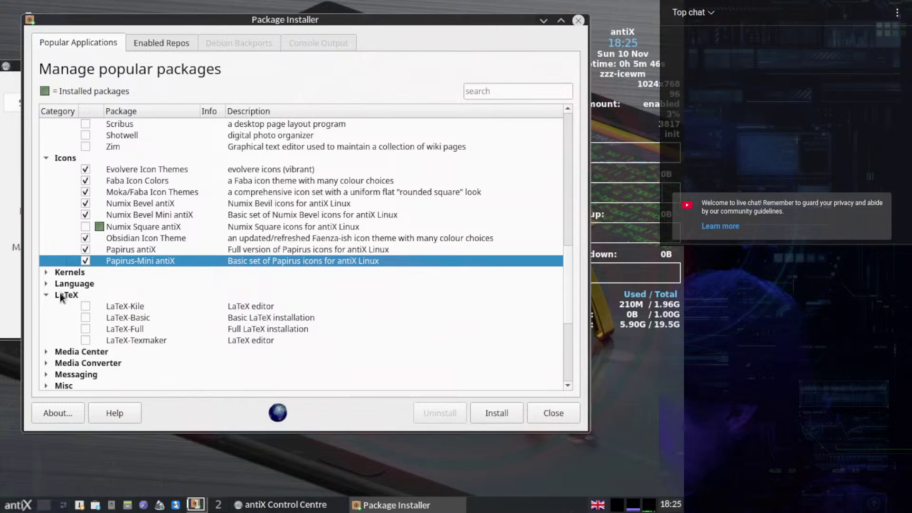
pyautogui.click(42, 297)
pyautogui.click(46, 307)
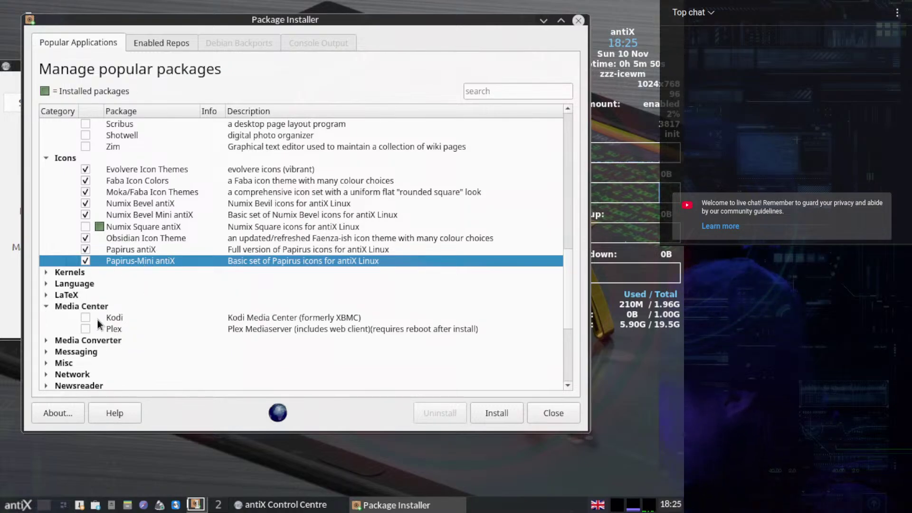
pyautogui.click(45, 307)
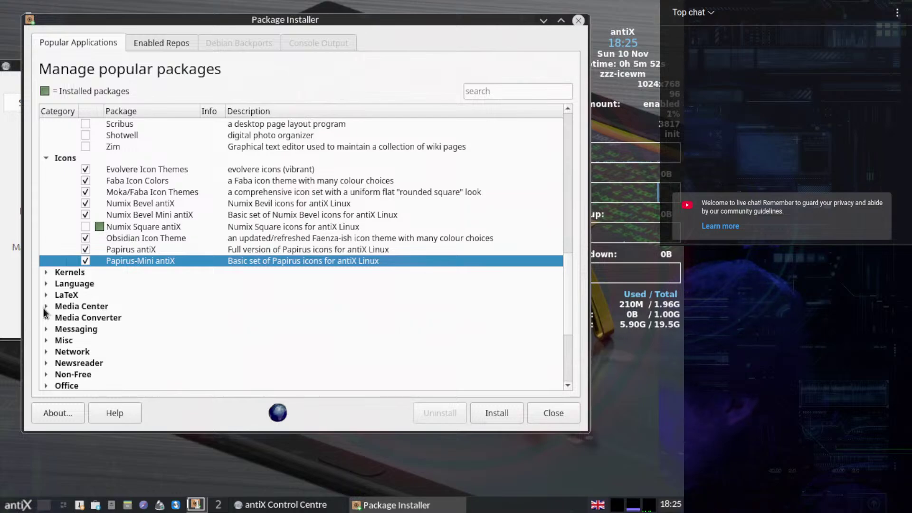
pyautogui.click(44, 319)
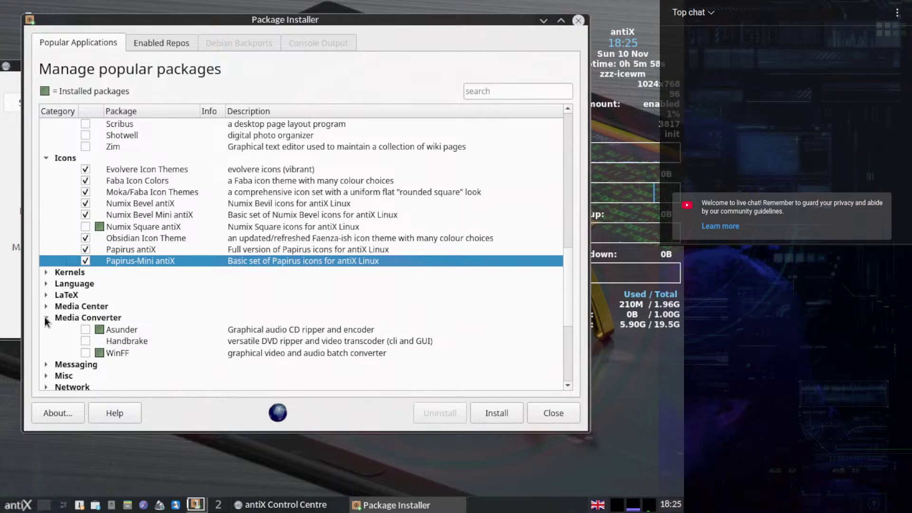
pyautogui.click(45, 317)
pyautogui.click(45, 329)
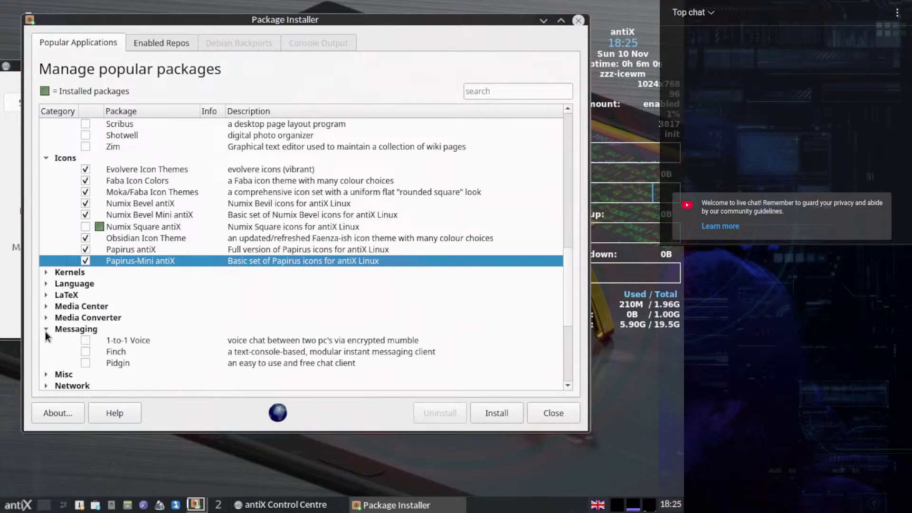
pyautogui.click(46, 329)
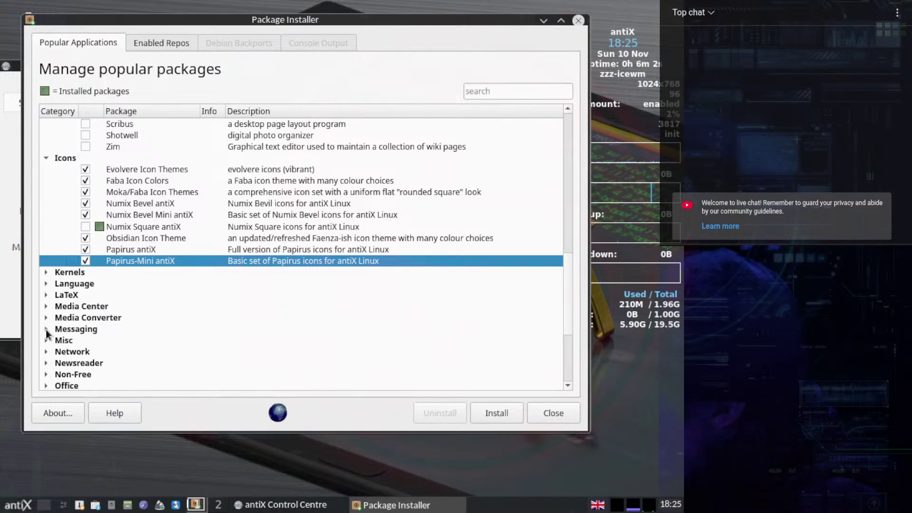
pyautogui.click(46, 329)
pyautogui.click(45, 329)
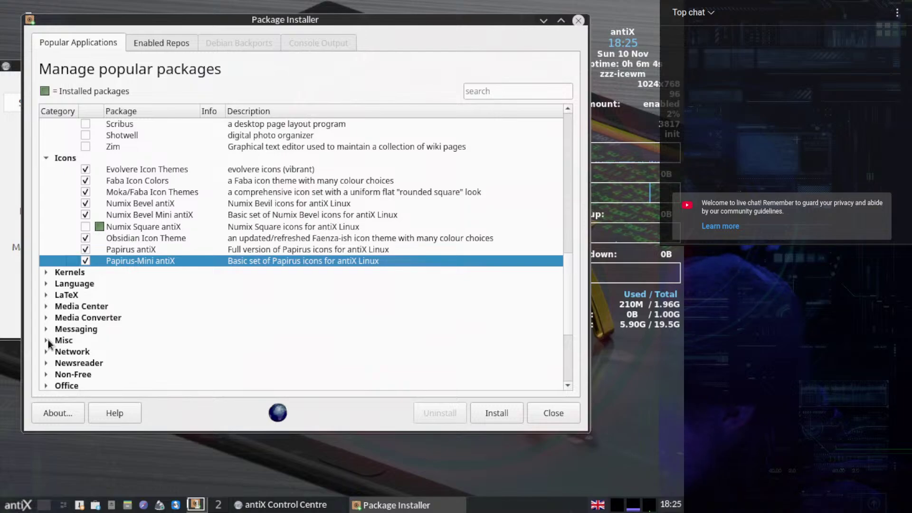
# Mark Google Earth and KeepassX for installation in the Misc category, then collapse it.
pyautogui.click(46, 340)
pyautogui.scroll(-2, 208, 265)
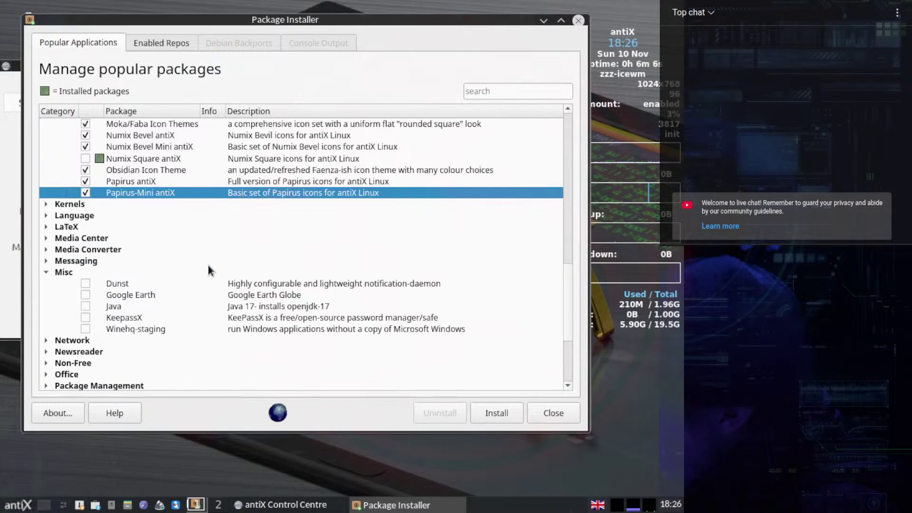
pyautogui.click(85, 295)
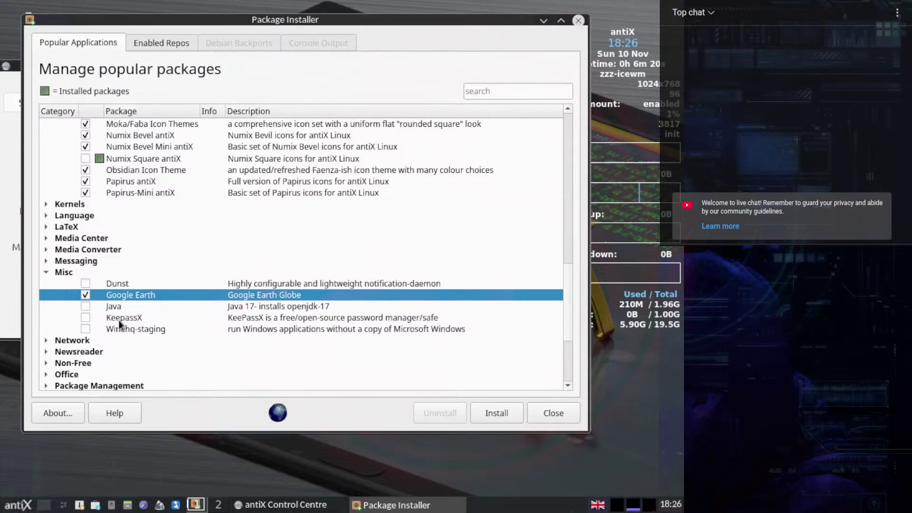
pyautogui.click(87, 316)
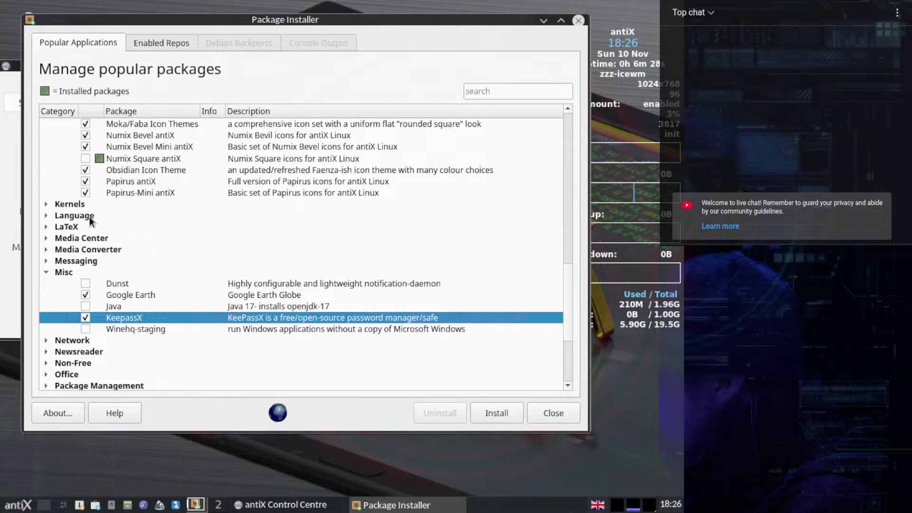
pyautogui.click(46, 272)
# Mark Megasync for installation in the Network category, then collapse the category.
pyautogui.click(46, 284)
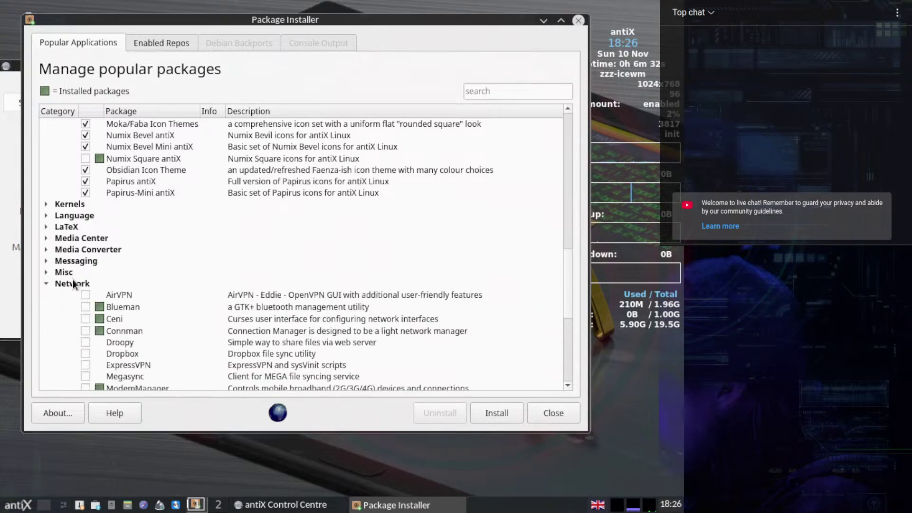
pyautogui.scroll(-3, 205, 229)
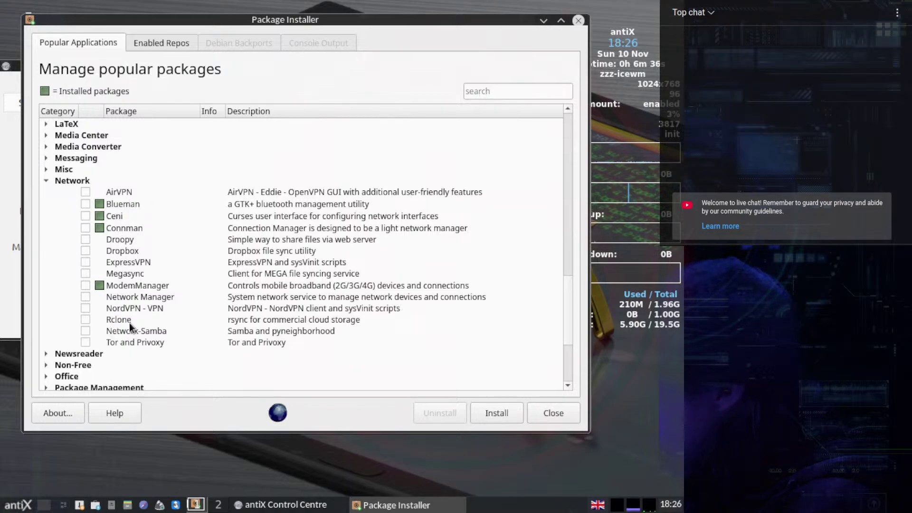
pyautogui.click(86, 274)
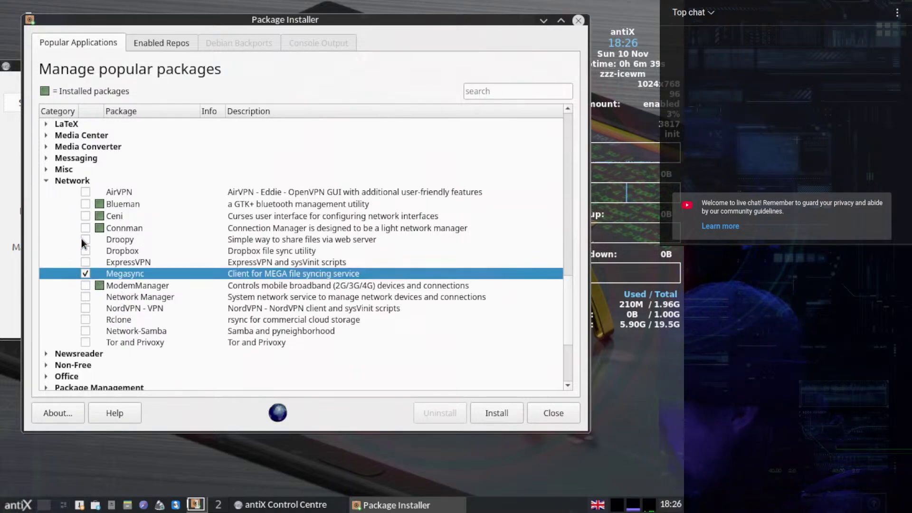
pyautogui.click(46, 181)
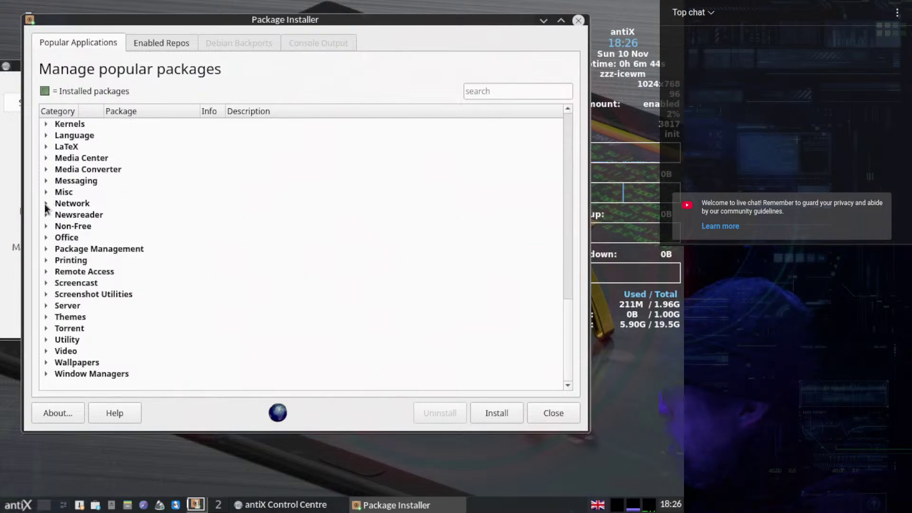
pyautogui.click(45, 204)
pyautogui.click(44, 204)
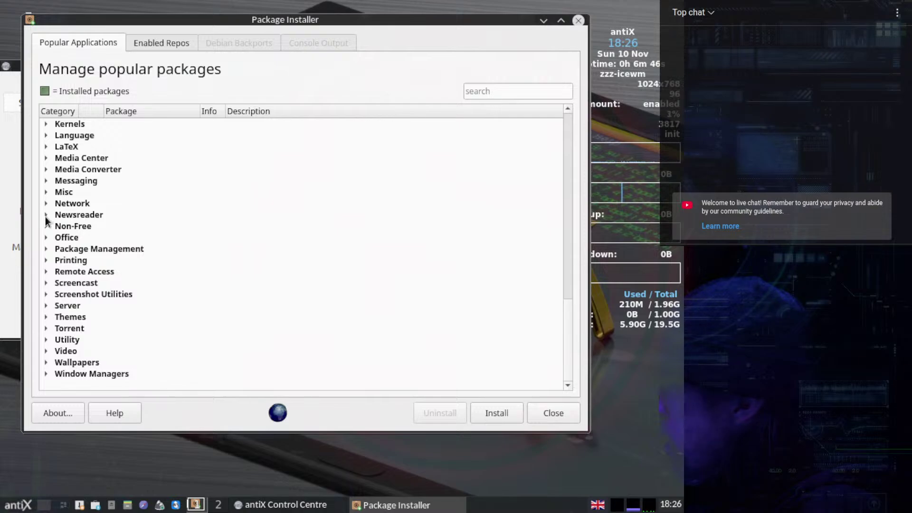
# Check the Newsreader category, then mark Non-Free Video codecs for installation in the Non-Free category and collapse it.
pyautogui.click(46, 216)
pyautogui.click(45, 217)
pyautogui.click(46, 227)
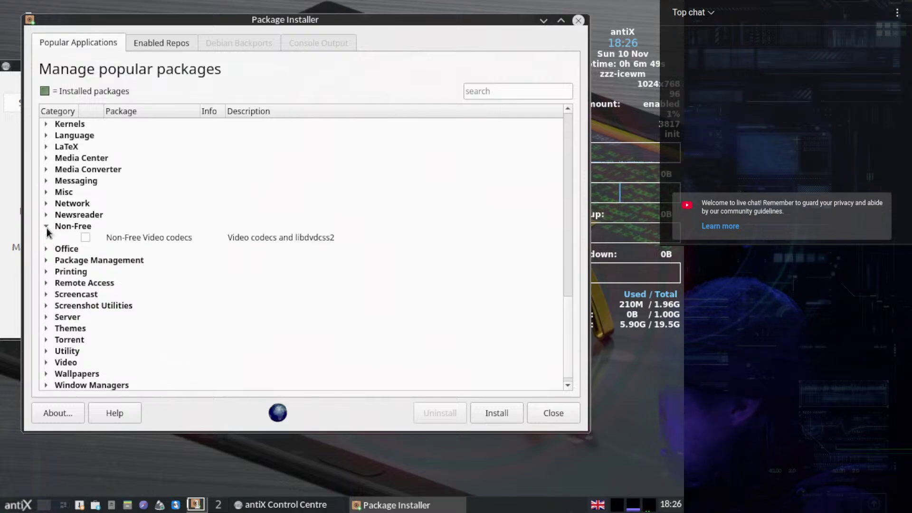
pyautogui.click(85, 237)
pyautogui.click(49, 226)
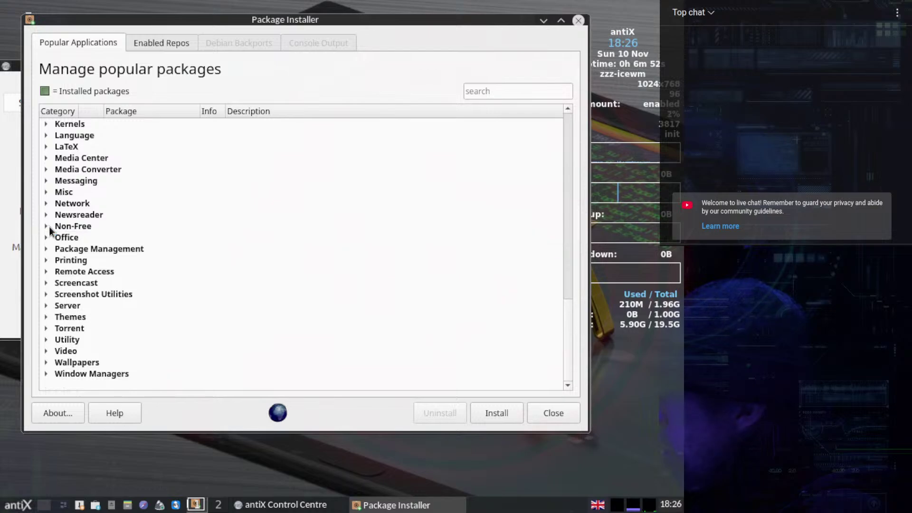
# Examine the packages offered in the Office, Package Management and Printing categories, leaving the categories expanded.
pyautogui.click(45, 237)
pyautogui.scroll(-5, 193, 201)
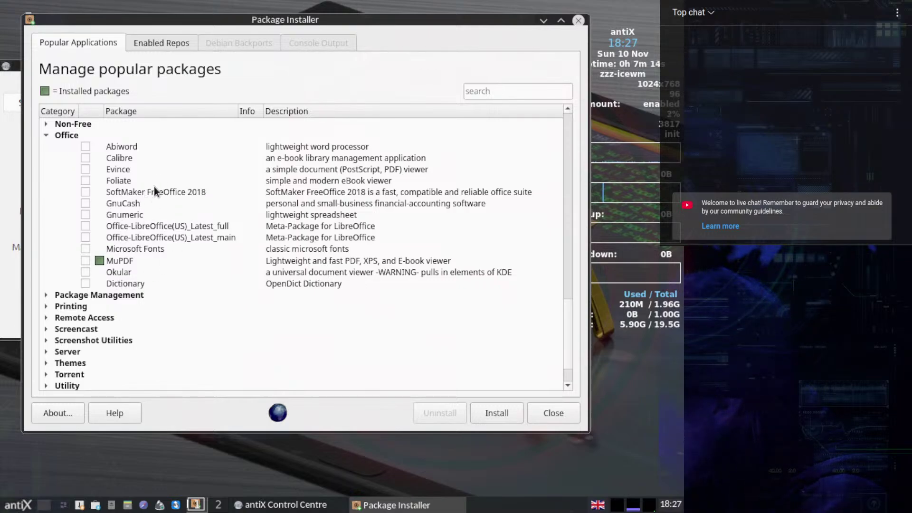
pyautogui.scroll(-2, 162, 156)
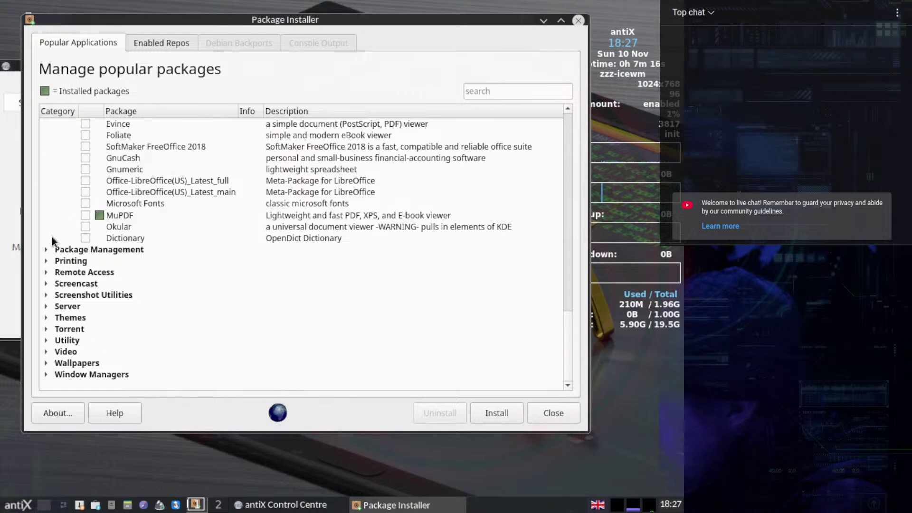
pyautogui.click(46, 250)
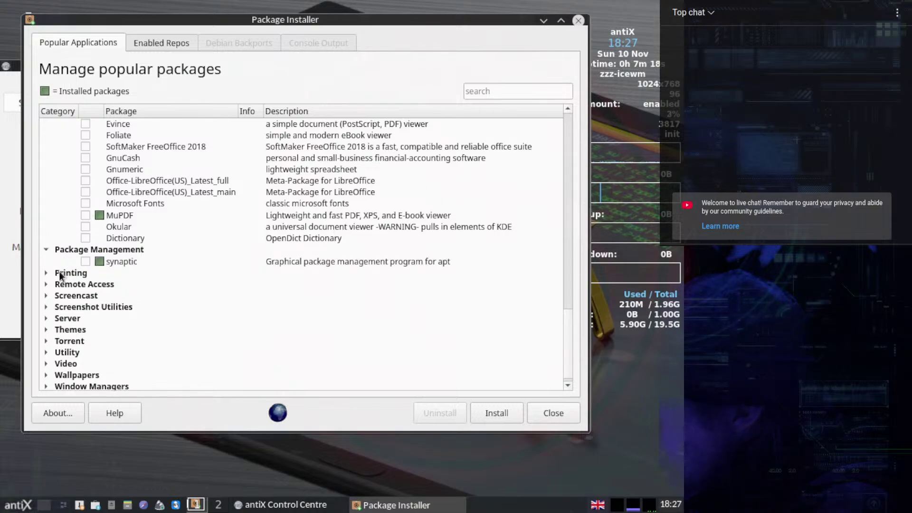
pyautogui.click(45, 273)
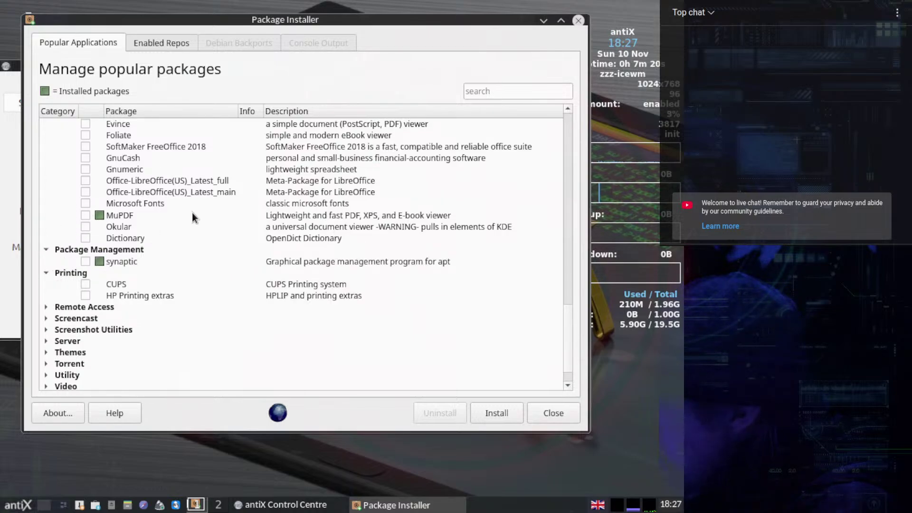
# Expand the Remote Access category and mark SSH Conduit for installation.
pyautogui.scroll(-1, 192, 212)
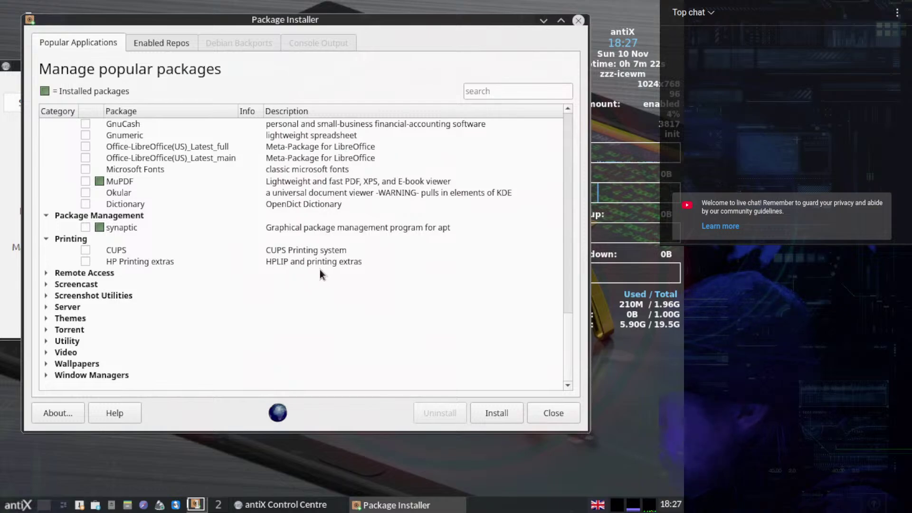
pyautogui.click(45, 273)
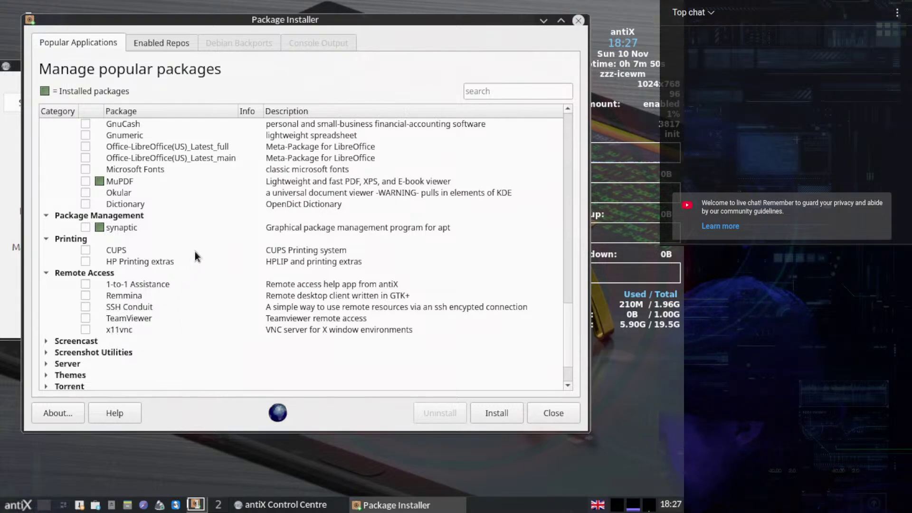
pyautogui.click(85, 307)
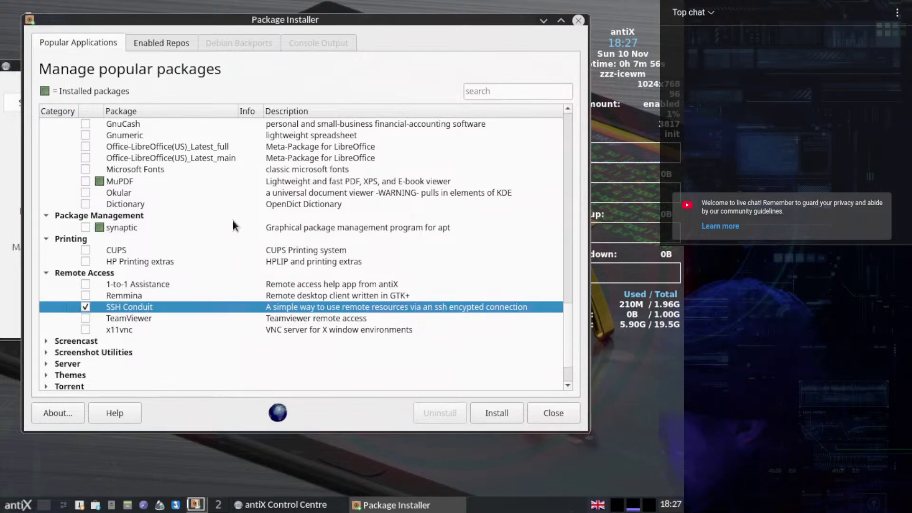
# Examine the packages under Screencast, Screenshot Utilities and Server, collapsing the latter two after viewing them.
pyautogui.scroll(-2, 233, 220)
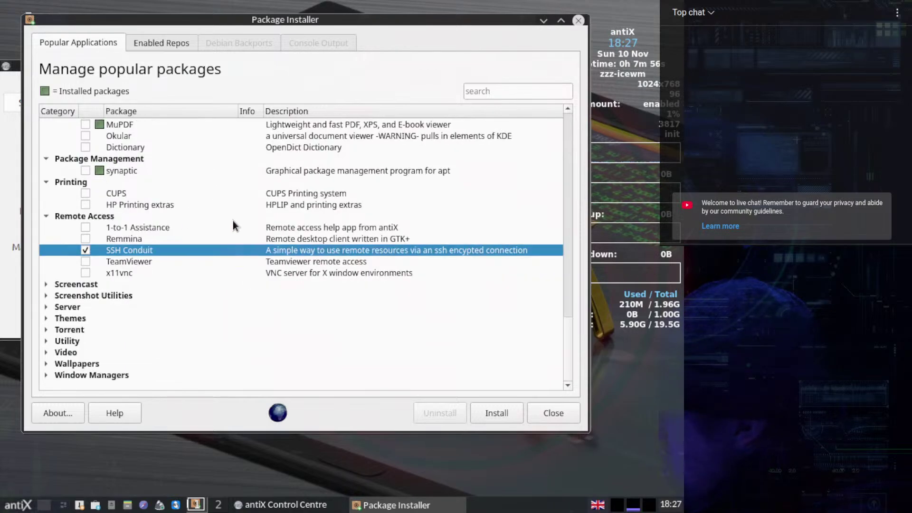
pyautogui.click(45, 284)
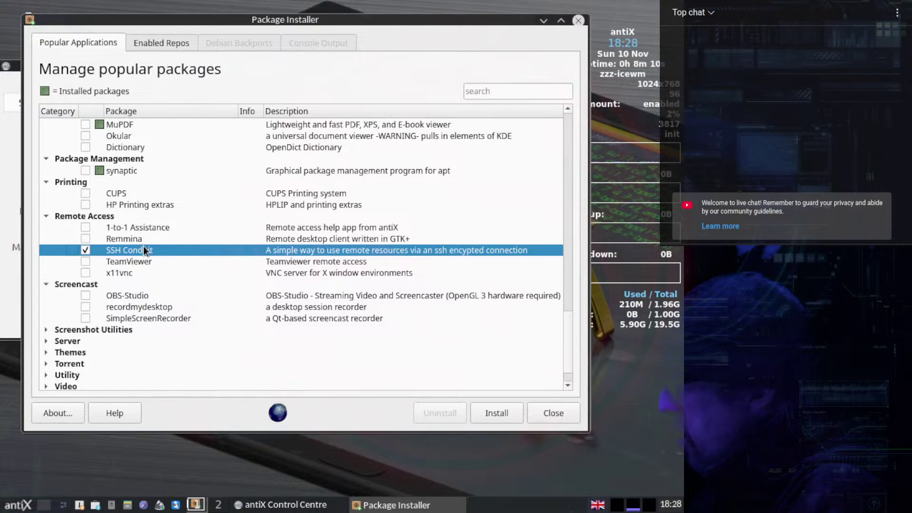
pyautogui.scroll(-1, 115, 237)
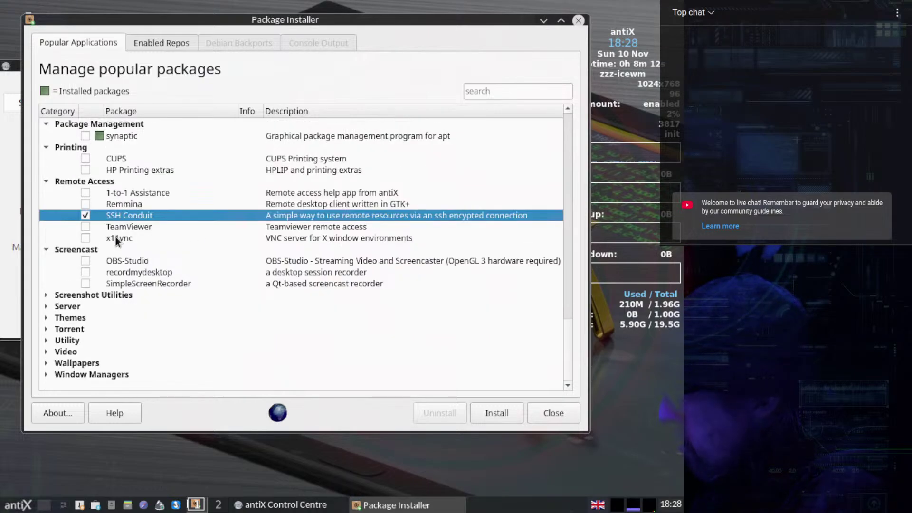
pyautogui.click(45, 295)
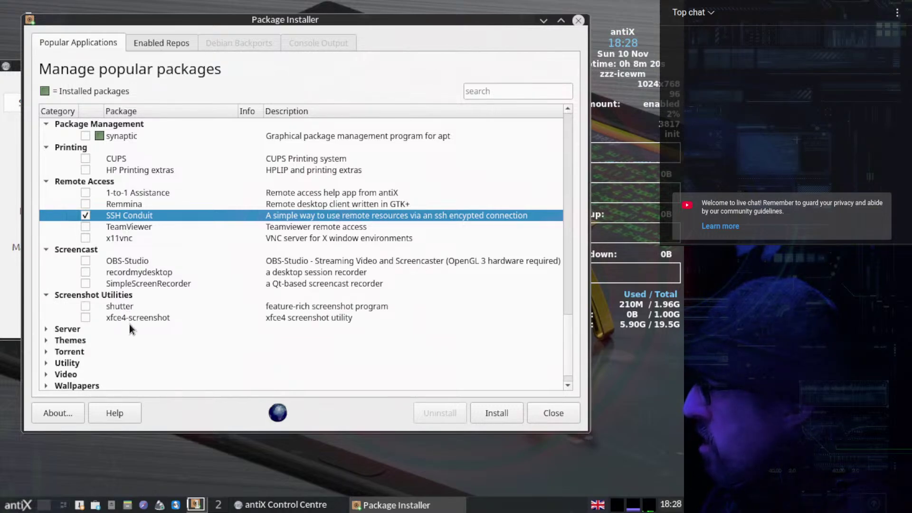
pyautogui.click(47, 295)
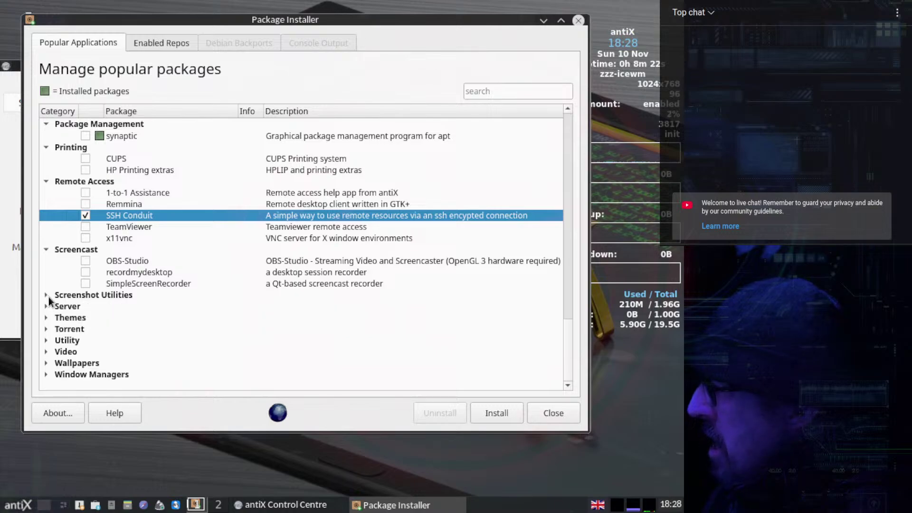
pyautogui.click(45, 306)
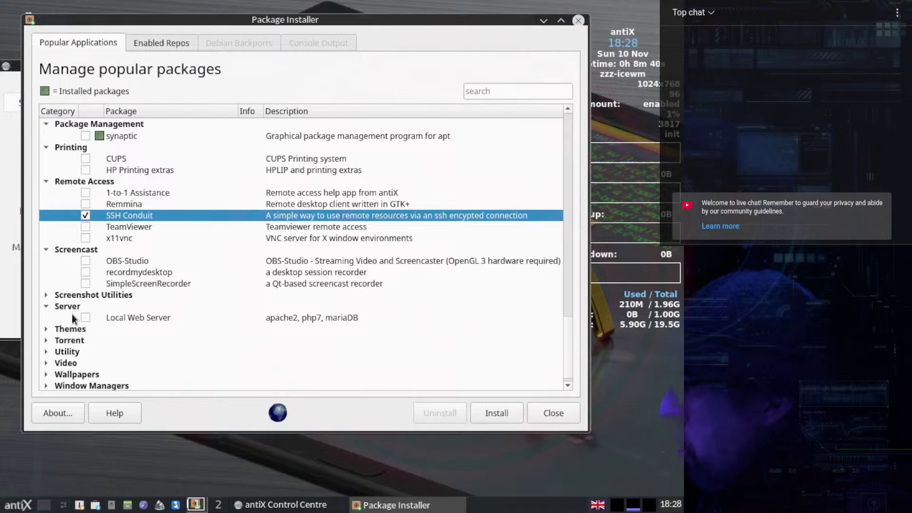
pyautogui.click(46, 305)
# Mark the Adapta and Obsidian-2 Gtk themes for installation in the Themes category, then collapse it.
pyautogui.click(46, 318)
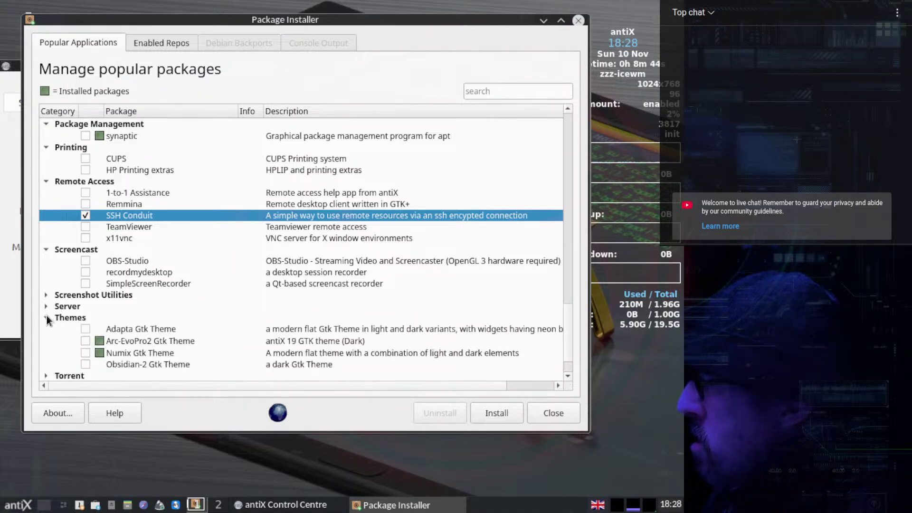
pyautogui.click(86, 329)
pyautogui.click(86, 364)
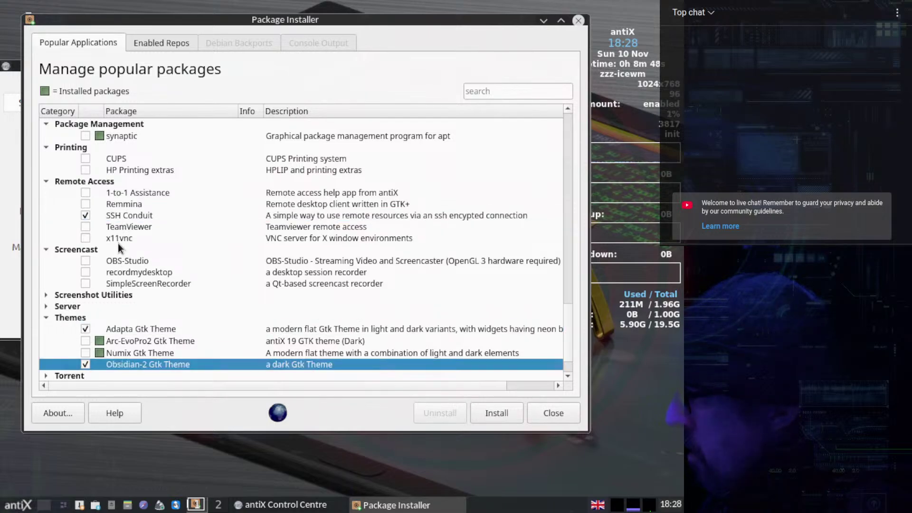
pyautogui.scroll(-2, 118, 244)
pyautogui.click(49, 271)
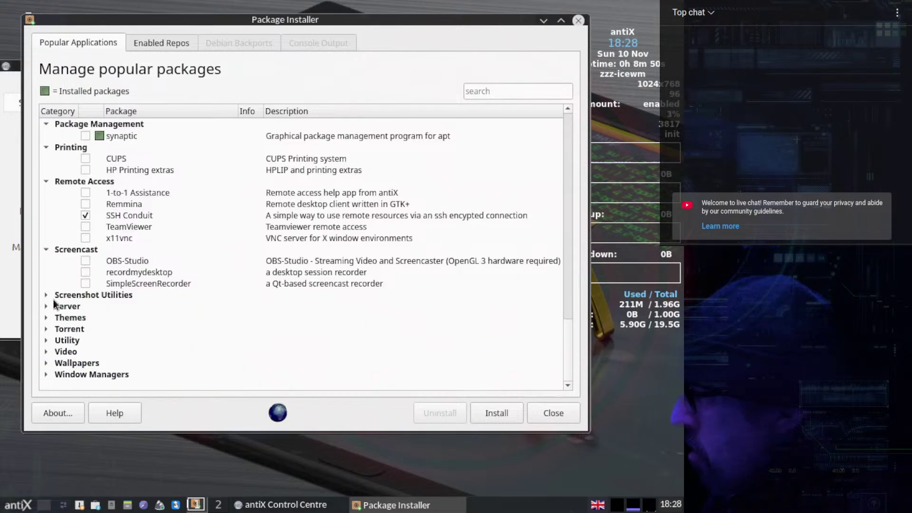
# Expand the Torrent category, mark qBittorrent for installation and highlight the rTorrent entry.
pyautogui.click(46, 328)
pyautogui.scroll(-2, 175, 243)
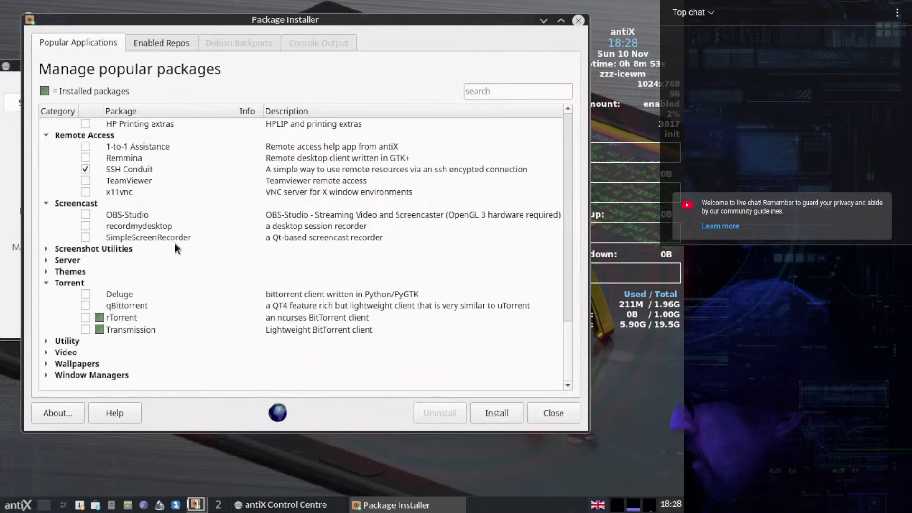
pyautogui.click(86, 306)
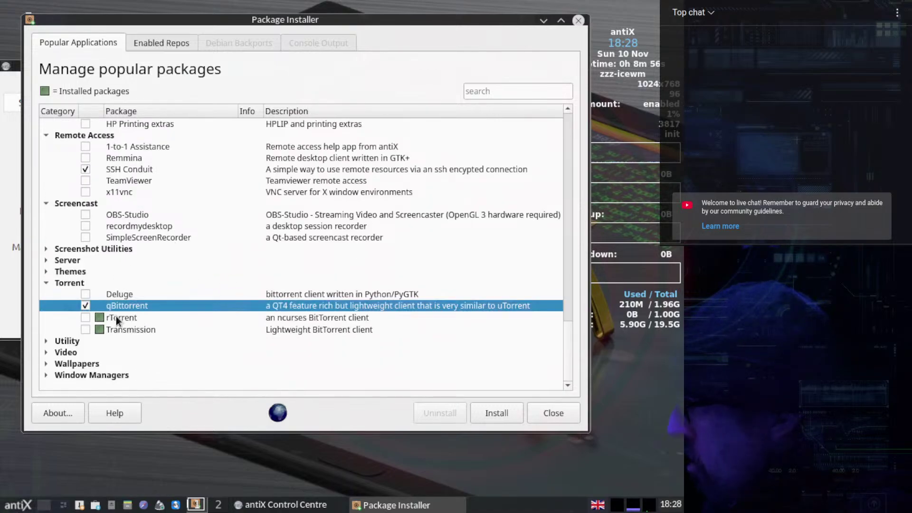
pyautogui.click(101, 318)
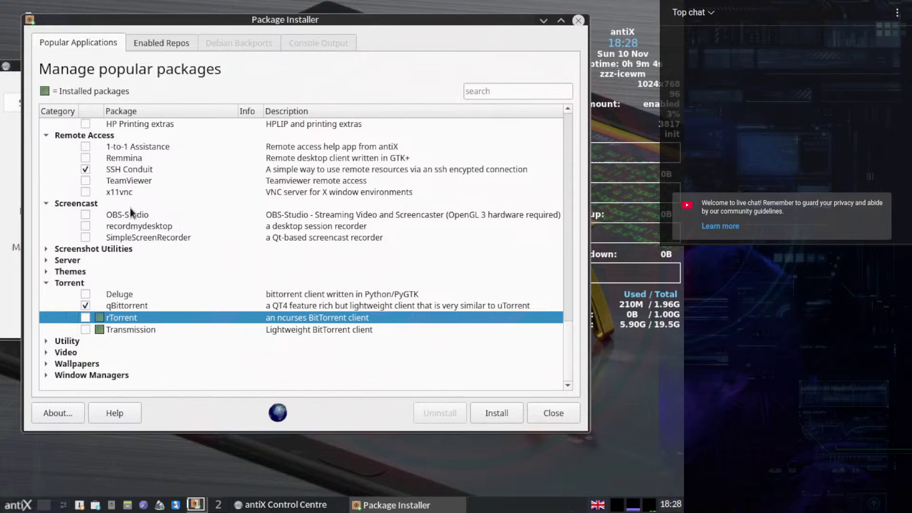
# Look through the packages offered in the Utility category, leaving the category expanded.
pyautogui.click(50, 342)
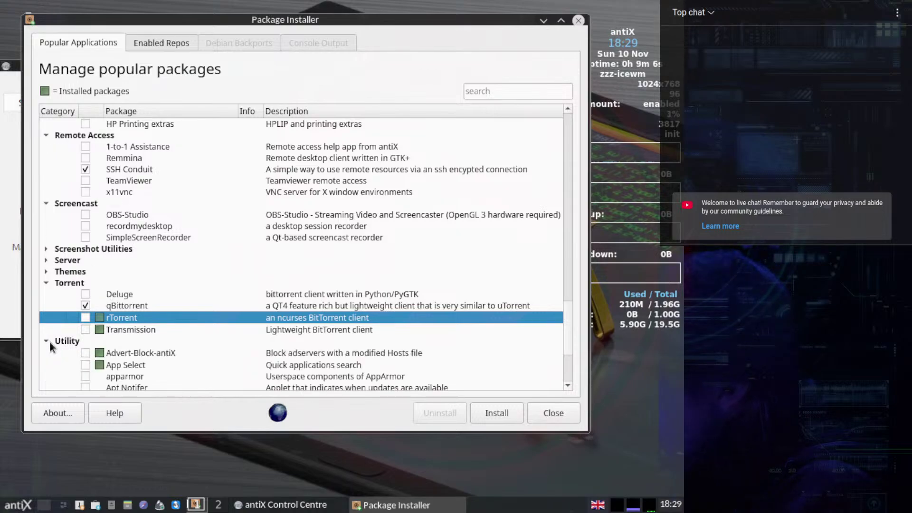
pyautogui.scroll(-3, 221, 218)
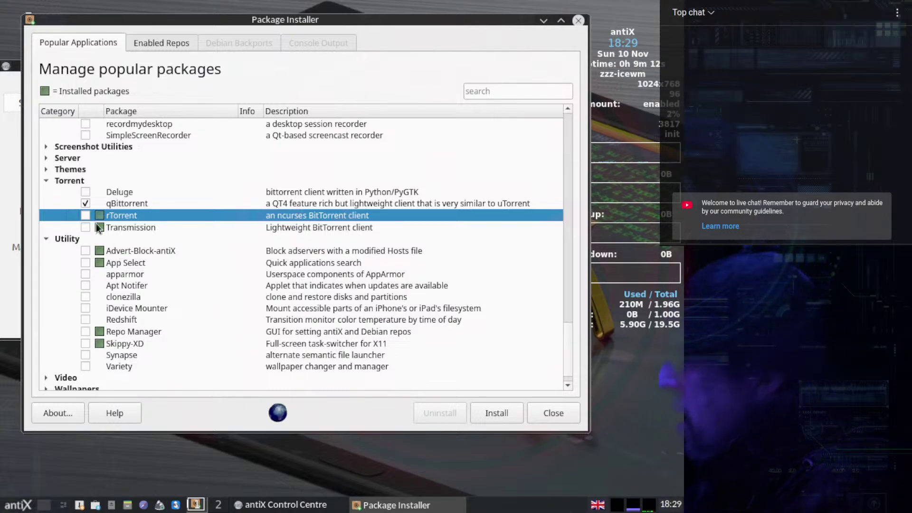
pyautogui.click(47, 239)
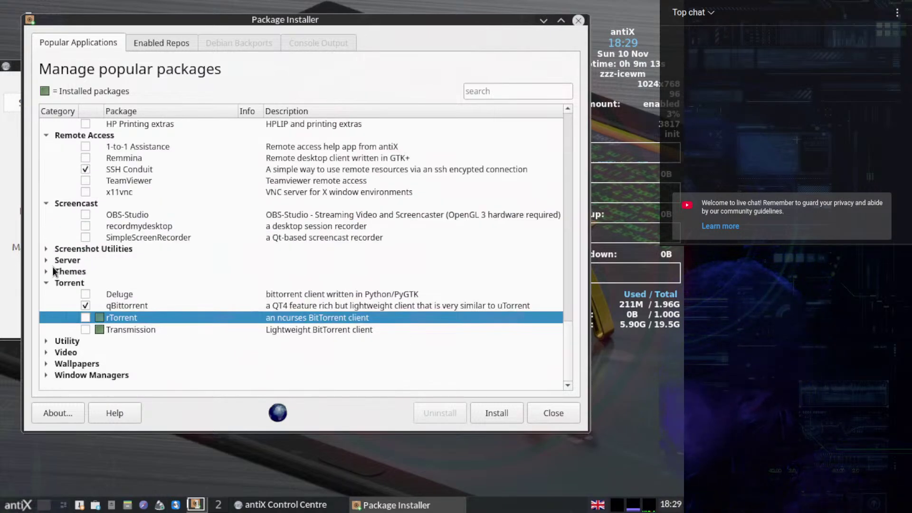
pyautogui.click(46, 341)
pyautogui.scroll(-3, 223, 218)
pyautogui.scroll(-1, 224, 218)
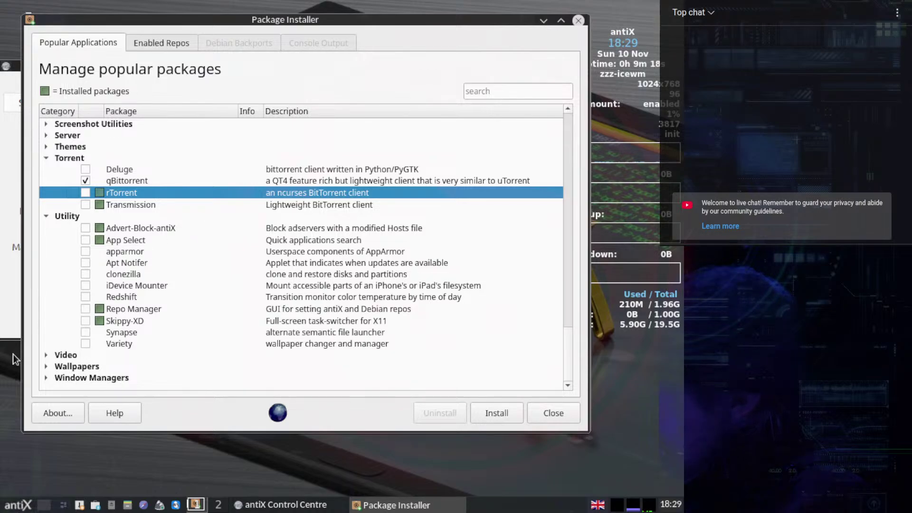
# Expand the Video and Wallpapers categories and examine the packages they offer.
pyautogui.click(46, 354)
pyautogui.scroll(-3, 191, 217)
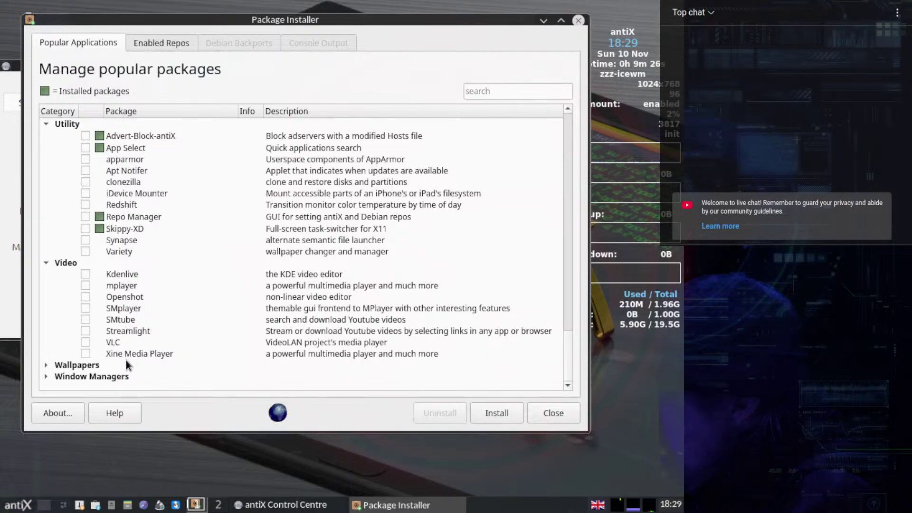
pyautogui.click(46, 366)
pyautogui.scroll(-1, 247, 240)
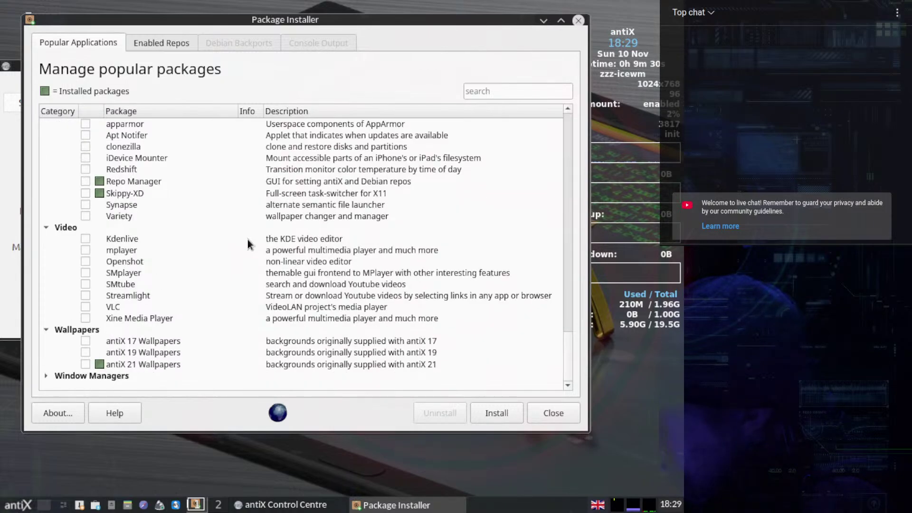
# Mark antiX 17 Wallpapers and antiX 19 Wallpapers, plus fvwm_crystal in the Window Managers category, for installation.
pyautogui.click(85, 340)
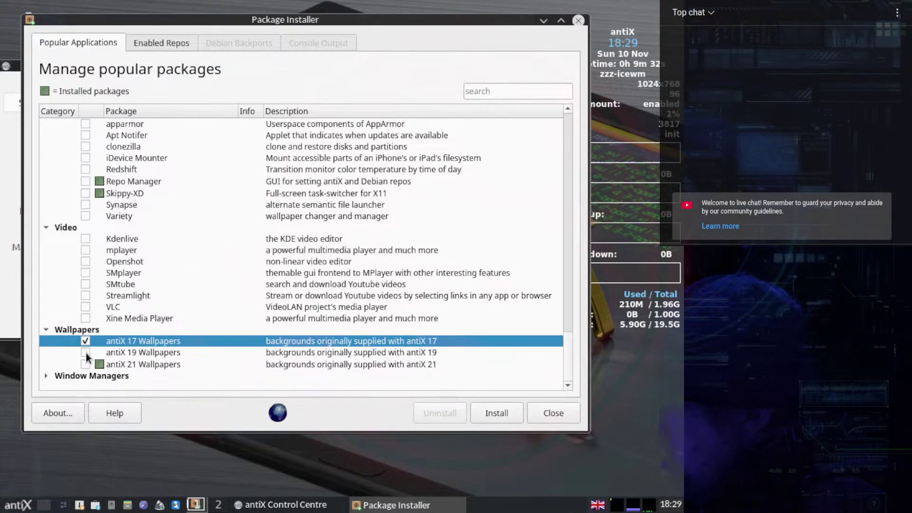
pyautogui.click(85, 353)
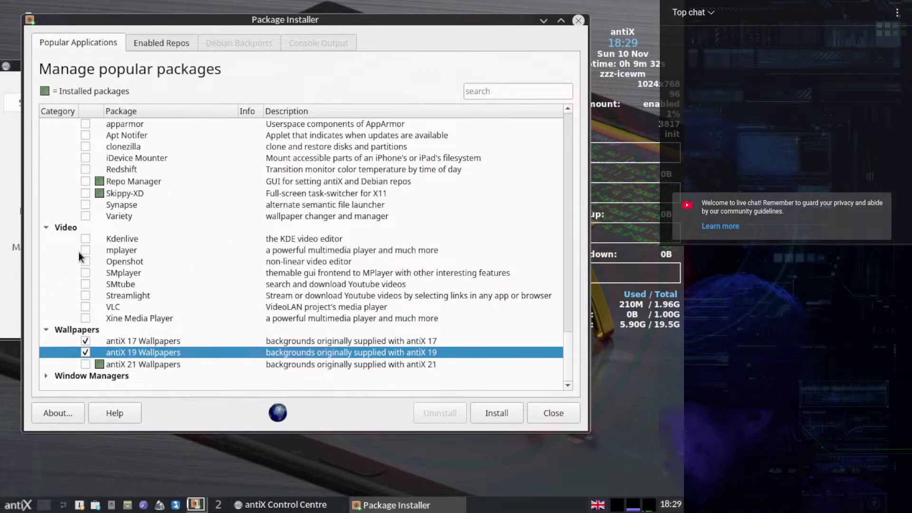
pyautogui.click(45, 373)
pyautogui.scroll(-1, 197, 213)
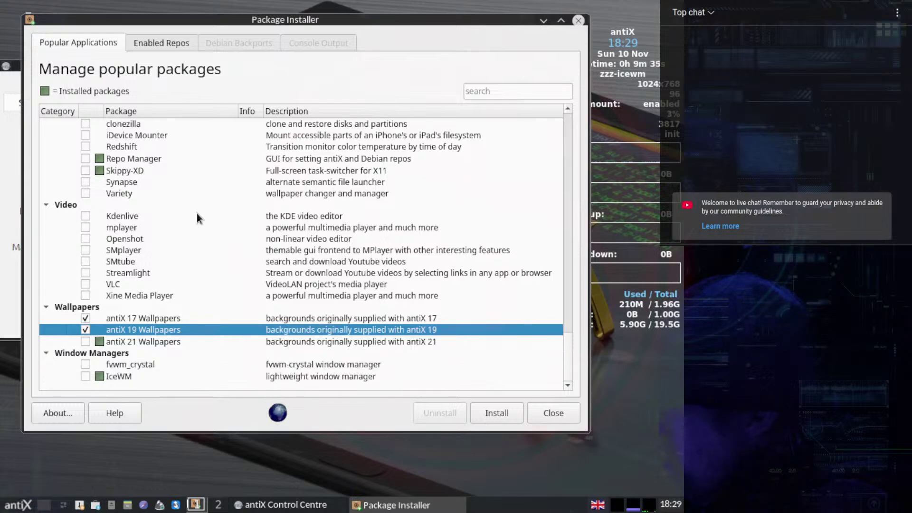
pyautogui.click(85, 364)
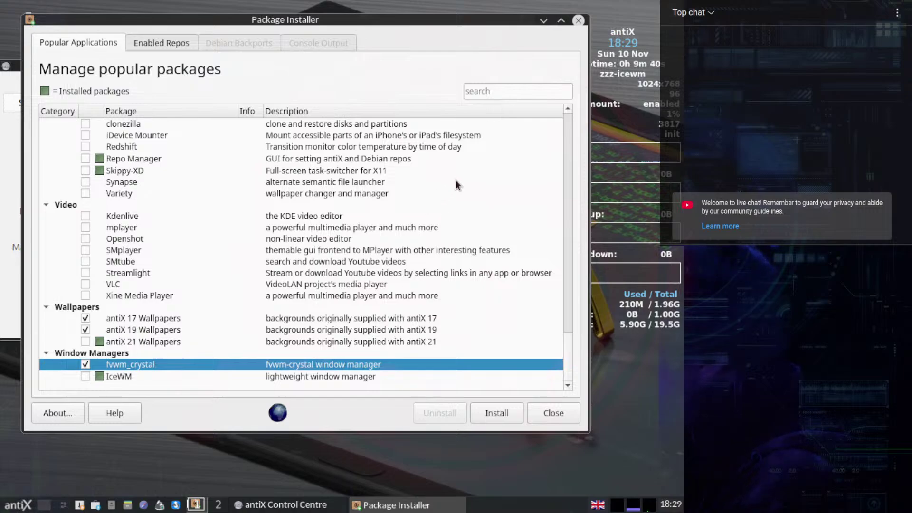
# Start installing all marked packages, accept the listed selection and move the installer window aside.
pyautogui.click(493, 415)
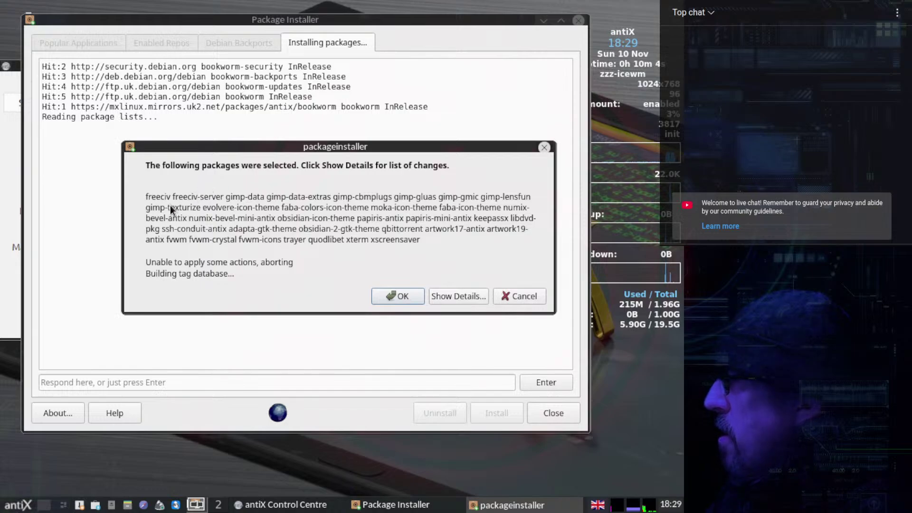
pyautogui.click(401, 297)
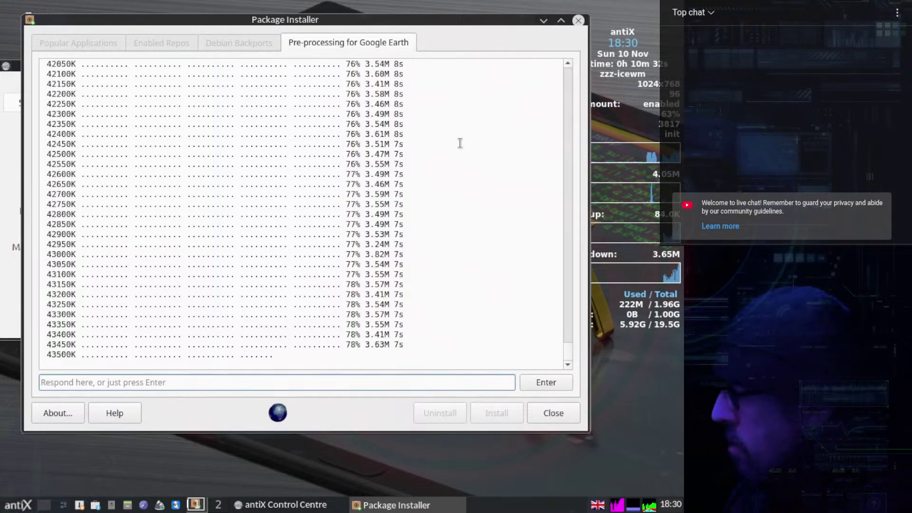
pyautogui.moveTo(418, 20); pyautogui.dragTo(379, 18)
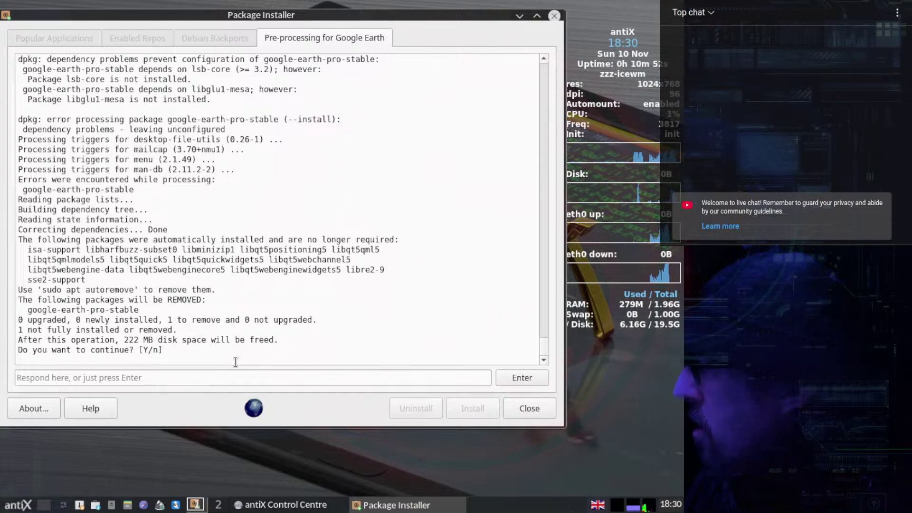
# Answer y to the google-earth-pro-stable removal prompt, accept the megasync selection and dismiss the closing notice.
pyautogui.click(138, 377)
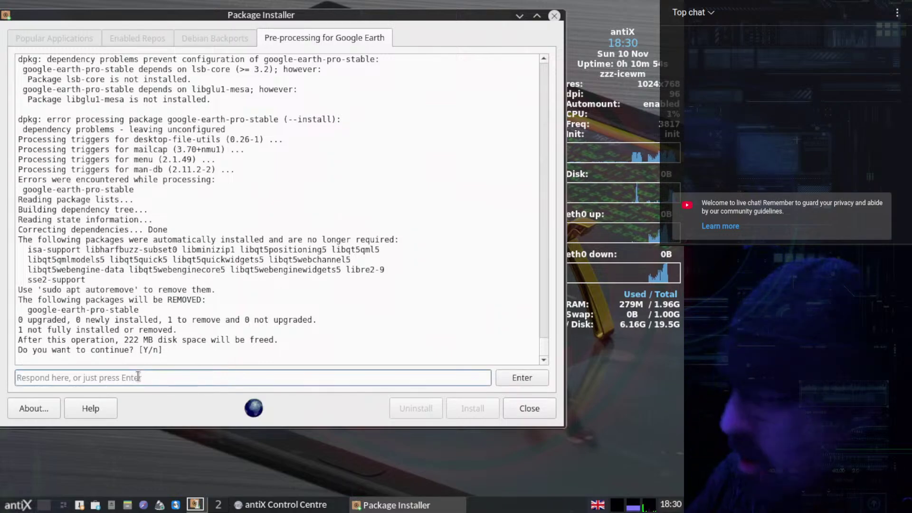
pyautogui.write('y')
pyautogui.press('Return')
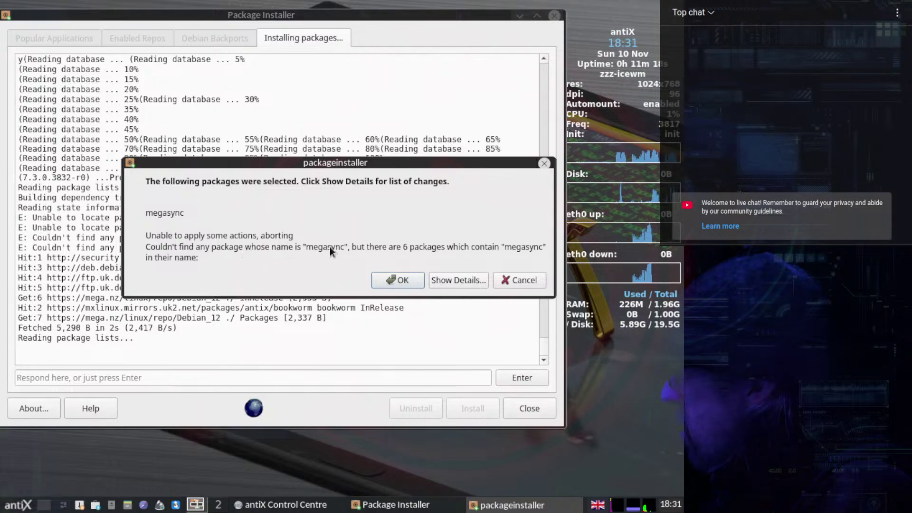
pyautogui.click(399, 281)
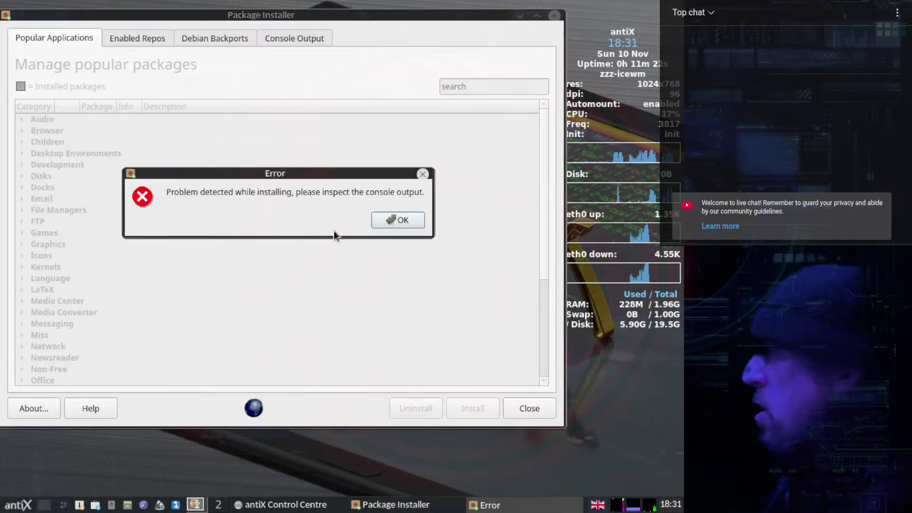
pyautogui.click(403, 220)
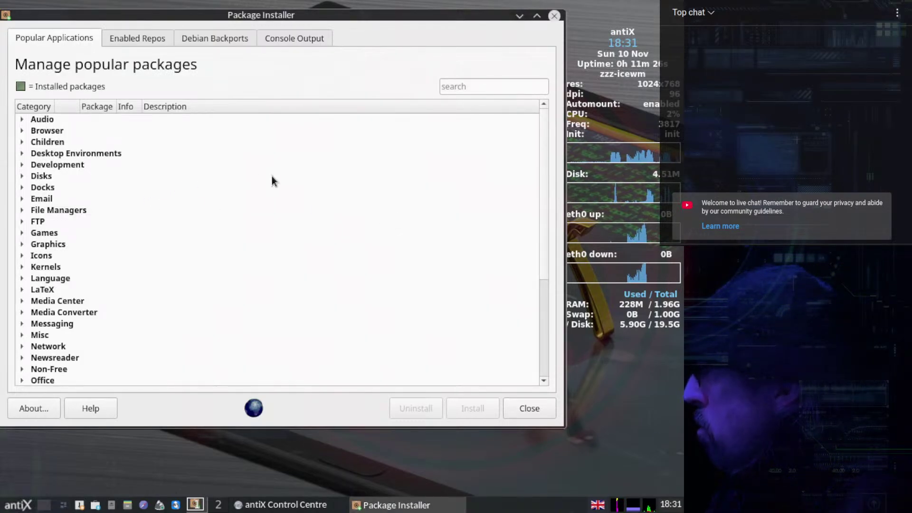
# Look over the popular application categories and the enabled repositories' package list with its filter options, keeping All packages.
pyautogui.scroll(-4, 273, 178)
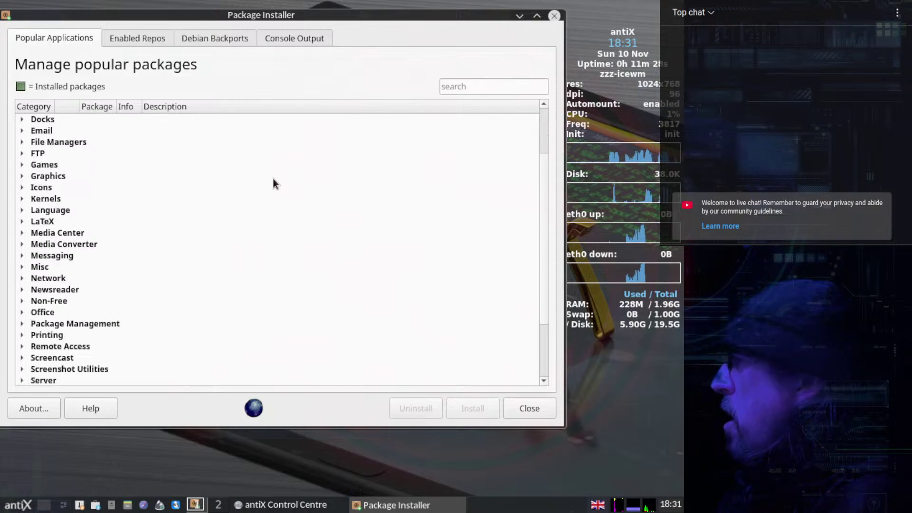
pyautogui.scroll(4, 273, 178)
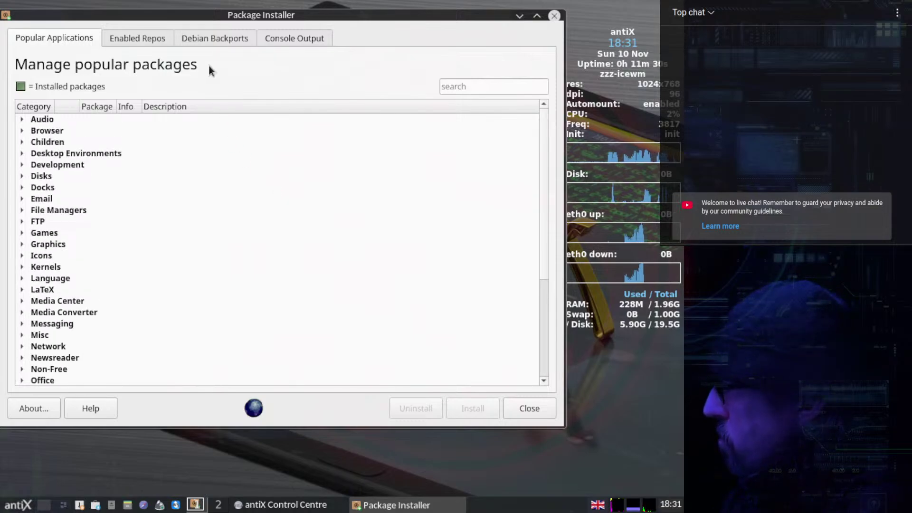
pyautogui.click(130, 38)
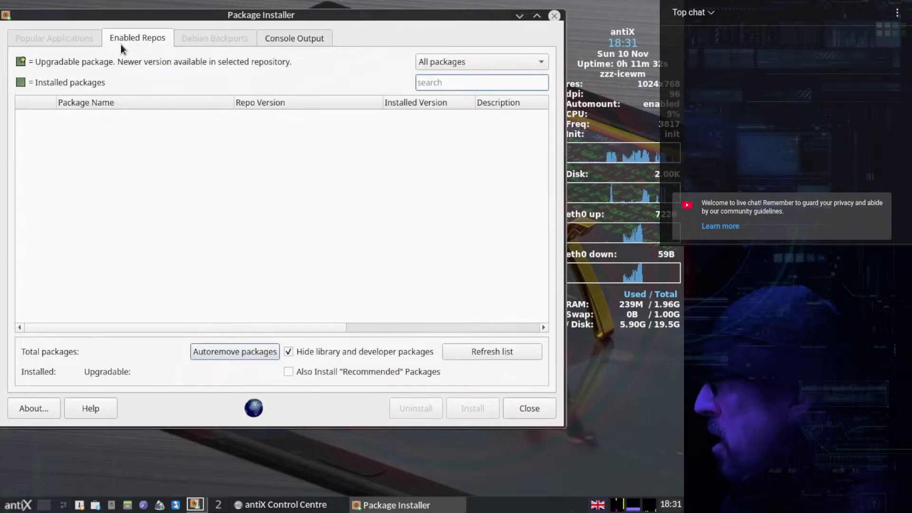
pyautogui.click(491, 61)
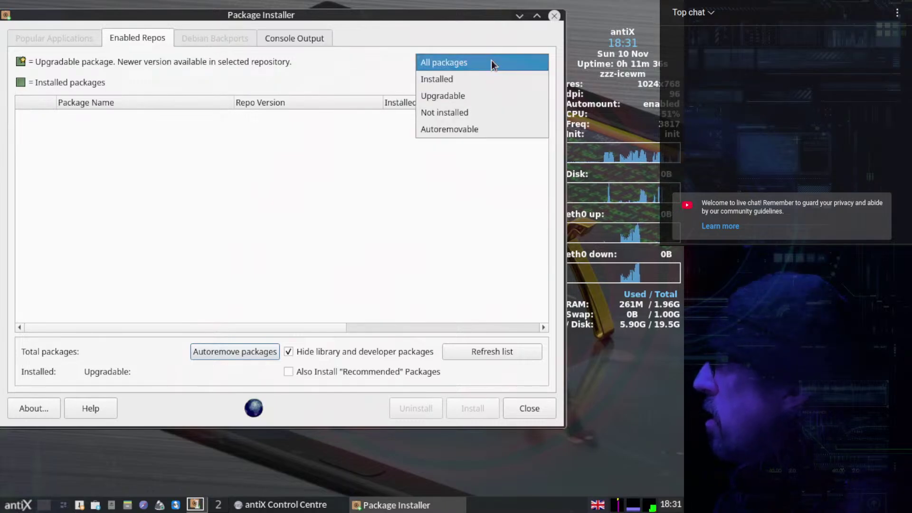
pyautogui.click(491, 60)
pyautogui.click(492, 61)
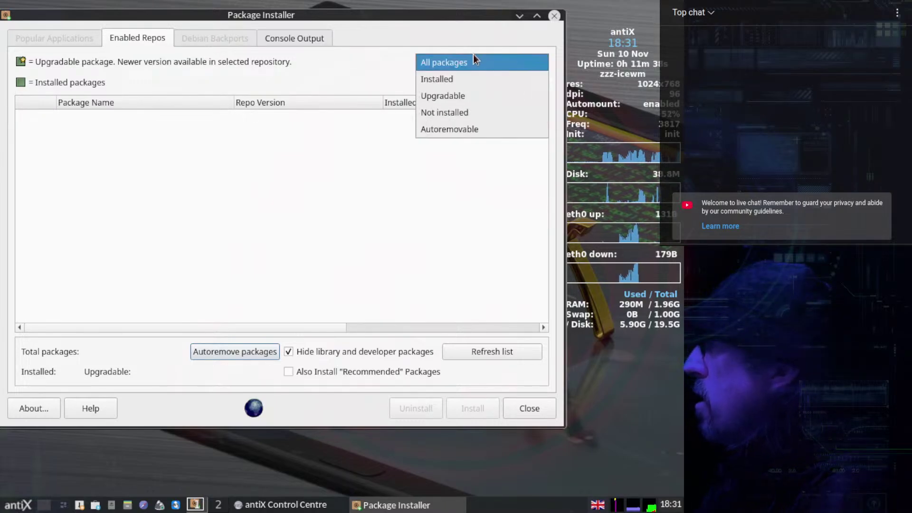
pyautogui.click(487, 61)
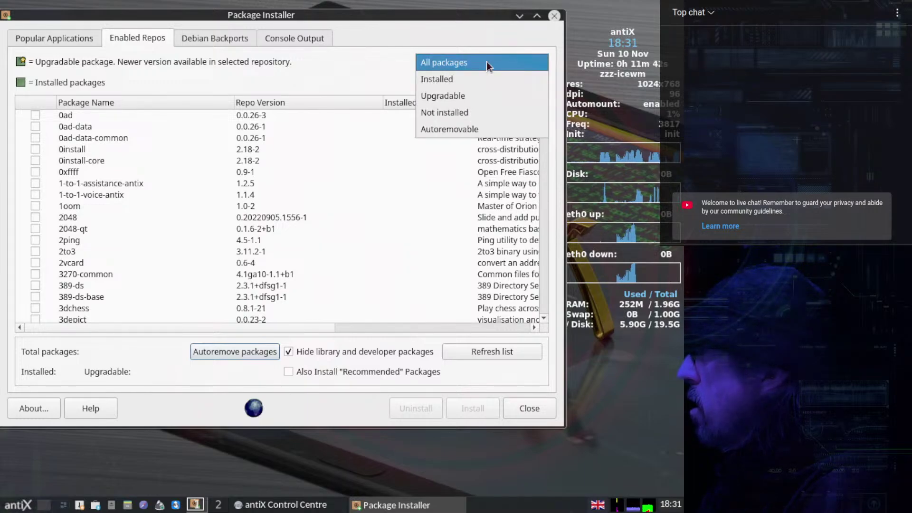
pyautogui.click(486, 61)
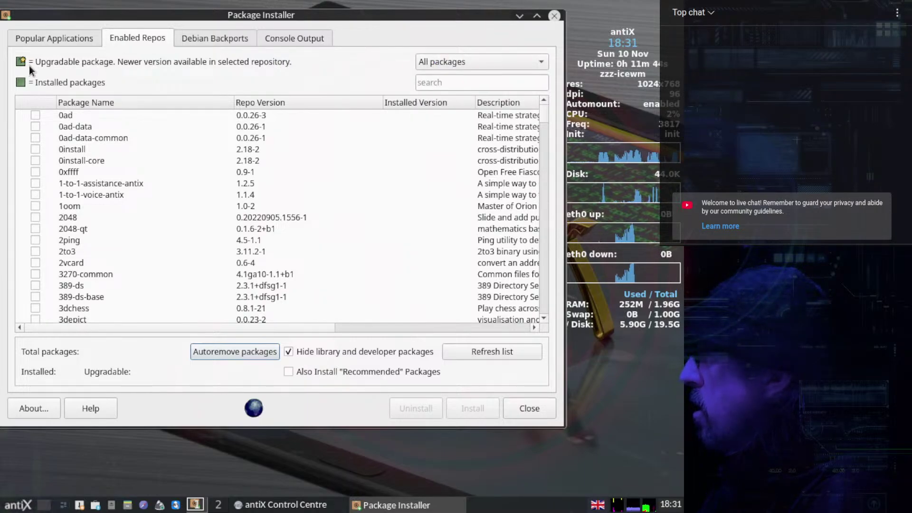
# Open the Debian Backports package list, dismissing its warning, and enable installing recommended packages there.
pyautogui.click(199, 41)
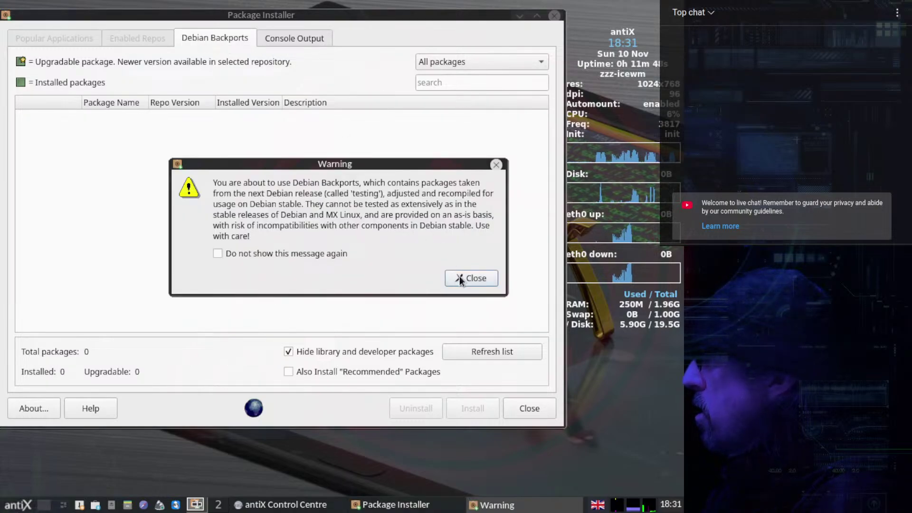
pyautogui.click(471, 278)
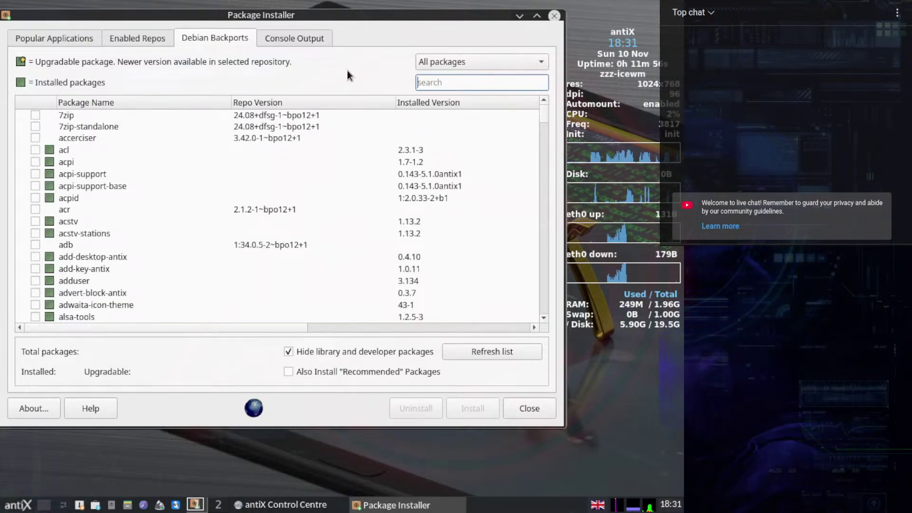
pyautogui.click(289, 369)
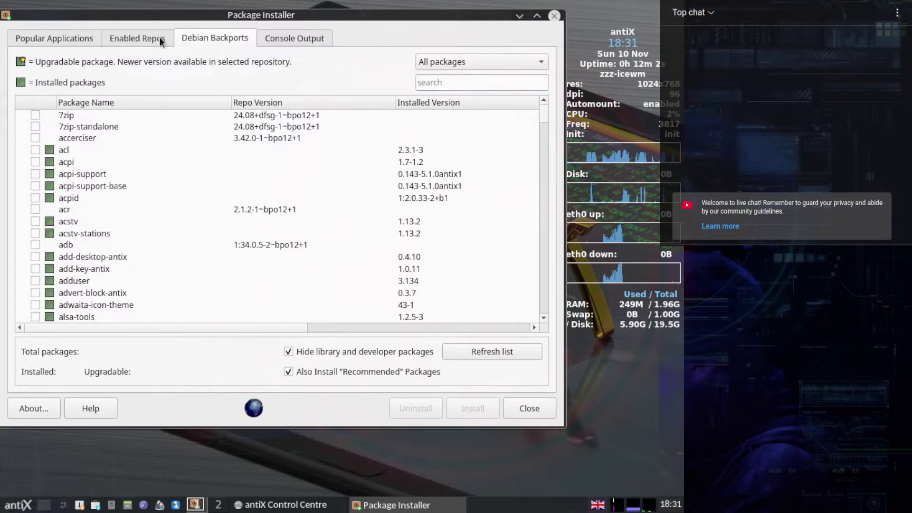
# Enable installing recommended packages for the enabled repositories too, and recheck that option for Debian Backports.
pyautogui.click(133, 38)
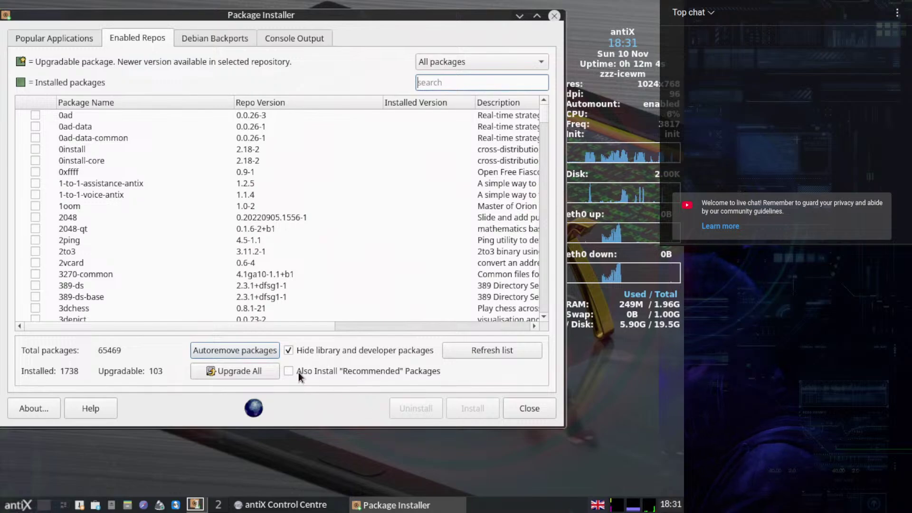
pyautogui.click(59, 38)
pyautogui.click(143, 37)
pyautogui.click(209, 40)
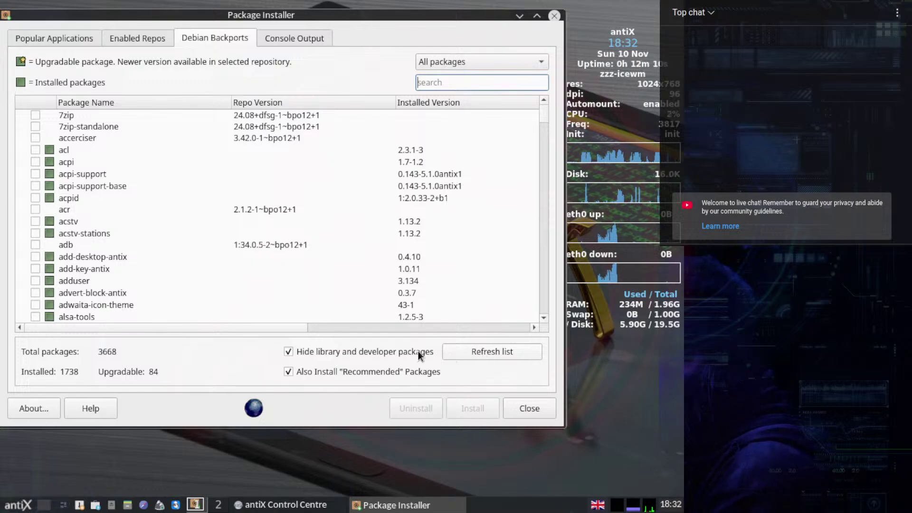
# Upgrade all upgradable packages from the enabled repositories and accept the listed changes.
pyautogui.click(134, 36)
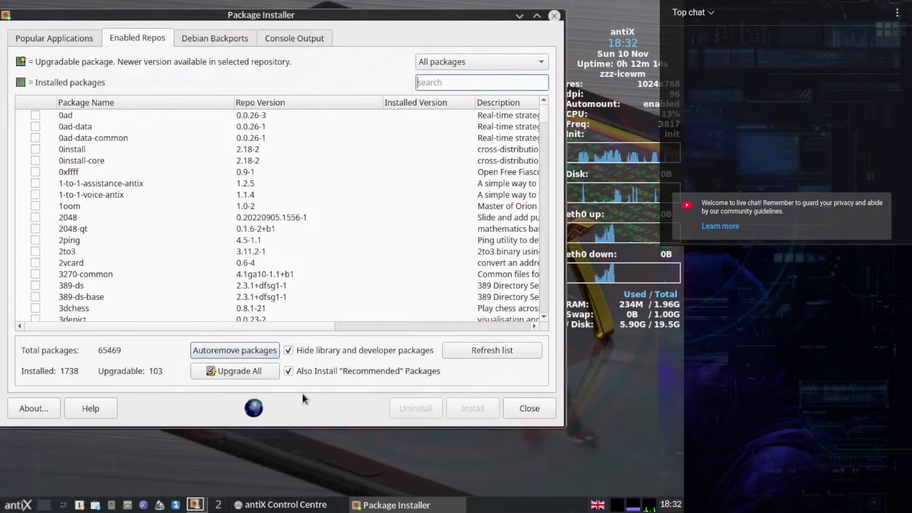
pyautogui.click(222, 370)
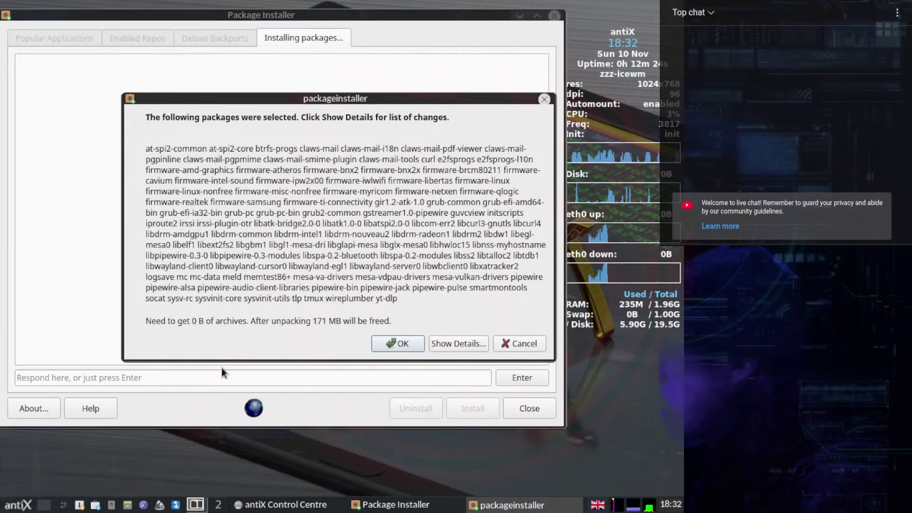
pyautogui.click(394, 343)
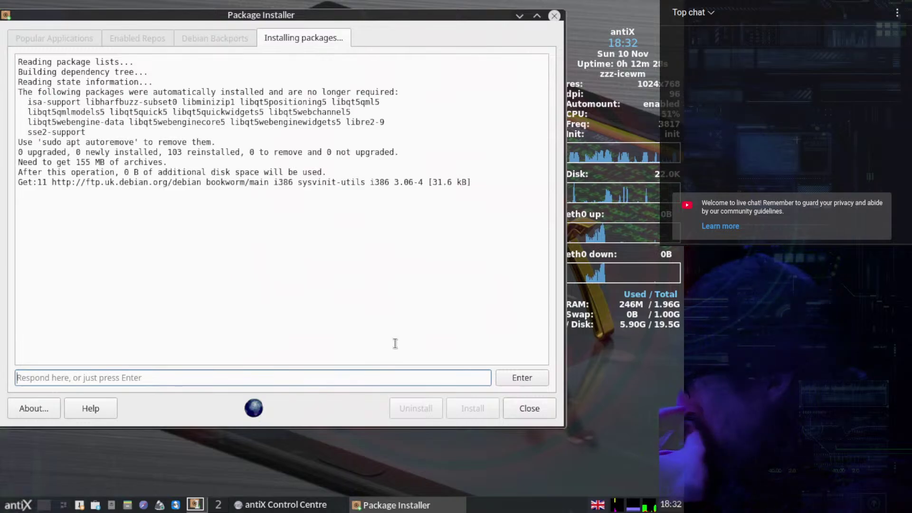
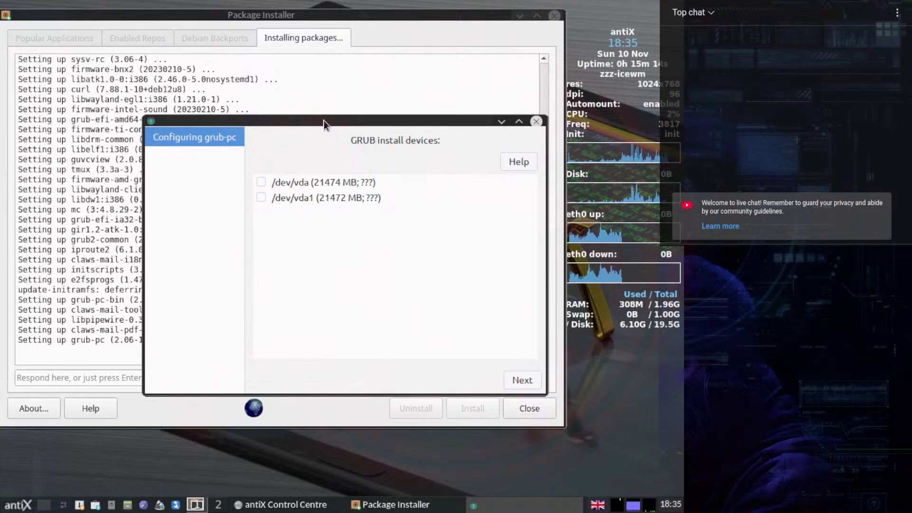
# Choose /dev/vda as the GRUB install device, continue the configuration and dismiss the completion notice.
pyautogui.moveTo(324, 120); pyautogui.dragTo(269, 61)
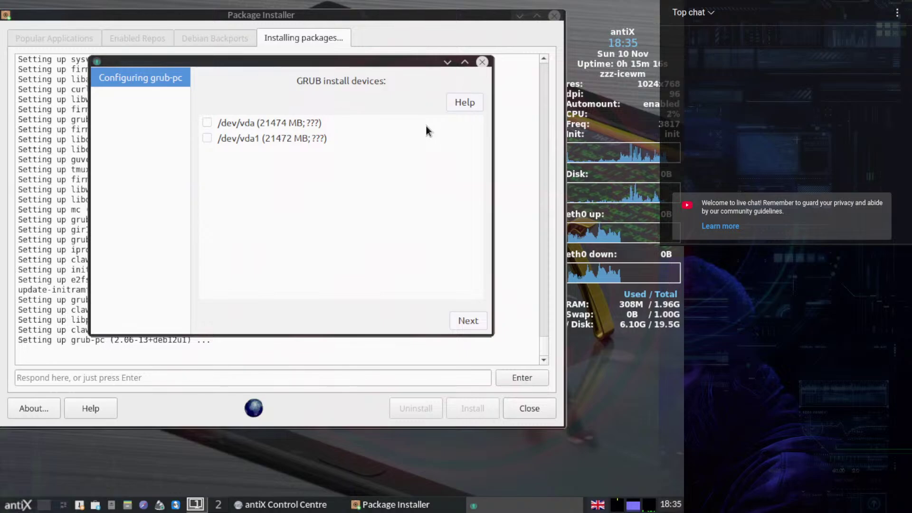
pyautogui.click(206, 123)
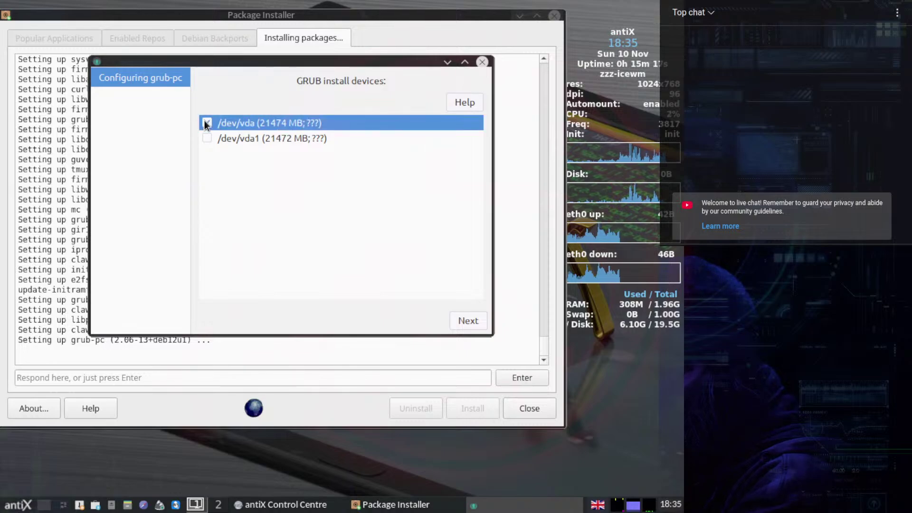
pyautogui.click(467, 321)
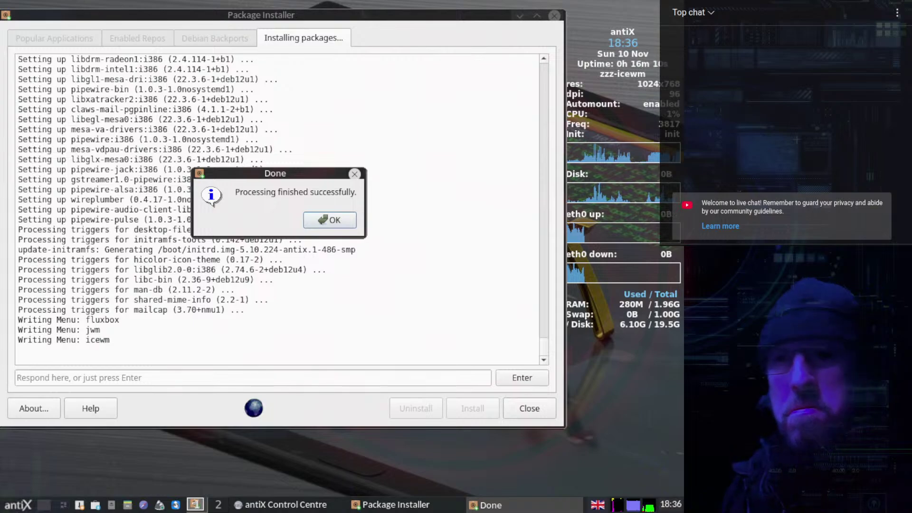
pyautogui.click(329, 226)
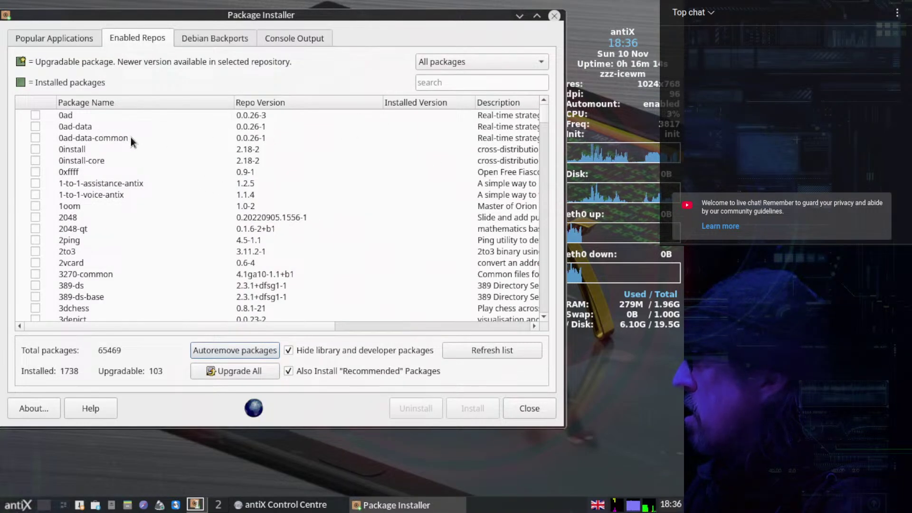
# Return to the popular applications and briefly examine the Audio, Browser and Children categories, leaving each collapsed.
pyautogui.click(60, 35)
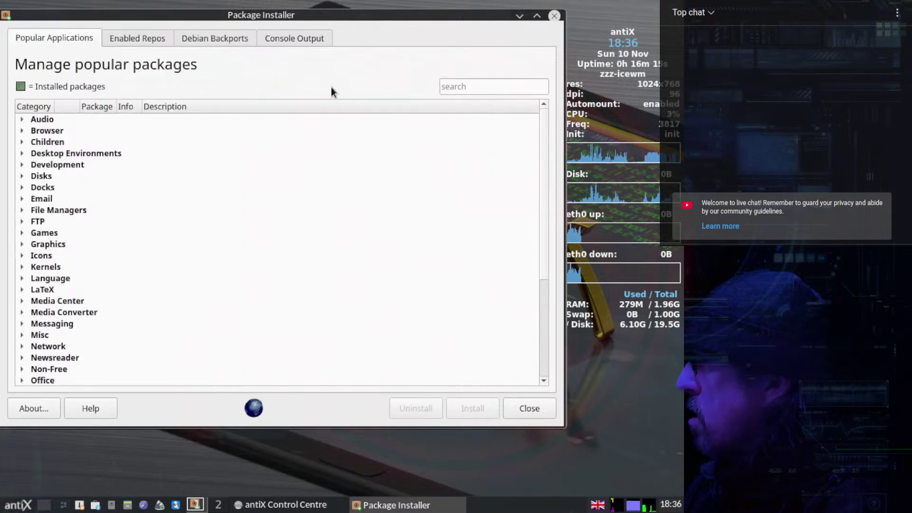
pyautogui.click(18, 121)
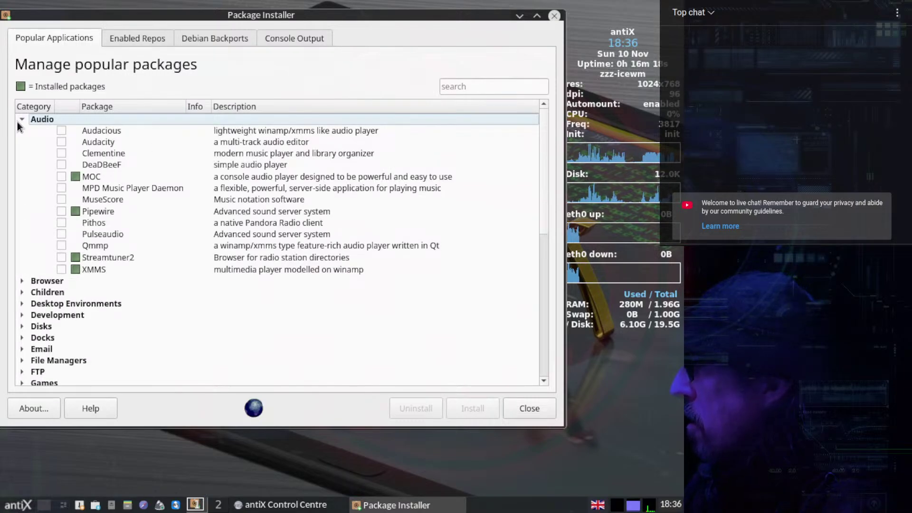
pyautogui.click(18, 121)
pyautogui.click(23, 130)
pyautogui.click(23, 131)
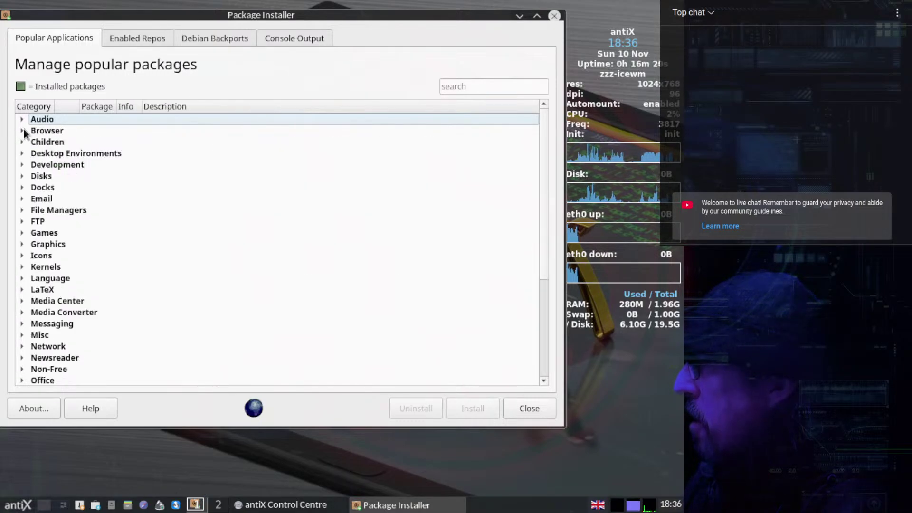
pyautogui.click(19, 141)
pyautogui.click(19, 141)
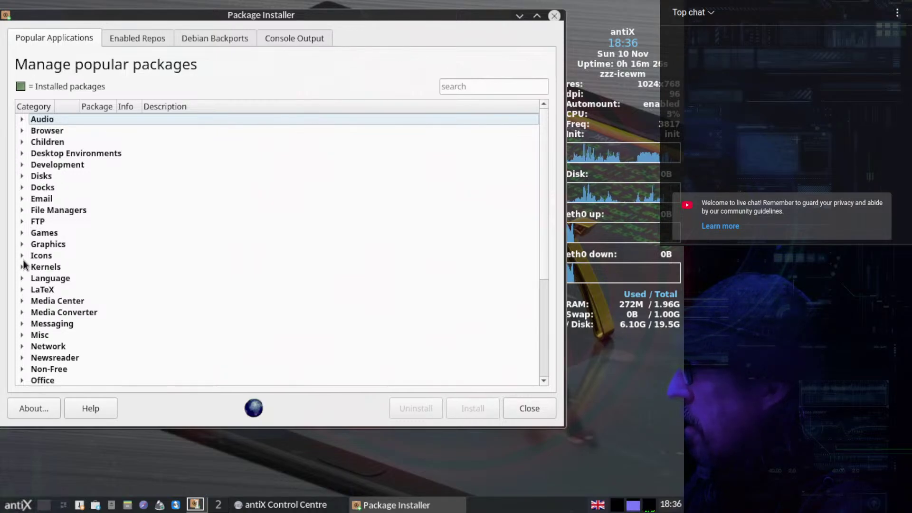
# Examine the packages offered in the Games category and leave the category collapsed.
pyautogui.click(21, 233)
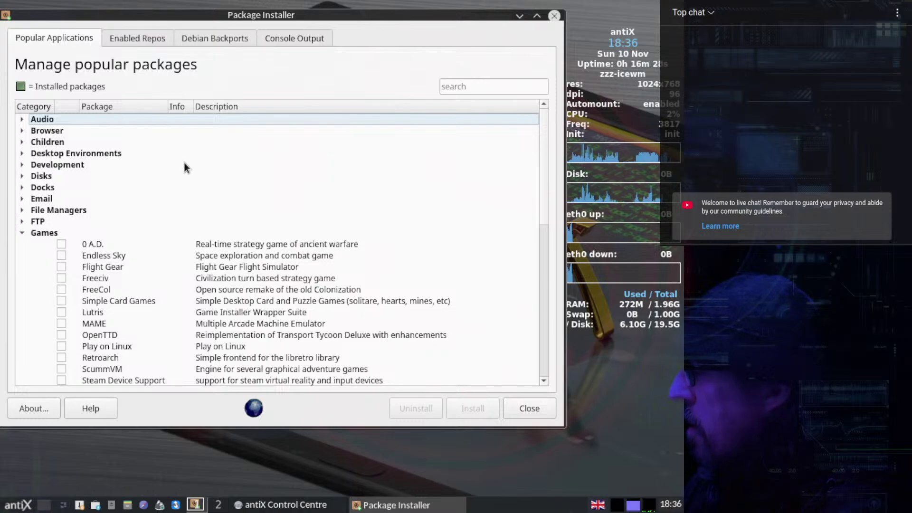
pyautogui.scroll(-3, 184, 164)
pyautogui.scroll(1, 185, 167)
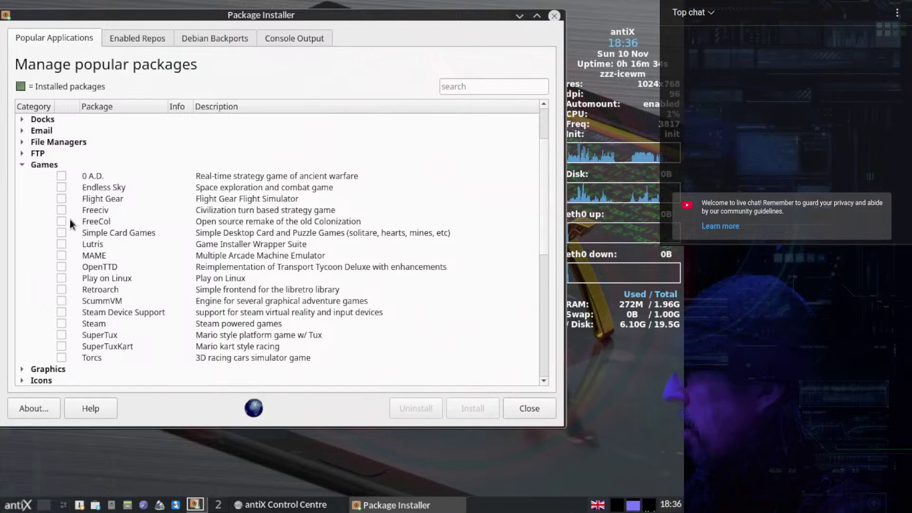
pyautogui.click(22, 165)
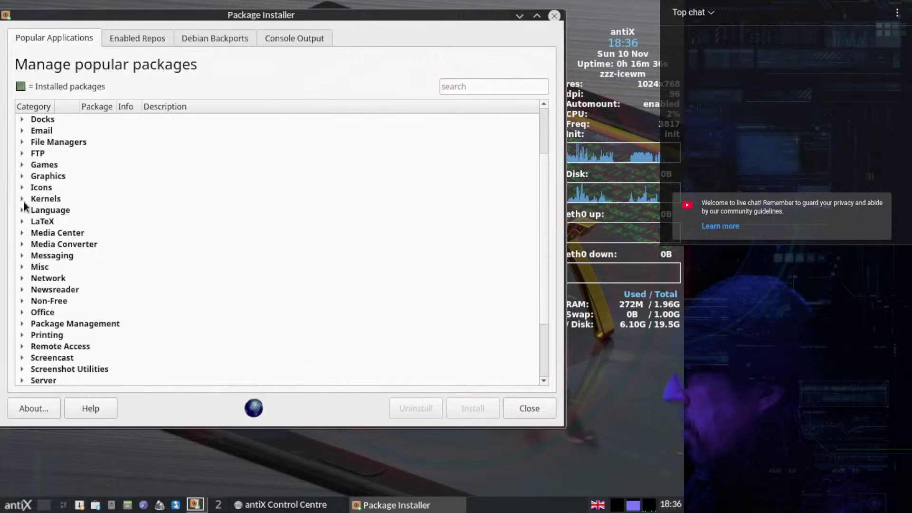
# Mark Latest GIMP Full in the Graphics category for installation and collapse the category.
pyautogui.click(21, 176)
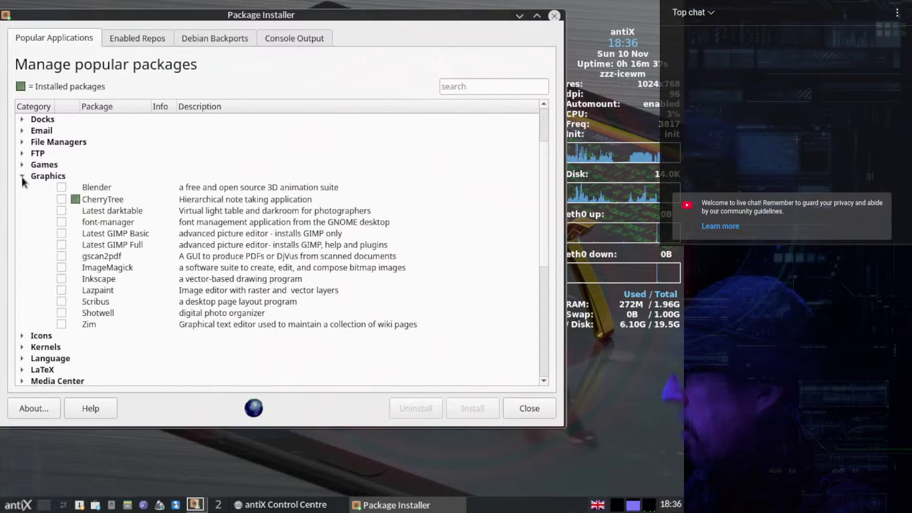
pyautogui.click(65, 248)
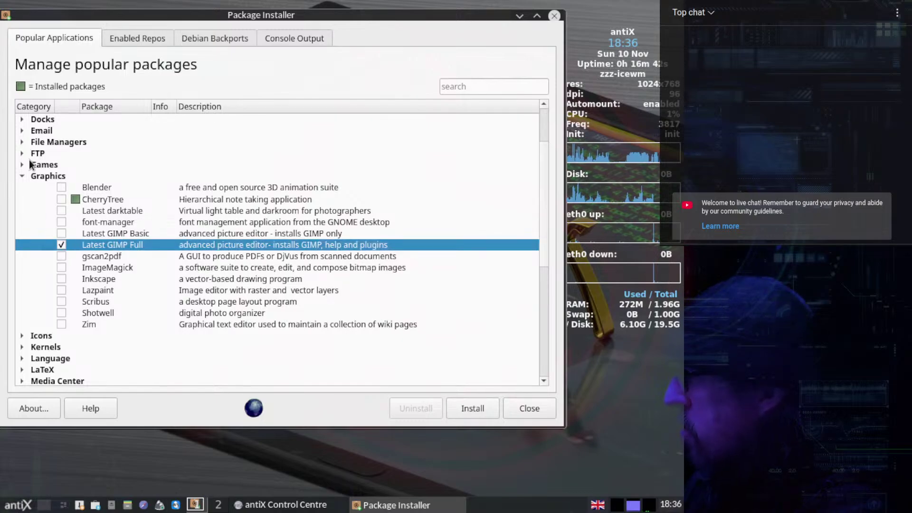
pyautogui.click(22, 177)
# Mark all nine packages in the Icons category for installation, from Evolvere Icon Themes through Papirus-Mini antiX.
pyautogui.click(21, 188)
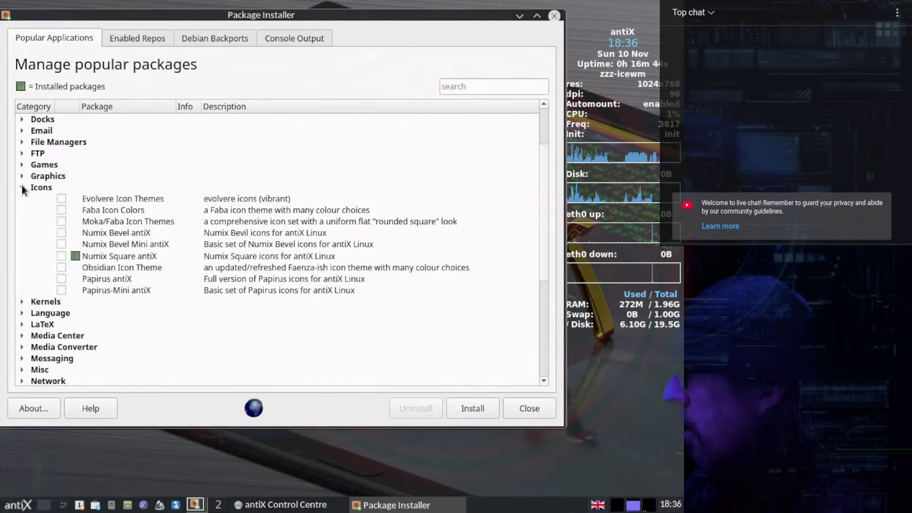
pyautogui.click(61, 198)
pyautogui.click(61, 210)
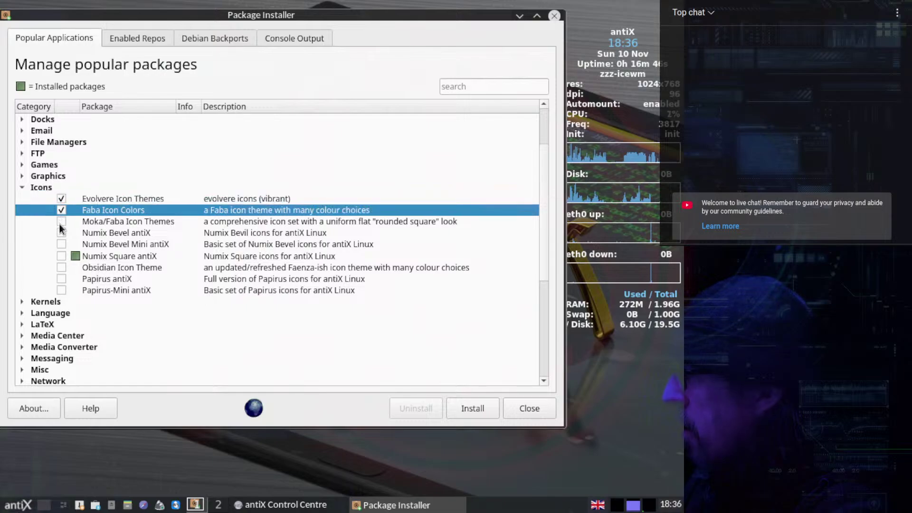
pyautogui.click(62, 222)
pyautogui.click(62, 233)
pyautogui.click(62, 244)
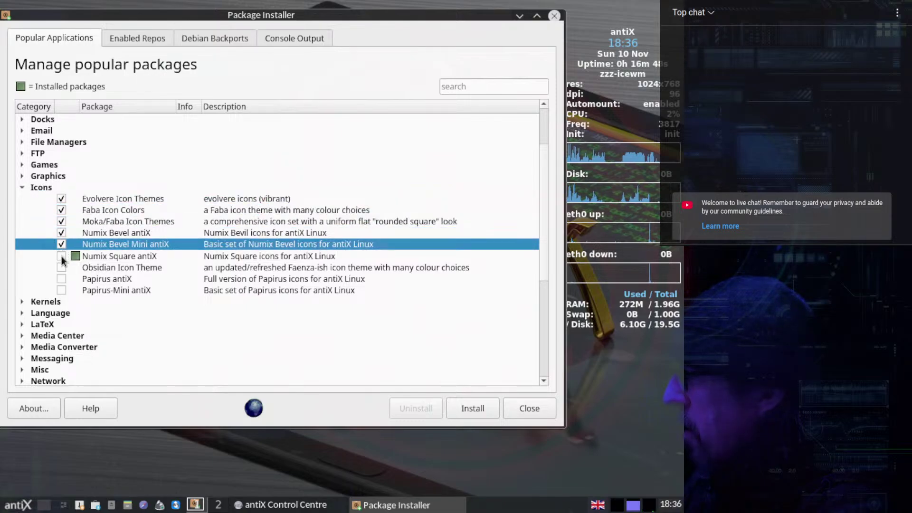
pyautogui.click(62, 256)
pyautogui.click(62, 267)
pyautogui.click(61, 279)
pyautogui.click(62, 288)
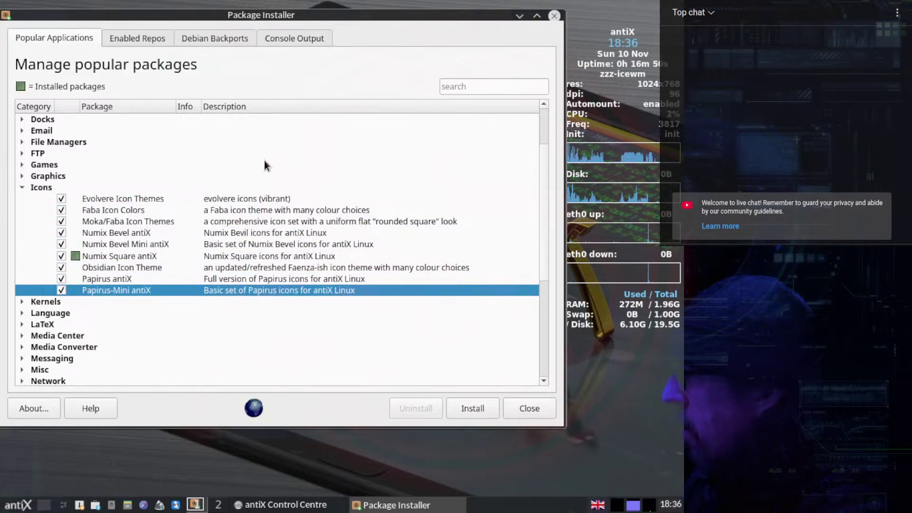
# Try to install the marked GIMP and icon packages, accept the listed selection and dismiss the error notice.
pyautogui.click(472, 407)
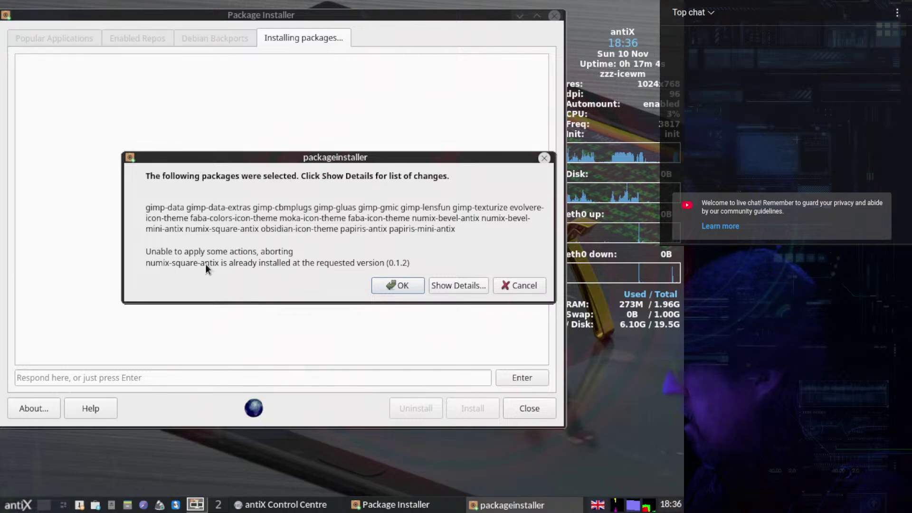
pyautogui.click(401, 285)
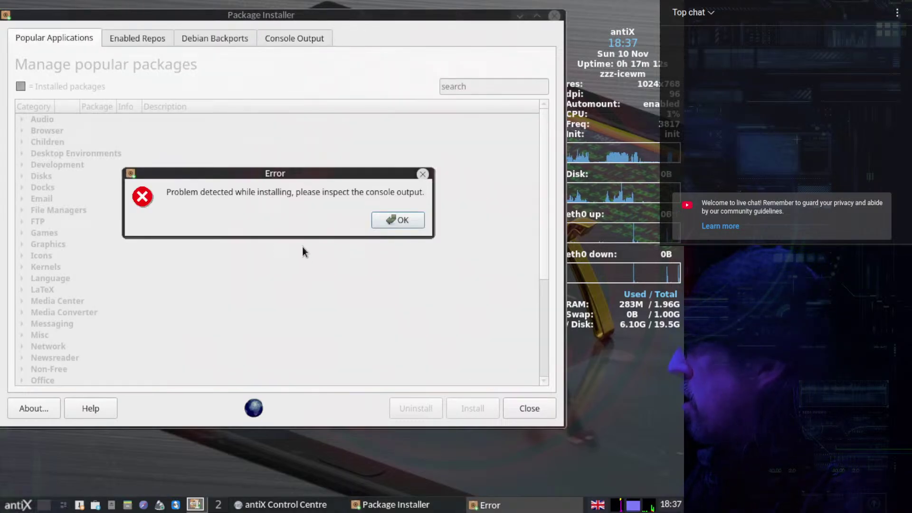
pyautogui.click(399, 222)
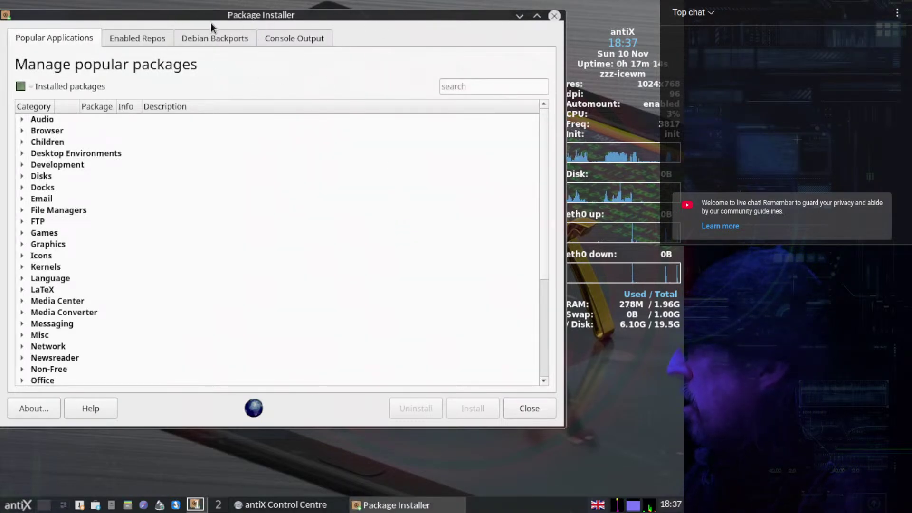
# Refresh the package lists of the enabled repositories and of Debian Backports, keeping the All packages filter.
pyautogui.click(137, 38)
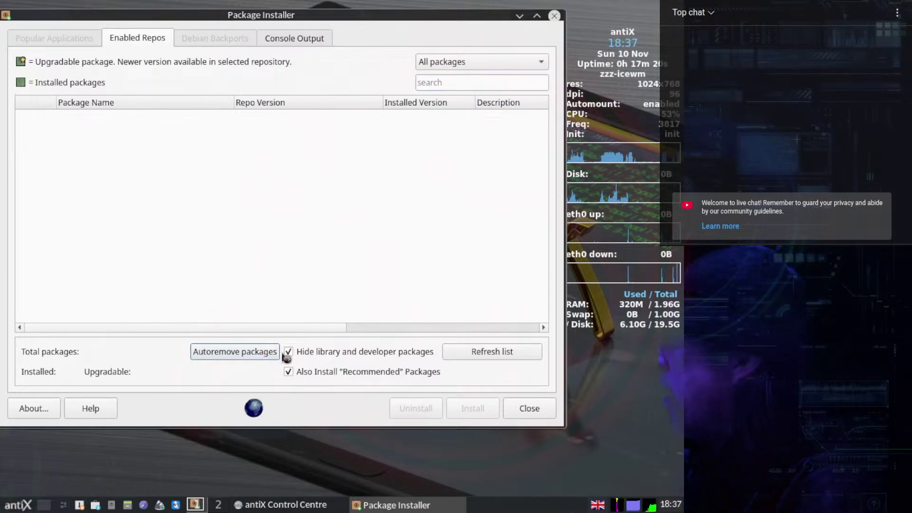
pyautogui.click(489, 355)
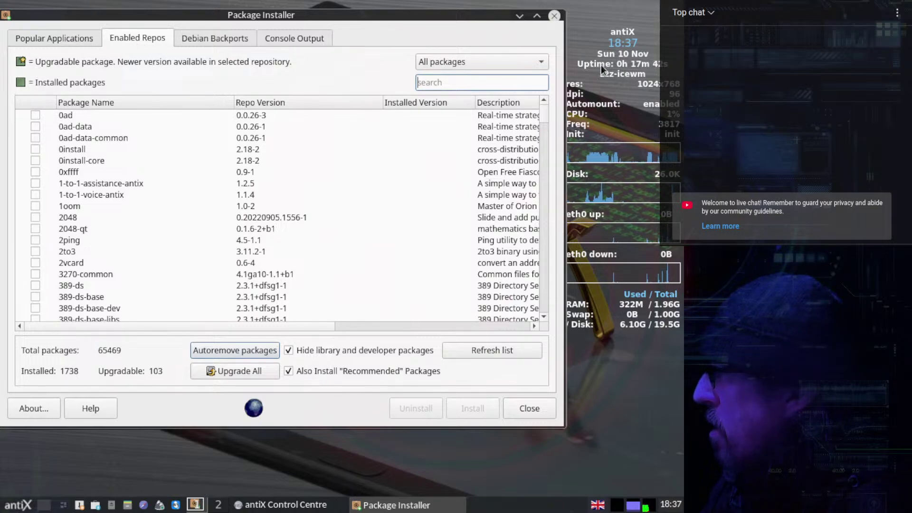
pyautogui.click(485, 62)
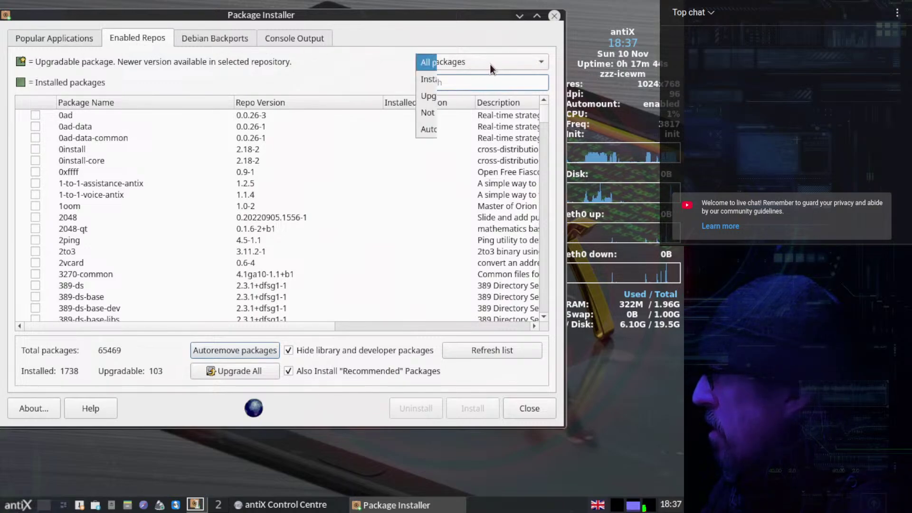
pyautogui.click(489, 65)
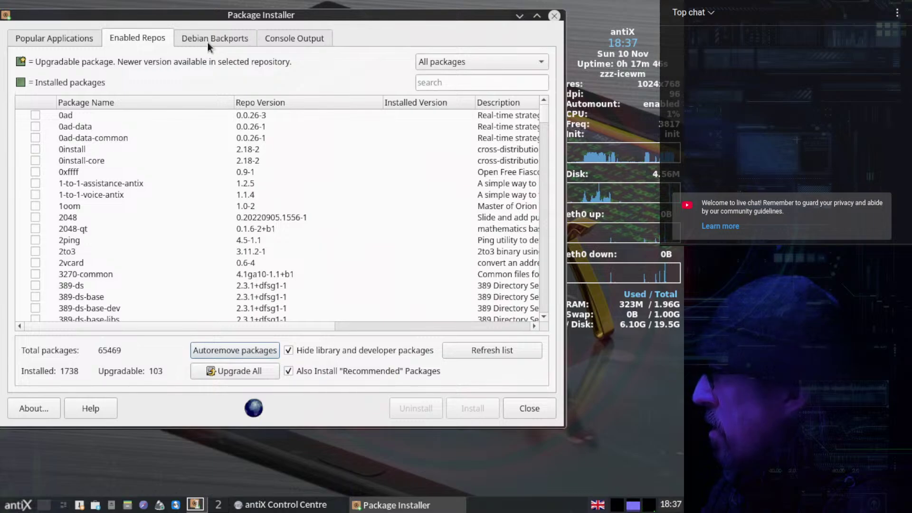
pyautogui.click(216, 39)
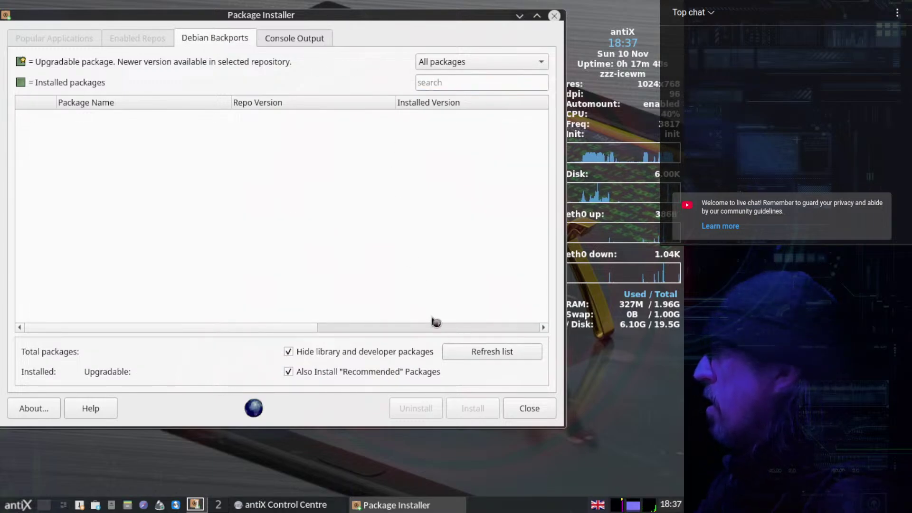
pyautogui.click(477, 352)
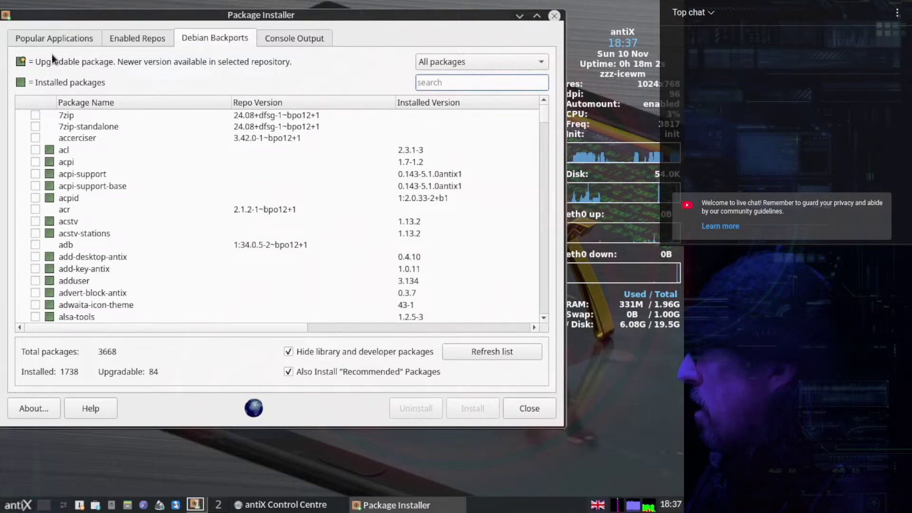
# Try to install Megasync from the Network category of the popular applications and dismiss the error notice.
pyautogui.click(37, 41)
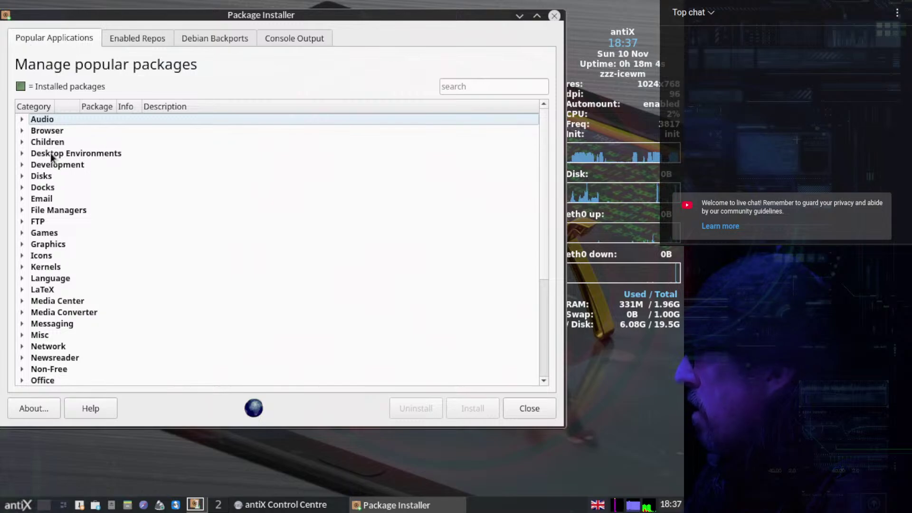
pyautogui.click(22, 347)
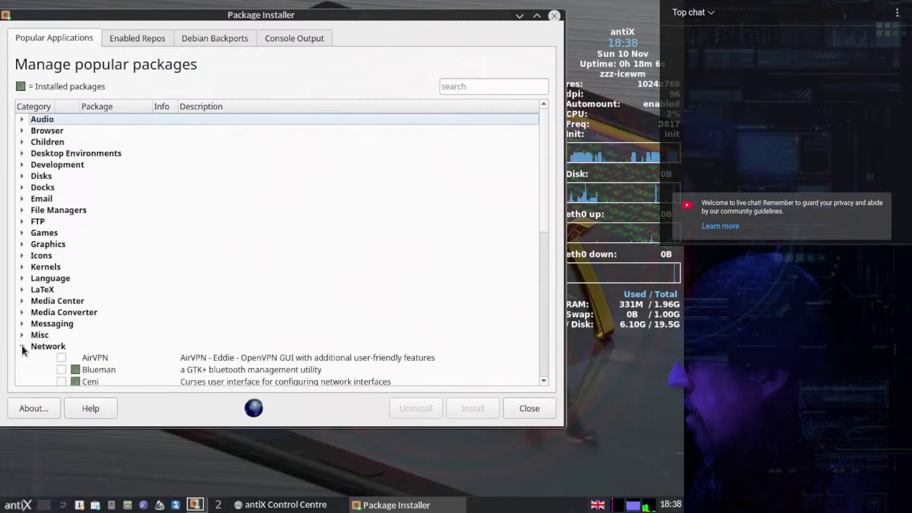
pyautogui.scroll(-5, 233, 214)
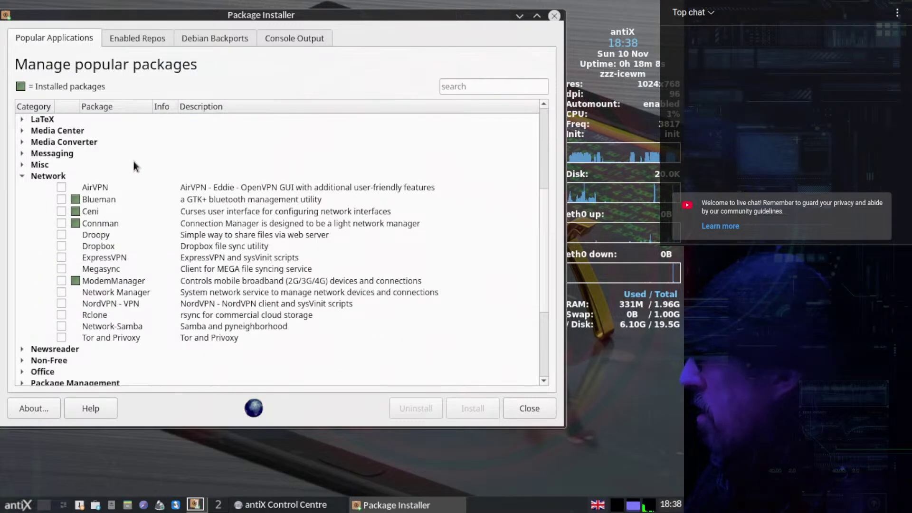
pyautogui.click(65, 269)
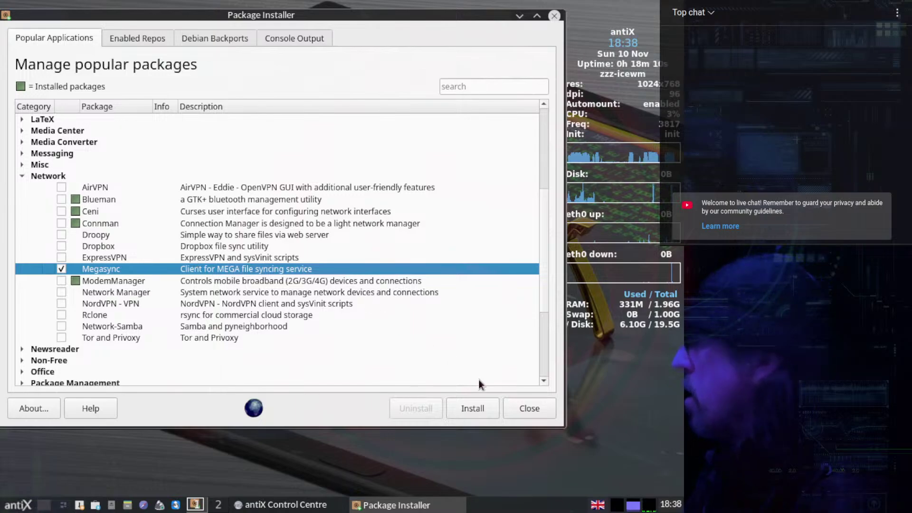
pyautogui.click(456, 408)
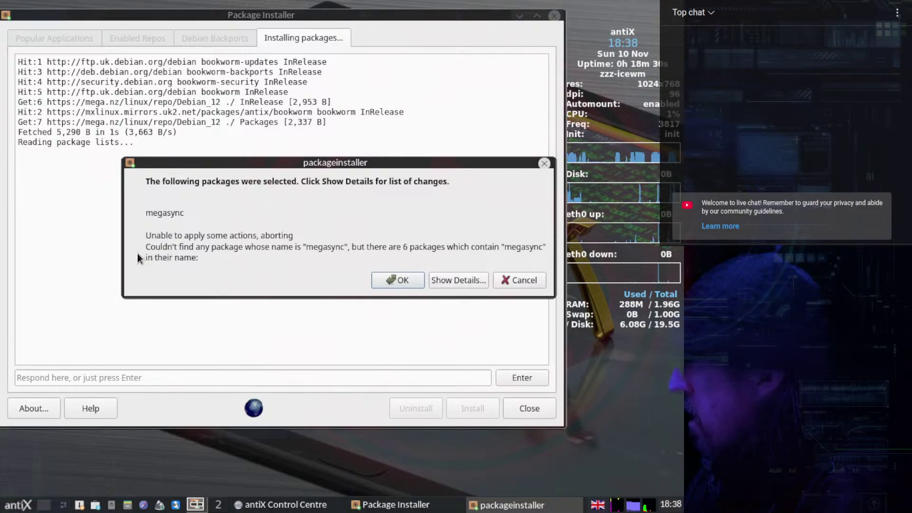
pyautogui.click(397, 280)
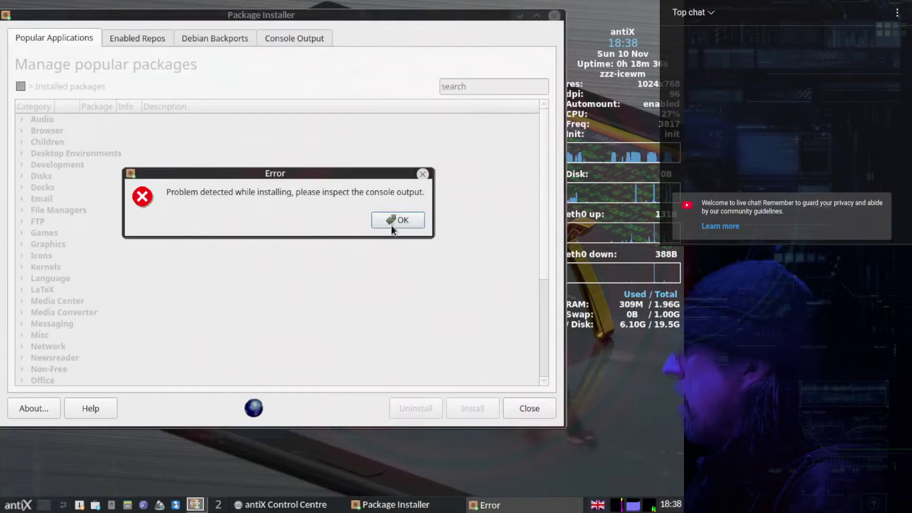
pyautogui.click(391, 216)
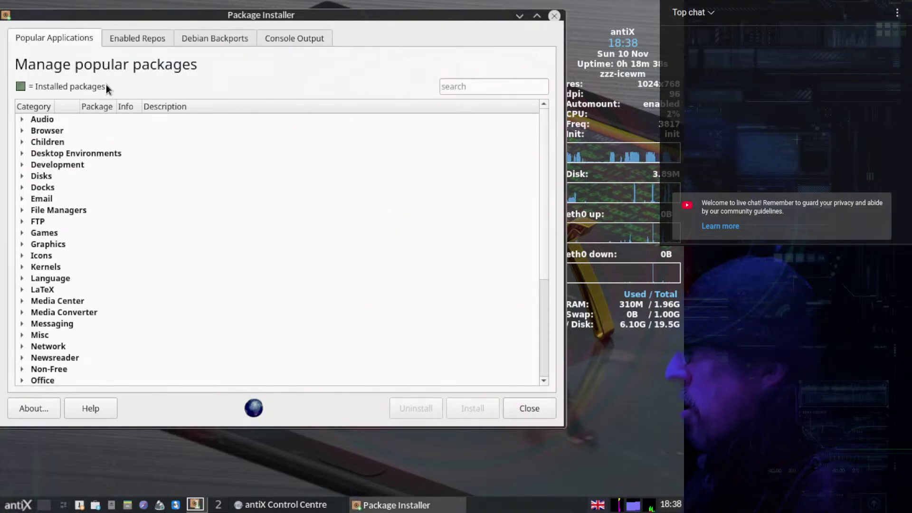
# Close the Package Installer and the antiX Control Centre, and open a terminal.
pyautogui.click(554, 16)
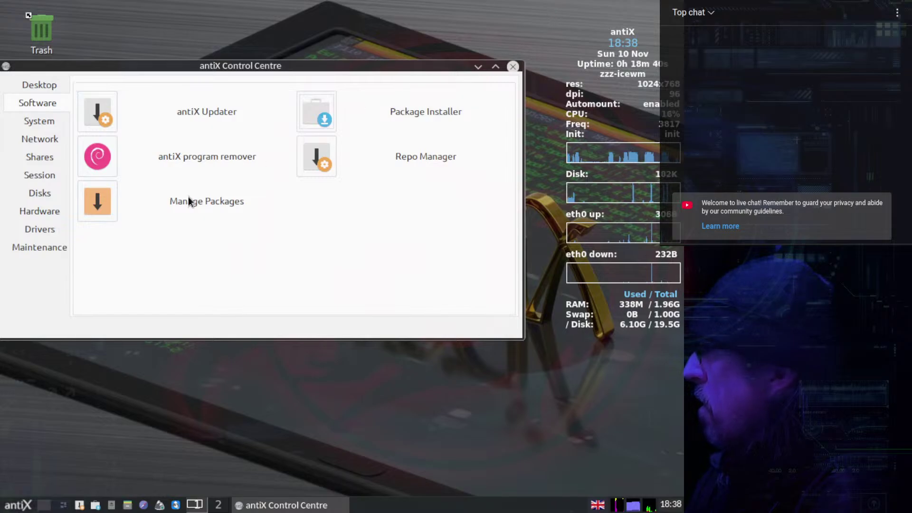
pyautogui.click(512, 66)
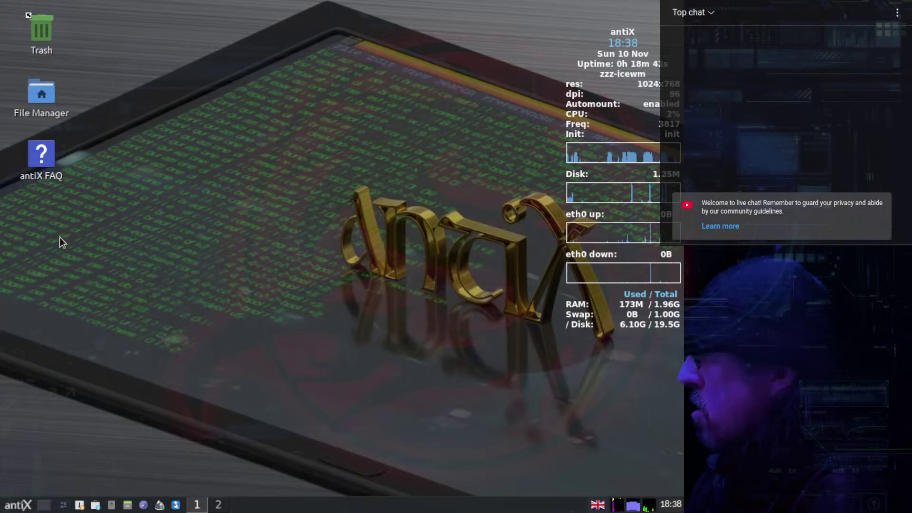
pyautogui.click(14, 505)
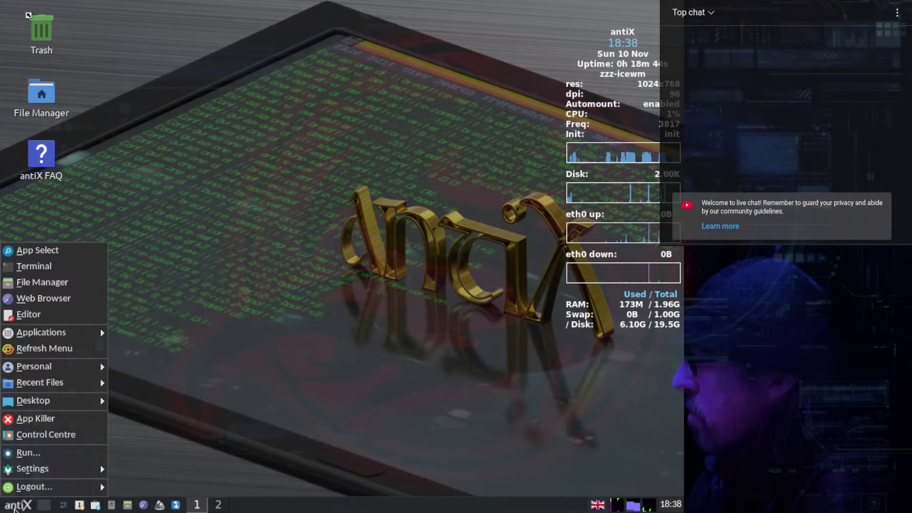
pyautogui.click(14, 506)
pyautogui.click(15, 506)
pyautogui.click(34, 266)
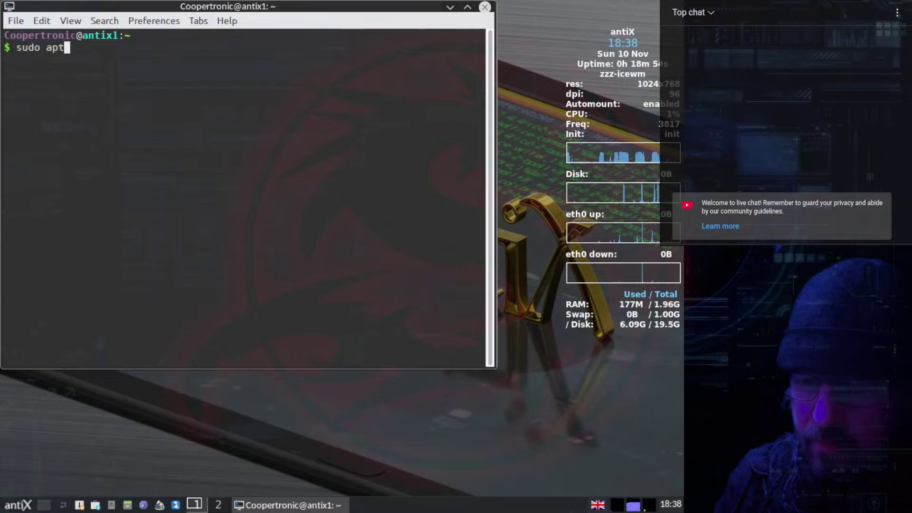
# Update the package lists with sudo apt update, entering the account password to authenticate.
pyautogui.write('date')
pyautogui.press('Return')
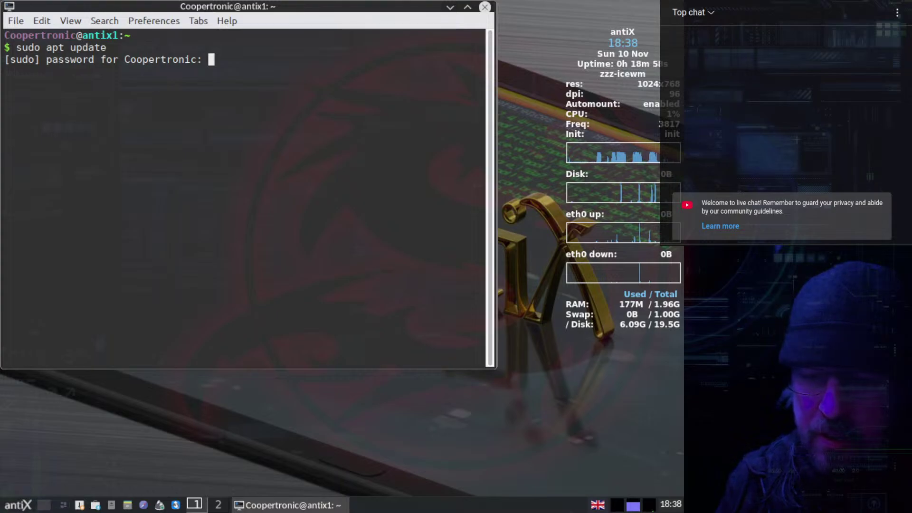
pyautogui.press('Return')
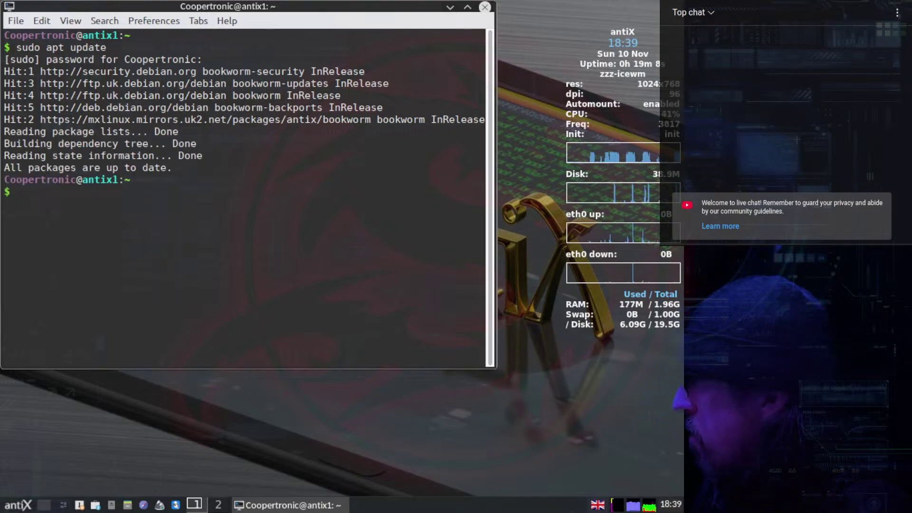
# Upgrade the installed packages from the terminal with sudo apt upgrade.
pyautogui.write('sudo apt upgr')
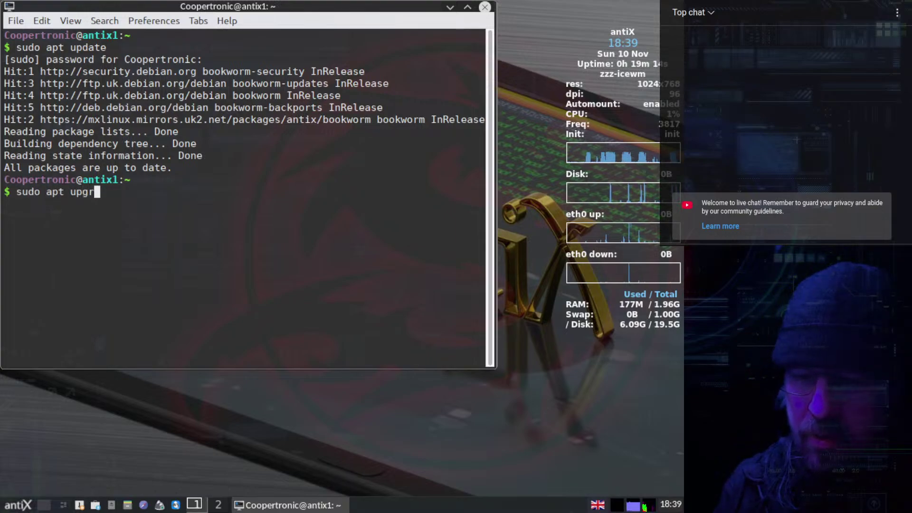
pyautogui.write('ade')
pyautogui.press('Return')
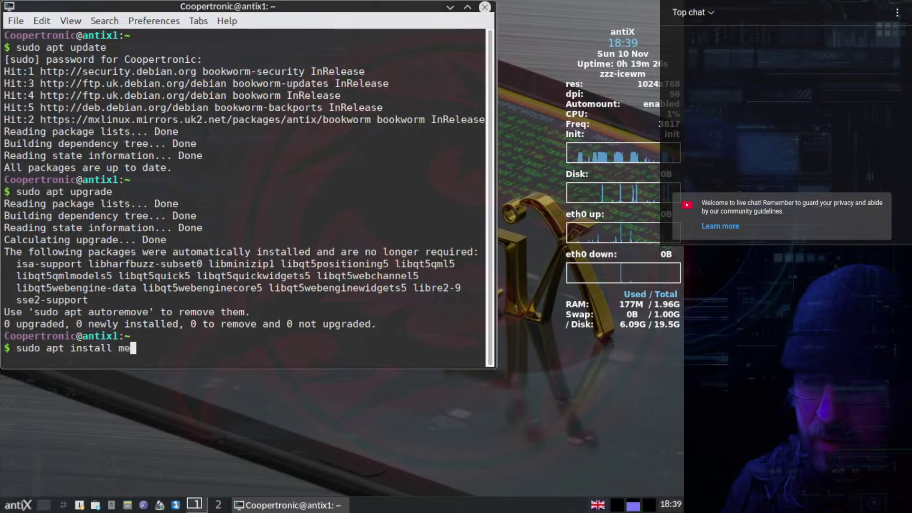
# Try to install MEGAsync from the terminal with sudo apt install megasync.
pyautogui.write('c')
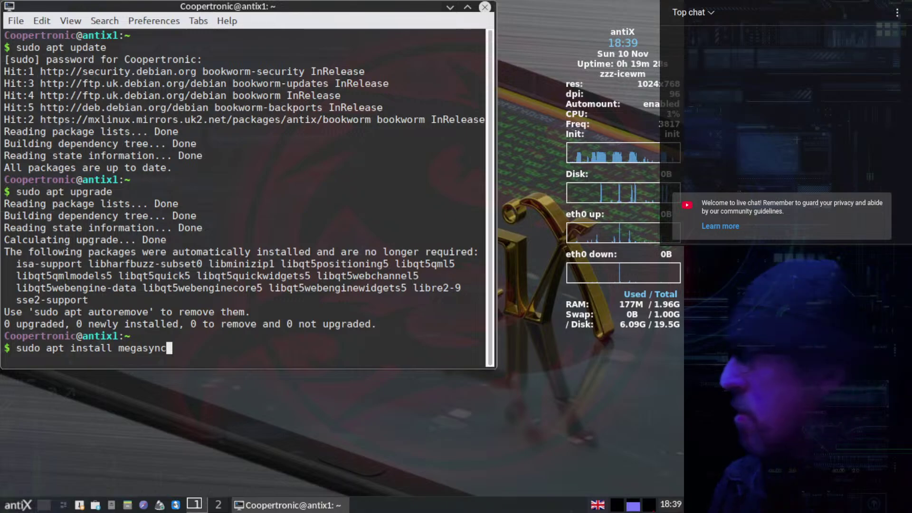
pyautogui.press('Return')
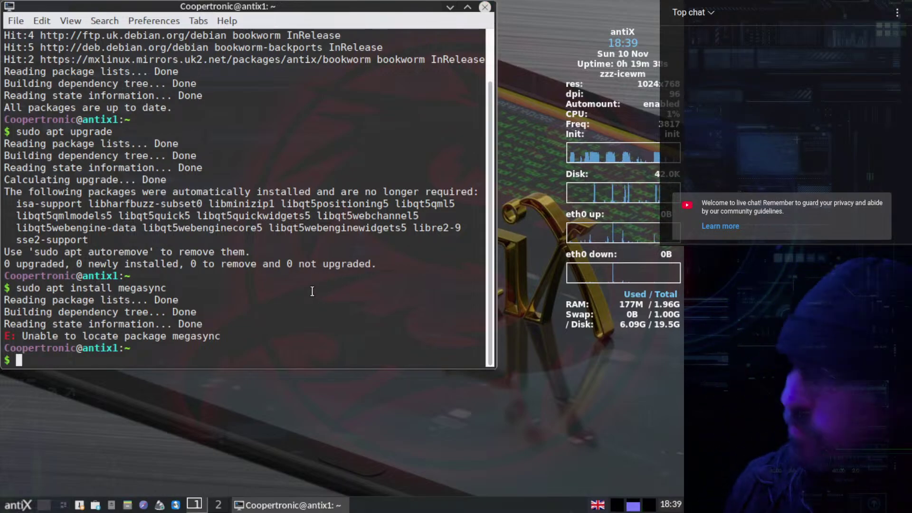
# Install gdebi from the terminal with sudo apt install gdebi, agreeing to the additional packages.
pyautogui.press('Up')
pyautogui.press('BackSpace')
pyautogui.press('BackSpace')
pyautogui.press('BackSpace')
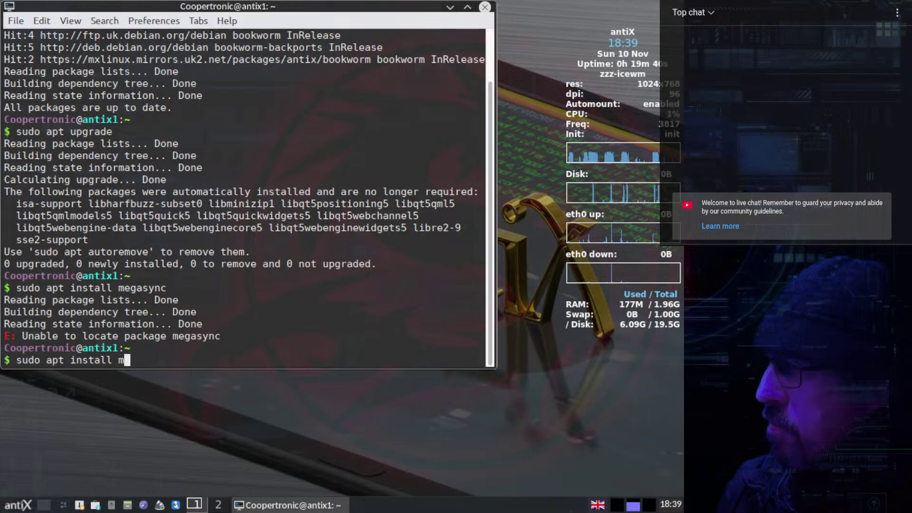
pyautogui.write('gde')
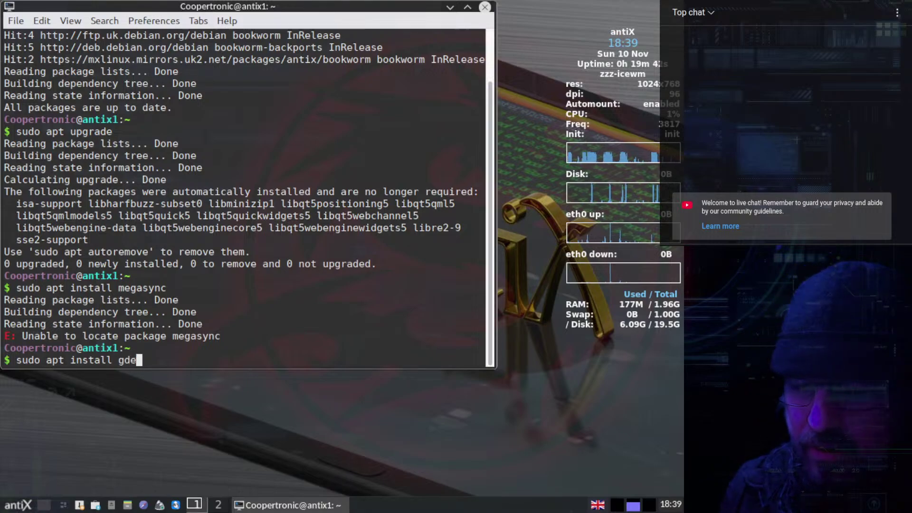
pyautogui.write('bi')
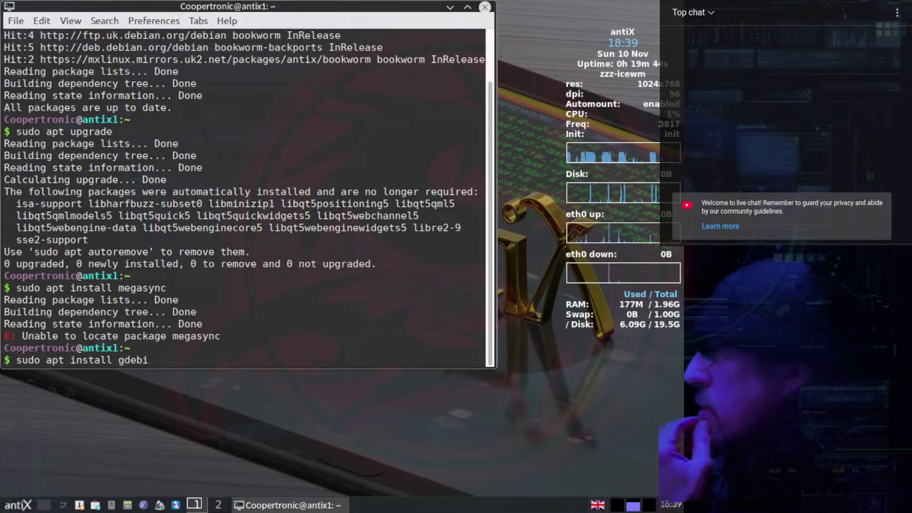
pyautogui.press('Return')
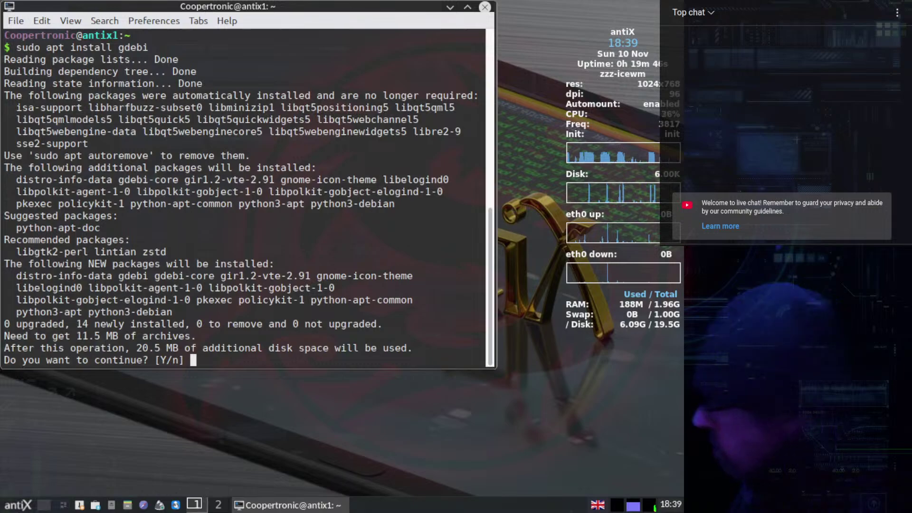
pyautogui.write('y')
pyautogui.press('Return')
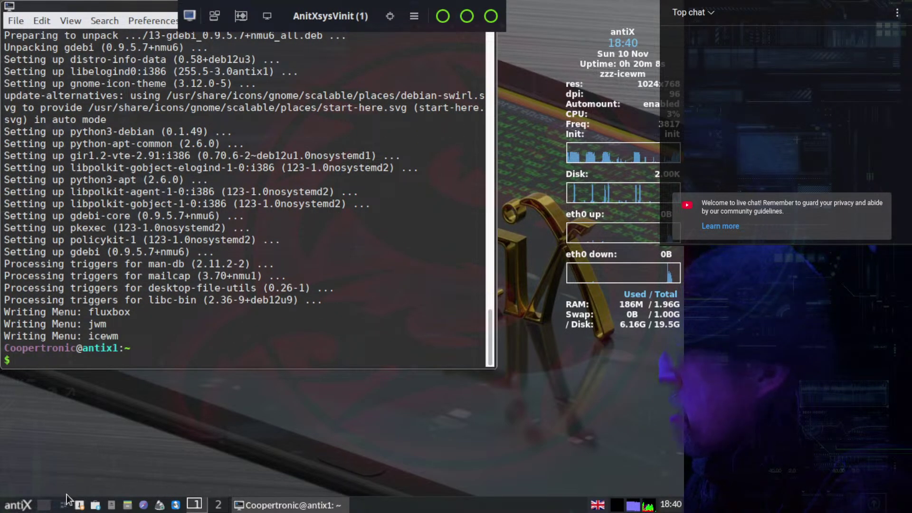
# Open the web browser and search for "mega.nz download".
pyautogui.click(20, 504)
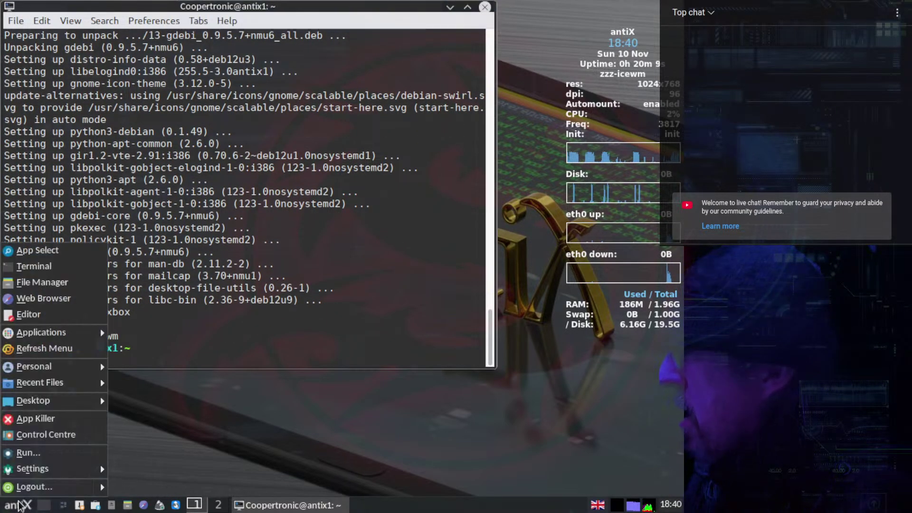
pyautogui.click(43, 298)
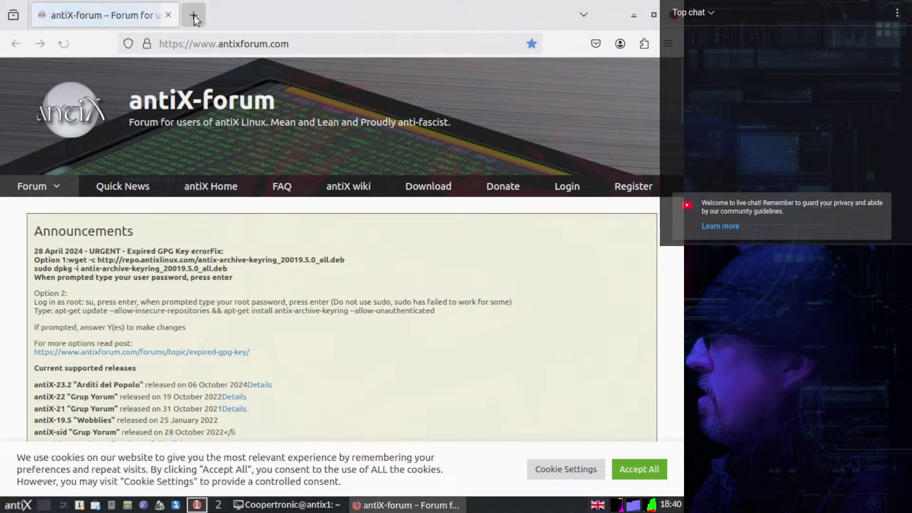
pyautogui.click(333, 42)
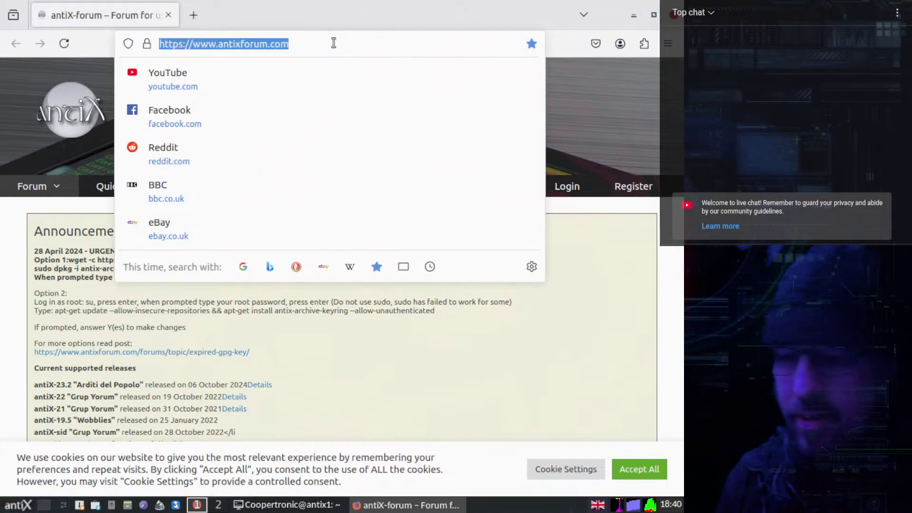
pyautogui.write('mega')
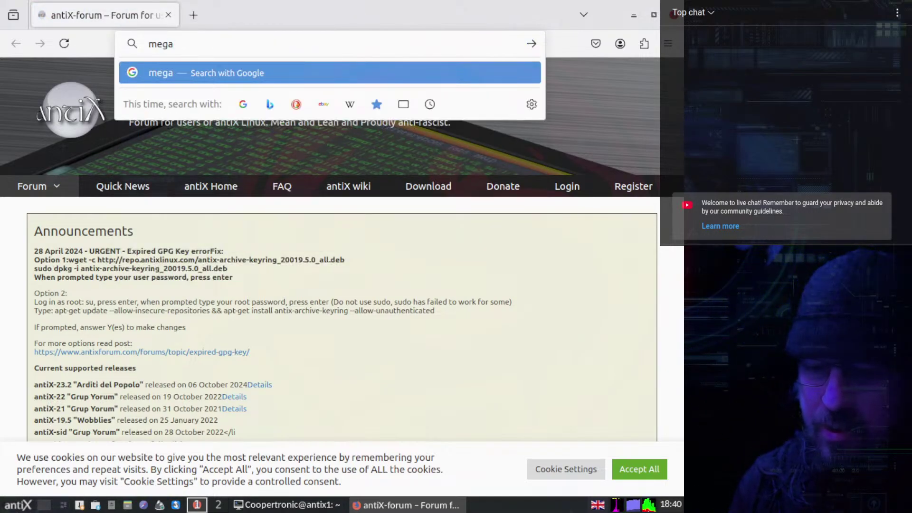
pyautogui.write('.nz')
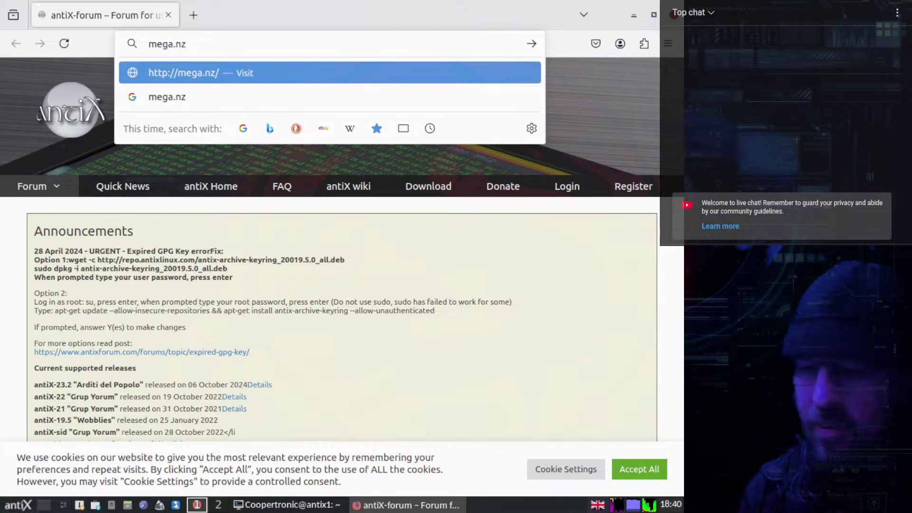
pyautogui.write(' download')
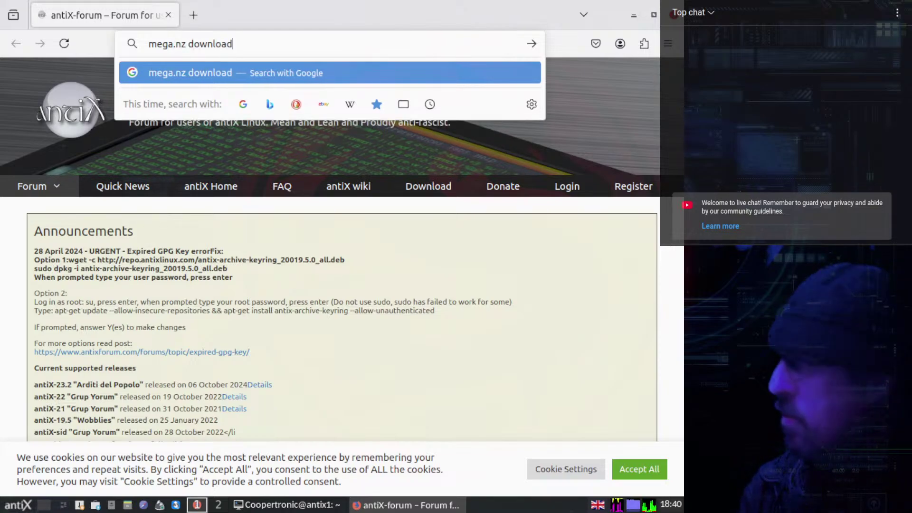
pyautogui.press('Return')
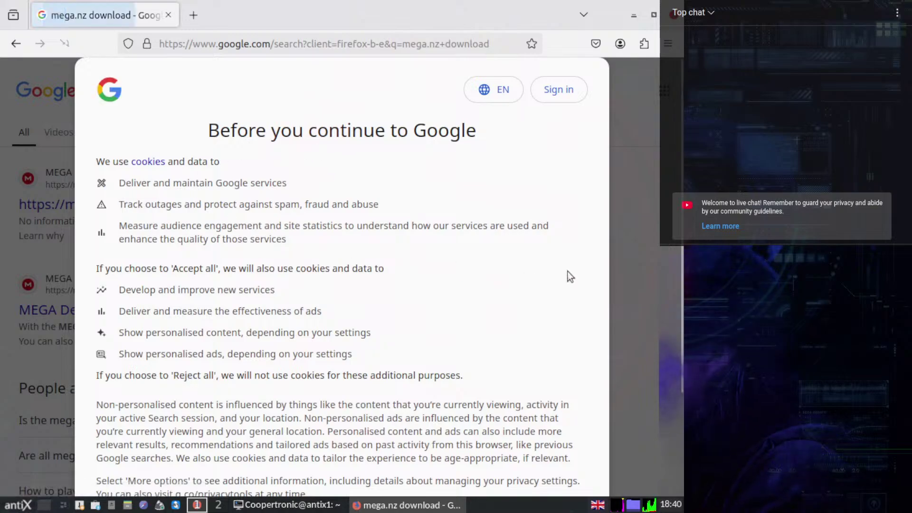
# Accept all Google cookies and open the mega.nz/download search result.
pyautogui.scroll(-3, 609, 224)
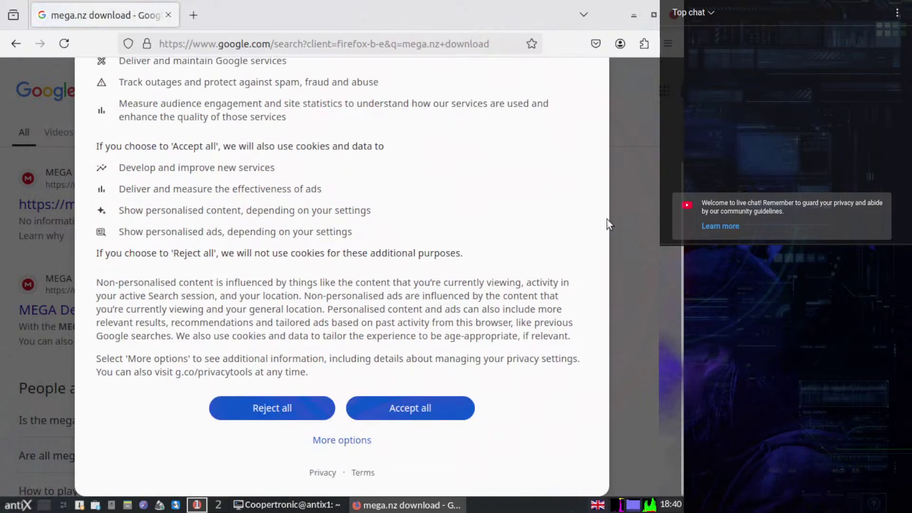
pyautogui.click(417, 420)
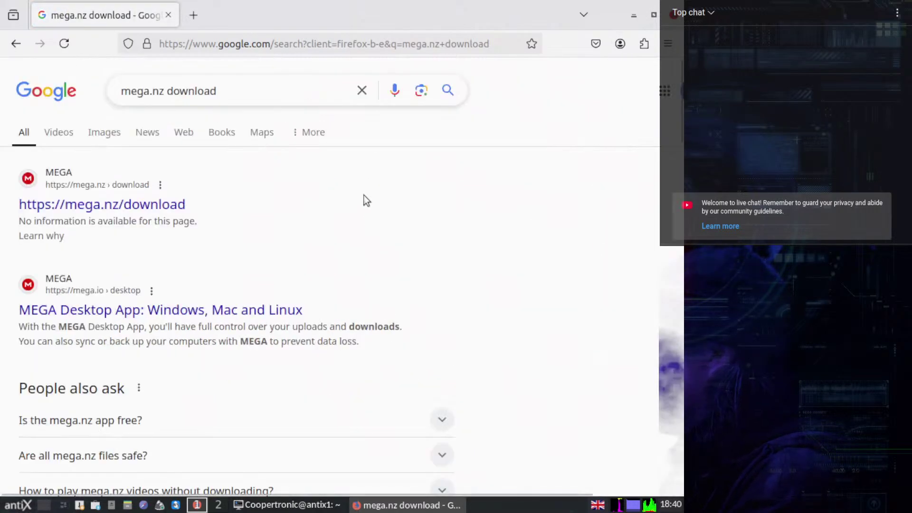
pyautogui.click(72, 205)
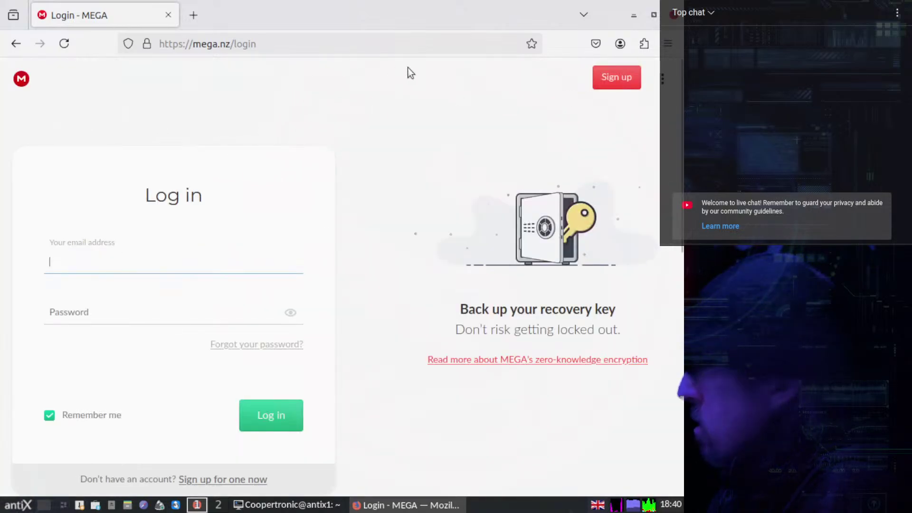
# Open the Desktop app page from the Platforms section of the MEGA site.
pyautogui.moveTo(412, 3)
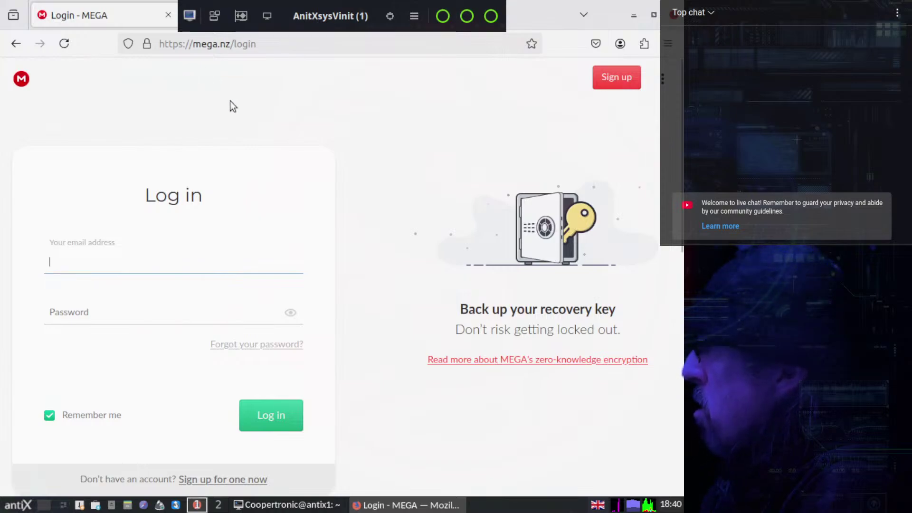
pyautogui.click(665, 80)
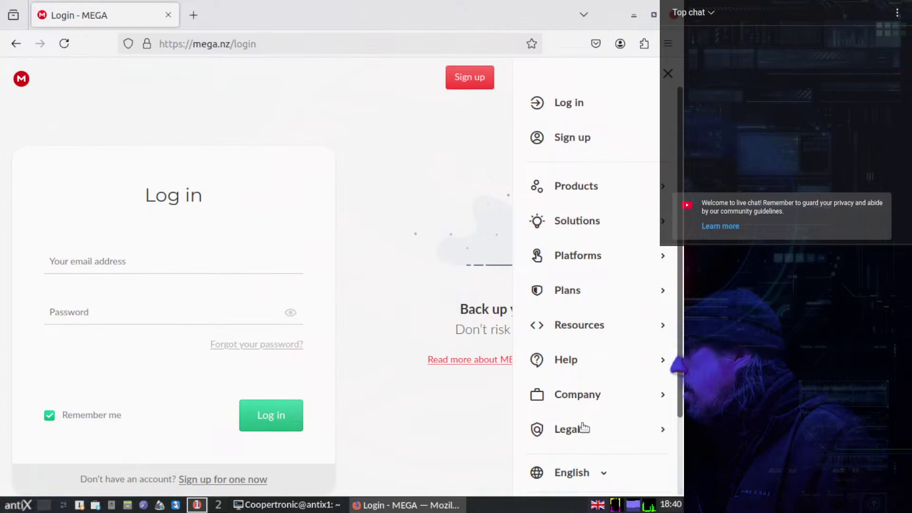
pyautogui.click(591, 327)
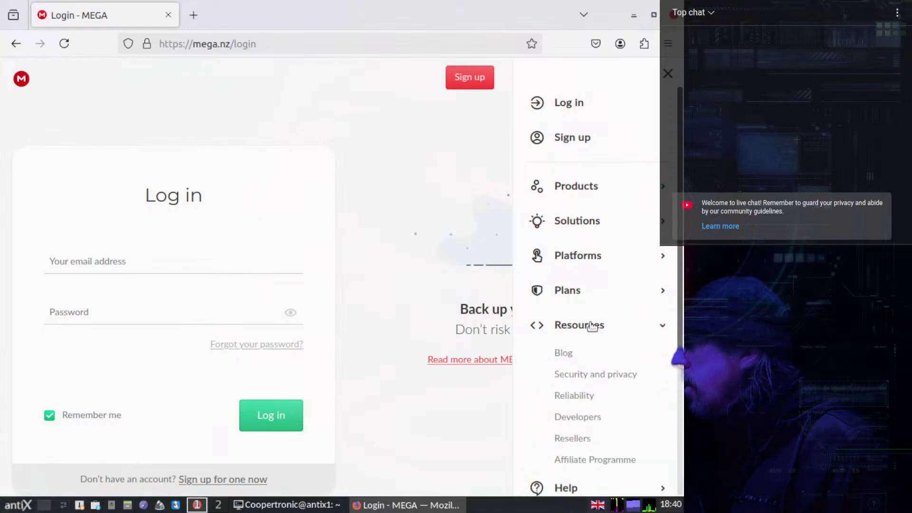
pyautogui.click(585, 256)
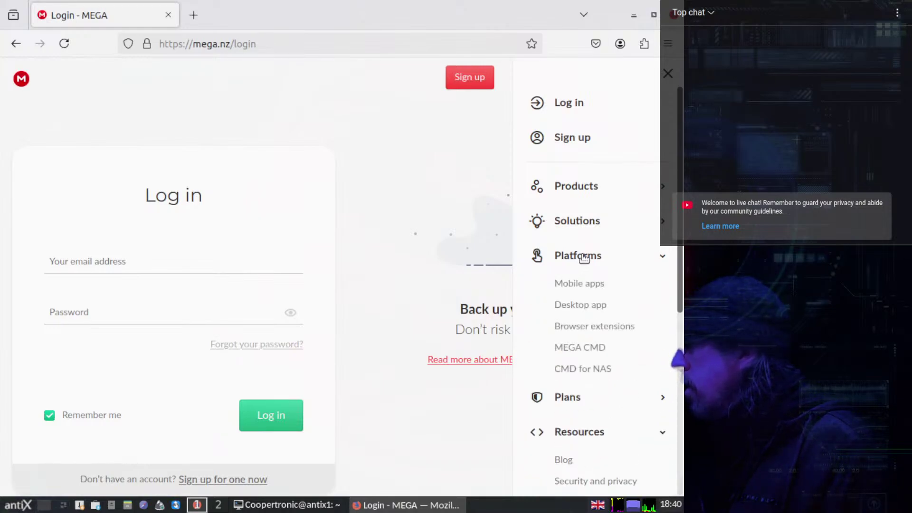
pyautogui.click(572, 306)
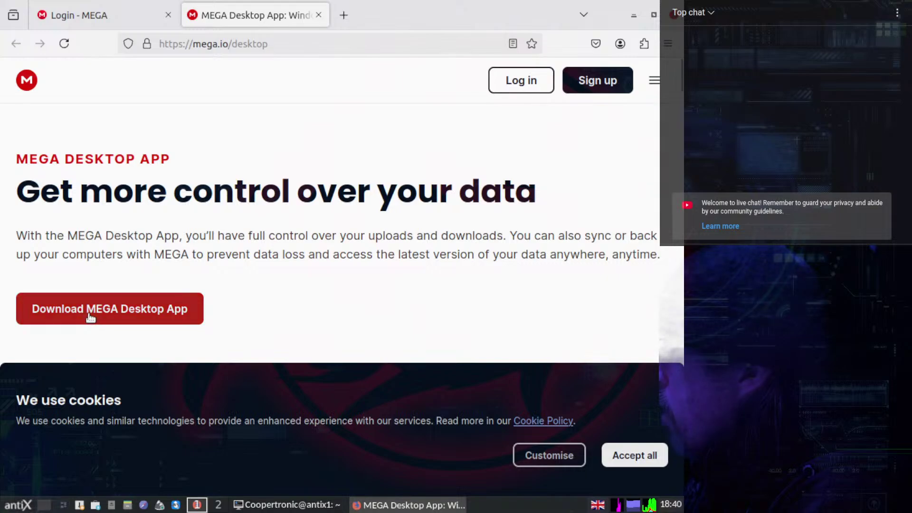
# Go to the MEGA Desktop App downloads and choose Debian as the Linux version.
pyautogui.click(84, 313)
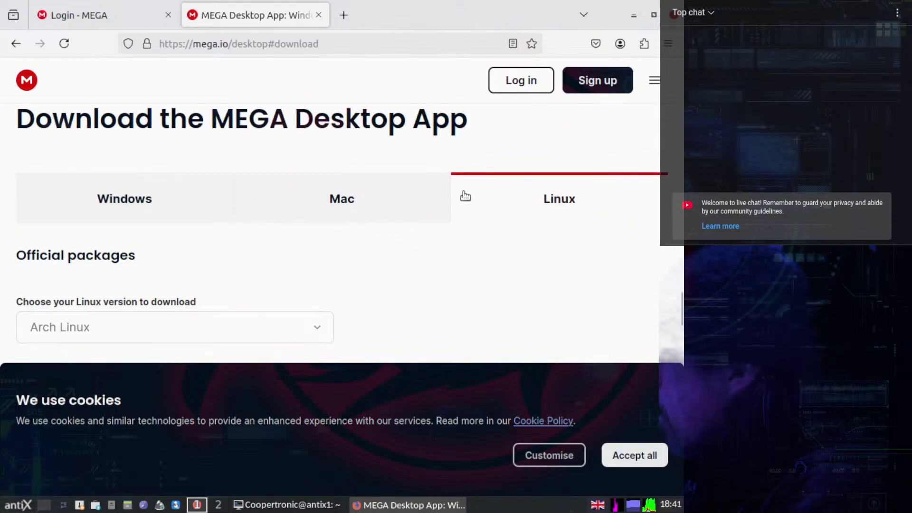
pyautogui.scroll(-4, 395, 194)
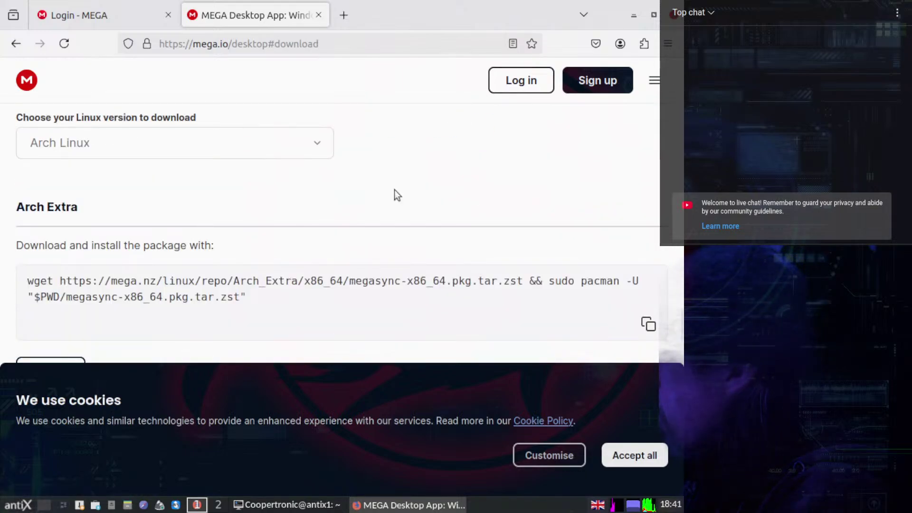
pyautogui.click(316, 146)
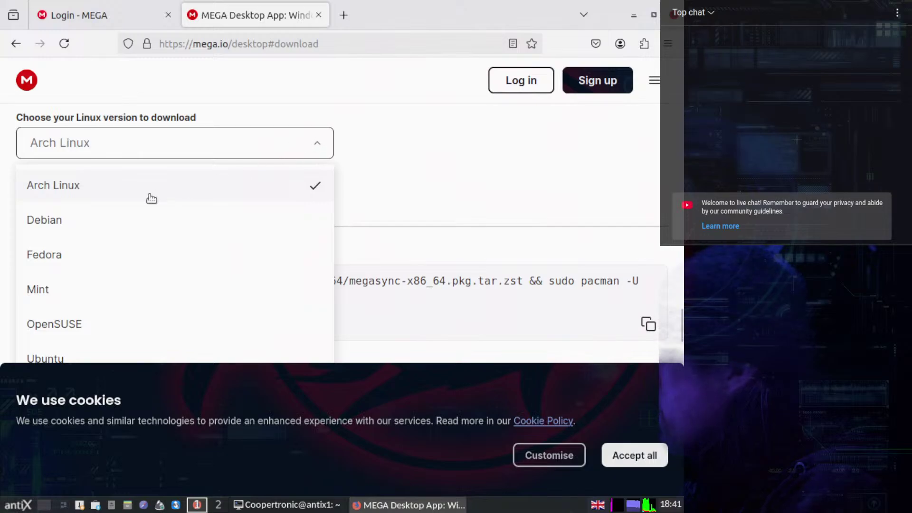
pyautogui.click(47, 223)
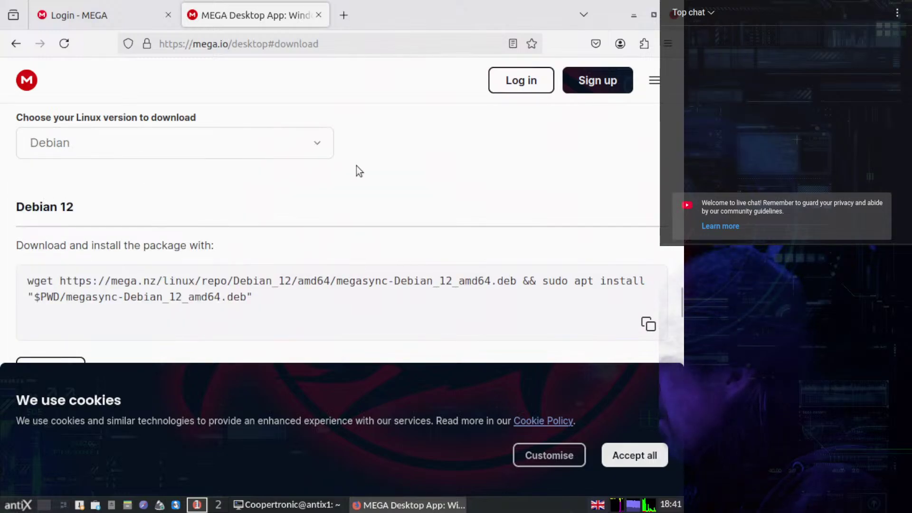
# Download the Debian 12 package of the MEGA Desktop App, megasync-Debian_12_amd64.deb.
pyautogui.scroll(-4, 433, 124)
pyautogui.scroll(4, 432, 123)
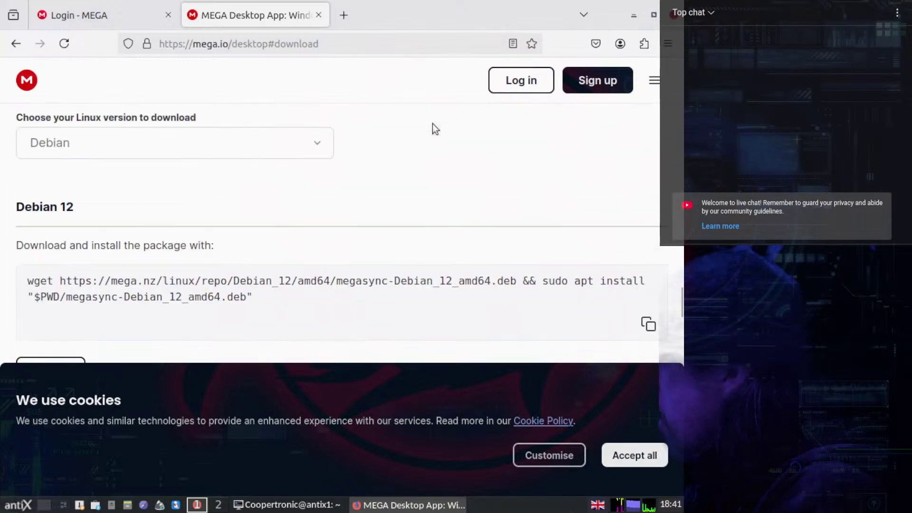
pyautogui.scroll(-4, 432, 123)
pyautogui.scroll(4, 432, 123)
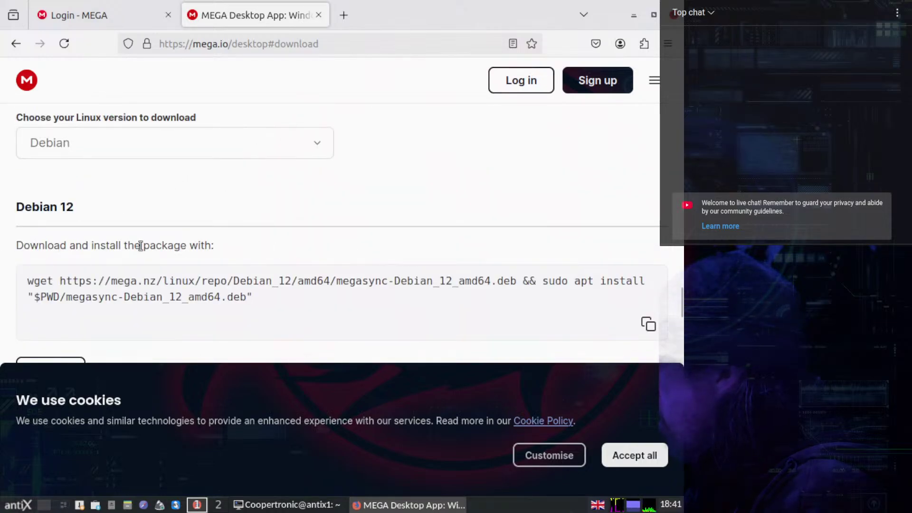
pyautogui.scroll(-2, 338, 187)
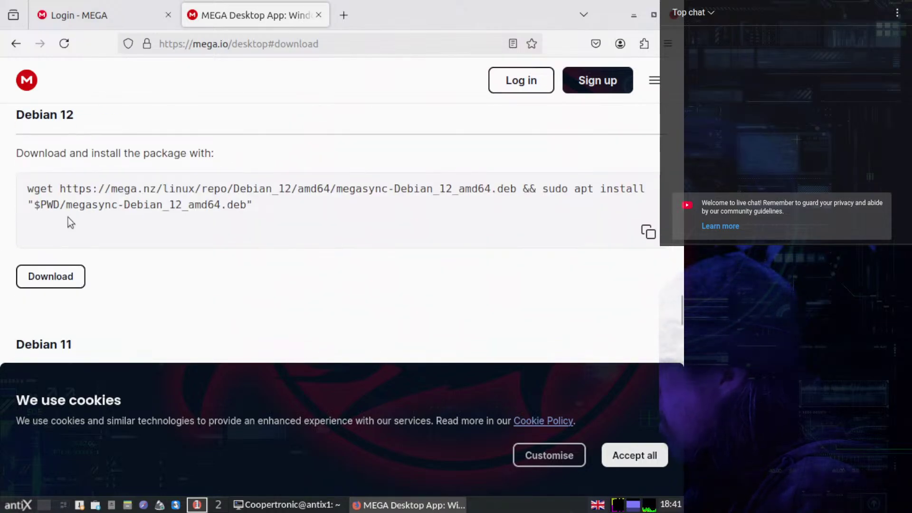
pyautogui.click(40, 284)
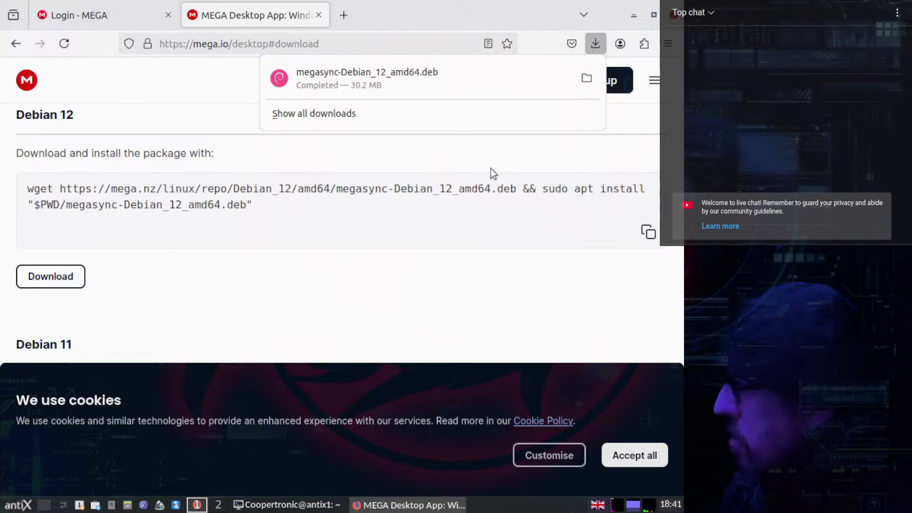
# Try to install the downloaded megasync-Debian_12_amd64.deb with Deb Installer, authenticating with the account password.
pyautogui.click(379, 74)
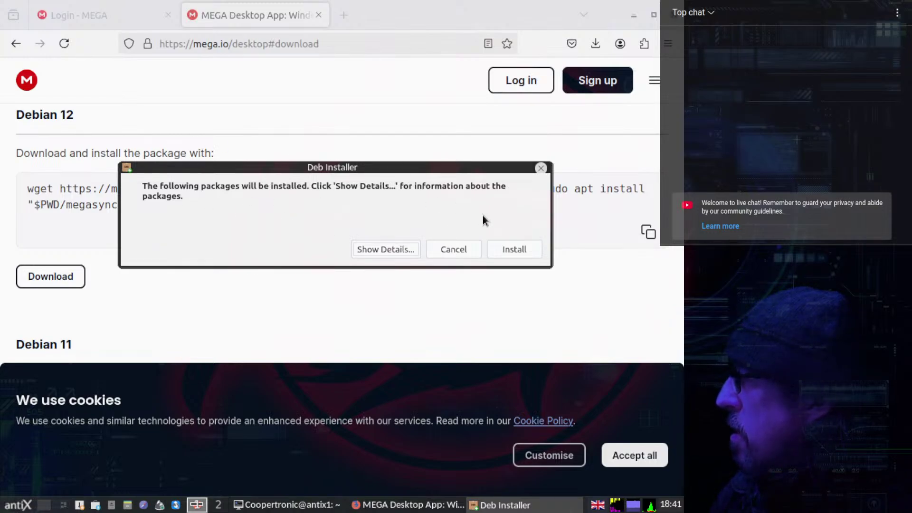
pyautogui.click(527, 254)
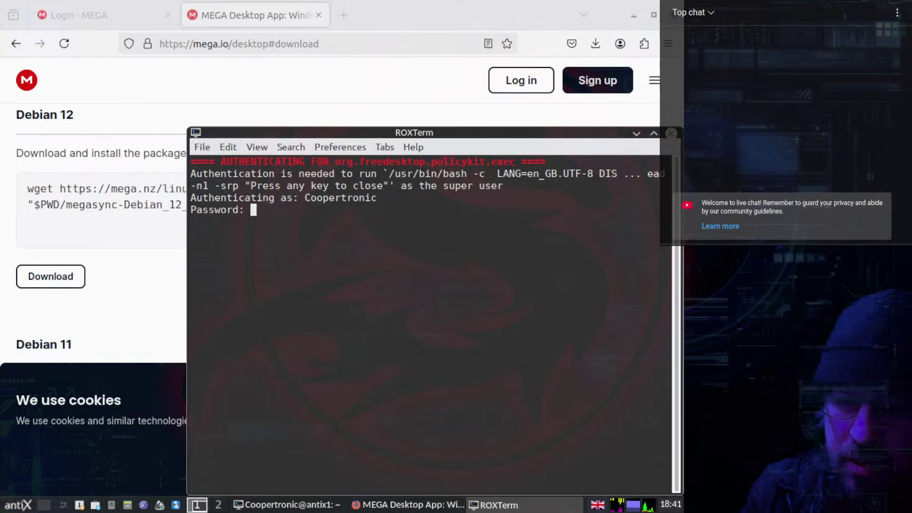
pyautogui.press('Return')
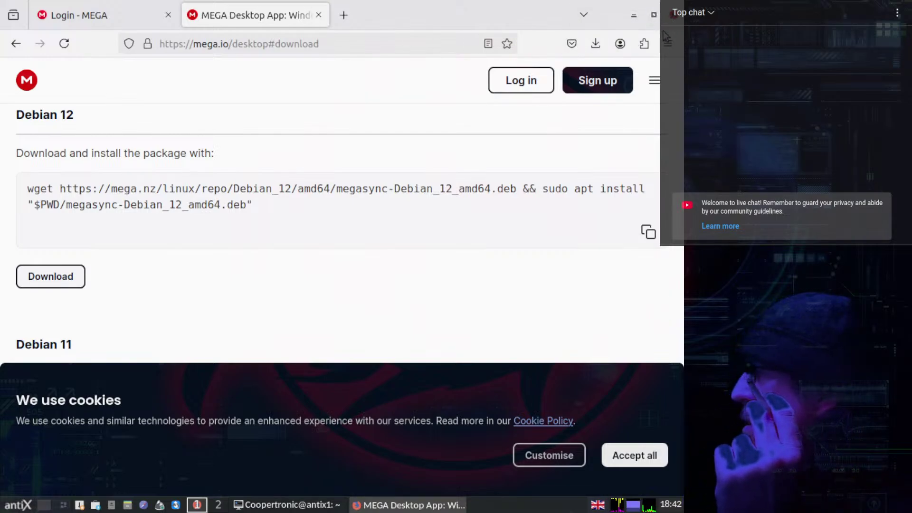
# Accept all cookies on the MEGA site and close the browser.
pyautogui.click(635, 455)
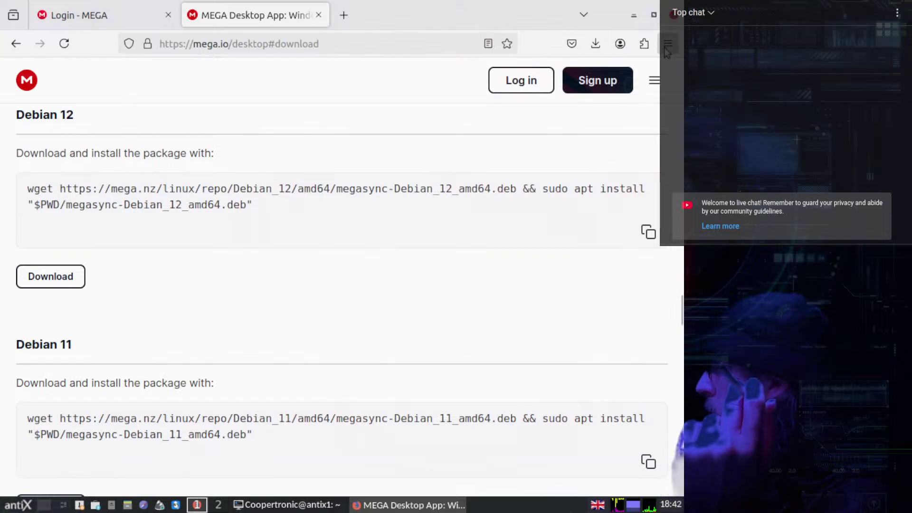
pyautogui.click(675, 16)
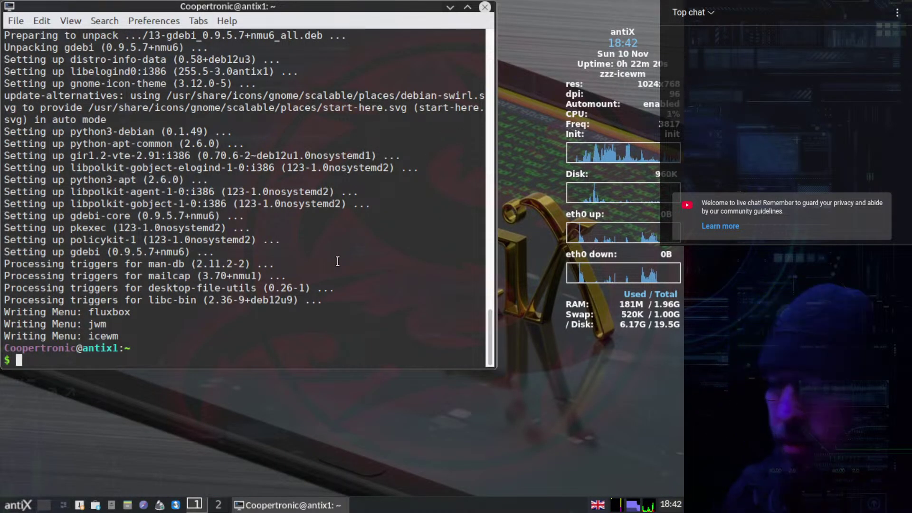
pyautogui.press('Up')
pyautogui.press('BackSpace')
pyautogui.press('BackSpace')
pyautogui.press('BackSpace')
pyautogui.press('BackSpace')
pyautogui.press('BackSpace')
pyautogui.write('megasync')
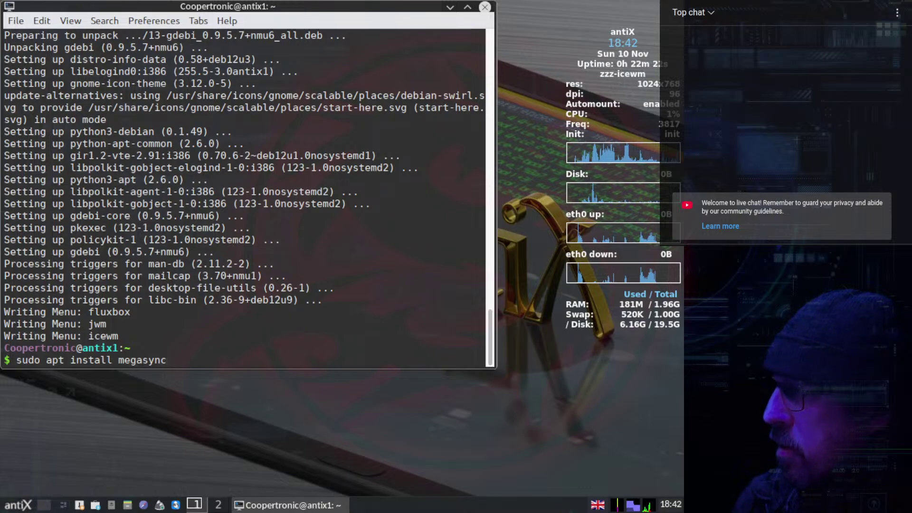
# Refresh the package lists in the terminal with sudo apt update.
pyautogui.press('Up')
pyautogui.press('Up')
pyautogui.press('Return')
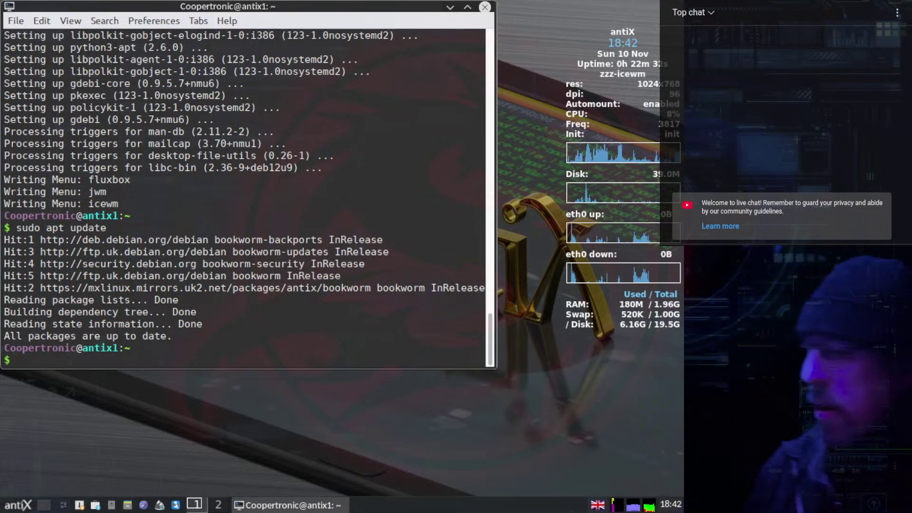
# Try to install MEGAsync from the repositories with sudo apt install megasync.
pyautogui.write('sudo apt install megasync')
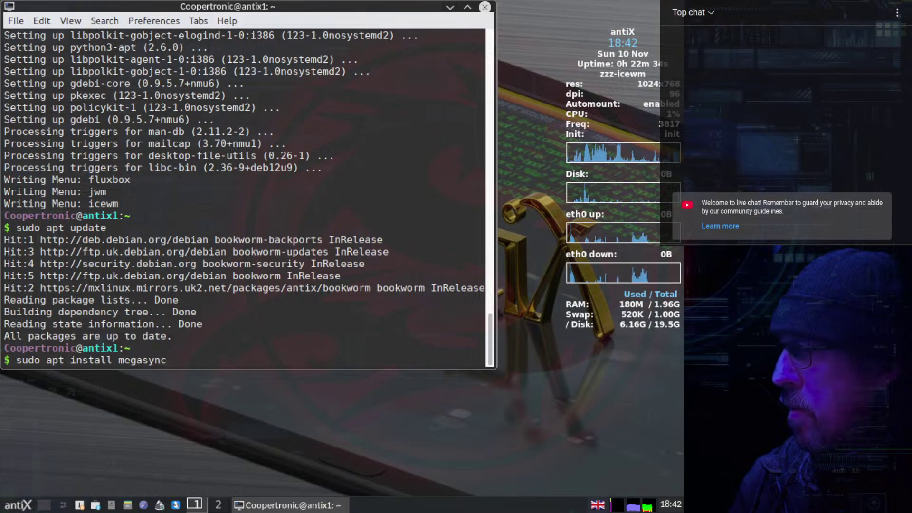
pyautogui.press('Return')
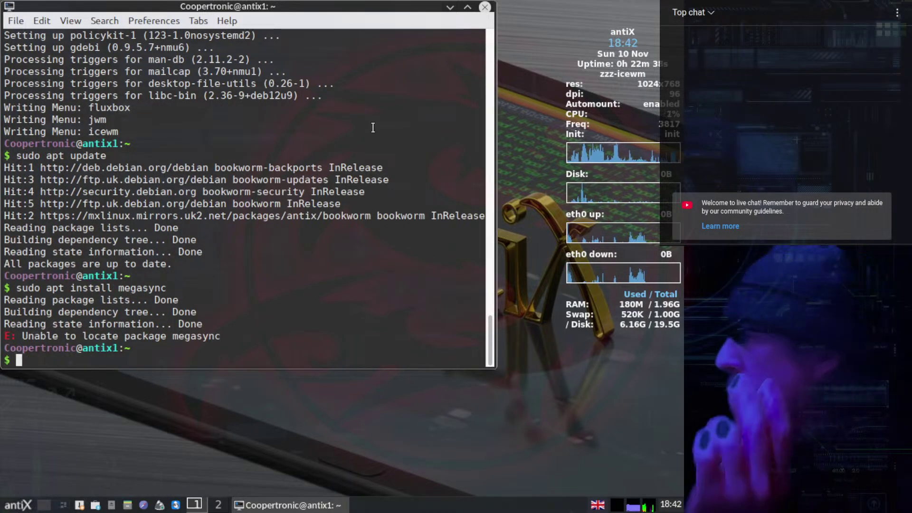
# Look for MEGAsync among the installed applications by browsing the application categories and filtering App Select by "meg", and close App Select.
pyautogui.click(18, 506)
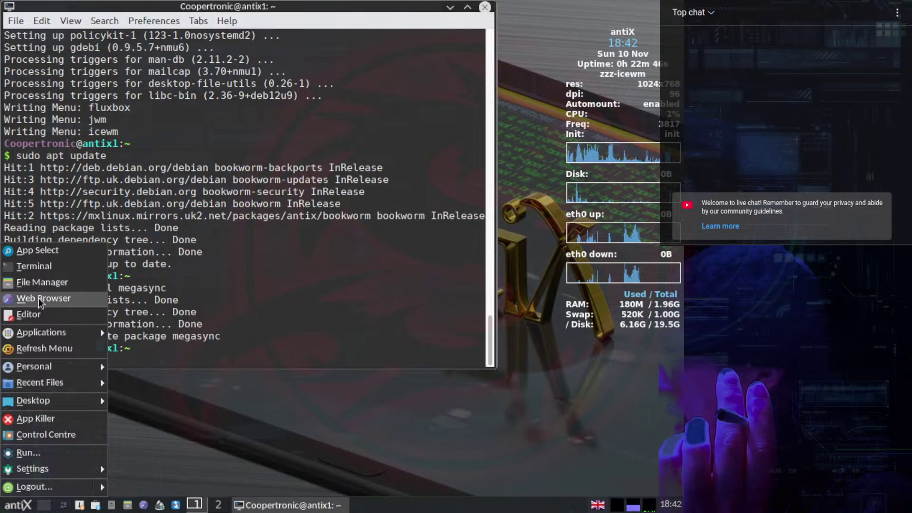
pyautogui.moveTo(48, 332)
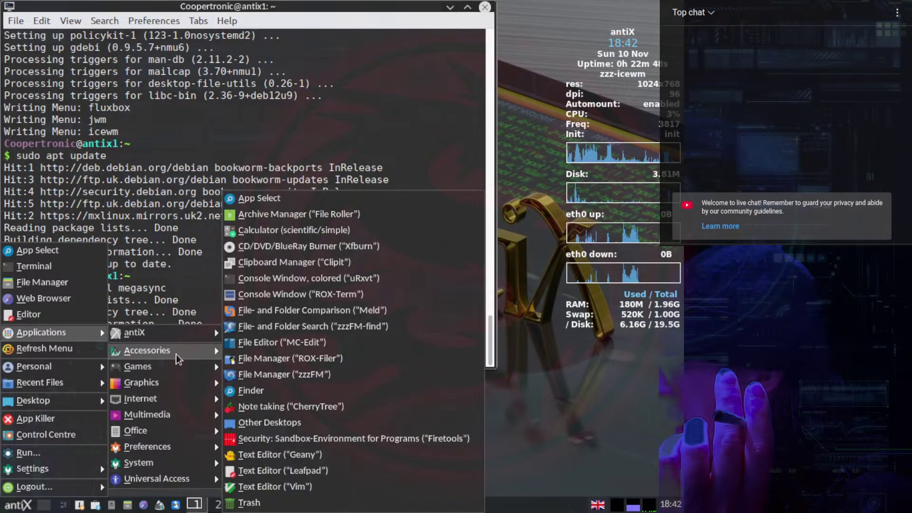
pyautogui.moveTo(164, 470)
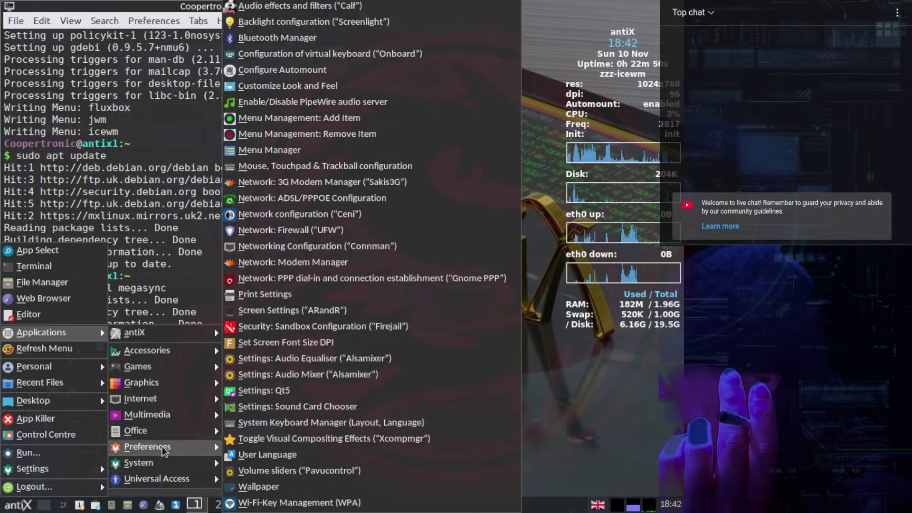
pyautogui.moveTo(160, 421)
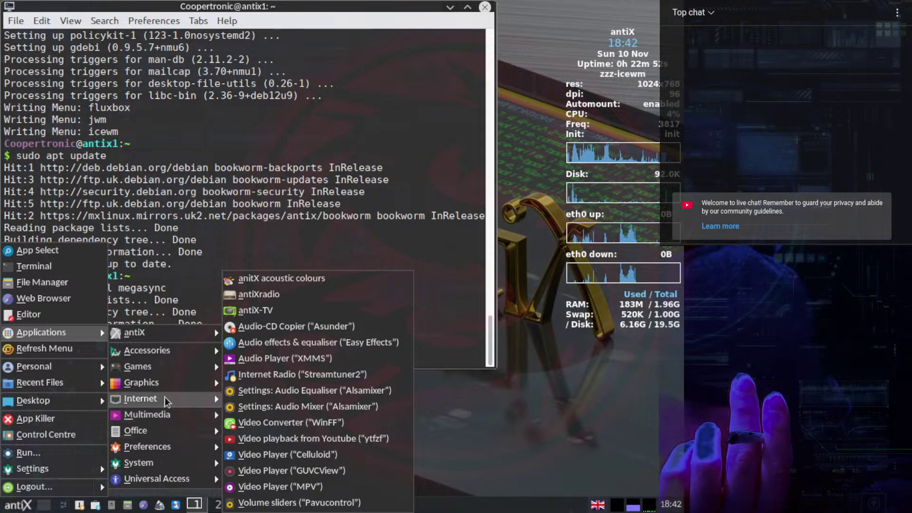
pyautogui.moveTo(166, 401)
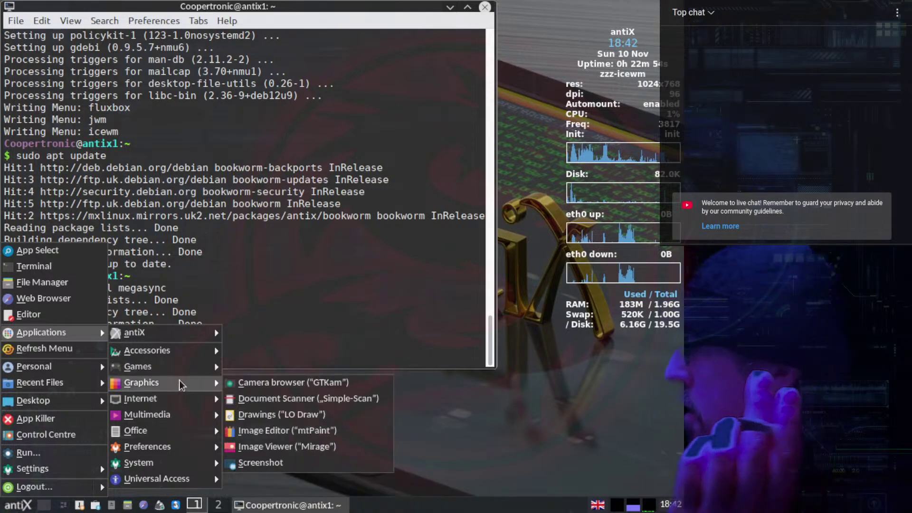
pyautogui.moveTo(158, 372)
pyautogui.moveTo(149, 352)
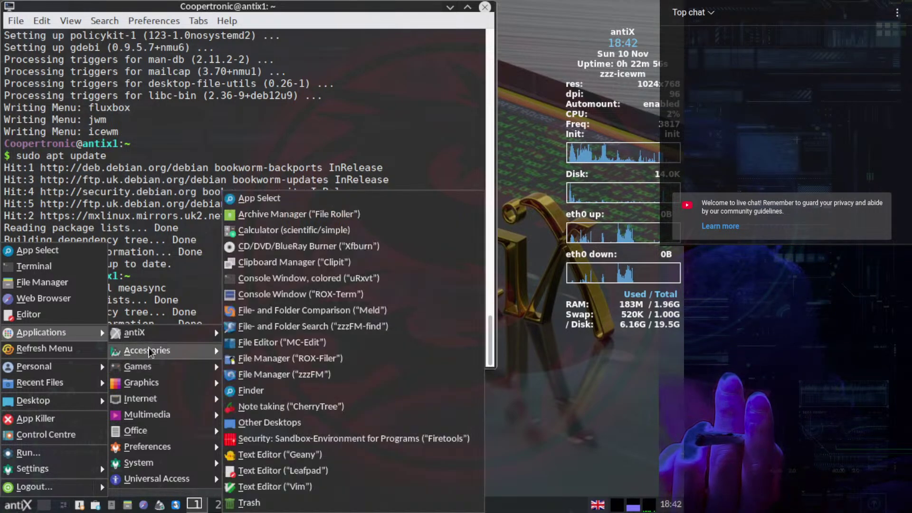
pyautogui.click(15, 249)
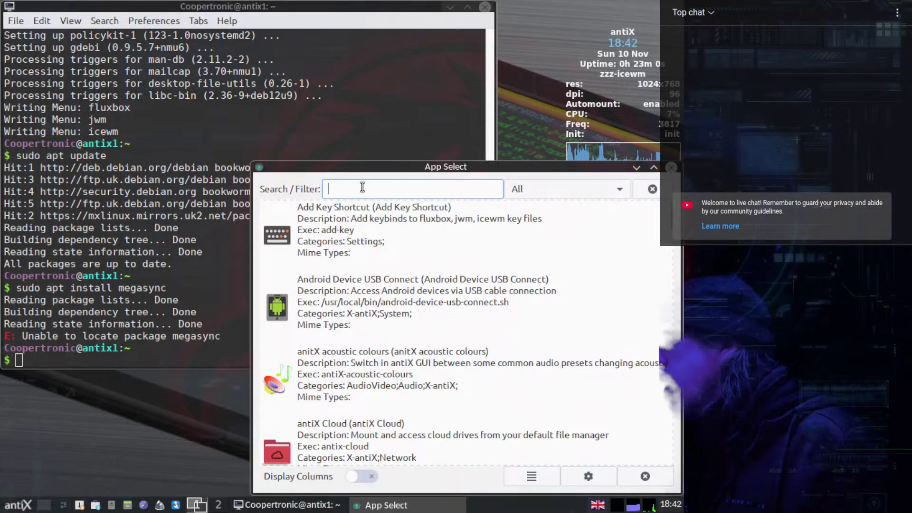
pyautogui.write('mega')
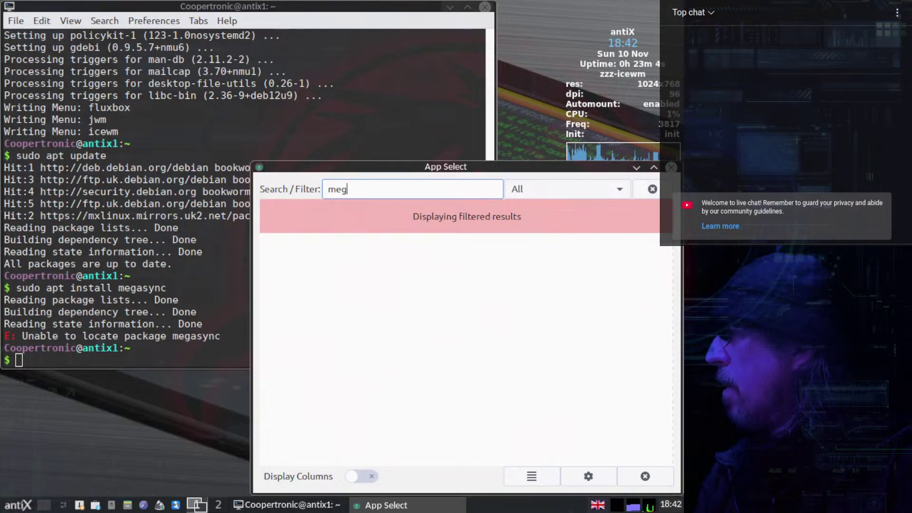
pyautogui.press('BackSpace')
pyautogui.press('BackSpace')
pyautogui.press('BackSpace')
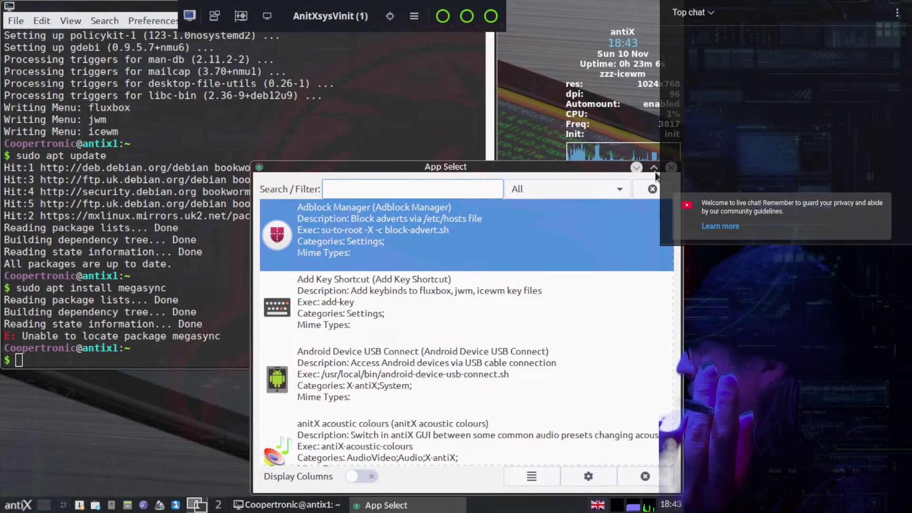
pyautogui.click(672, 167)
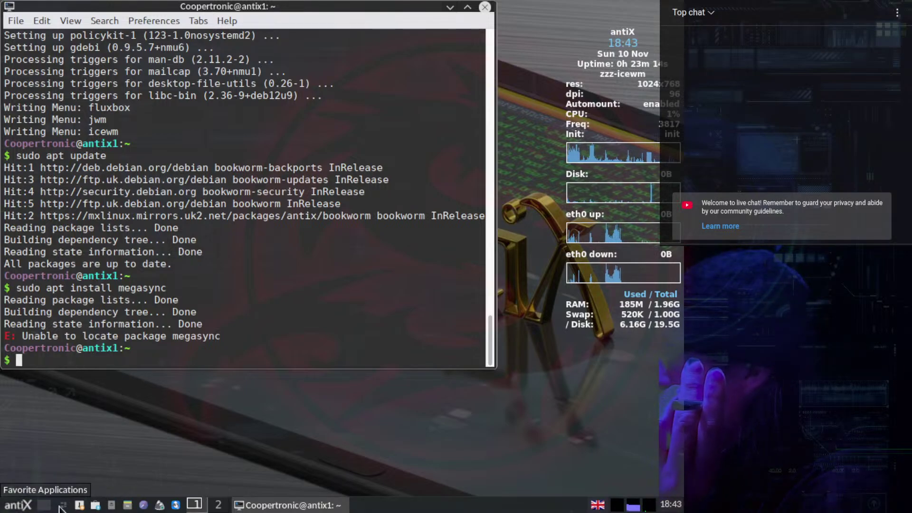
# Try opening megasync-Debian_12_amd64.deb from the Downloads folder with GDebi Package Installer, and close the installer and file manager.
pyautogui.click(128, 505)
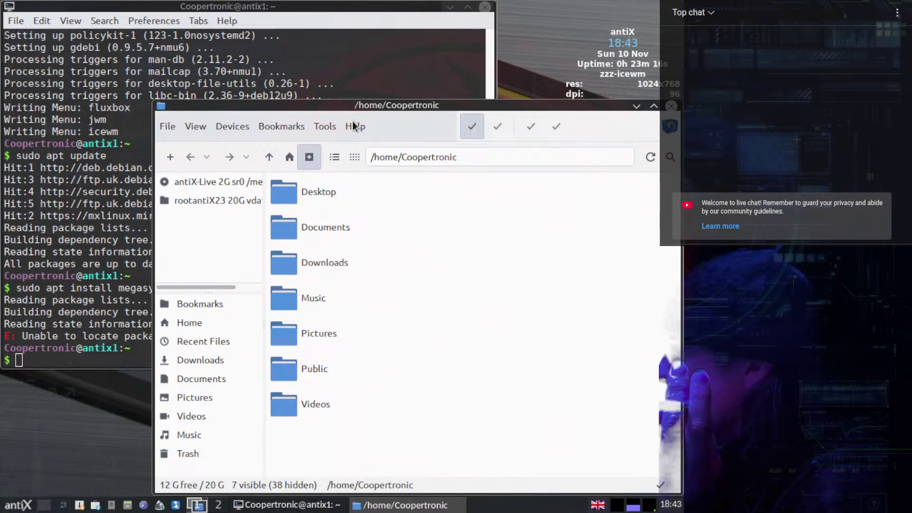
pyautogui.moveTo(363, 104); pyautogui.dragTo(265, 37)
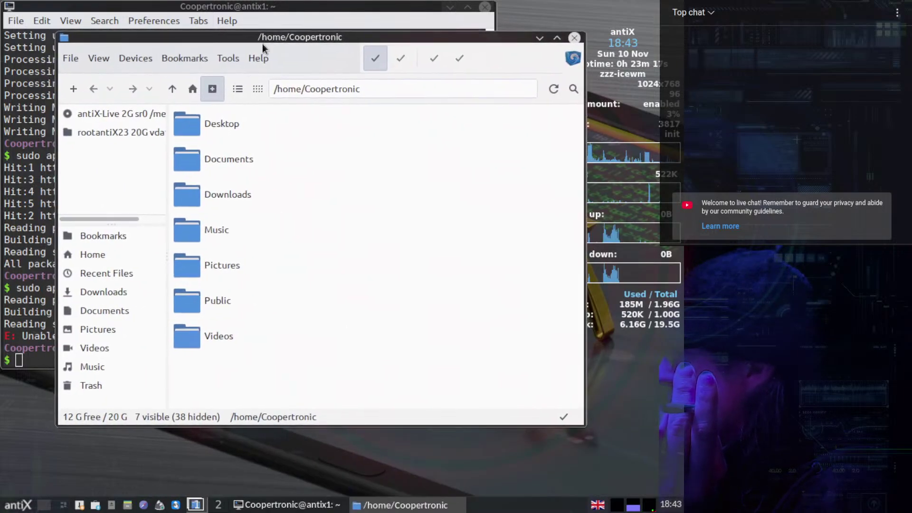
pyautogui.doubleClick(215, 194)
pyautogui.click(238, 120)
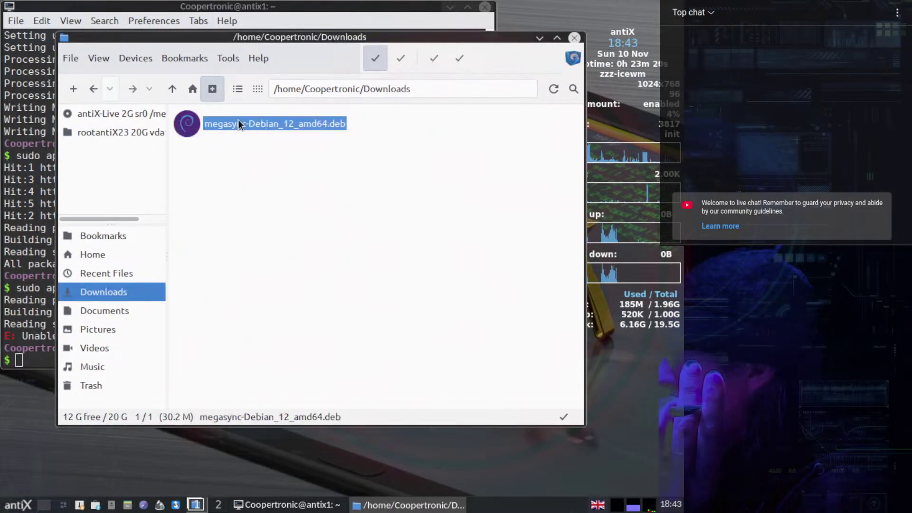
pyautogui.rightClick(237, 119)
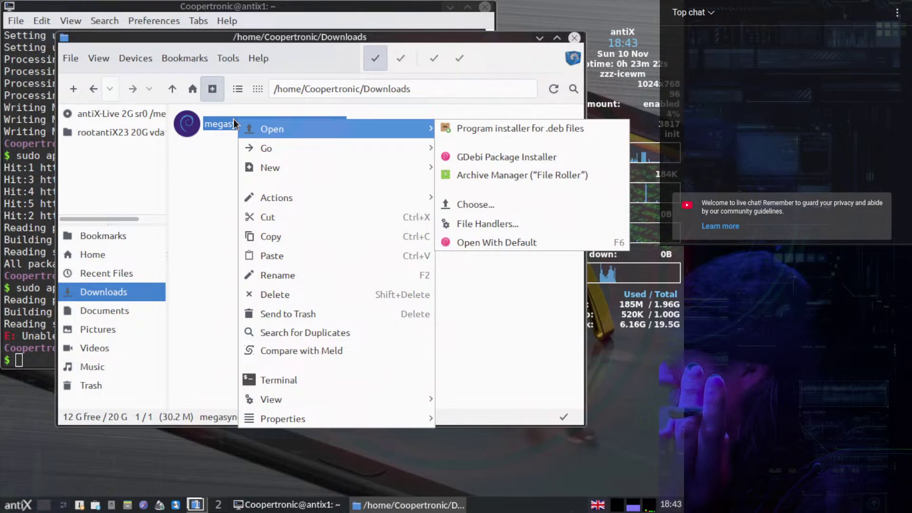
pyautogui.click(489, 157)
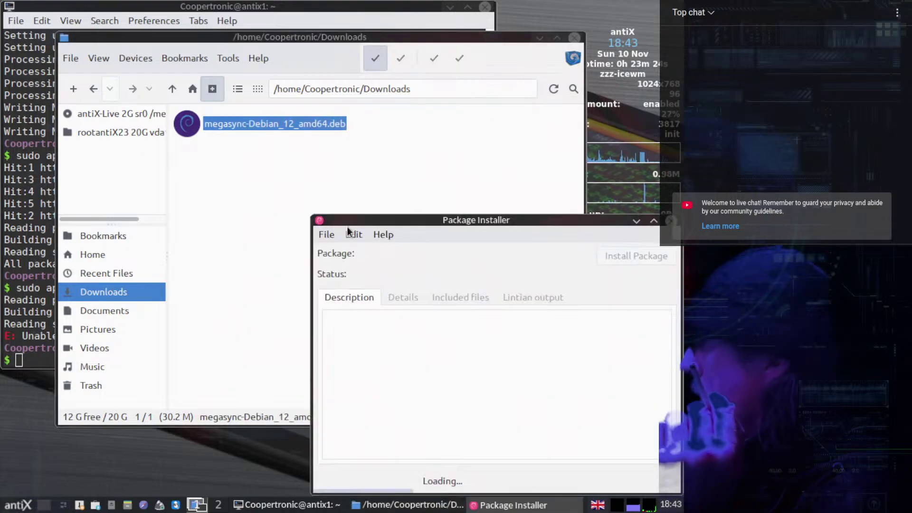
pyautogui.moveTo(423, 218); pyautogui.dragTo(250, 104)
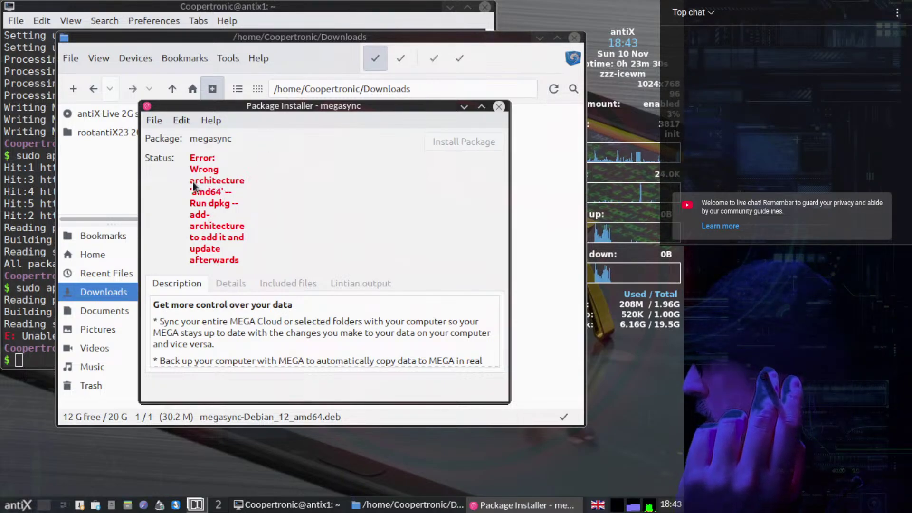
pyautogui.click(499, 106)
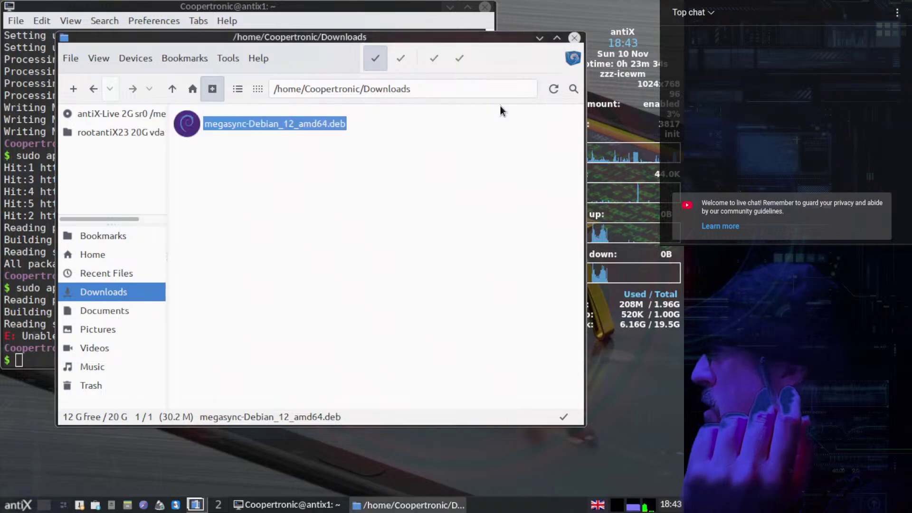
pyautogui.click(574, 38)
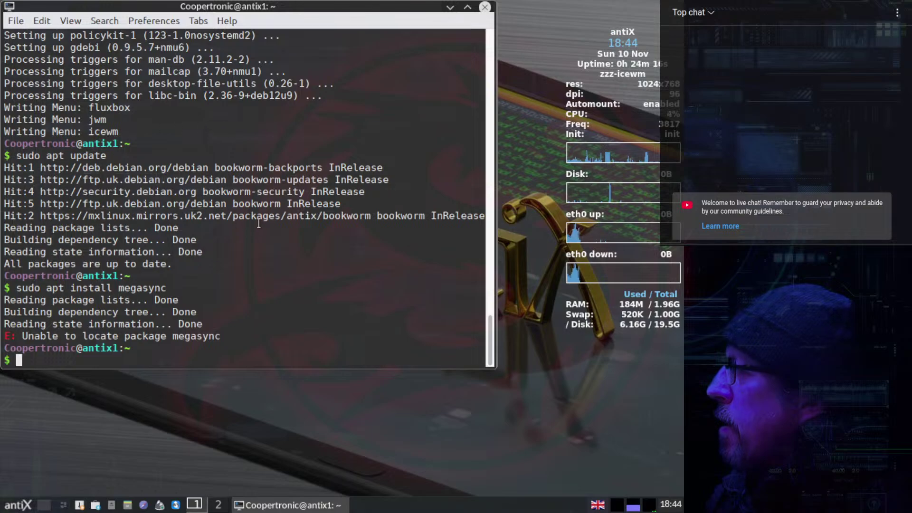
# Close the terminal and shut down the antiX virtual machine.
pyautogui.click(485, 7)
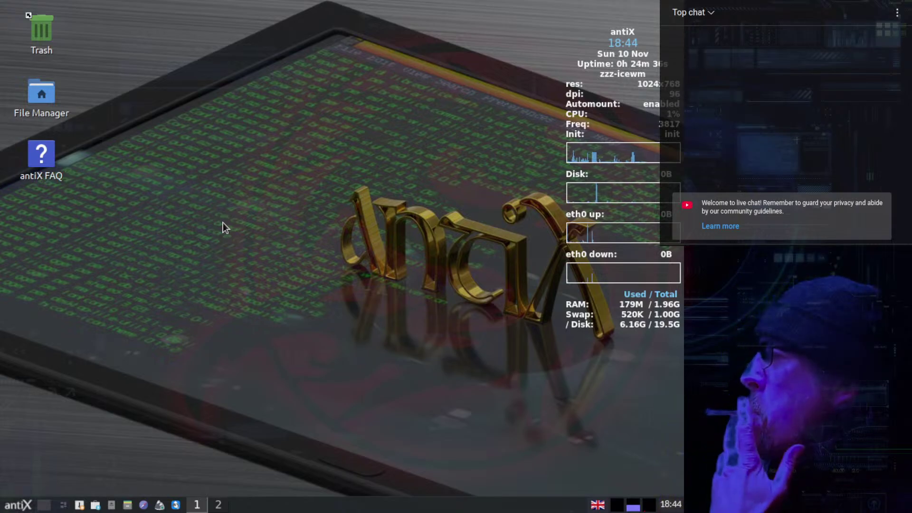
pyautogui.moveTo(342, 3)
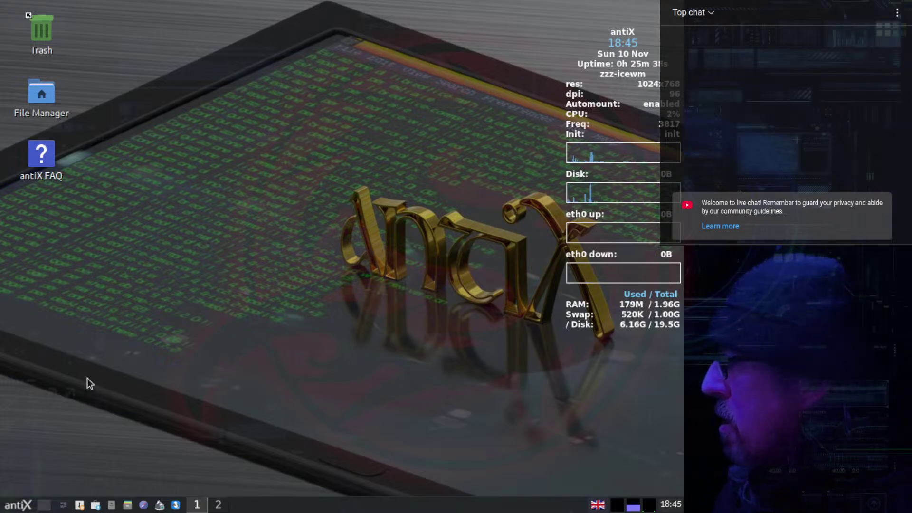
pyautogui.click(17, 507)
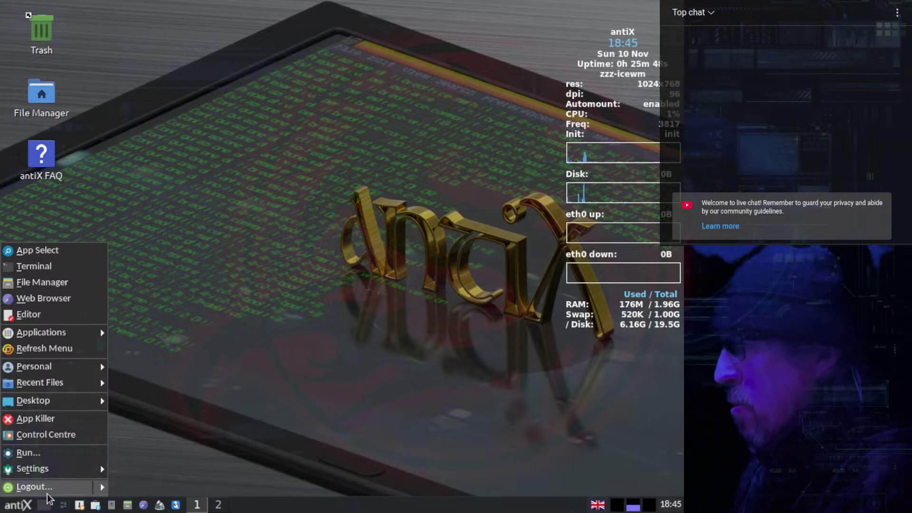
pyautogui.moveTo(71, 474)
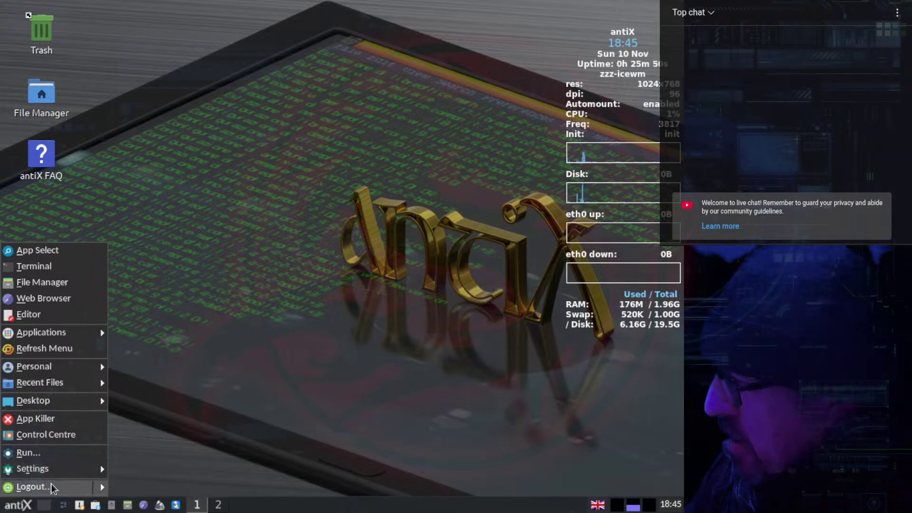
pyautogui.click(40, 489)
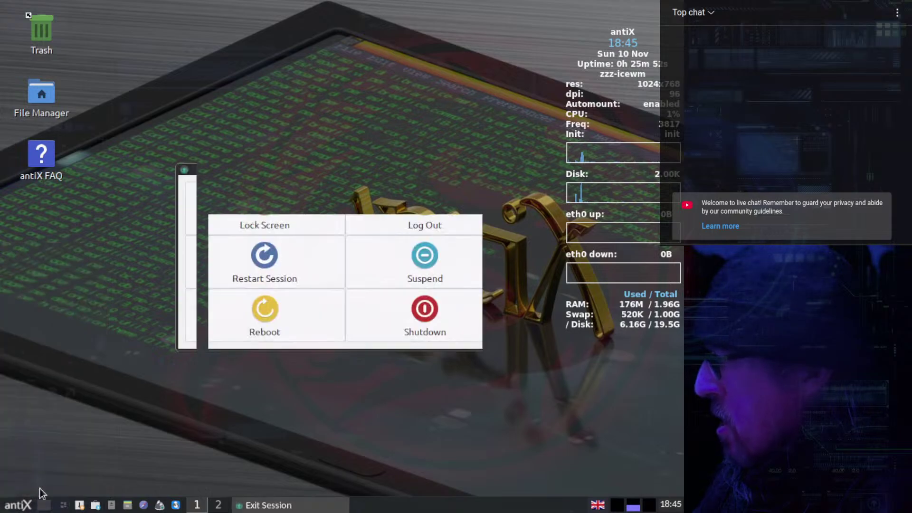
pyautogui.click(432, 312)
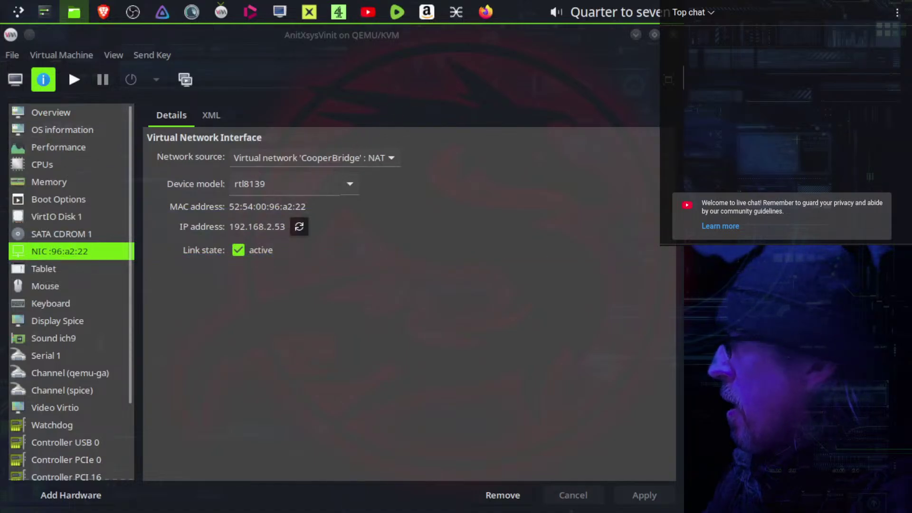
# In Virtual Machine Manager, begin creating a new QEMU/KVM virtual machine from local install media, leaving the architecture options unchanged.
pyautogui.hotkey('alt', 'Tab')
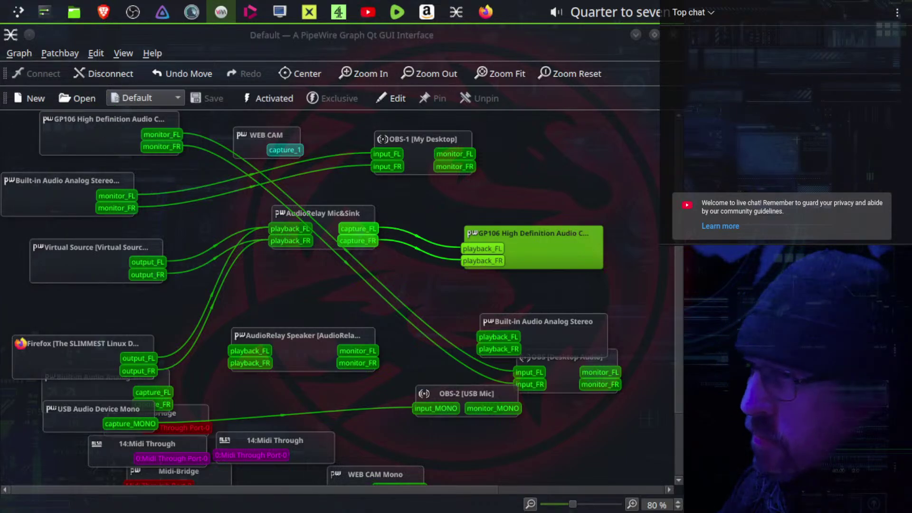
pyautogui.moveTo(779, 116); pyautogui.dragTo(264, 66)
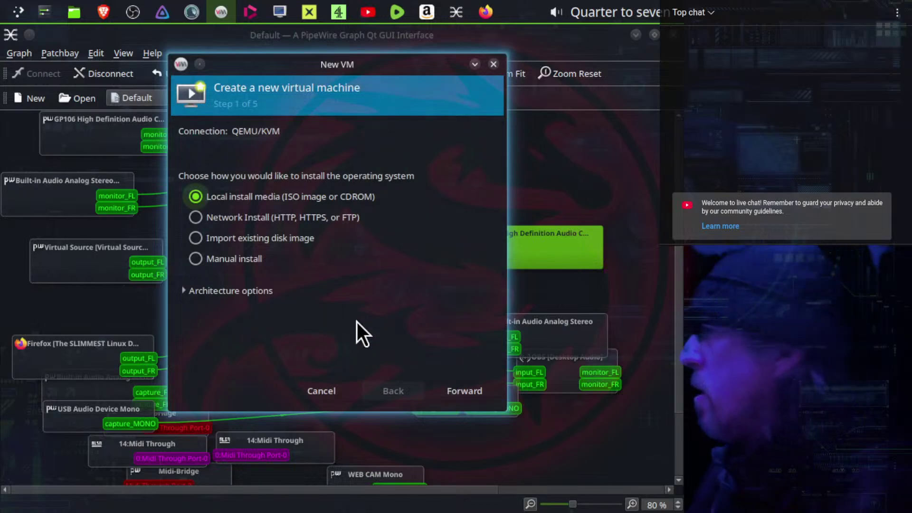
pyautogui.click(236, 291)
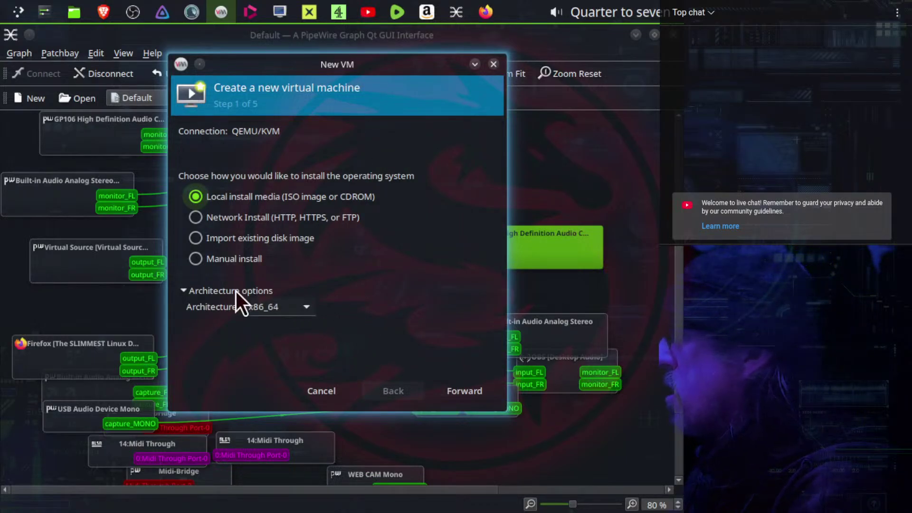
pyautogui.click(235, 290)
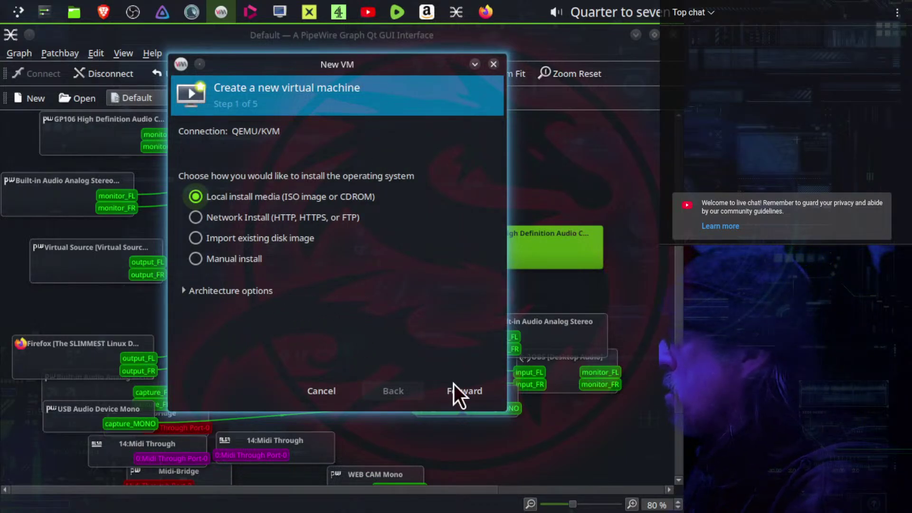
pyautogui.click(482, 390)
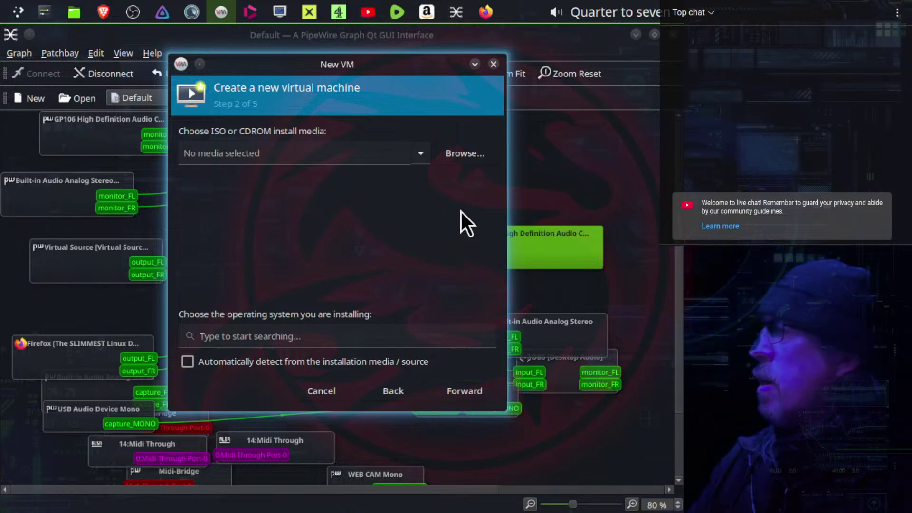
# Choose antiX-23.2-runit_x64-full.iso from the AntiX folder as the install media.
pyautogui.click(460, 153)
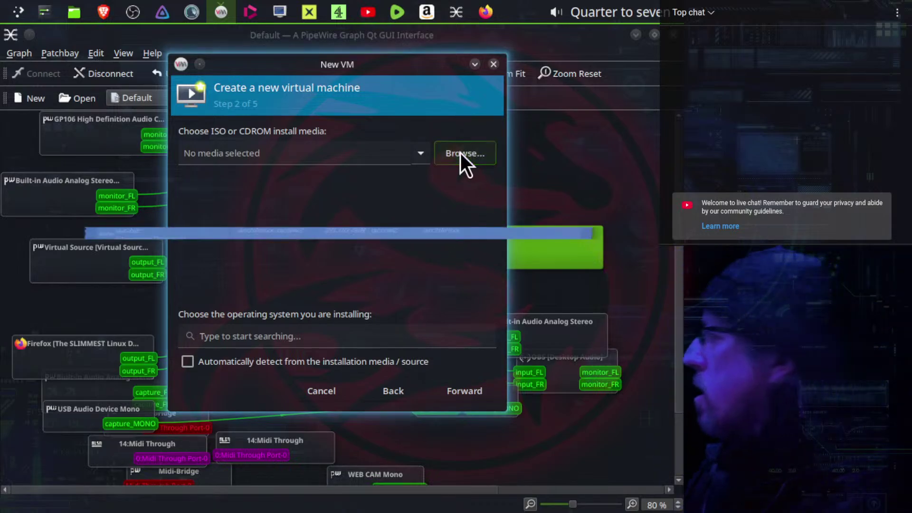
pyautogui.click(391, 390)
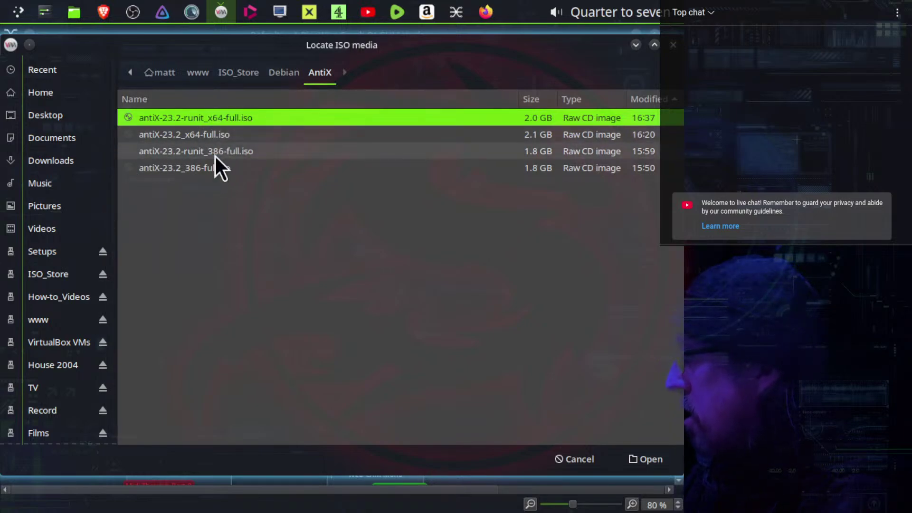
pyautogui.doubleClick(215, 117)
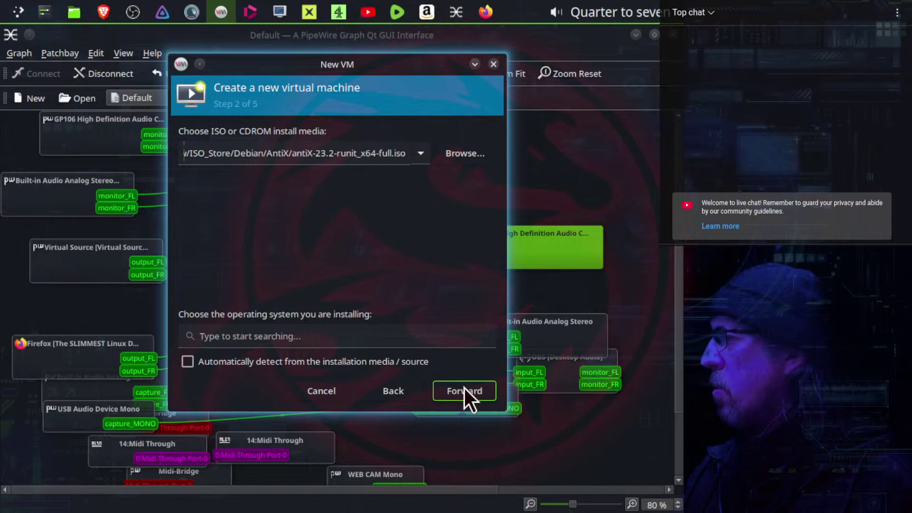
# Set the operating system to Debian 12 and accept the default 2048 MiB memory, 2 CPUs and 20 GiB disk image.
pyautogui.click(303, 331)
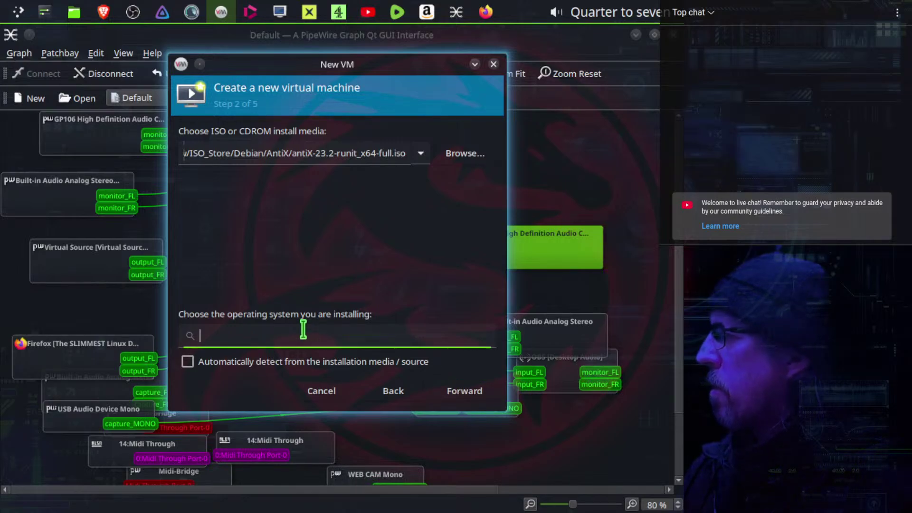
pyautogui.write('de')
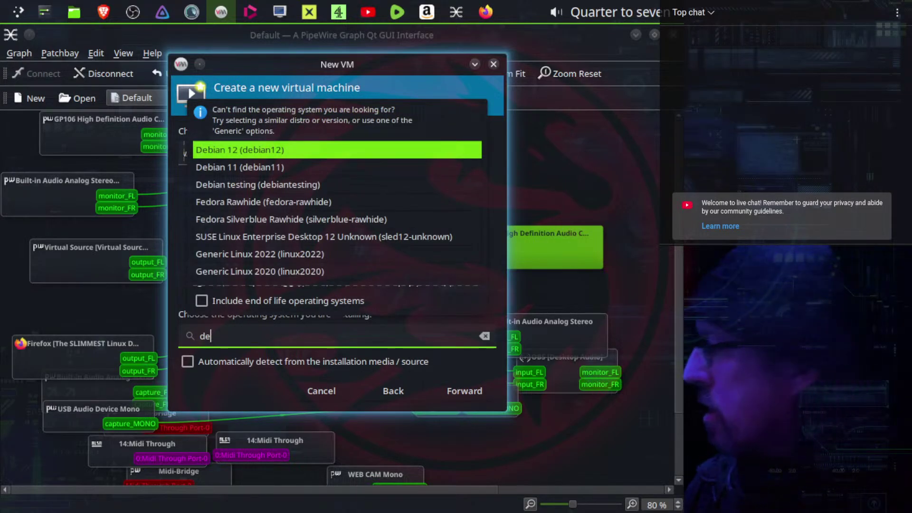
pyautogui.click(250, 153)
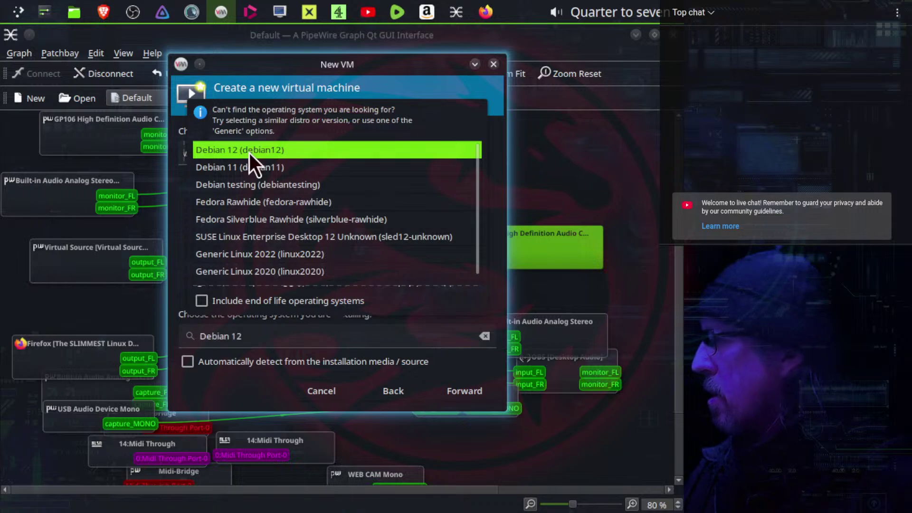
pyautogui.click(454, 391)
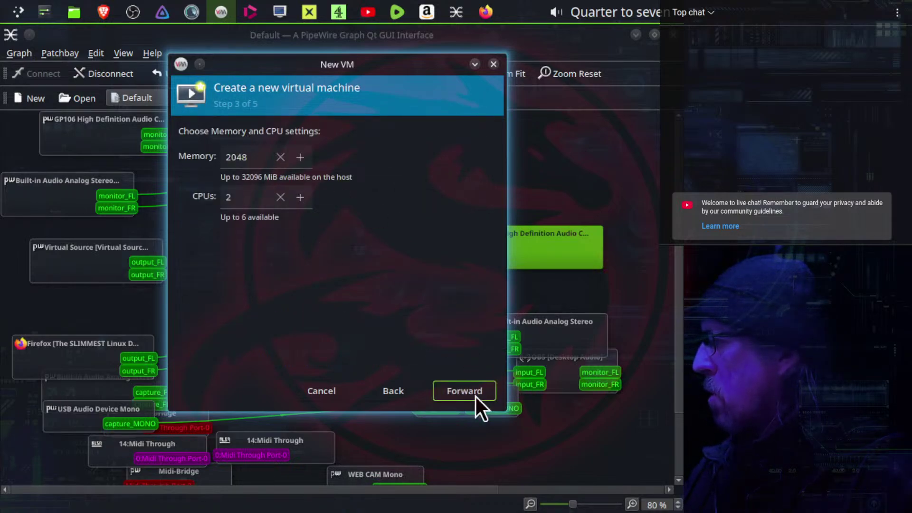
pyautogui.click(464, 391)
pyautogui.click(470, 392)
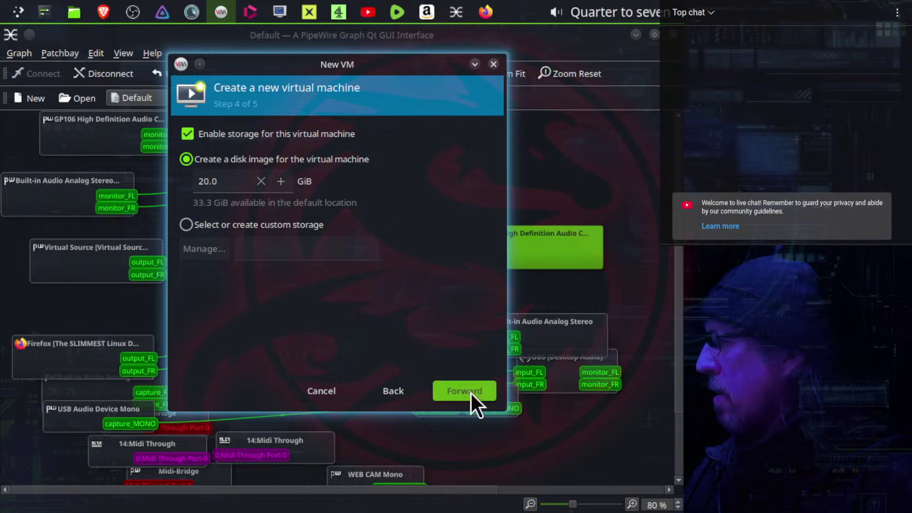
pyautogui.click(299, 159)
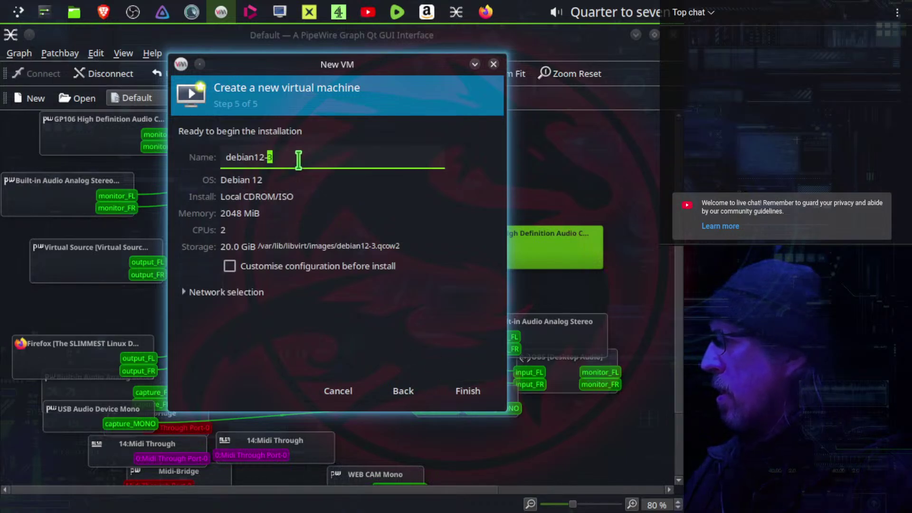
pyautogui.hotkey('ctrl', 'a')
pyautogui.write('A')
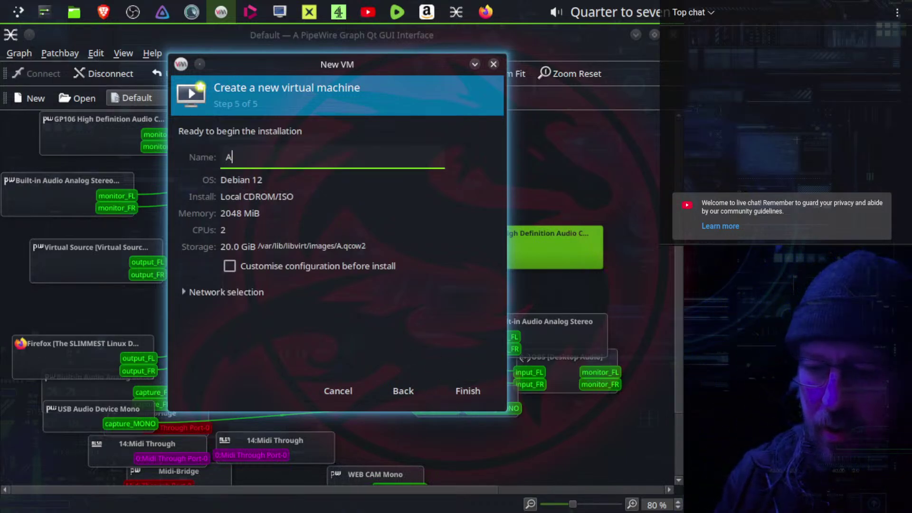
pyautogui.write('nti')
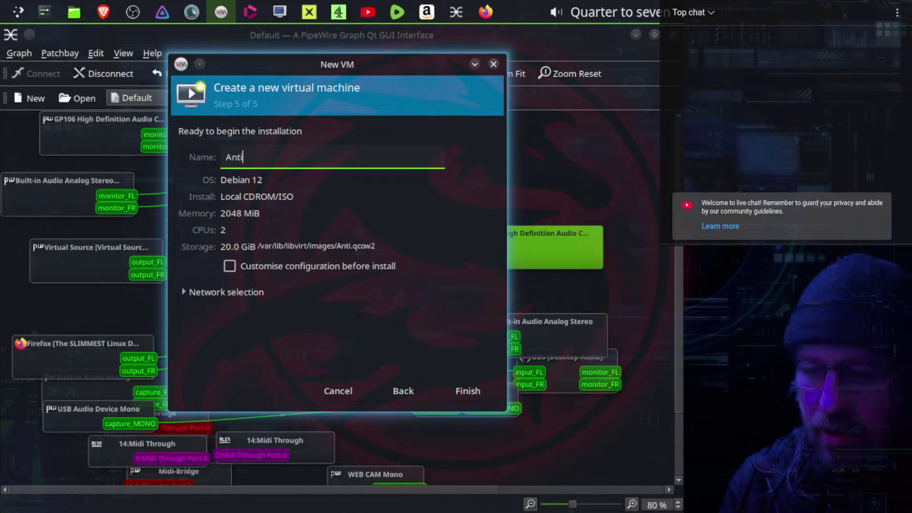
pyautogui.write('X')
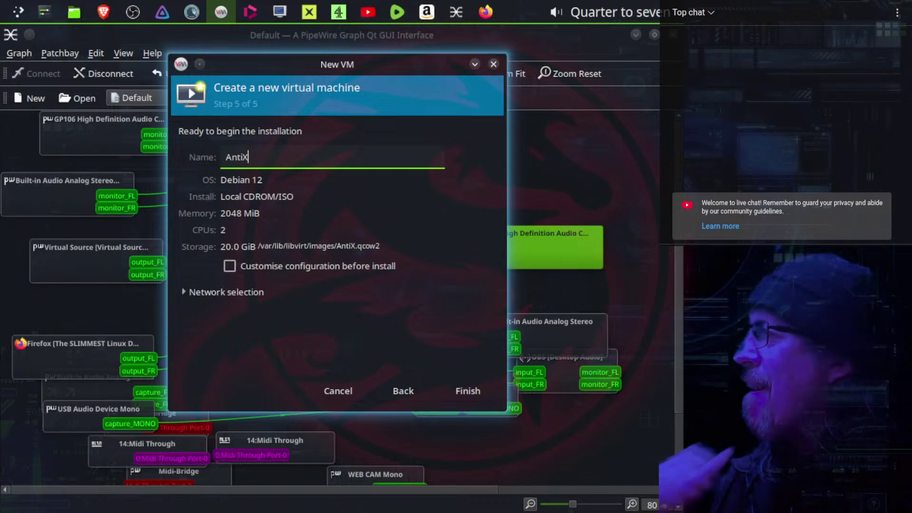
# Go back through the wizard to check the selected install media, and return to the final page.
pyautogui.moveTo(346, 65); pyautogui.dragTo(429, 71)
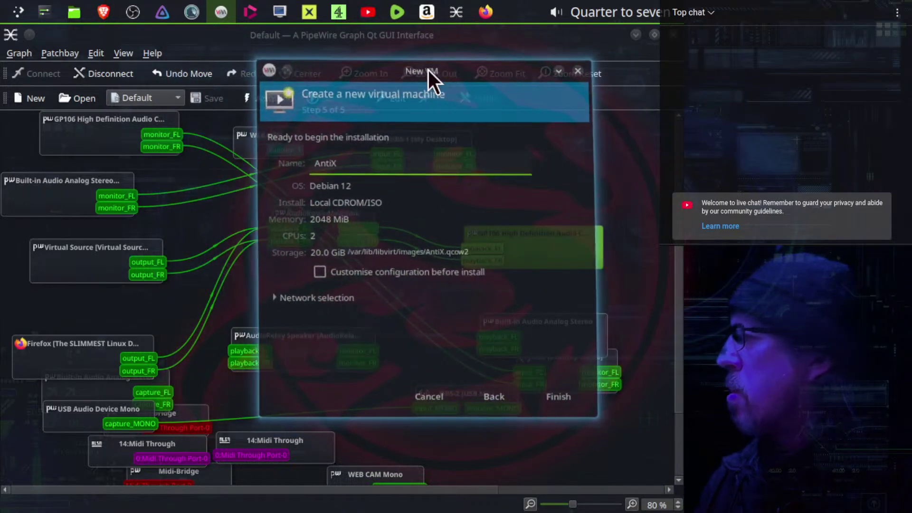
pyautogui.click(485, 394)
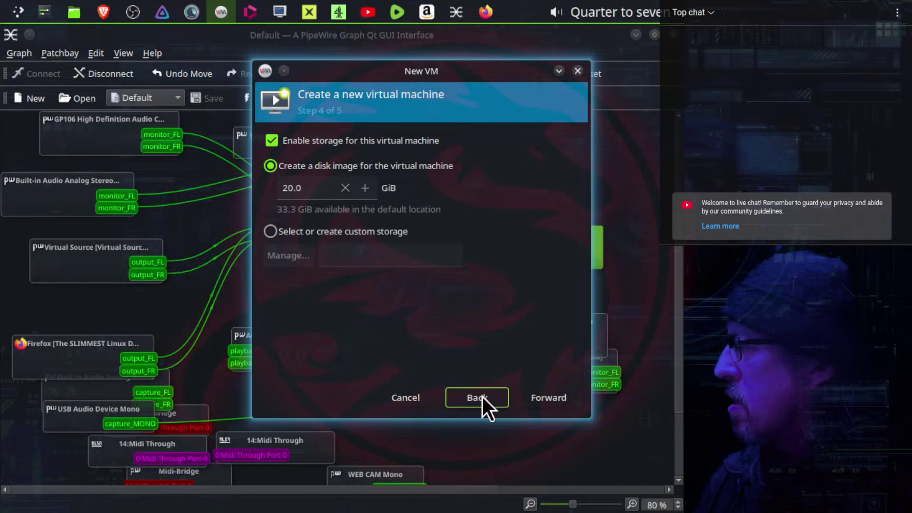
pyautogui.click(482, 397)
pyautogui.click(482, 397)
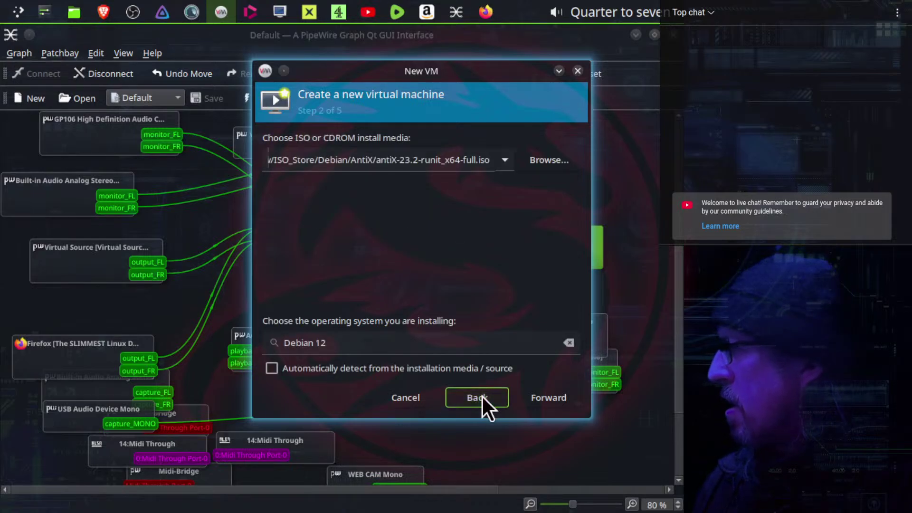
pyautogui.click(556, 402)
pyautogui.click(562, 399)
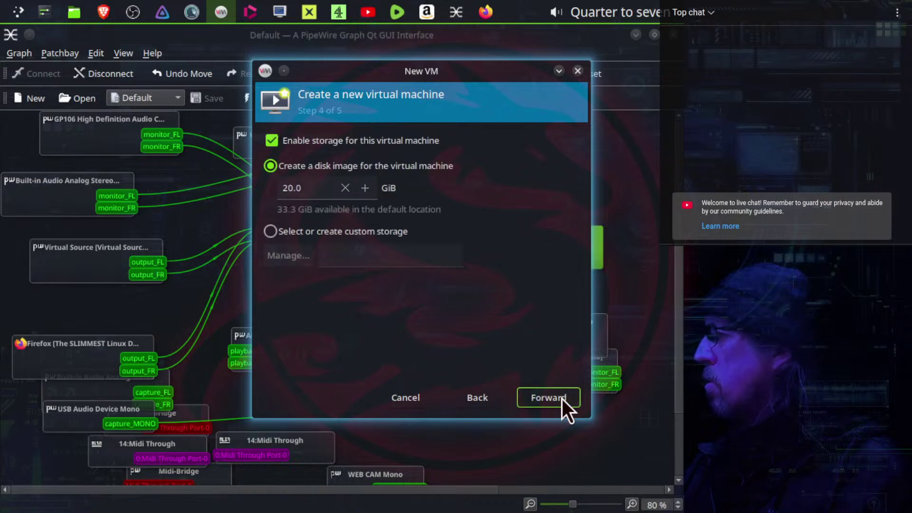
pyautogui.click(563, 399)
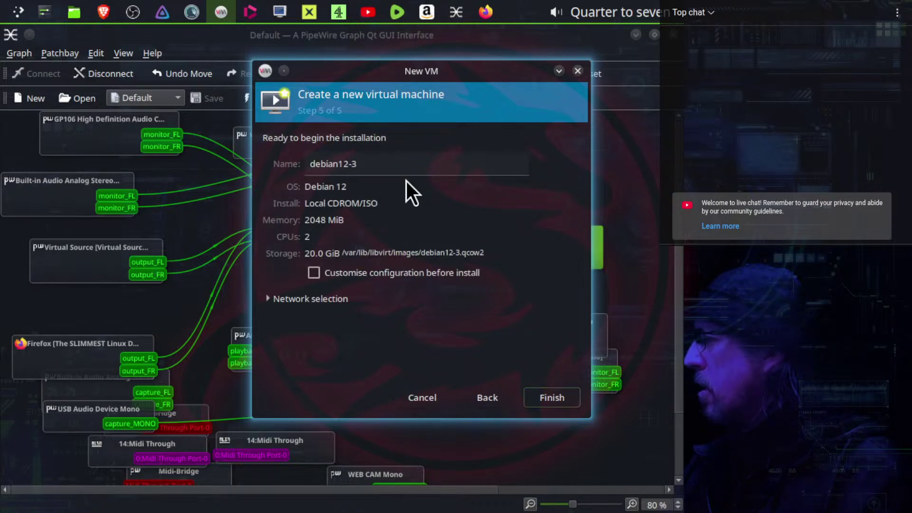
# Name the new virtual machine Antixrunit64.
pyautogui.click(407, 163)
pyautogui.hotkey('ctrl', 'a')
pyautogui.write('Ant')
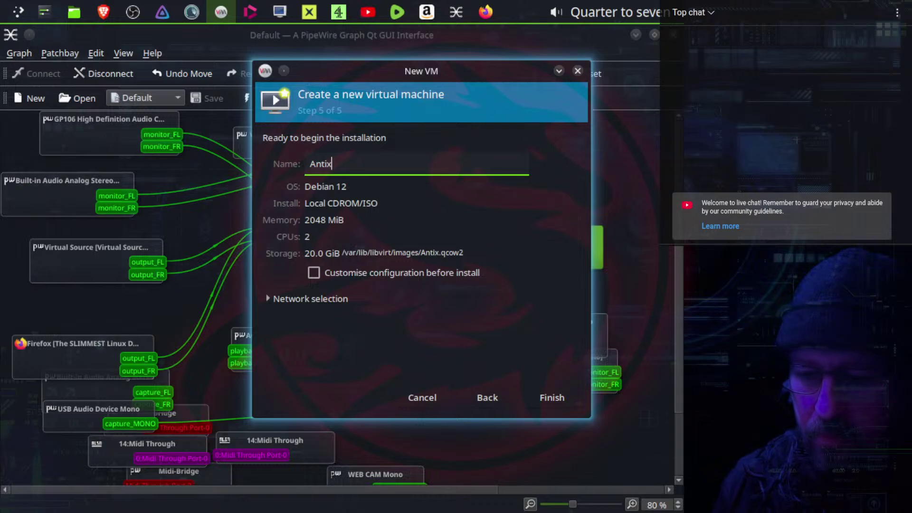
pyautogui.write('ixruni')
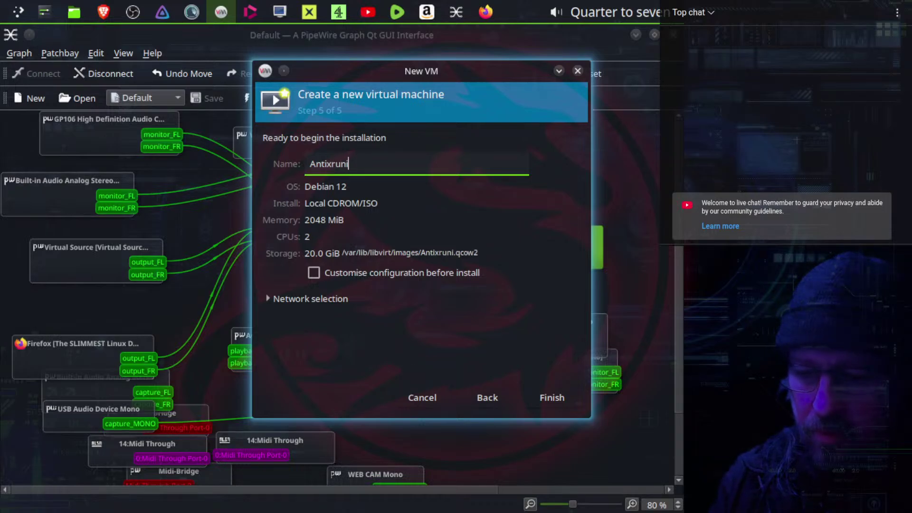
pyautogui.write('t')
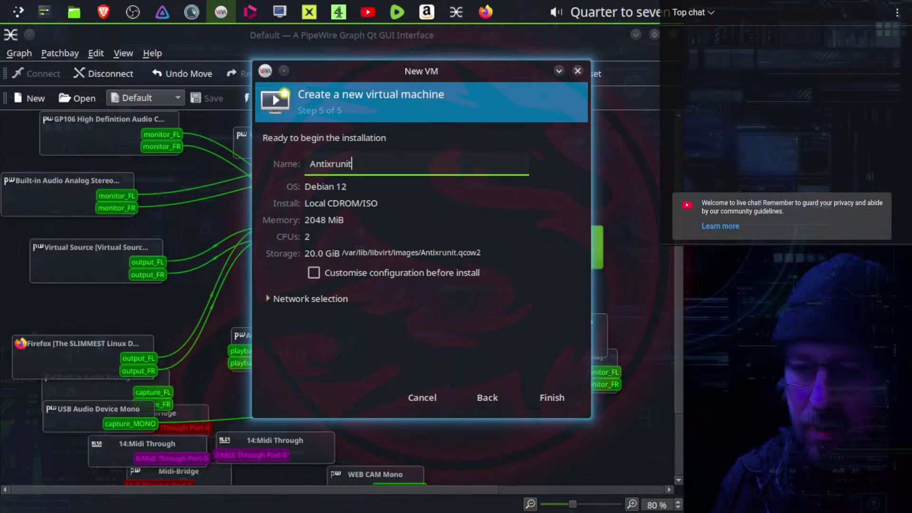
pyautogui.write('64')
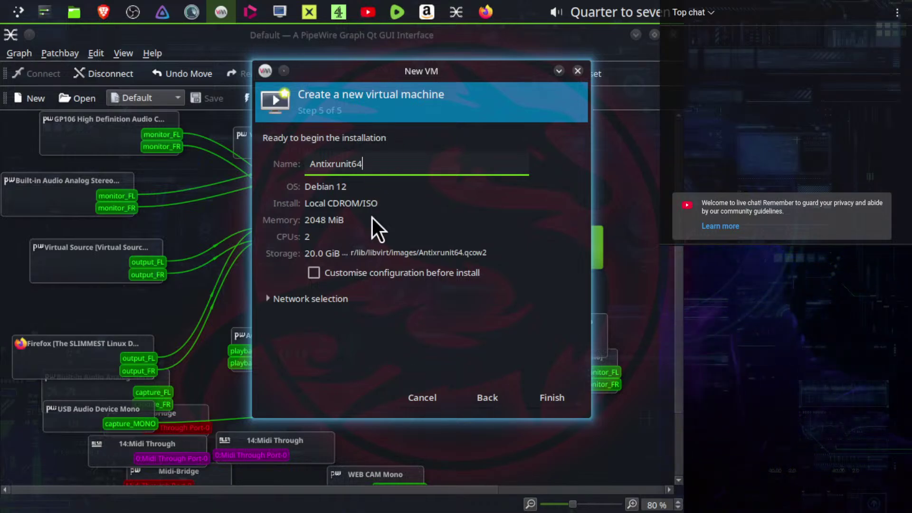
# Enable customising the configuration before install, select the virtual network 'CooperBridge' : NAT, and finish the wizard.
pyautogui.click(313, 273)
pyautogui.click(304, 296)
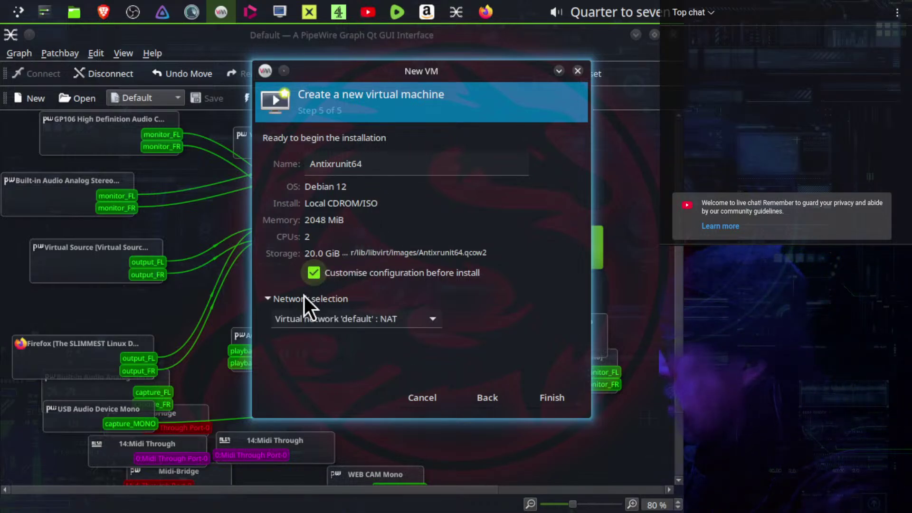
pyautogui.click(342, 321)
pyautogui.click(349, 300)
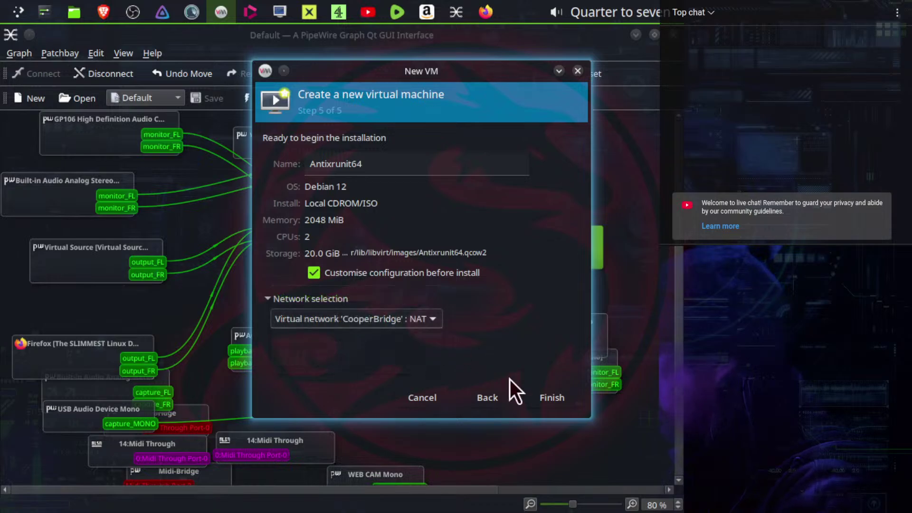
pyautogui.click(552, 398)
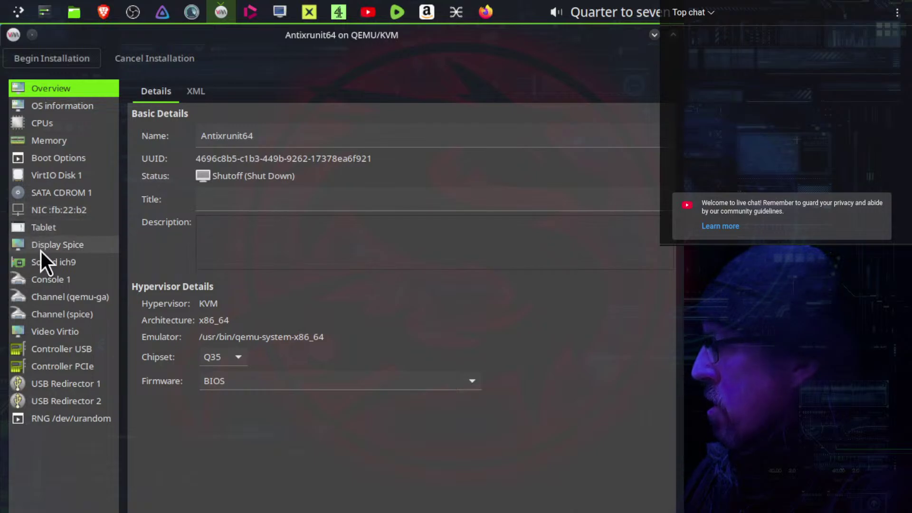
# Set the virtual network interface's device model to Hypervisor default and apply the change.
pyautogui.click(65, 210)
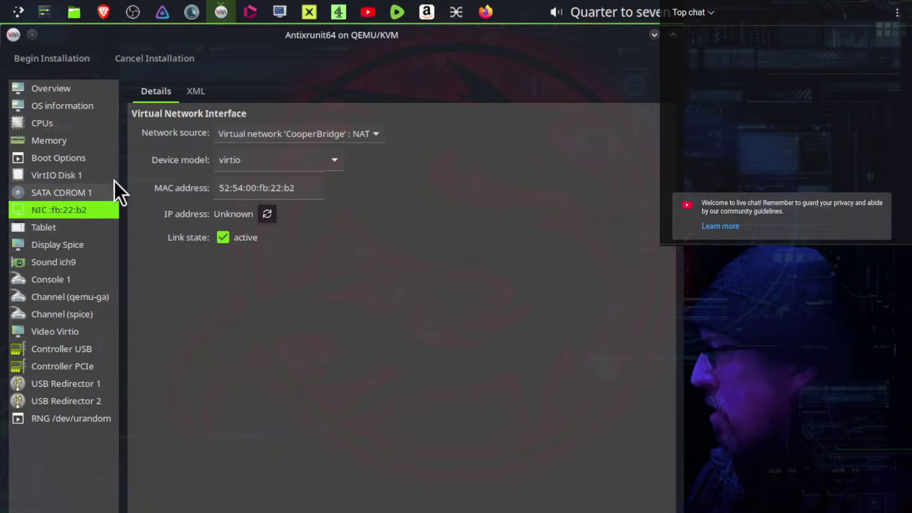
pyautogui.click(337, 162)
pyautogui.click(264, 202)
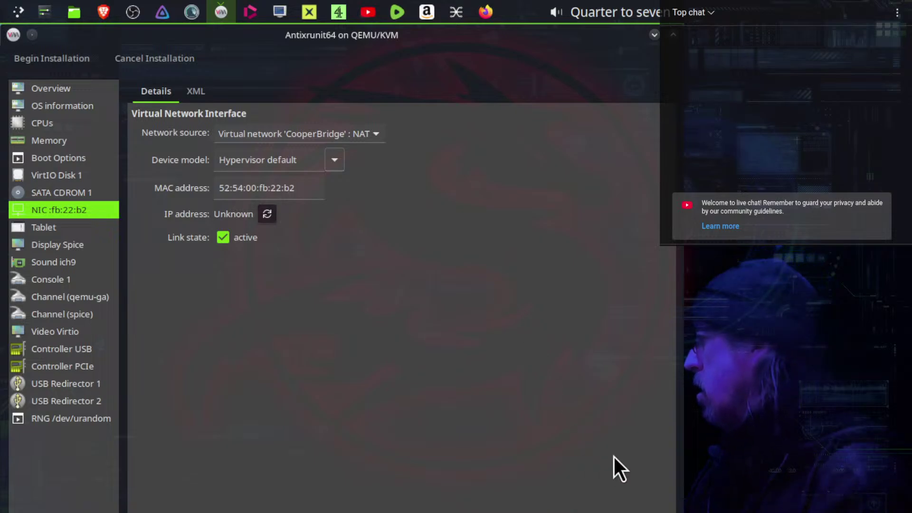
pyautogui.doubleClick(569, 35)
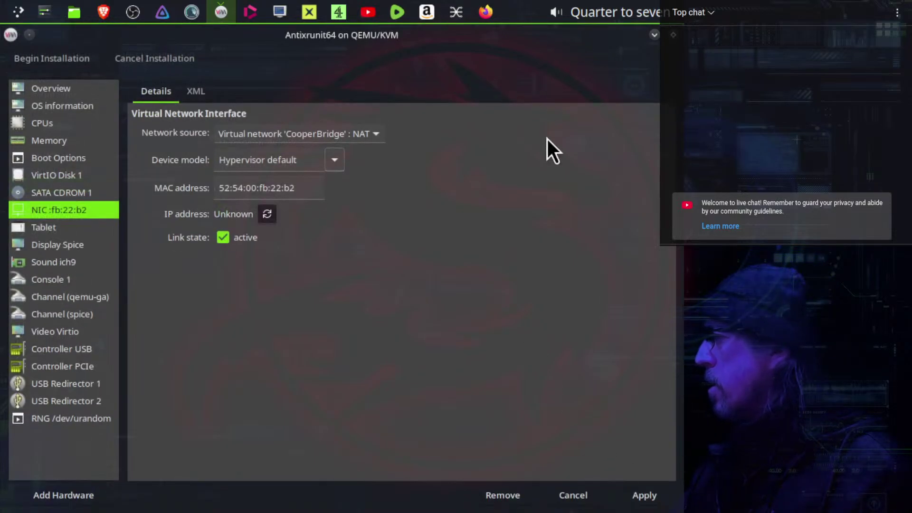
pyautogui.click(638, 495)
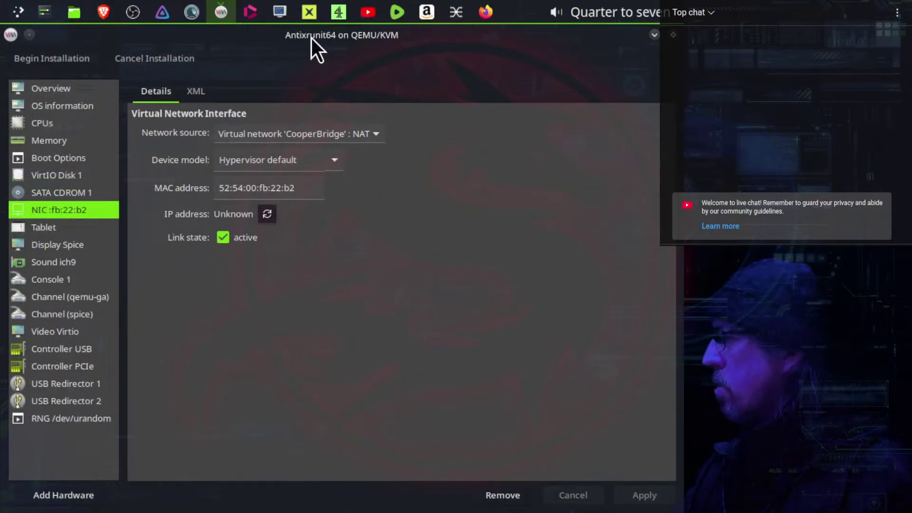
# Return to the virtual machine's overview and begin its installation.
pyautogui.moveTo(311, 38); pyautogui.dragTo(0, 45)
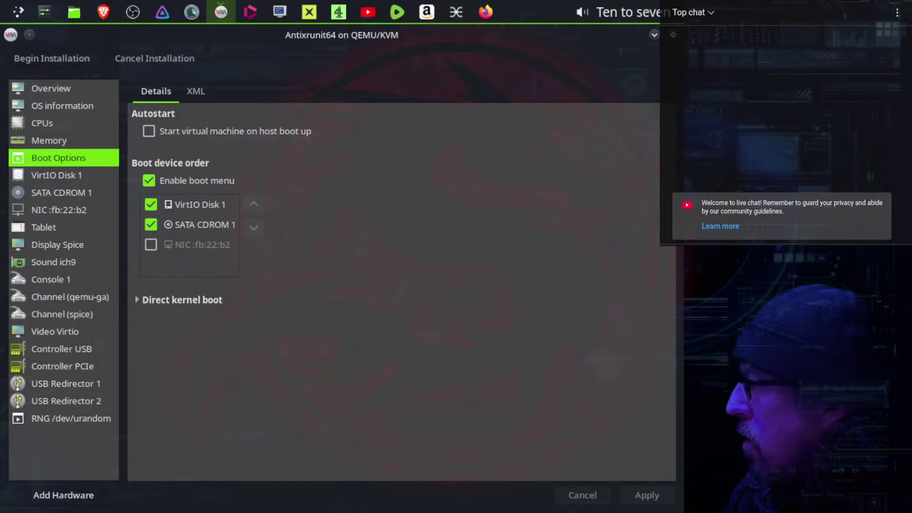
pyautogui.click(67, 87)
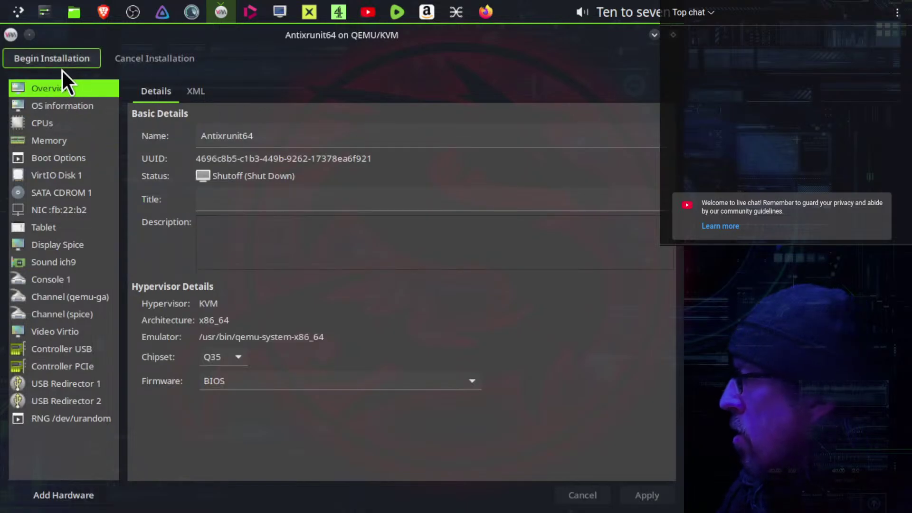
pyautogui.click(61, 57)
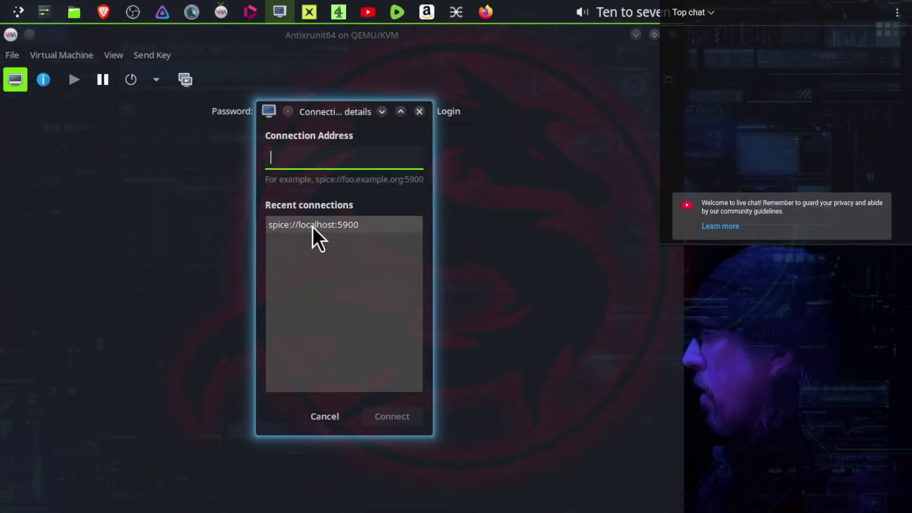
# Connect to the recent connection spice://localhost:5900, enter the connection password, and show the virtual machine's display full screen.
pyautogui.doubleClick(314, 228)
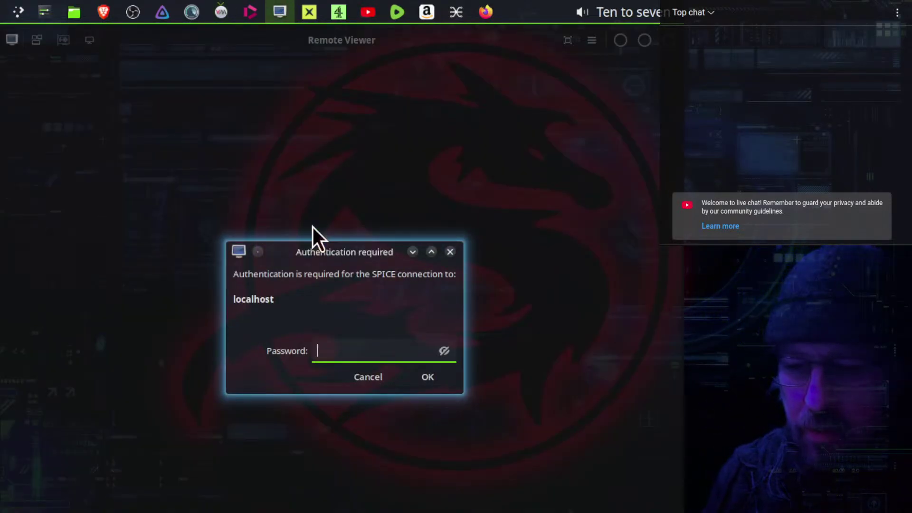
pyautogui.write('•••••••••••')
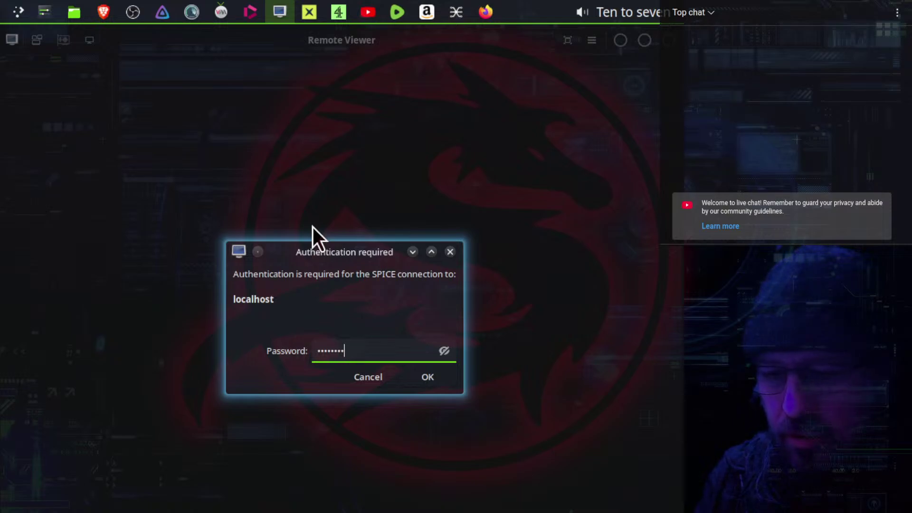
pyautogui.press('Return')
pyautogui.press('Return')
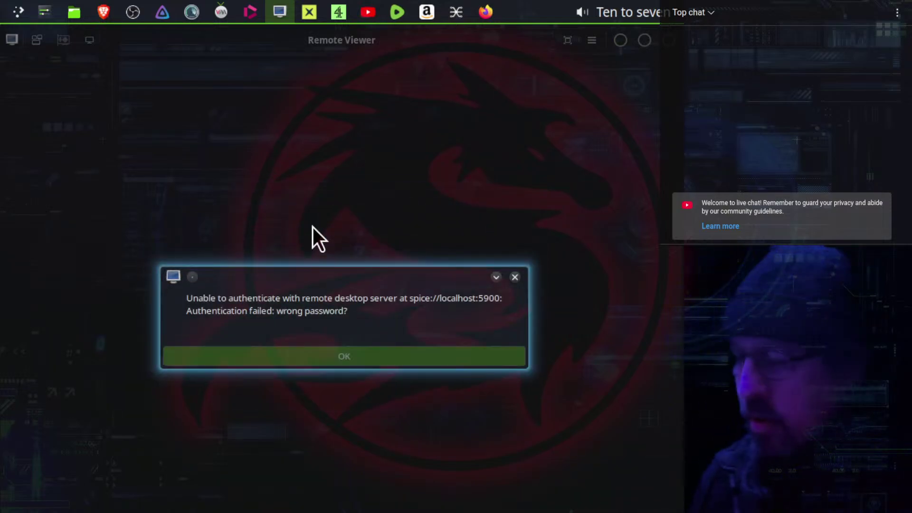
pyautogui.write('•••••••')
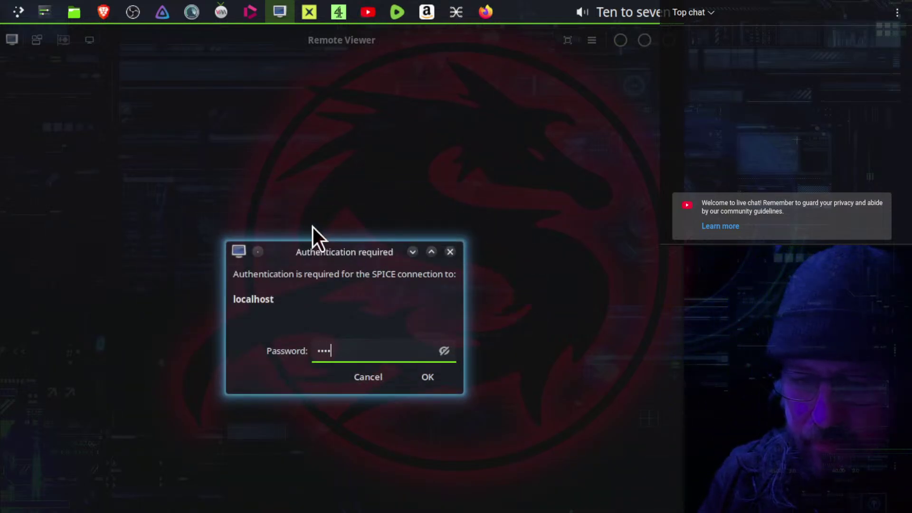
pyautogui.write('••')
pyautogui.press('Return')
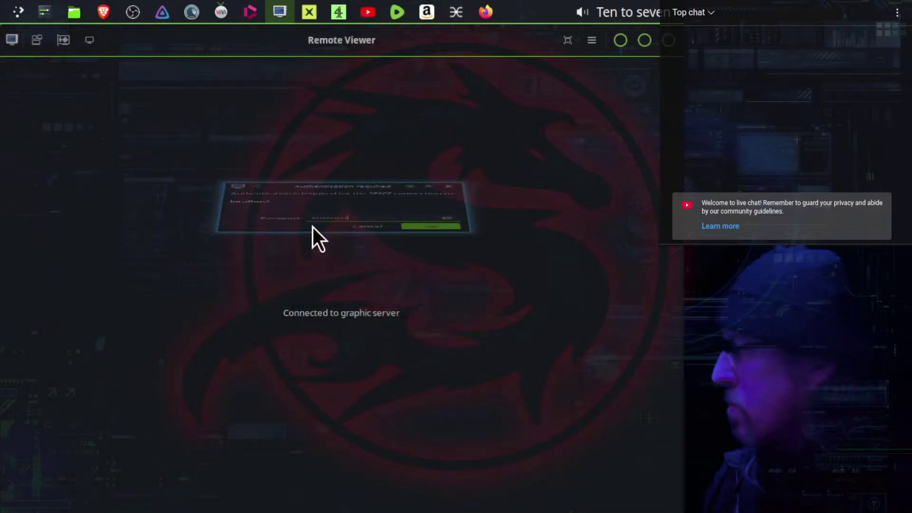
pyautogui.click(412, 40)
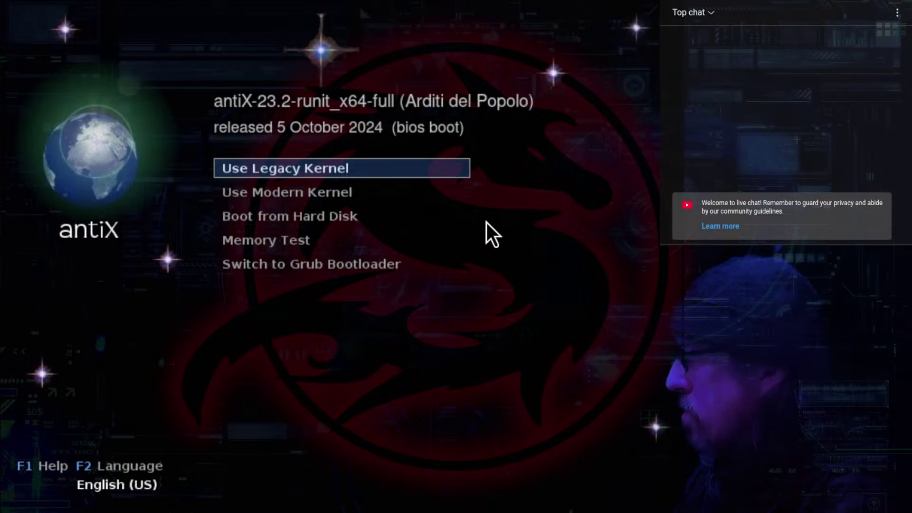
pyautogui.press('Down')
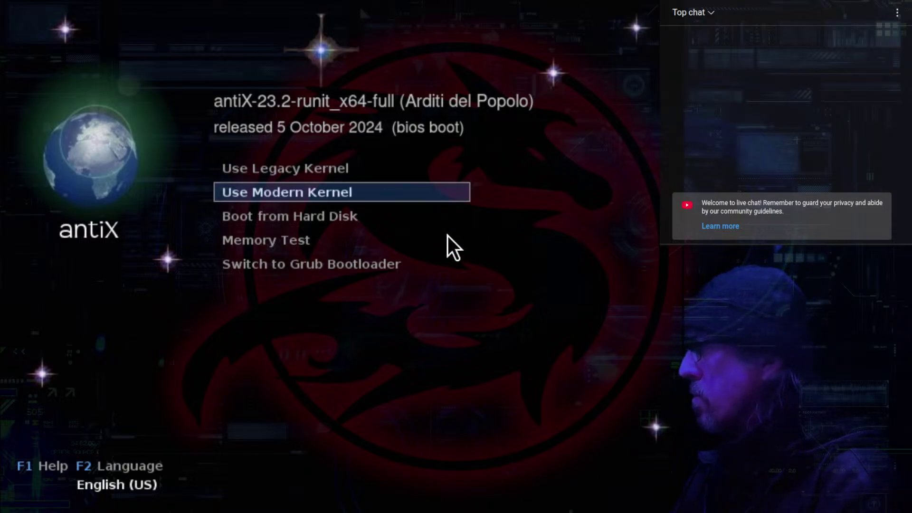
pyautogui.press('Up')
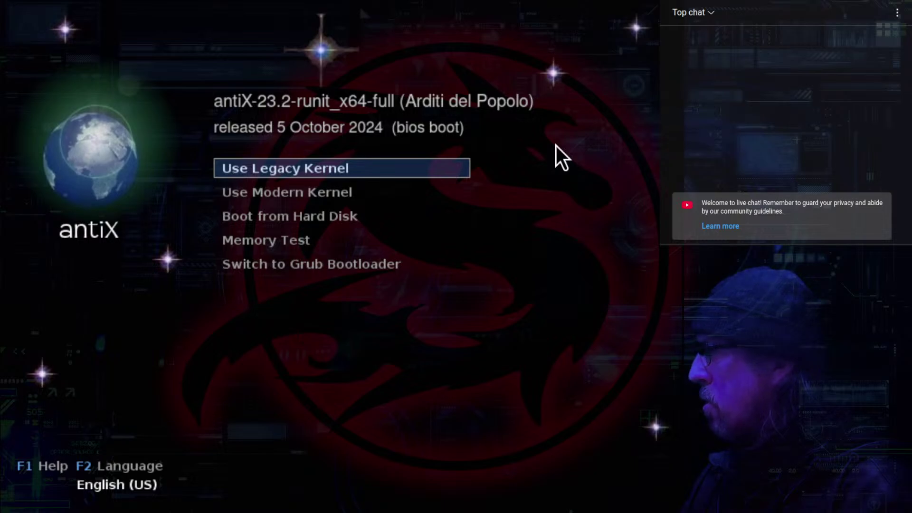
pyautogui.press('Down')
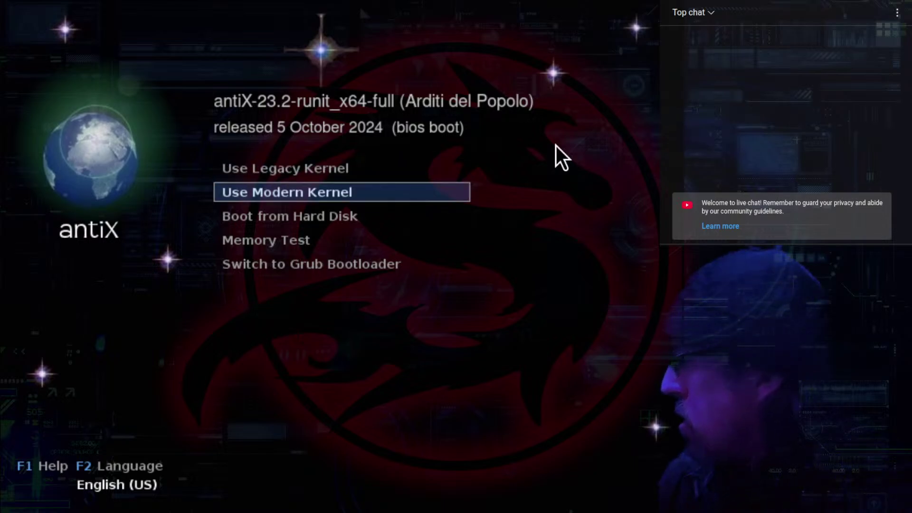
pyautogui.press('Up')
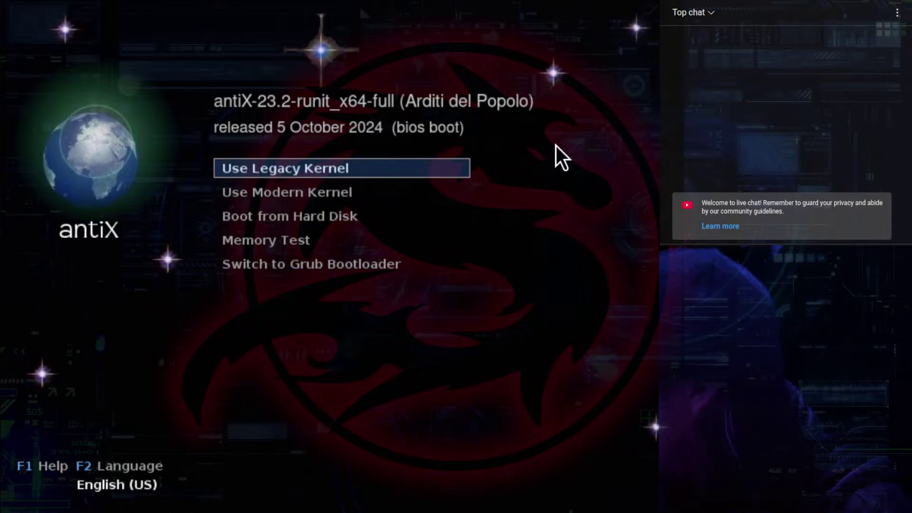
pyautogui.press('Down')
pyautogui.press('Up')
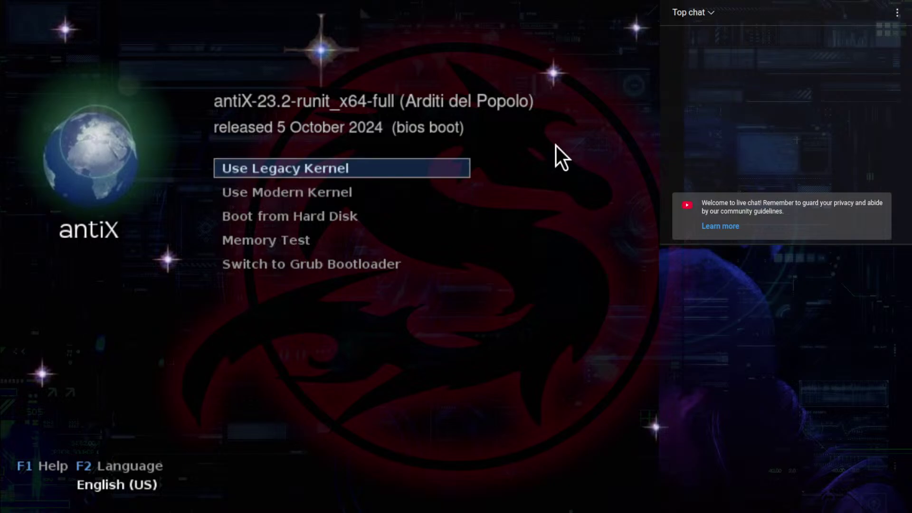
pyautogui.press('Down')
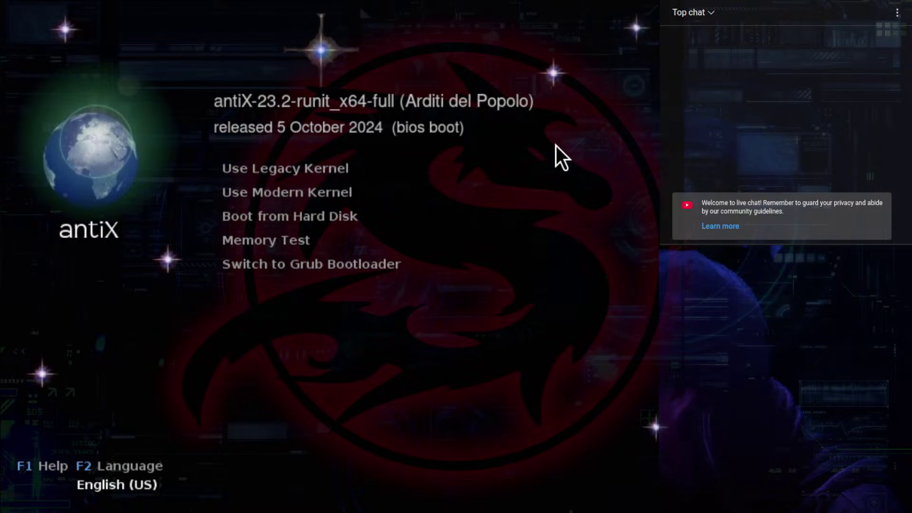
pyautogui.press('Up')
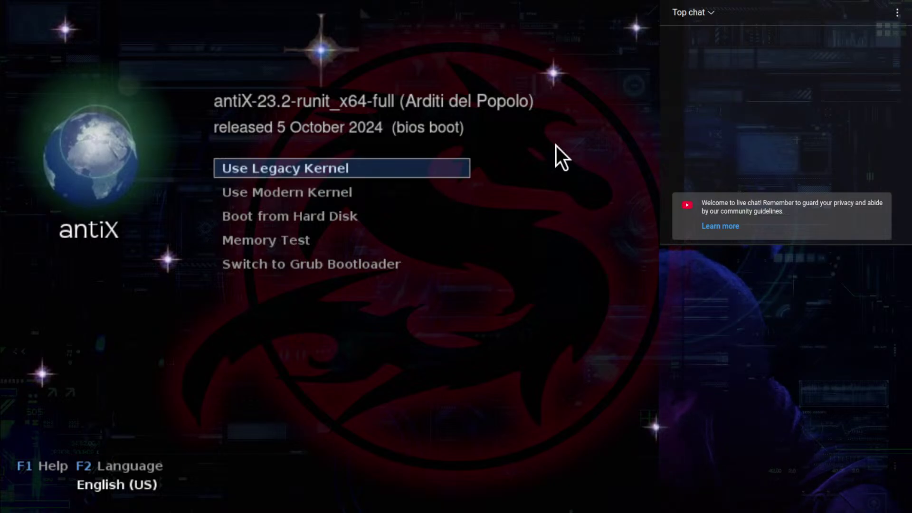
# Boot the antiX live system with the Modern Kernel and the Normal Boot option.
pyautogui.press('Down')
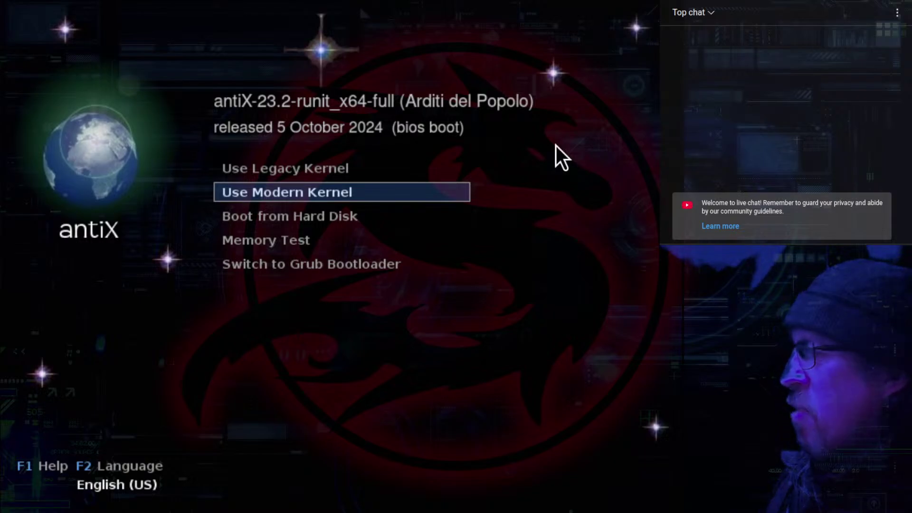
pyautogui.press('Return')
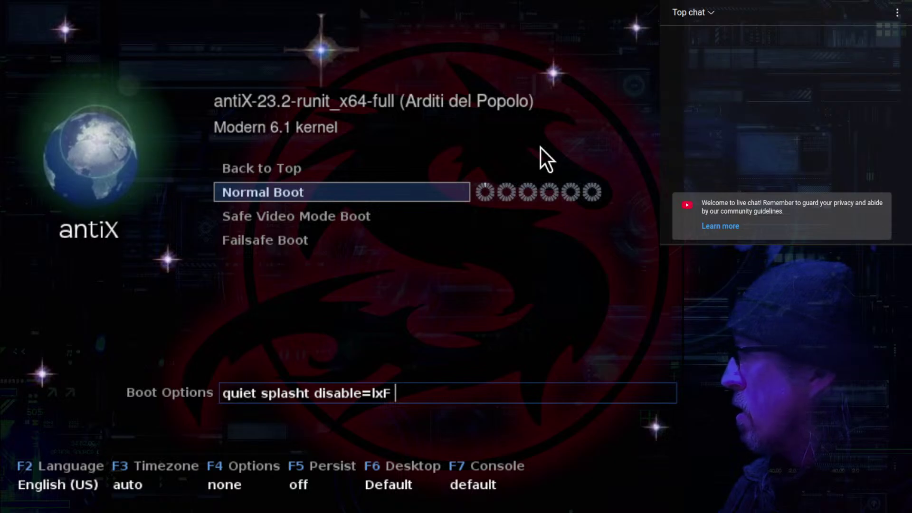
pyautogui.press('Up')
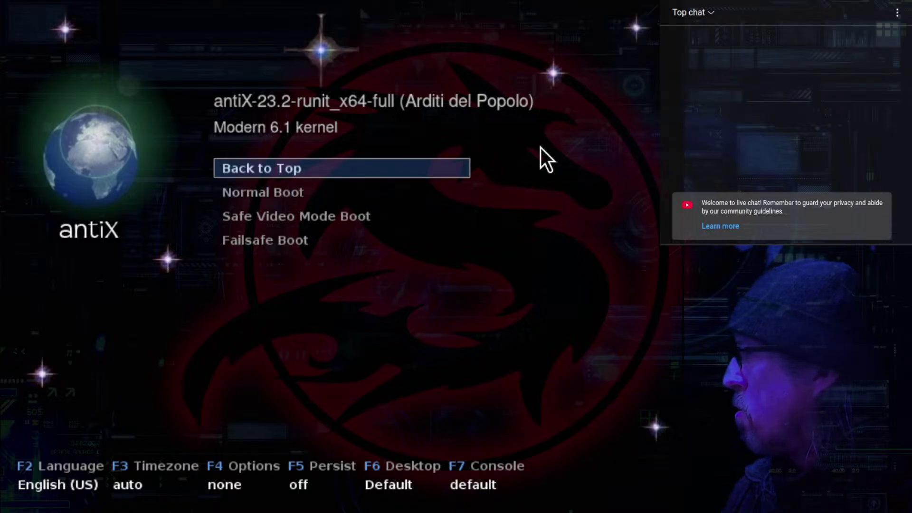
pyautogui.press('Down')
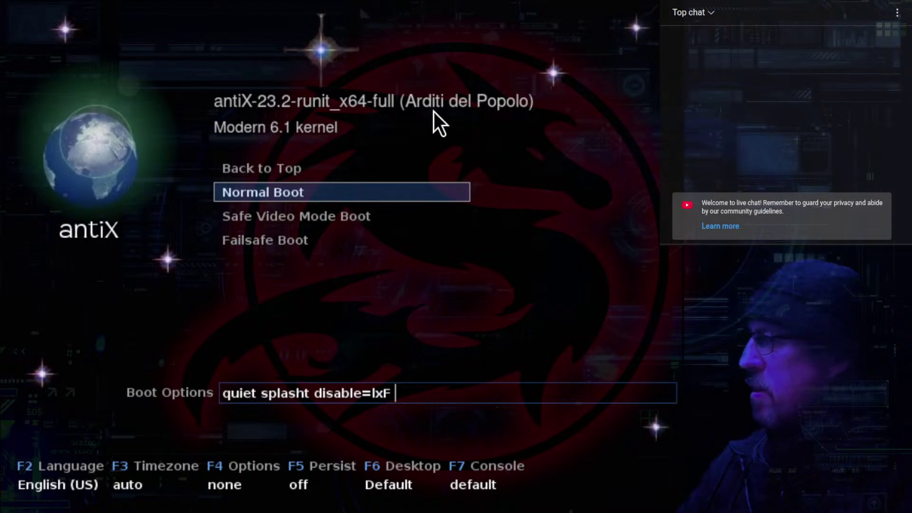
pyautogui.press('Return')
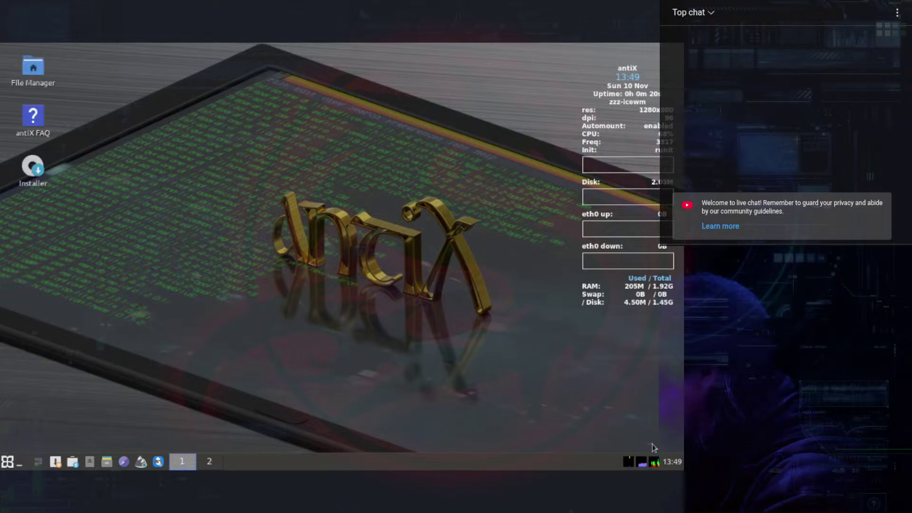
# Switch the taskbar clock to UTC.
pyautogui.rightClick(675, 465)
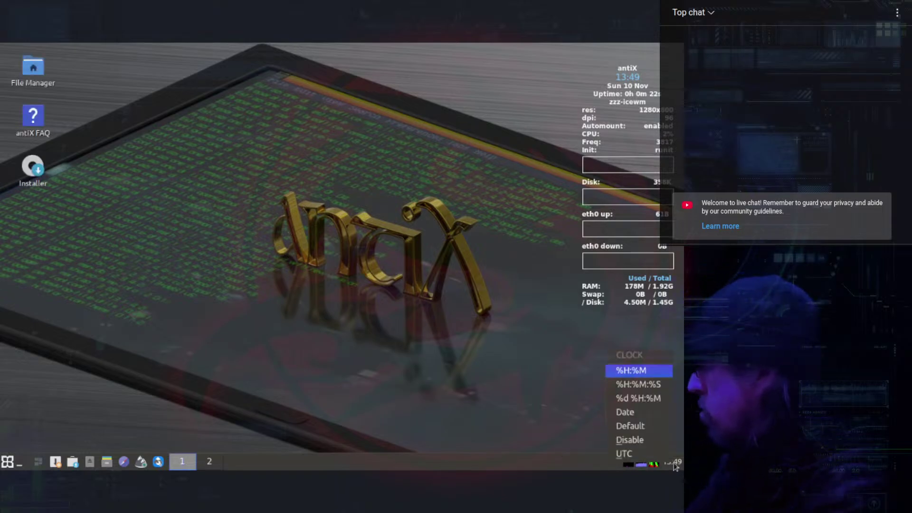
pyautogui.click(623, 453)
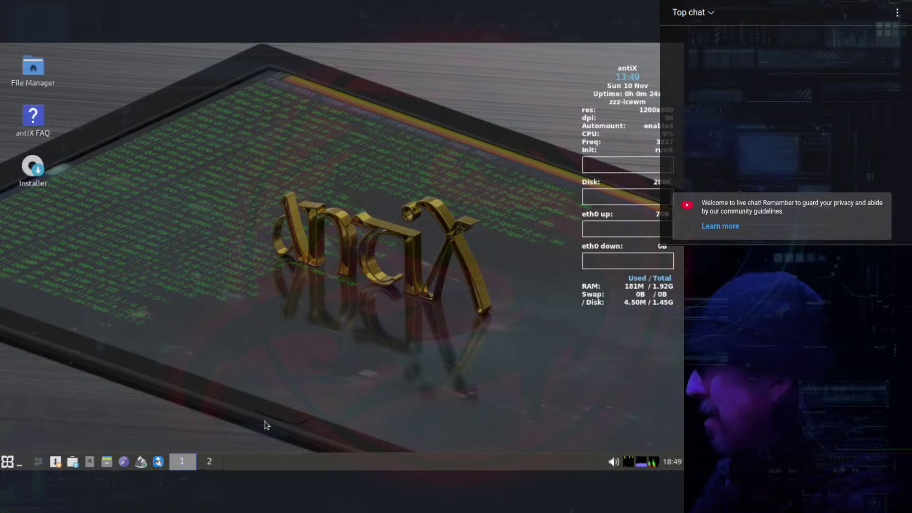
# Launch the antiX Control Centre and open the Set Screen Resolution (ARandR) tool from its Session category.
pyautogui.click(5, 463)
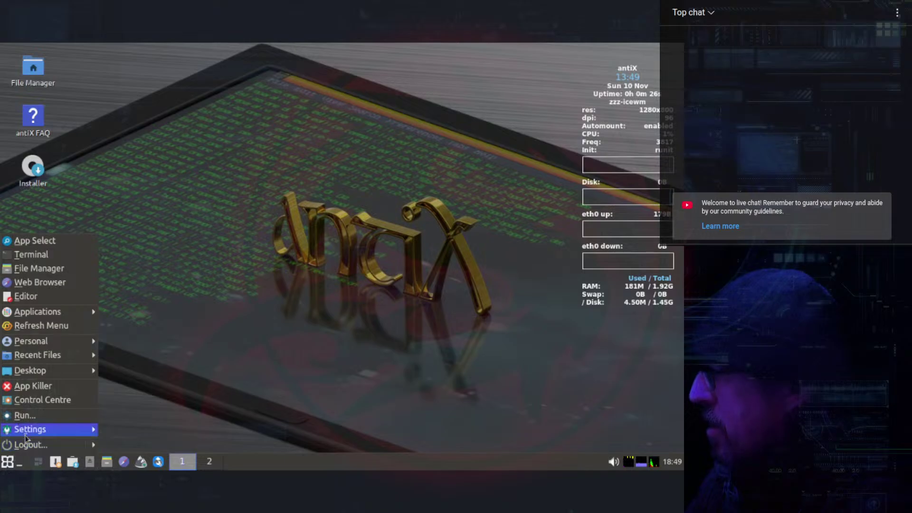
pyautogui.moveTo(49, 434)
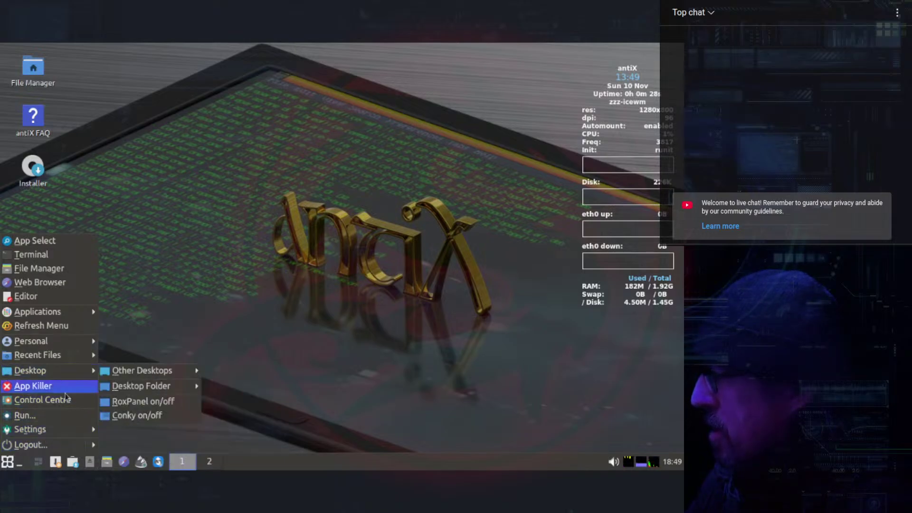
pyautogui.click(416, 318)
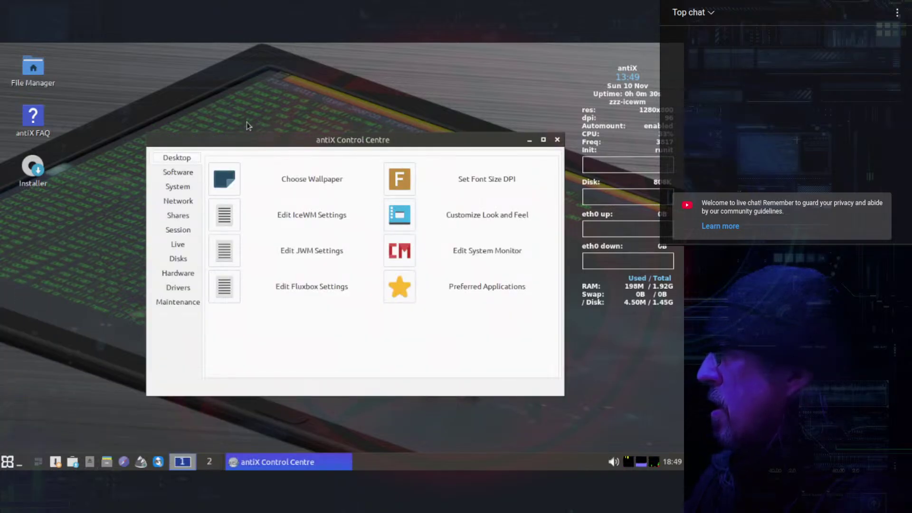
pyautogui.click(176, 230)
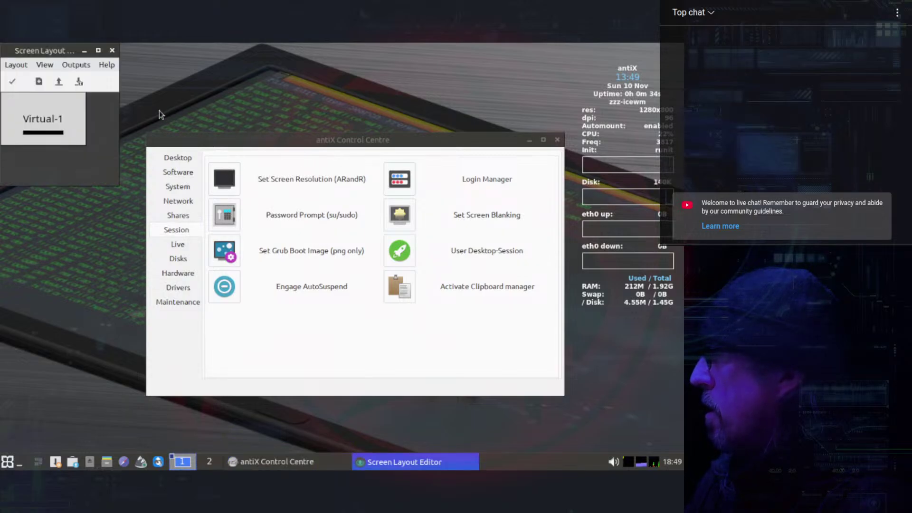
# Set the Virtual-1 output's resolution to 1024x768, apply the layout, and close the Screen Layout Editor.
pyautogui.click(74, 66)
pyautogui.moveTo(117, 81)
pyautogui.moveTo(210, 112)
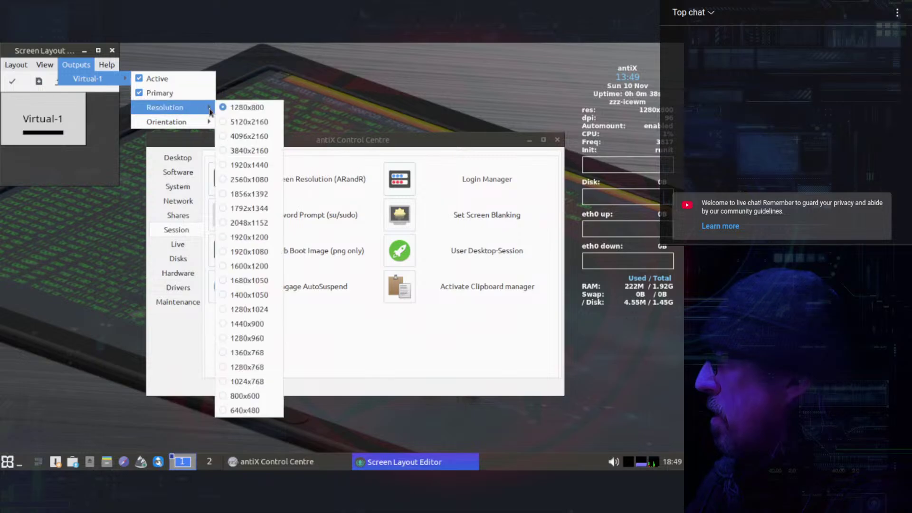
pyautogui.click(246, 382)
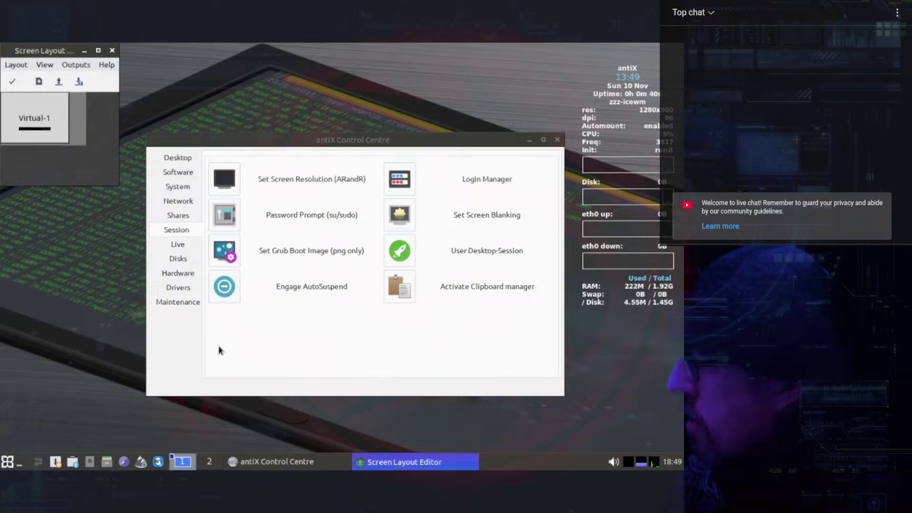
pyautogui.click(12, 81)
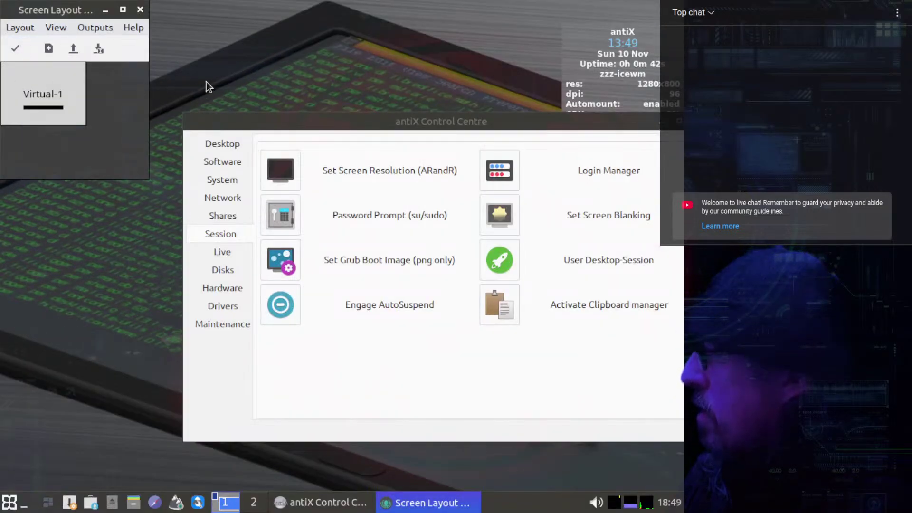
pyautogui.click(145, 12)
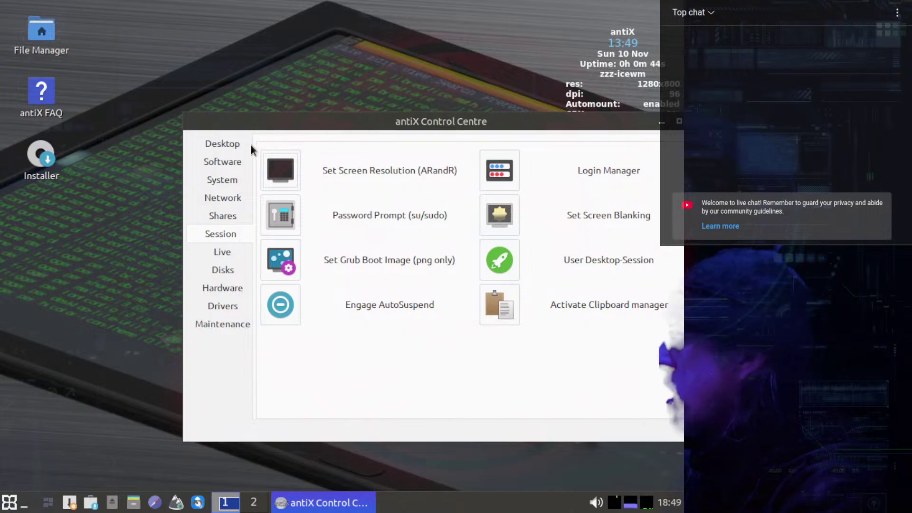
# Examine the tools offered in the Control Centre's System, Live, Software and Session categories.
pyautogui.click(221, 163)
pyautogui.click(221, 181)
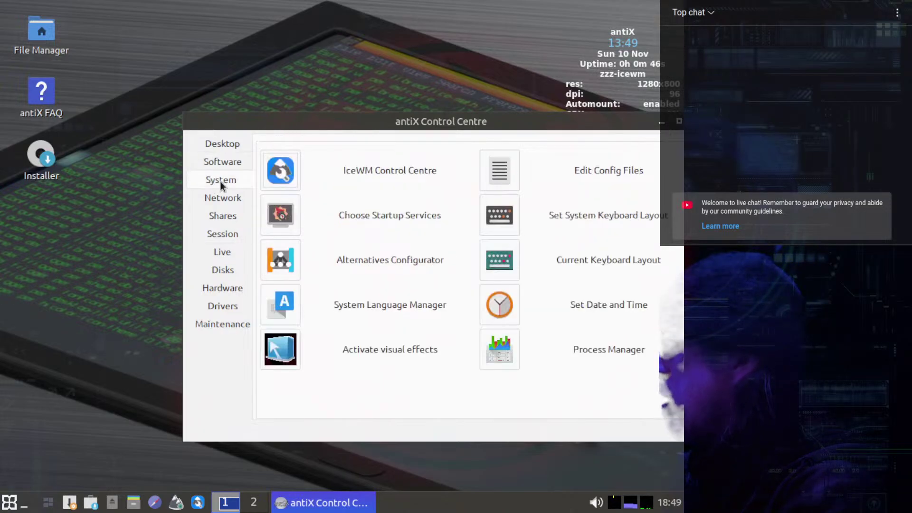
pyautogui.click(226, 235)
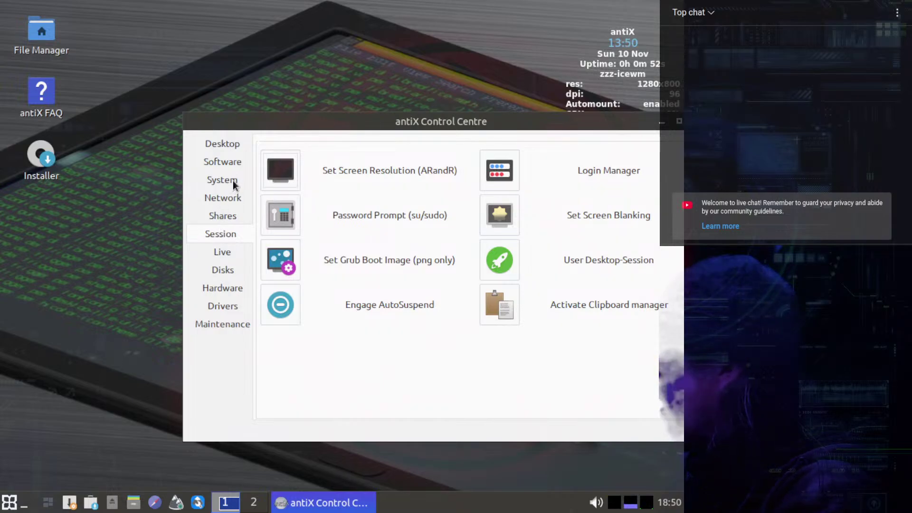
pyautogui.click(217, 289)
pyautogui.click(220, 259)
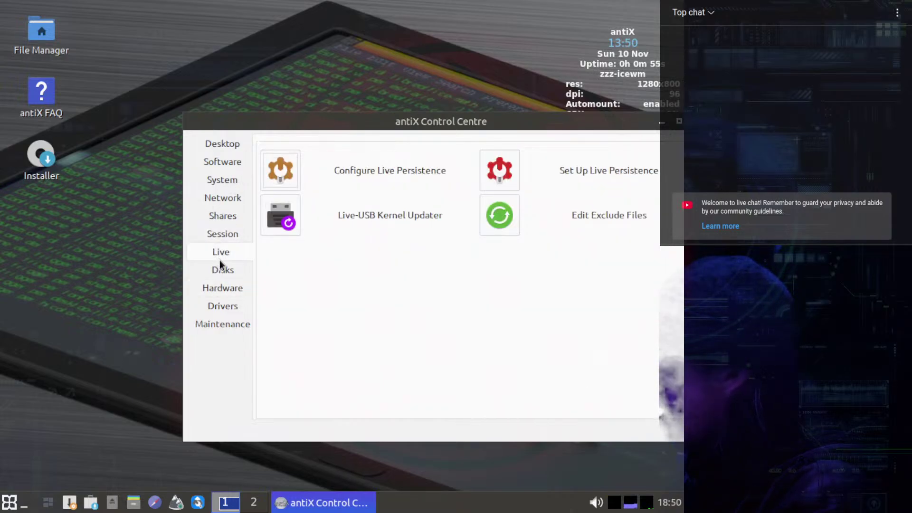
pyautogui.click(218, 173)
pyautogui.click(215, 162)
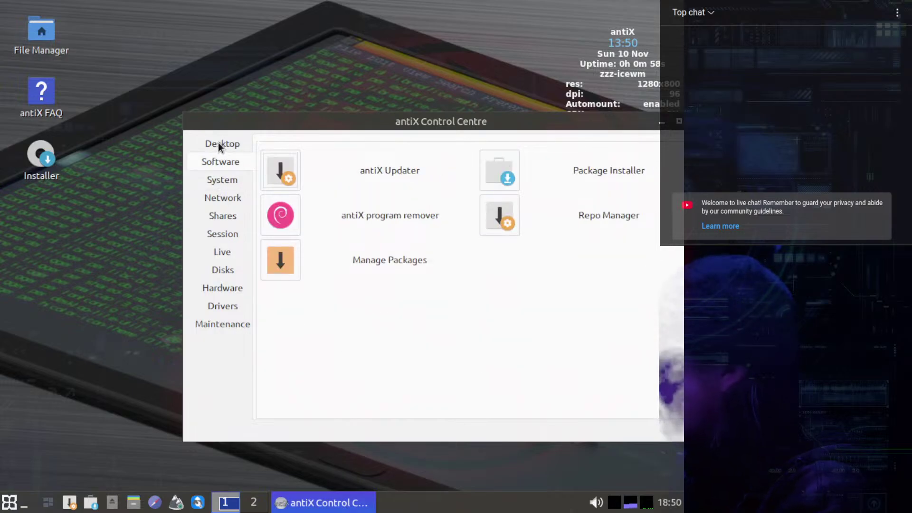
pyautogui.click(219, 235)
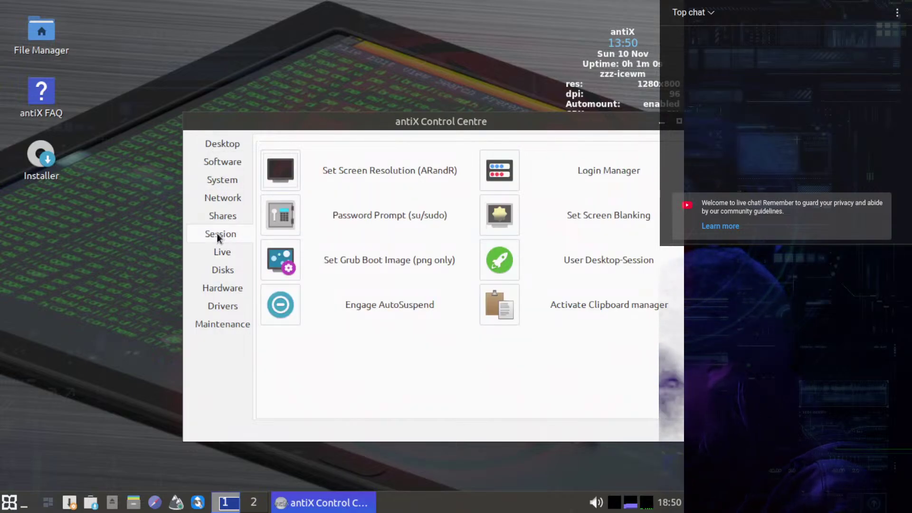
# Look through the Control Centre's categories from Maintenance and Drivers up to Software and Desktop.
pyautogui.click(220, 324)
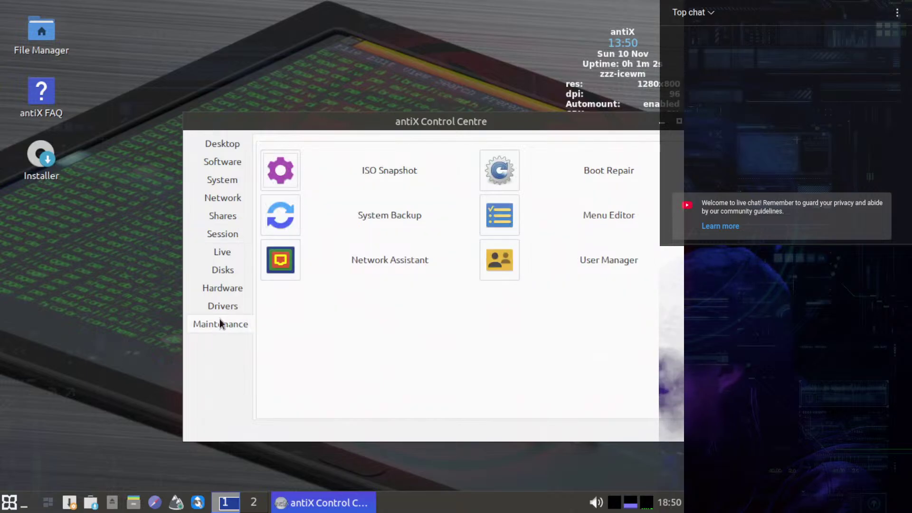
pyautogui.click(223, 308)
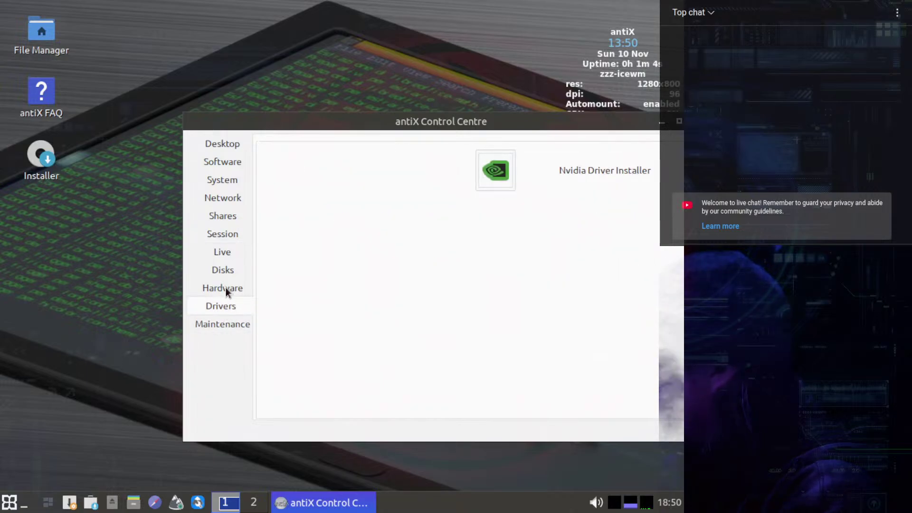
pyautogui.click(225, 287)
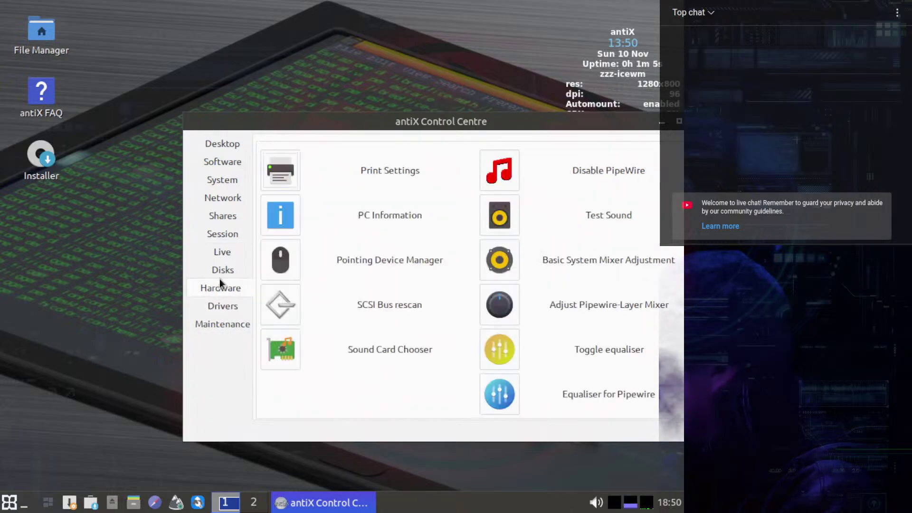
pyautogui.click(227, 253)
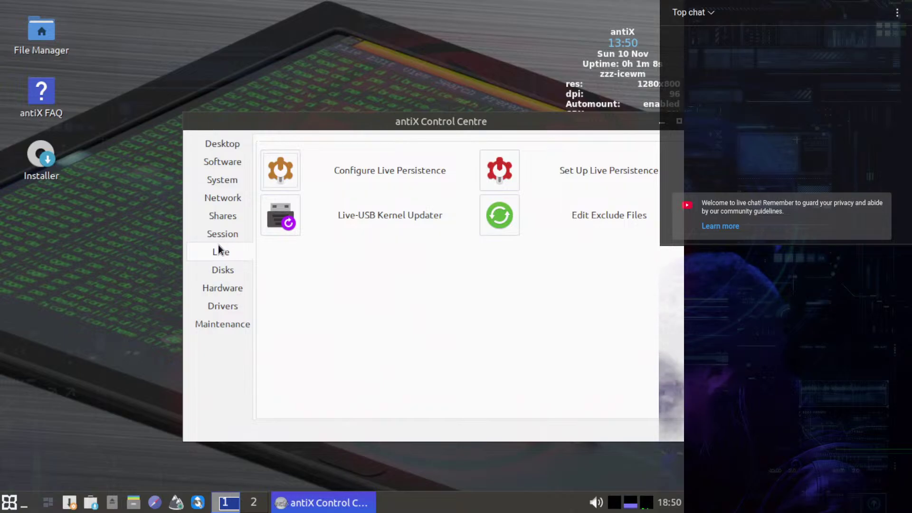
pyautogui.click(221, 234)
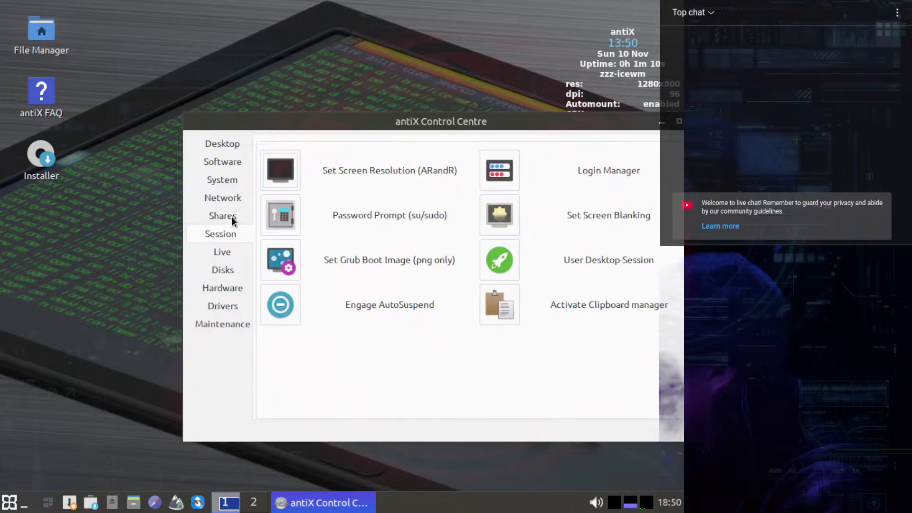
pyautogui.click(231, 216)
pyautogui.click(223, 198)
pyautogui.click(221, 180)
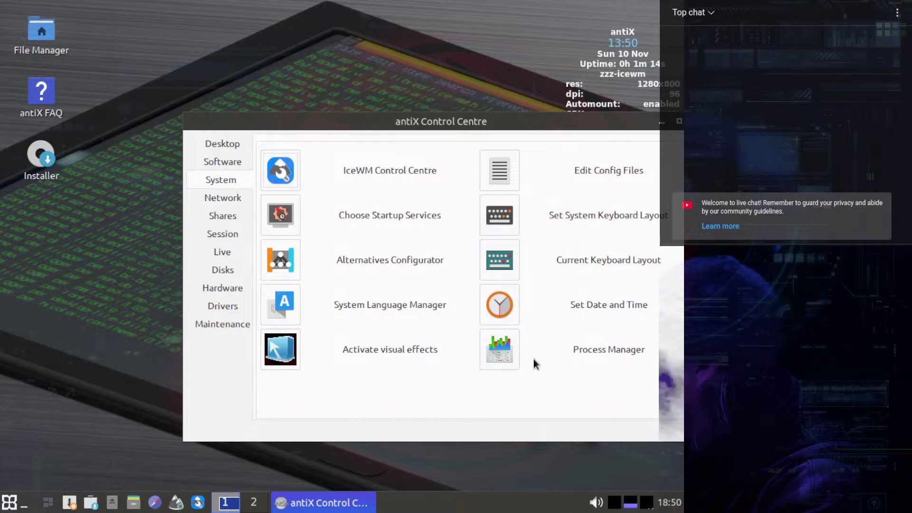
pyautogui.click(229, 161)
pyautogui.click(222, 142)
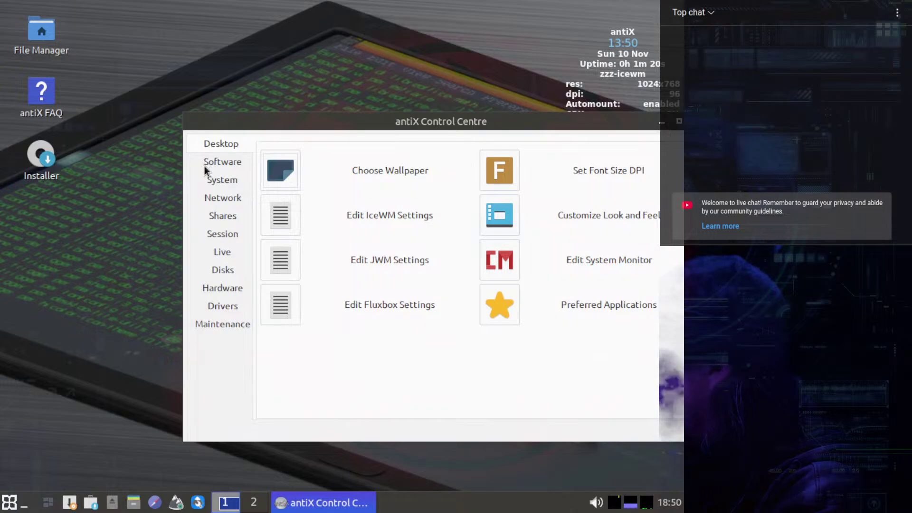
# Review the Maintenance, Drivers, Hardware, Disks, Live and Session tools once more and close the Control Centre.
pyautogui.click(213, 326)
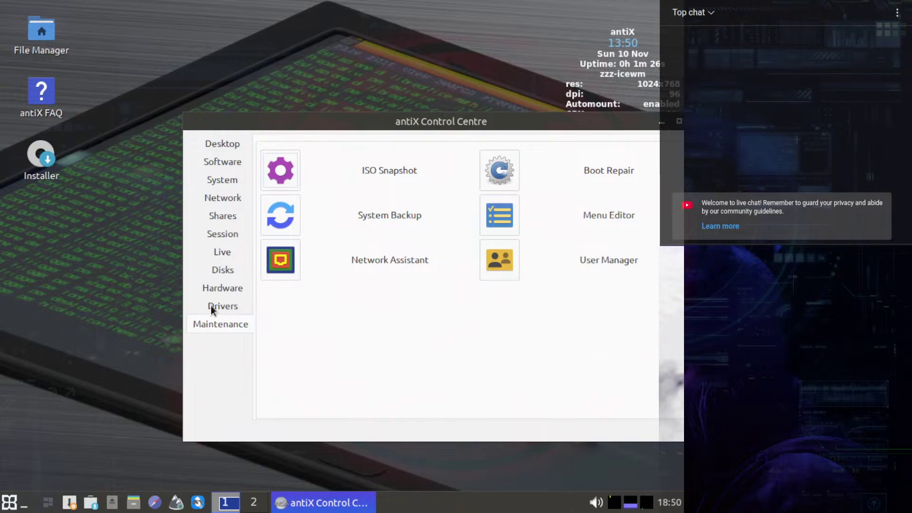
pyautogui.click(210, 306)
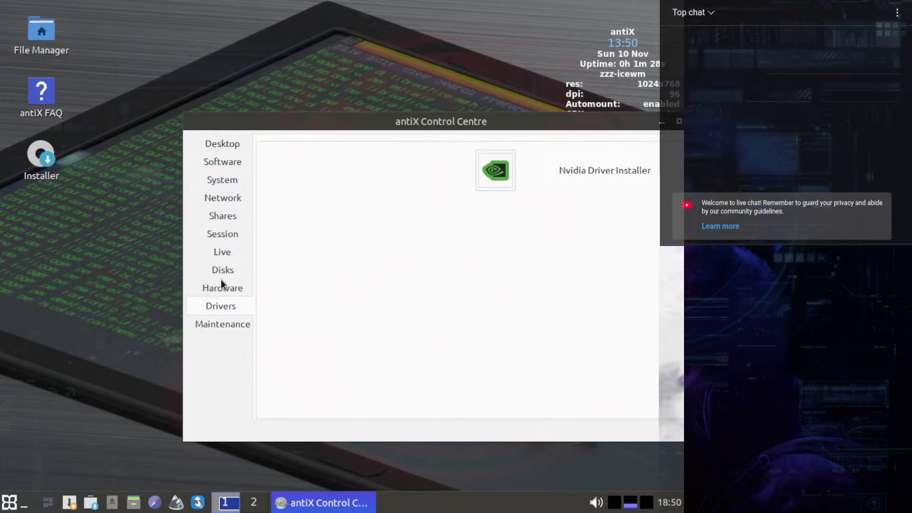
pyautogui.click(214, 289)
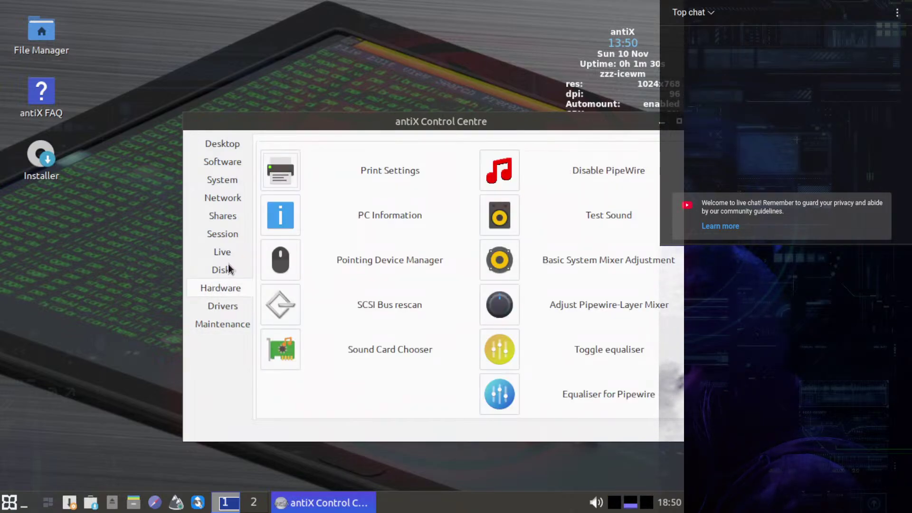
pyautogui.click(223, 270)
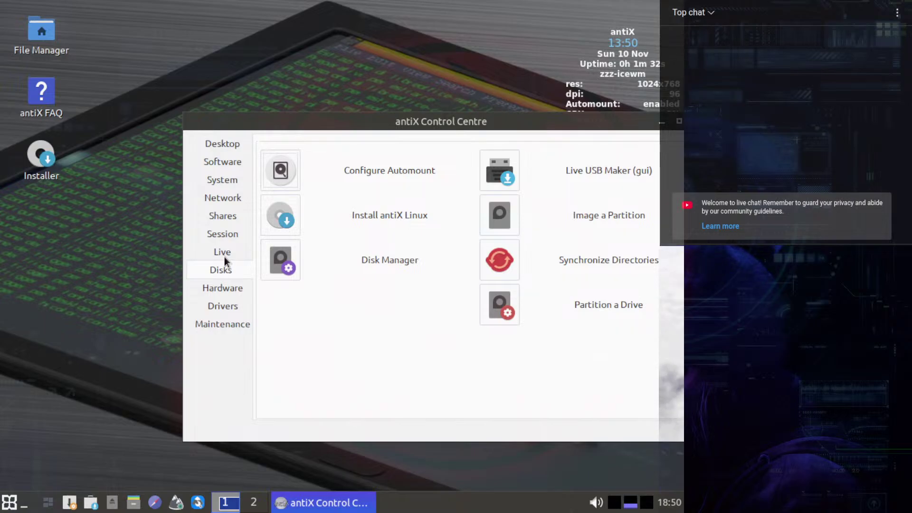
pyautogui.click(224, 257)
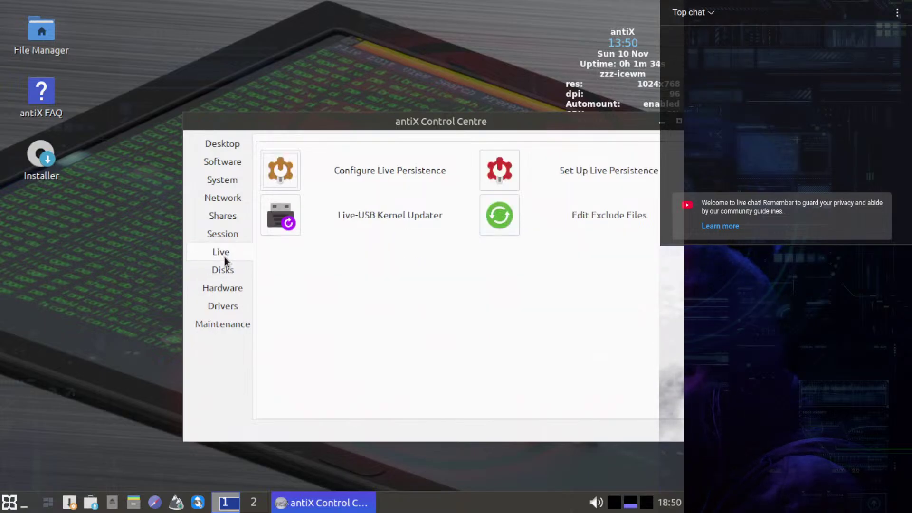
pyautogui.click(232, 231)
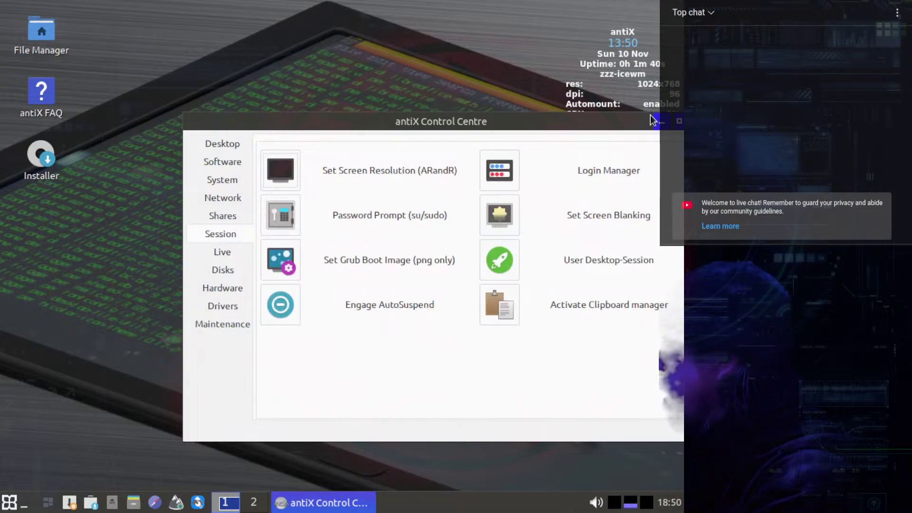
pyautogui.moveTo(614, 124); pyautogui.dragTo(484, 88)
pyautogui.click(566, 85)
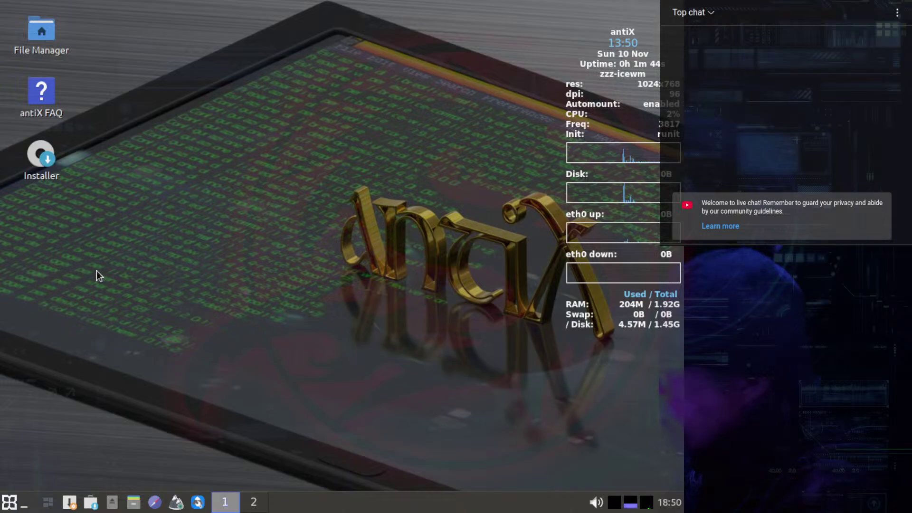
# Launch the antiX Linux Installer and add the English (UK) layout with no variant in its keyboard settings.
pyautogui.click(41, 154)
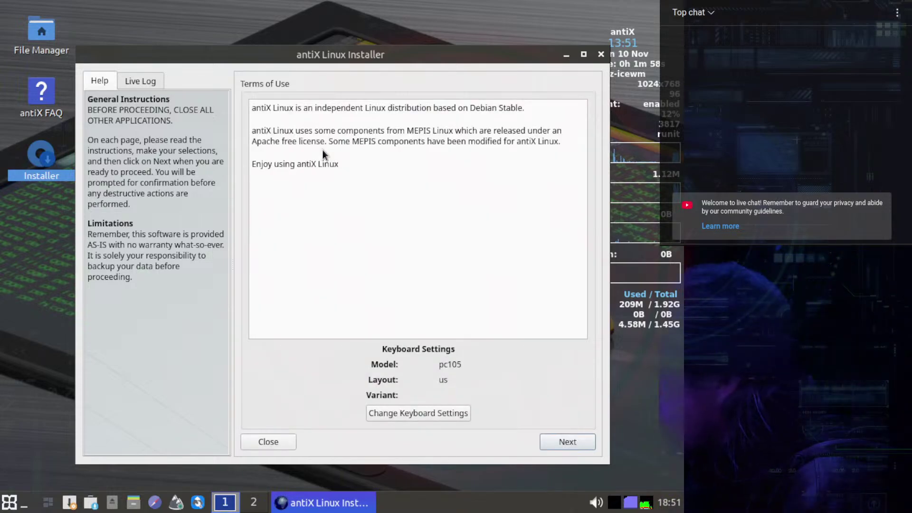
pyautogui.click(413, 413)
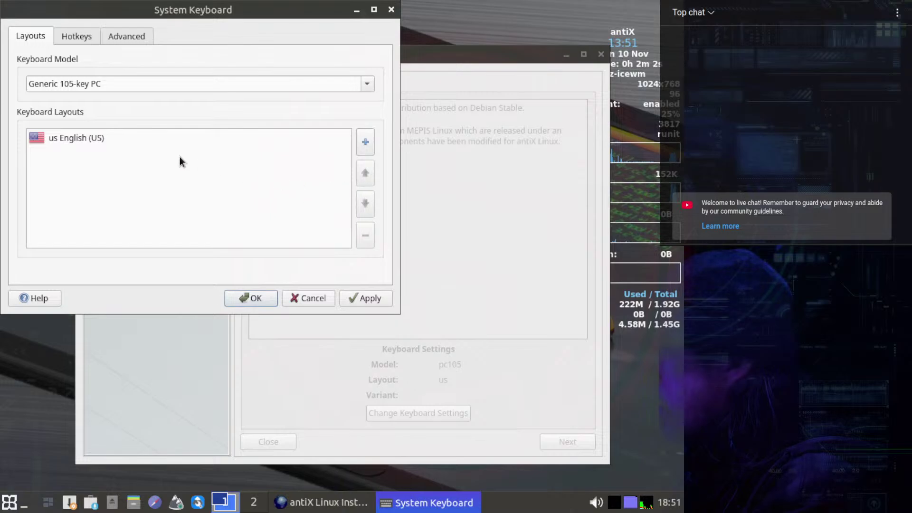
pyautogui.click(96, 140)
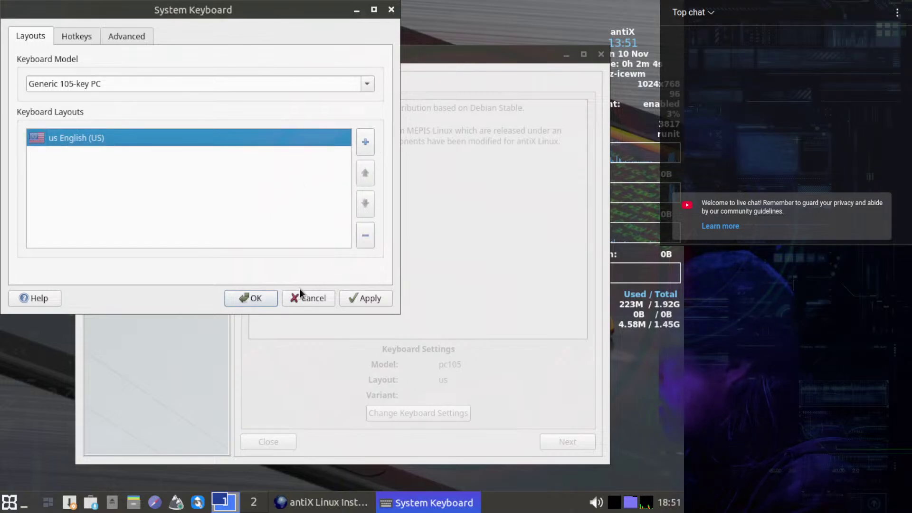
pyautogui.click(366, 142)
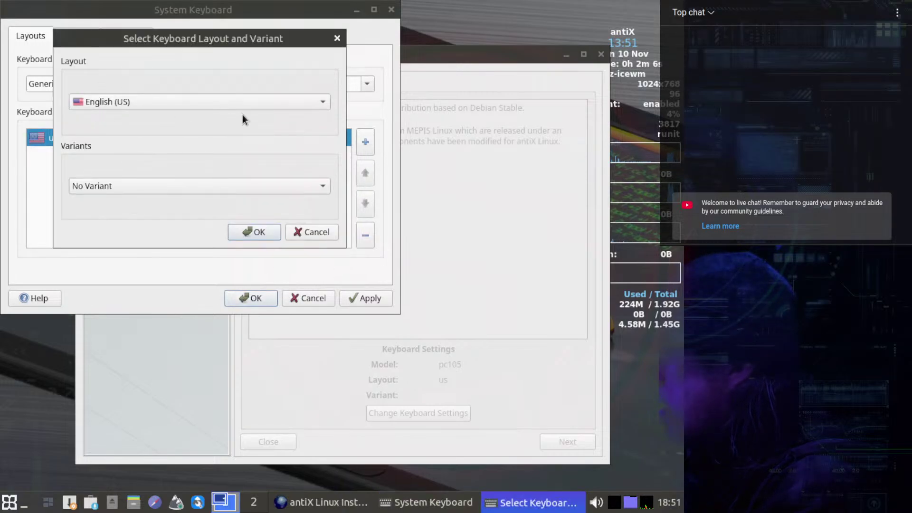
pyautogui.click(233, 102)
pyautogui.click(126, 233)
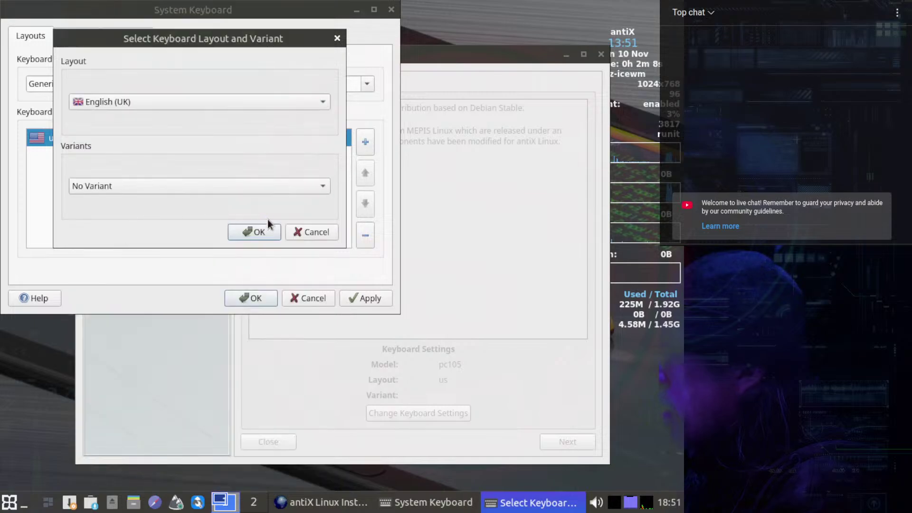
pyautogui.click(260, 232)
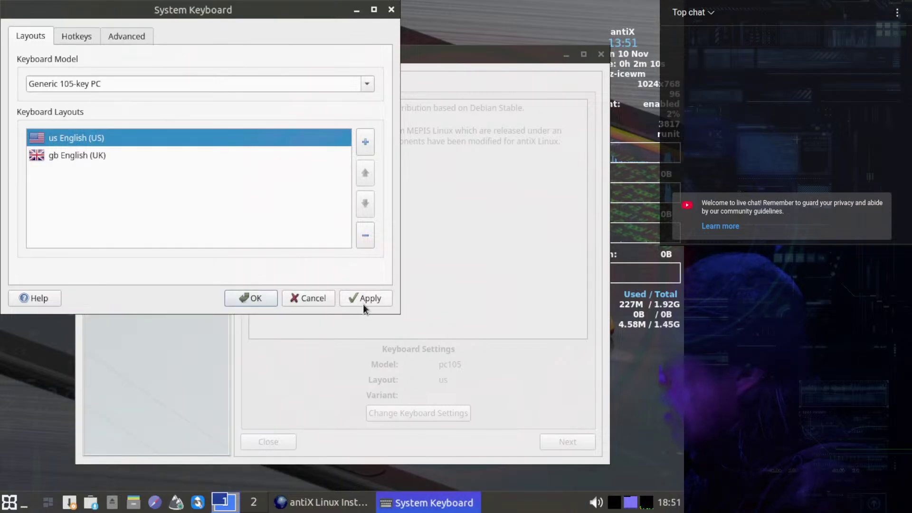
# Place English (UK) first in the keyboard layouts, remove English (US), and accept the keyboard settings.
pyautogui.click(75, 155)
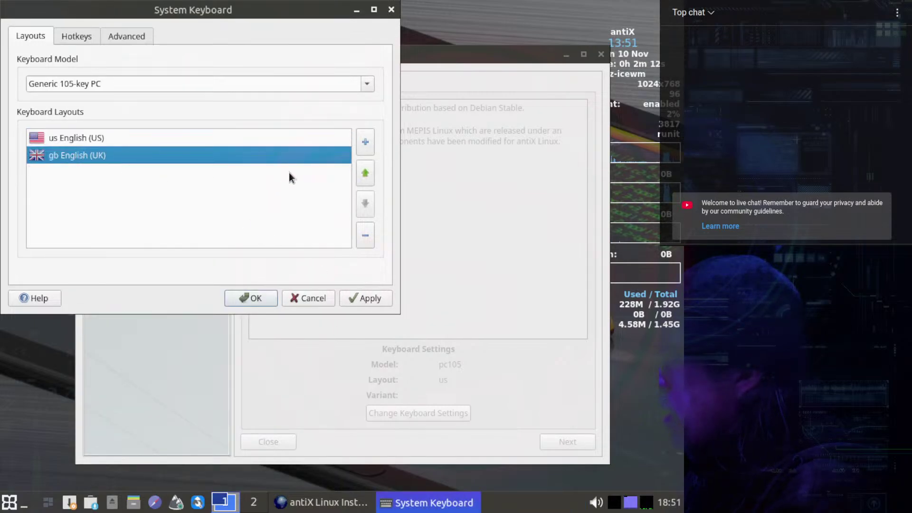
pyautogui.click(364, 177)
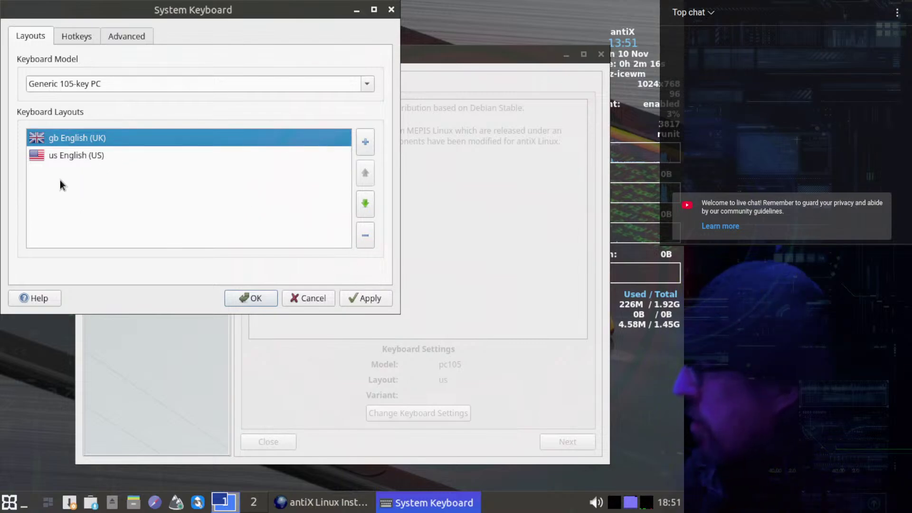
pyautogui.click(56, 158)
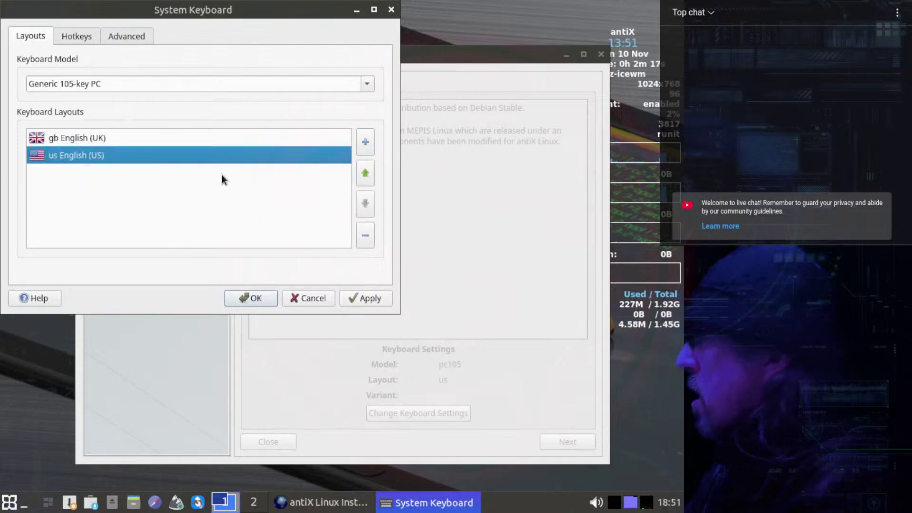
pyautogui.click(368, 236)
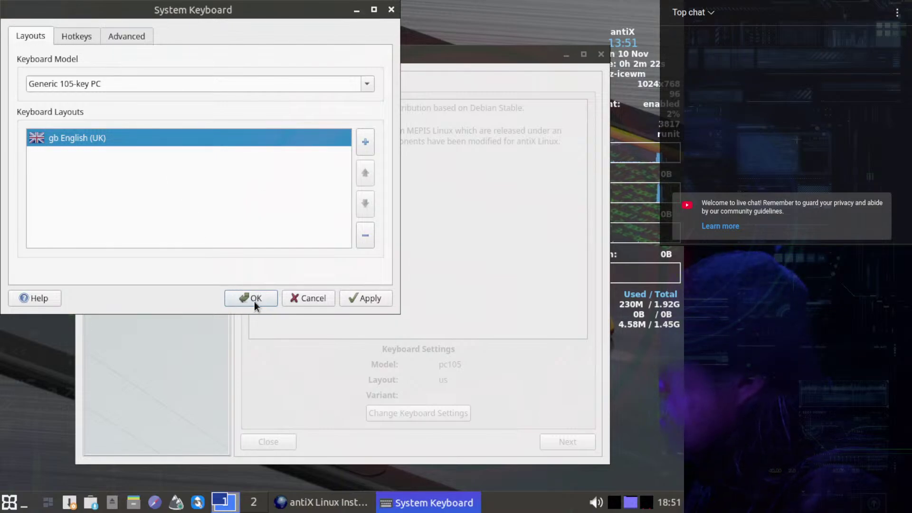
pyautogui.click(367, 85)
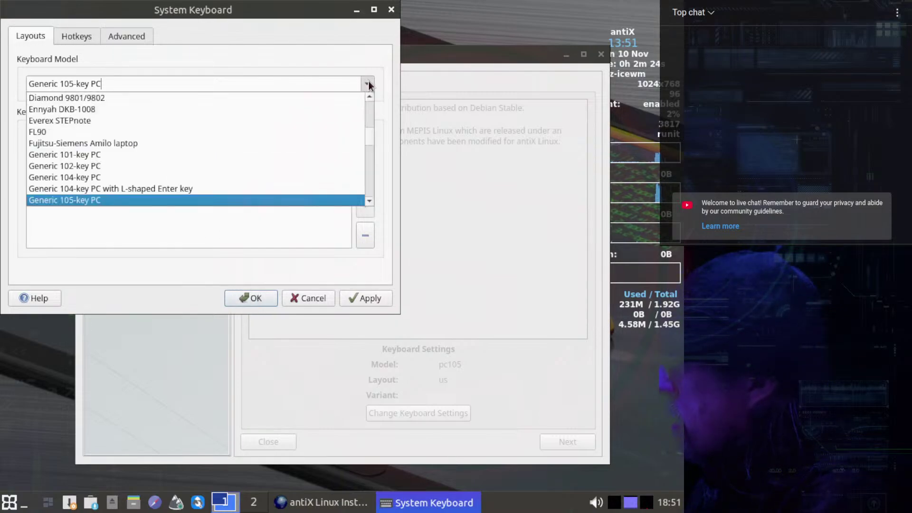
pyautogui.click(368, 82)
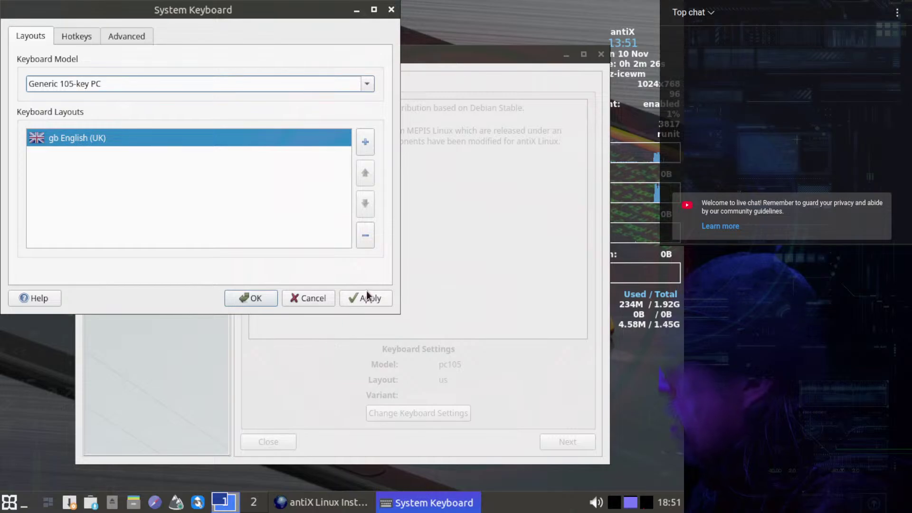
pyautogui.click(257, 298)
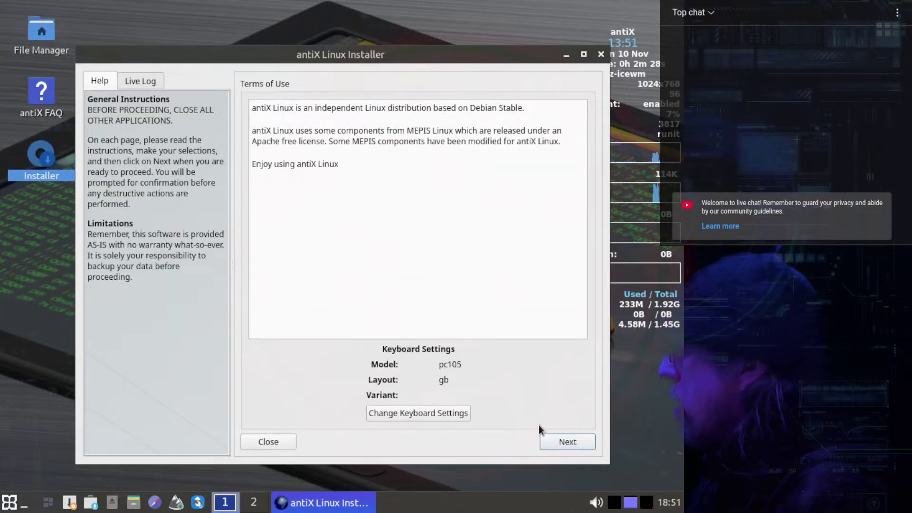
# Start a regular install of antiX Linux using the entire vda disk, without encryption or hibernation support.
pyautogui.click(575, 438)
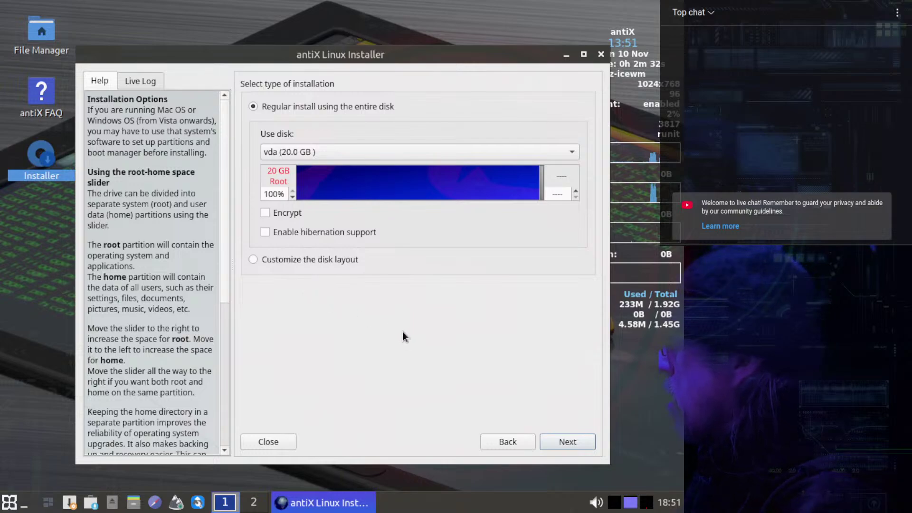
pyautogui.click(577, 442)
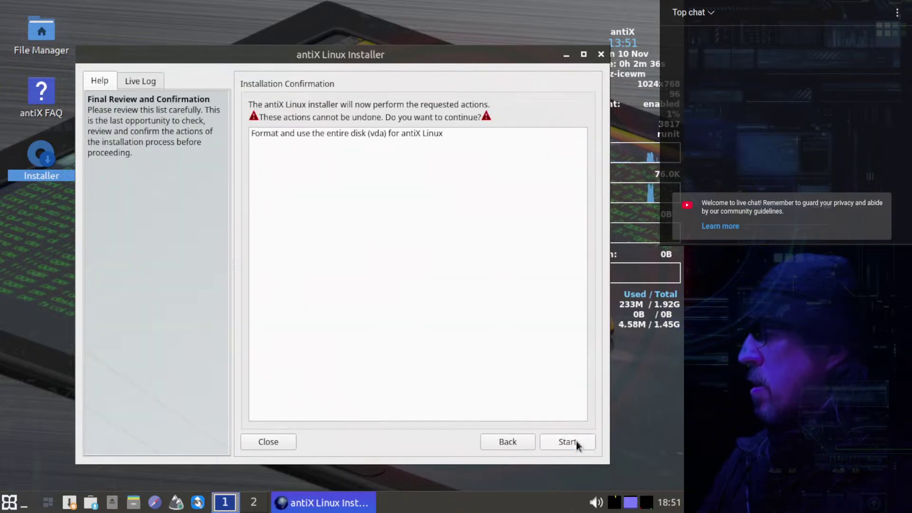
pyautogui.click(577, 441)
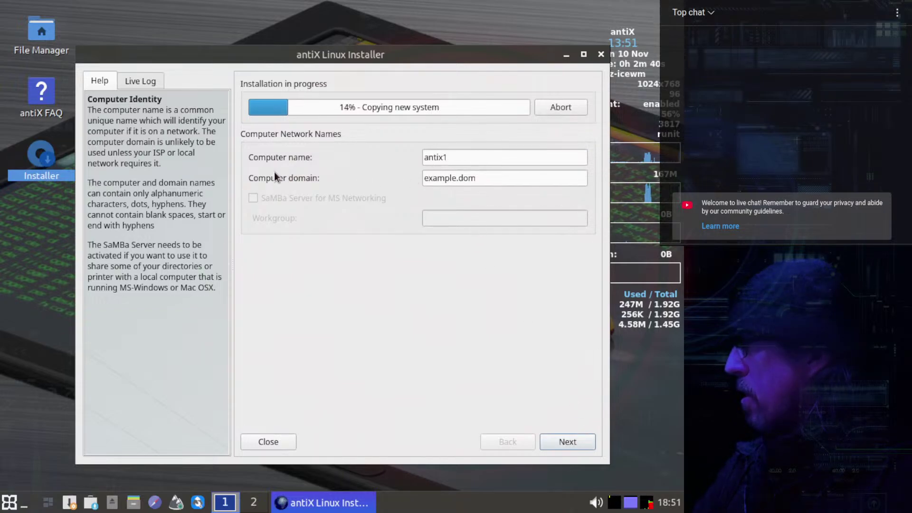
# Accept the computer network names and set the default locale to United Kingdom - British English.
pyautogui.click(566, 442)
pyautogui.click(566, 160)
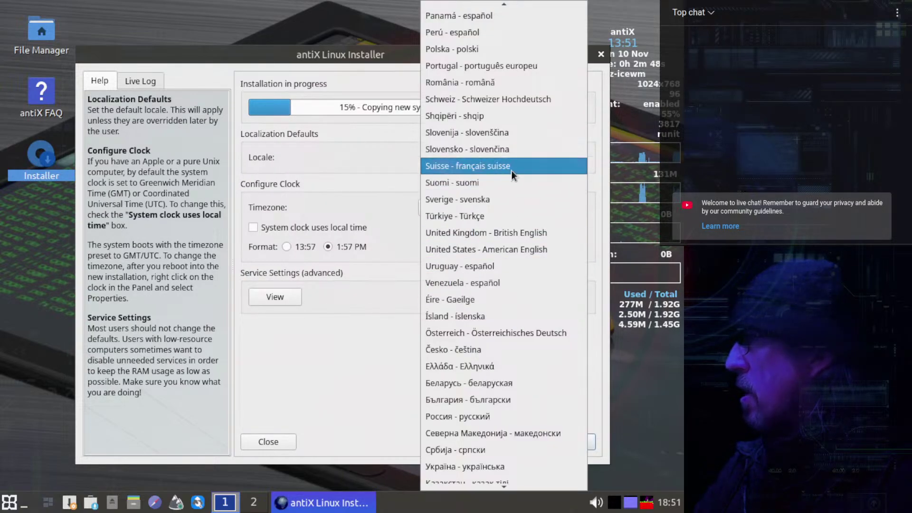
pyautogui.scroll(9, 511, 170)
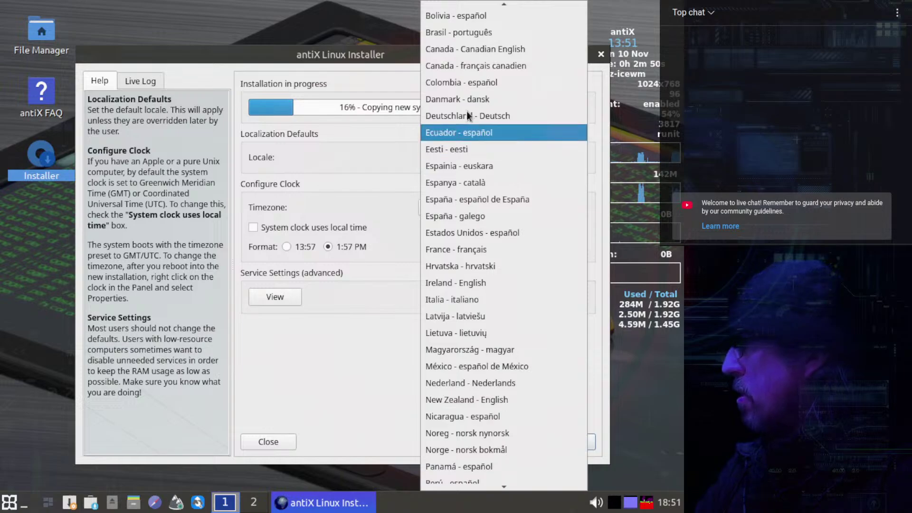
pyautogui.scroll(-13, 534, 244)
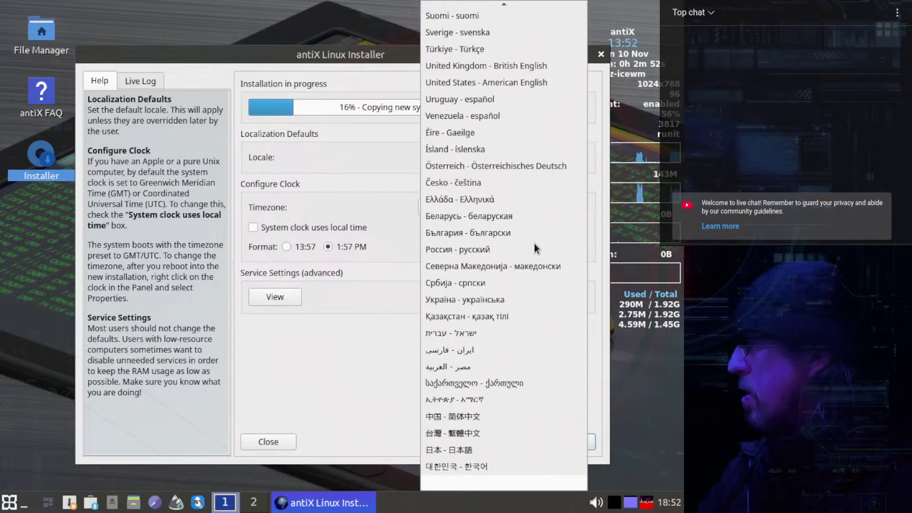
pyautogui.scroll(7, 534, 243)
pyautogui.scroll(-4, 534, 244)
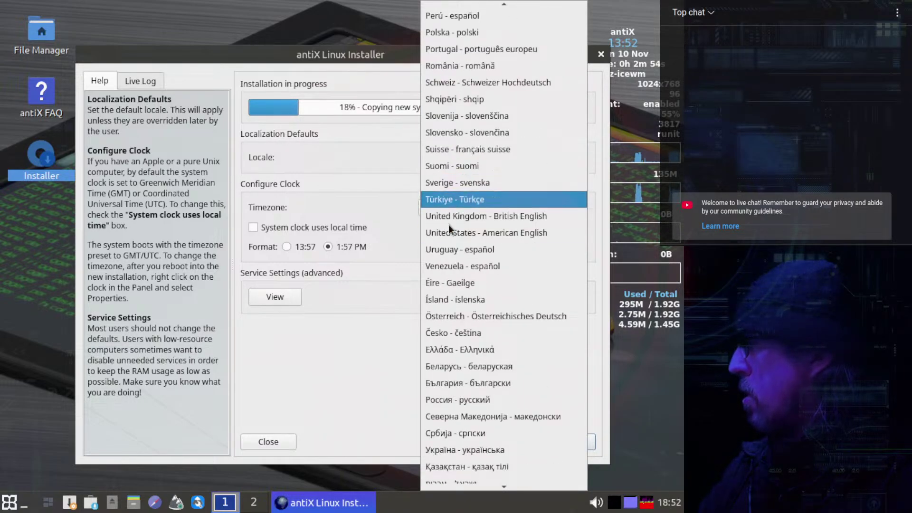
pyautogui.click(483, 211)
# Set the timezone to Europe, London and accept the localization and clock settings.
pyautogui.click(502, 207)
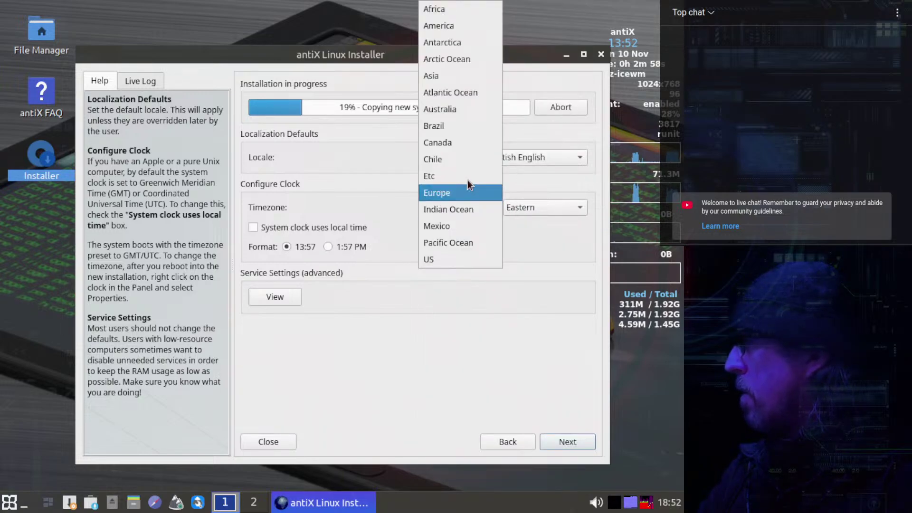
pyautogui.click(454, 191)
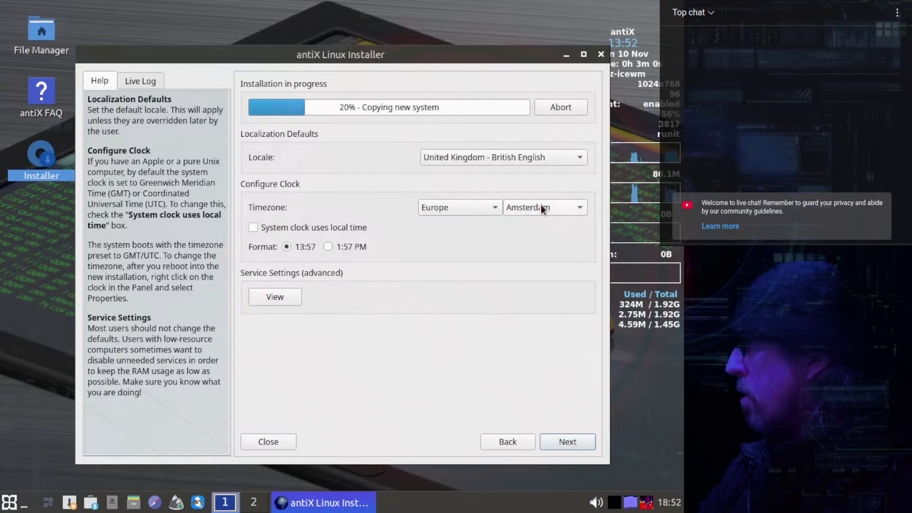
pyautogui.click(538, 206)
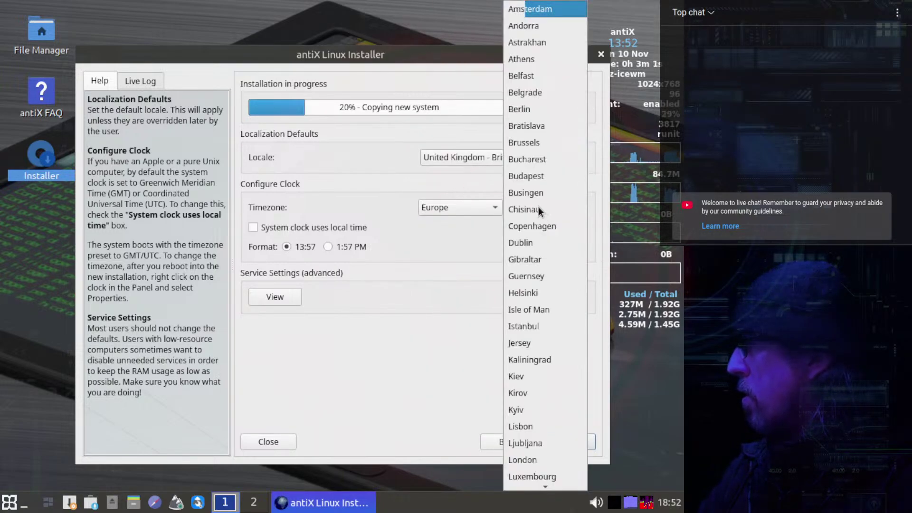
pyautogui.click(546, 458)
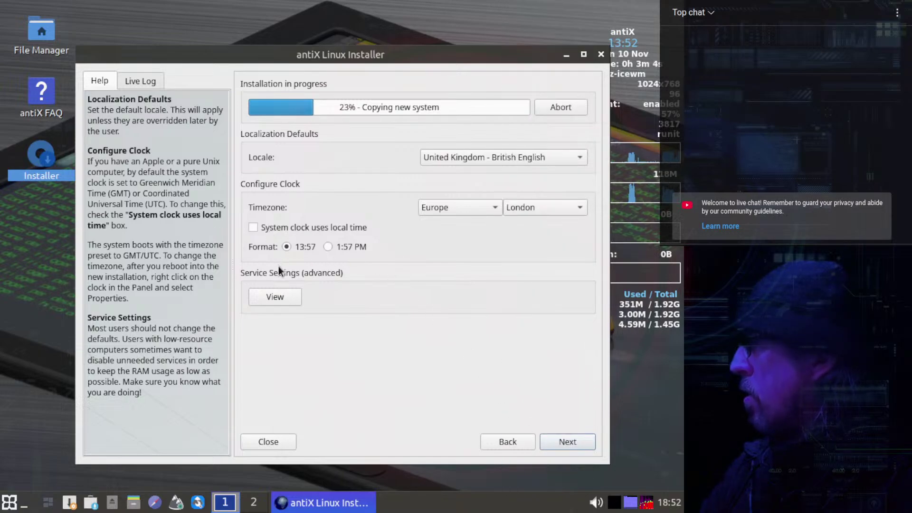
pyautogui.click(571, 441)
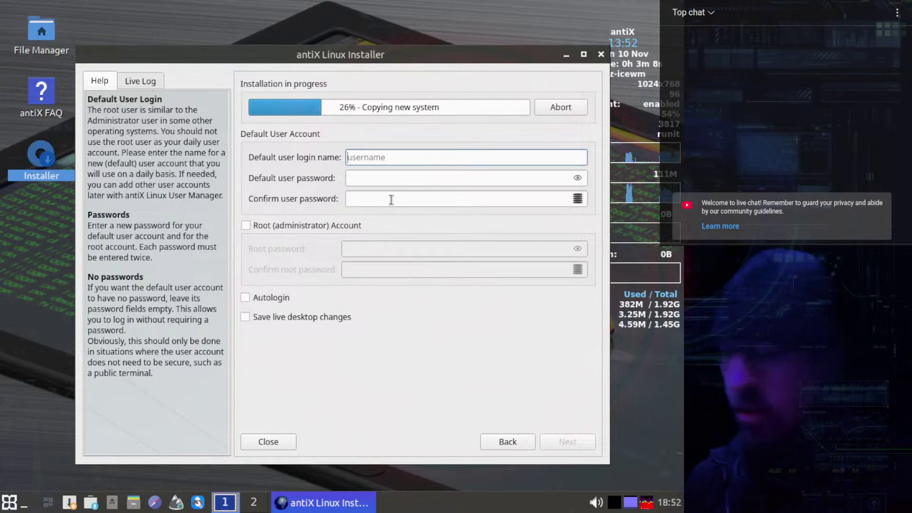
# Enter Coopertronic as the default user login name, and enter and confirm the default user password.
pyautogui.write('Coop')
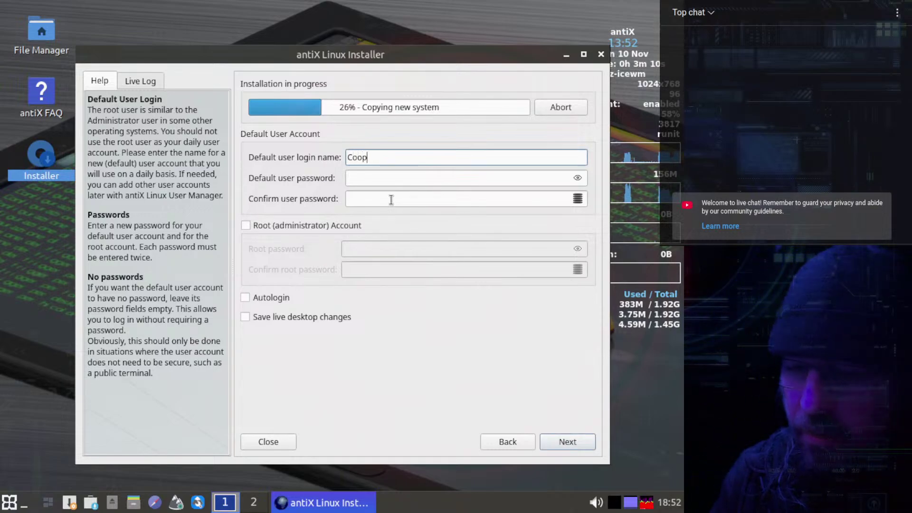
pyautogui.write('ert')
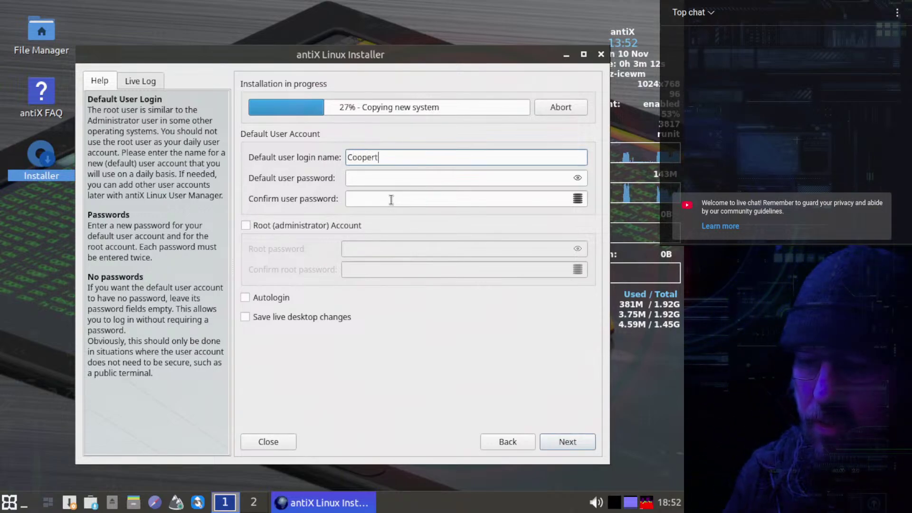
pyautogui.write('ronic')
pyautogui.press('Tab')
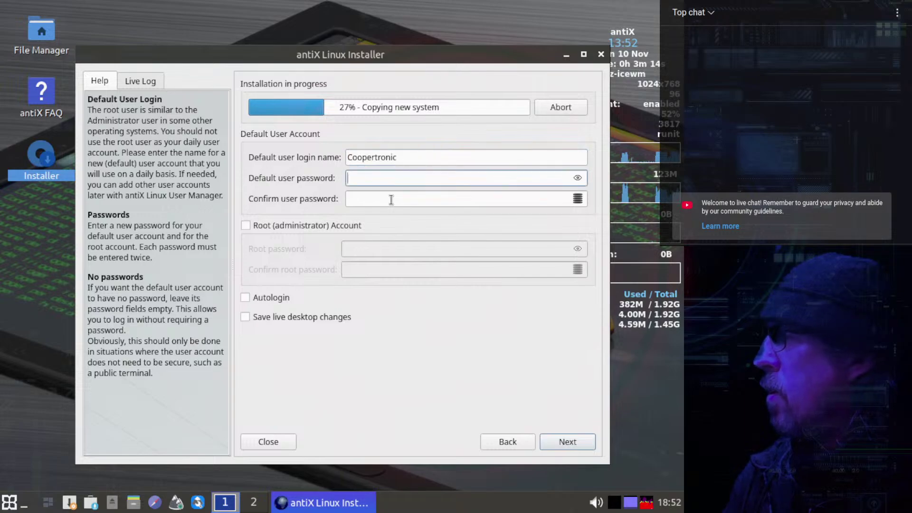
pyautogui.write('••')
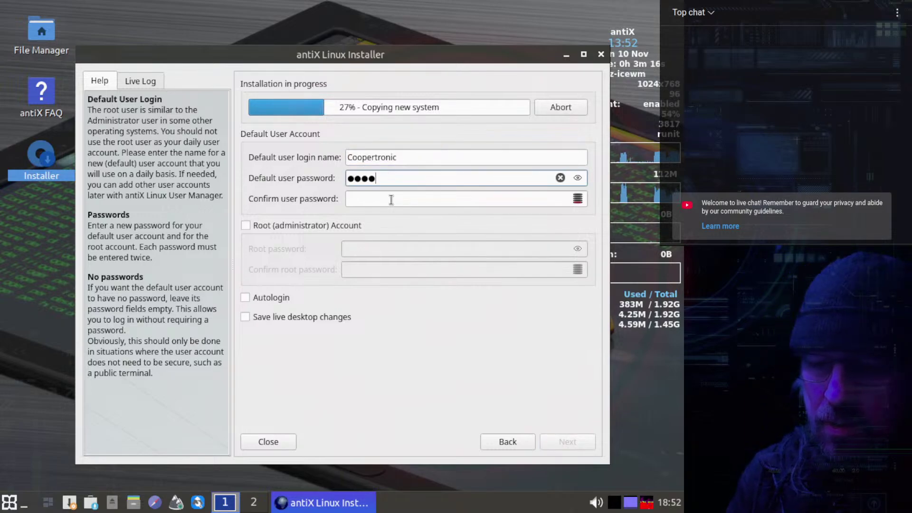
pyautogui.click(391, 199)
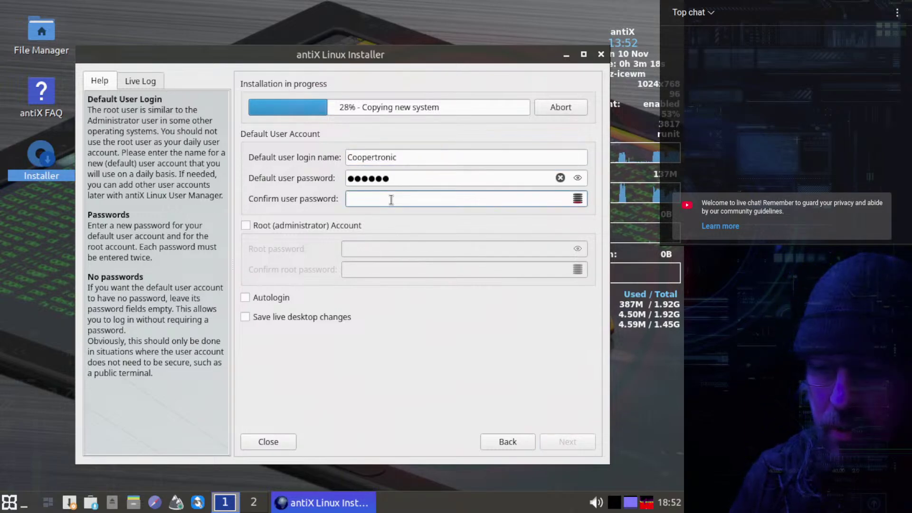
pyautogui.write('••••••')
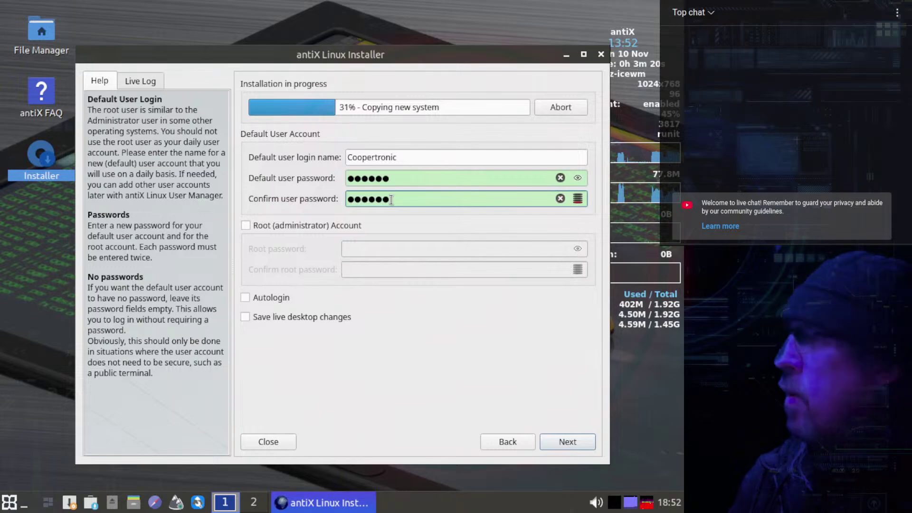
# Enable the root (administrator) account, and enter and confirm the root password.
pyautogui.press('Tab')
pyautogui.press('space')
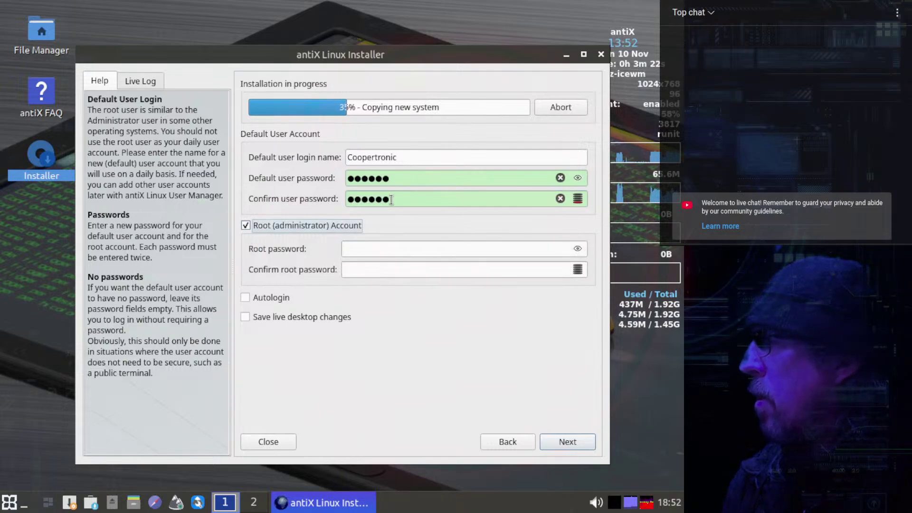
pyautogui.press('Tab')
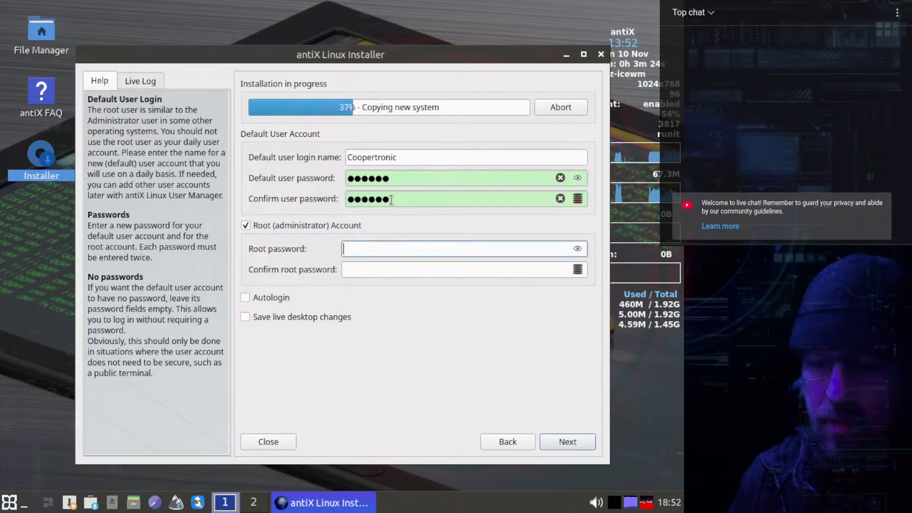
pyautogui.write('••••')
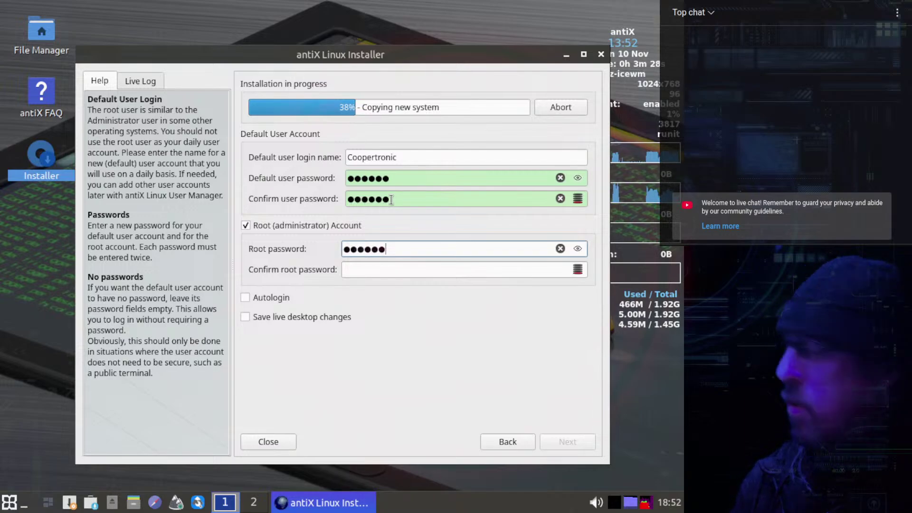
pyautogui.press('Tab')
pyautogui.write('•••')
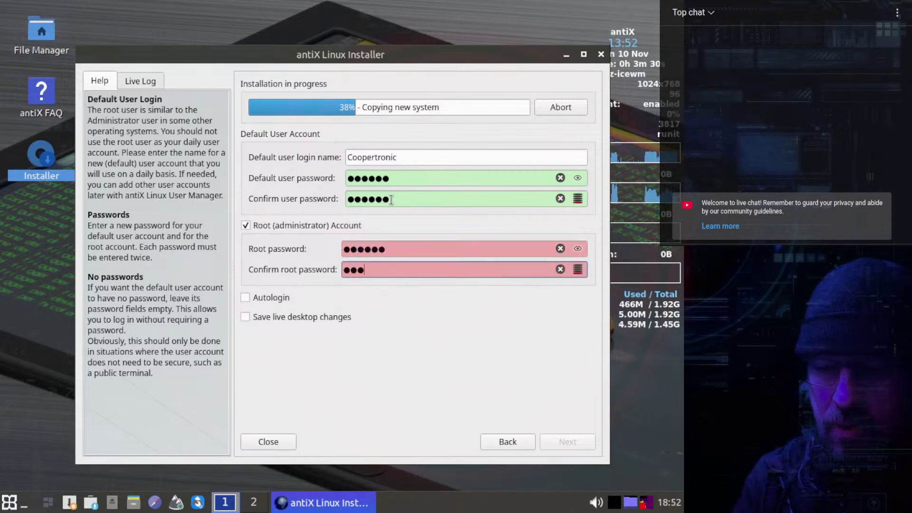
pyautogui.write('•••')
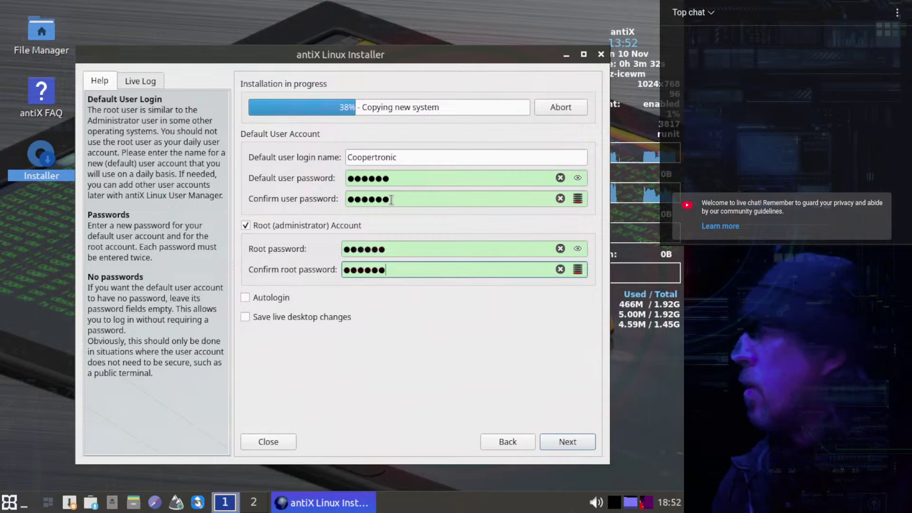
# Enable autologin and accept the account settings, and finish the completed installation with the automatic reboot left on.
pyautogui.click(265, 300)
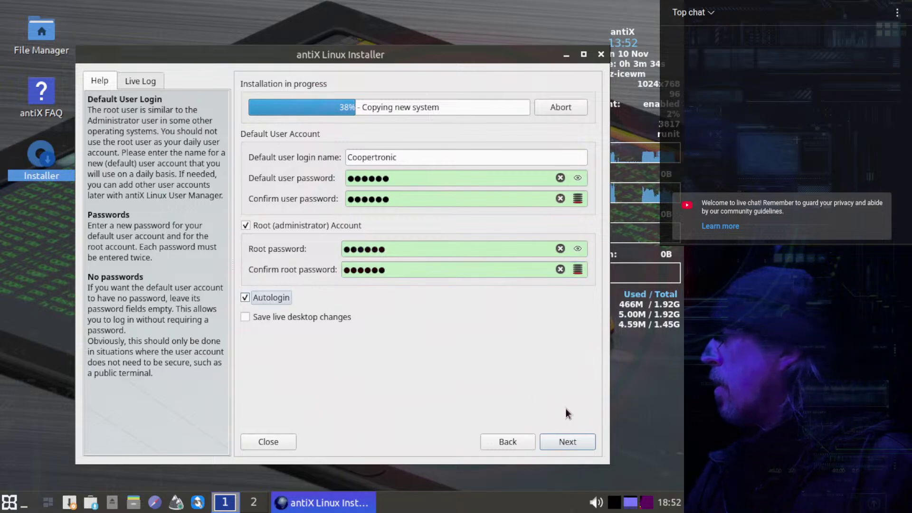
pyautogui.click(566, 451)
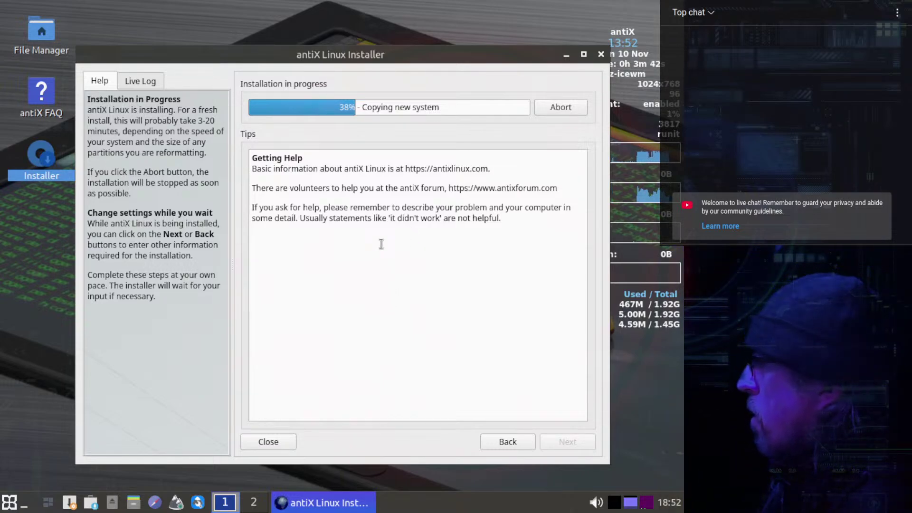
pyautogui.moveTo(375, 56); pyautogui.dragTo(320, 31)
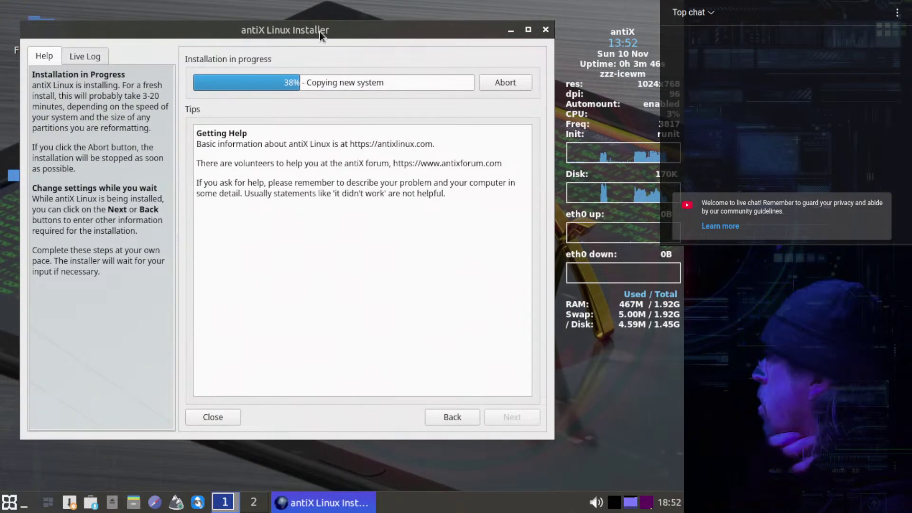
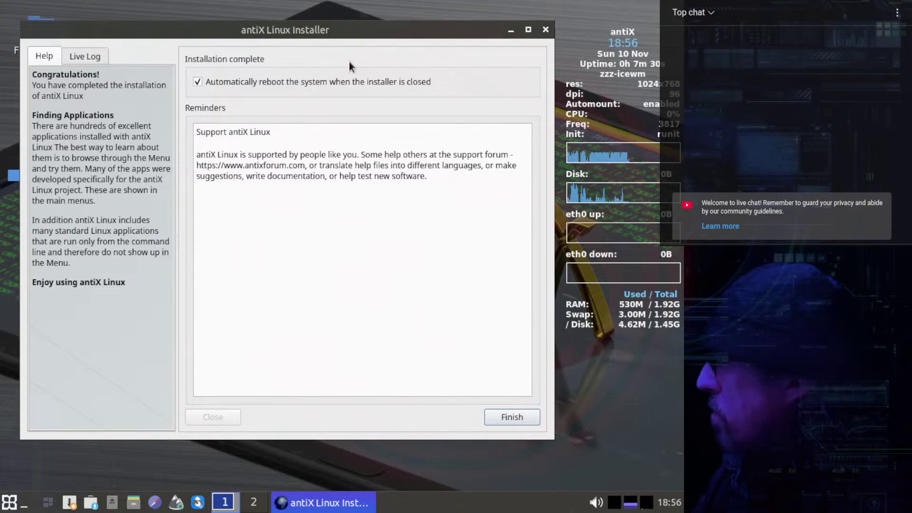
pyautogui.click(518, 417)
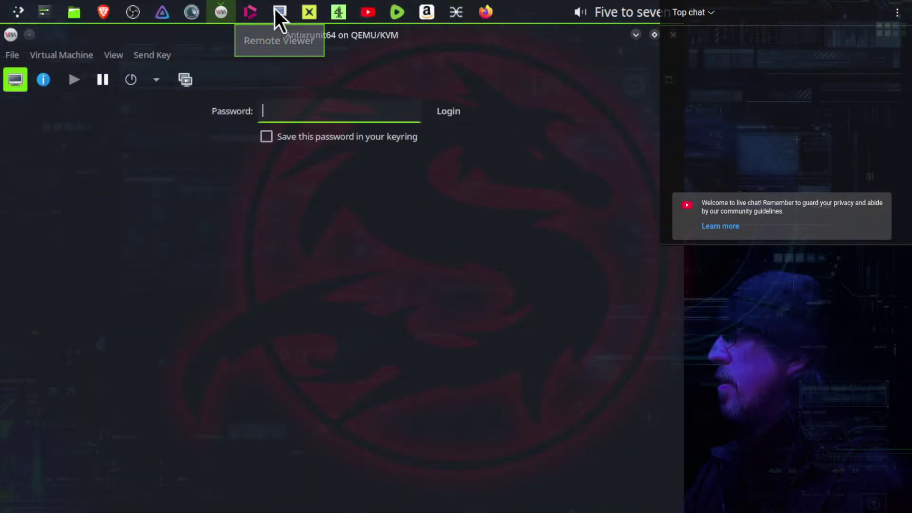
# Switch to Remote Viewer, connect to spice://localhost:5900 with the SPICE connection password, and show the virtual machine full screen.
pyautogui.click(276, 8)
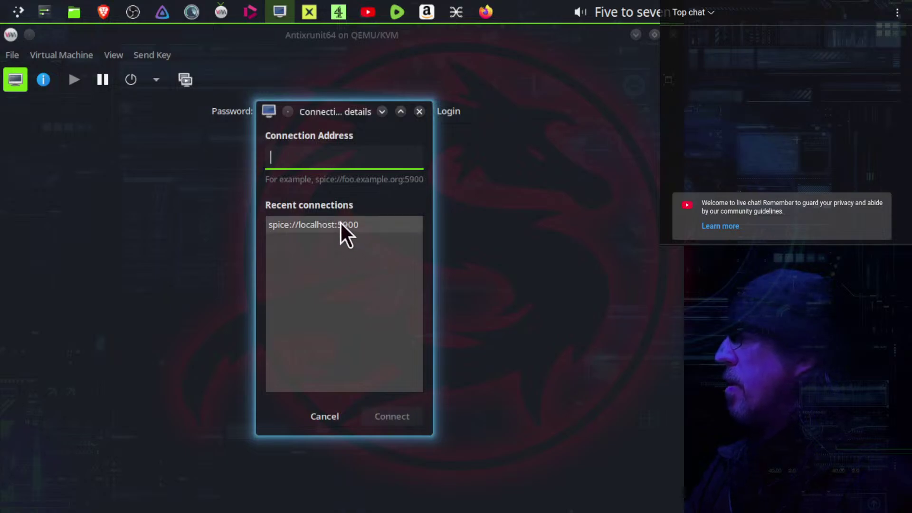
pyautogui.doubleClick(340, 221)
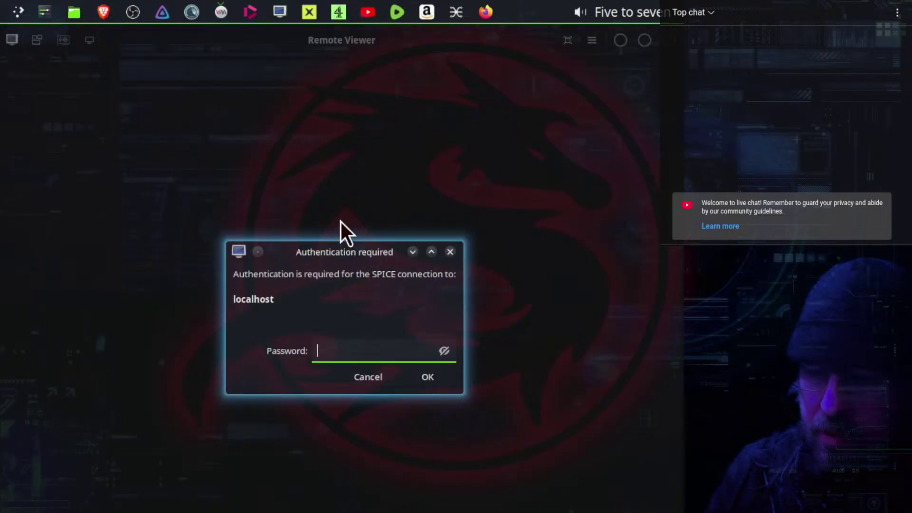
pyautogui.write('**************')
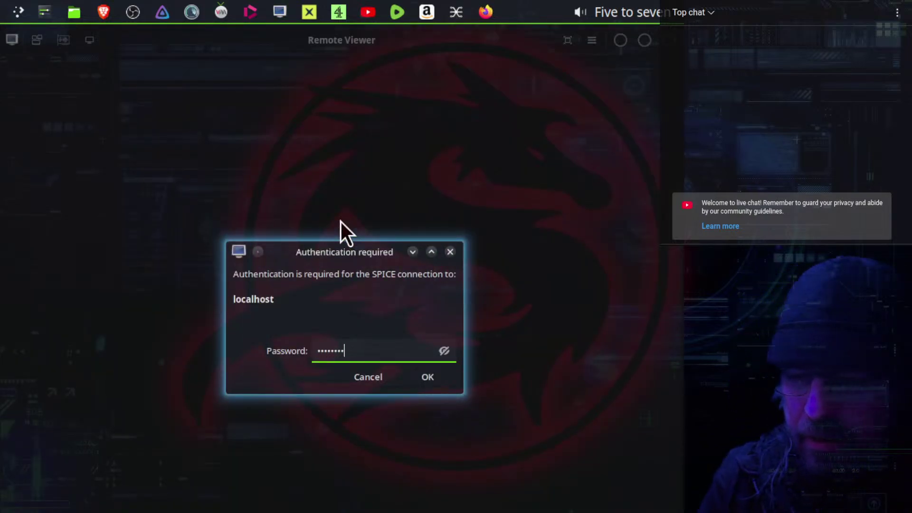
pyautogui.press('Return')
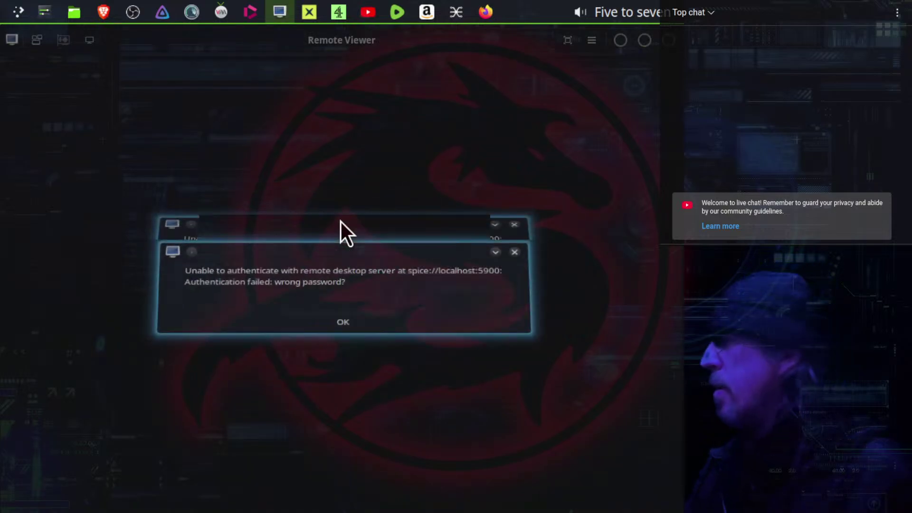
pyautogui.press('Return')
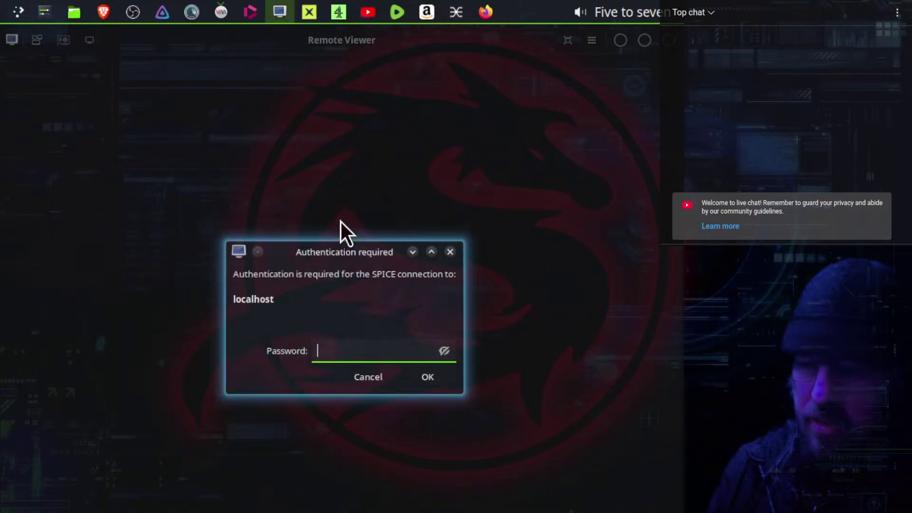
pyautogui.write('*********')
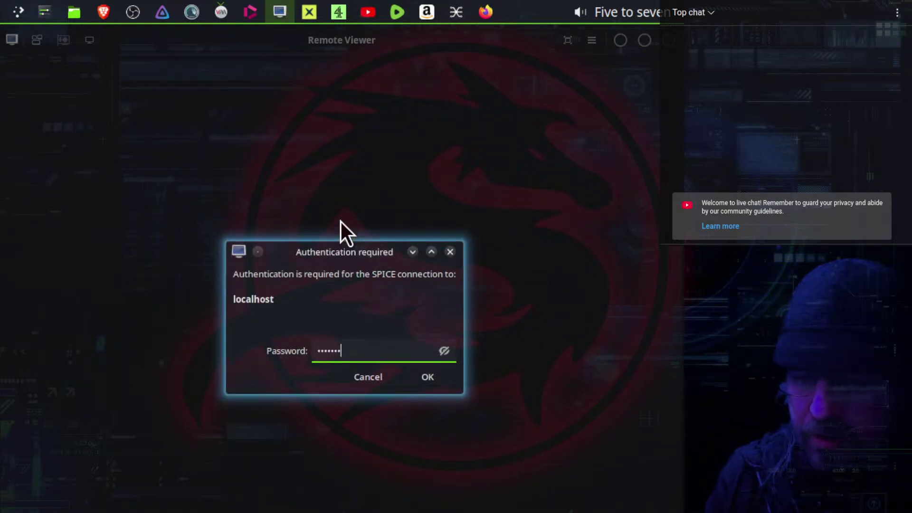
pyautogui.press('Return')
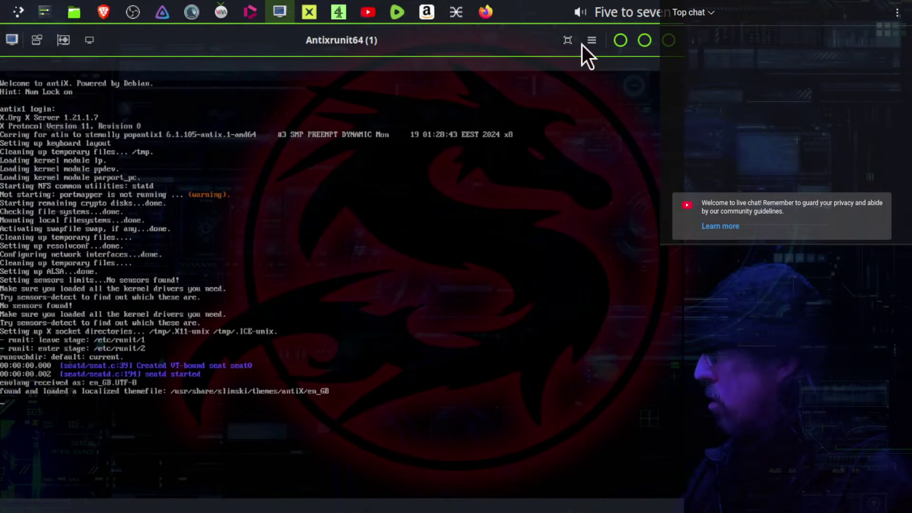
pyautogui.click(568, 40)
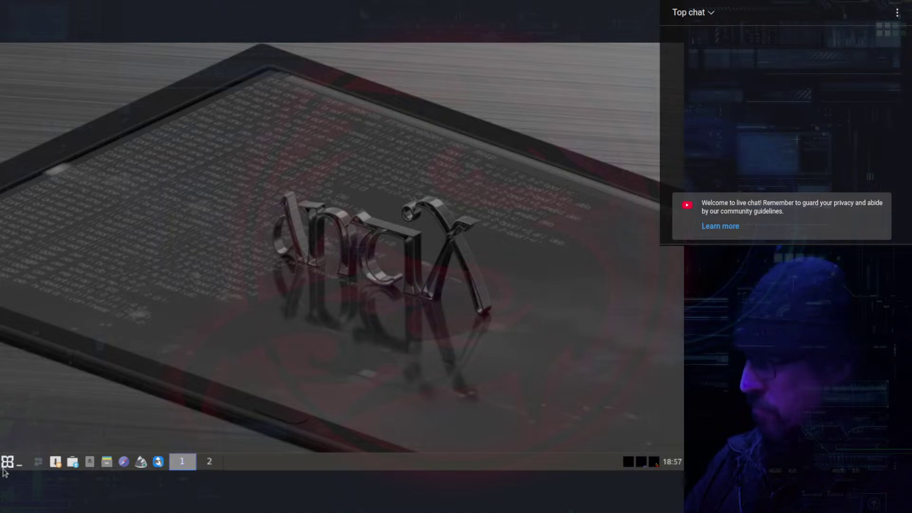
# Open the Control Centre on the newly installed antiX desktop.
pyautogui.click(7, 462)
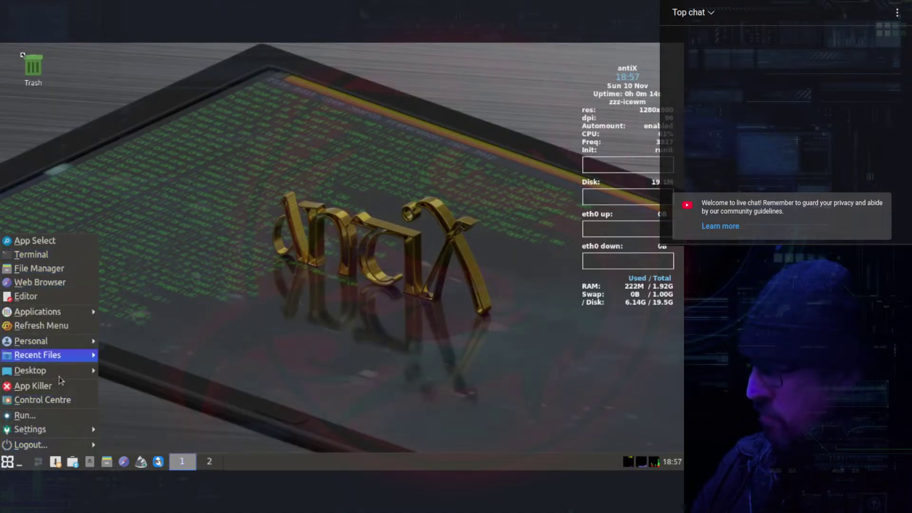
pyautogui.click(55, 397)
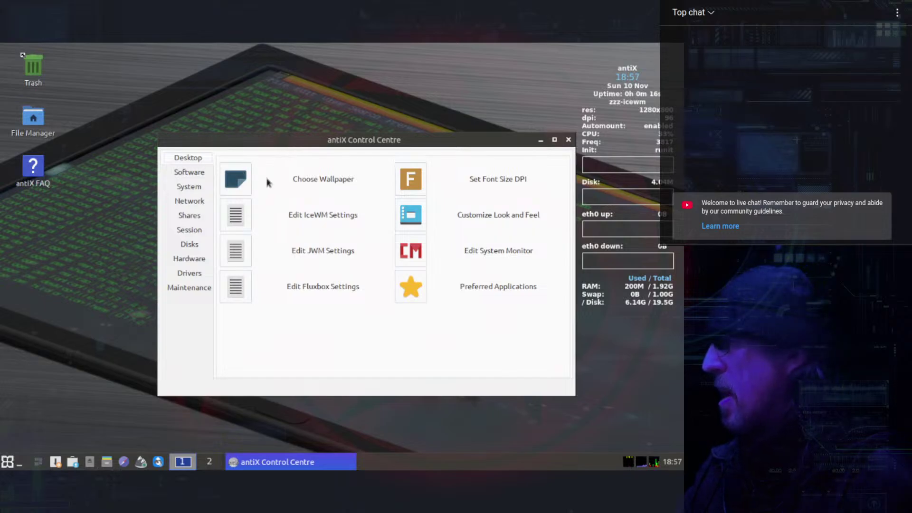
# Open the session's screen resolution editor (ARandR), set the Virtual-1 output to 1024x768, and apply the layout.
pyautogui.click(196, 186)
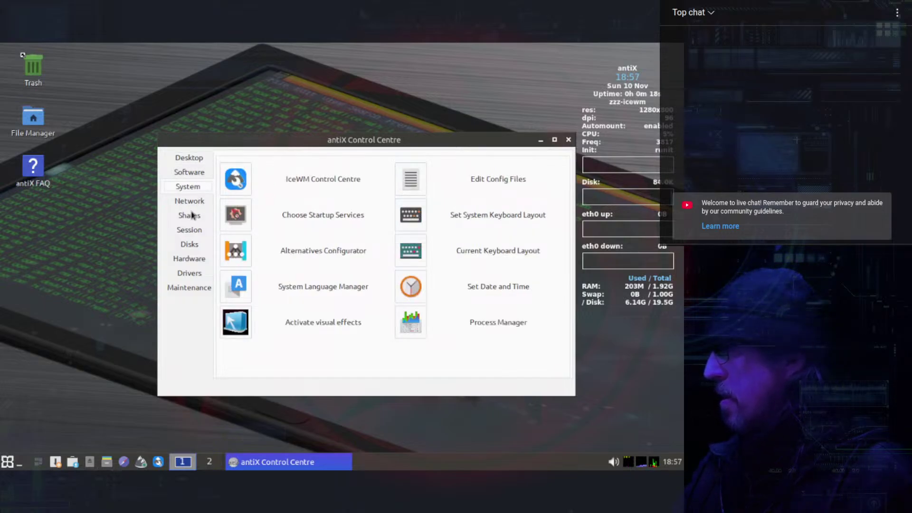
pyautogui.click(193, 232)
pyautogui.click(238, 176)
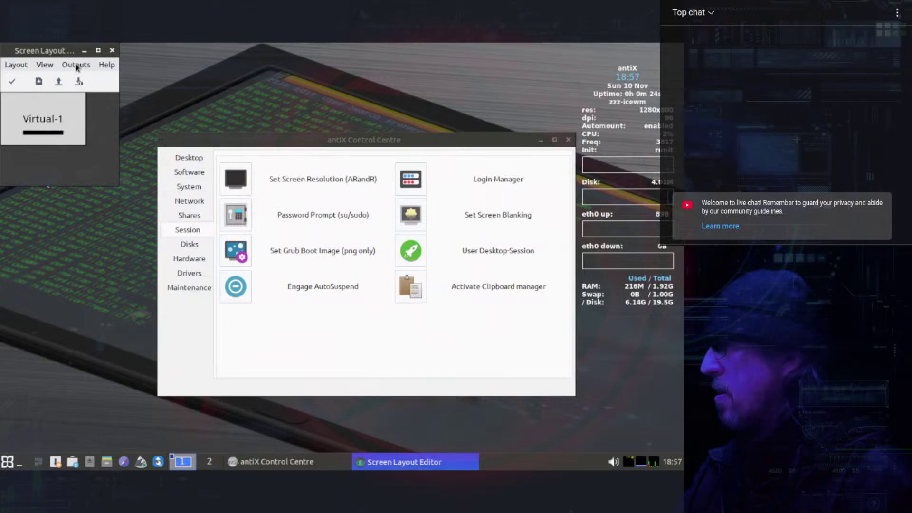
pyautogui.click(75, 65)
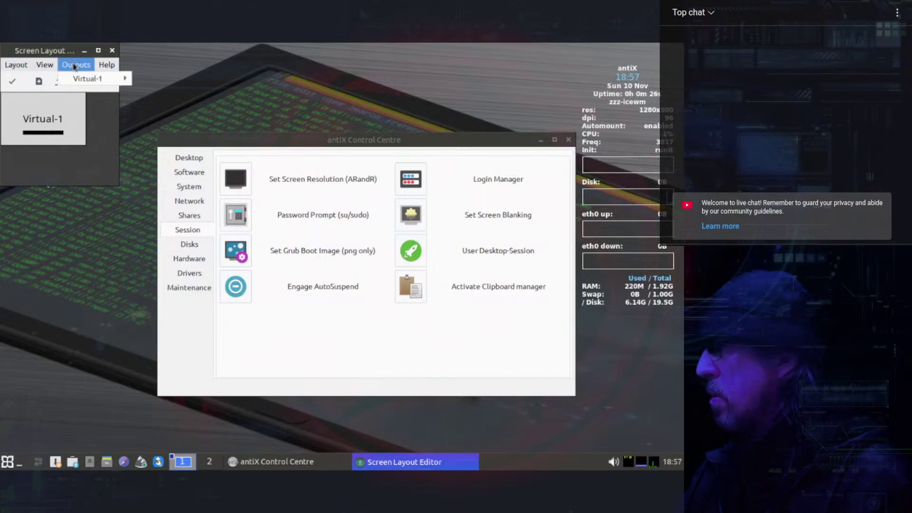
pyautogui.moveTo(97, 81)
pyautogui.moveTo(190, 112)
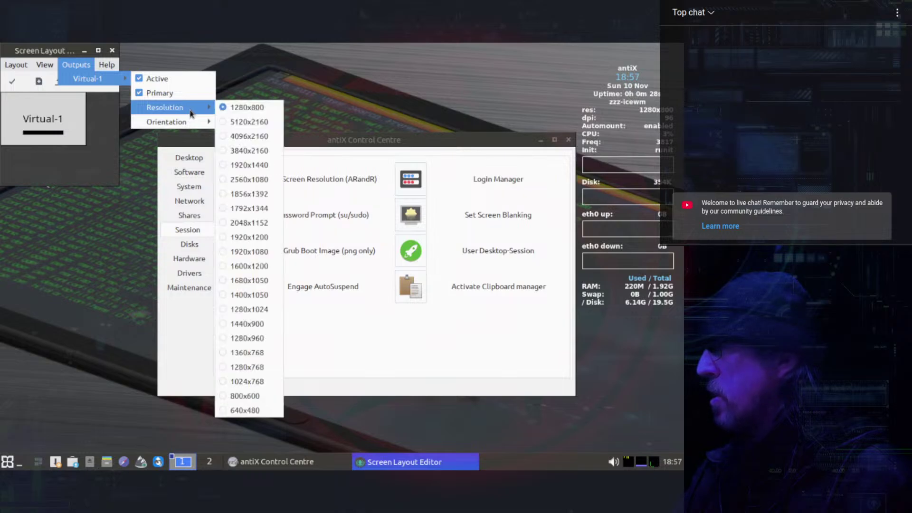
pyautogui.click(252, 381)
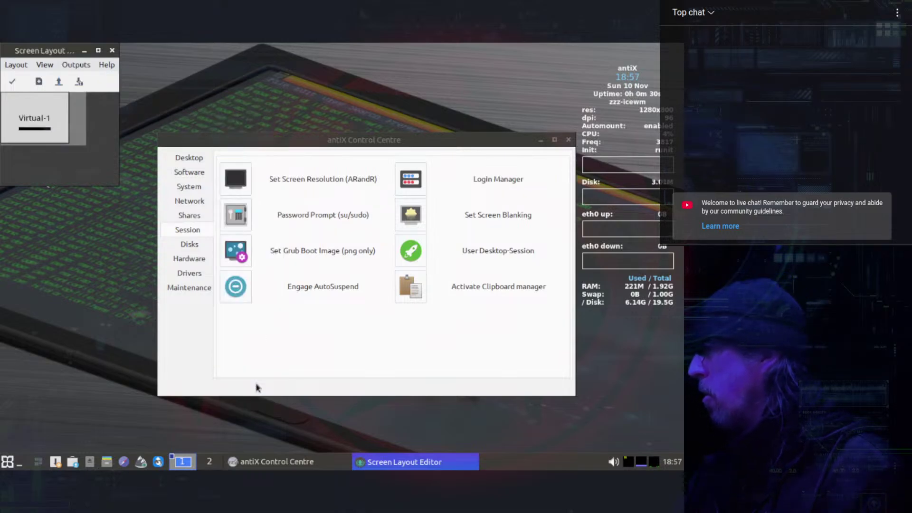
pyautogui.click(13, 81)
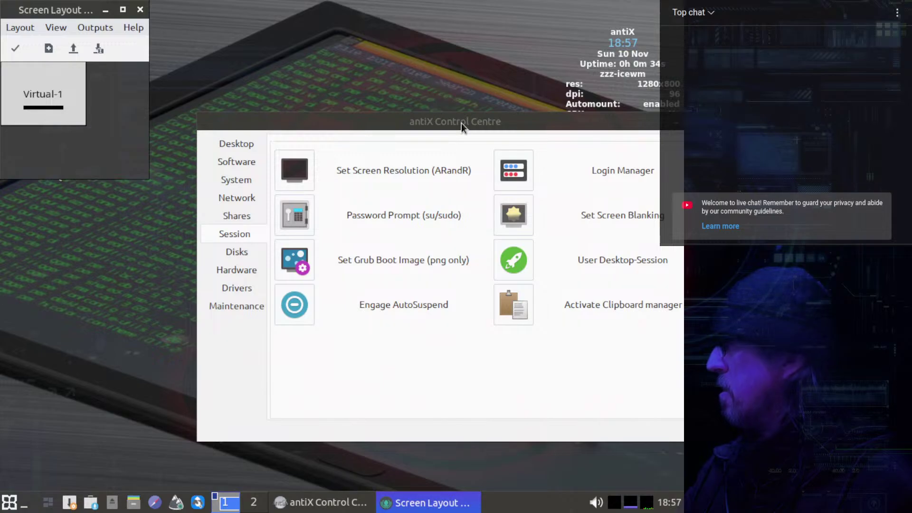
# Close the Control Centre and the Screen Layout Editor.
pyautogui.moveTo(463, 121); pyautogui.dragTo(315, 94)
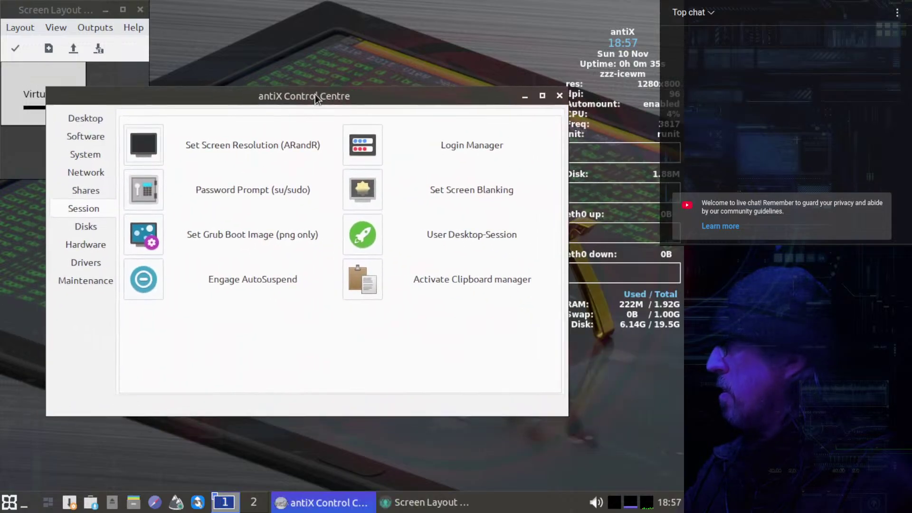
pyautogui.click(559, 97)
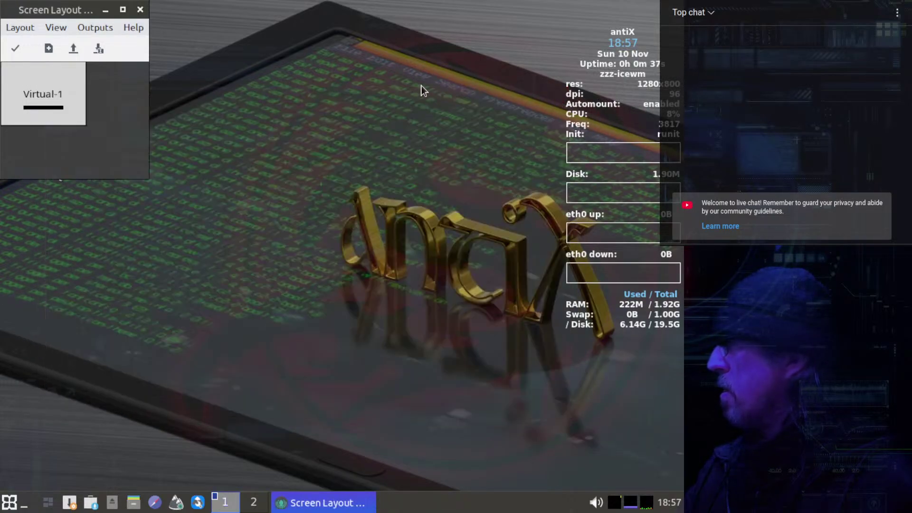
pyautogui.click(139, 10)
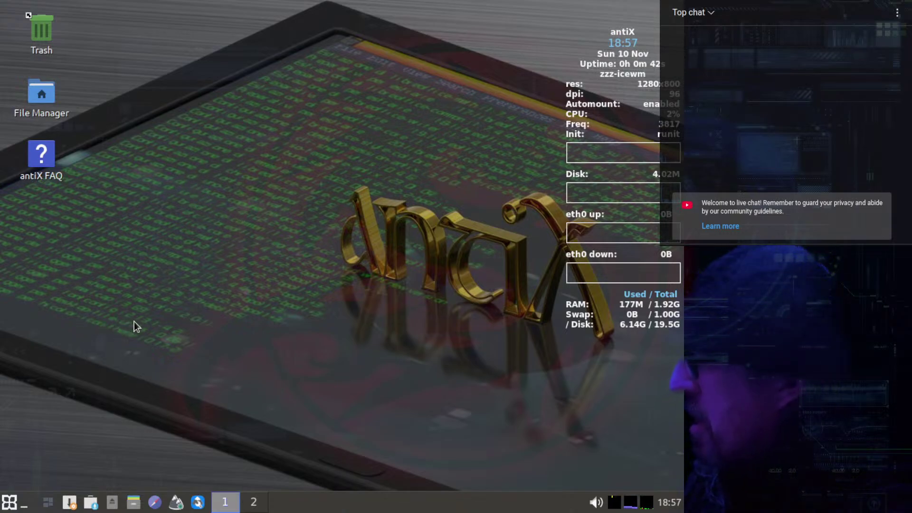
# Open the antiX desktop's main application menu.
pyautogui.click(10, 506)
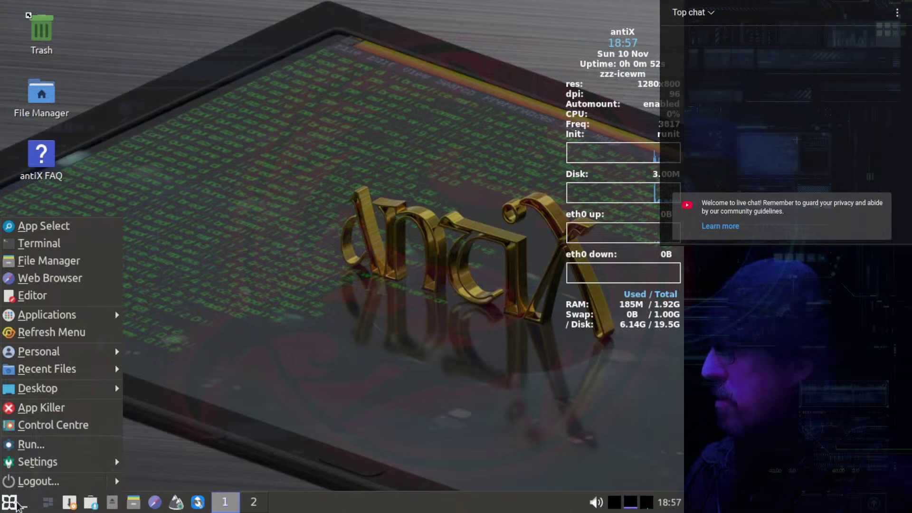
# Open the antiX Control Centre and show its Software tools.
pyautogui.click(79, 428)
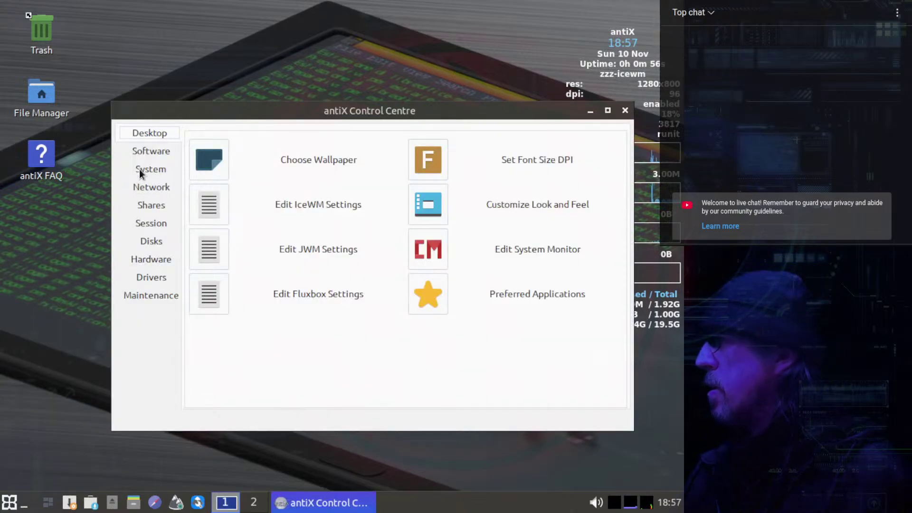
pyautogui.click(156, 169)
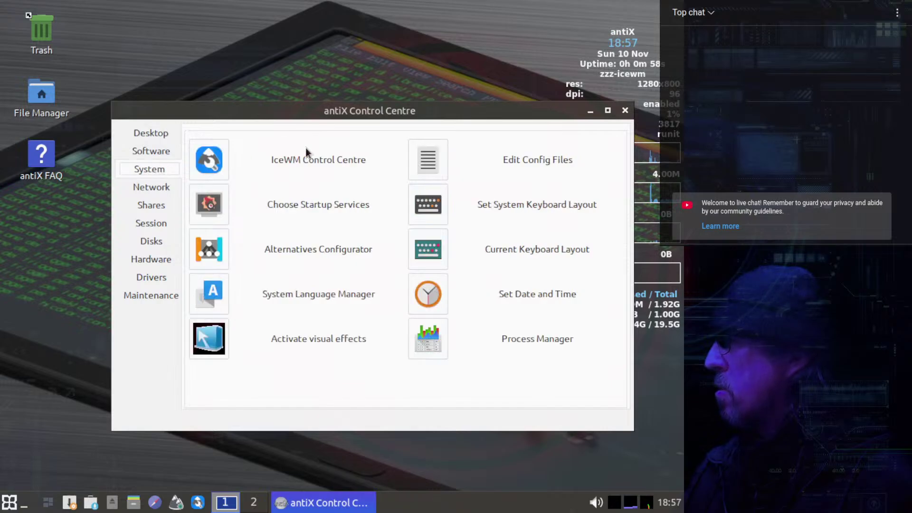
pyautogui.click(142, 151)
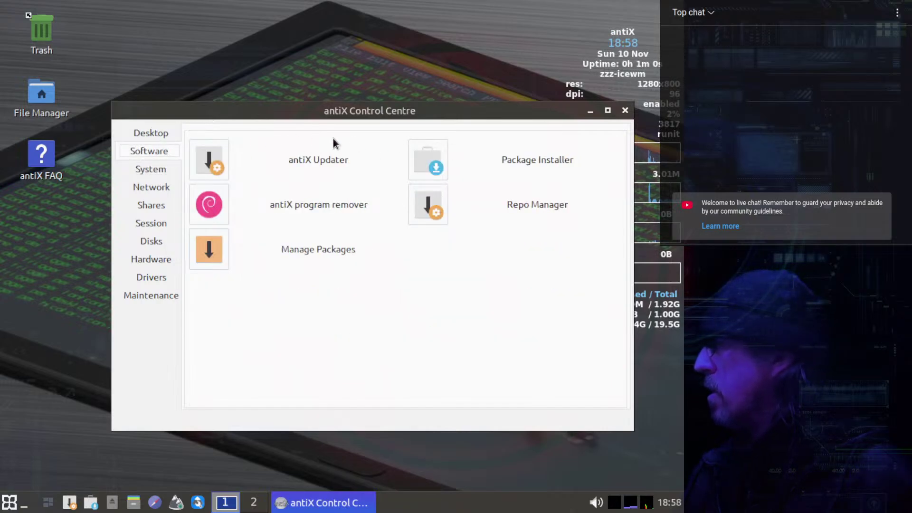
pyautogui.click(204, 165)
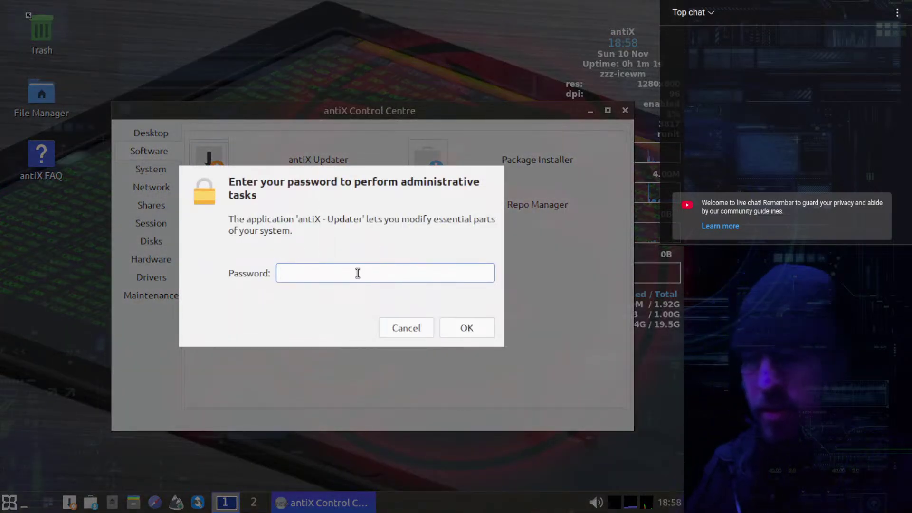
pyautogui.write('••••••')
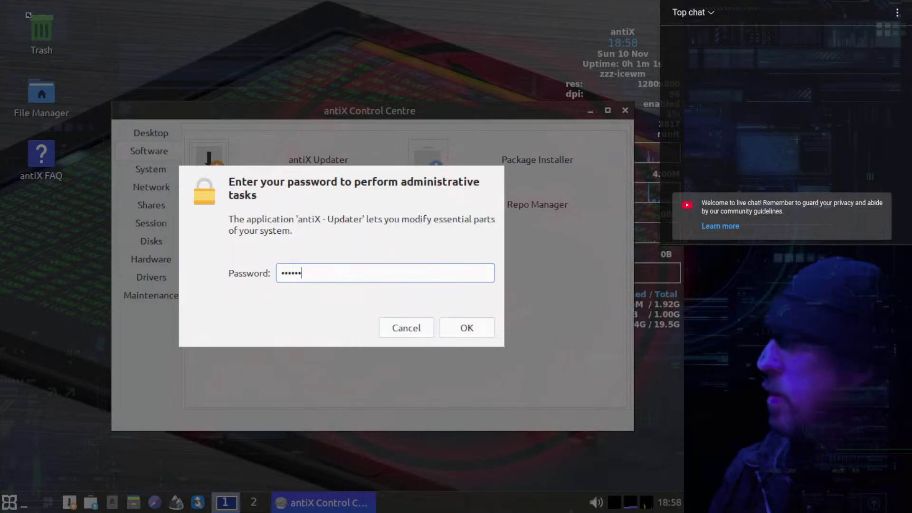
pyautogui.press('BackSpace')
pyautogui.press('F12')
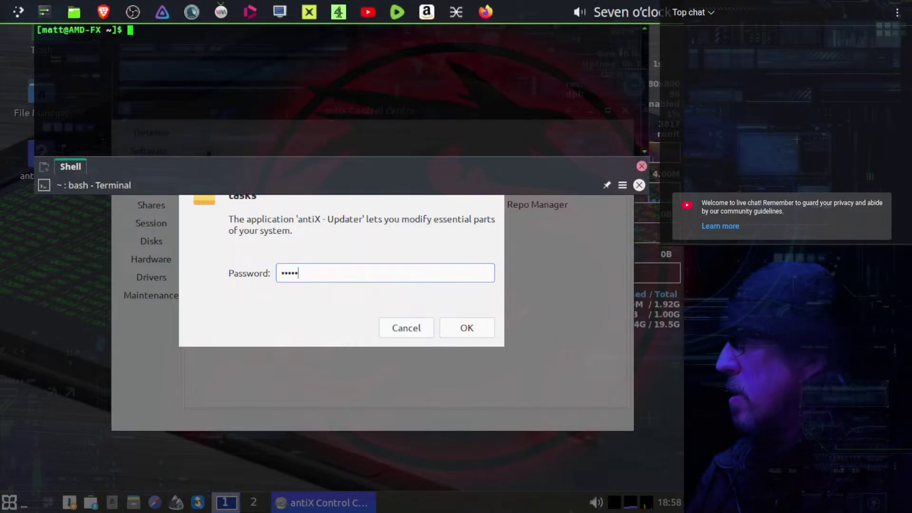
pyautogui.press('F12')
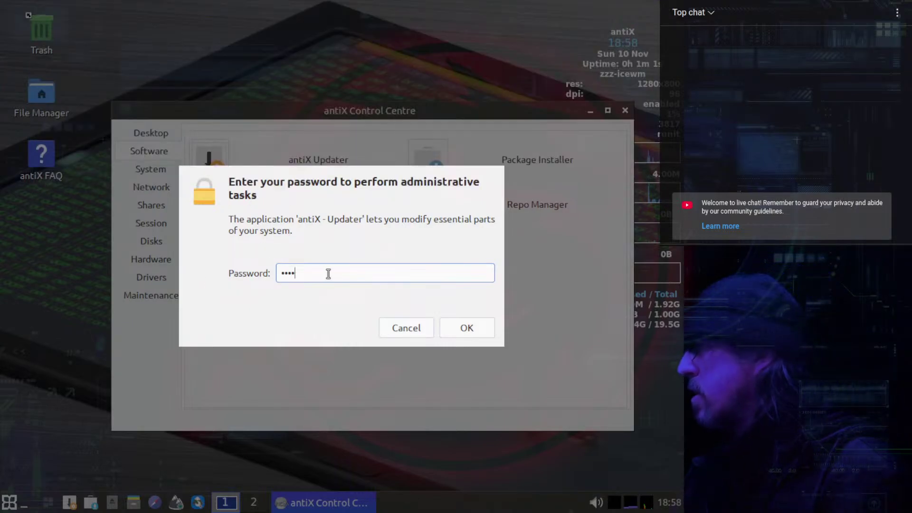
pyautogui.click(395, 328)
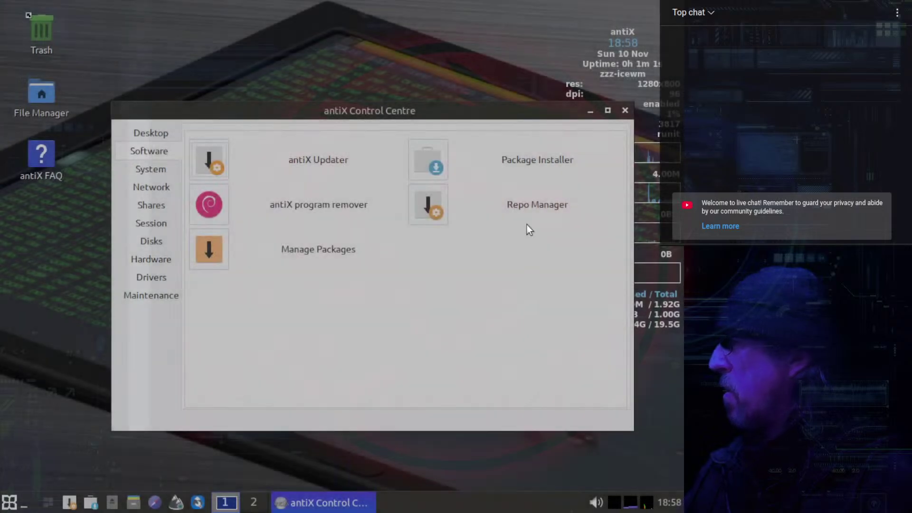
pyautogui.click(435, 281)
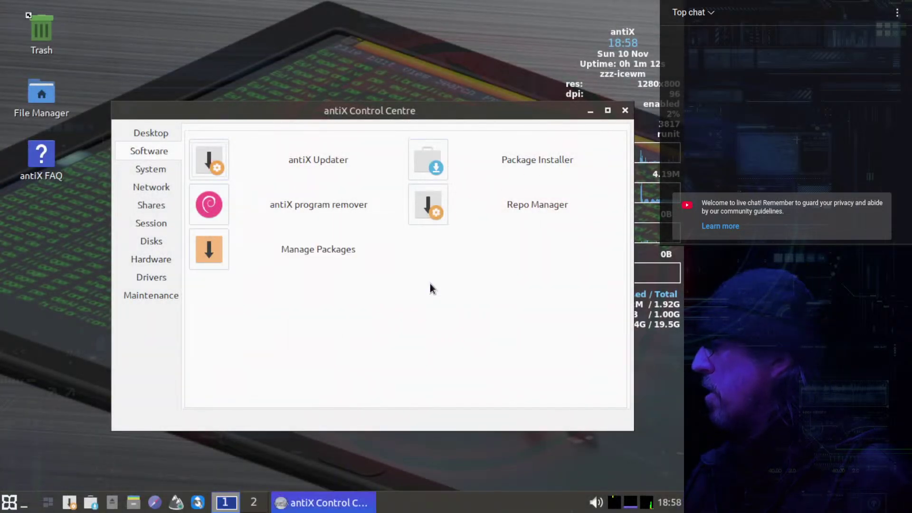
# Switch the IceWM desktop theme to antiX-Magic-Small.
pyautogui.click(10, 502)
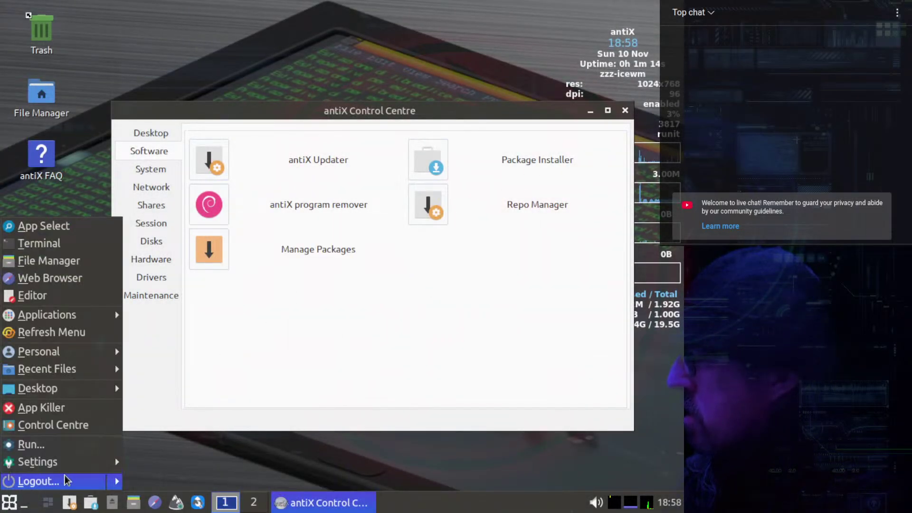
pyautogui.moveTo(96, 468)
pyautogui.moveTo(151, 495)
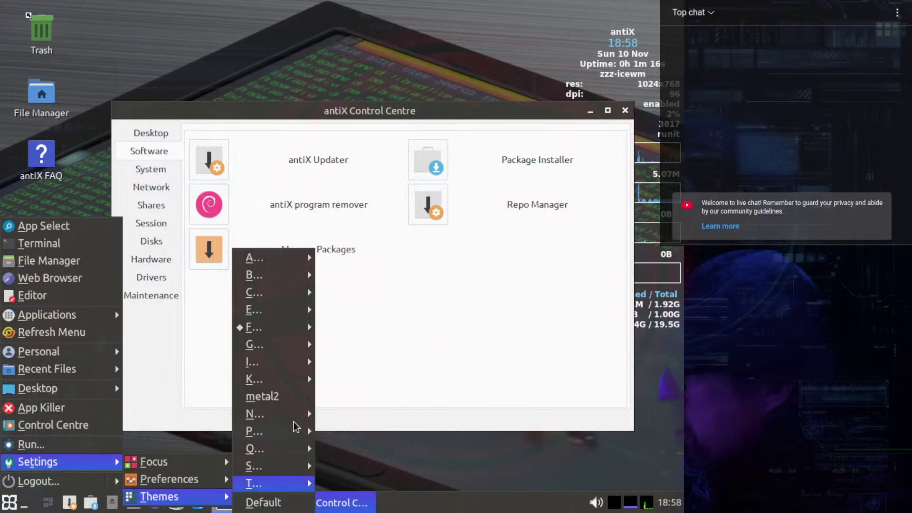
pyautogui.moveTo(297, 261)
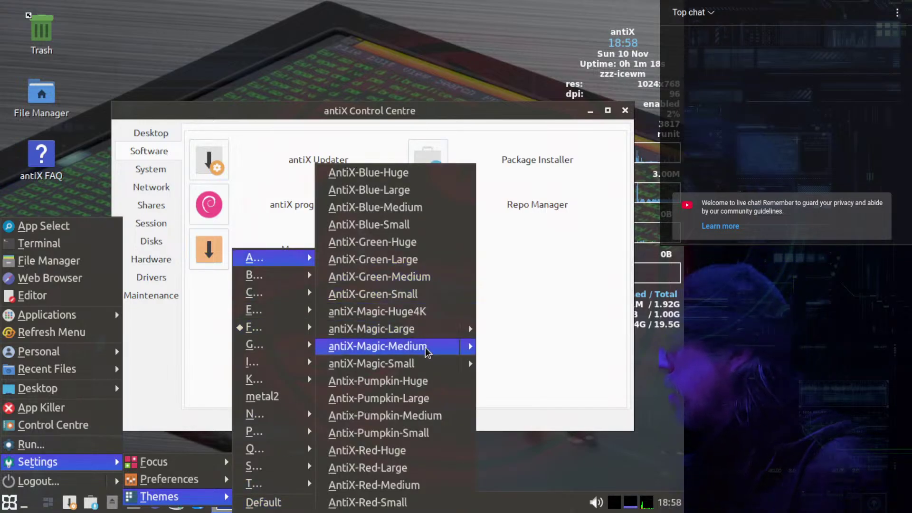
pyautogui.click(427, 365)
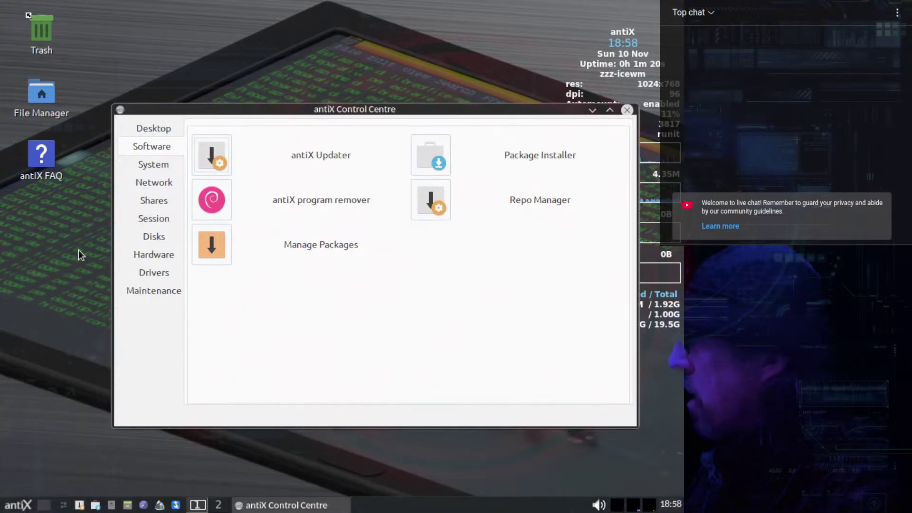
# Launch the antiX Updater from the Control Centre and authorise it with the administrative password.
pyautogui.click(220, 155)
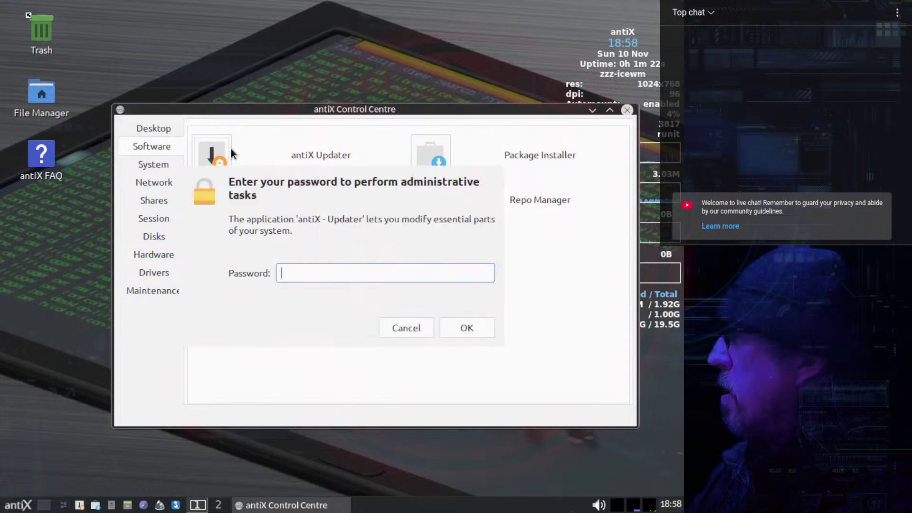
pyautogui.write('•••••••')
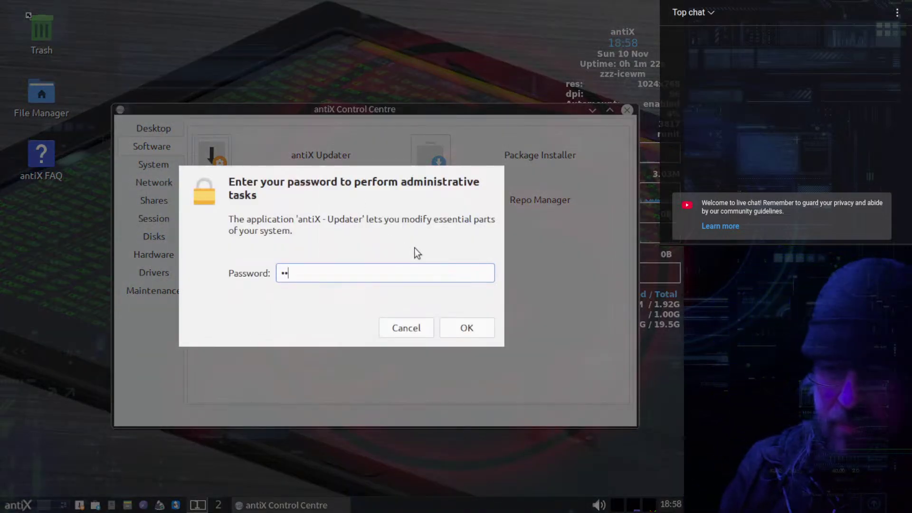
pyautogui.press('Return')
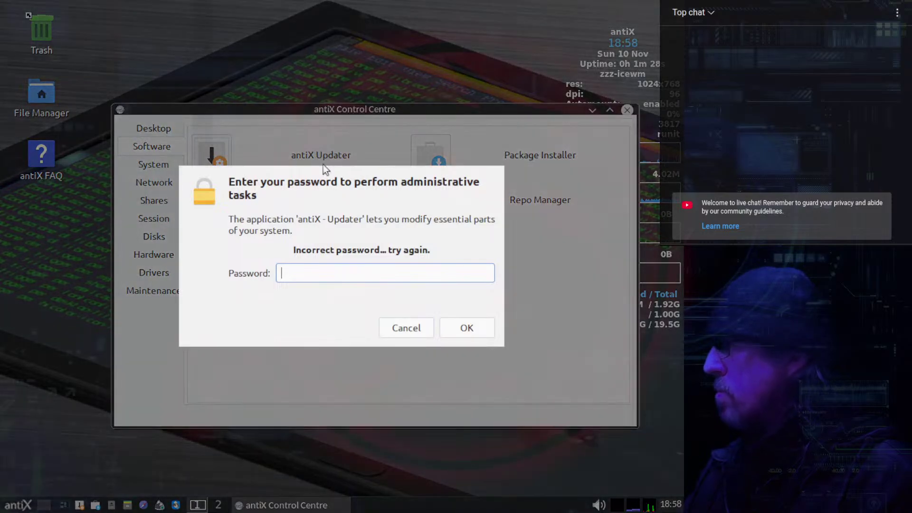
pyautogui.write('••••••')
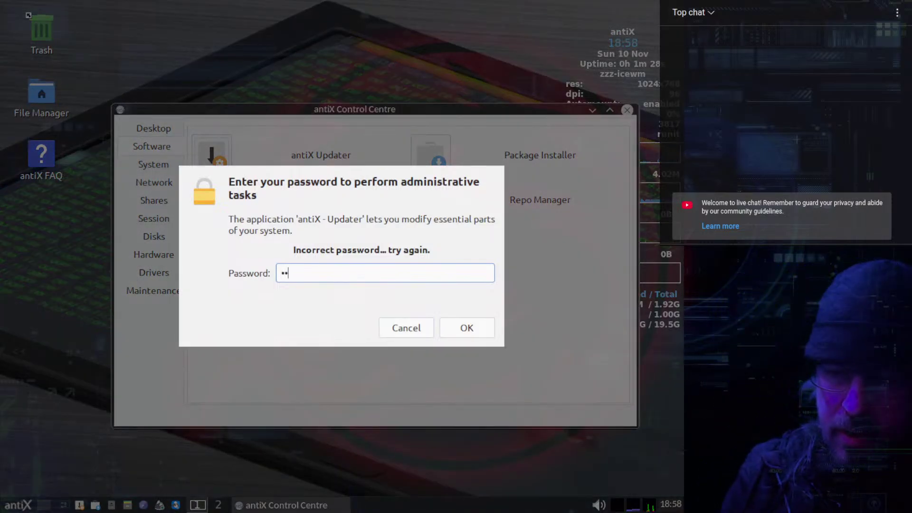
pyautogui.press('Return')
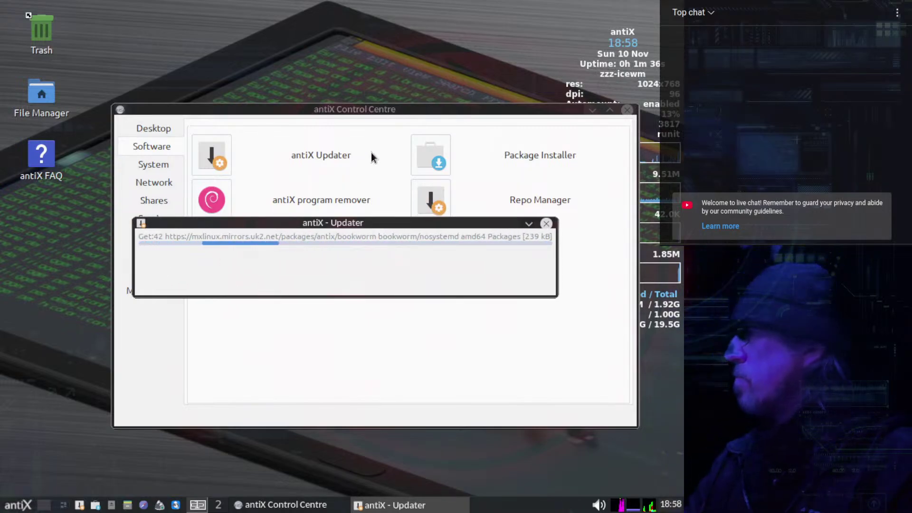
# Run the Automatic update in the antiX Updater, moving the Control Centre and updater windows clear of the system monitor.
pyautogui.moveTo(387, 106); pyautogui.dragTo(253, 22)
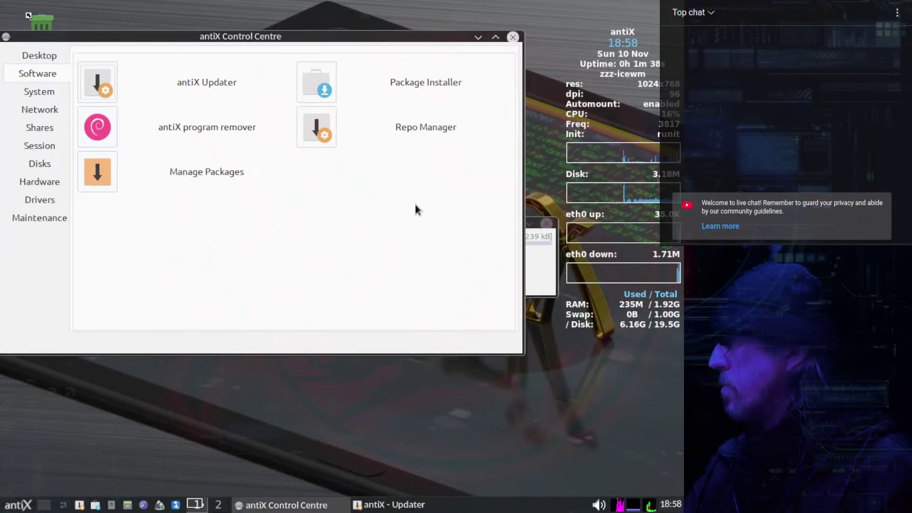
pyautogui.click(535, 273)
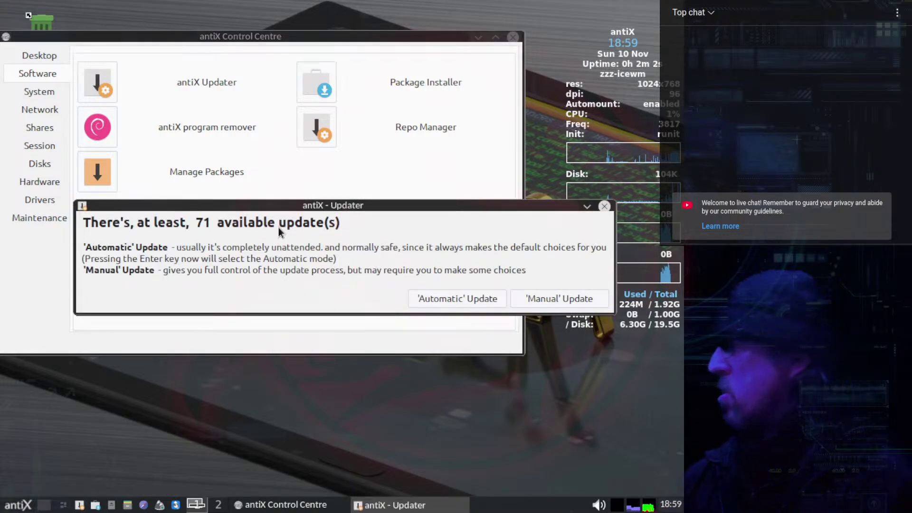
pyautogui.click(437, 298)
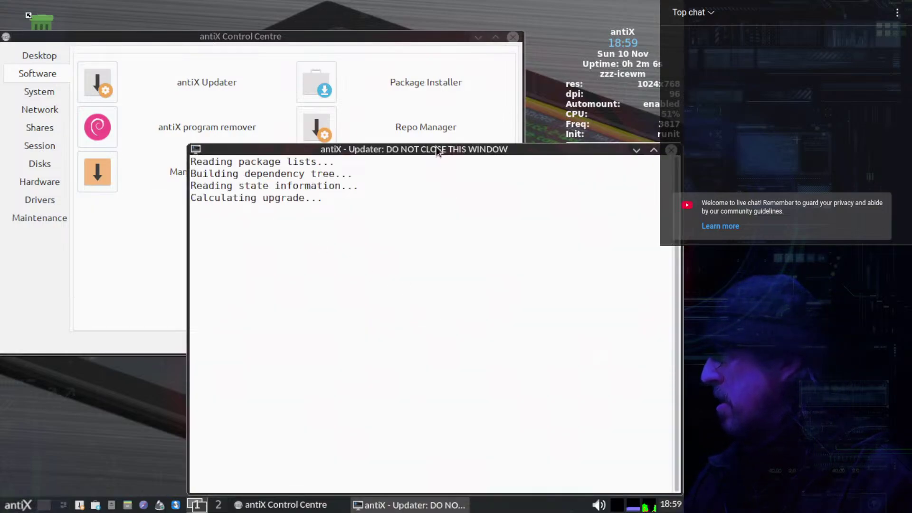
pyautogui.moveTo(435, 147); pyautogui.dragTo(255, 53)
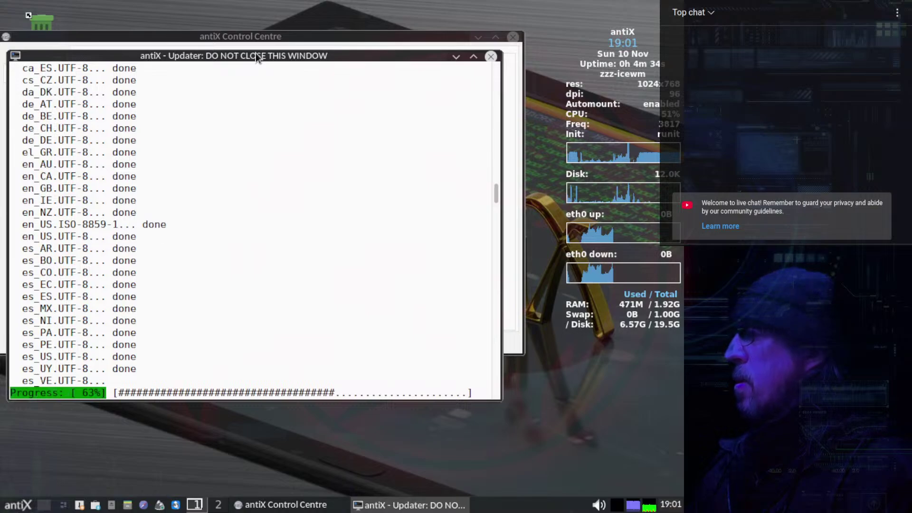
# Leave the full-screen guest view and start creating a new QEMU/KVM virtual machine from local install media in Virtual Machine Manager.
pyautogui.moveTo(250, 4)
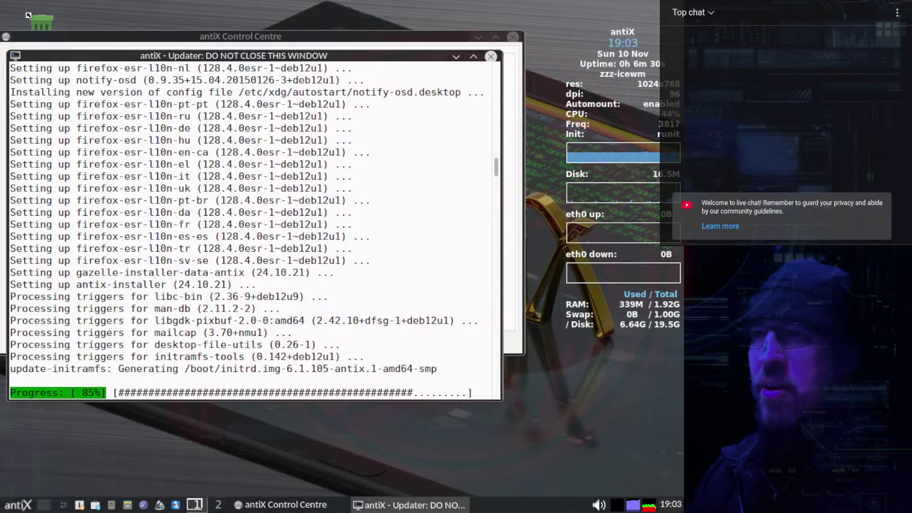
pyautogui.moveTo(466, 7)
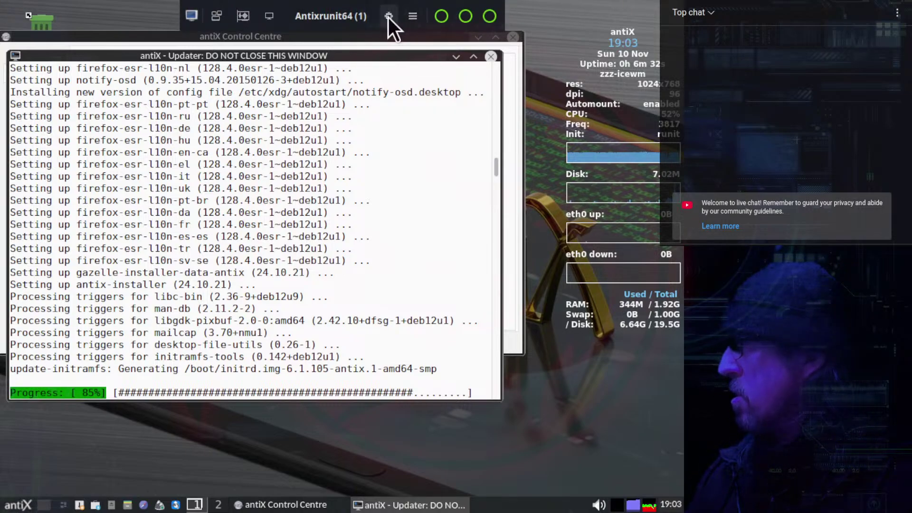
pyautogui.click(389, 17)
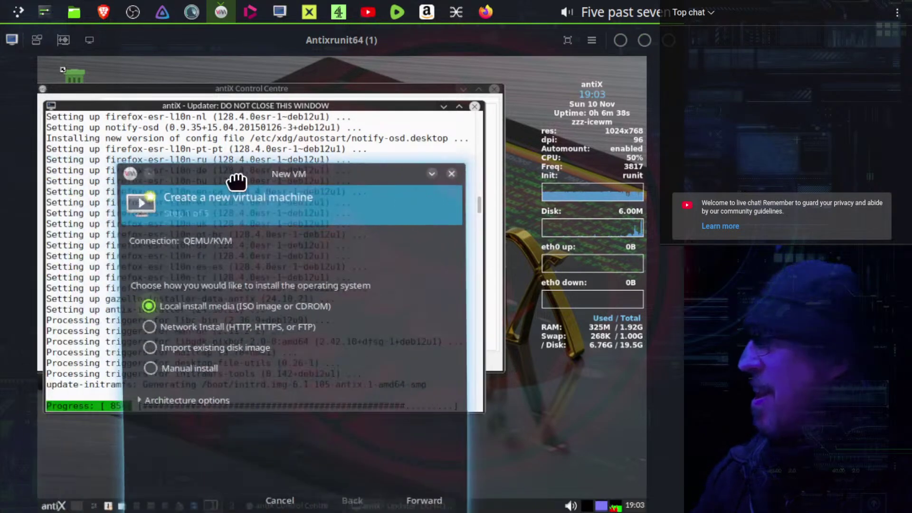
pyautogui.moveTo(244, 122); pyautogui.dragTo(325, 98)
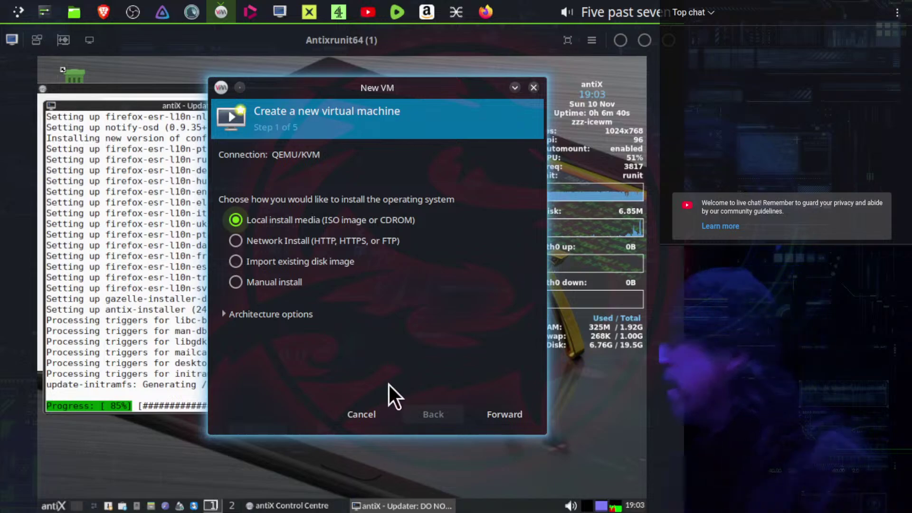
pyautogui.click(279, 315)
pyautogui.click(280, 314)
pyautogui.click(506, 414)
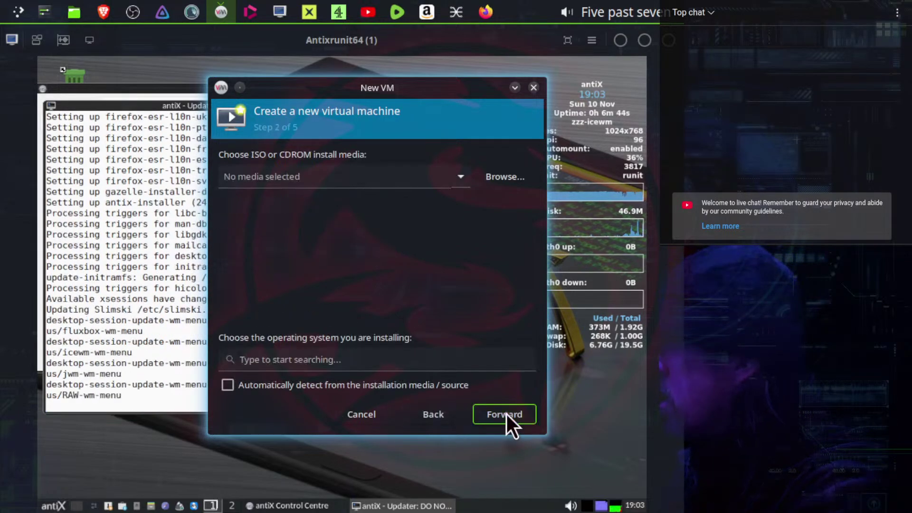
# Choose the local file antiX-23.2-runit_386-full.iso as the new virtual machine's install media.
pyautogui.click(498, 176)
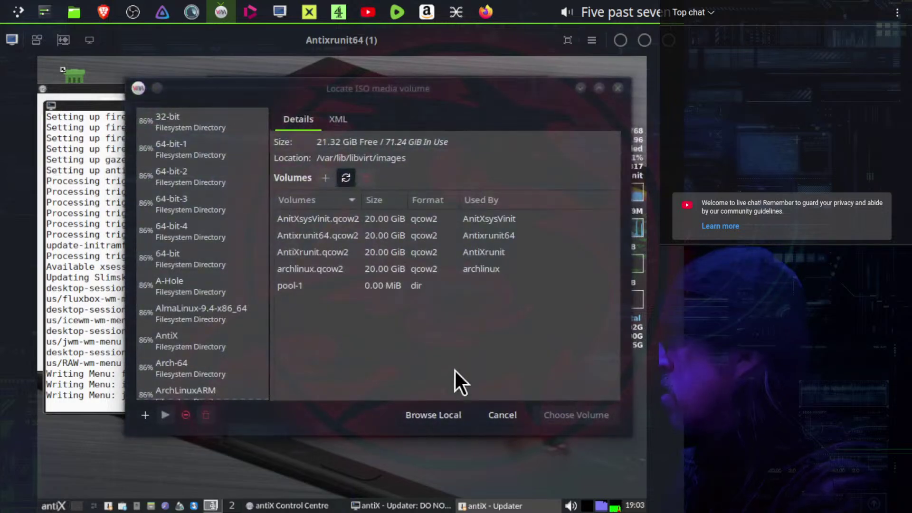
pyautogui.click(420, 414)
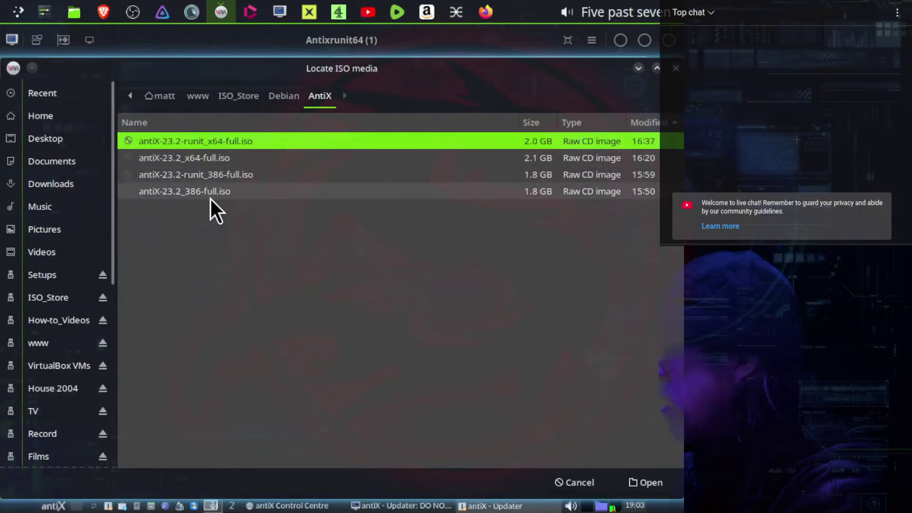
pyautogui.doubleClick(189, 175)
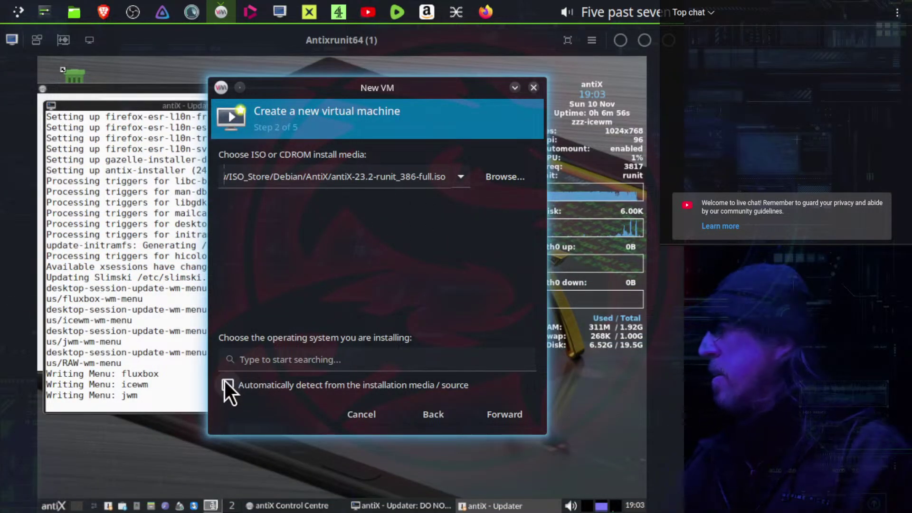
# Set the operating system being installed to Debian 12 and continue to the memory and CPU settings.
pyautogui.click(274, 354)
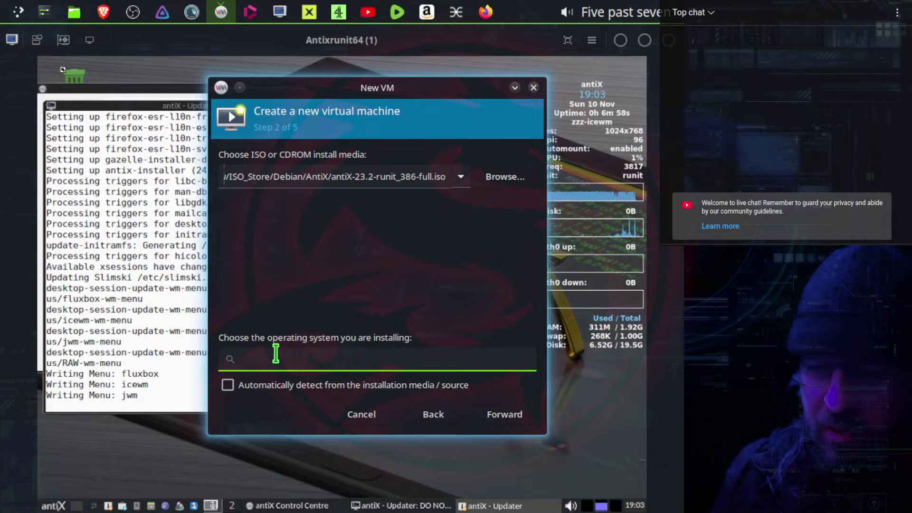
pyautogui.write('deb')
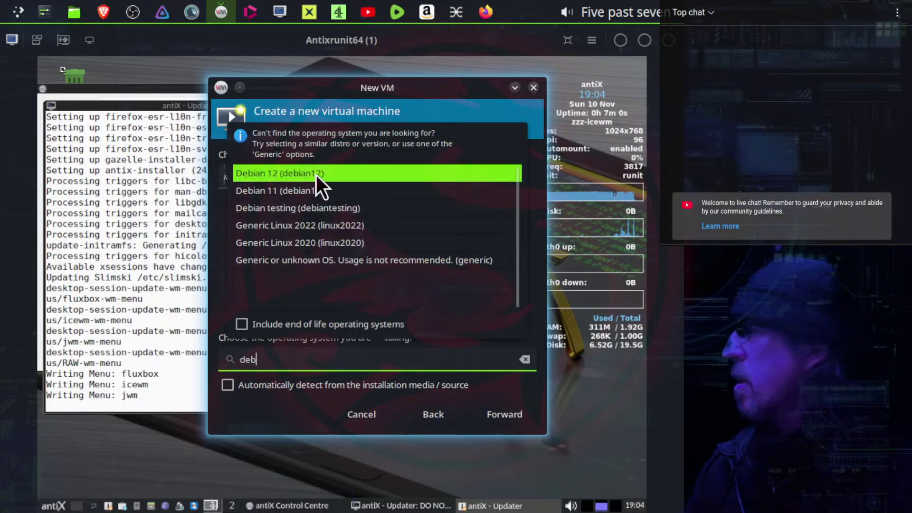
pyautogui.click(307, 172)
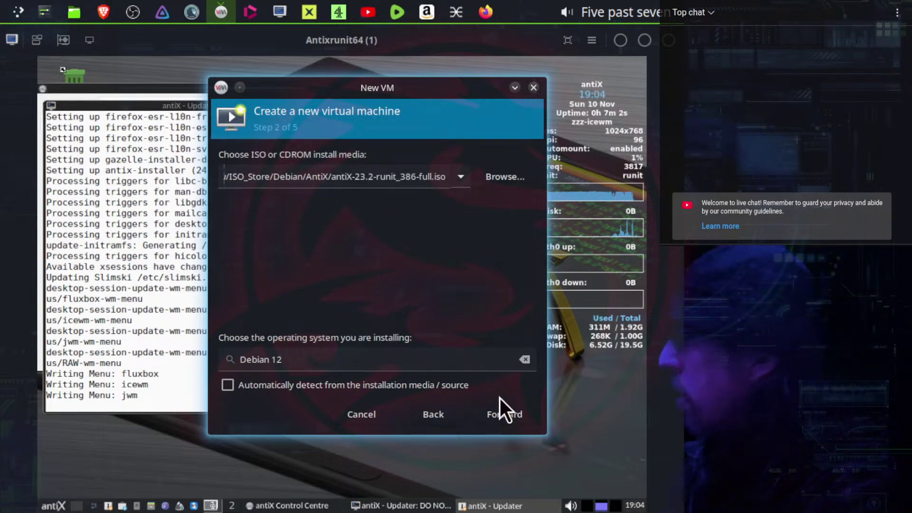
pyautogui.click(507, 413)
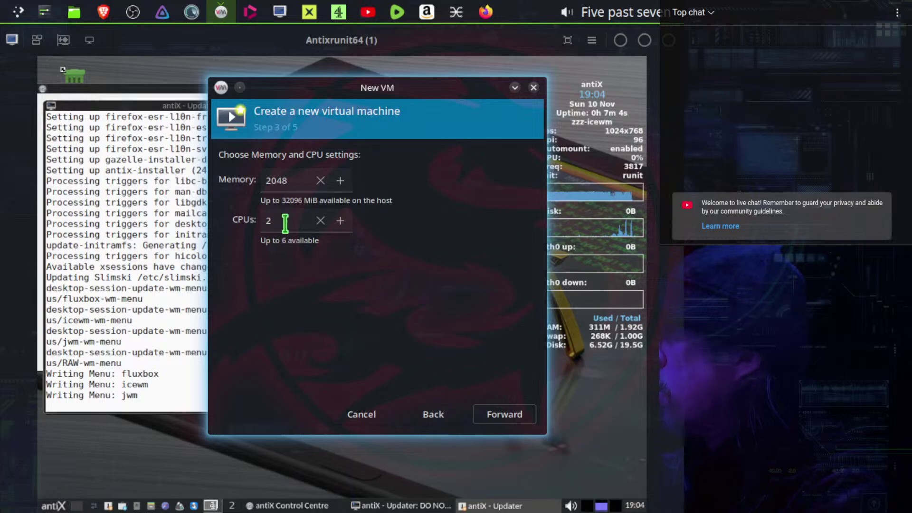
# Give the new virtual machine 512 MiB of memory and 1 CPU, accepting a 20.0 GiB disk image for its storage.
pyautogui.doubleClick(296, 181)
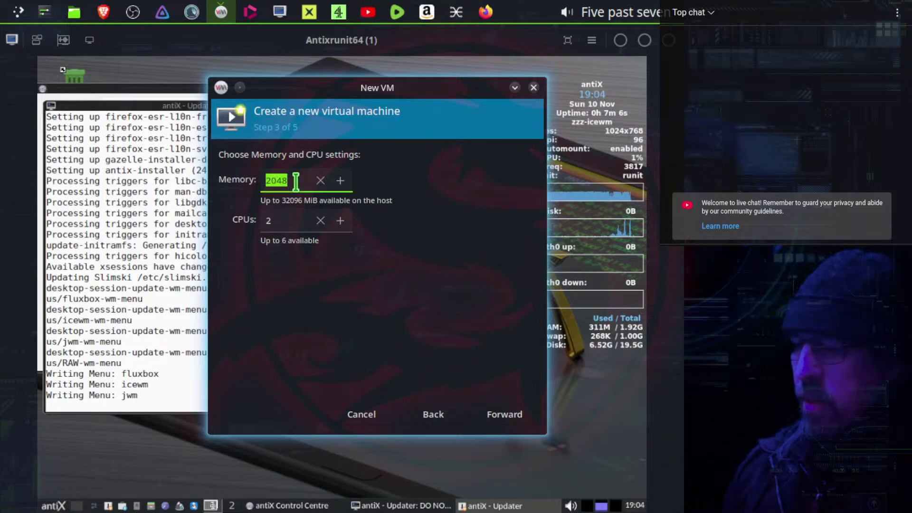
pyautogui.write('512')
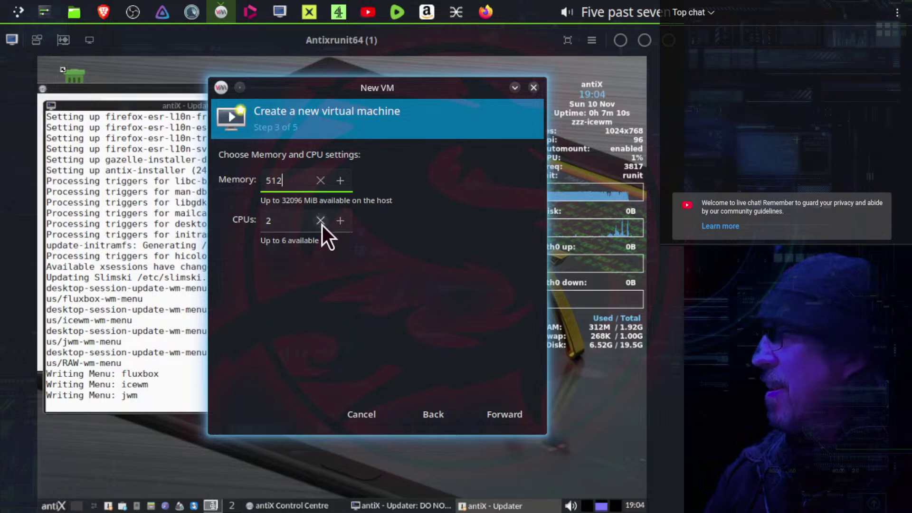
pyautogui.click(278, 220)
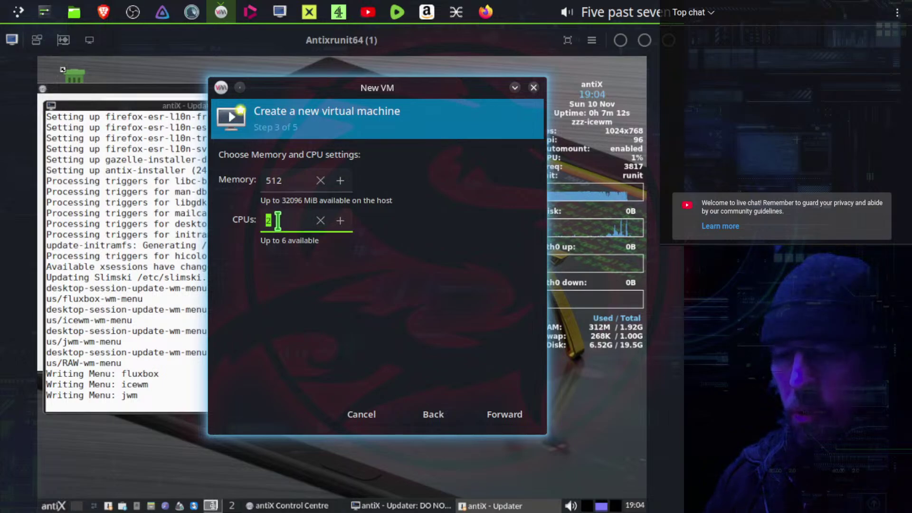
pyautogui.write('1')
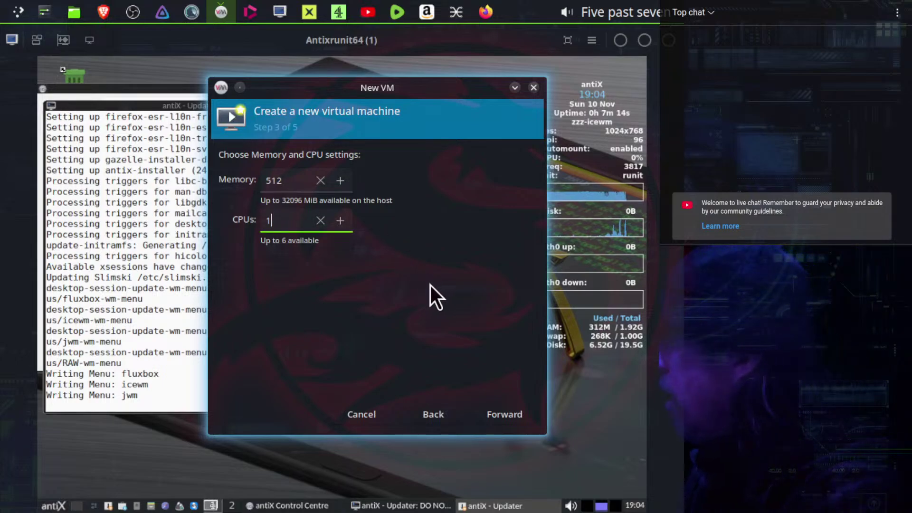
pyautogui.click(500, 415)
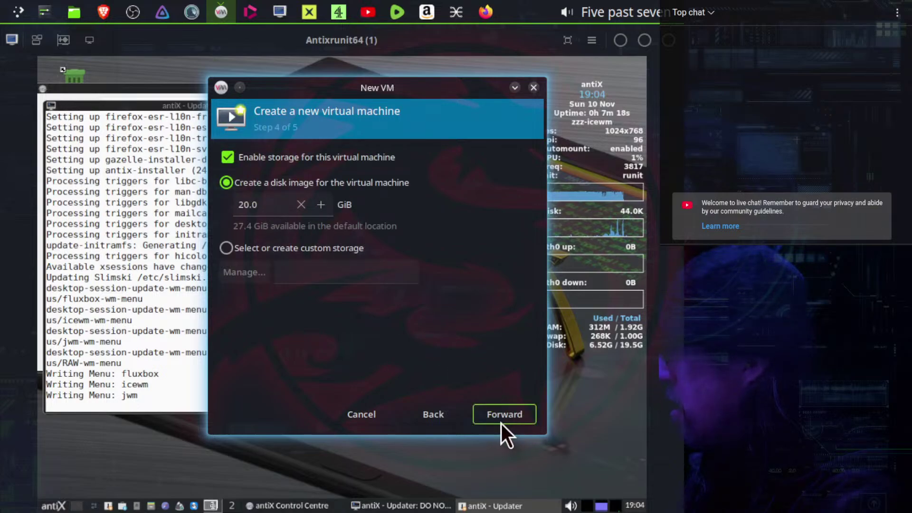
pyautogui.click(489, 414)
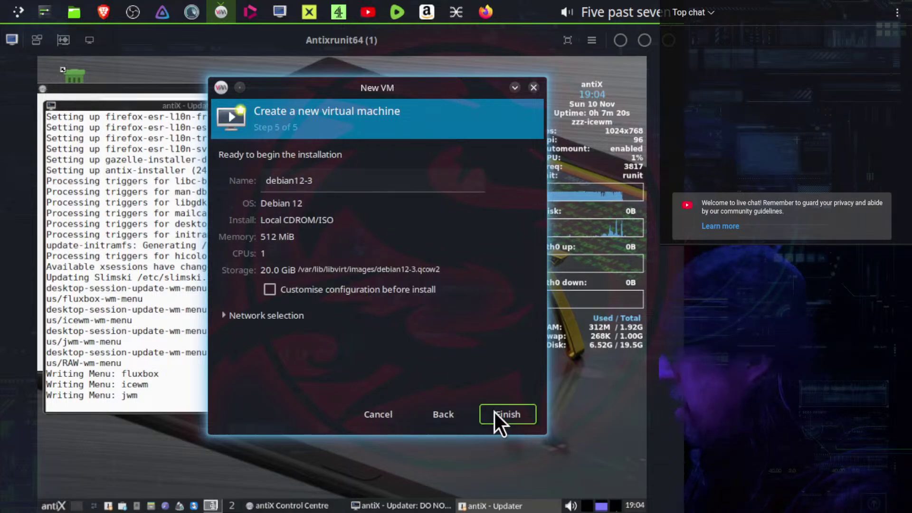
# Name the new virtual machine AntiXrunit32singleCore.
pyautogui.tripleClick(332, 180)
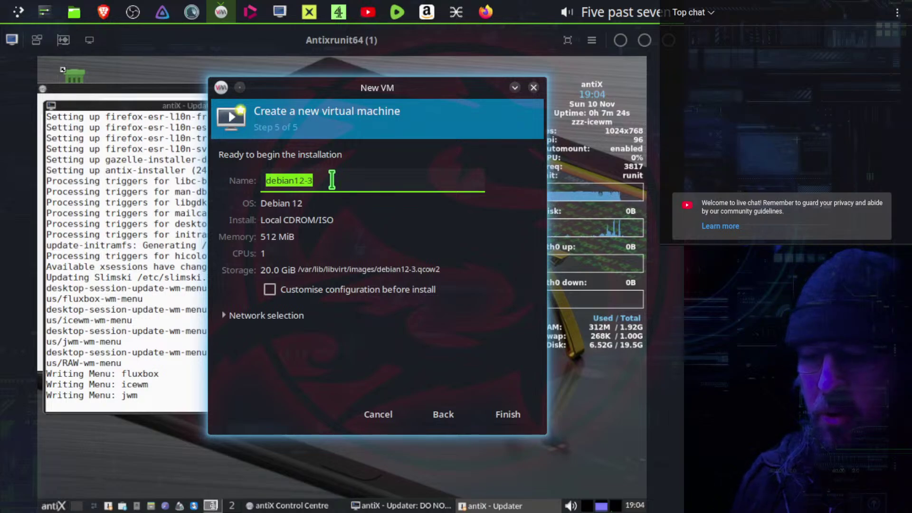
pyautogui.write('AntiX')
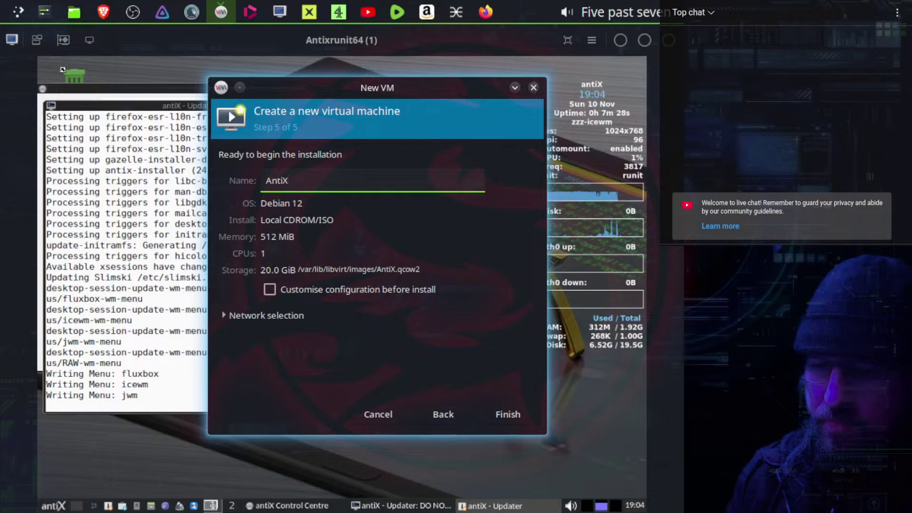
pyautogui.write('runit')
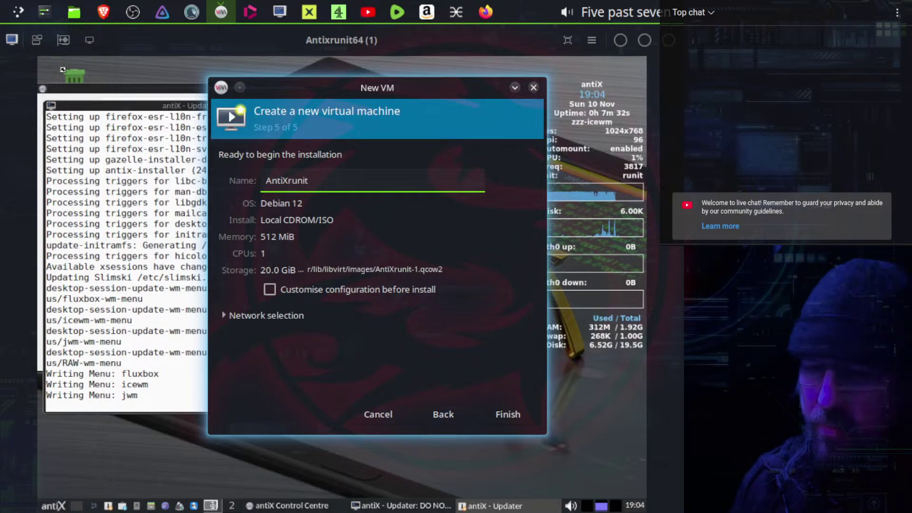
pyautogui.write('32')
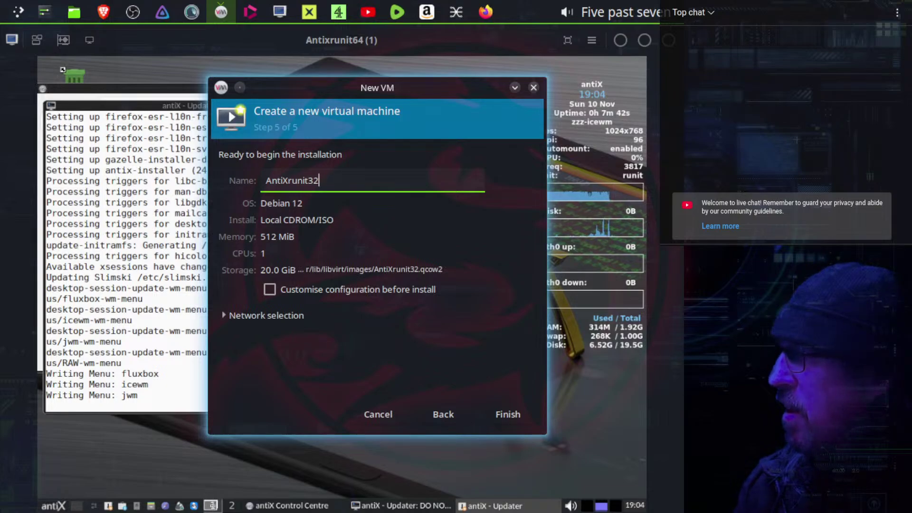
pyautogui.write('singl')
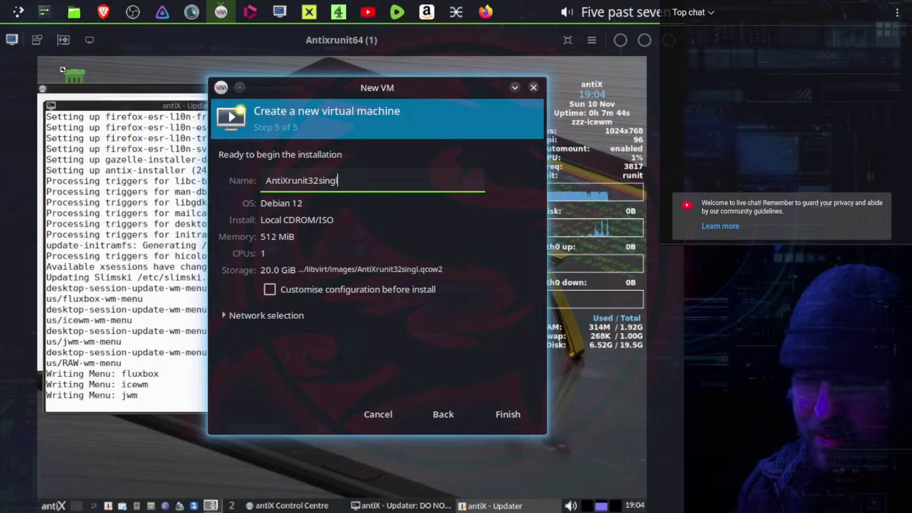
pyautogui.write('eCore')
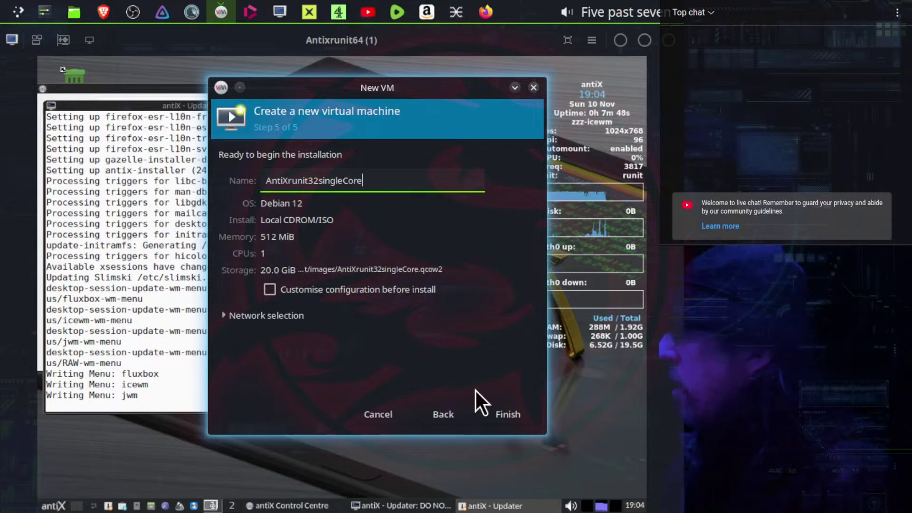
# Enable customising the configuration before install, select the virtual network 'CooperBridge' : NAT, and finish the creation wizard.
pyautogui.click(346, 291)
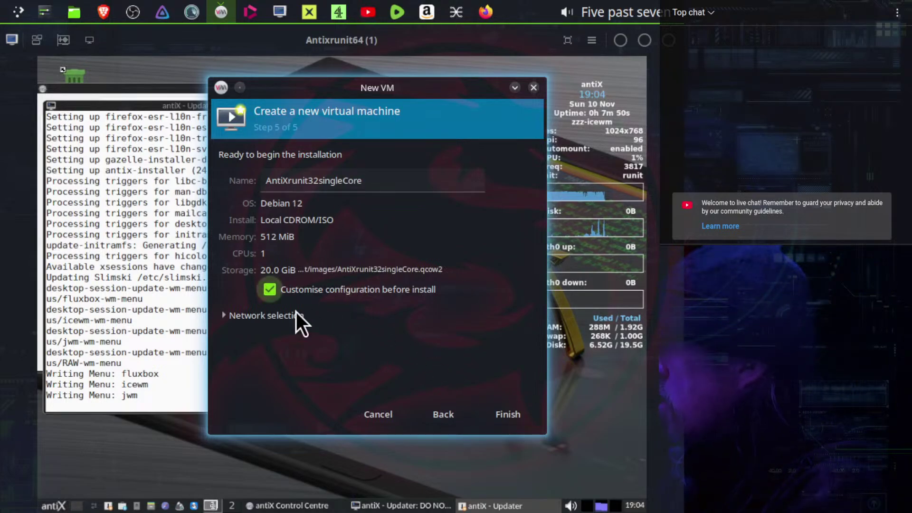
pyautogui.click(266, 315)
pyautogui.click(314, 332)
pyautogui.click(335, 315)
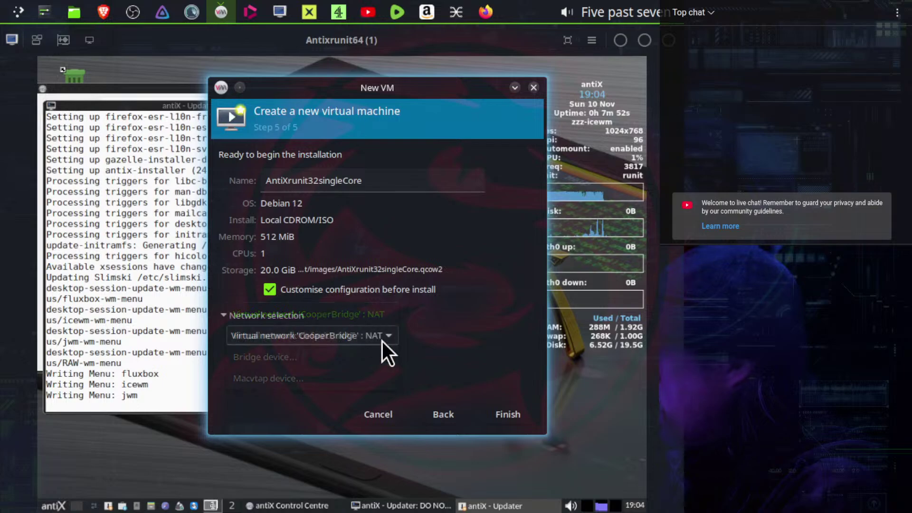
pyautogui.click(508, 417)
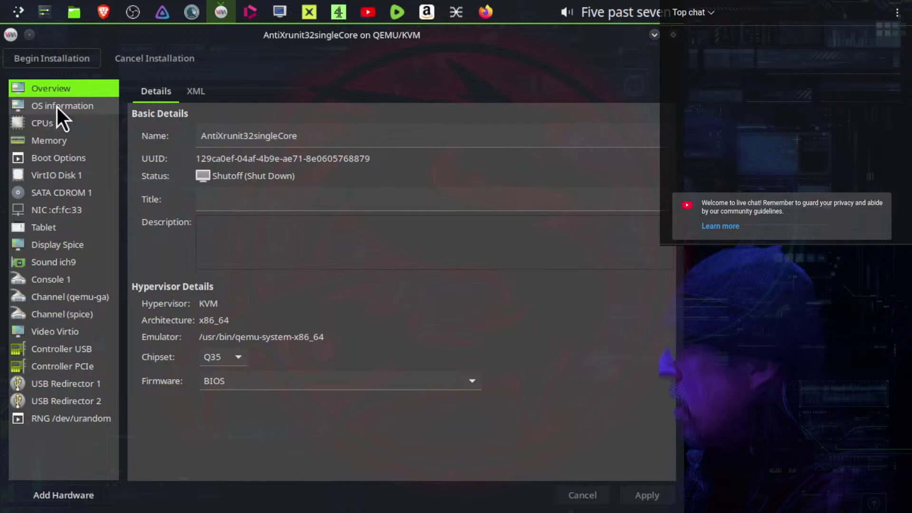
# Set the virtual network interface's device model to Hypervisor default and apply the change.
pyautogui.click(60, 208)
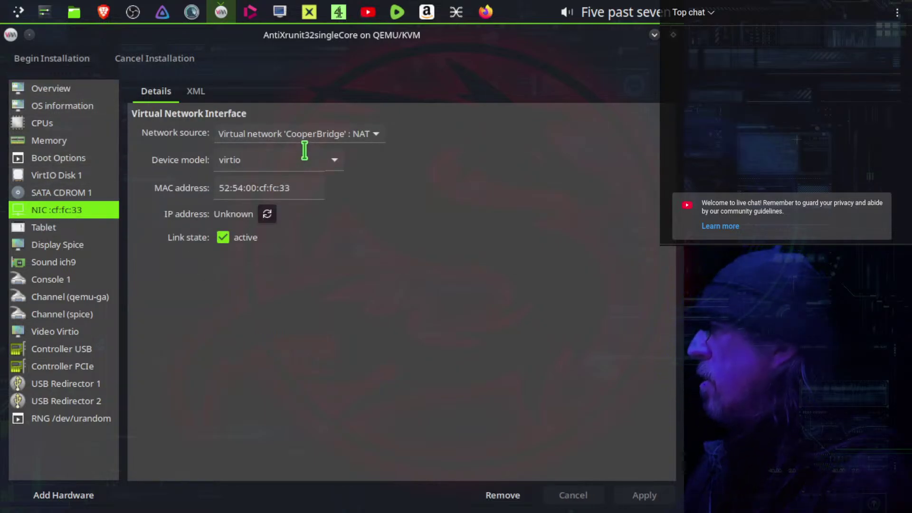
pyautogui.click(328, 162)
pyautogui.click(256, 204)
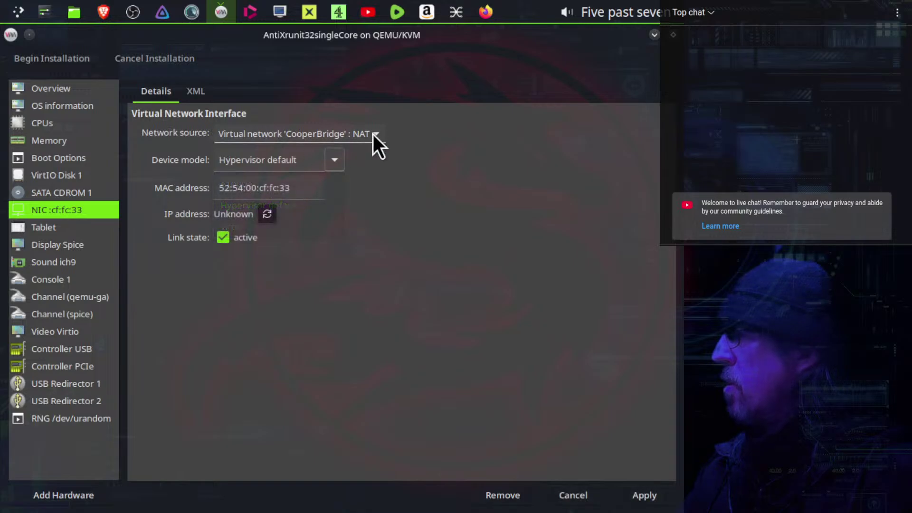
pyautogui.click(650, 494)
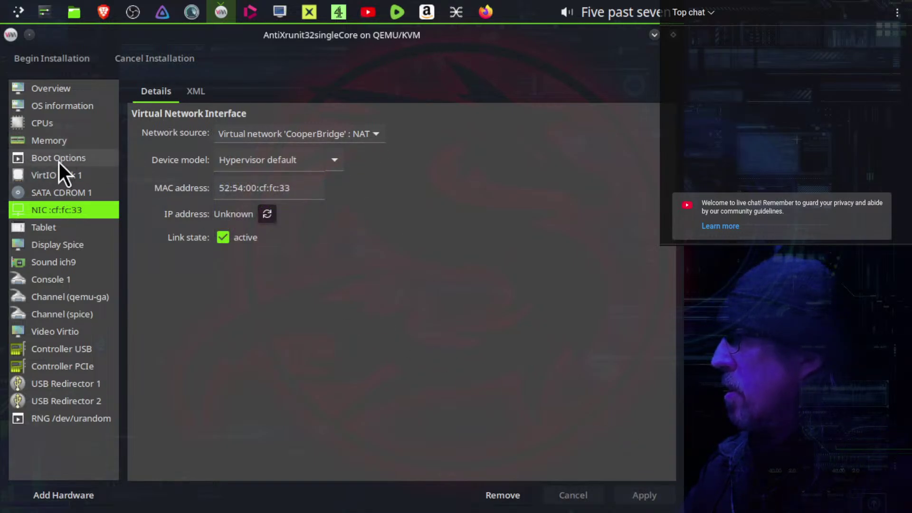
# Enable the boot menu with SATA CDROM 1 as a boot device alongside VirtIO Disk 1, and apply the boot options.
pyautogui.click(50, 191)
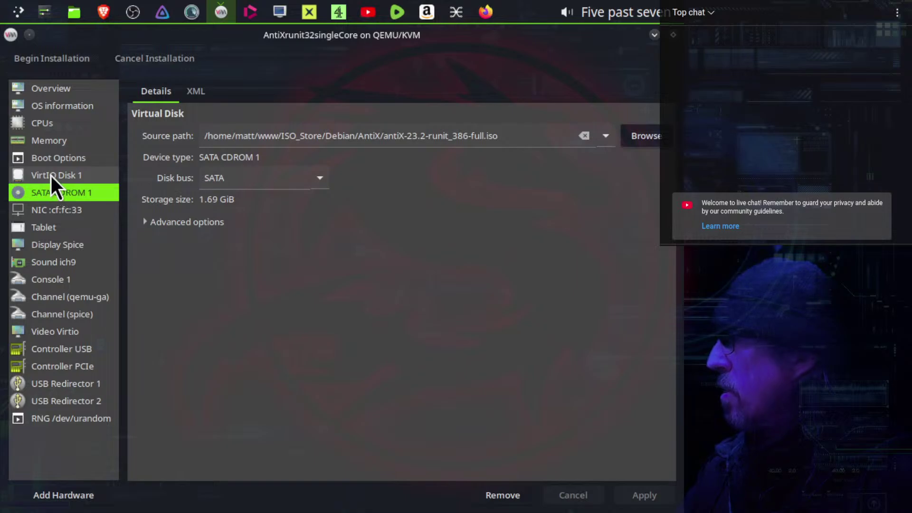
pyautogui.click(50, 174)
pyautogui.click(53, 158)
pyautogui.click(149, 181)
pyautogui.click(149, 210)
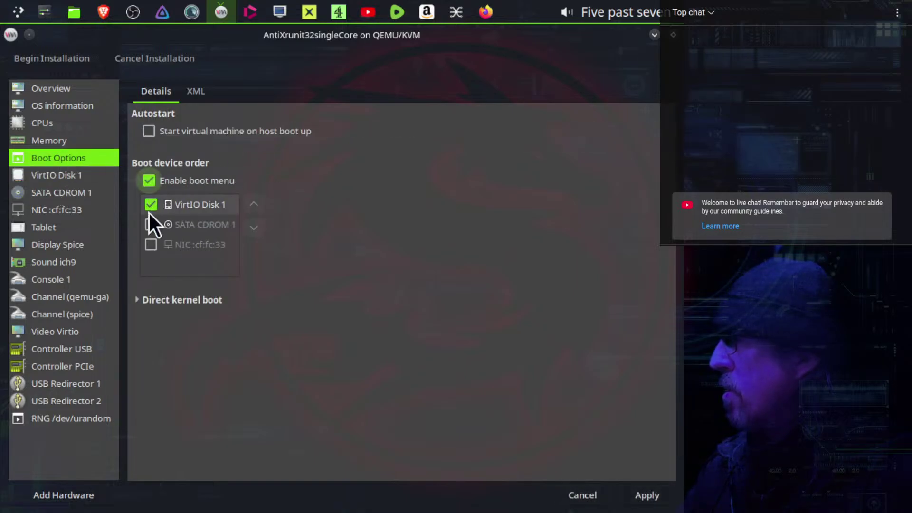
pyautogui.click(150, 219)
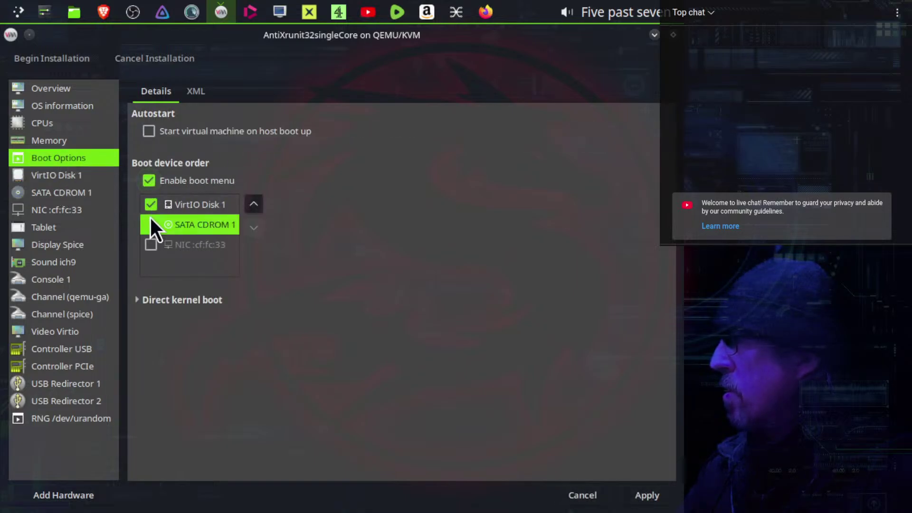
pyautogui.click(647, 495)
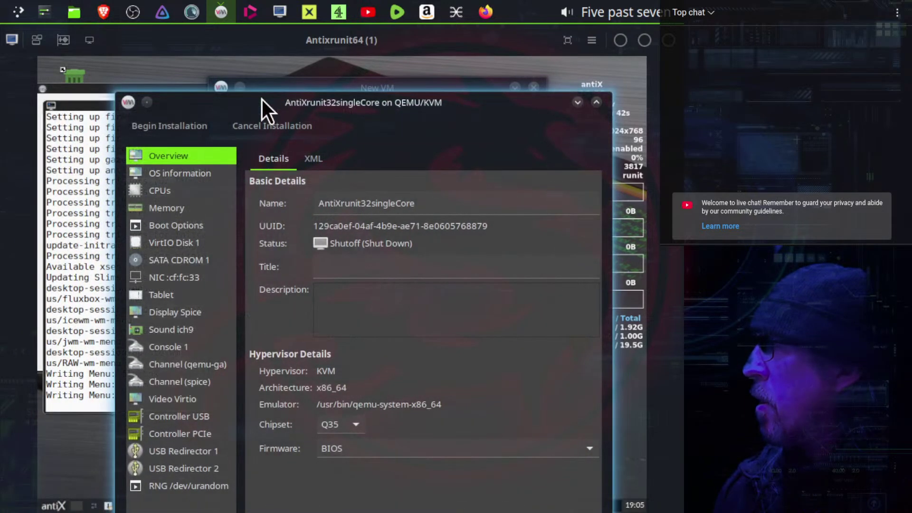
# Review the CPU settings of AntiXrunit32singleCore in the maximized configuration window and begin its installation.
pyautogui.doubleClick(261, 99)
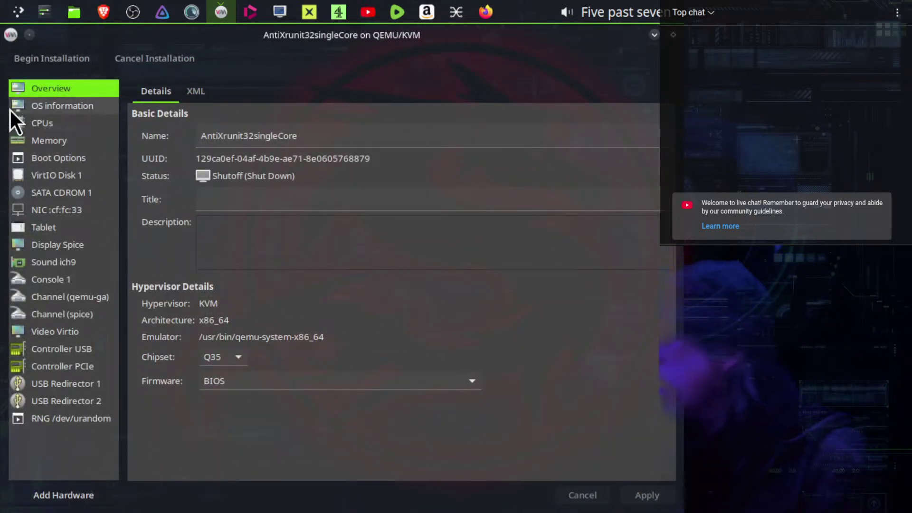
pyautogui.click(42, 119)
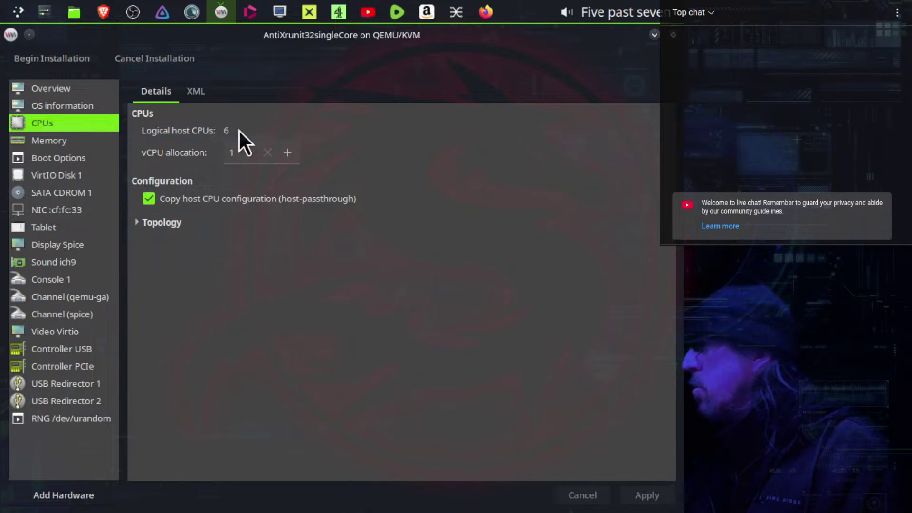
pyautogui.click(52, 61)
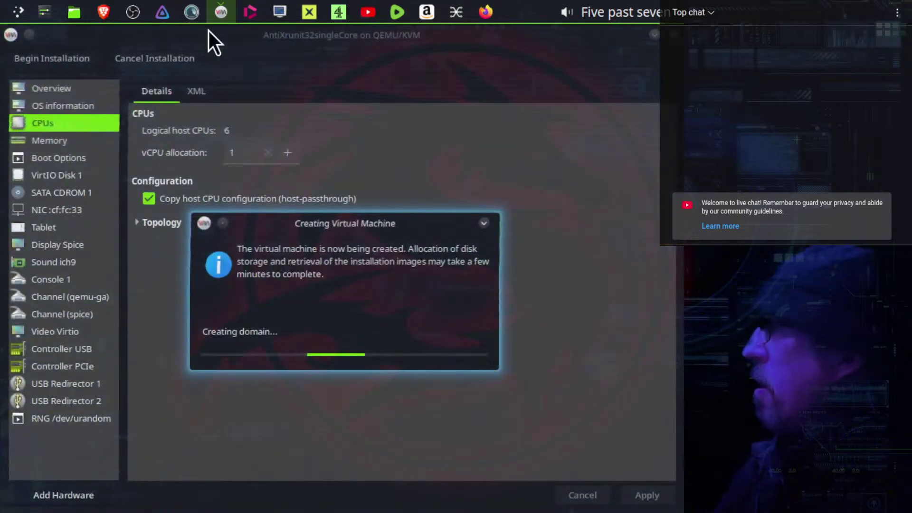
# Dismiss the antiX Updater's completion message in the 64-bit guest.
pyautogui.moveTo(198, 19)
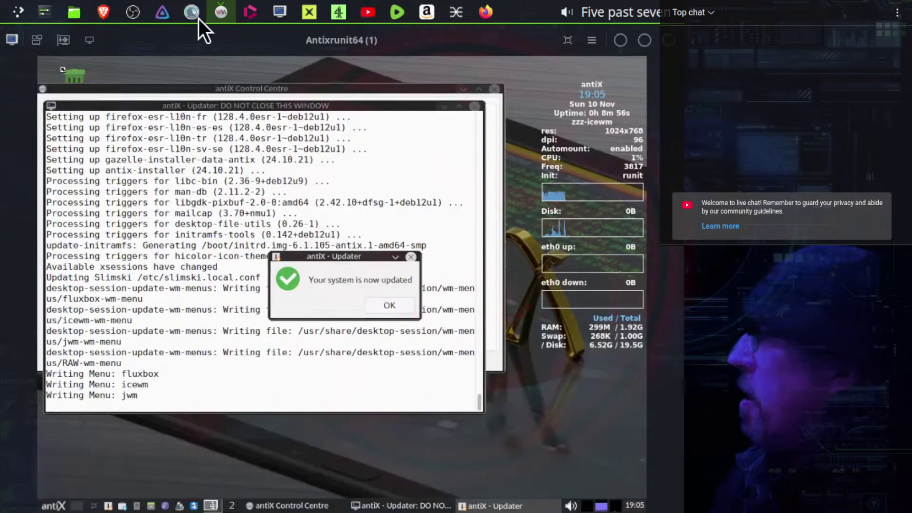
pyautogui.click(392, 306)
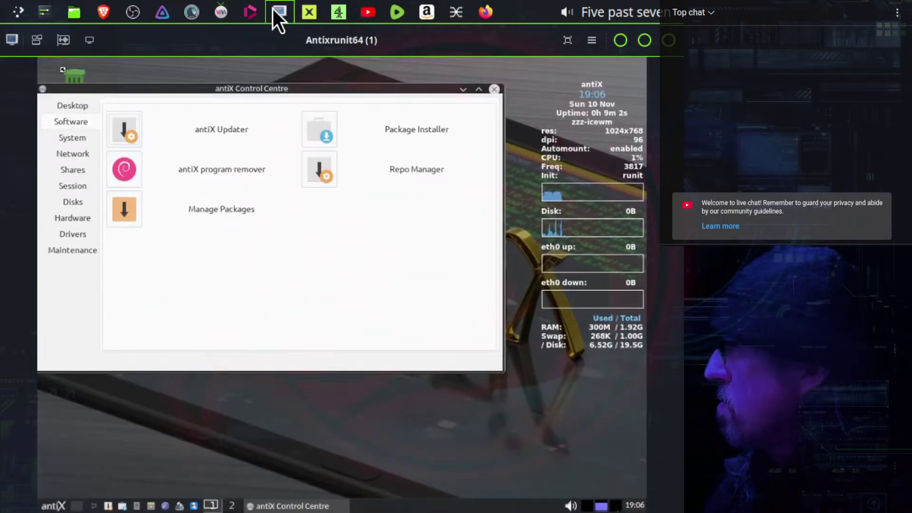
# Try to open the recent connection spice://localhost:5901 in Remote Viewer and switch to its window.
pyautogui.rightClick(280, 11)
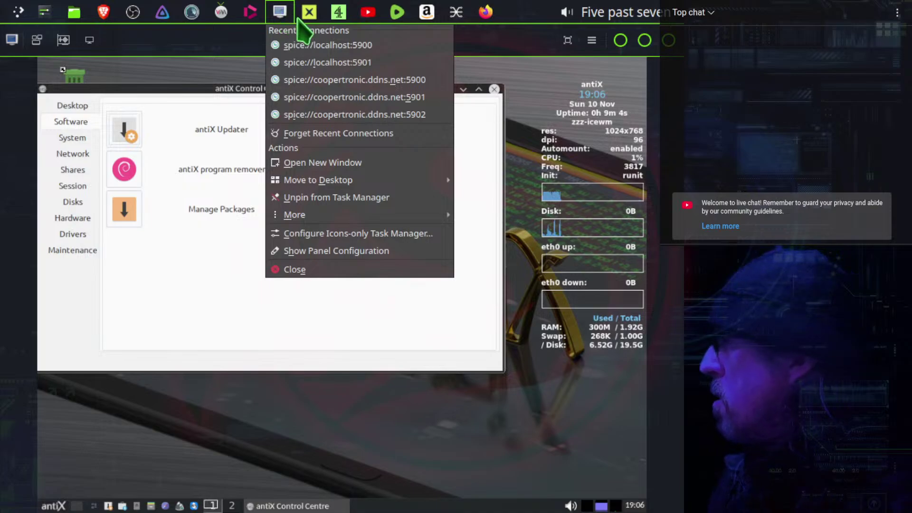
pyautogui.click(328, 62)
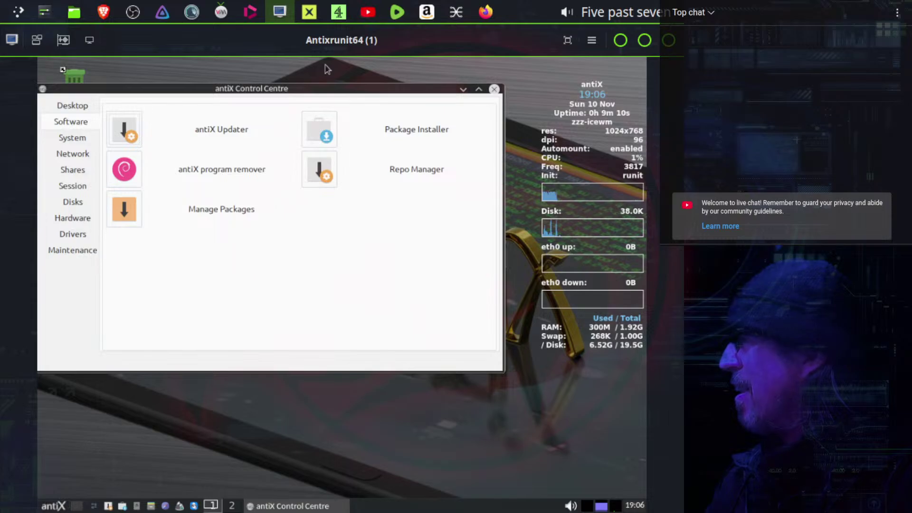
pyautogui.click(282, 12)
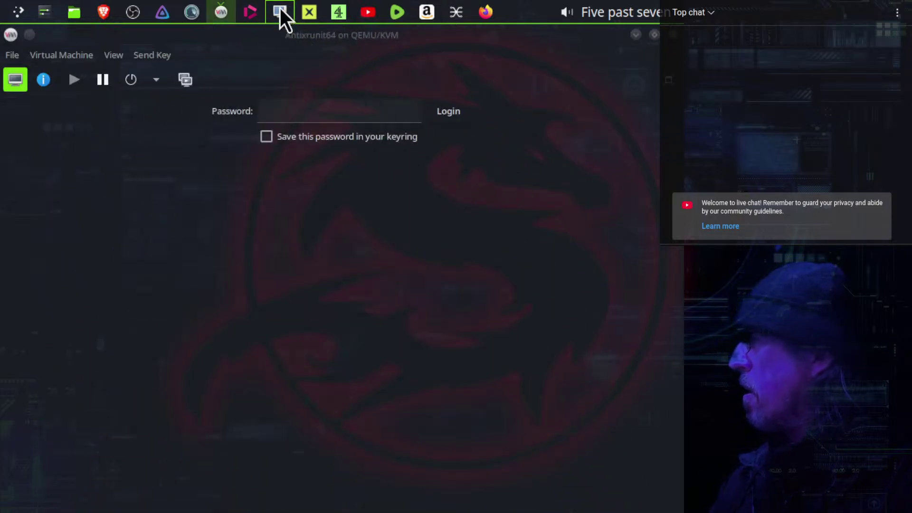
pyautogui.click(282, 13)
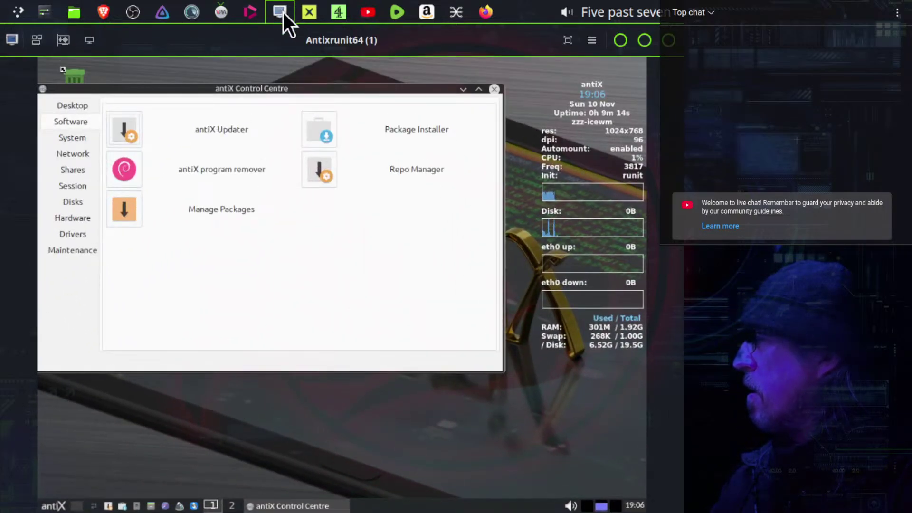
pyautogui.click(283, 12)
pyautogui.click(283, 12)
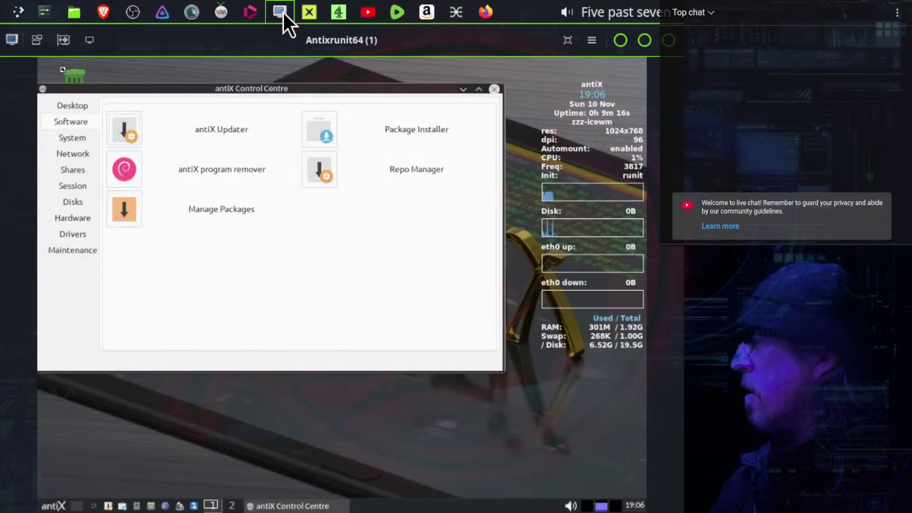
# Open a new Remote Viewer window and connect to spice://localhost:5901.
pyautogui.rightClick(283, 12)
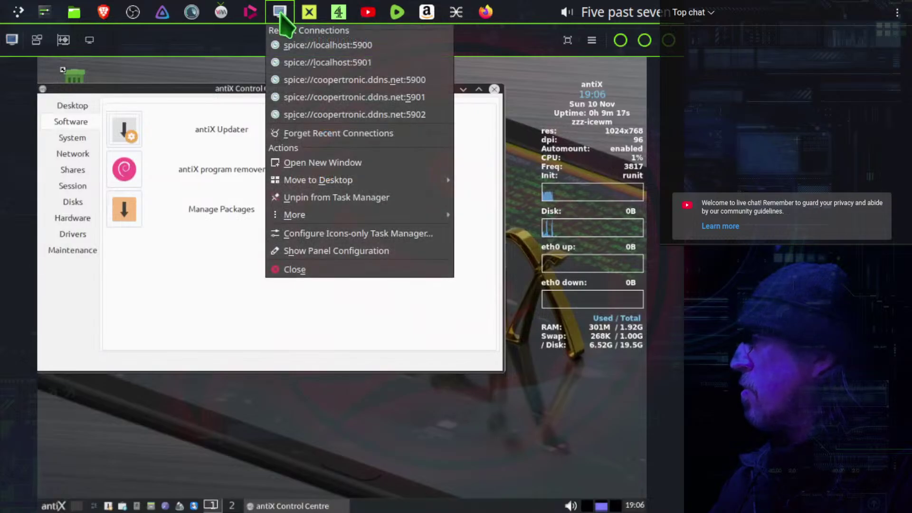
pyautogui.click(313, 162)
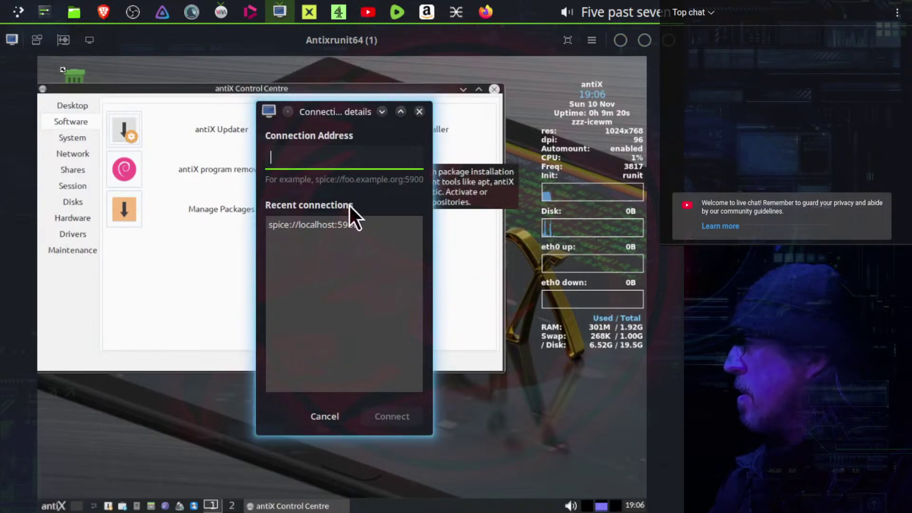
pyautogui.click(338, 225)
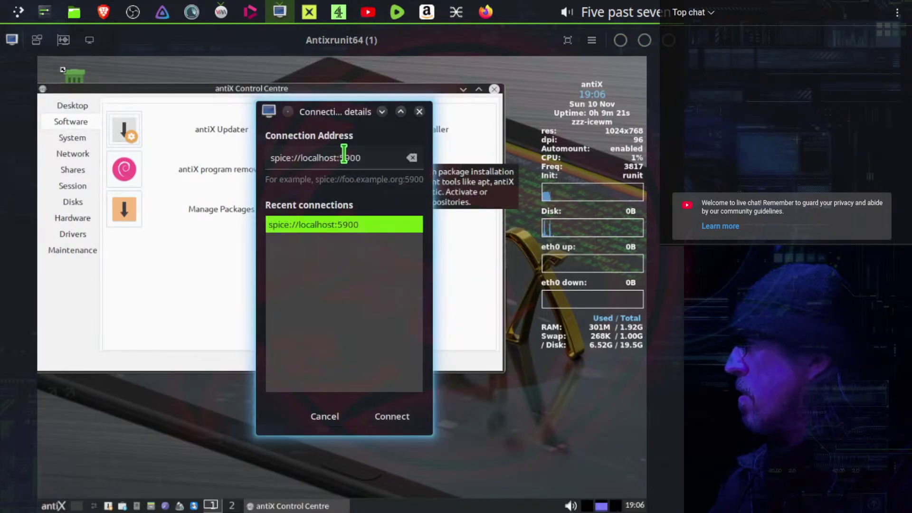
pyautogui.click(373, 165)
pyautogui.press('BackSpace')
pyautogui.write('1')
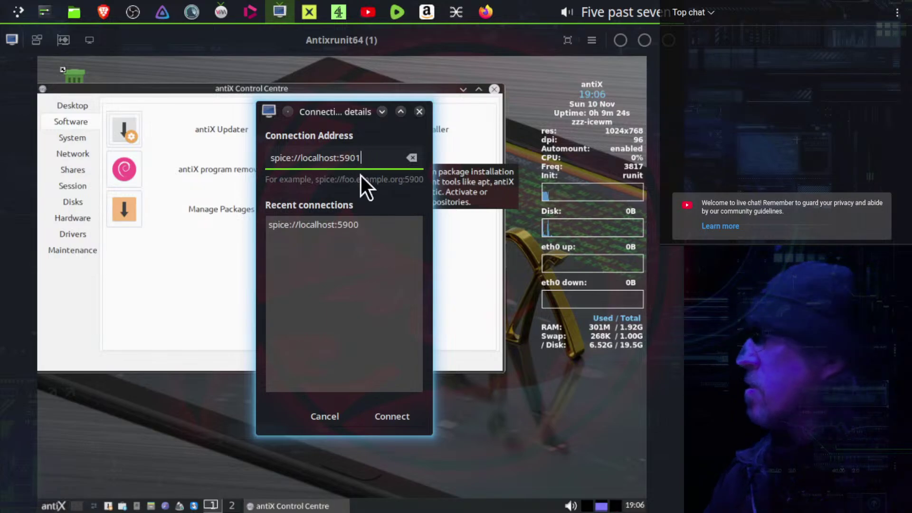
pyautogui.click(395, 417)
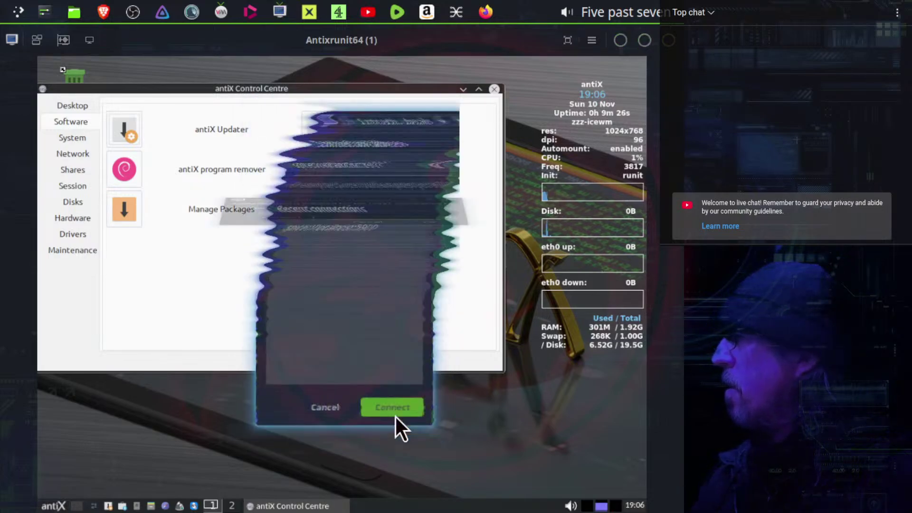
# Enter the SPICE connection password for localhost and submit the authentication.
pyautogui.write('p')
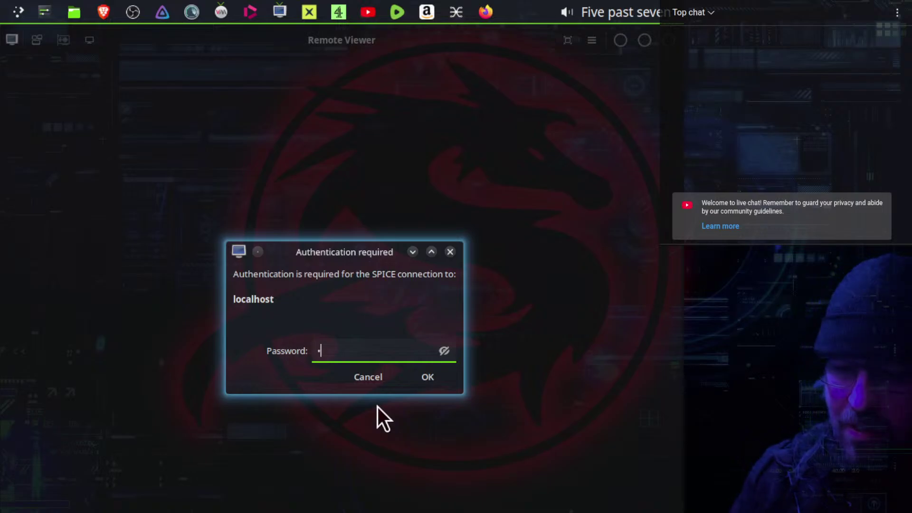
pyautogui.write('assword')
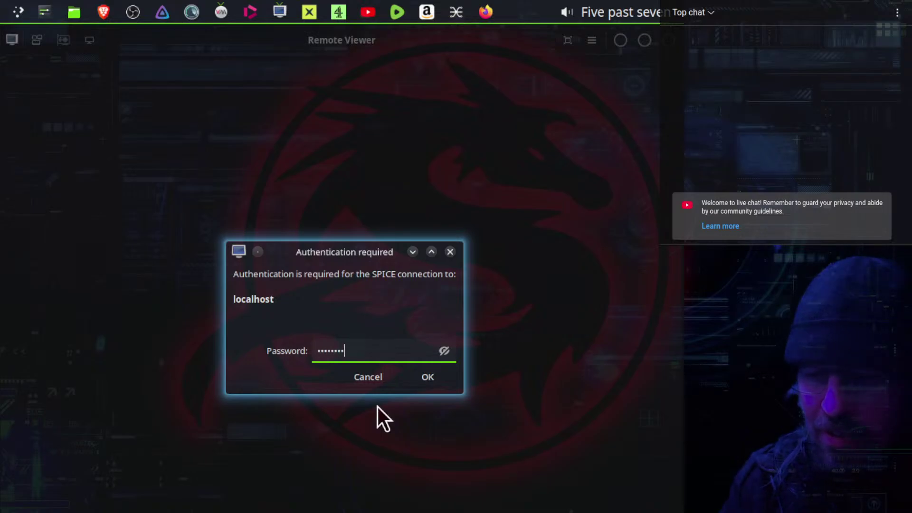
pyautogui.press('Return')
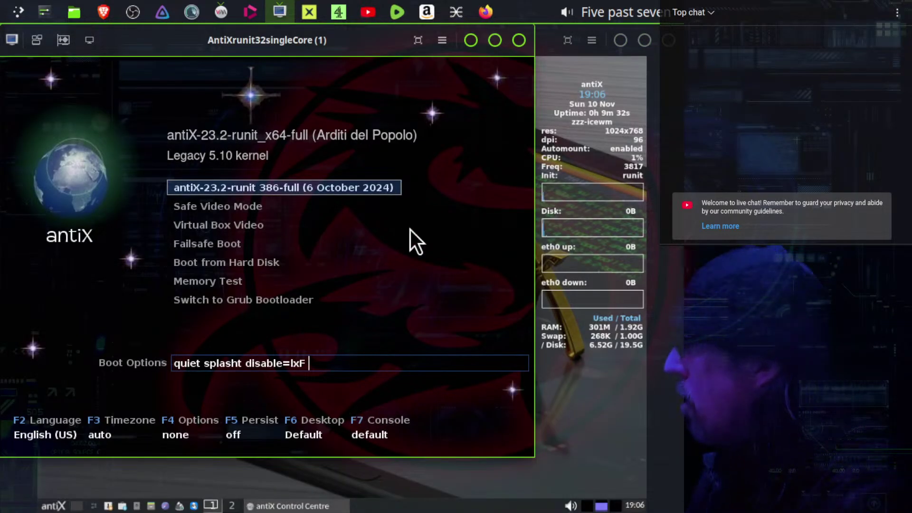
# Boot the antiX-23.2-runit 386-full entry in full screen and return the viewer to windowed mode.
pyautogui.click(419, 42)
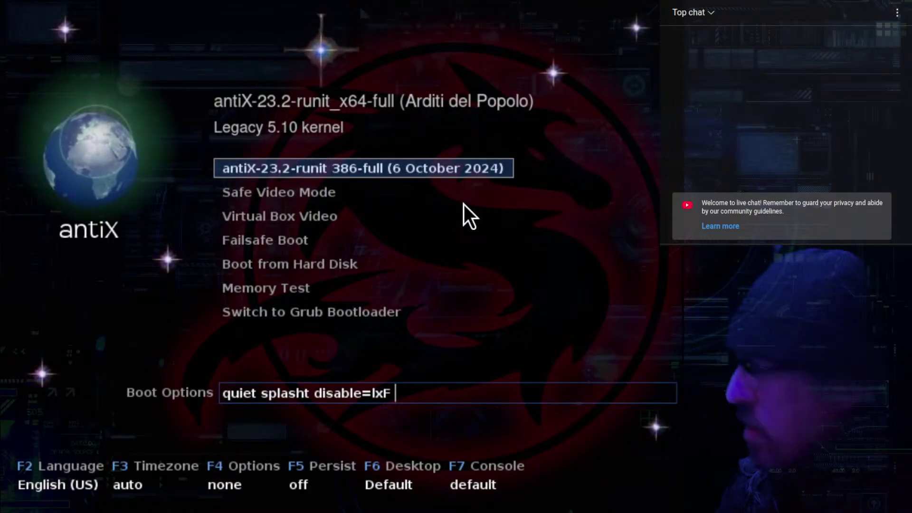
pyautogui.press('Return')
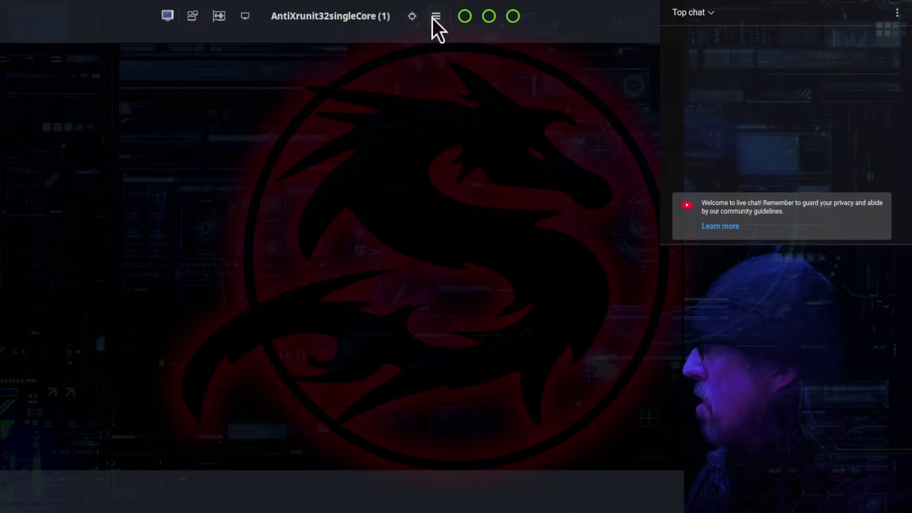
pyautogui.click(413, 17)
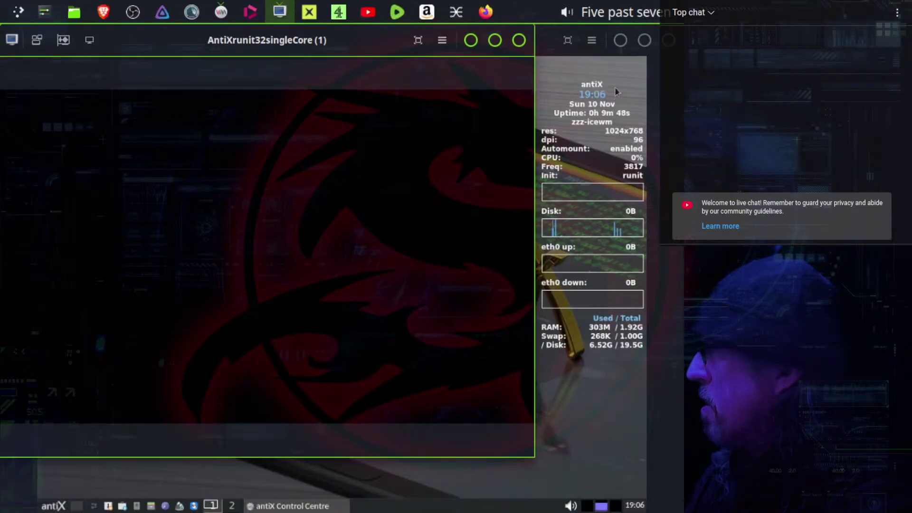
# Close the antiX Control Centre in the Antixrunit64 guest and shut that guest down.
pyautogui.click(663, 84)
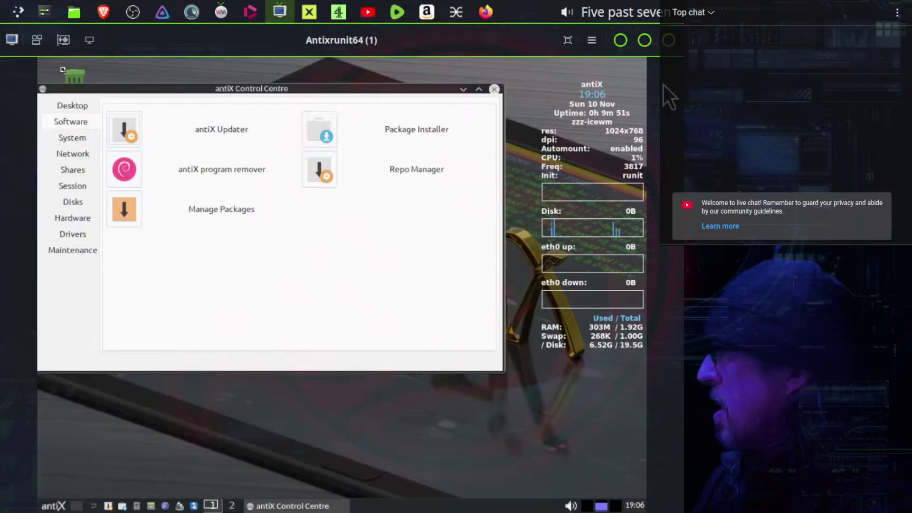
pyautogui.click(494, 89)
pyautogui.click(58, 506)
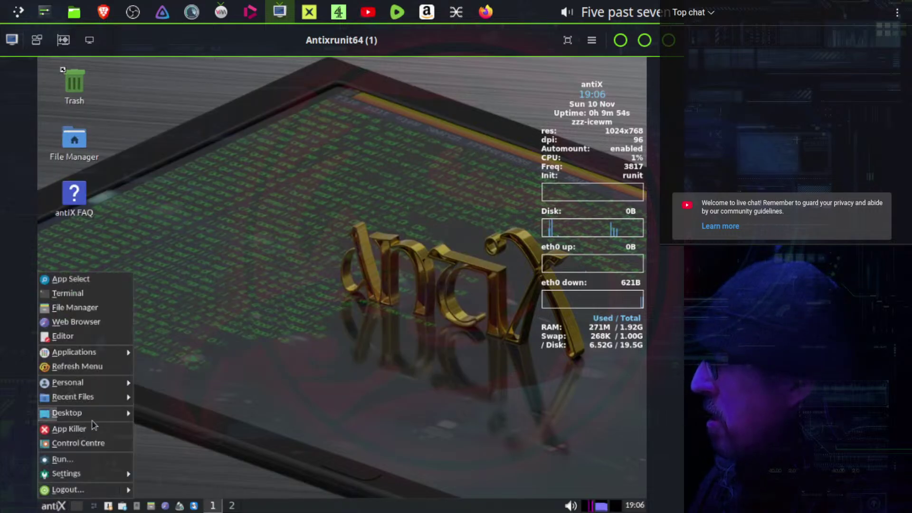
pyautogui.click(92, 491)
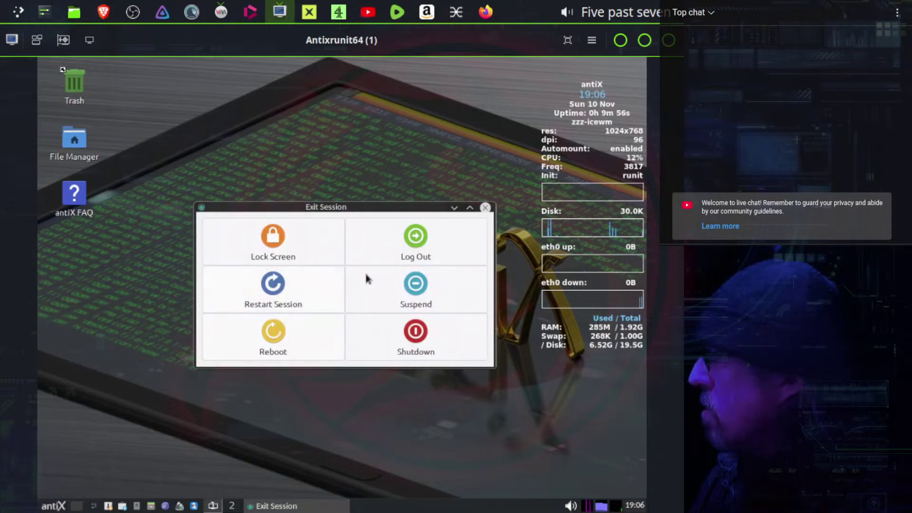
pyautogui.press('Escape')
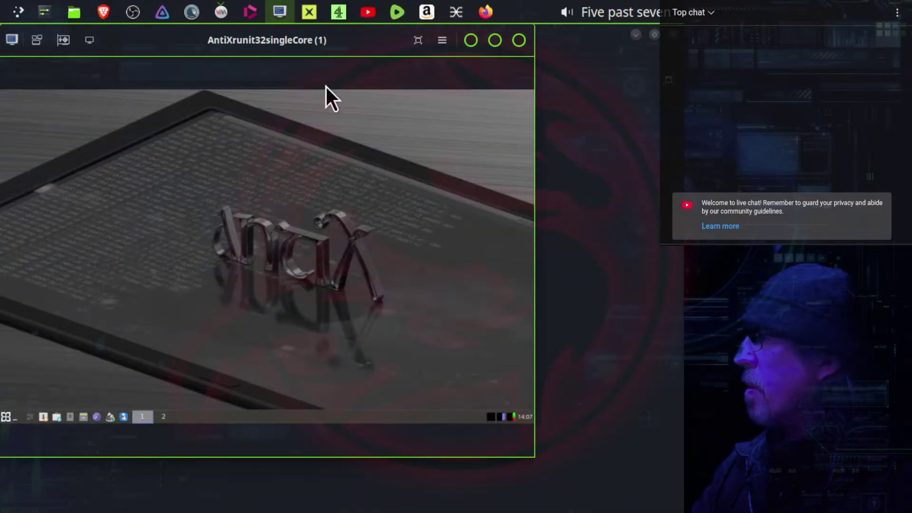
# Maximize the AntiXrunit32singleCore viewer window and show the guest in full screen.
pyautogui.click(418, 40)
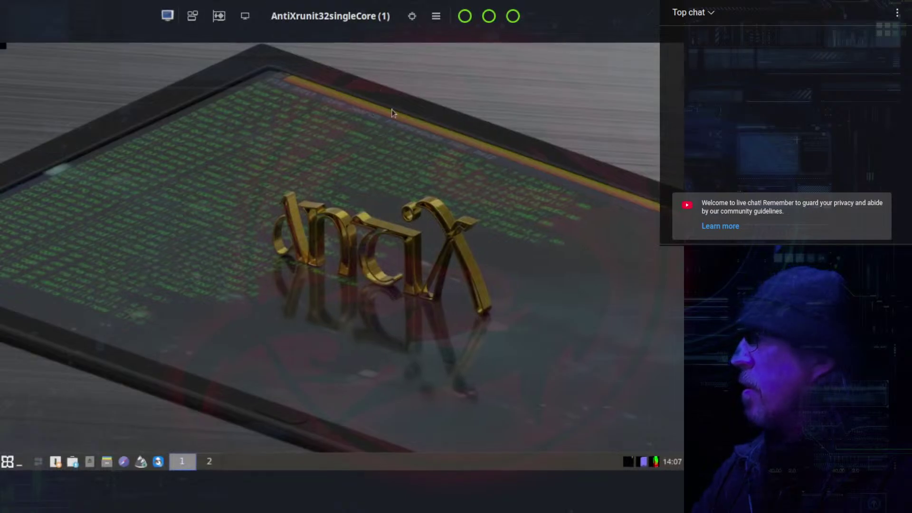
pyautogui.click(410, 14)
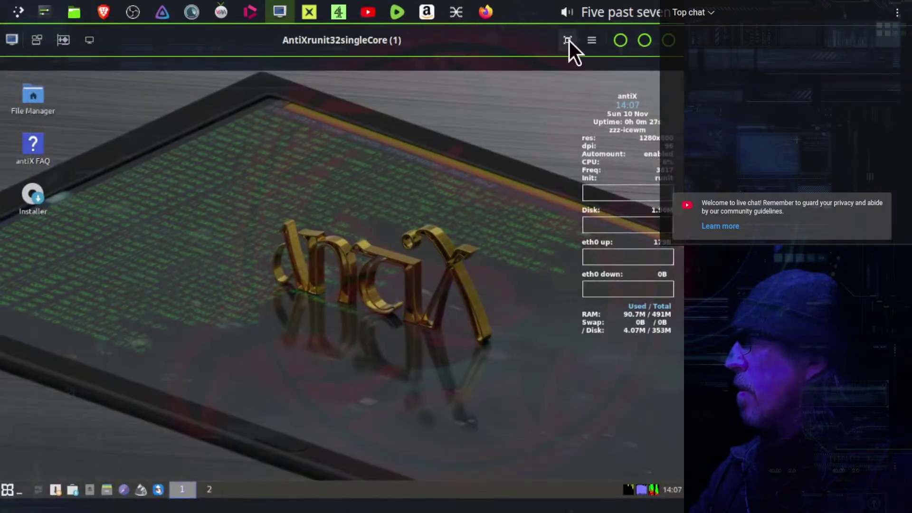
pyautogui.click(568, 40)
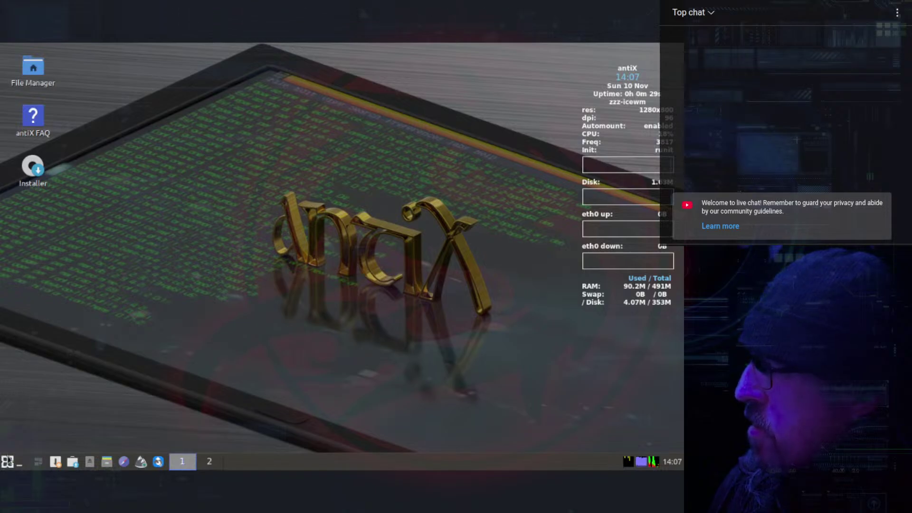
# Set the live guest's Virtual-1 resolution to 1024x768, apply it, and close the Screen Layout Editor and antiX Control Centre.
pyautogui.click(8, 461)
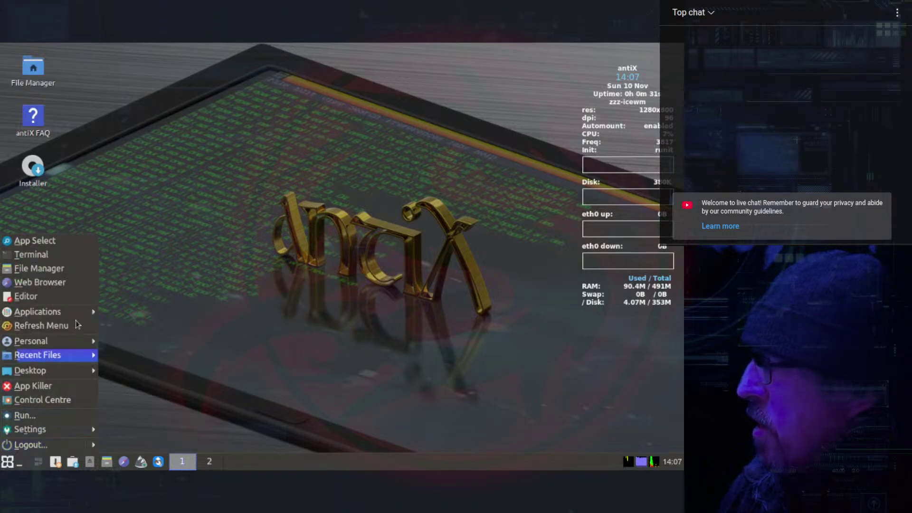
pyautogui.click(205, 230)
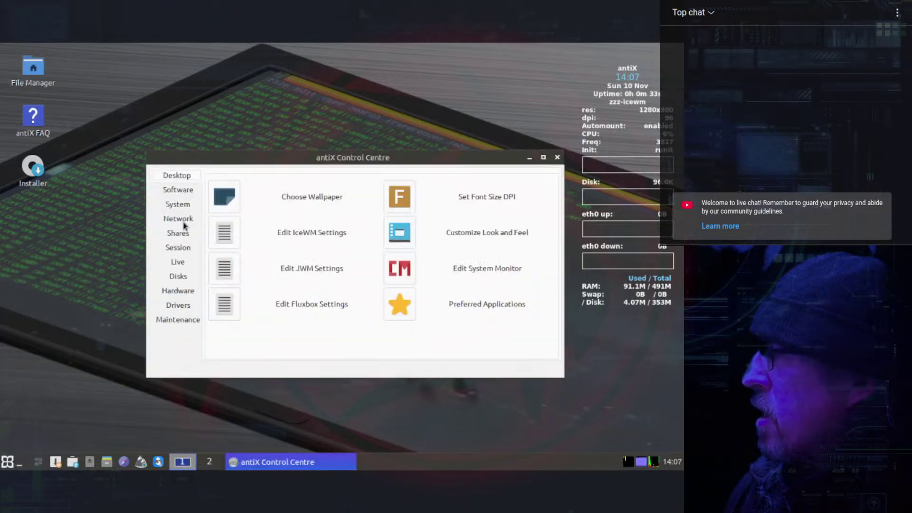
pyautogui.click(178, 249)
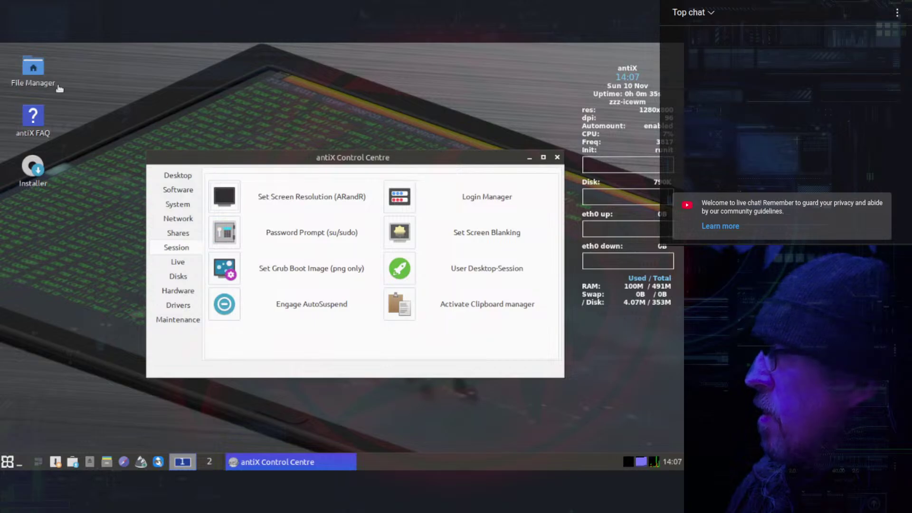
pyautogui.click(78, 66)
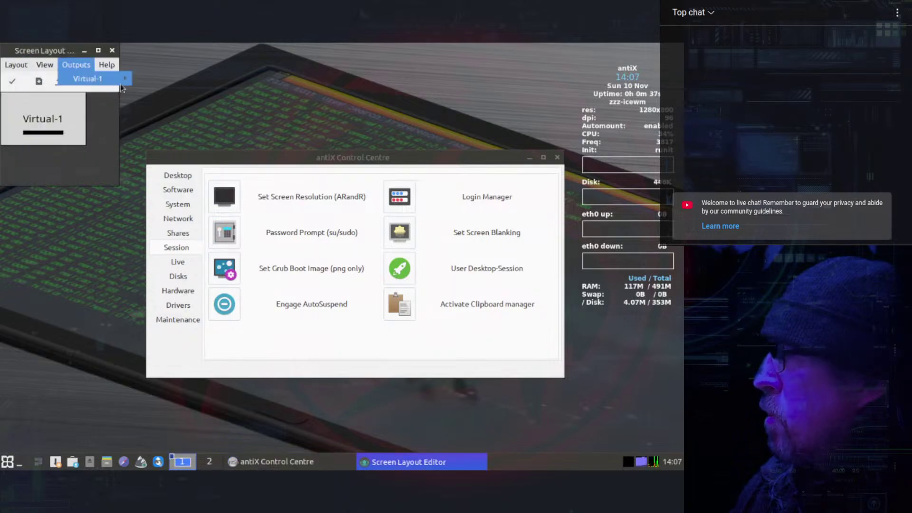
pyautogui.moveTo(95, 79)
pyautogui.moveTo(200, 110)
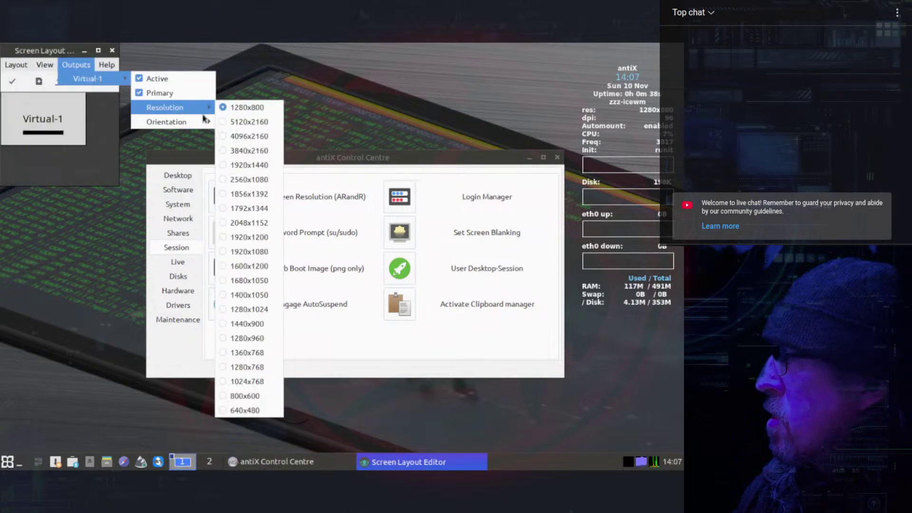
pyautogui.click(260, 382)
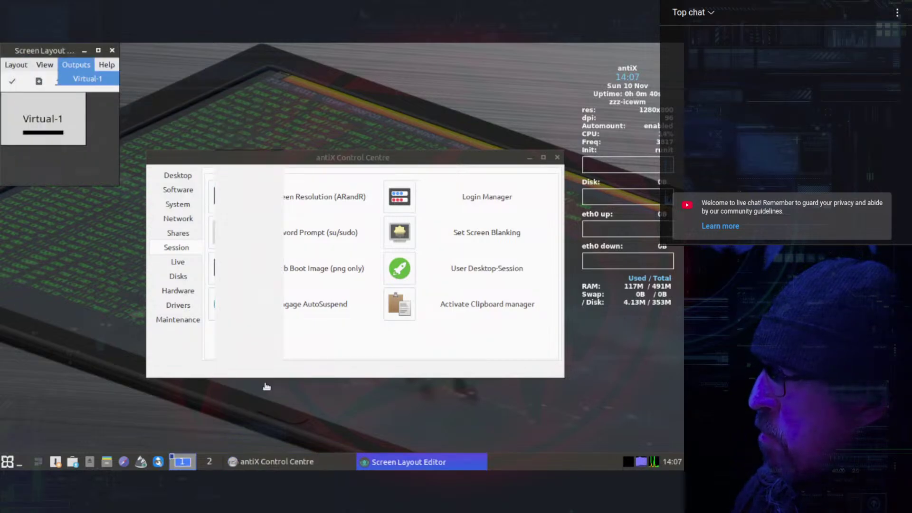
pyautogui.click(13, 83)
pyautogui.click(140, 10)
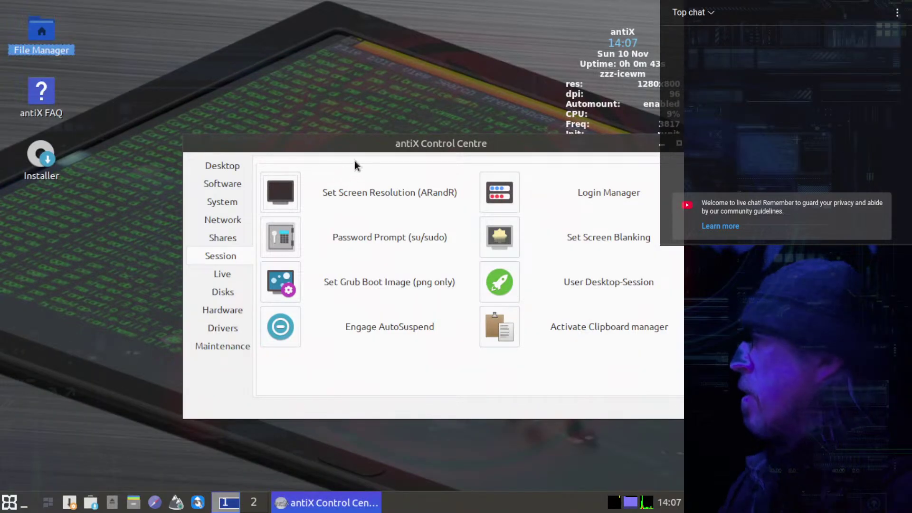
pyautogui.moveTo(503, 144); pyautogui.dragTo(418, 64)
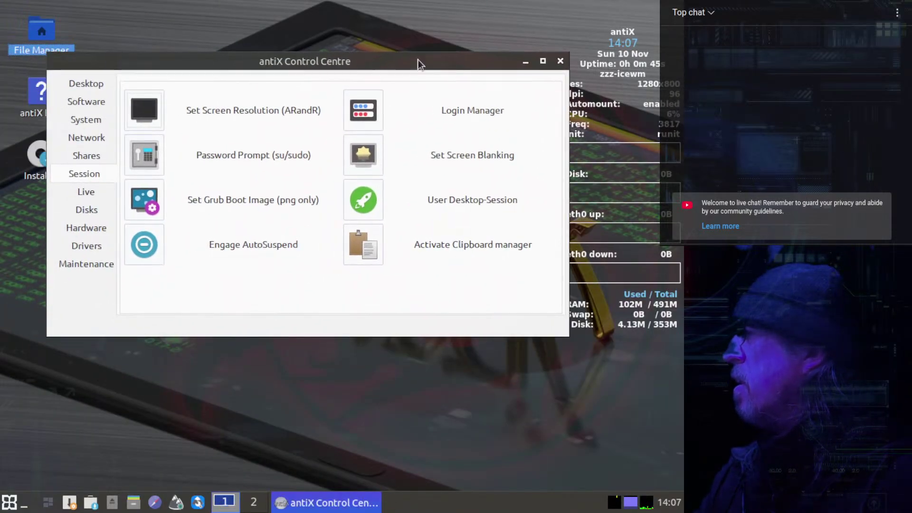
pyautogui.click(560, 62)
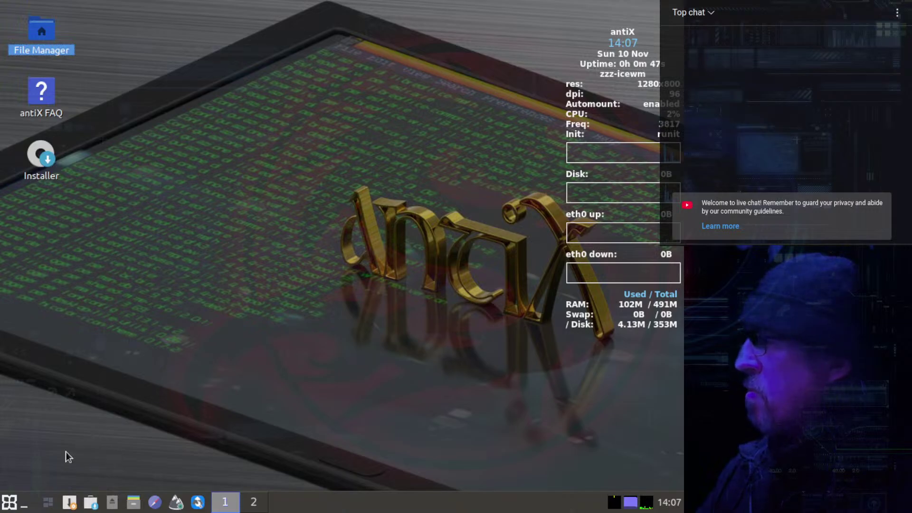
# Switch the IceWM desktop theme to Default.
pyautogui.click(8, 503)
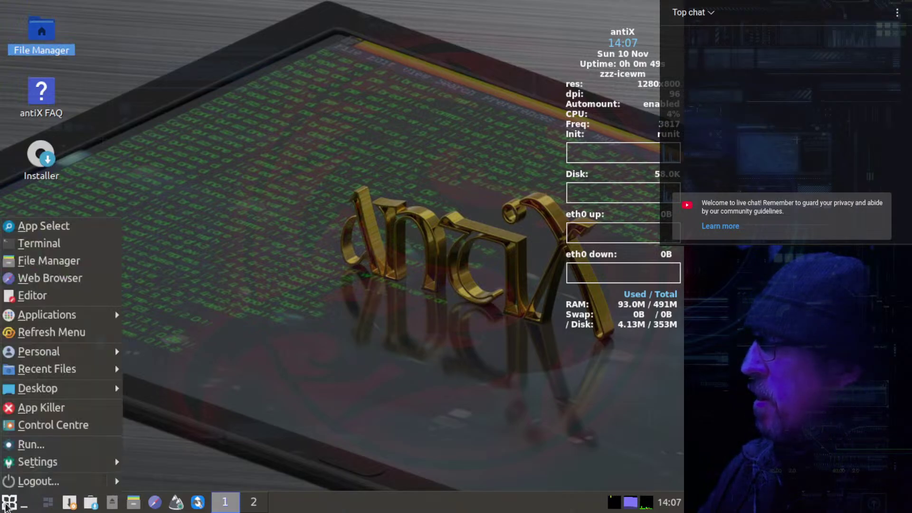
pyautogui.moveTo(76, 464)
pyautogui.moveTo(172, 498)
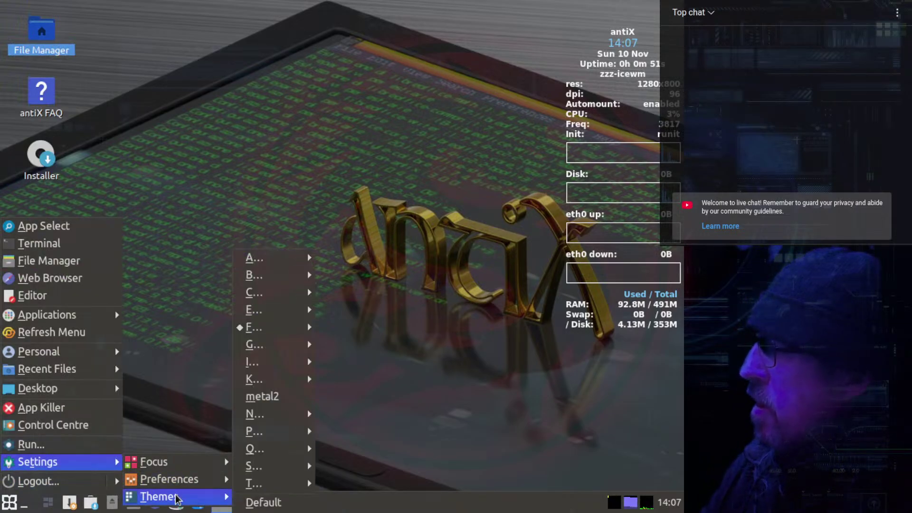
pyautogui.click(264, 502)
# Change the IceWM desktop theme to antiX-Magic-Small.
pyautogui.click(16, 506)
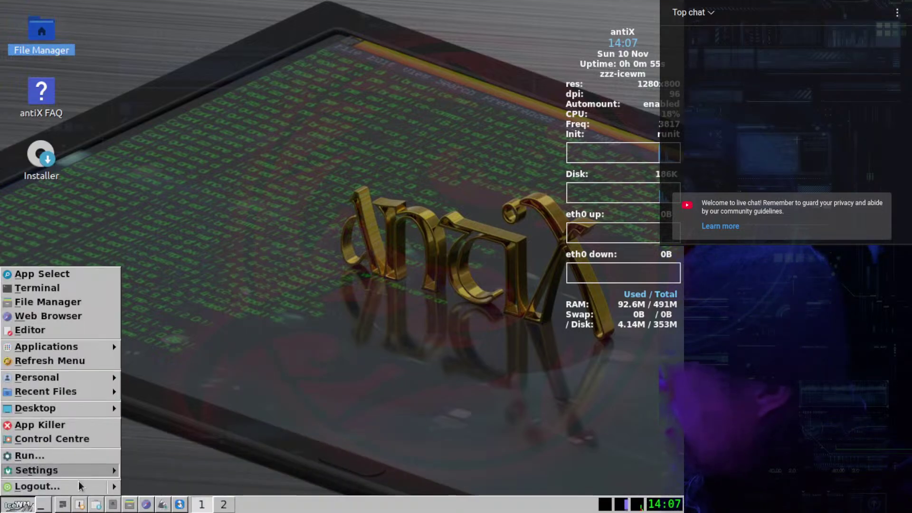
pyautogui.moveTo(81, 470)
pyautogui.moveTo(184, 499)
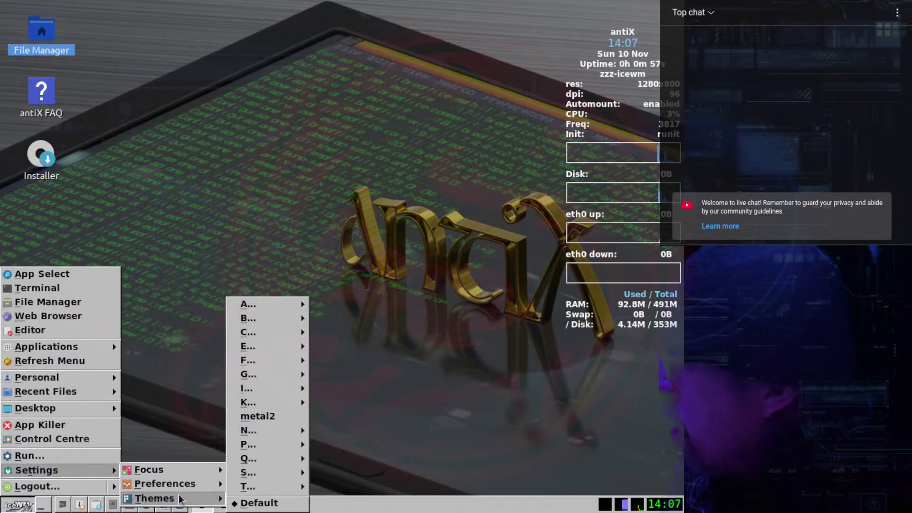
pyautogui.moveTo(261, 304)
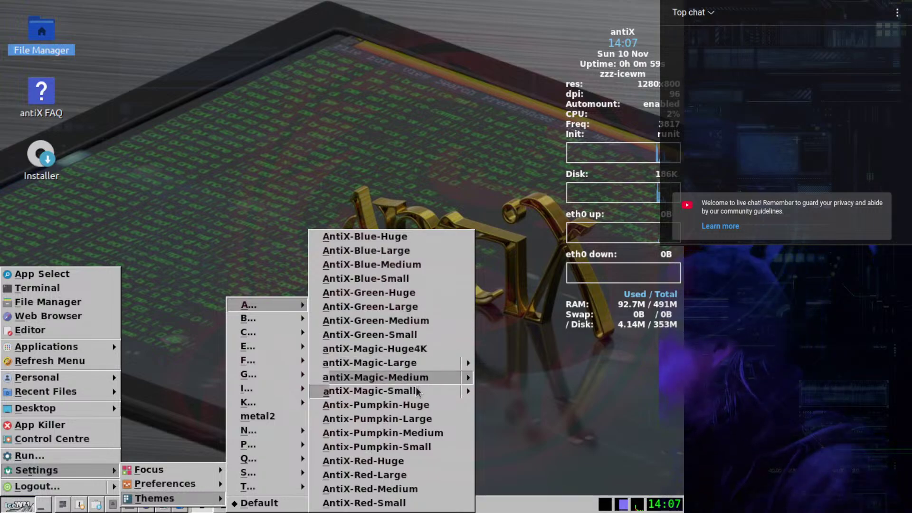
pyautogui.click(371, 390)
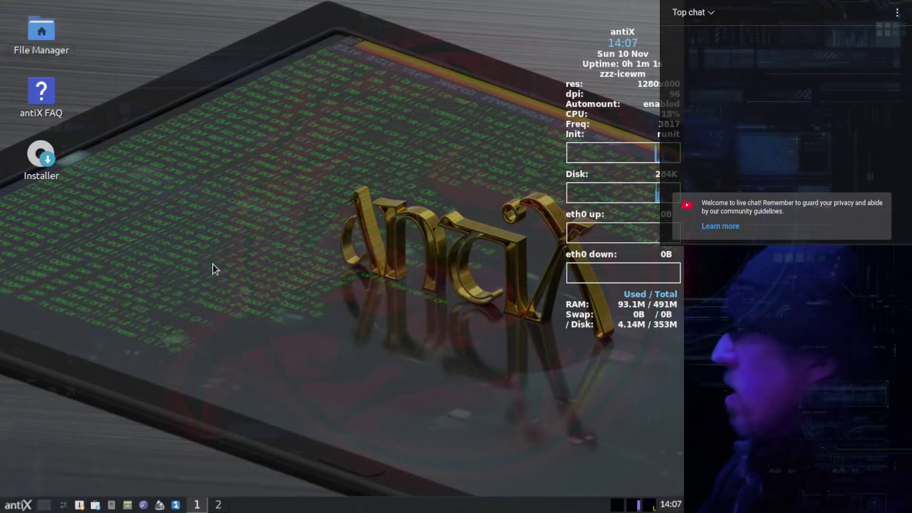
# Launch the antiX Linux Installer in the 32-bit guest and move its window clear of the desktop system monitor.
pyautogui.click(48, 158)
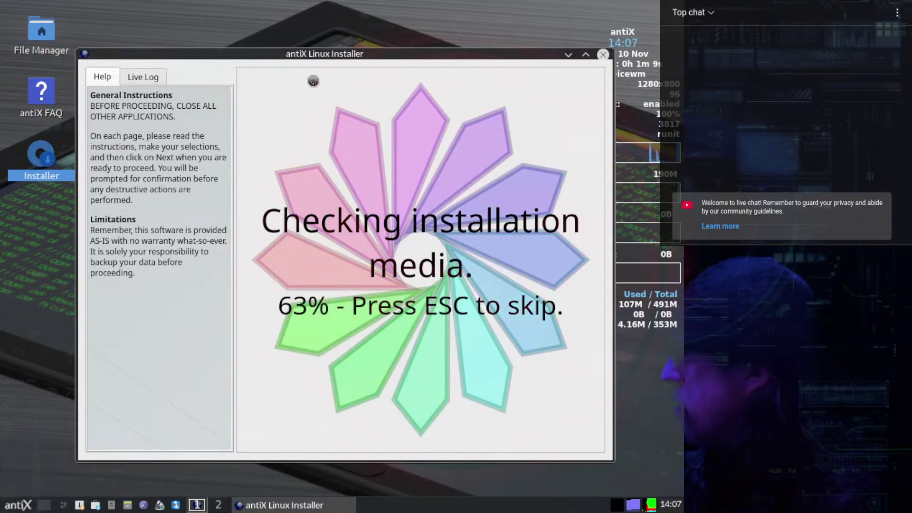
pyautogui.moveTo(346, 53); pyautogui.dragTo(285, 29)
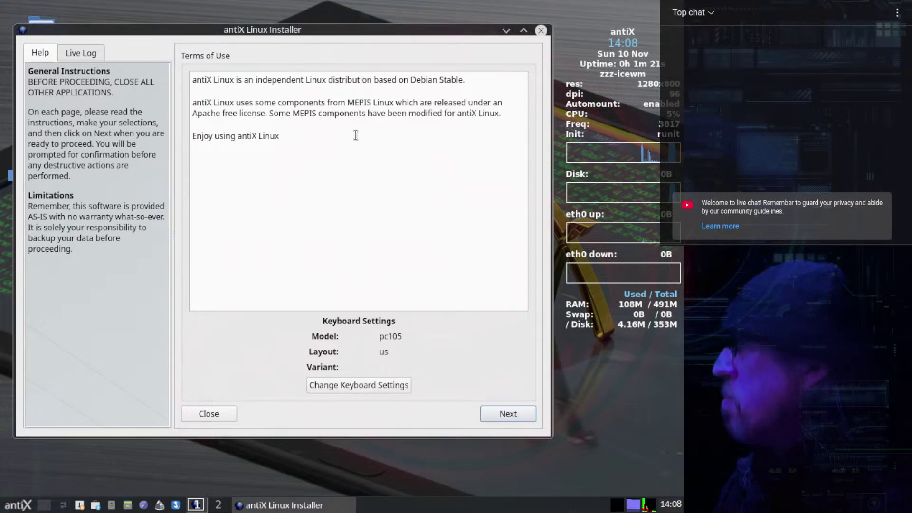
# Add the English (UK) layout without a variant to the installer's system keyboard settings.
pyautogui.click(374, 385)
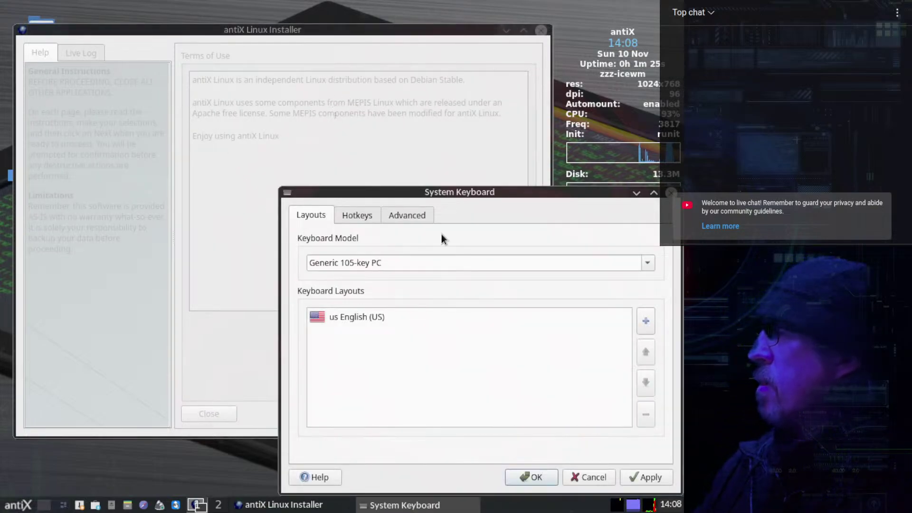
pyautogui.moveTo(479, 192); pyautogui.dragTo(327, 102)
pyautogui.click(492, 233)
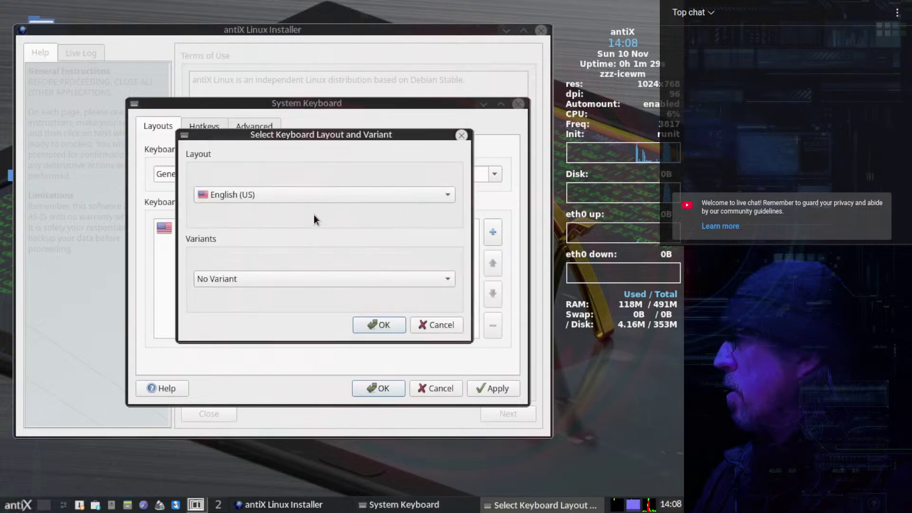
pyautogui.click(312, 193)
pyautogui.click(247, 229)
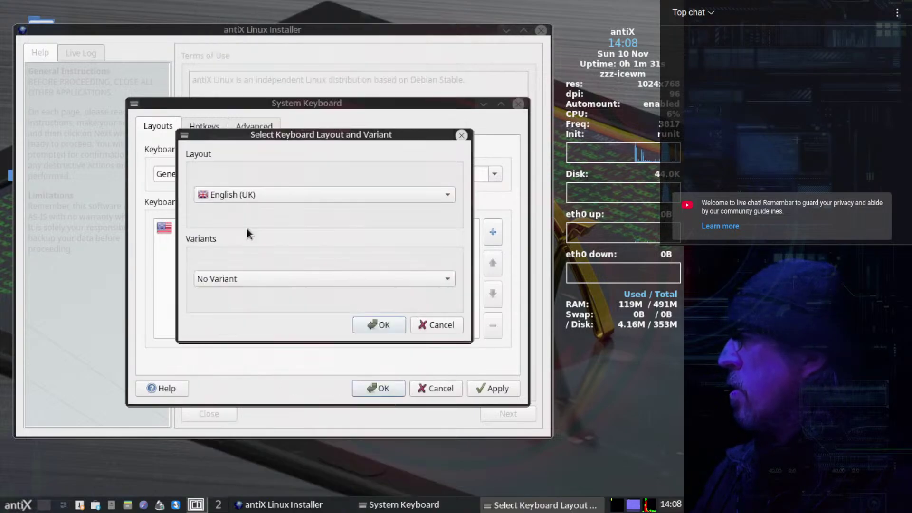
pyautogui.click(386, 323)
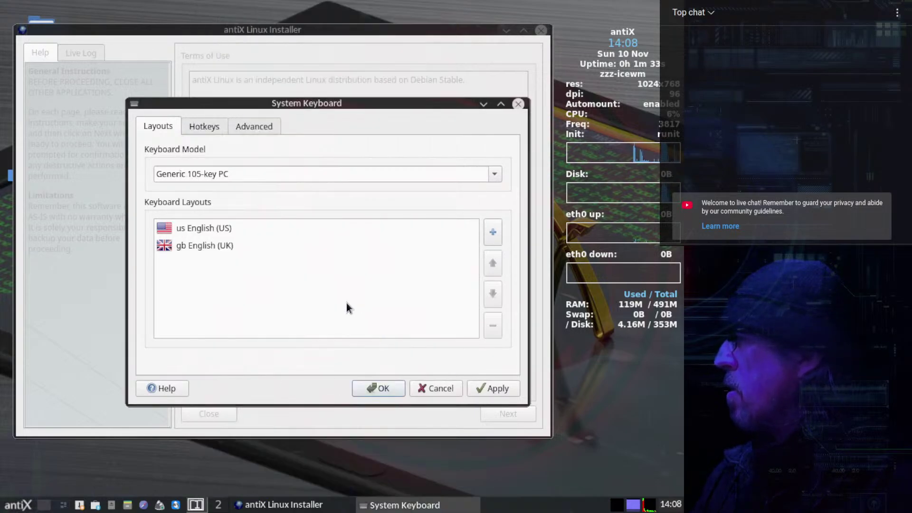
# Remove the English (US) layout from the keyboard layouts and confirm the keyboard settings.
pyautogui.click(197, 230)
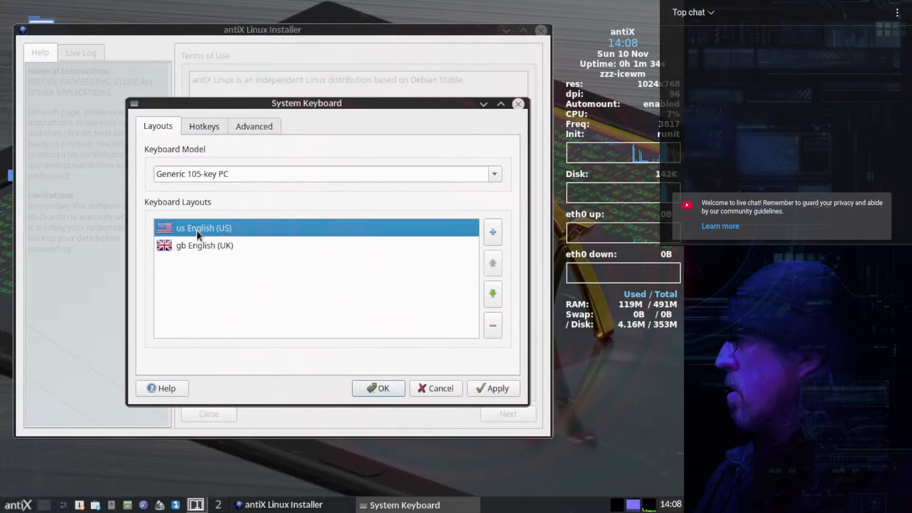
pyautogui.click(492, 326)
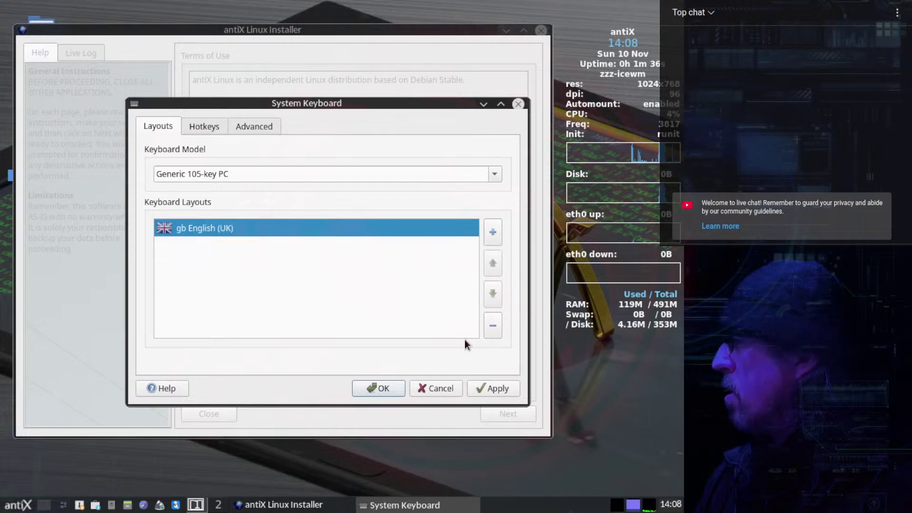
pyautogui.click(383, 390)
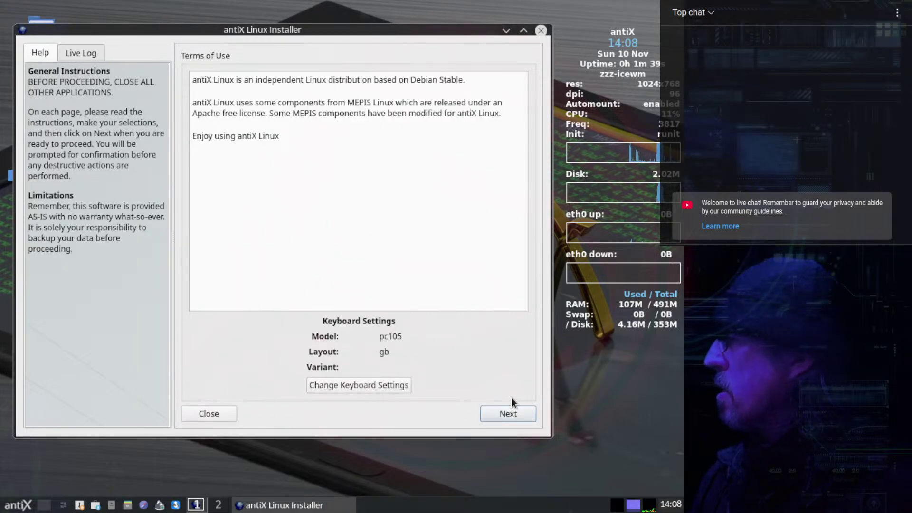
# Start a regular install using the entire vda disk with default options, and accept the default computer network names.
pyautogui.click(516, 412)
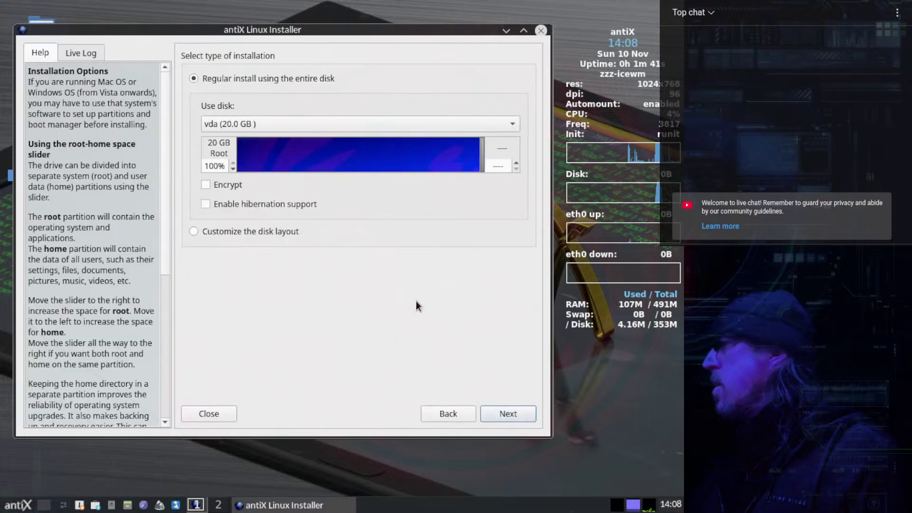
pyautogui.click(525, 416)
pyautogui.click(522, 417)
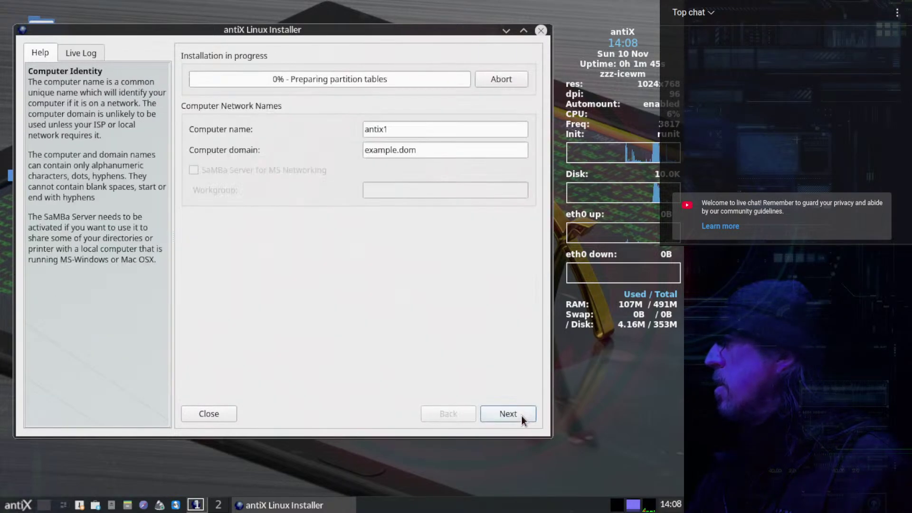
pyautogui.click(522, 415)
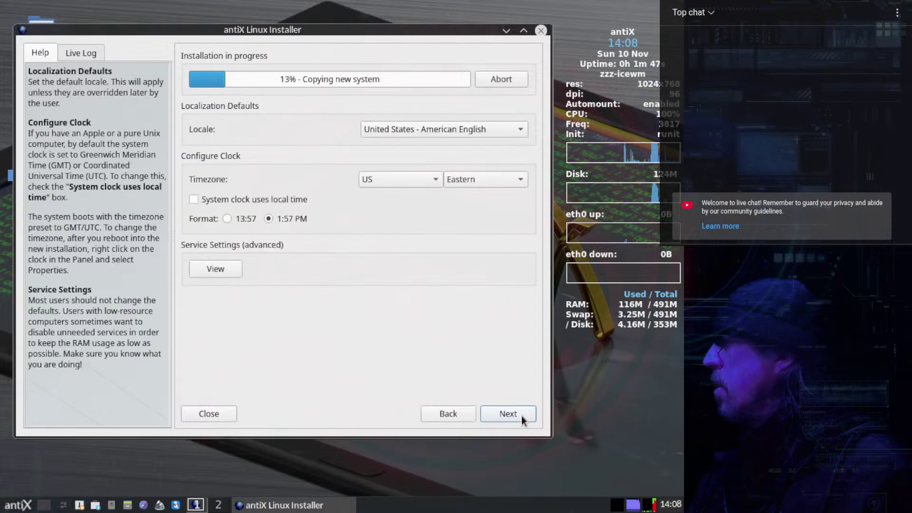
# Set the locale to United Kingdom - British English and the timezone to Europe, London, and continue to the user account page.
pyautogui.click(454, 129)
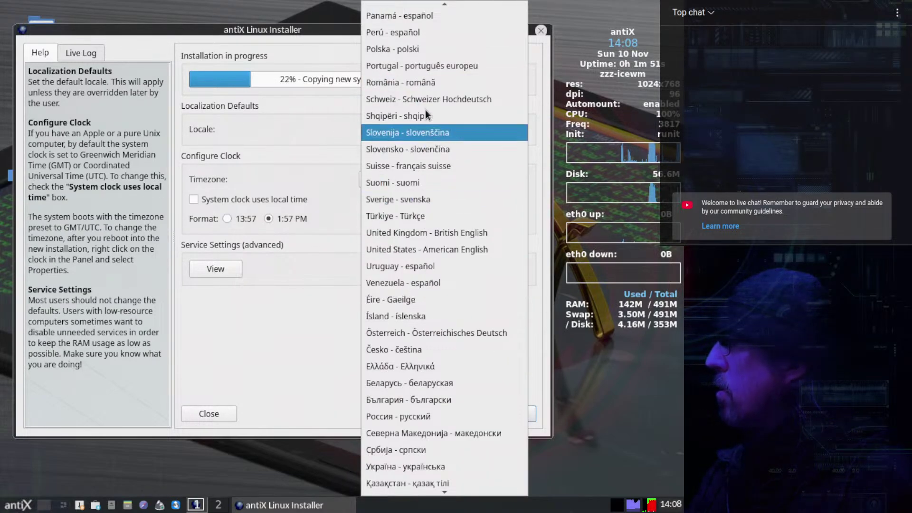
pyautogui.click(426, 238)
pyautogui.click(397, 180)
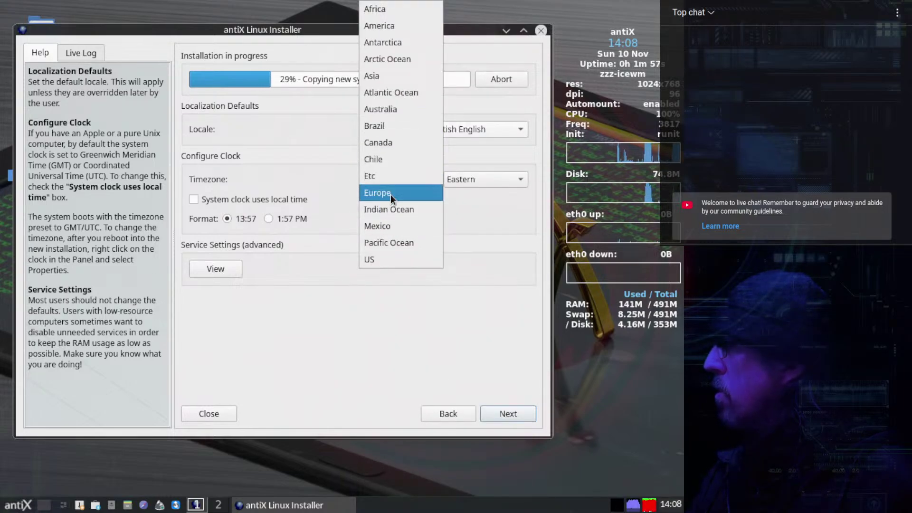
pyautogui.click(390, 194)
pyautogui.click(480, 179)
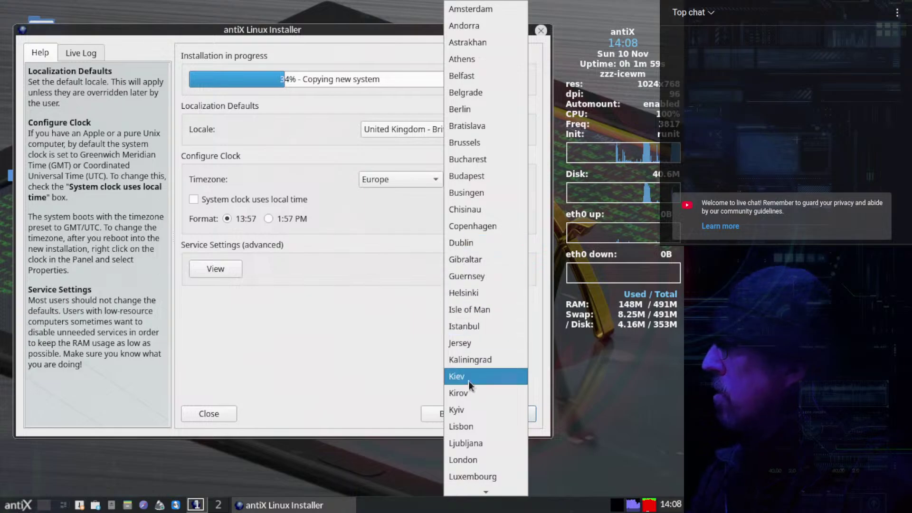
pyautogui.click(463, 463)
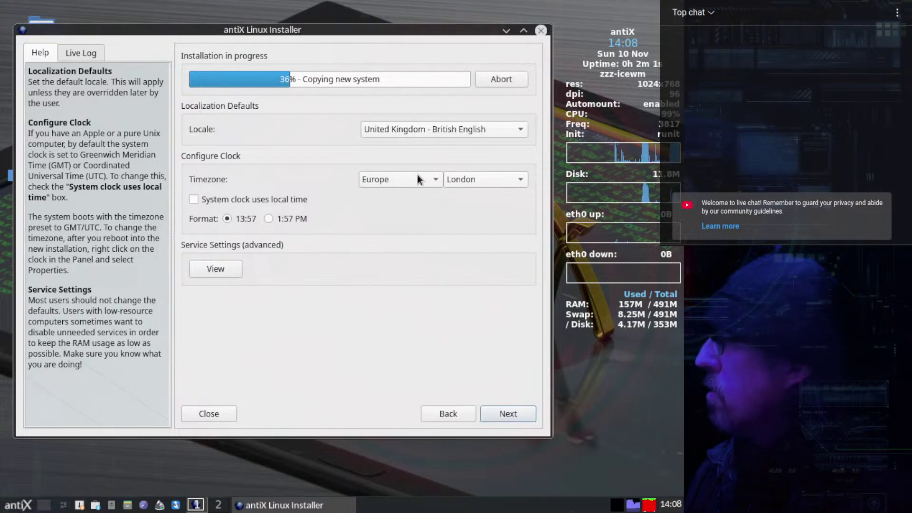
pyautogui.click(522, 414)
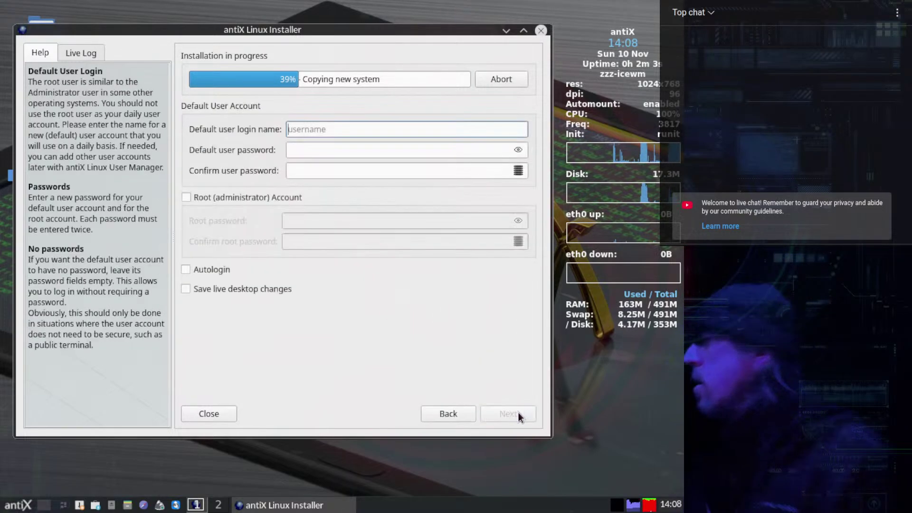
# Fill in the default user's login name, then enter and confirm the default user password.
pyautogui.write('CF')
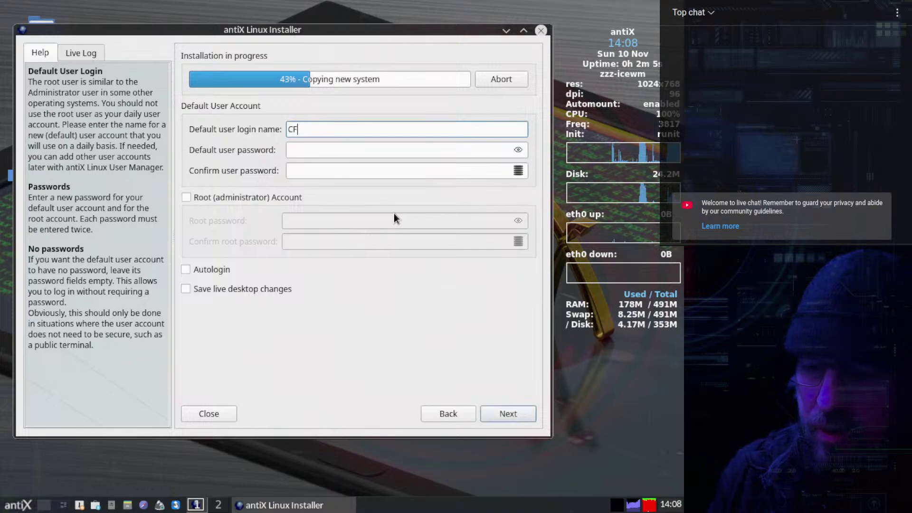
pyautogui.press('BackSpace')
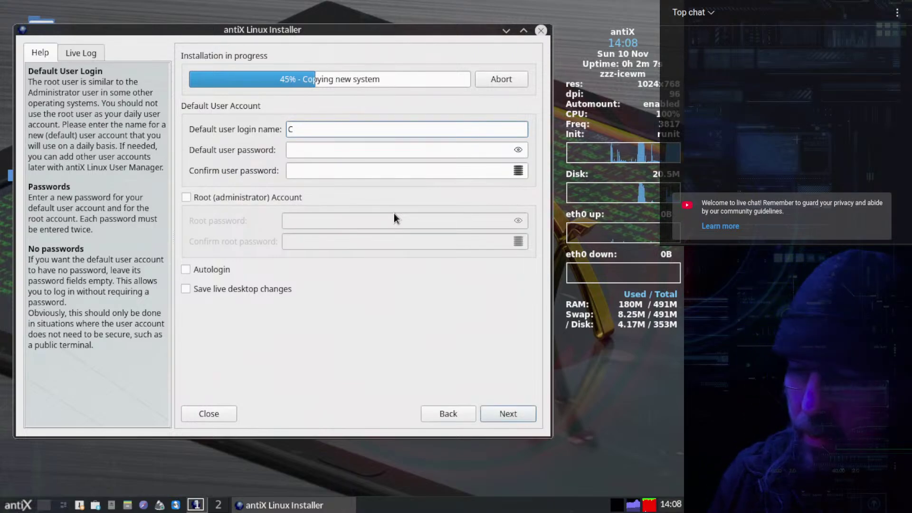
pyautogui.write('oopertronic')
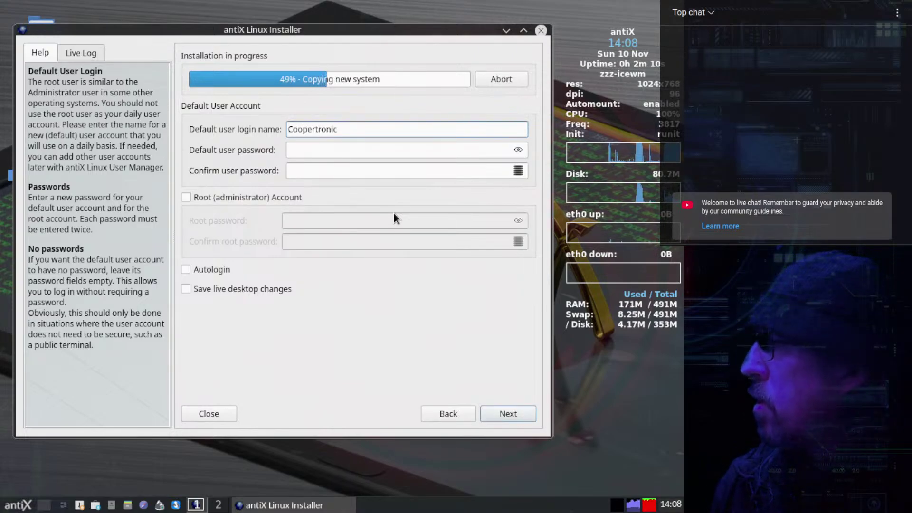
pyautogui.press('Tab')
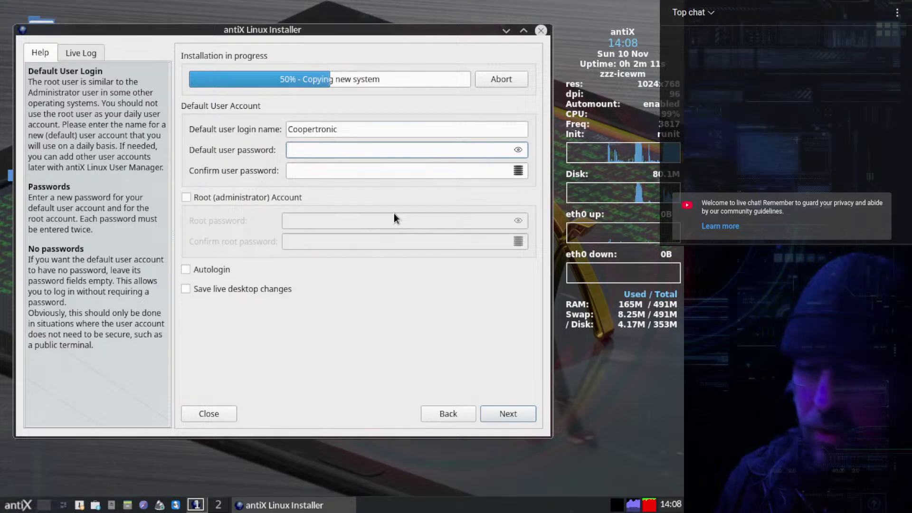
pyautogui.write('●●●●●●')
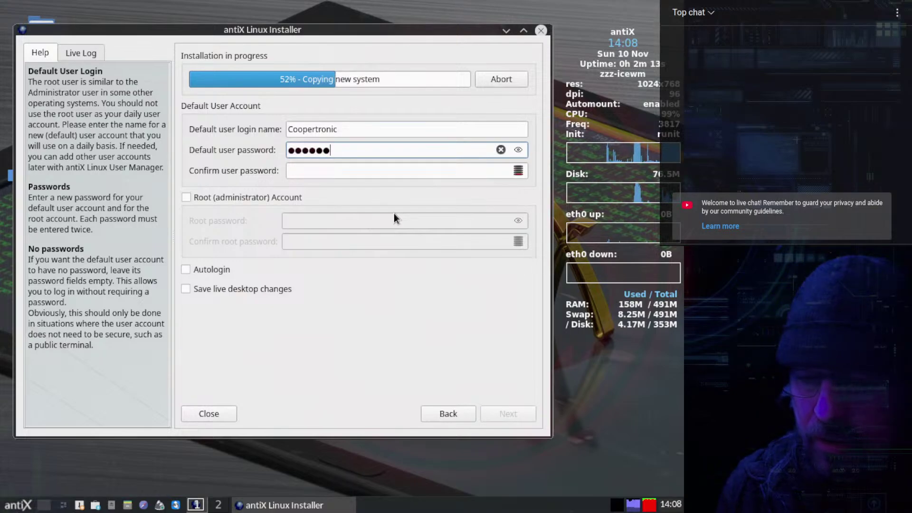
pyautogui.press('Tab')
pyautogui.write('●●●●●')
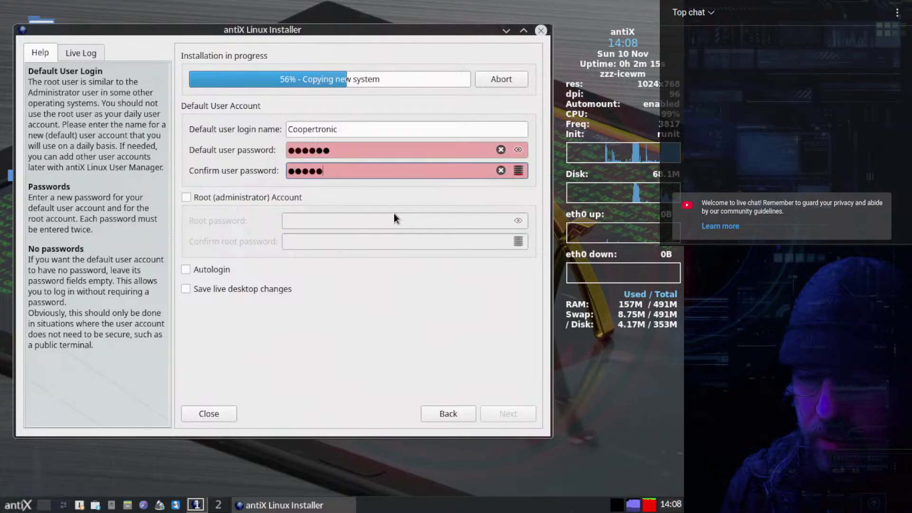
pyautogui.write('●')
# Enable the root (administrator) account, and enter and confirm the root password.
pyautogui.press('Tab')
pyautogui.press('space')
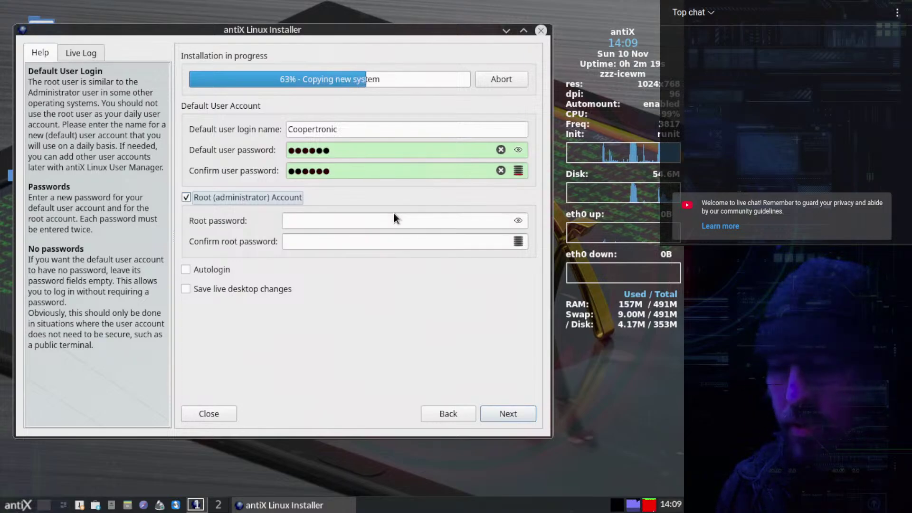
pyautogui.press('Tab')
pyautogui.write('●●')
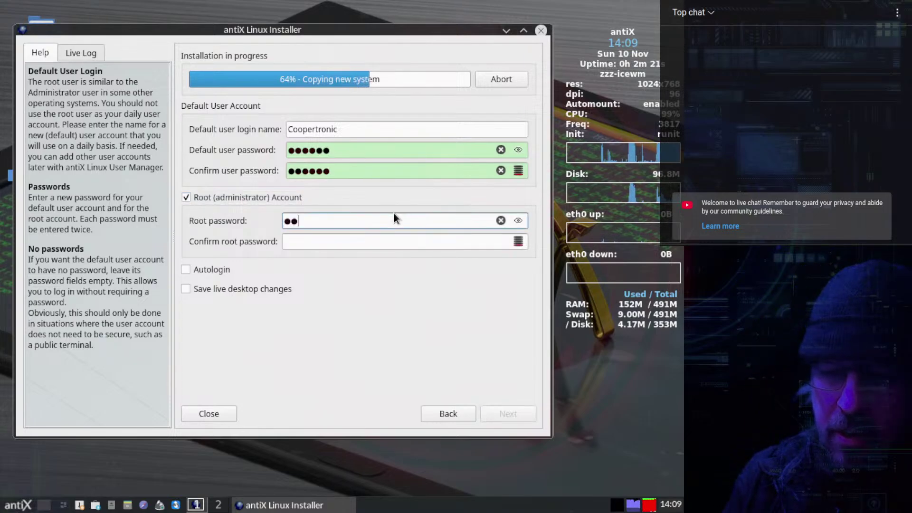
pyautogui.write('●●●●')
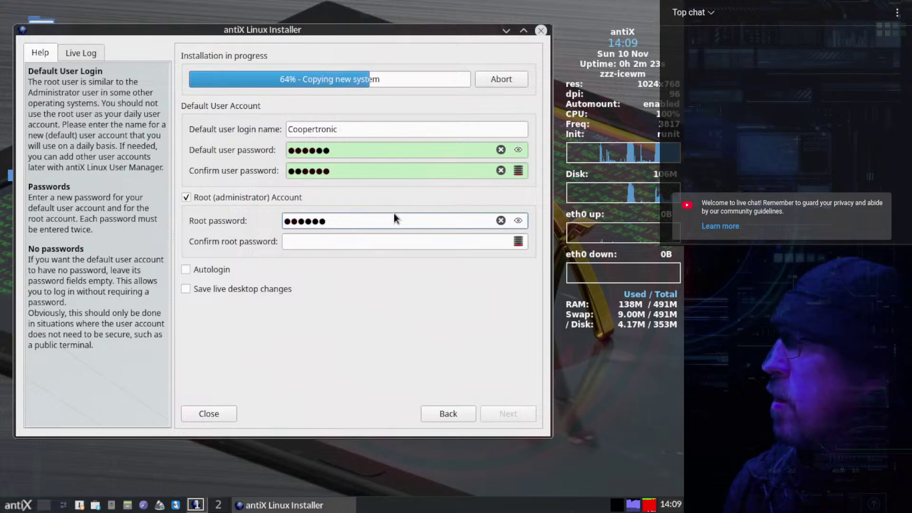
pyautogui.press('Tab')
pyautogui.write('●●')
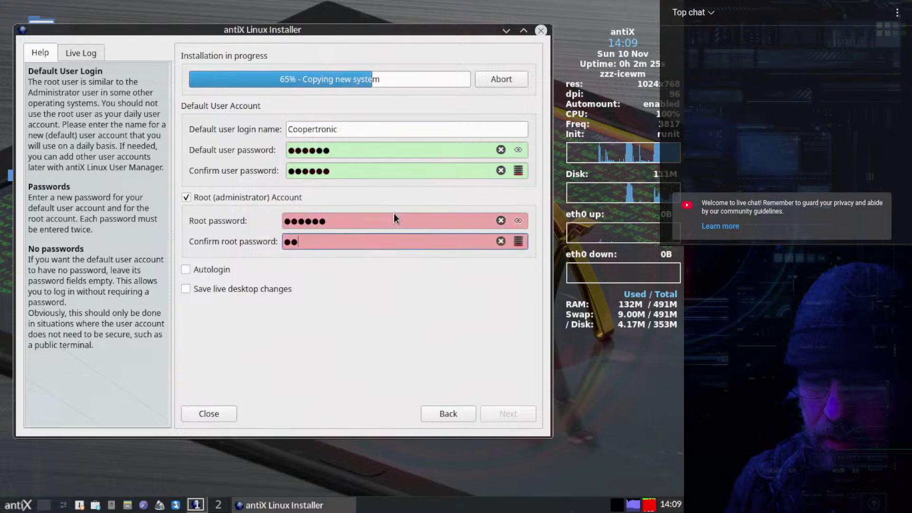
pyautogui.write('●●●●')
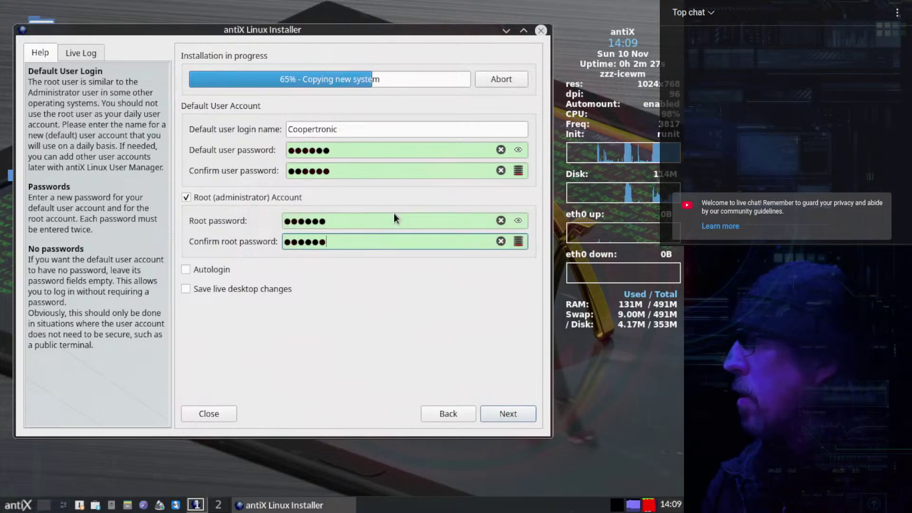
# Enable autologin for the default user and finish the installation with an automatic reboot.
pyautogui.click(196, 270)
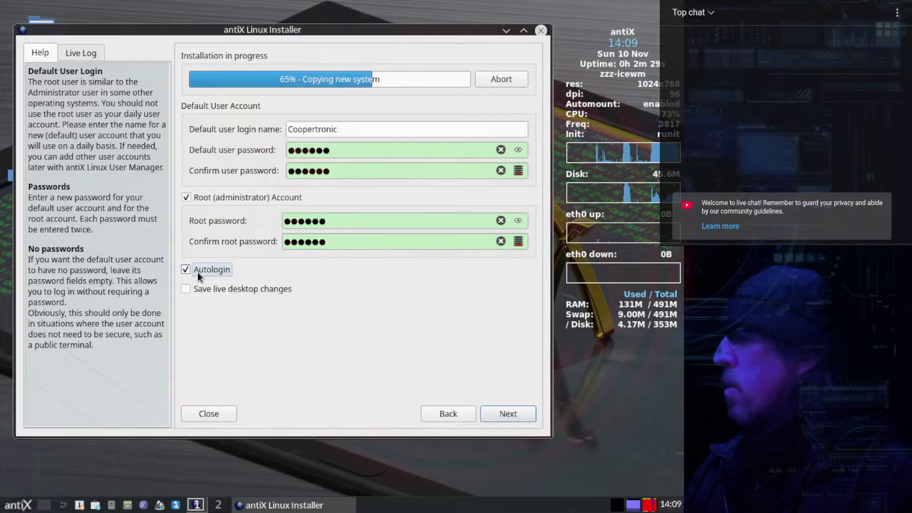
pyautogui.click(512, 417)
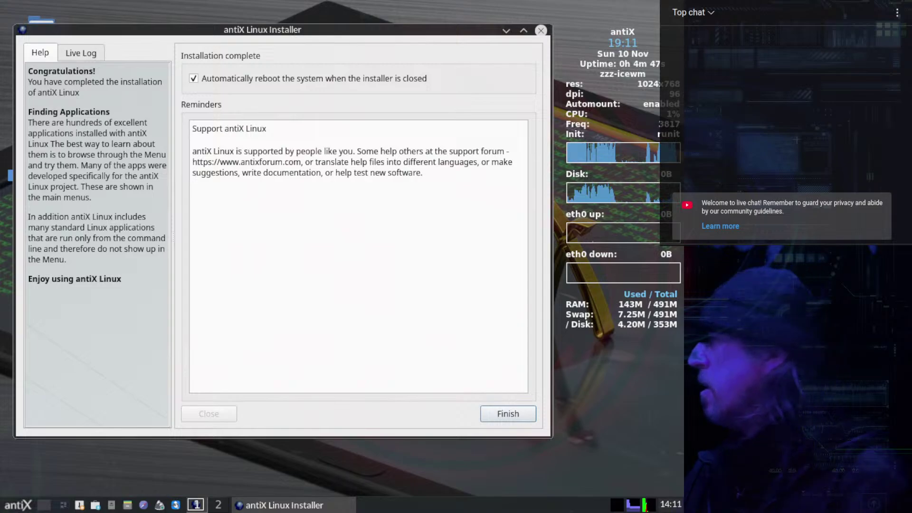
pyautogui.click(513, 418)
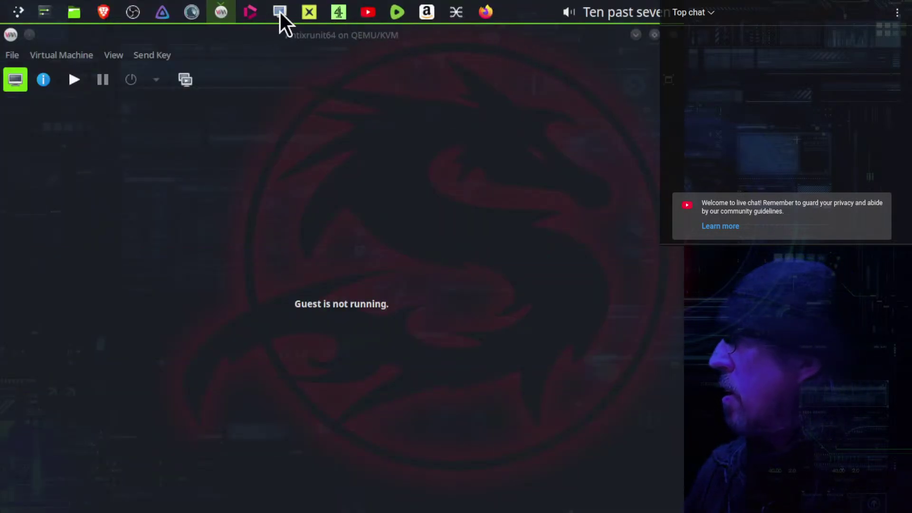
# Switch to Remote Viewer, reconnect to the single-core 32-bit guest through the recent spice://localhost:5900 connection, and show it full screen.
pyautogui.click(280, 12)
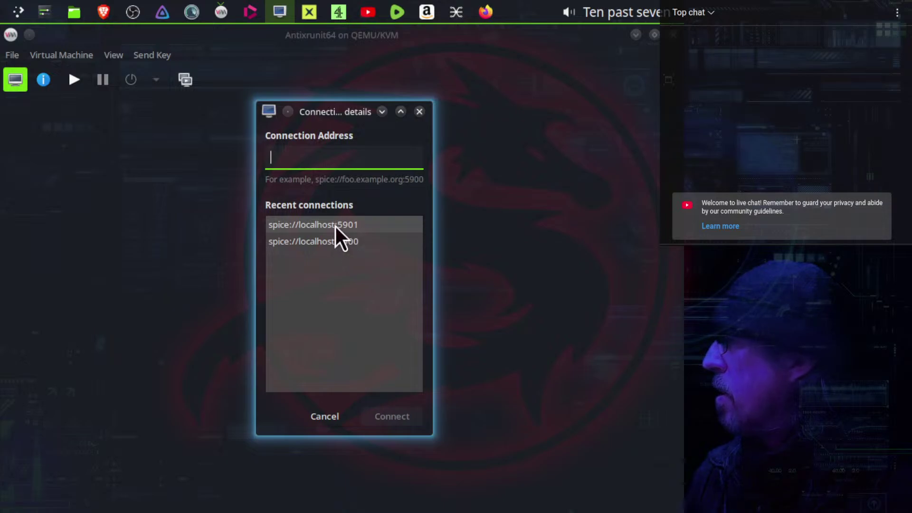
pyautogui.doubleClick(327, 237)
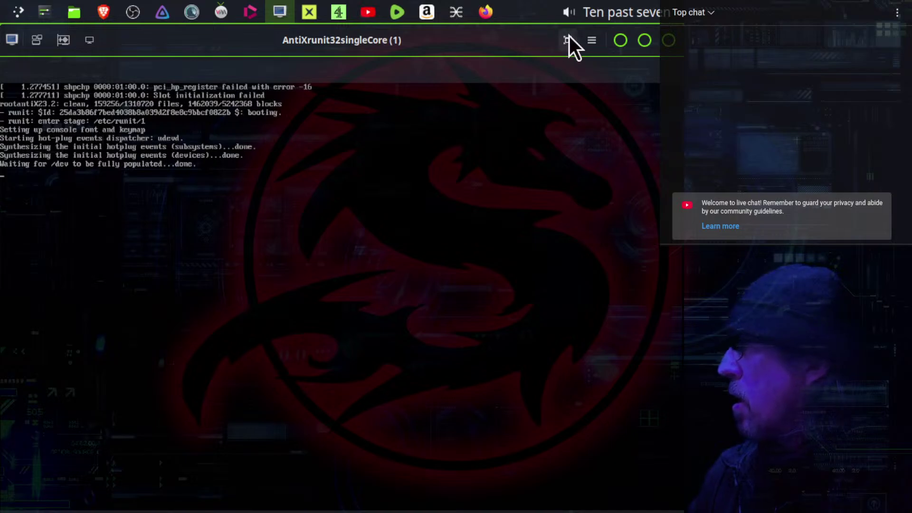
pyautogui.click(569, 37)
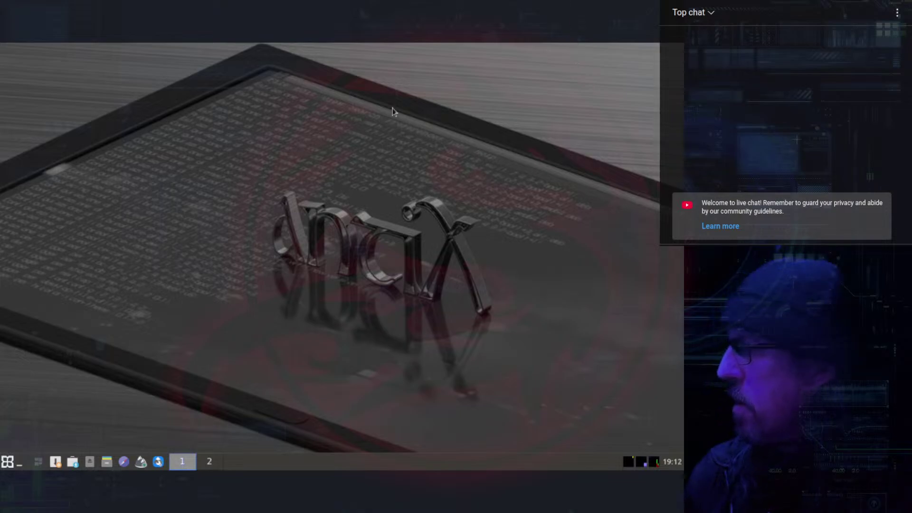
# Set the Virtual-1 output's resolution to 1024x768 with ARandR from the Control Centre's session settings, apply it, and close the layout editor.
pyautogui.click(9, 462)
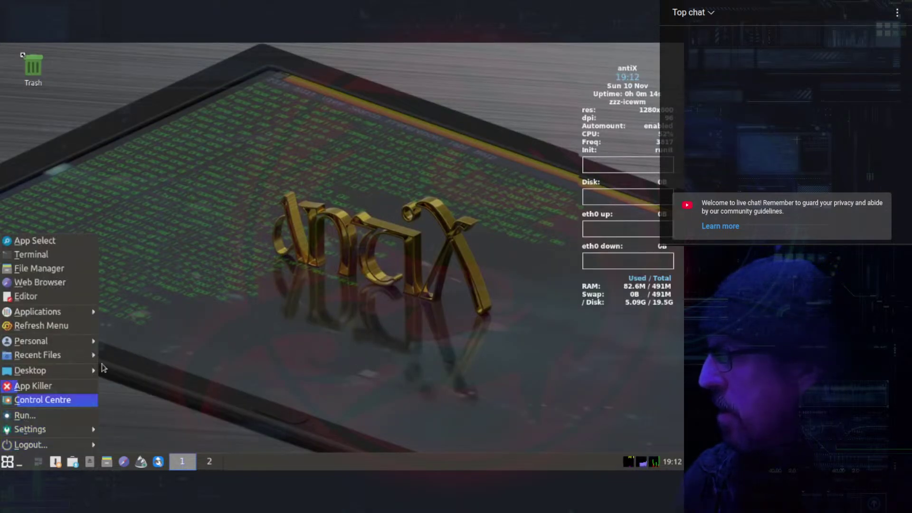
pyautogui.click(56, 401)
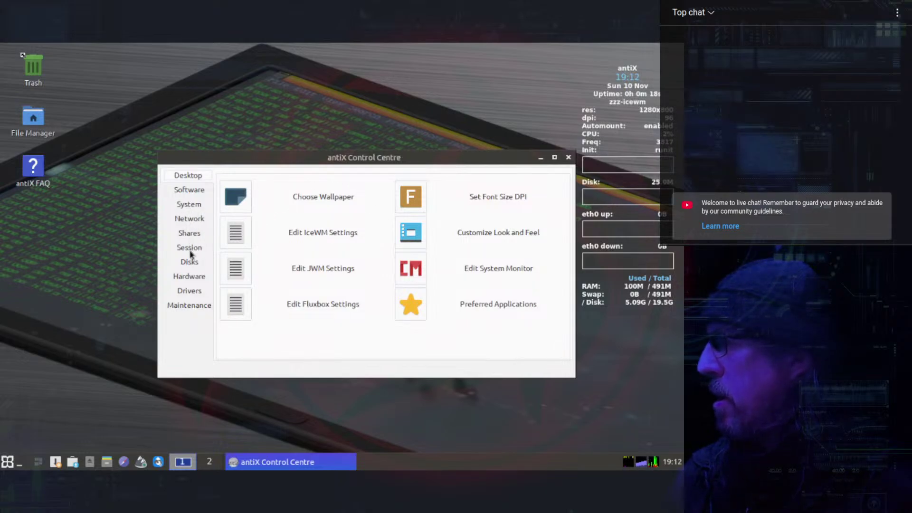
pyautogui.click(190, 248)
pyautogui.click(234, 196)
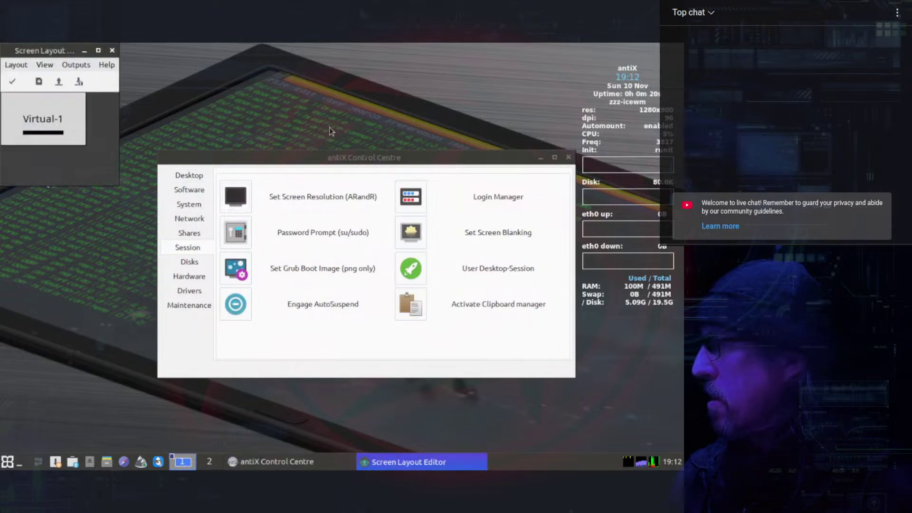
pyautogui.click(77, 67)
pyautogui.moveTo(109, 79)
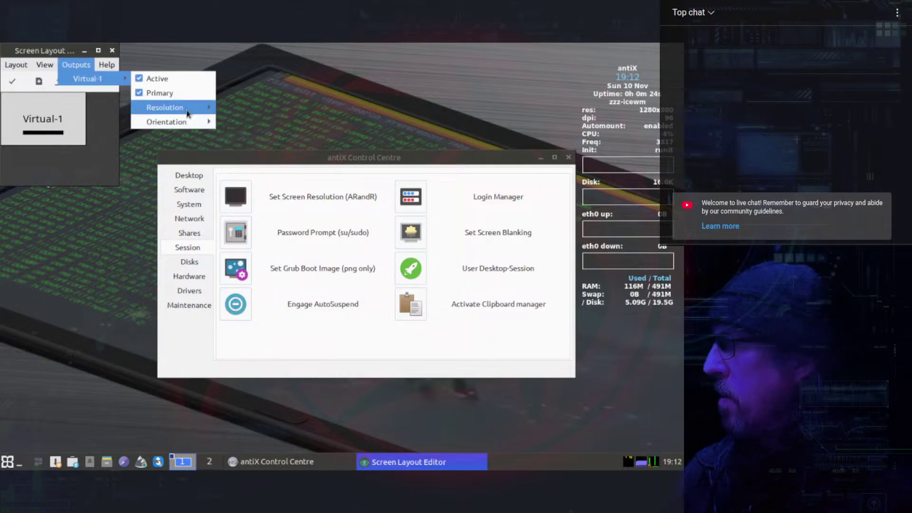
pyautogui.moveTo(187, 114)
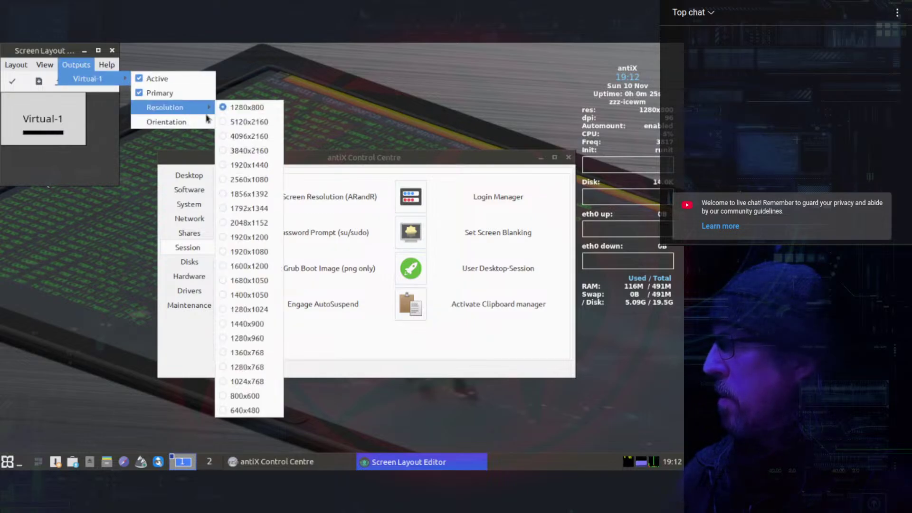
pyautogui.click(245, 381)
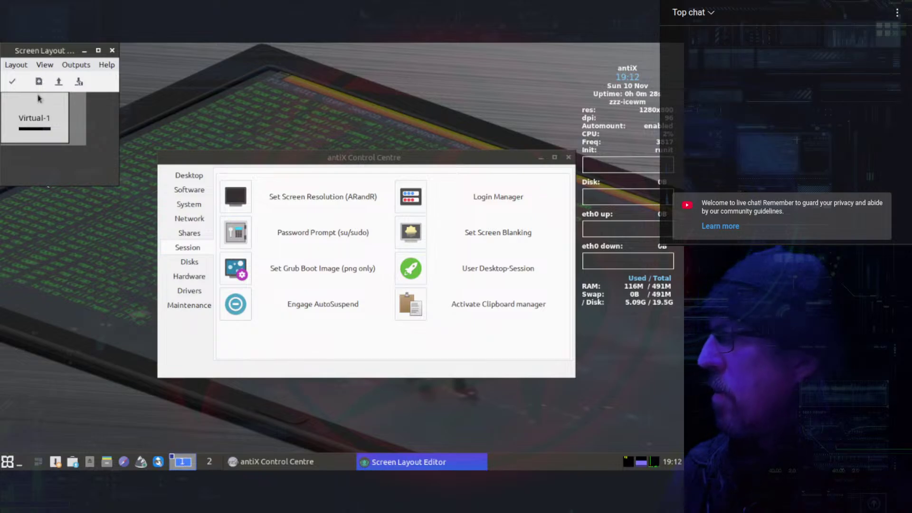
pyautogui.click(12, 82)
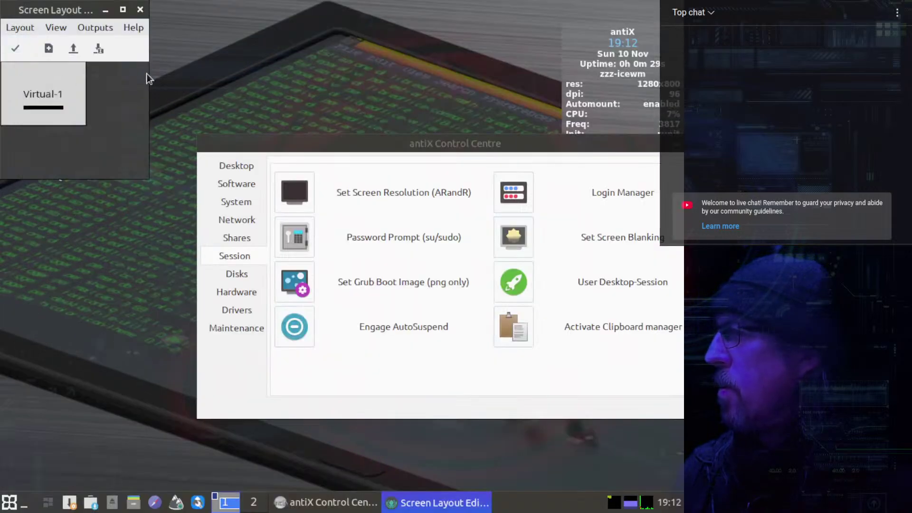
pyautogui.click(140, 10)
# Start antiX Updater from the Control Centre's software tools and authorise it with the administrative password.
pyautogui.moveTo(395, 144); pyautogui.dragTo(294, 65)
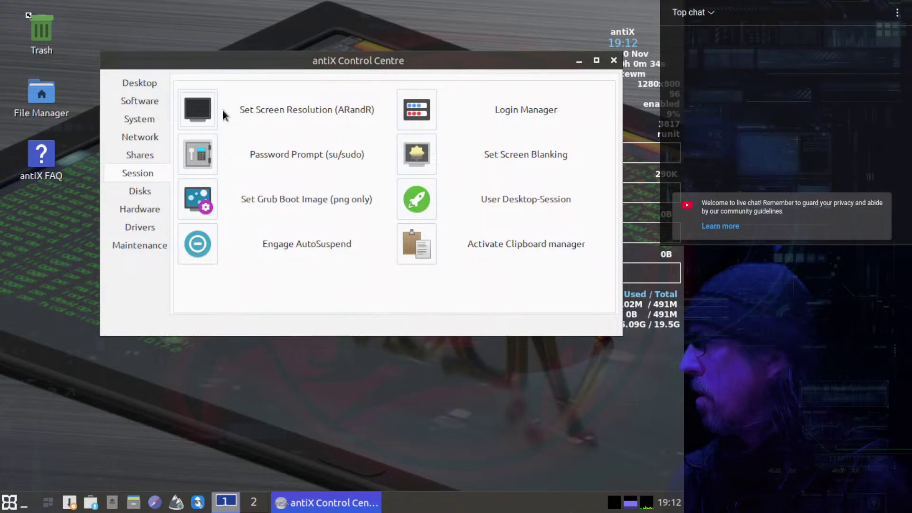
pyautogui.click(139, 99)
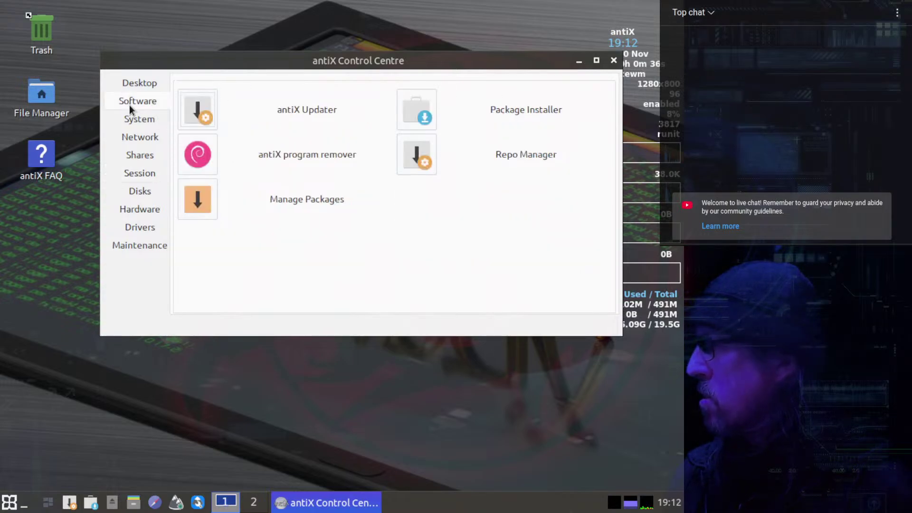
pyautogui.click(196, 109)
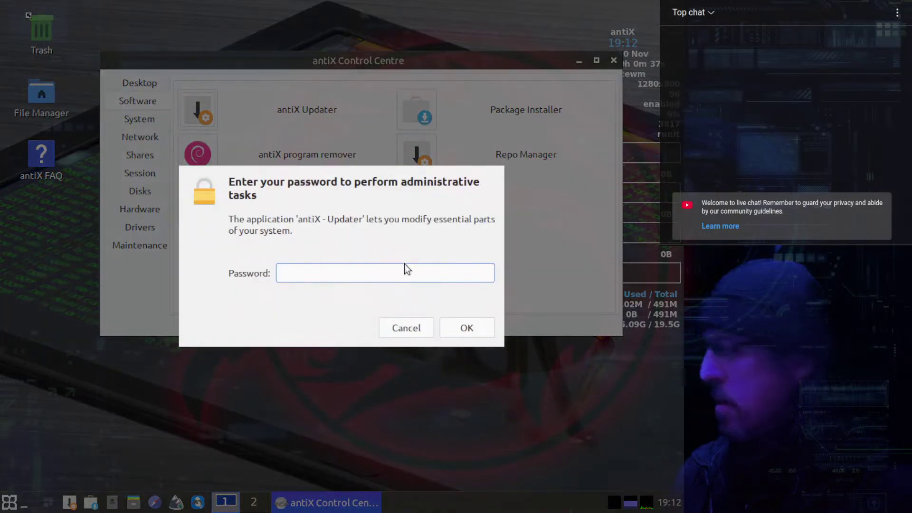
pyautogui.write('•••••••')
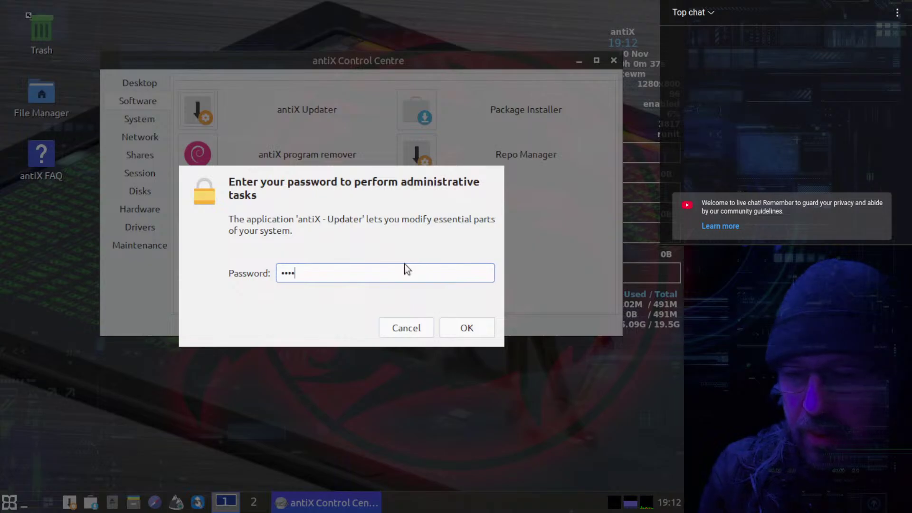
pyautogui.press('Return')
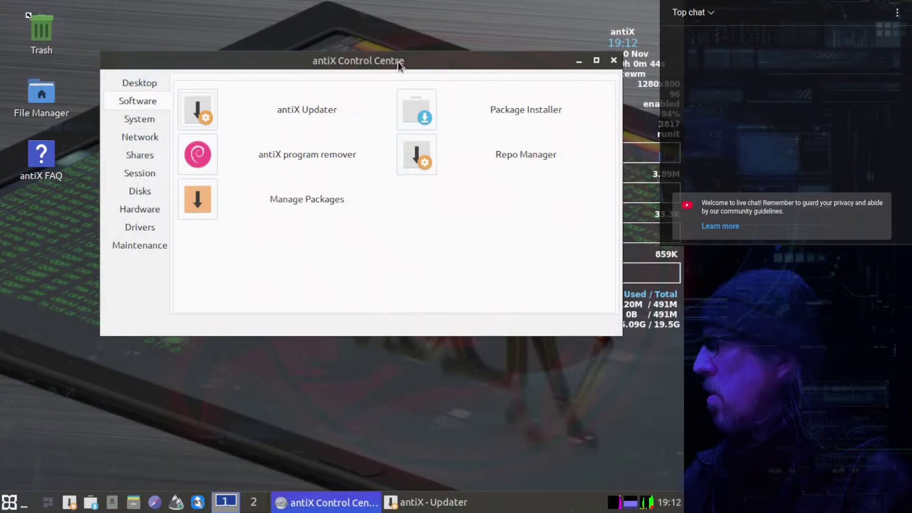
# Arrange the windows so the updater is in front, and run the Automatic update.
pyautogui.moveTo(397, 61); pyautogui.dragTo(337, 44)
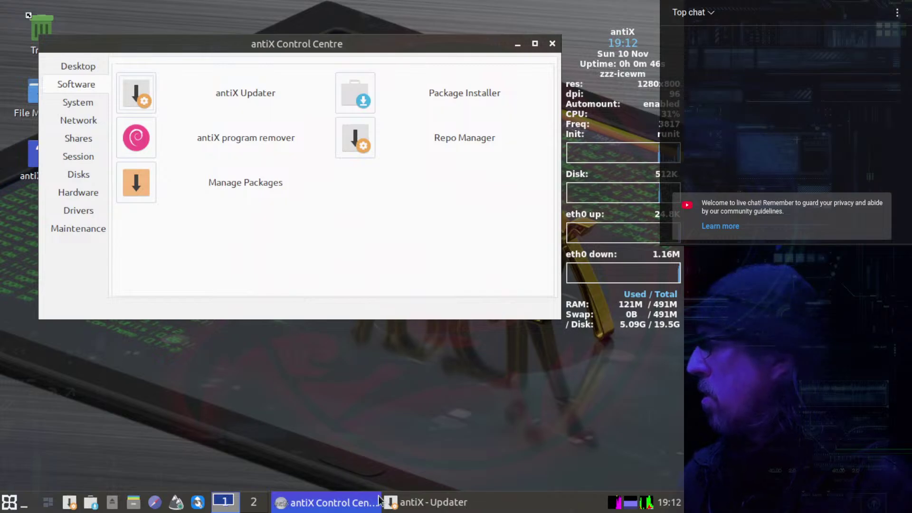
pyautogui.click(341, 504)
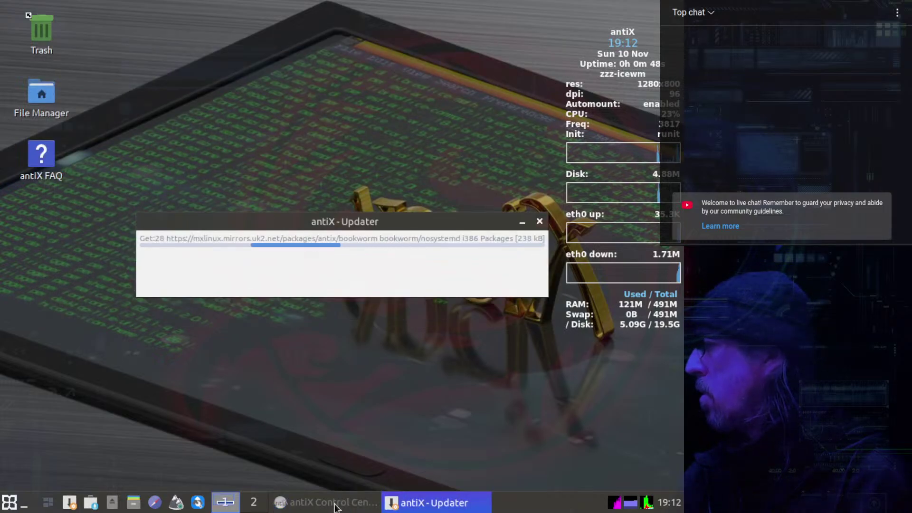
pyautogui.click(338, 504)
pyautogui.click(407, 508)
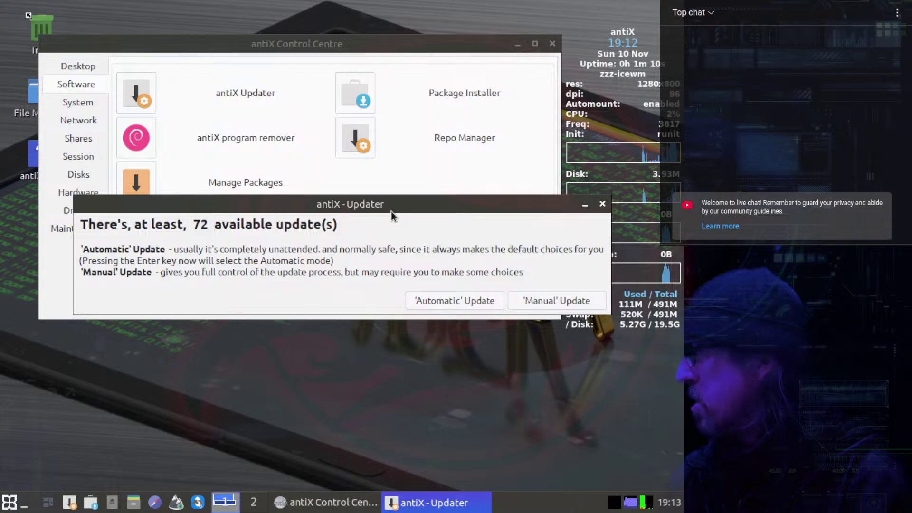
pyautogui.moveTo(391, 207); pyautogui.dragTo(402, 186)
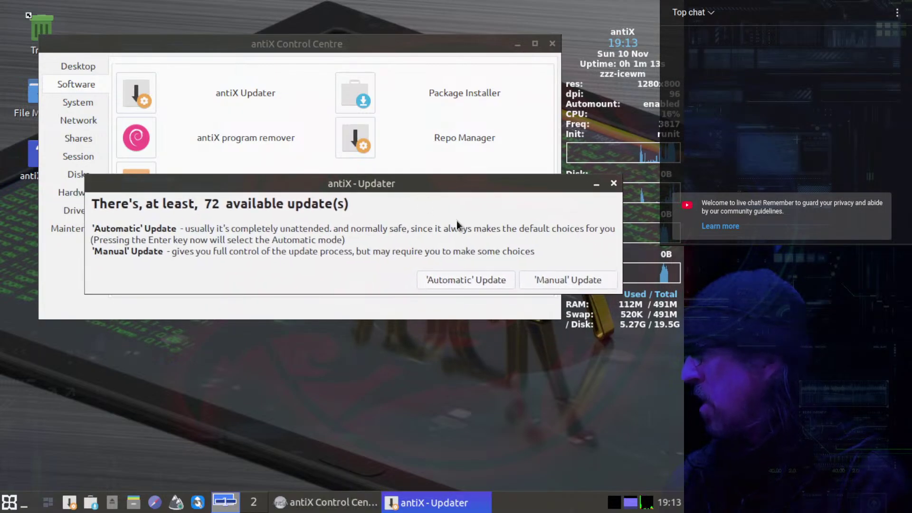
pyautogui.click(449, 279)
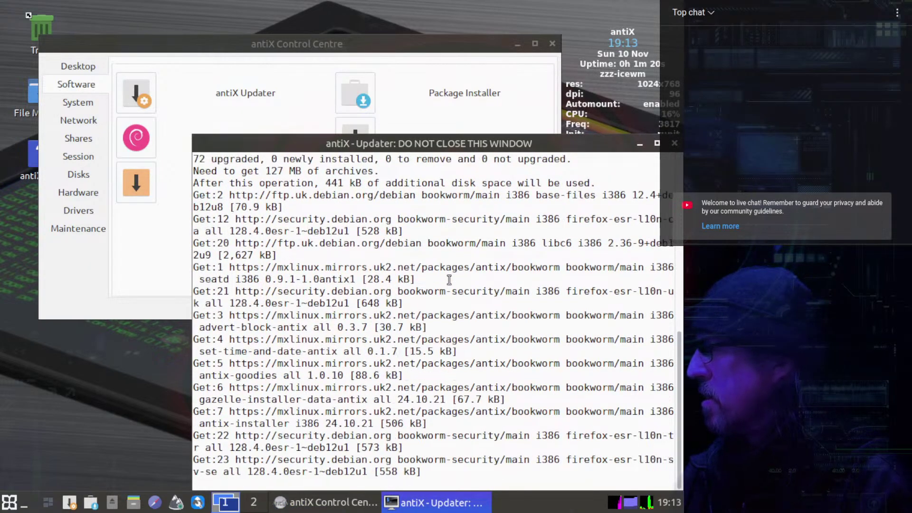
# Dismiss the updater's completion dialog and close the Control Centre.
pyautogui.moveTo(433, 144); pyautogui.dragTo(285, 57)
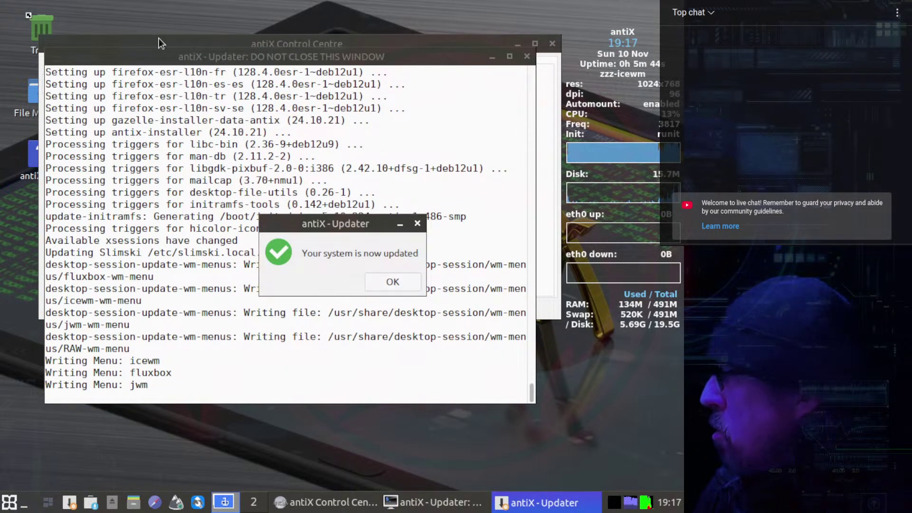
pyautogui.click(410, 281)
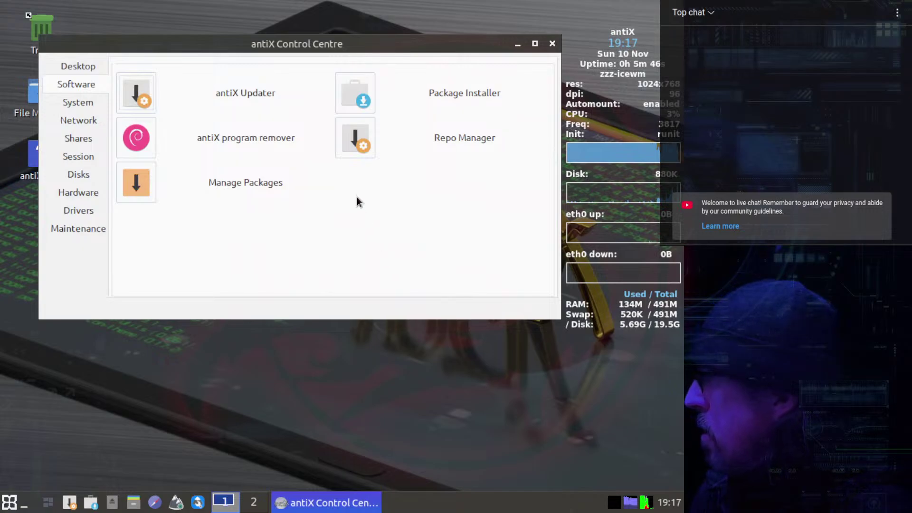
pyautogui.click(553, 45)
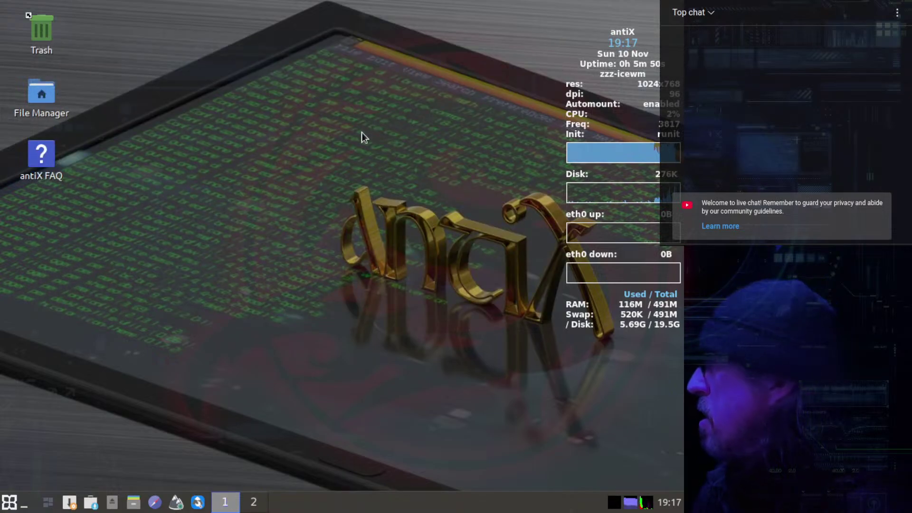
# Switch the IceWM theme to Default.
pyautogui.click(10, 502)
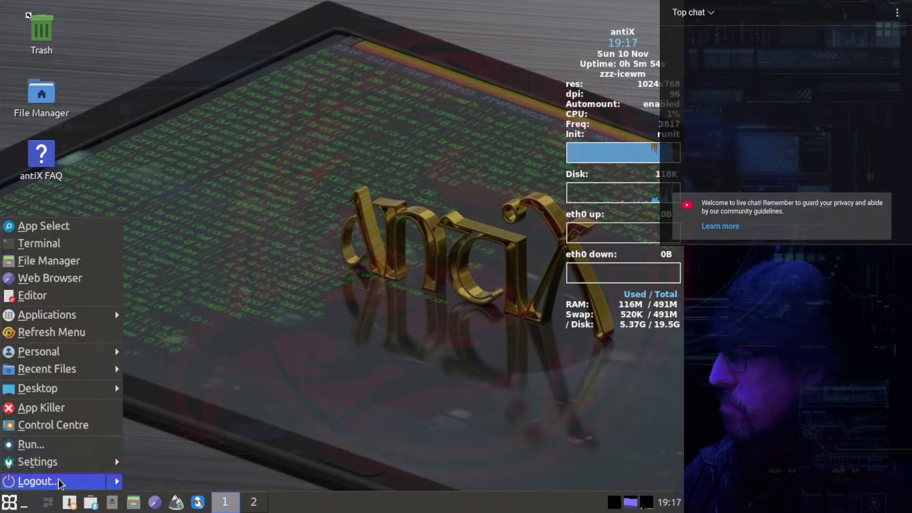
pyautogui.moveTo(76, 463)
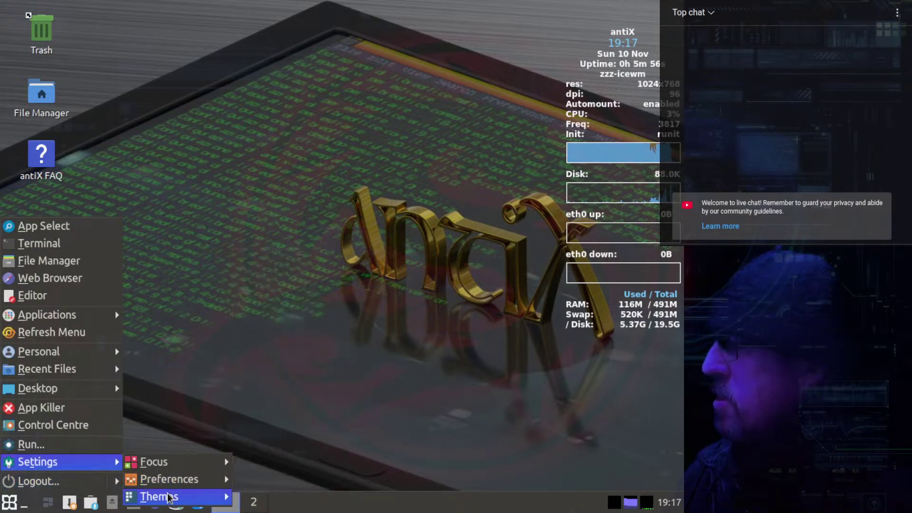
pyautogui.moveTo(190, 482)
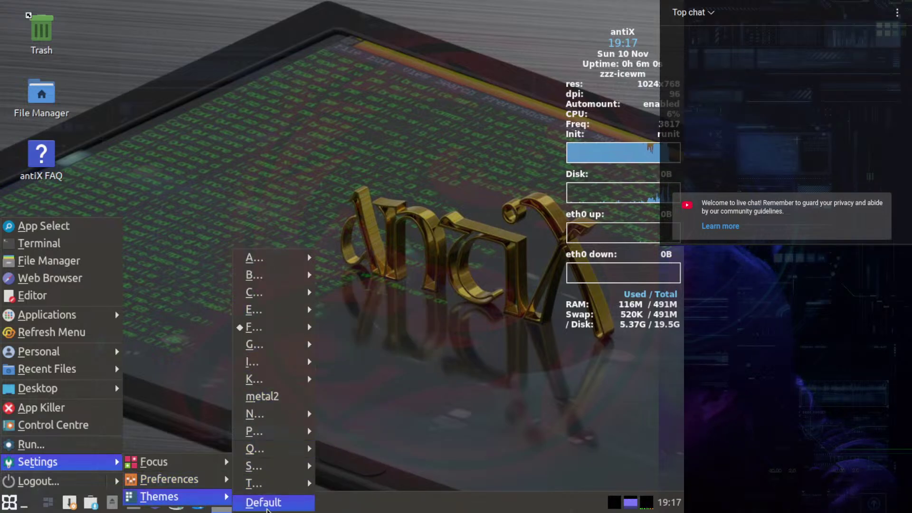
pyautogui.click(267, 502)
# Switch the IceWM theme to antiX-Magic-Small.
pyautogui.click(16, 505)
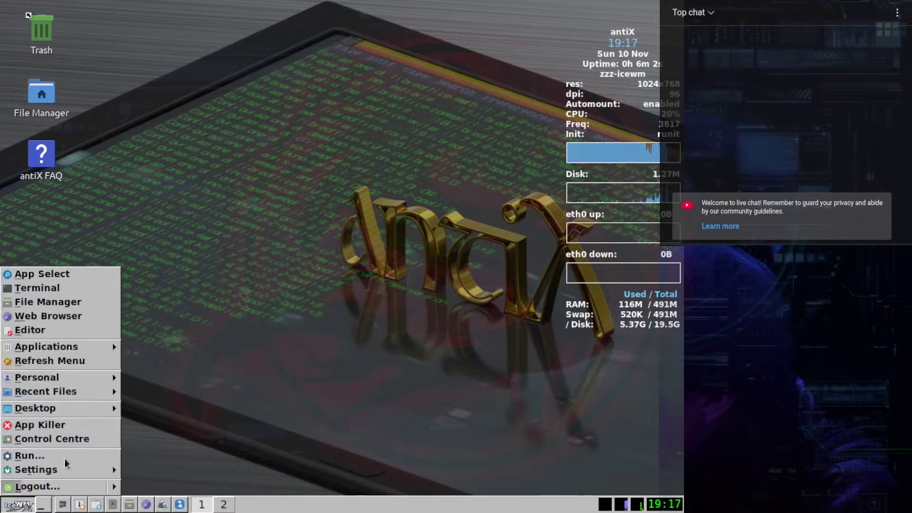
pyautogui.moveTo(107, 474)
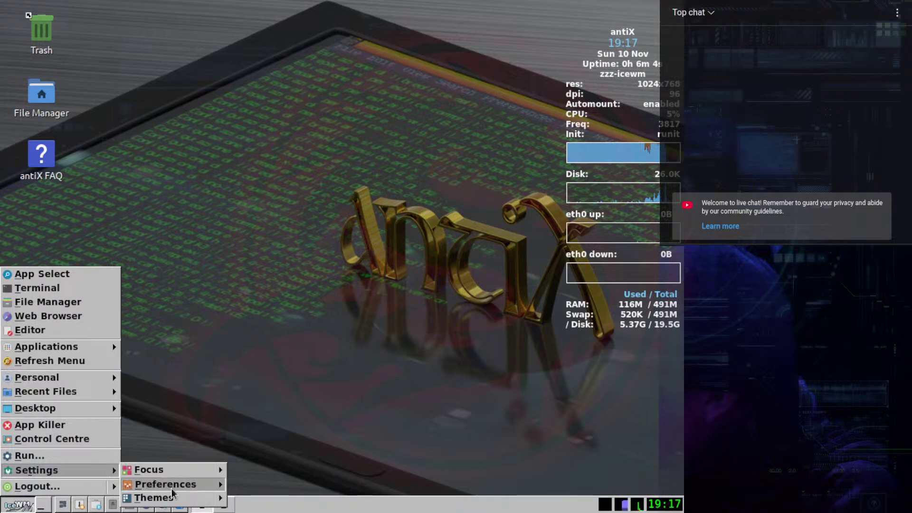
pyautogui.moveTo(172, 496)
pyautogui.moveTo(266, 304)
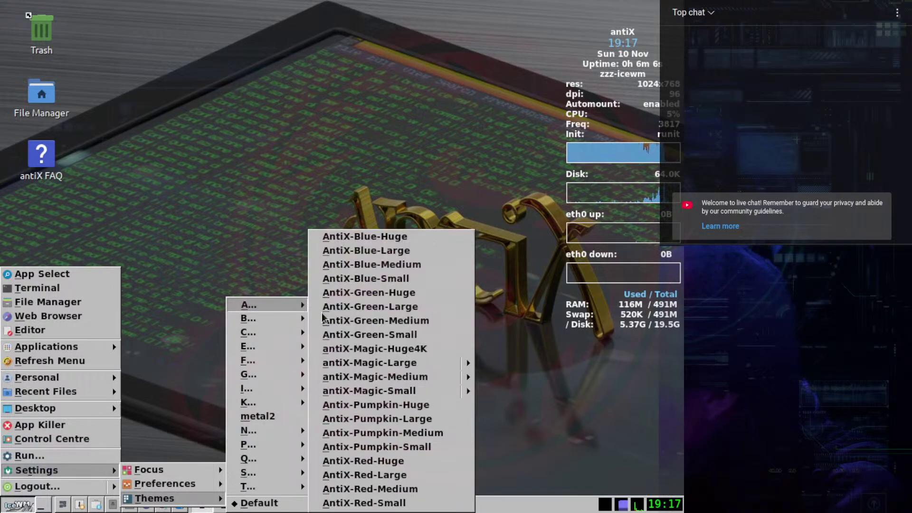
pyautogui.click(417, 394)
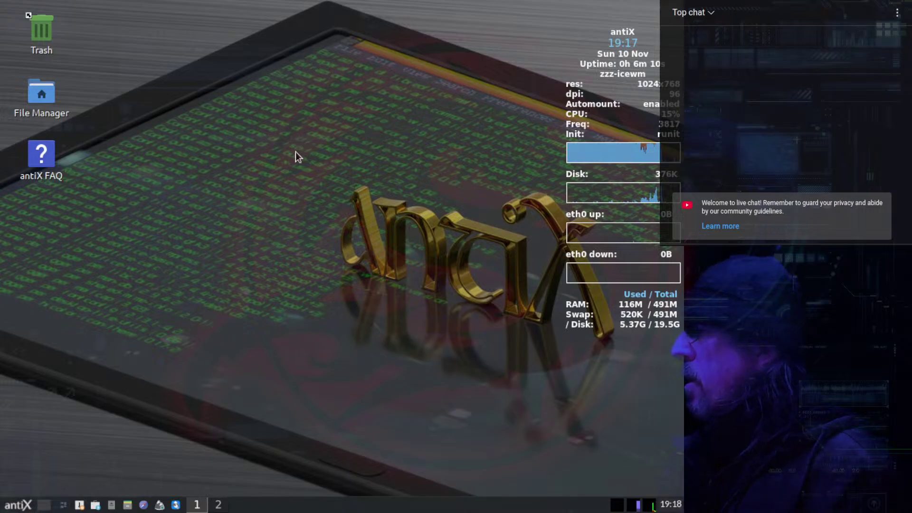
# Reopen the Control Centre and launch Package Installer from its software tools.
pyautogui.click(16, 504)
pyautogui.click(16, 504)
pyautogui.click(17, 505)
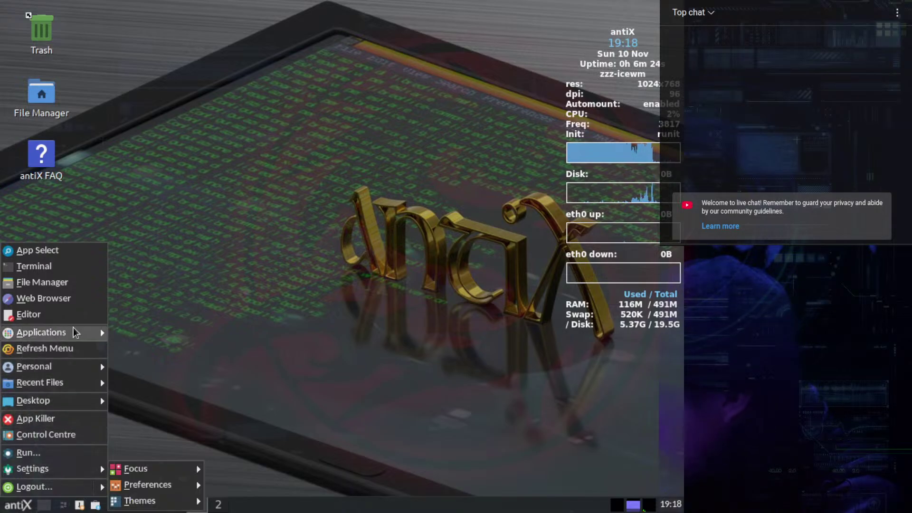
pyautogui.click(64, 436)
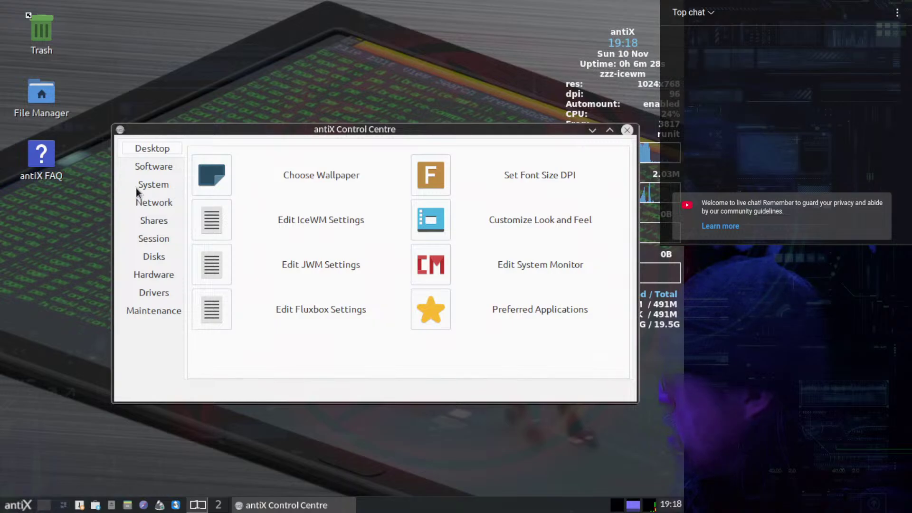
pyautogui.click(152, 167)
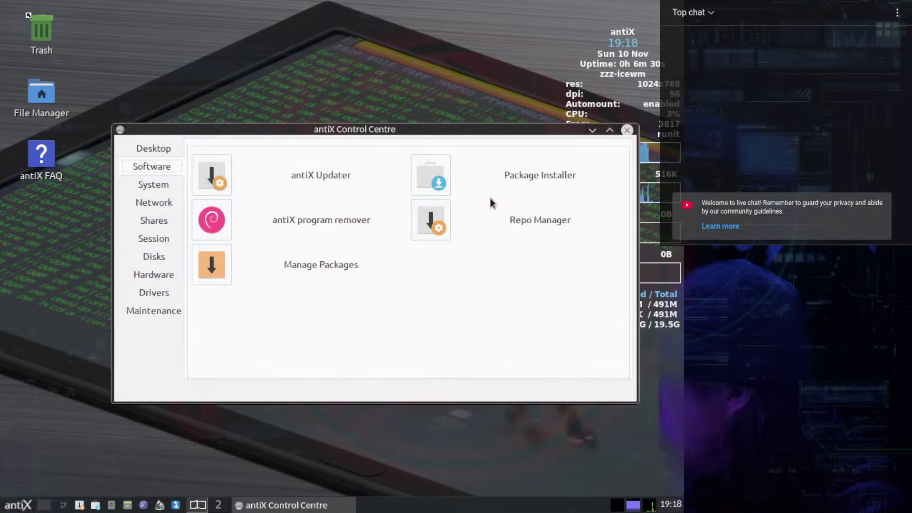
pyautogui.click(435, 177)
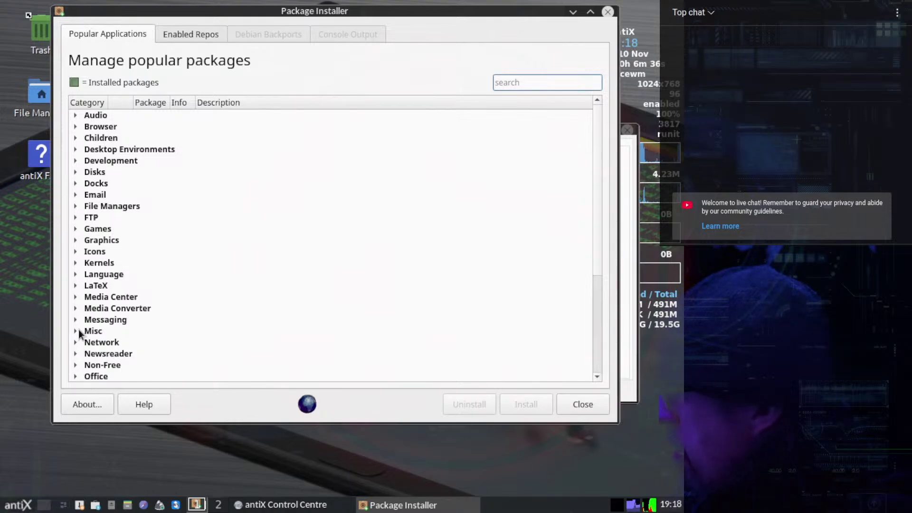
# Select the Evolvere, Faba, Moka/Faba, Numix Bevel, Numix Bevel Mini, Obsidian, Papirus and Papirus-Mini packages in the Icons category for installation.
pyautogui.click(74, 251)
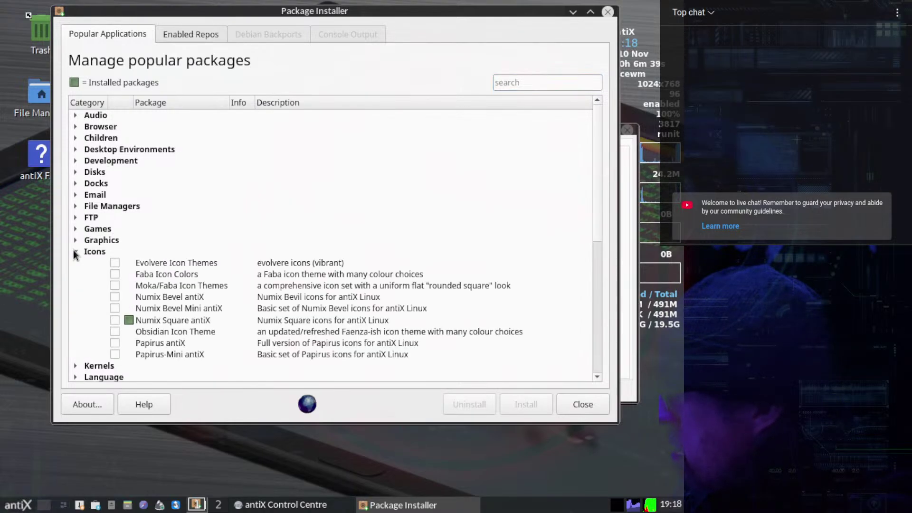
pyautogui.click(115, 263)
pyautogui.click(115, 274)
pyautogui.click(115, 286)
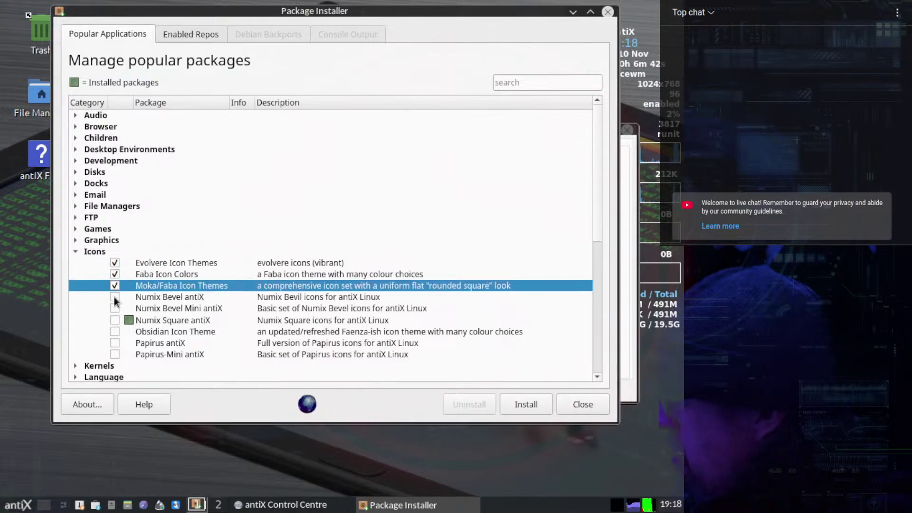
pyautogui.click(121, 299)
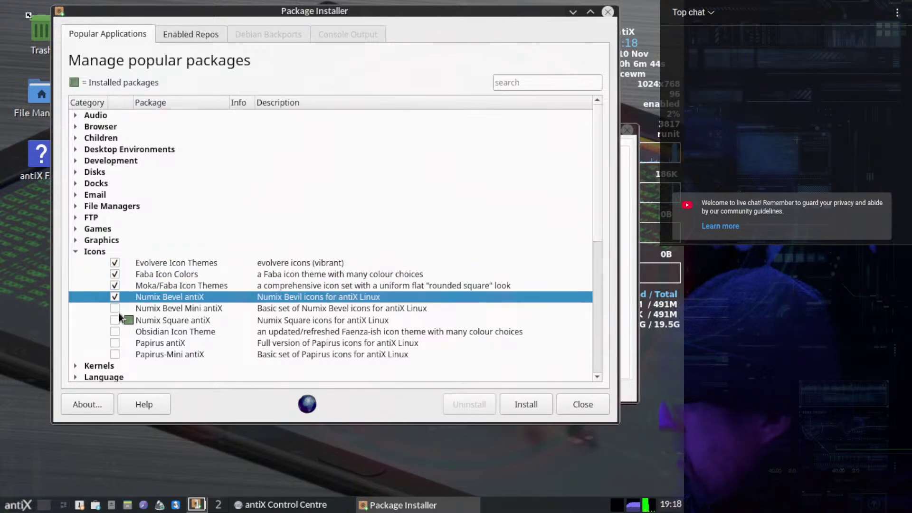
pyautogui.click(118, 313)
pyautogui.click(114, 307)
pyautogui.click(115, 332)
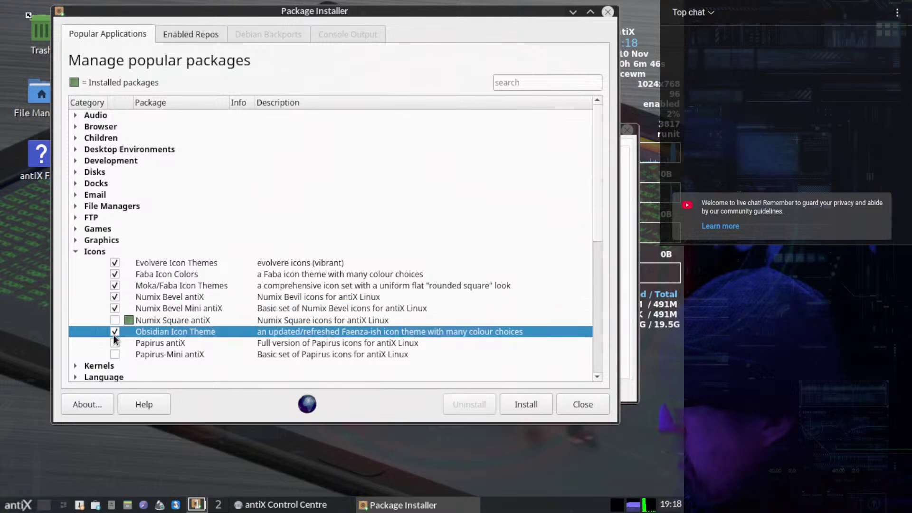
pyautogui.click(114, 343)
pyautogui.click(115, 355)
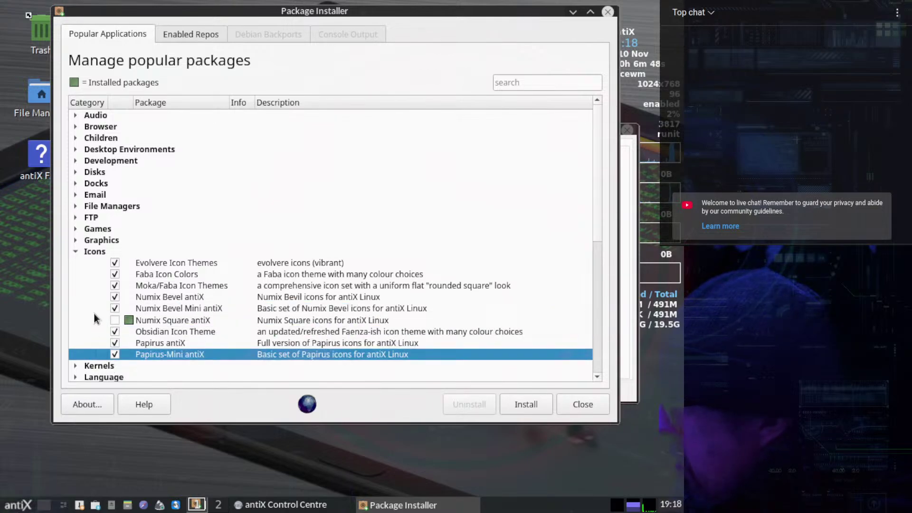
# Select the Adapta Gtk Theme and Obsidian-2 Gtk Theme packages in the Themes category.
pyautogui.scroll(-4, 95, 318)
pyautogui.scroll(-4, 93, 338)
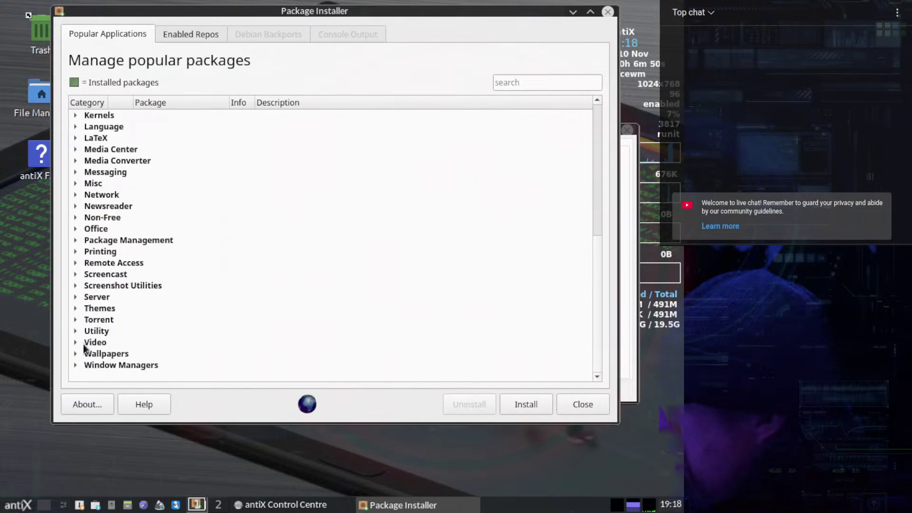
pyautogui.click(75, 309)
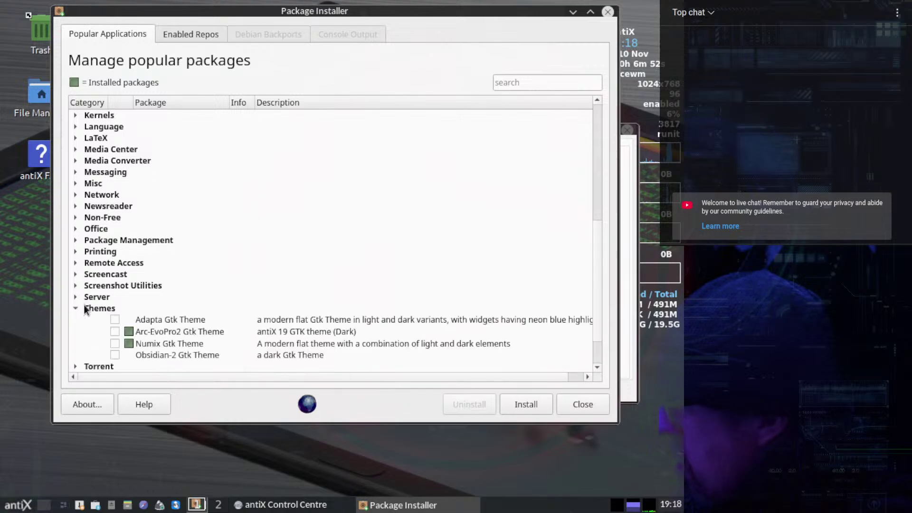
pyautogui.click(114, 319)
pyautogui.click(115, 355)
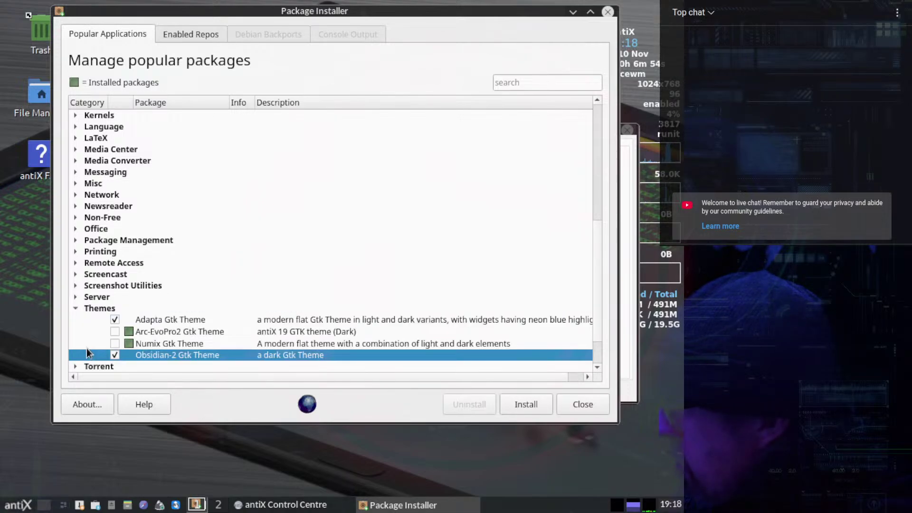
pyautogui.click(75, 308)
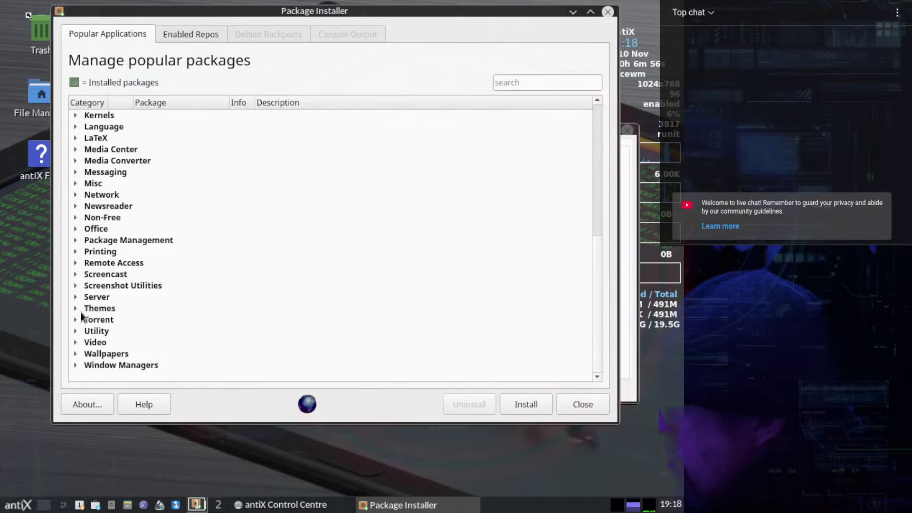
pyautogui.click(76, 308)
# Select the antiX 17 Wallpapers and antiX 19 Wallpapers packages in the Wallpapers category.
pyautogui.scroll(-2, 122, 278)
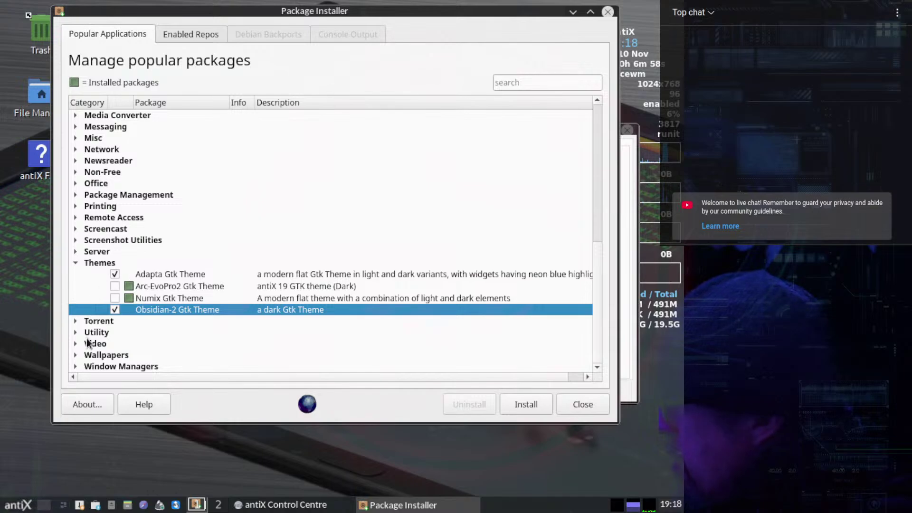
pyautogui.click(75, 355)
pyautogui.scroll(-2, 143, 325)
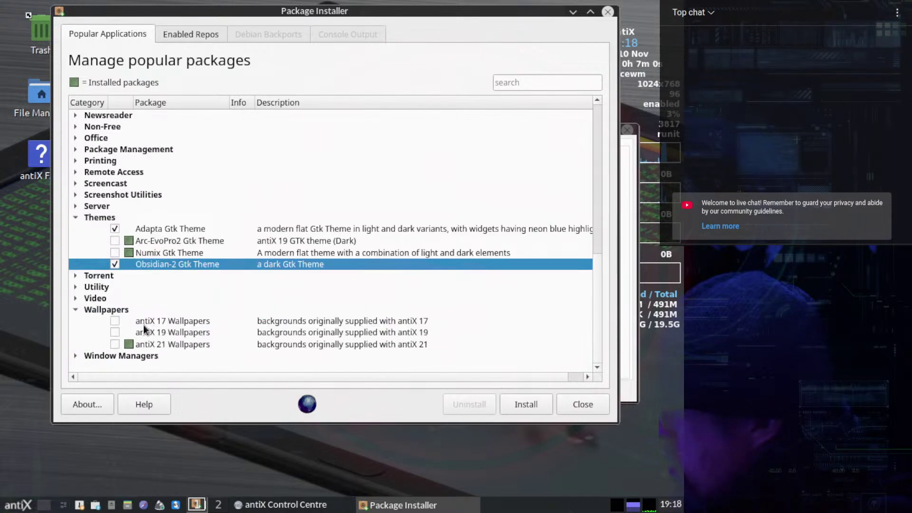
pyautogui.click(114, 320)
pyautogui.click(114, 332)
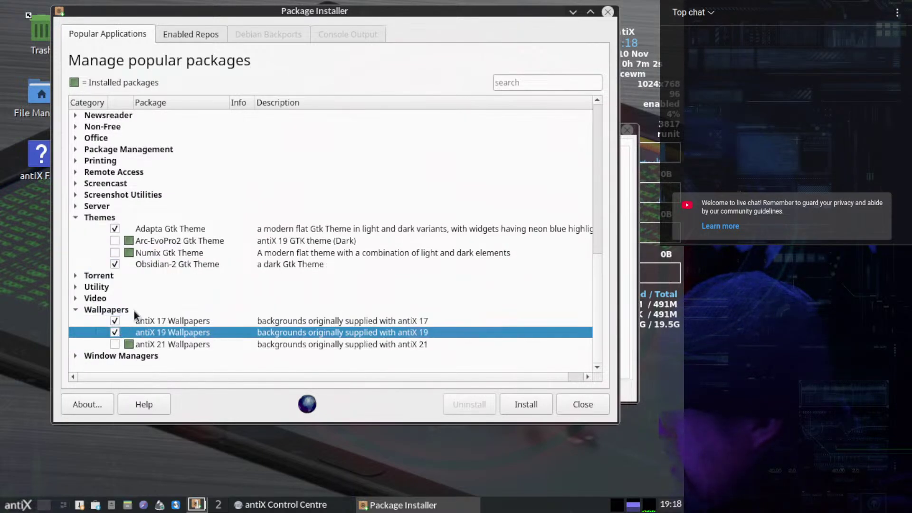
pyautogui.scroll(2, 181, 286)
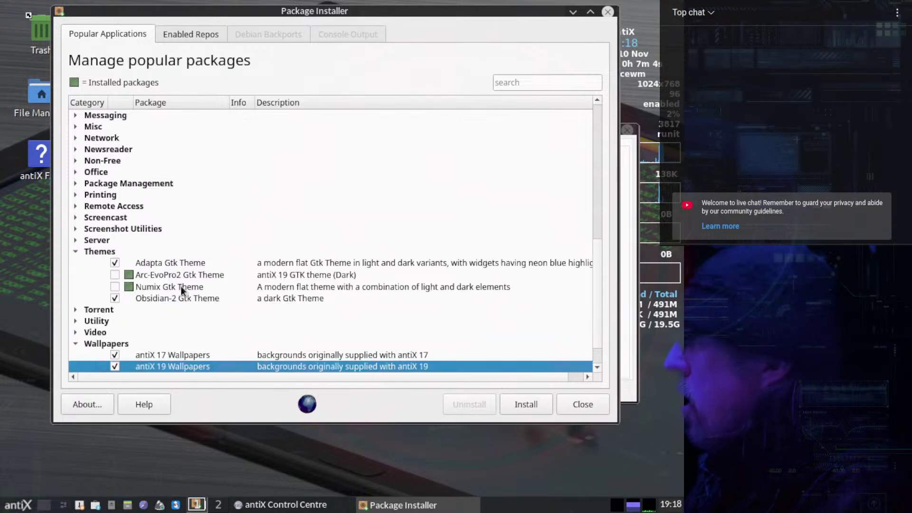
pyautogui.scroll(-2, 180, 286)
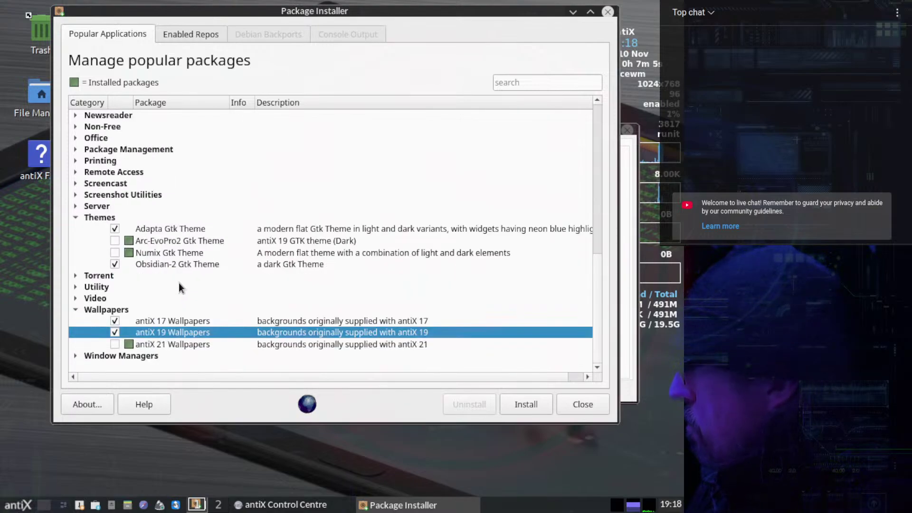
# Select the fvwm_crystal package in the Window Managers category.
pyautogui.click(75, 356)
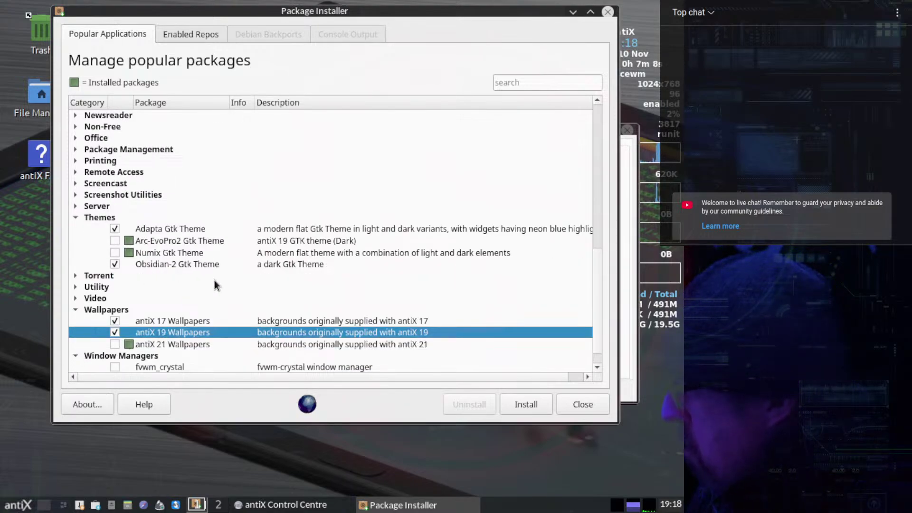
pyautogui.scroll(-1, 214, 280)
pyautogui.click(112, 344)
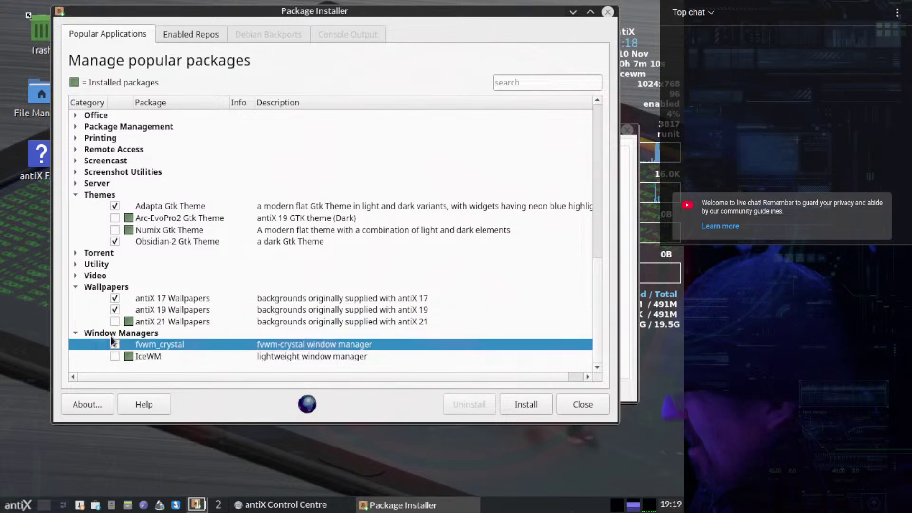
# Select the Dolphin file manager and the thunderbird email client for installation.
pyautogui.scroll(4, 175, 286)
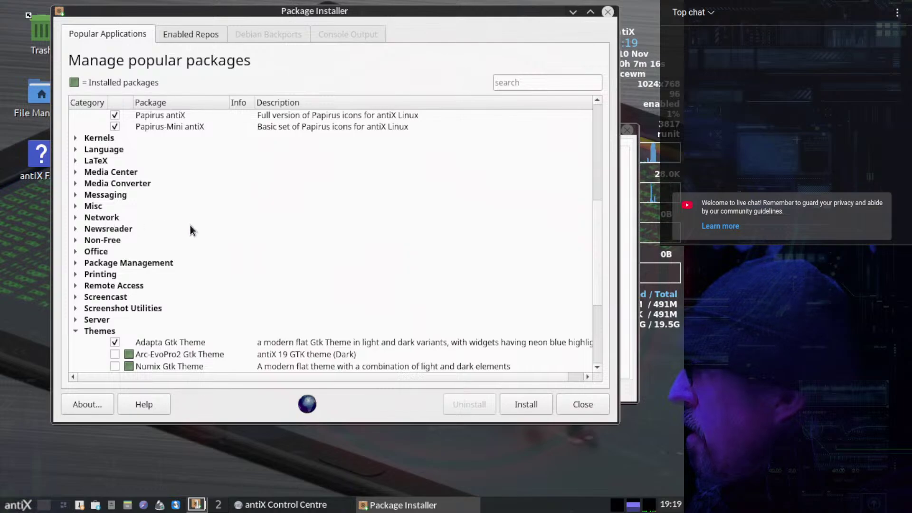
pyautogui.scroll(4, 190, 225)
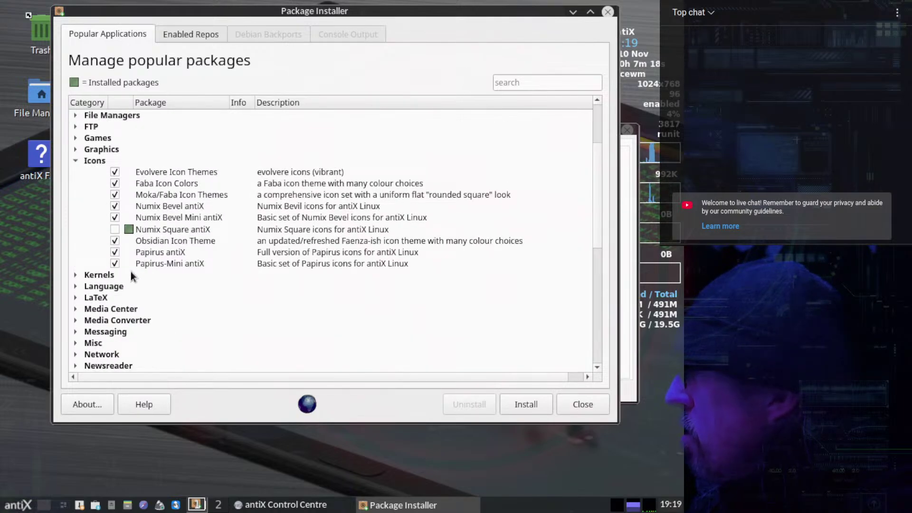
pyautogui.scroll(3, 136, 271)
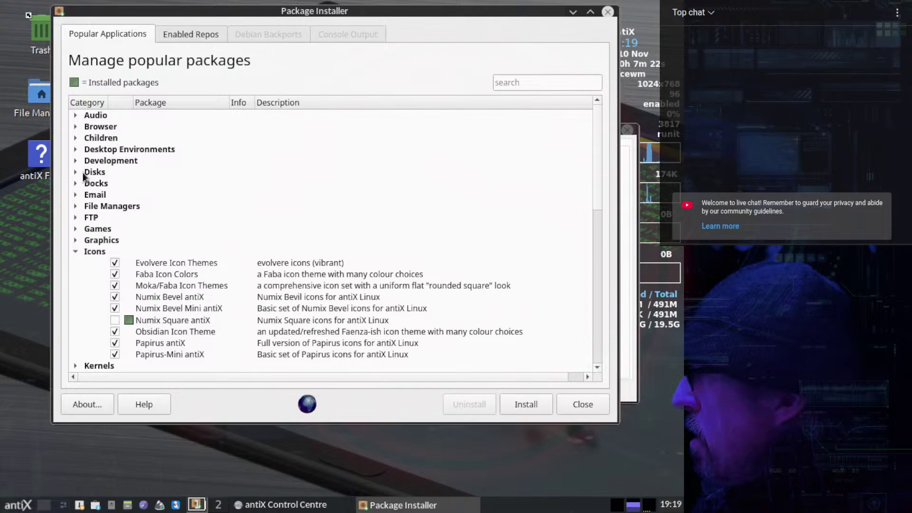
pyautogui.click(76, 207)
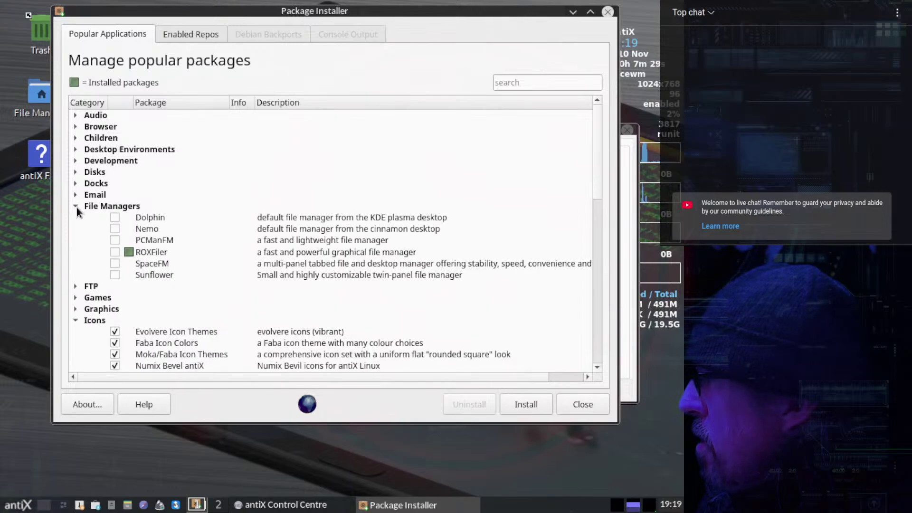
pyautogui.click(114, 218)
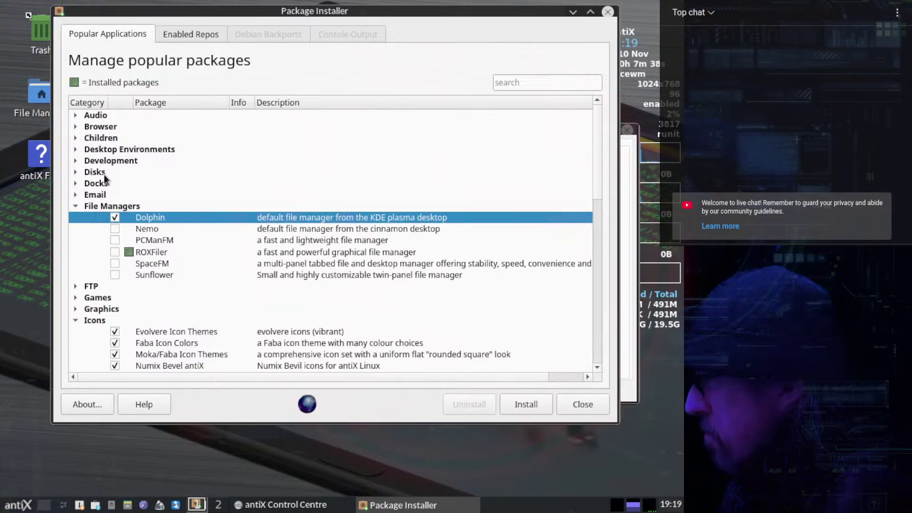
pyautogui.click(75, 195)
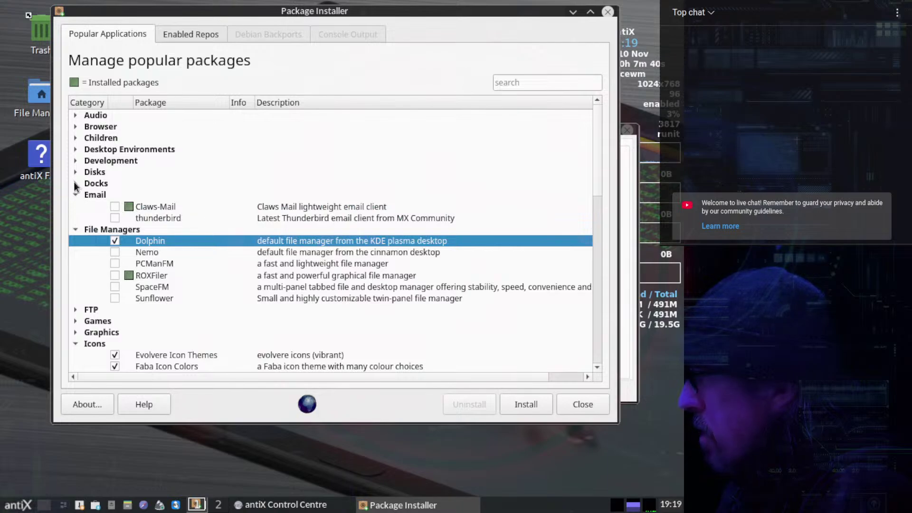
pyautogui.click(115, 218)
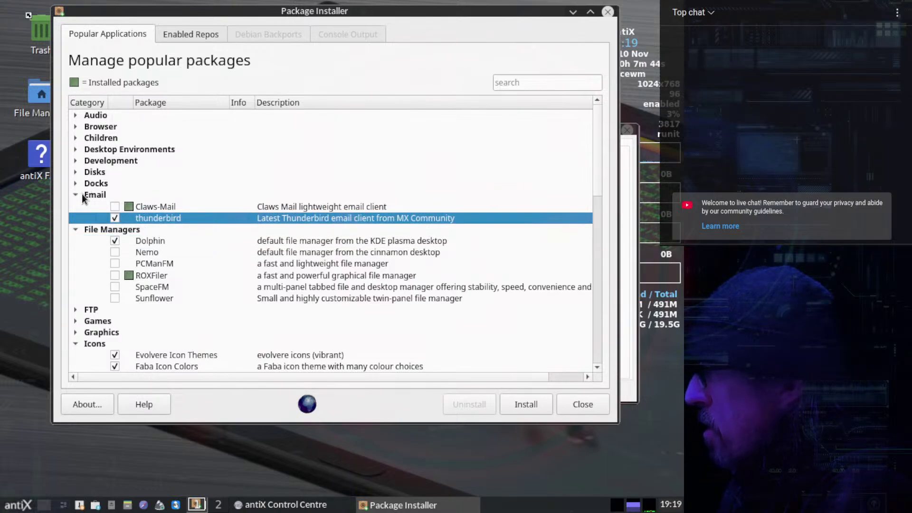
# Select the 32-bit non-sse2 Palemoon and Opera browsers, and collapse the Browser, Email and File Managers categories.
pyautogui.click(75, 127)
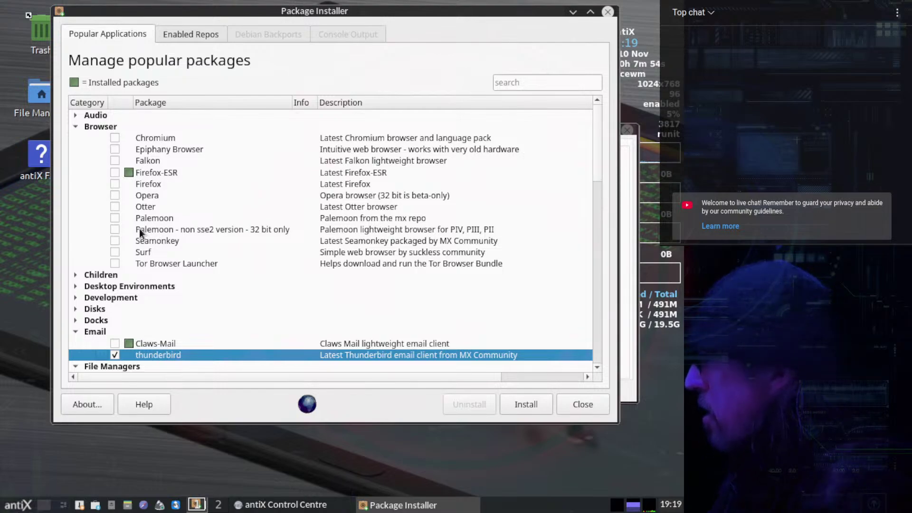
pyautogui.click(115, 230)
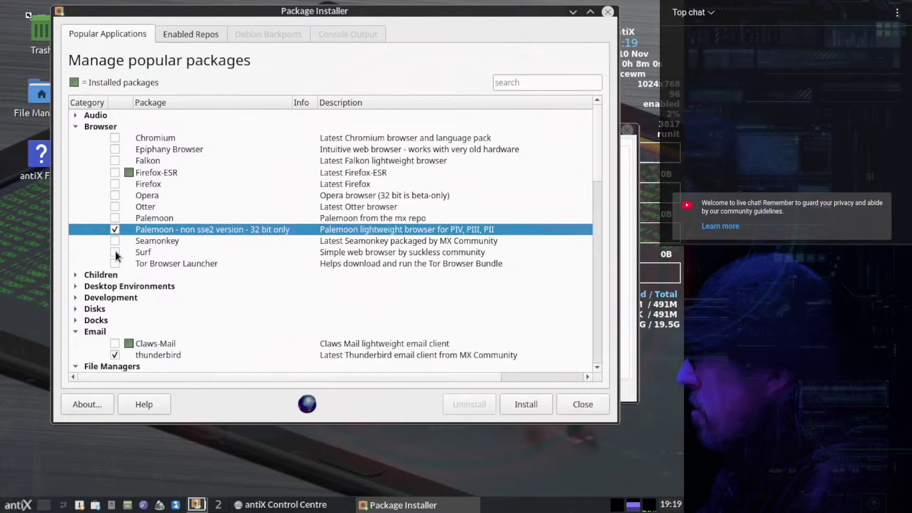
pyautogui.click(114, 193)
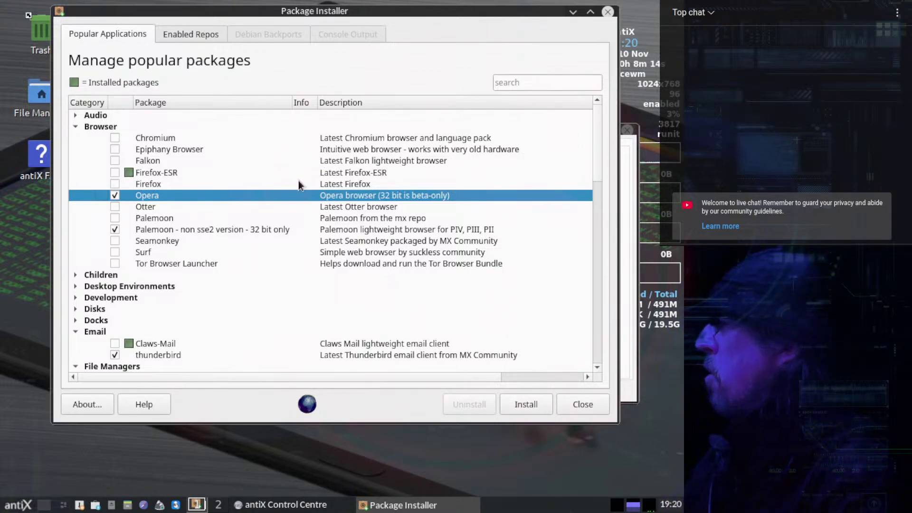
pyautogui.click(75, 127)
pyautogui.click(76, 195)
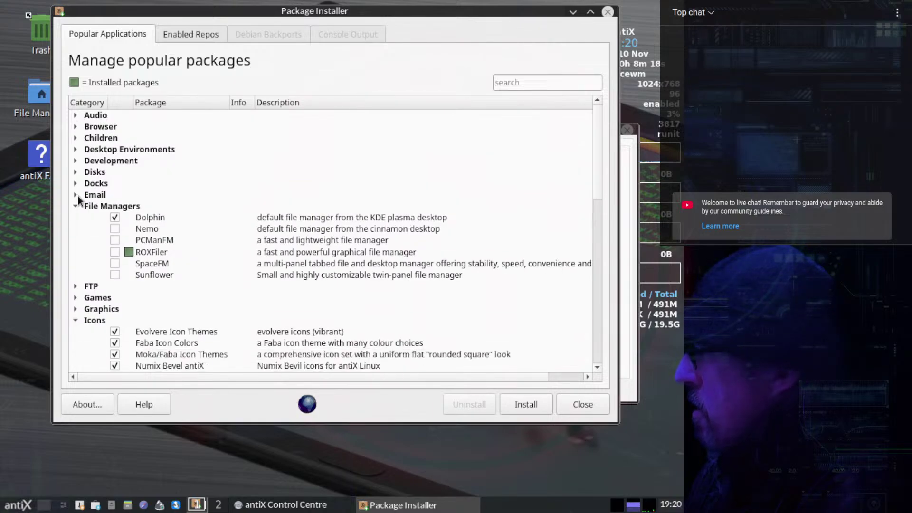
pyautogui.click(75, 206)
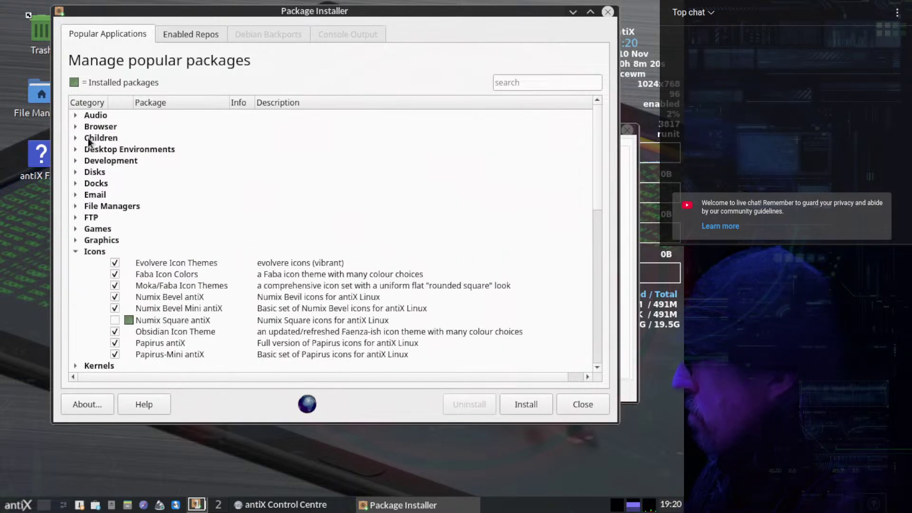
# Select Latest GIMP Full in the Graphics category and collapse that category.
pyautogui.click(75, 240)
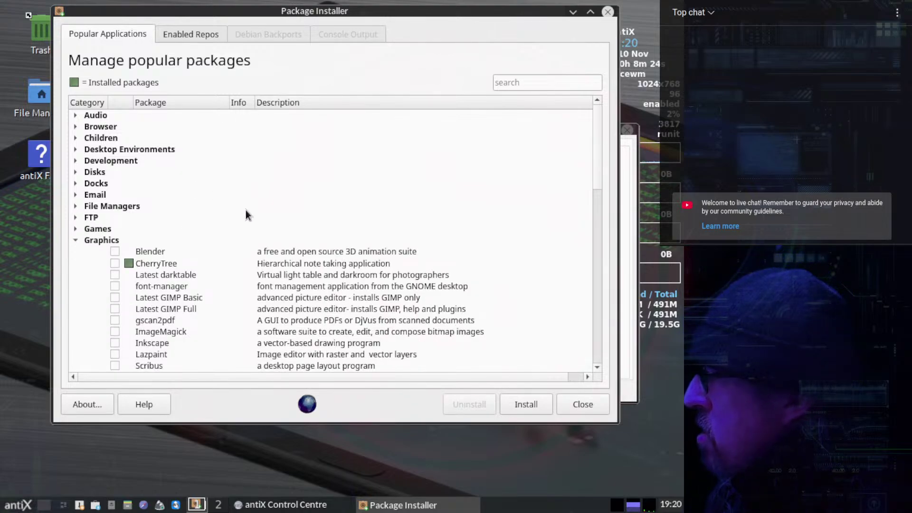
pyautogui.scroll(-2, 246, 210)
pyautogui.click(115, 241)
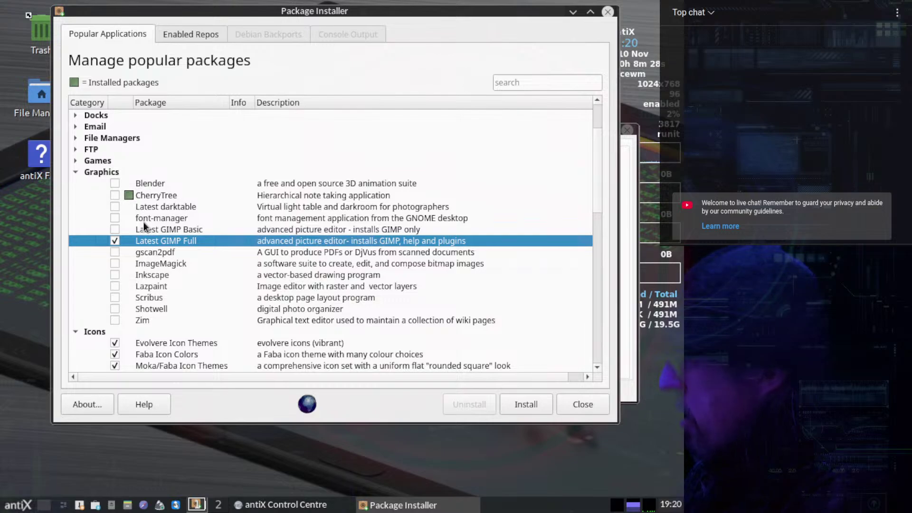
pyautogui.scroll(2, 144, 221)
pyautogui.scroll(-2, 144, 221)
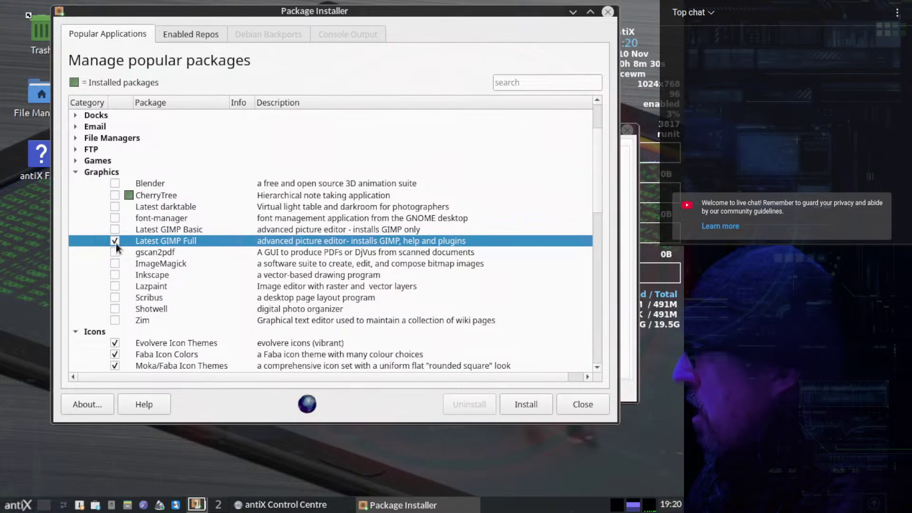
pyautogui.click(75, 171)
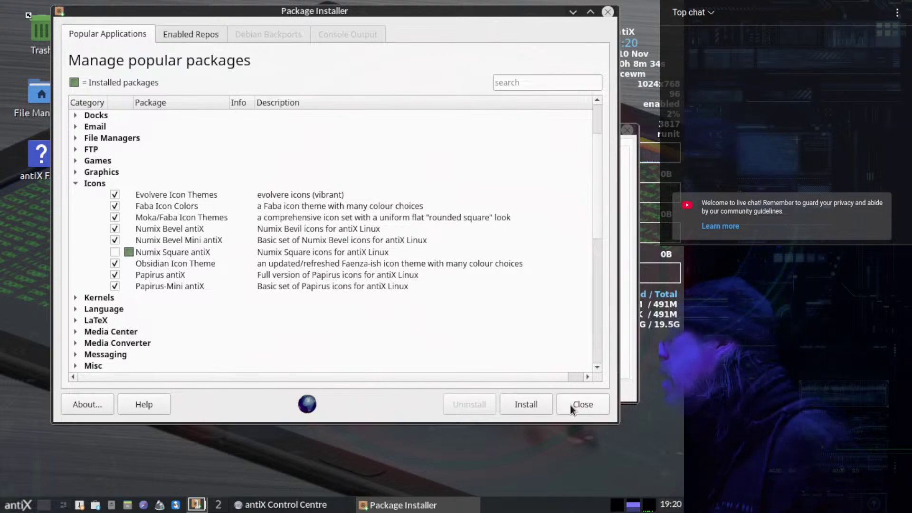
# Try to install all selected packages, accepting the confirmations for the main package list and for opera-beta.
pyautogui.click(527, 411)
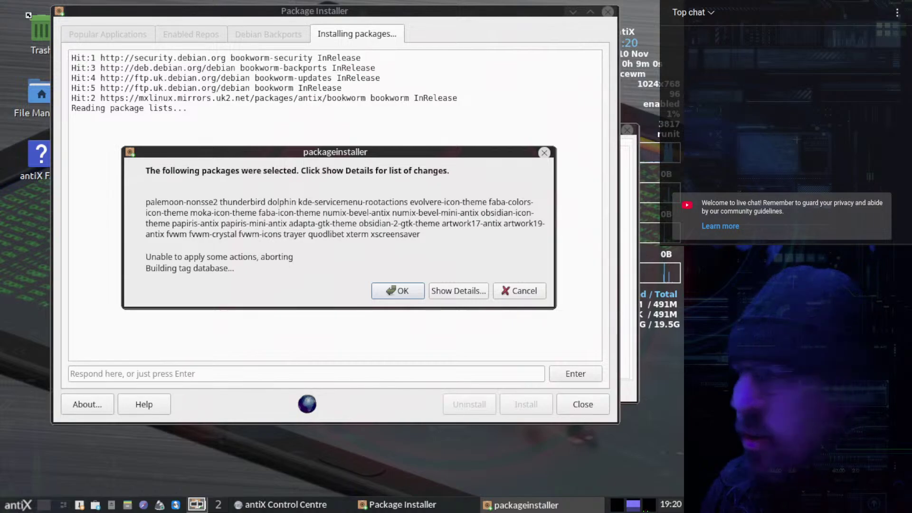
pyautogui.click(400, 291)
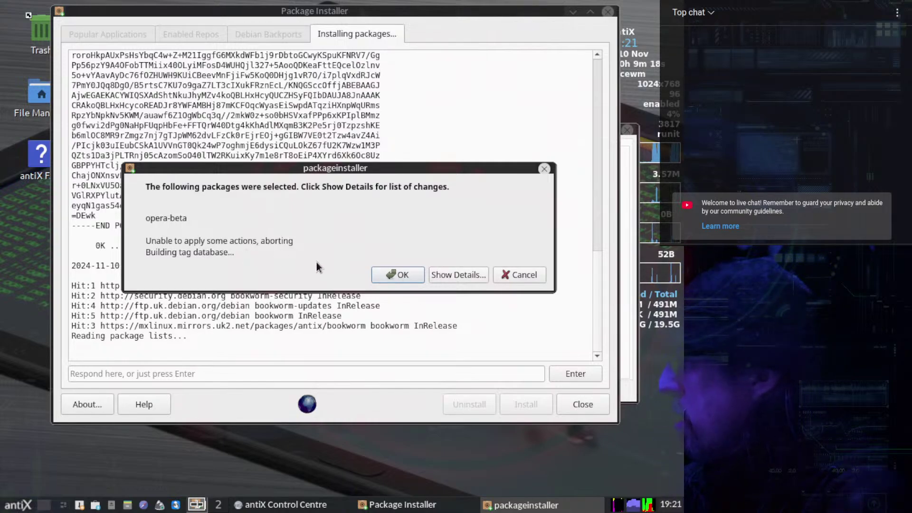
pyautogui.click(409, 278)
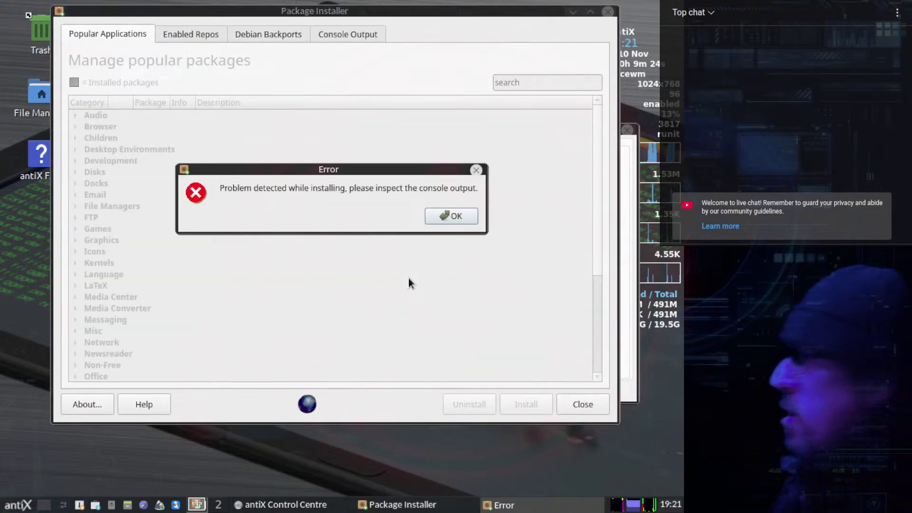
# Dismiss the installation error, reselect the 32-bit non-sse2 Palemoon browser, and try to reselect the thunderbird email client.
pyautogui.click(456, 217)
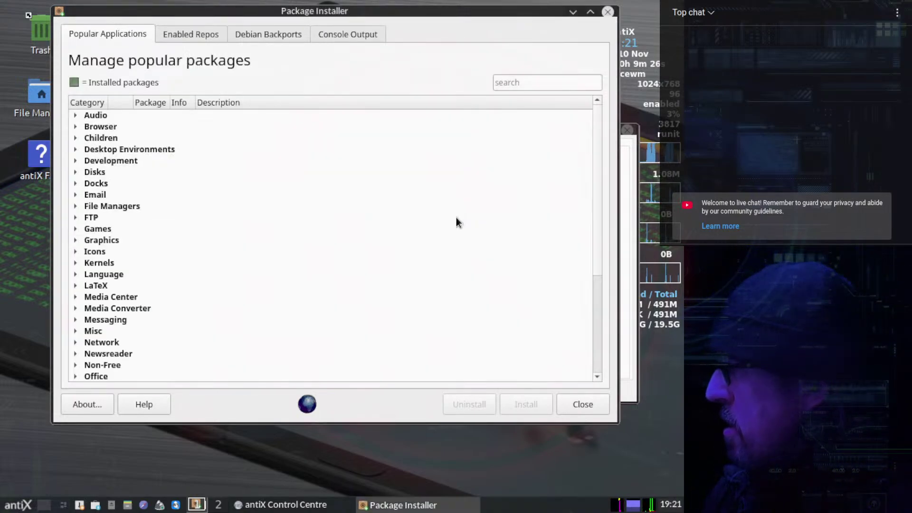
pyautogui.click(75, 126)
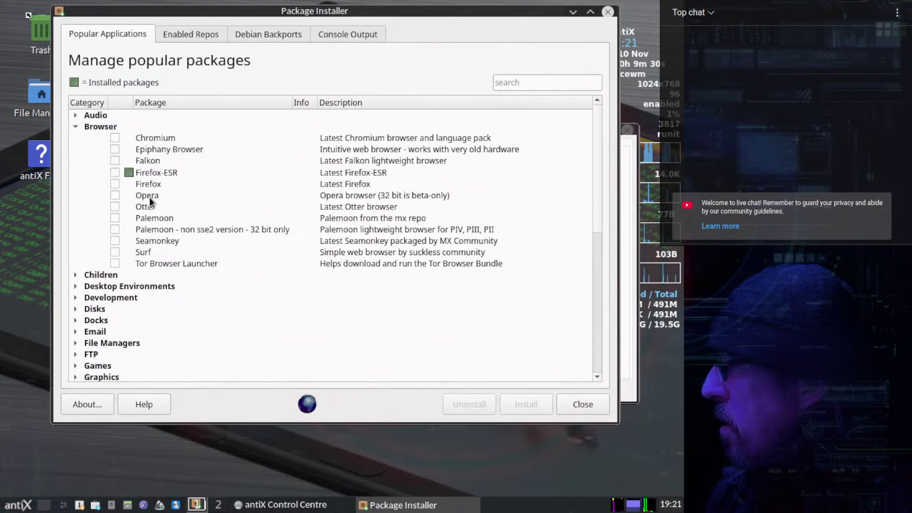
pyautogui.click(116, 230)
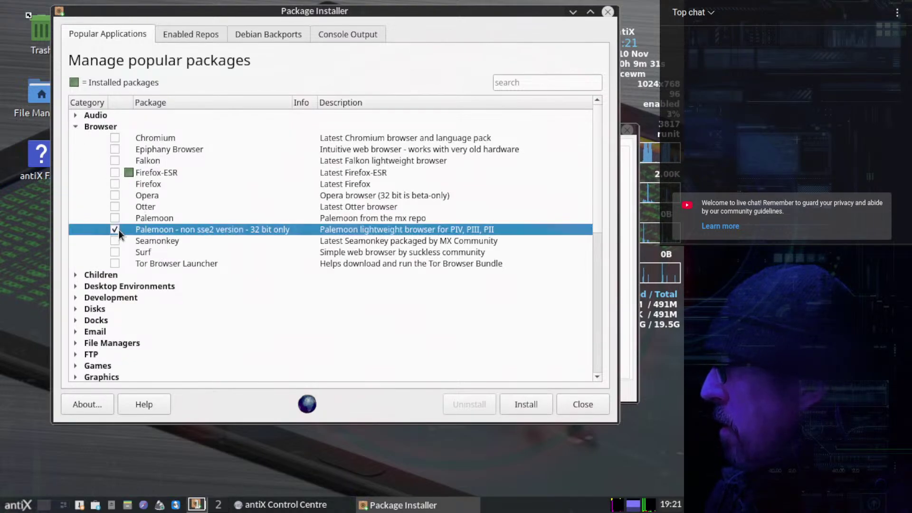
pyautogui.click(75, 127)
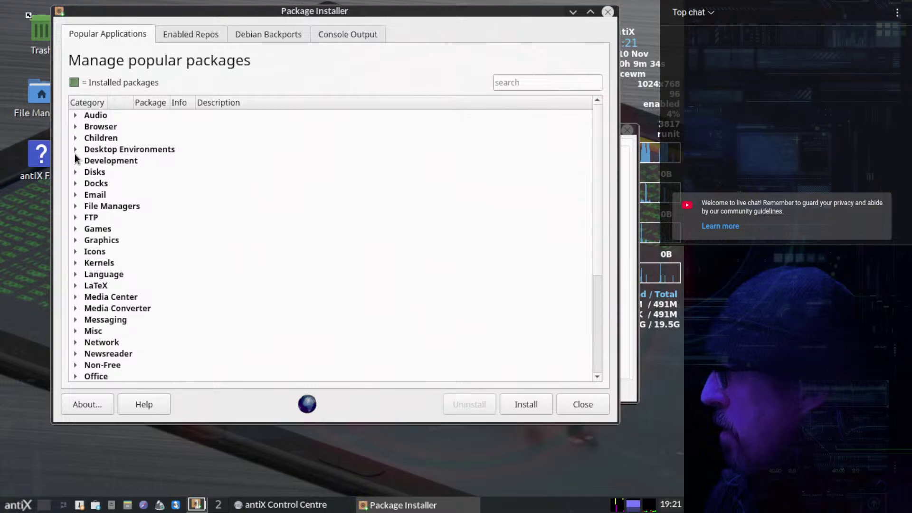
pyautogui.click(76, 195)
pyautogui.click(115, 218)
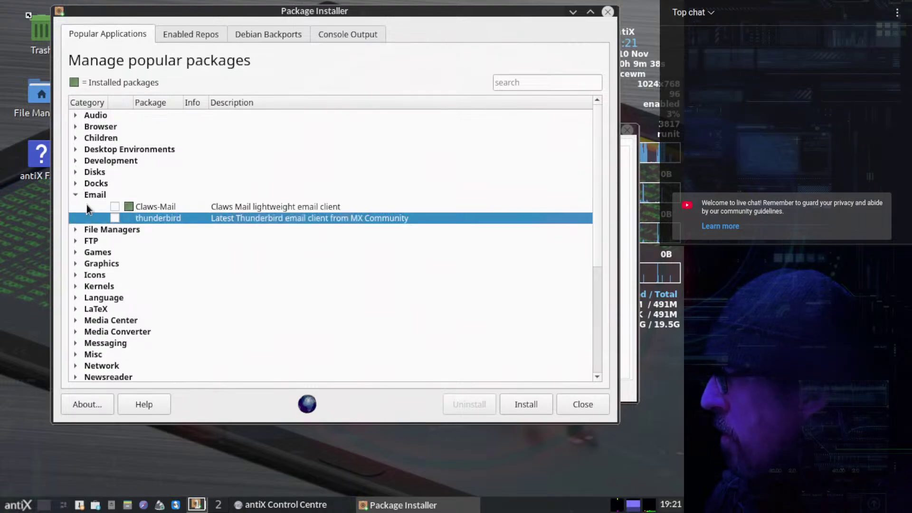
pyautogui.click(74, 196)
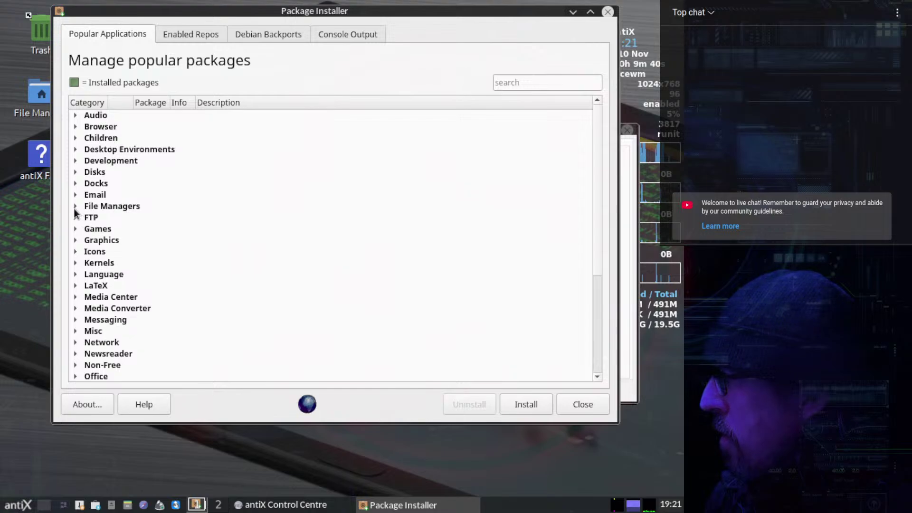
# Reselect the Dolphin file manager and Latest GIMP Full, collapsing the File Managers and Graphics categories.
pyautogui.click(75, 206)
pyautogui.click(114, 218)
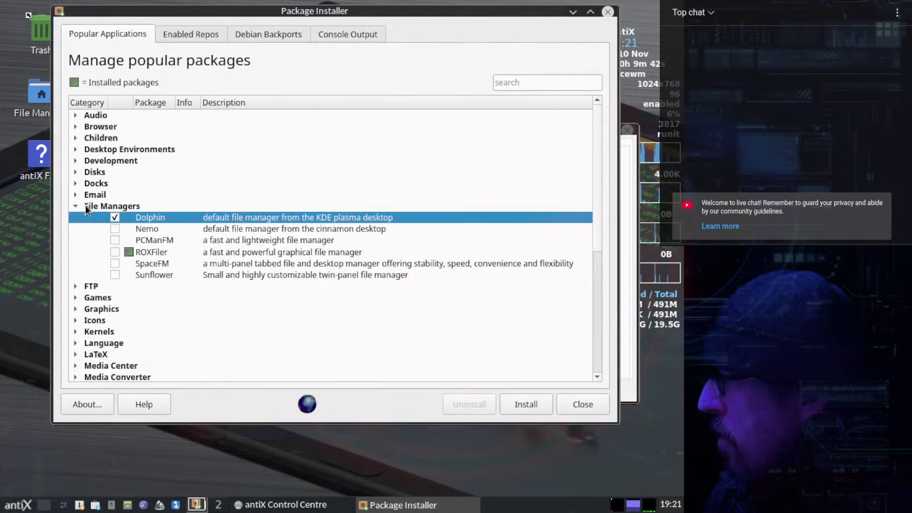
pyautogui.click(75, 206)
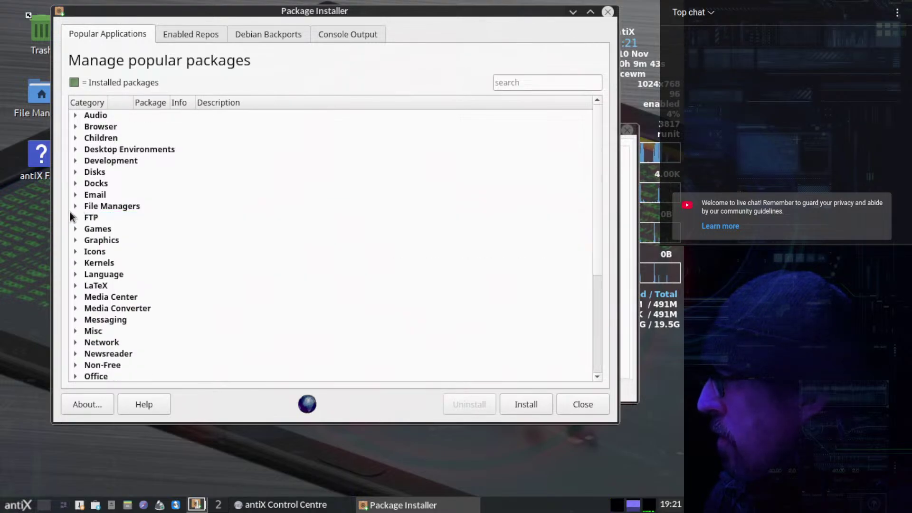
pyautogui.click(75, 241)
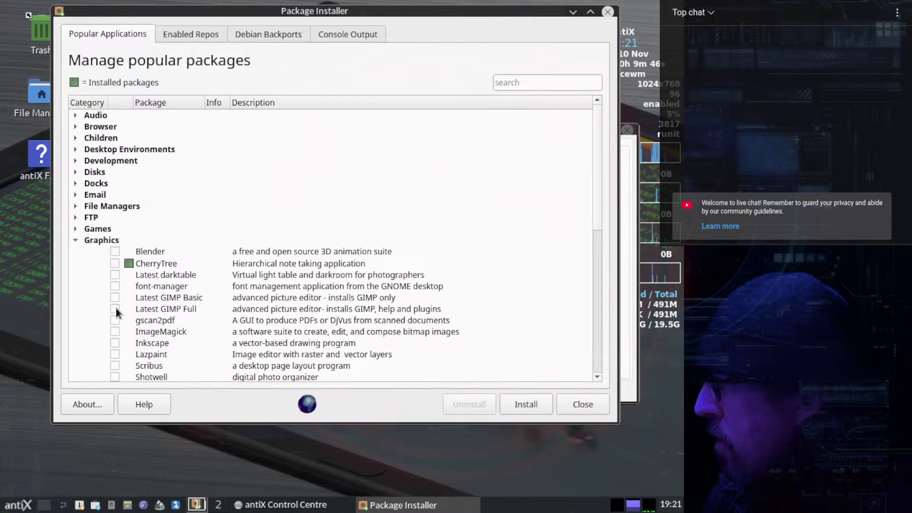
pyautogui.click(115, 308)
pyautogui.click(74, 242)
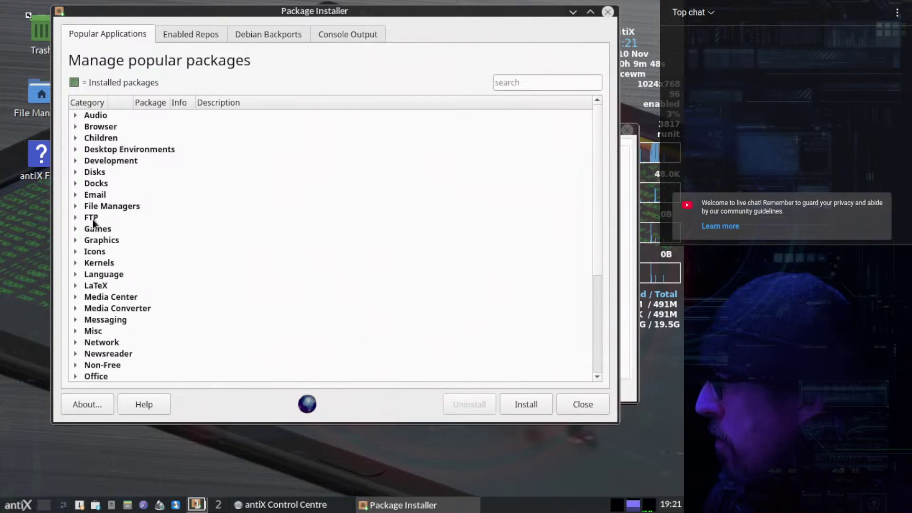
# Select the Evolvere, Faba, Moka/Faba, Numix Bevel, Numix Bevel Mini, Obsidian, Papirus and Papirus-Mini packages in the Icons category.
pyautogui.scroll(-1, 93, 218)
pyautogui.click(78, 218)
pyautogui.click(120, 229)
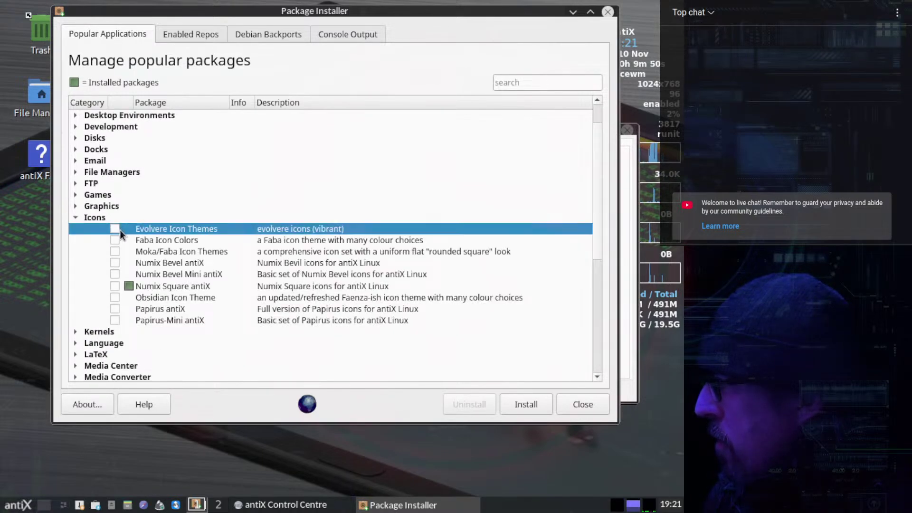
pyautogui.click(115, 240)
pyautogui.click(118, 231)
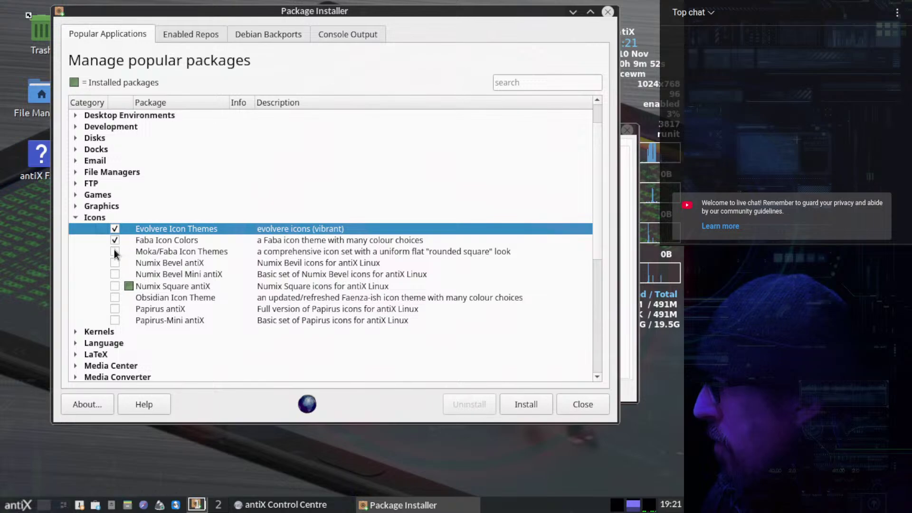
pyautogui.click(114, 252)
pyautogui.click(115, 263)
pyautogui.click(117, 276)
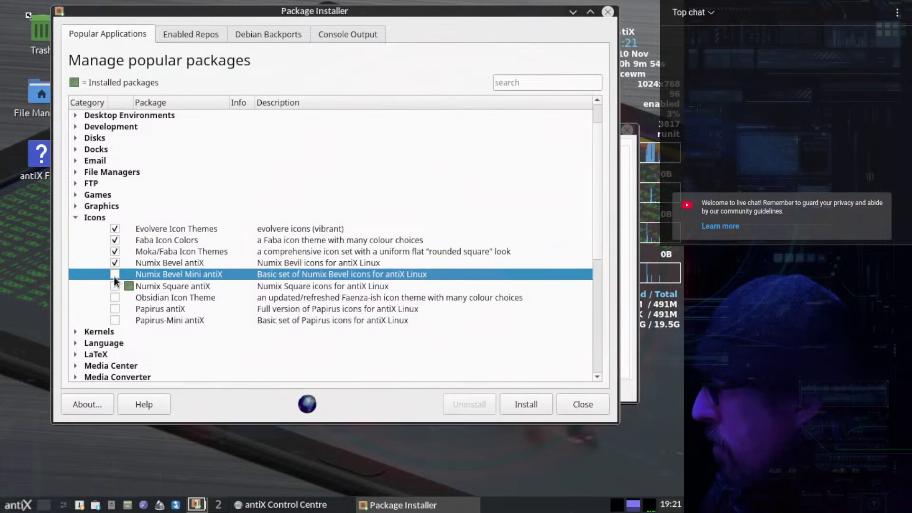
pyautogui.click(115, 298)
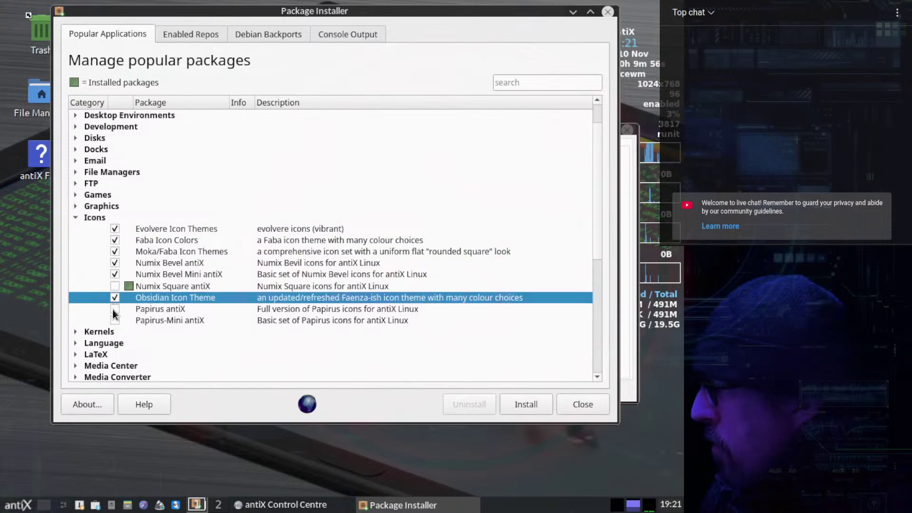
pyautogui.click(114, 309)
pyautogui.click(114, 321)
# Select the antiX 17 and antiX 19 wallpapers and the Adapta and Obsidian-2 Gtk themes.
pyautogui.scroll(-3, 100, 267)
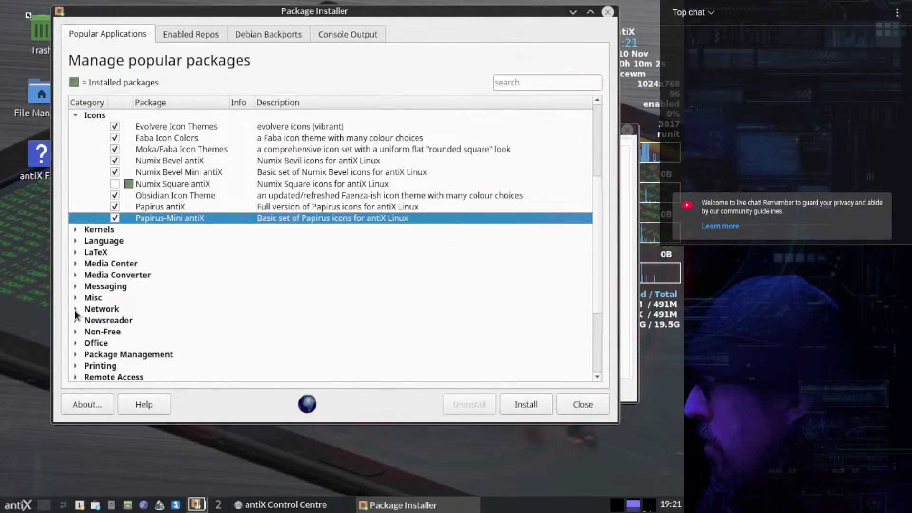
pyautogui.scroll(-3, 118, 276)
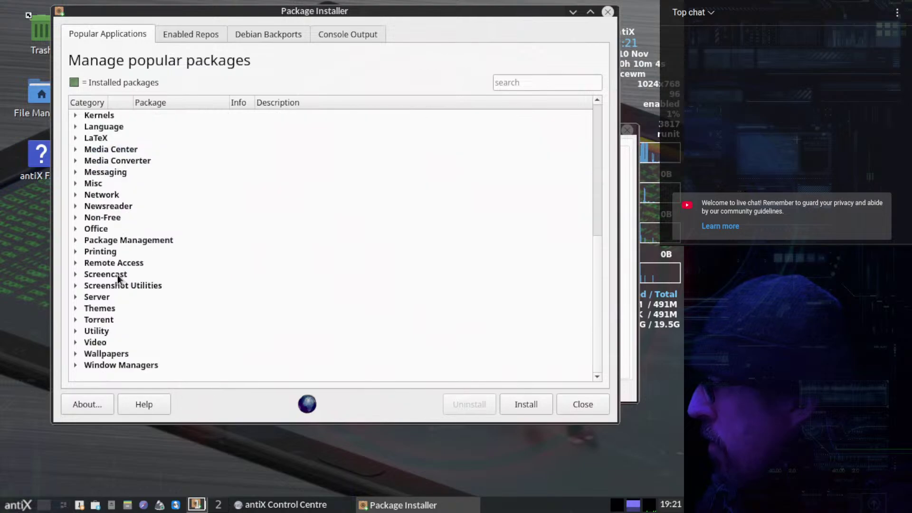
pyautogui.click(75, 354)
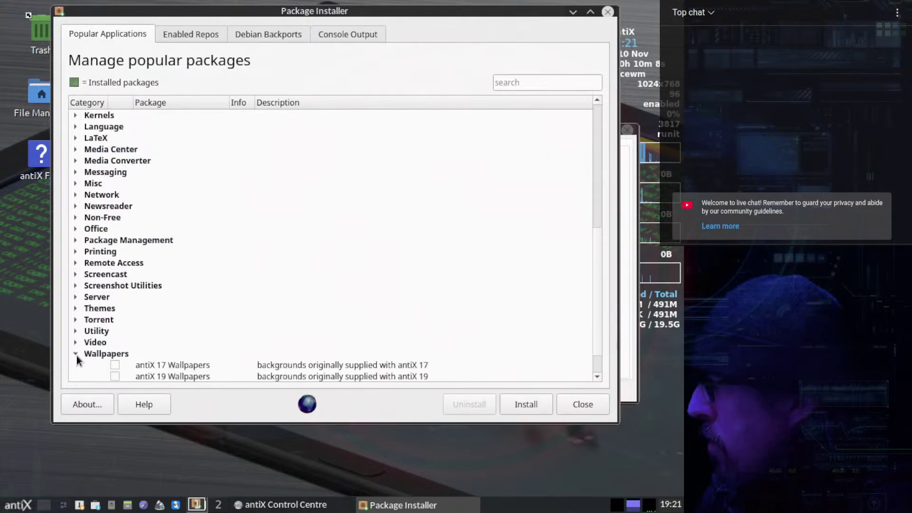
pyautogui.scroll(-1, 170, 301)
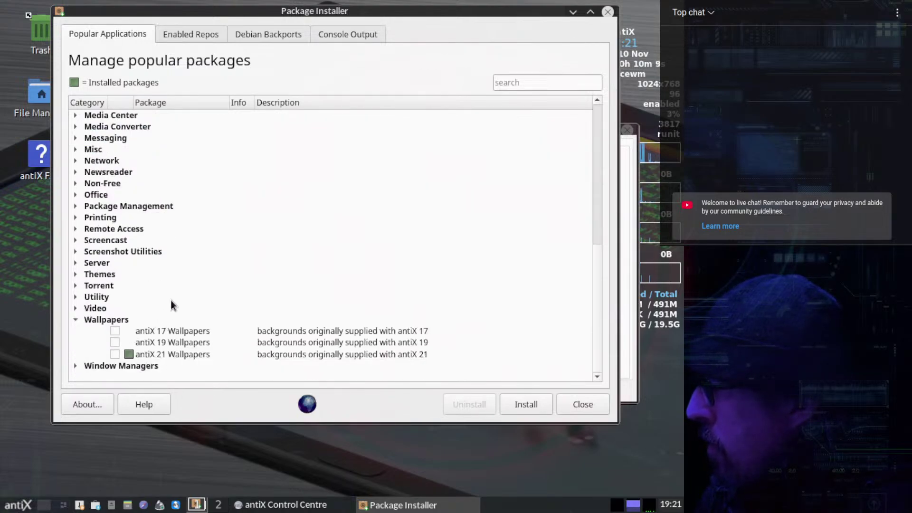
pyautogui.click(115, 331)
pyautogui.click(116, 346)
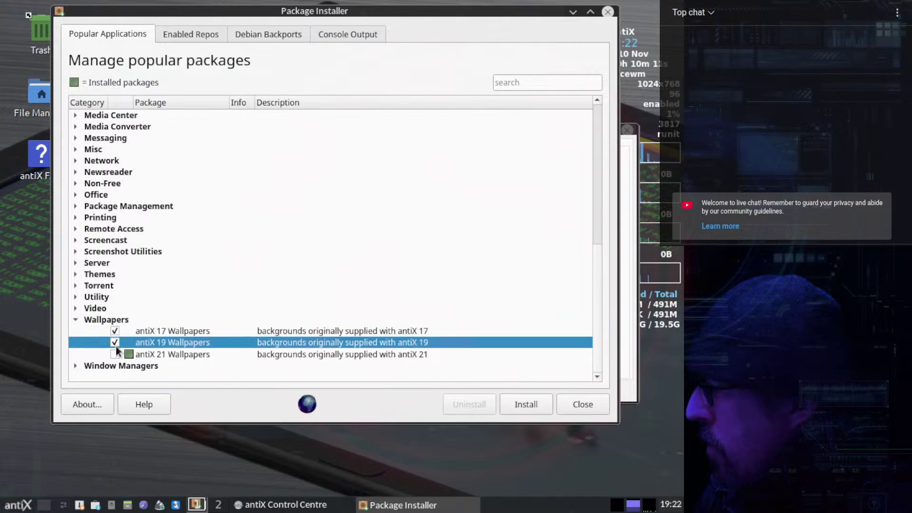
pyautogui.click(76, 274)
pyautogui.click(115, 285)
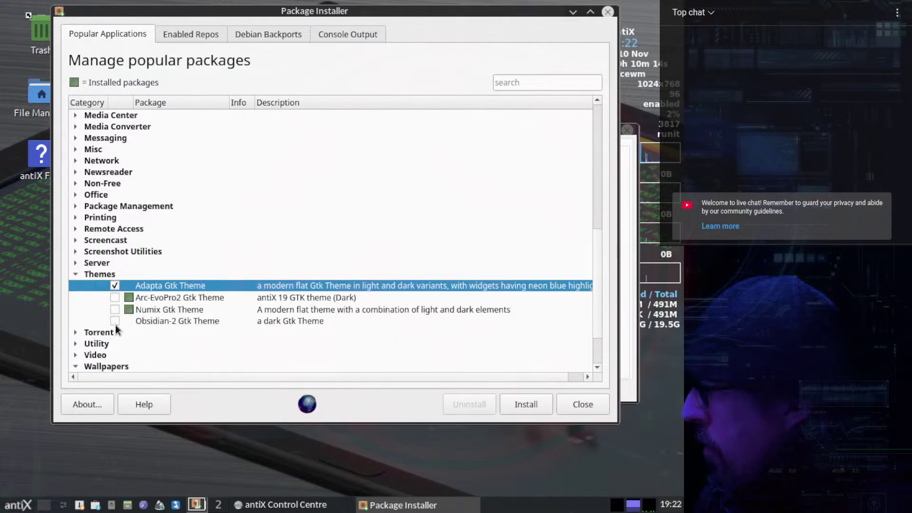
pyautogui.click(114, 321)
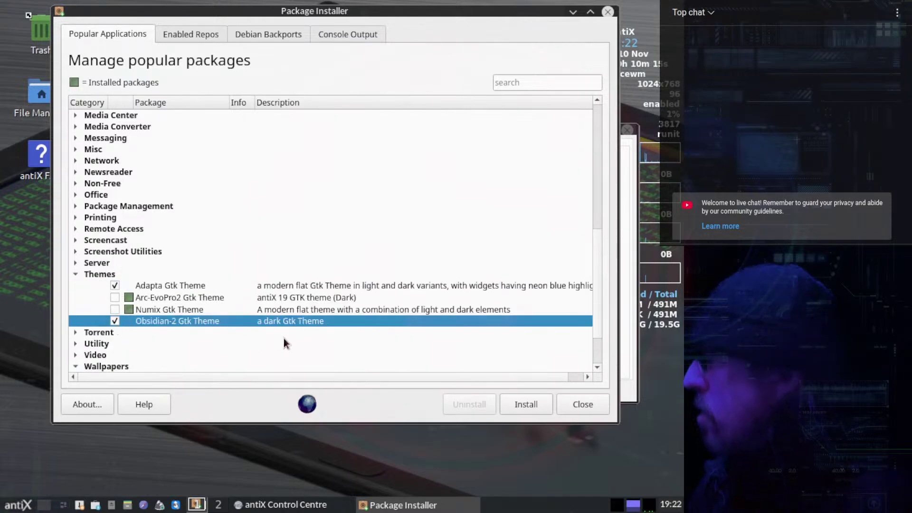
# Try to install the selected packages, accepting the package list and dismissing the error.
pyautogui.click(506, 402)
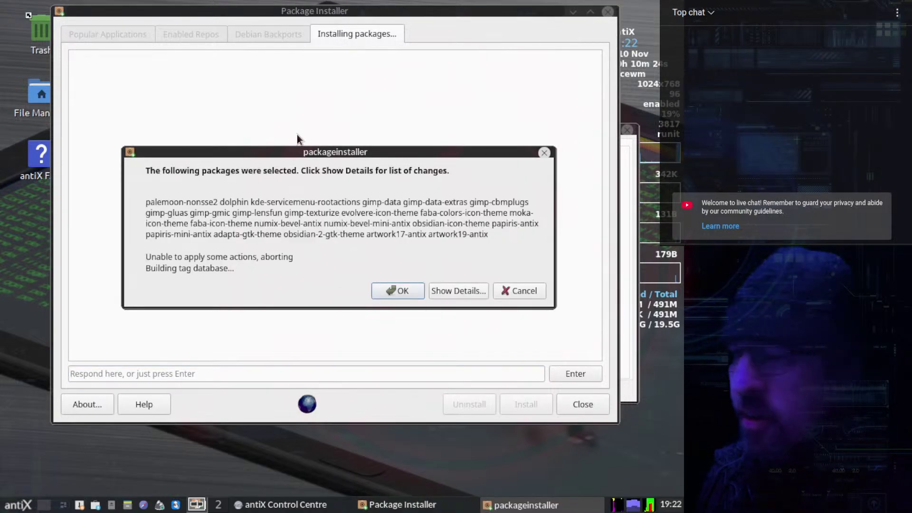
pyautogui.click(384, 290)
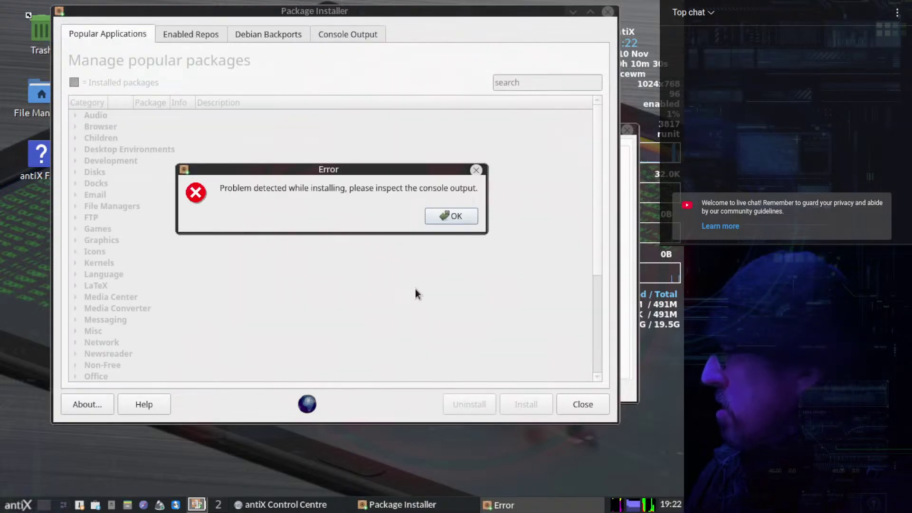
pyautogui.click(438, 210)
# Examine the console output for the packages that caused the installation problem, and return to the popular applications list.
pyautogui.click(333, 31)
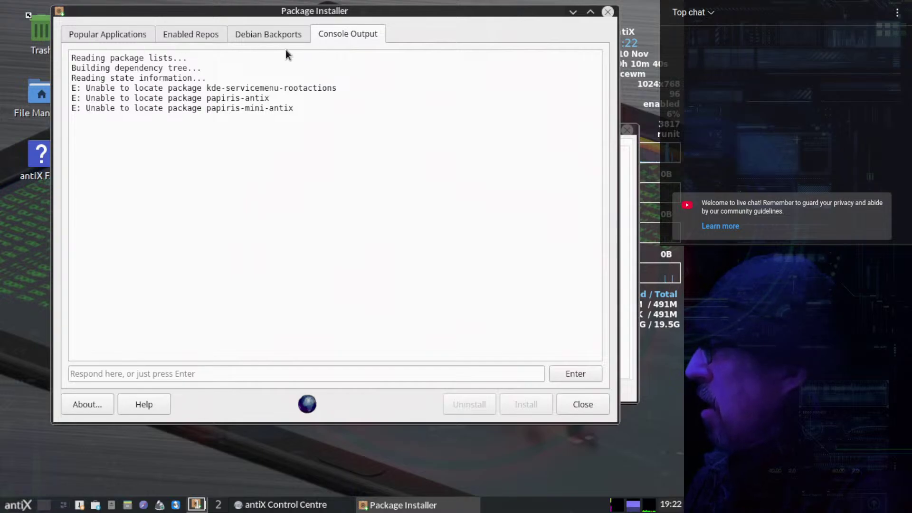
pyautogui.moveTo(295, 10)
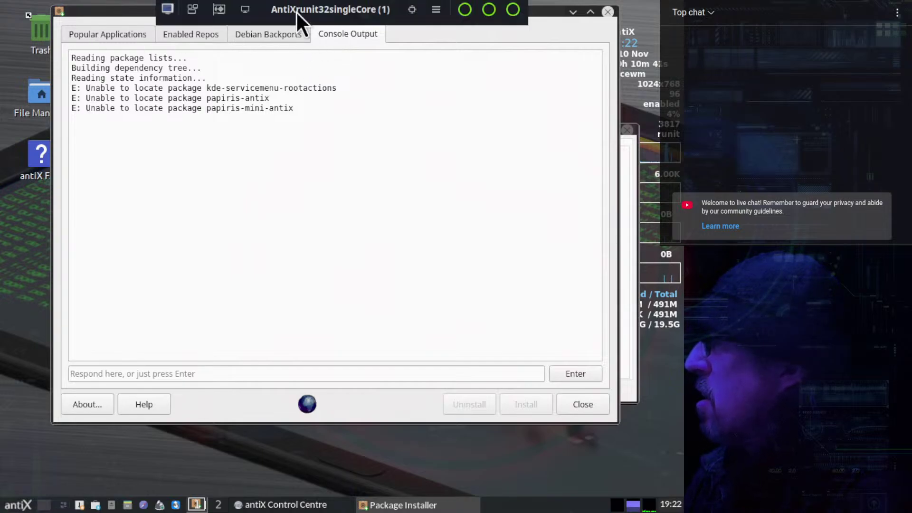
pyautogui.click(96, 34)
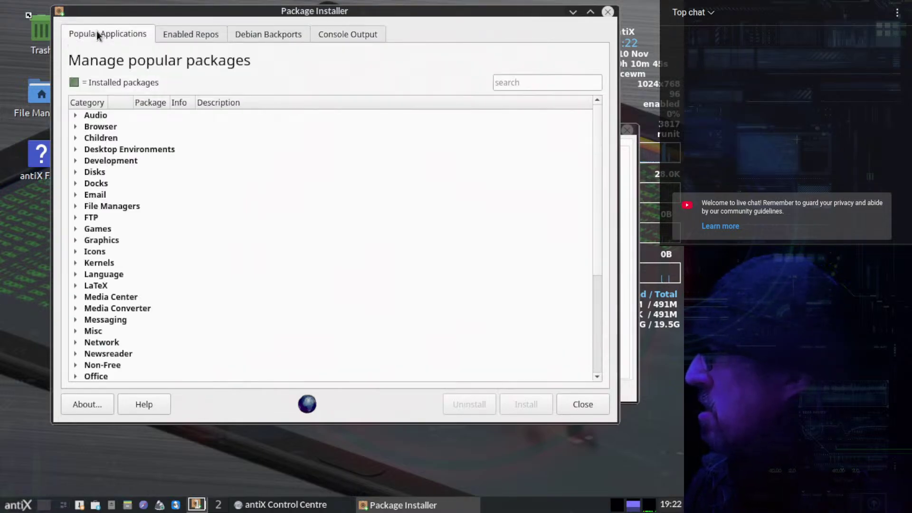
# Select the 32-bit non-sse2 Palemoon browser and the thunderbird email client for installation.
pyautogui.click(75, 125)
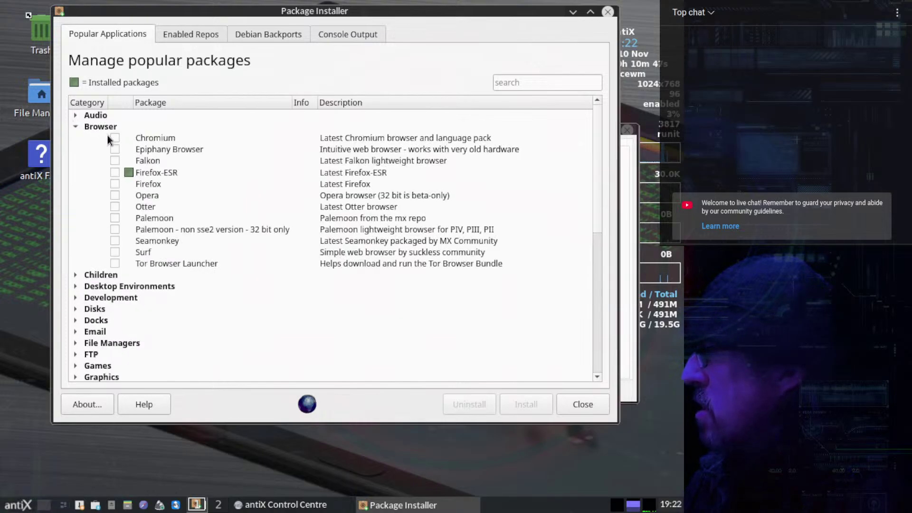
pyautogui.click(114, 230)
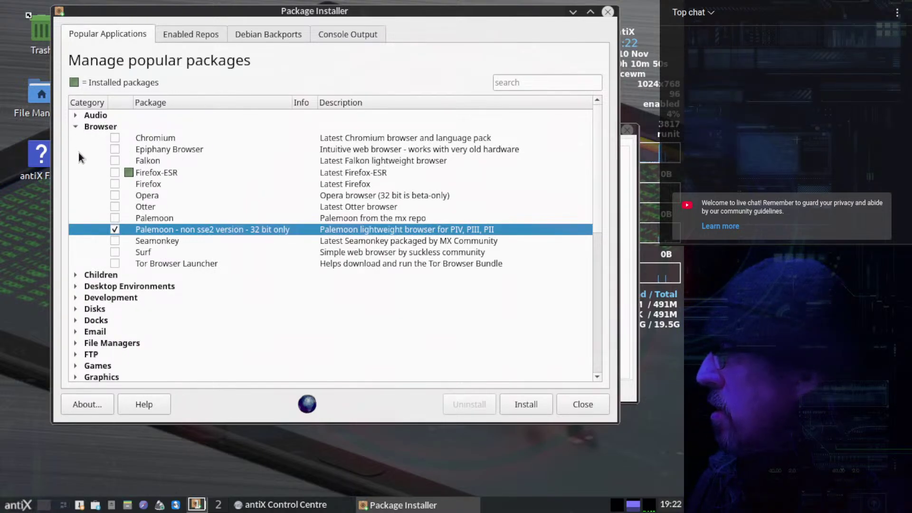
pyautogui.scroll(-3, 87, 168)
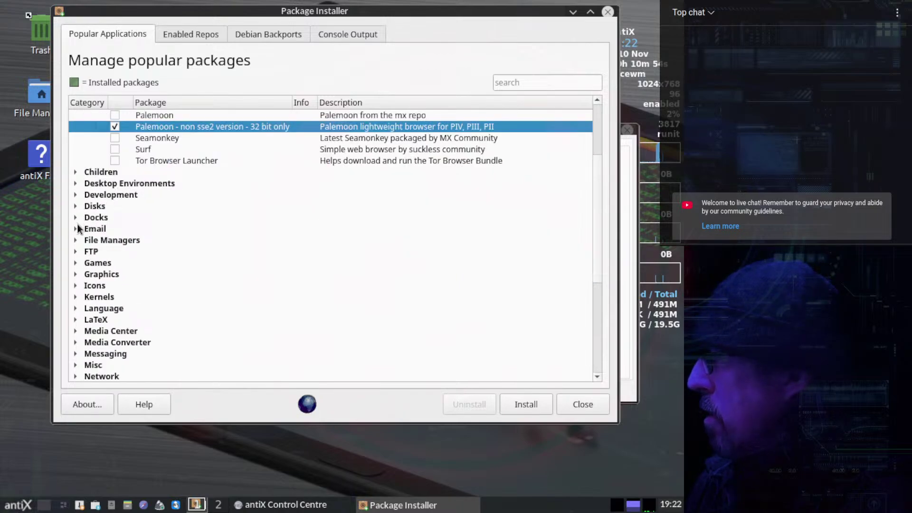
pyautogui.click(75, 228)
pyautogui.click(113, 253)
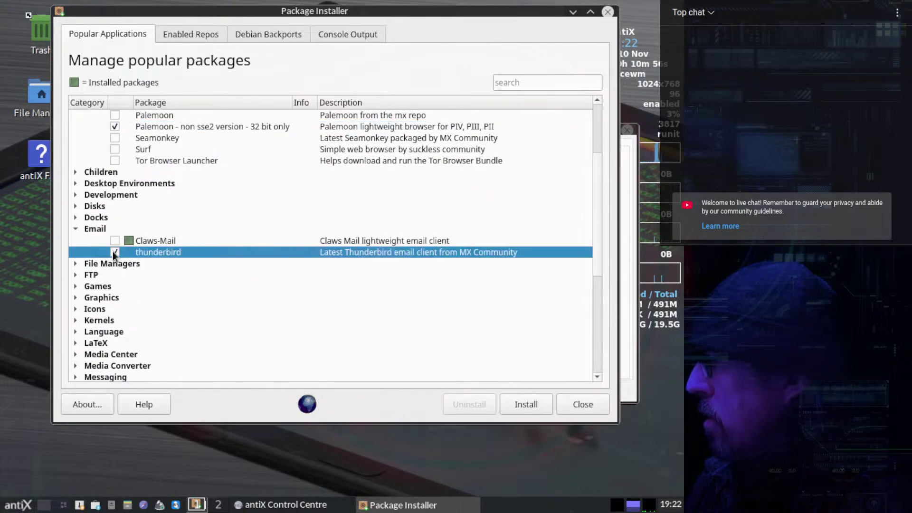
# Select Latest GIMP Full in the Graphics category.
pyautogui.scroll(-4, 91, 193)
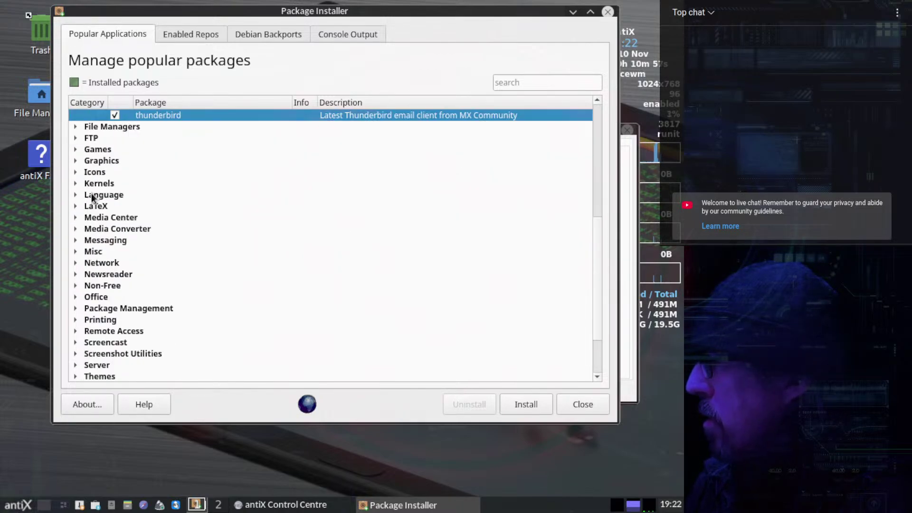
pyautogui.click(76, 161)
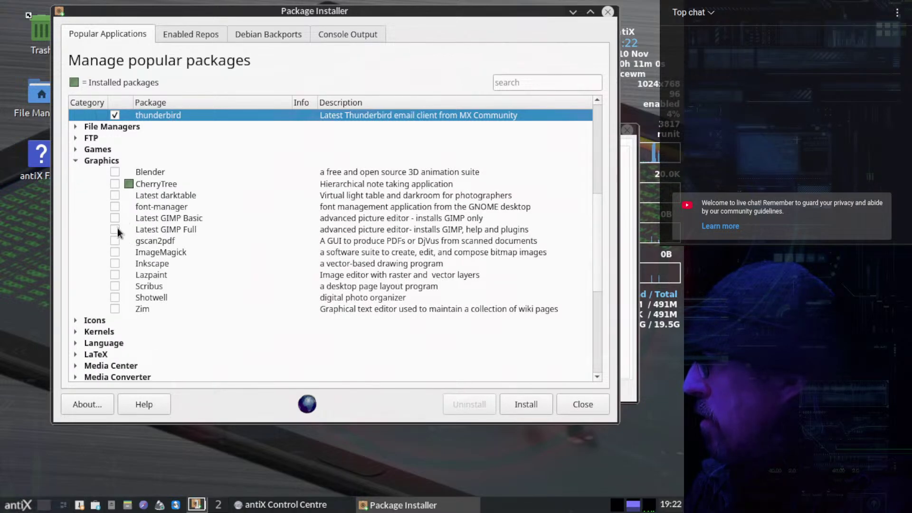
pyautogui.click(114, 230)
# Select the Adapta and Obsidian-2 Gtk themes in the Themes category for installation.
pyautogui.scroll(-3, 81, 144)
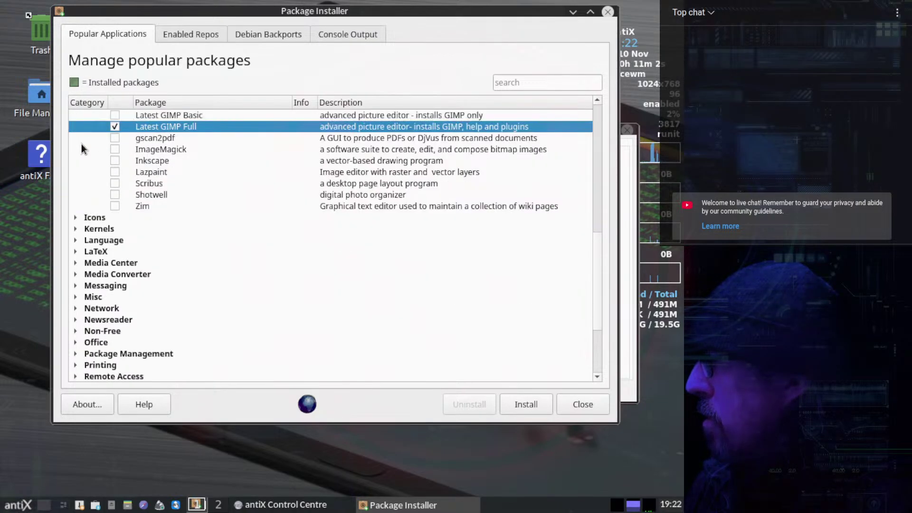
pyautogui.scroll(-2, 81, 144)
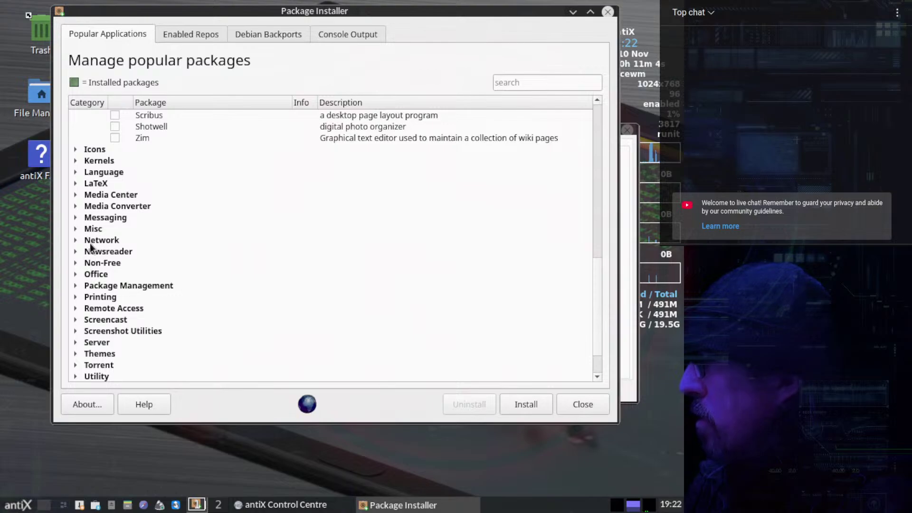
pyautogui.click(74, 354)
pyautogui.scroll(-3, 185, 278)
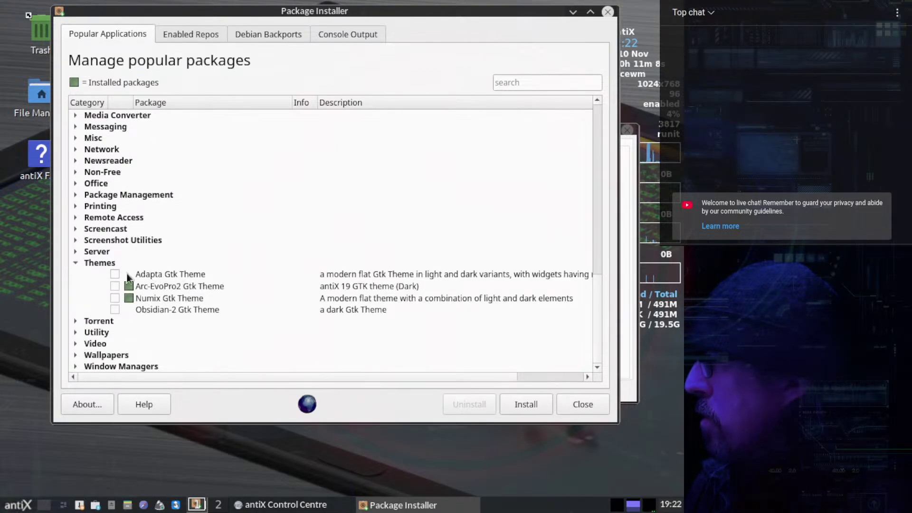
pyautogui.click(114, 274)
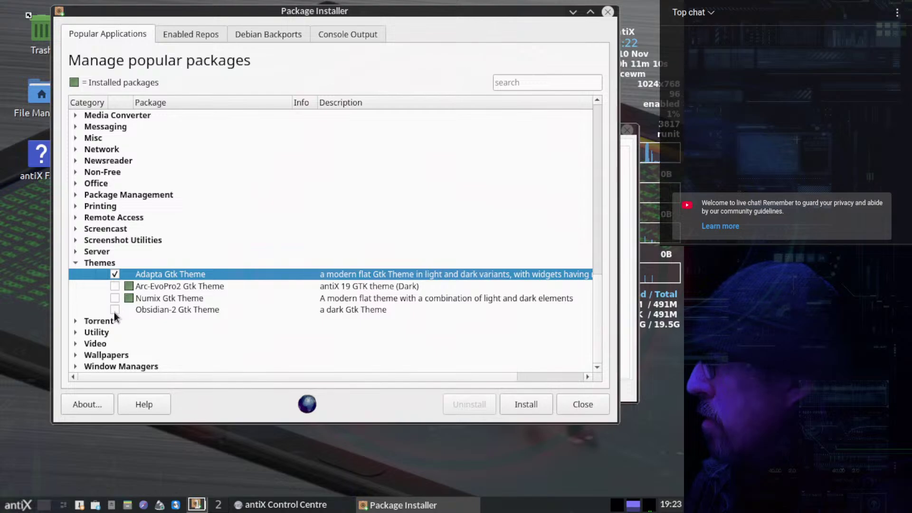
pyautogui.click(114, 310)
pyautogui.click(75, 263)
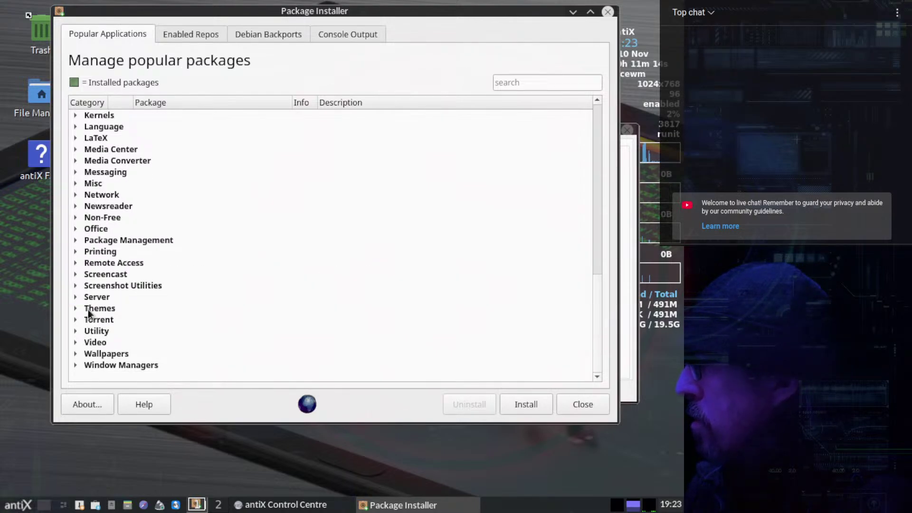
# Select the antiX 17 and antiX 19 Wallpapers for installation.
pyautogui.click(75, 353)
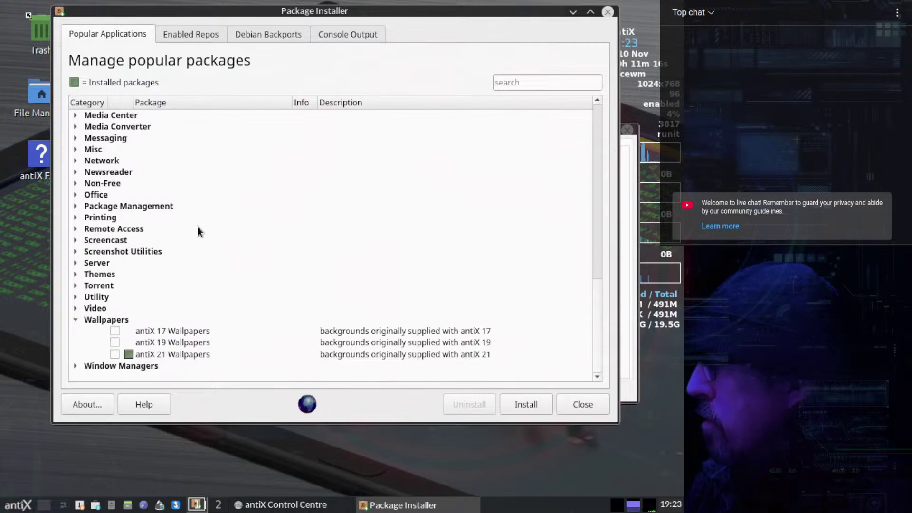
pyautogui.click(340, 34)
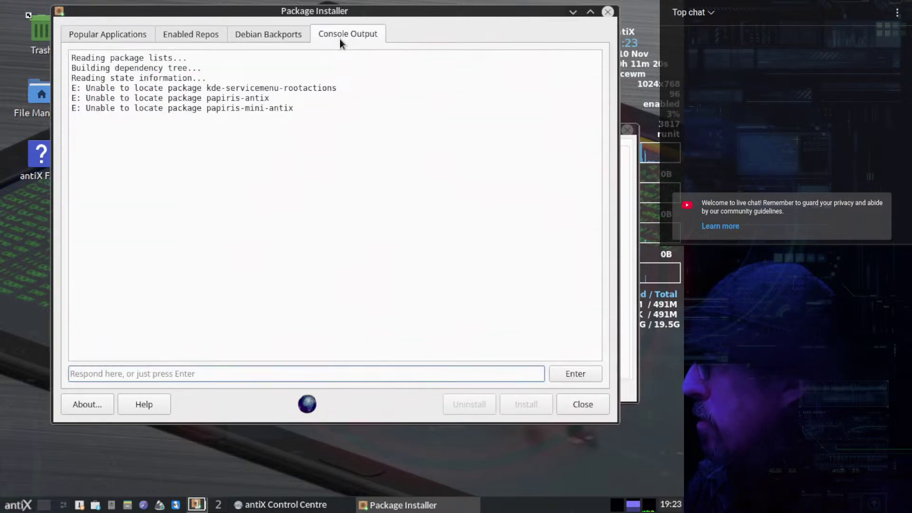
pyautogui.click(110, 33)
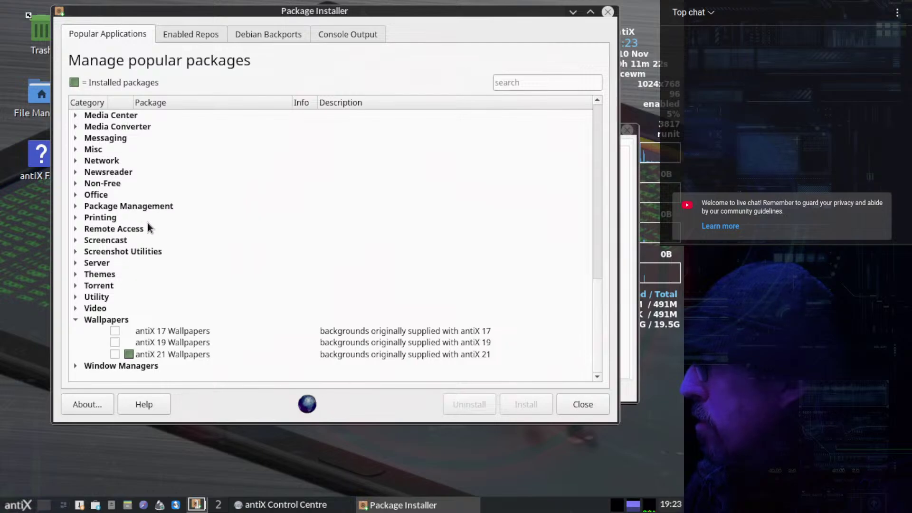
pyautogui.click(115, 330)
pyautogui.click(115, 342)
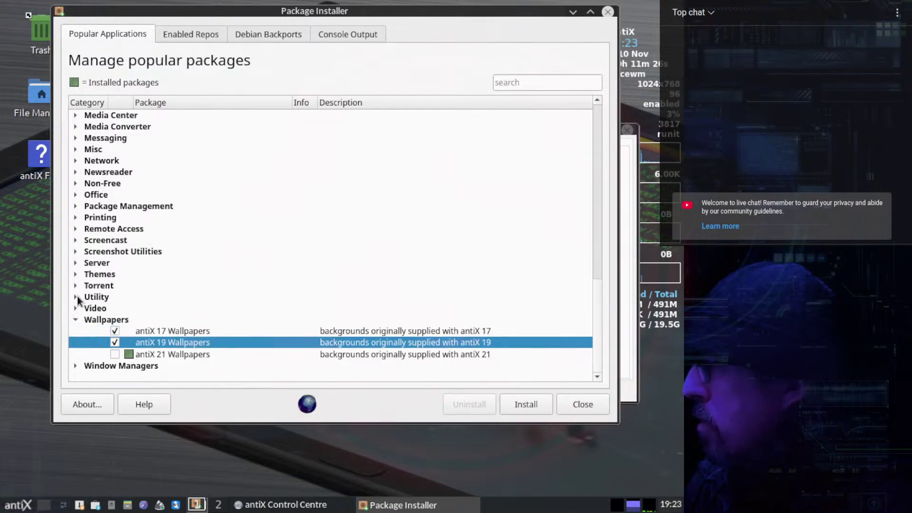
# Install the selected packages, accepting the package list and dismissing the completion notice.
pyautogui.click(516, 410)
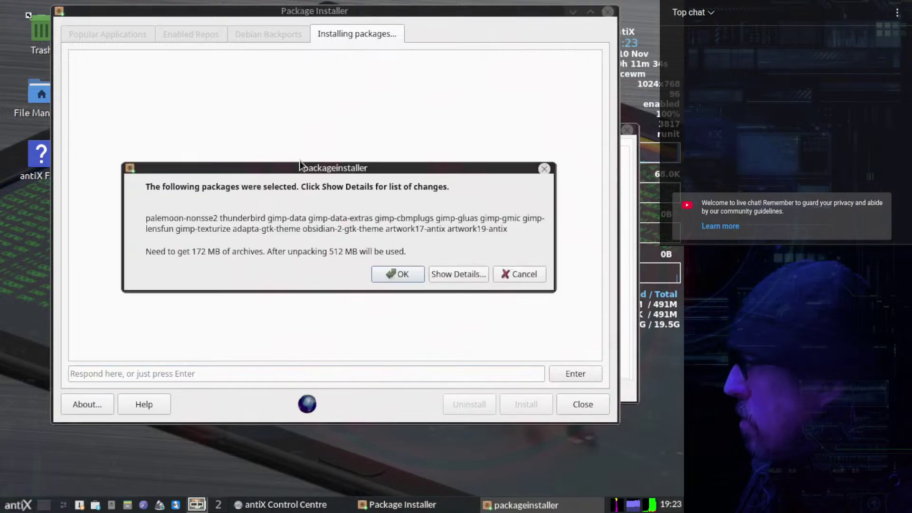
pyautogui.click(394, 278)
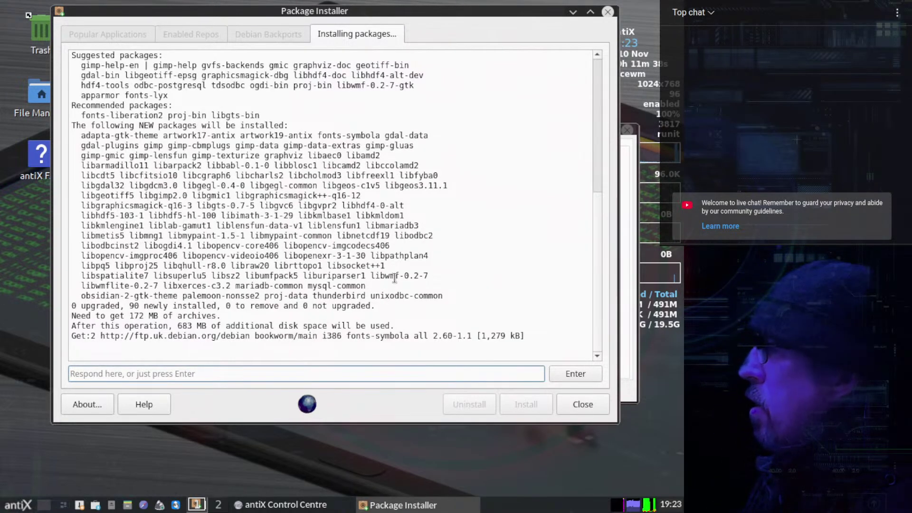
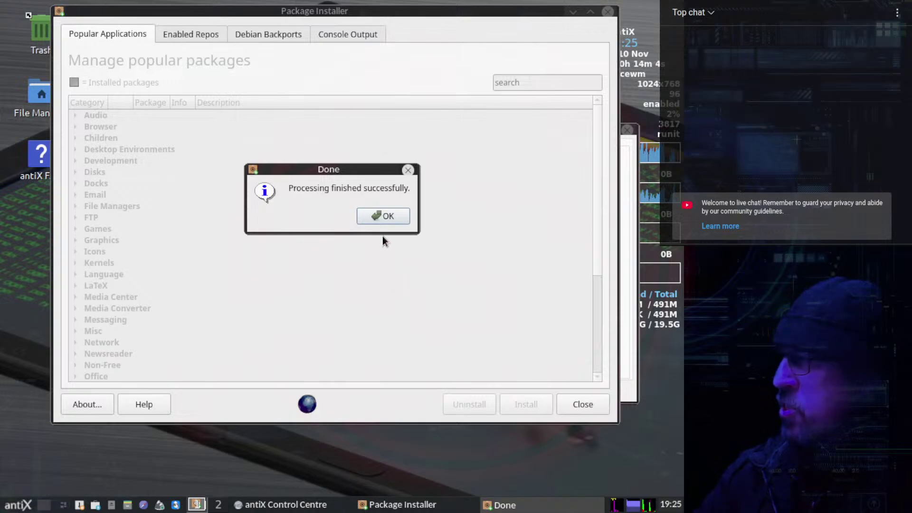
pyautogui.click(390, 216)
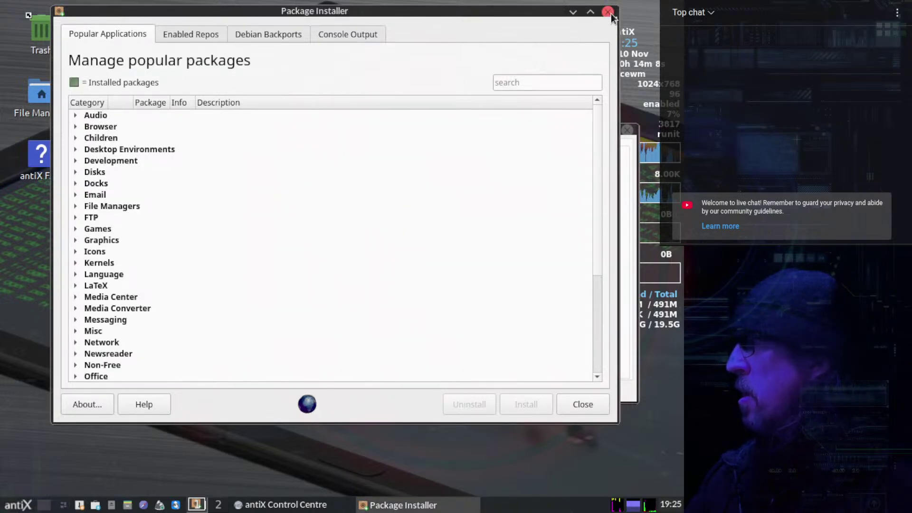
# Check the Wallpapers and Themes categories for the installed-package markers.
pyautogui.scroll(-5, 167, 231)
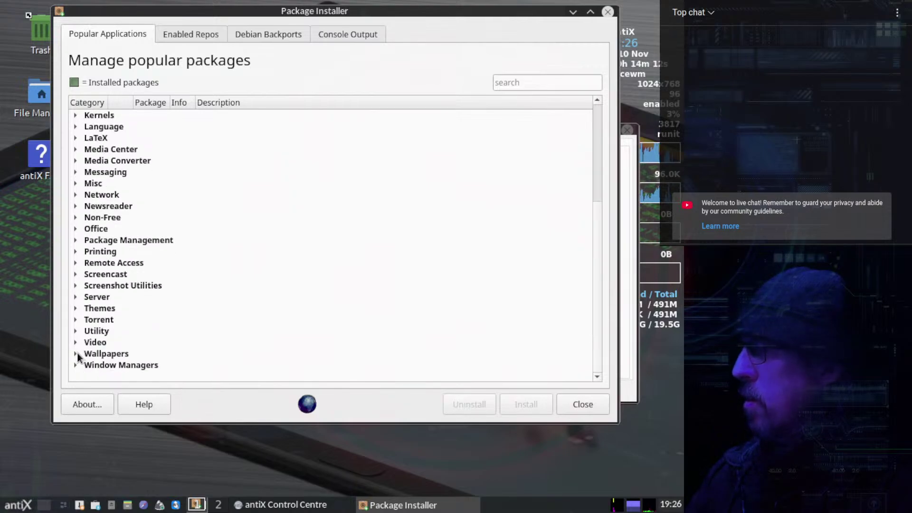
pyautogui.click(76, 353)
pyautogui.scroll(-1, 251, 235)
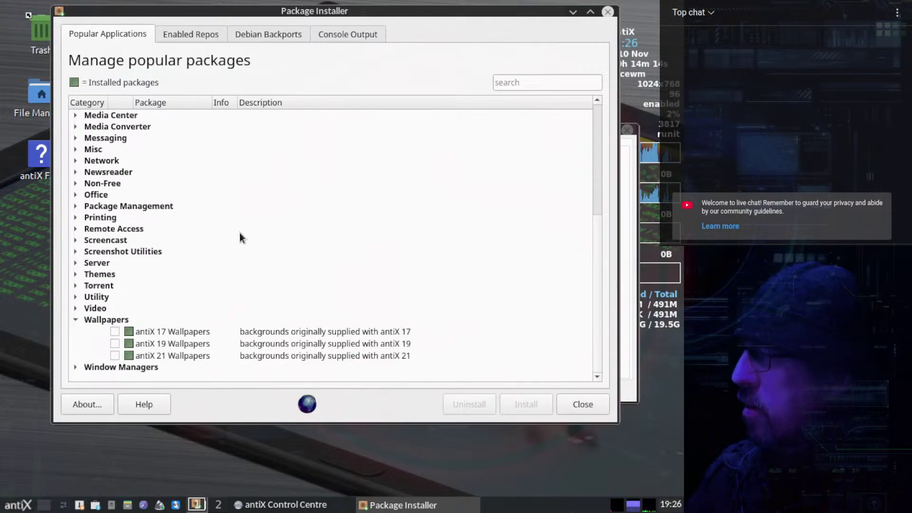
pyautogui.click(76, 319)
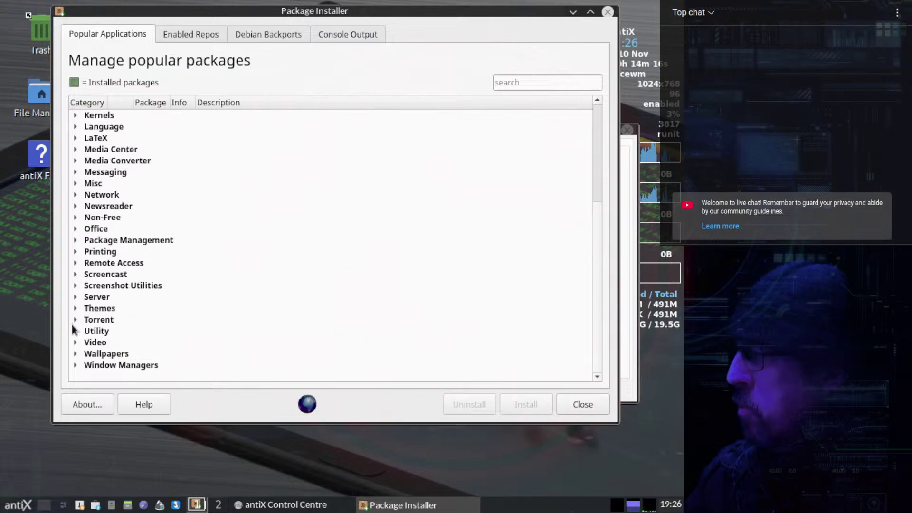
pyautogui.click(75, 308)
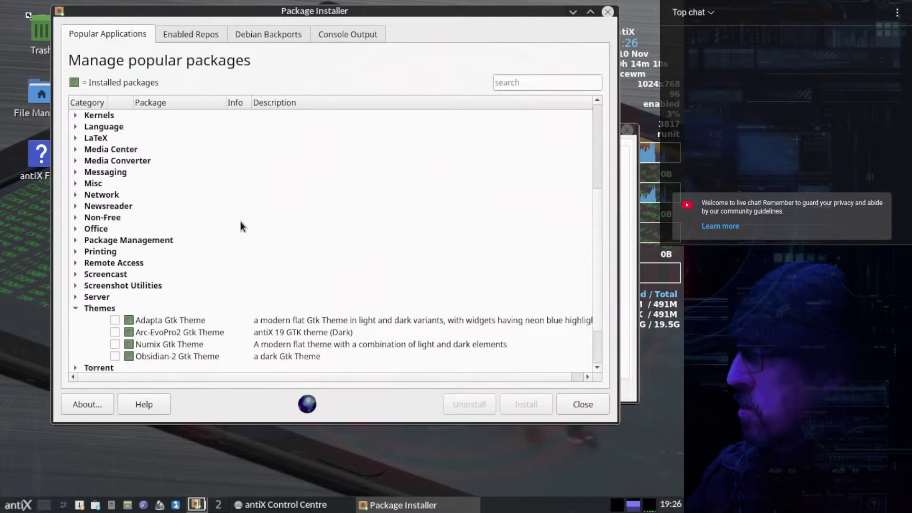
pyautogui.scroll(-1, 241, 221)
pyautogui.scroll(-1, 184, 228)
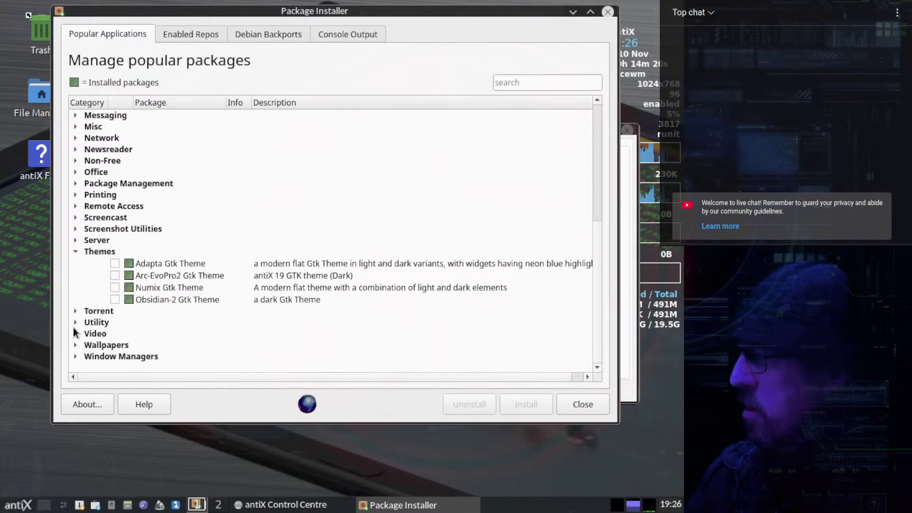
pyautogui.click(233, 207)
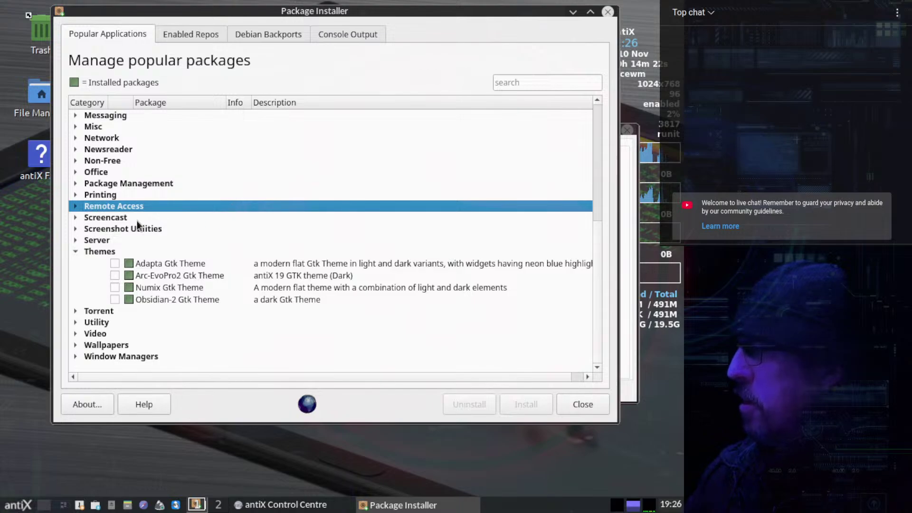
pyautogui.click(71, 207)
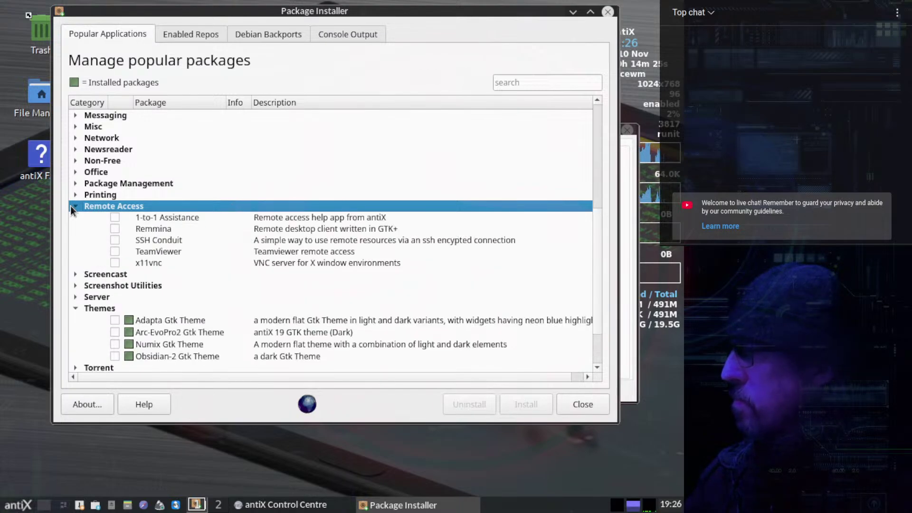
pyautogui.click(115, 240)
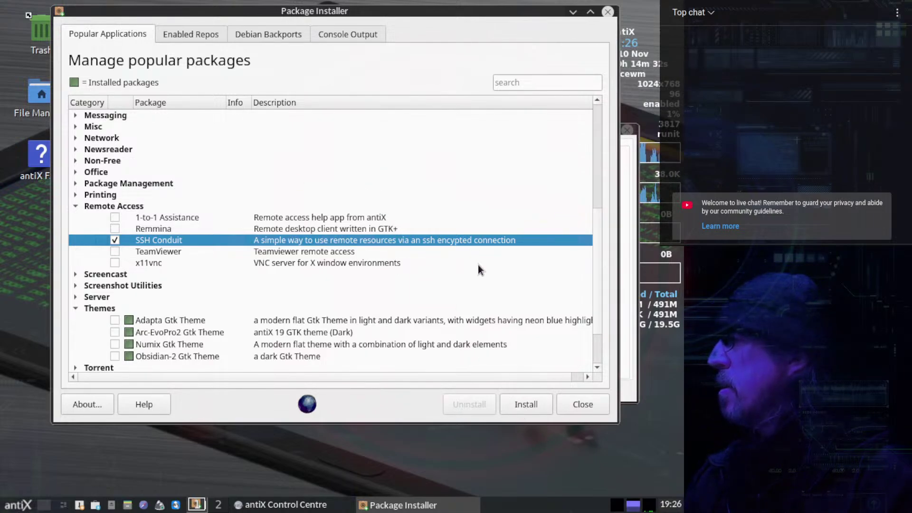
# Close the Package Installer, open Access Cloud Storage from the Shares category, download rclone and start the Google Drive setup.
pyautogui.click(609, 12)
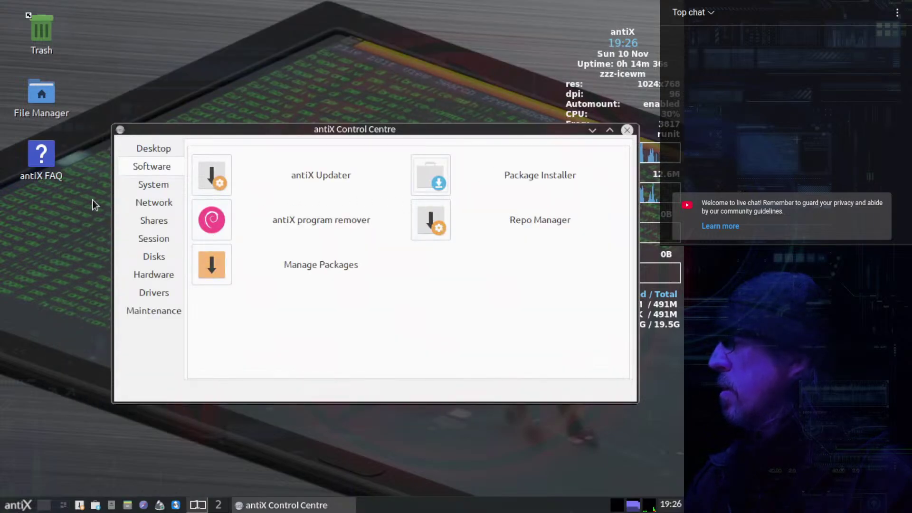
pyautogui.click(149, 225)
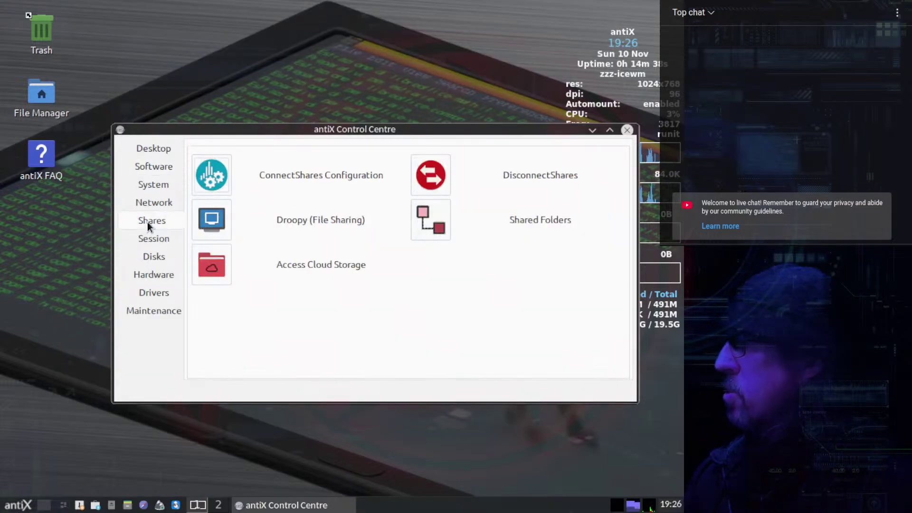
pyautogui.click(206, 269)
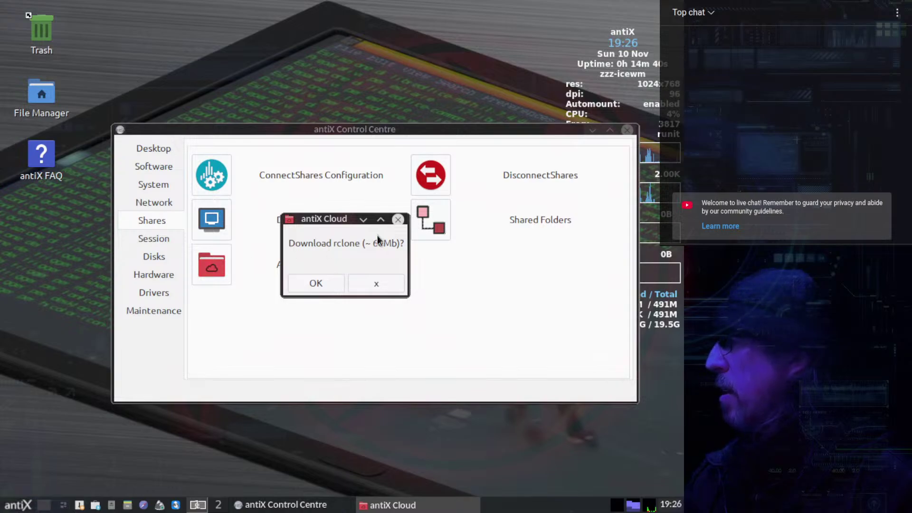
pyautogui.click(315, 285)
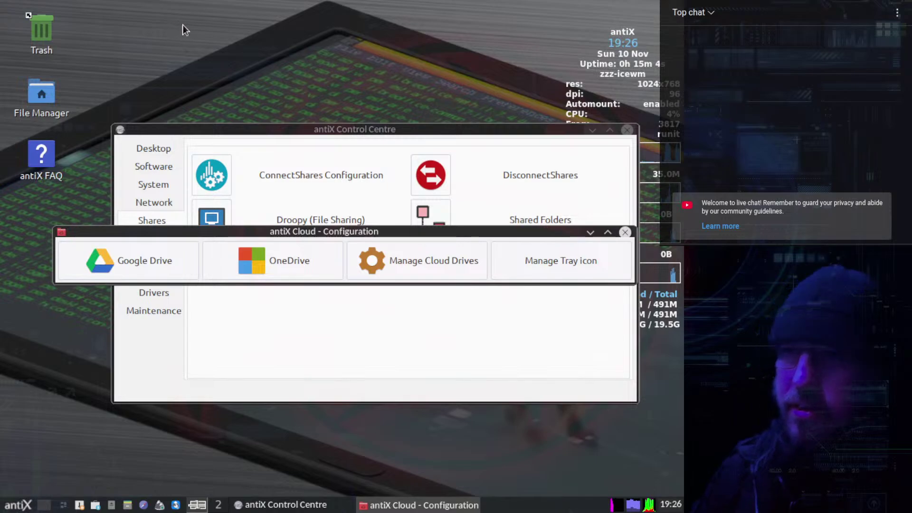
pyautogui.moveTo(174, 21)
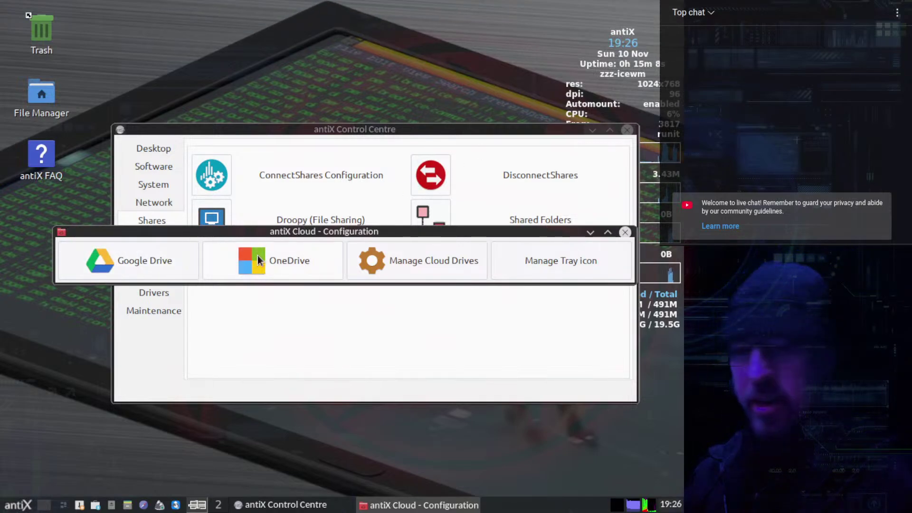
pyautogui.click(140, 256)
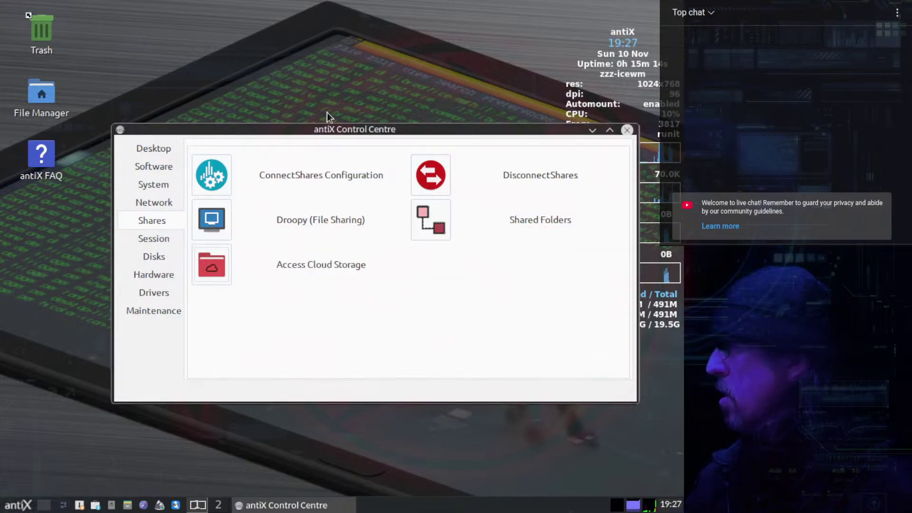
# Leave the guest's full-screen view and show the hardware details of the Antixrunit64 virtual machine.
pyautogui.moveTo(363, 11)
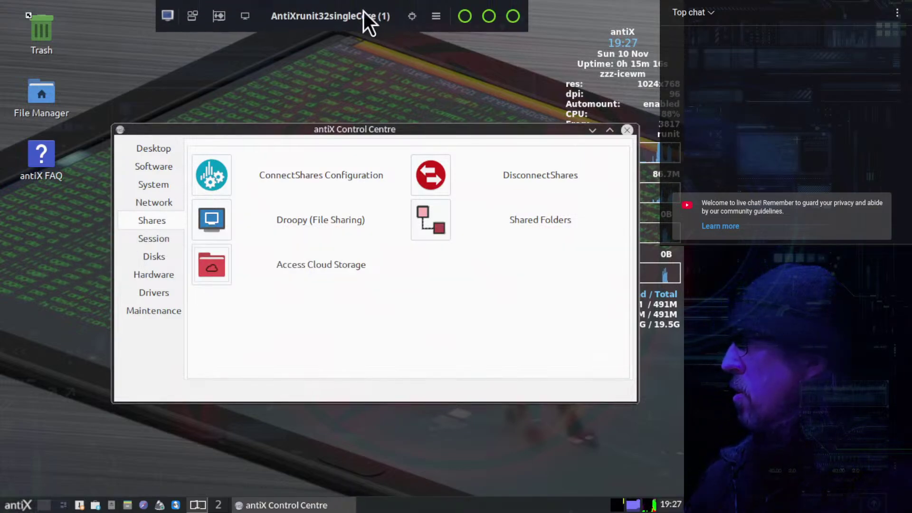
pyautogui.click(412, 16)
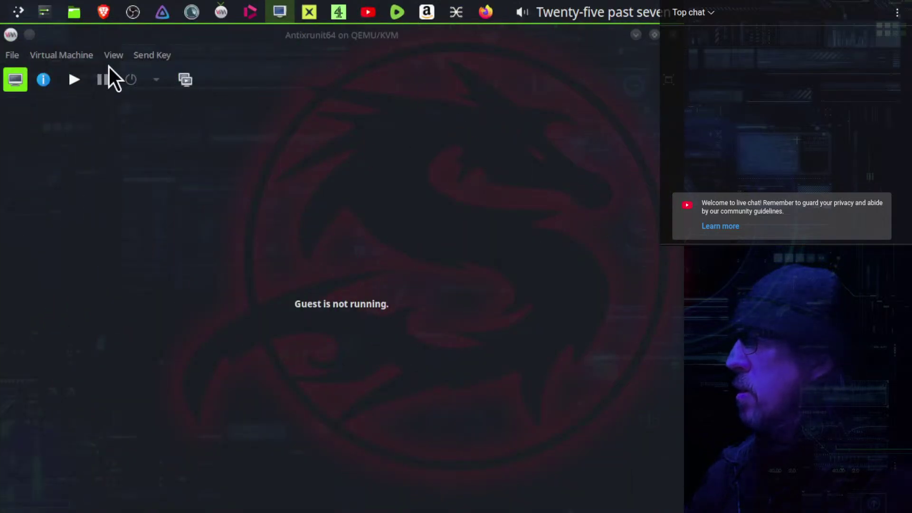
pyautogui.click(42, 79)
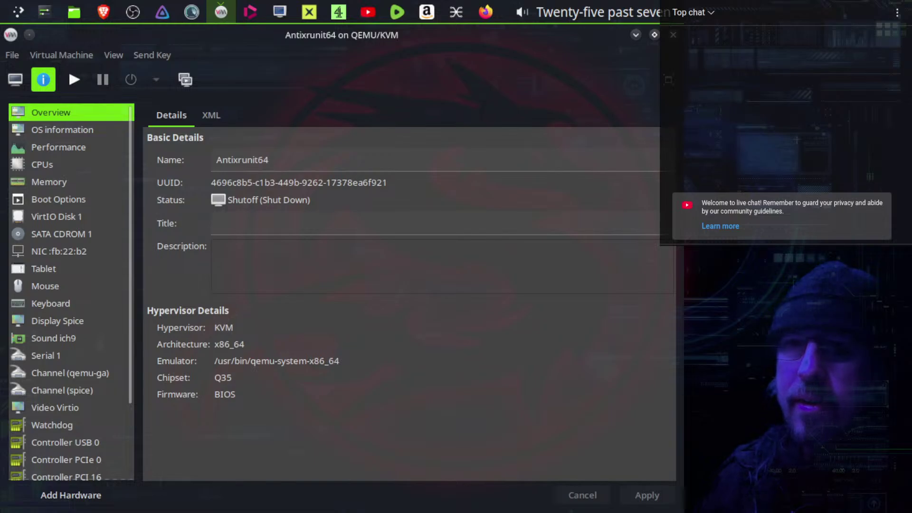
# Return to the AntiXrunit32singleCore virtual machine and show it in full screen.
pyautogui.hotkey('alt', 'Tab')
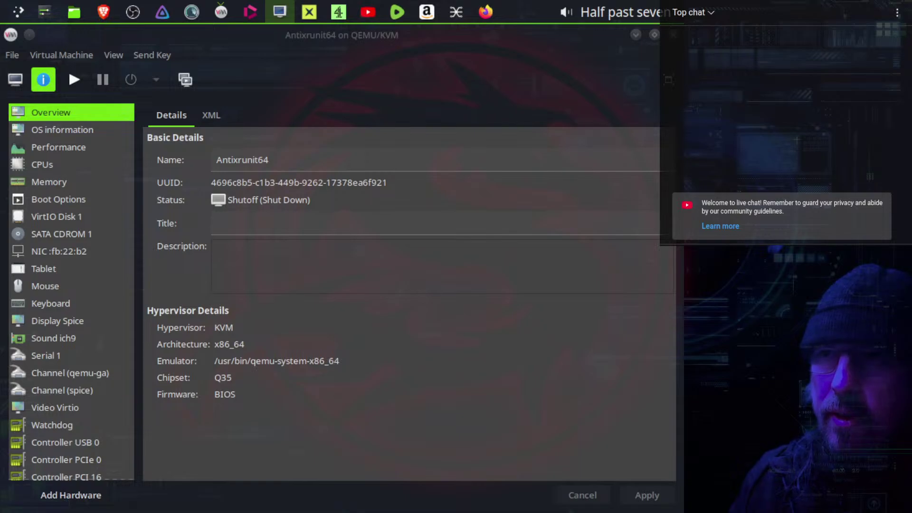
pyautogui.moveTo(2, 79); pyautogui.dragTo(364, 53)
pyautogui.doubleClick(364, 53)
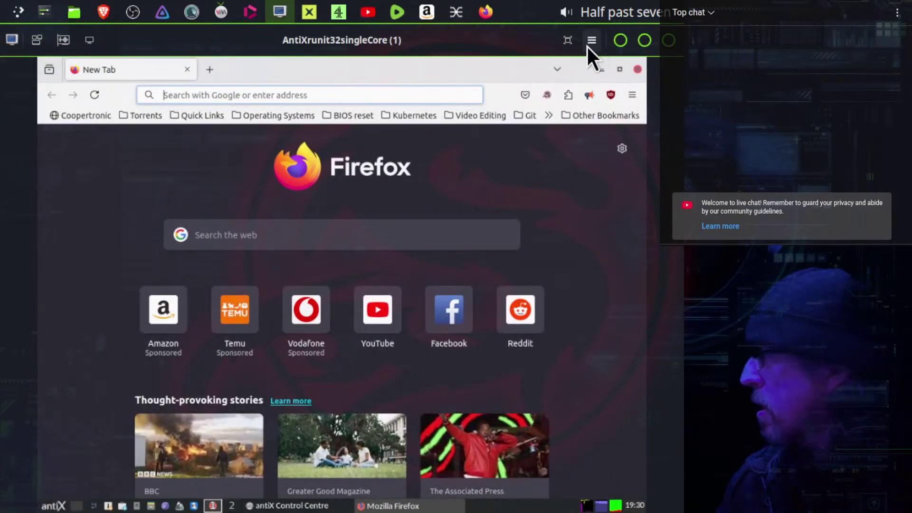
pyautogui.click(569, 43)
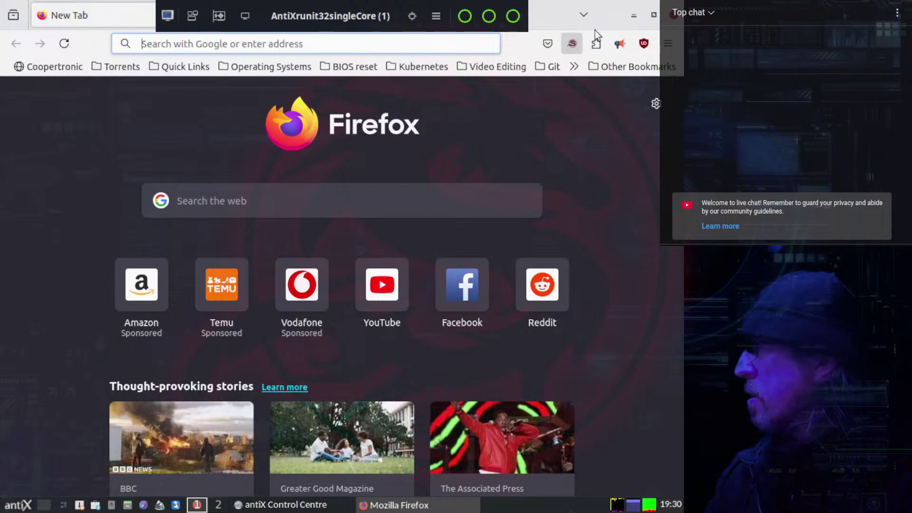
# Close Firefox and reopen Access Cloud Storage to list the configured cloud services.
pyautogui.click(671, 16)
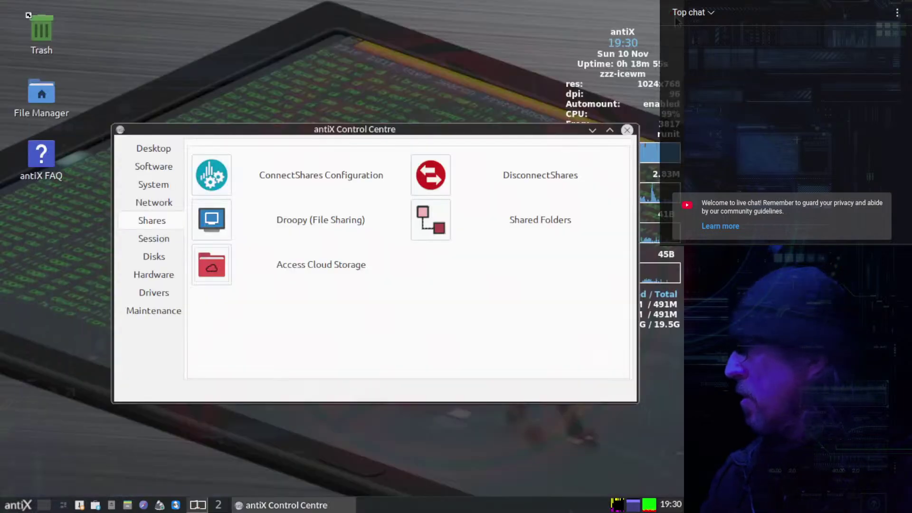
pyautogui.click(209, 266)
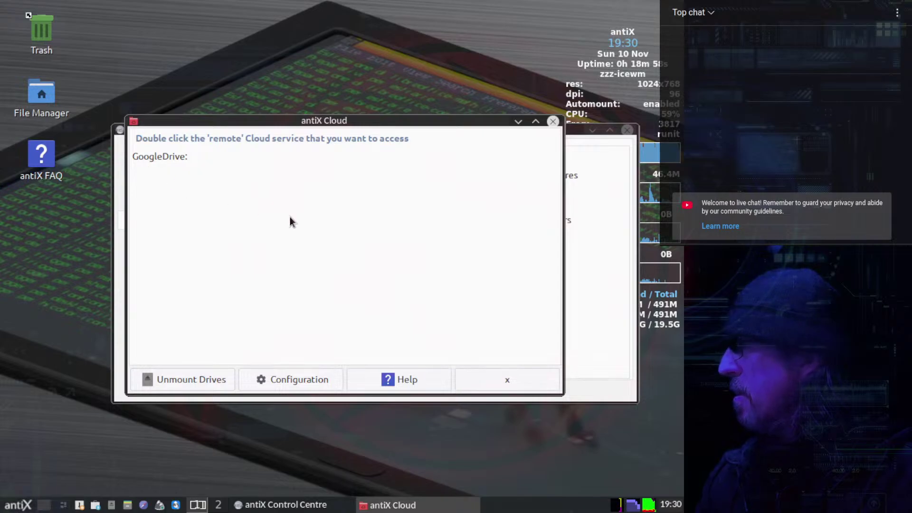
# Open the GoogleDrive remote, check the GoogleDrive-antiX folder from the home folder and close the file manager.
pyautogui.doubleClick(163, 156)
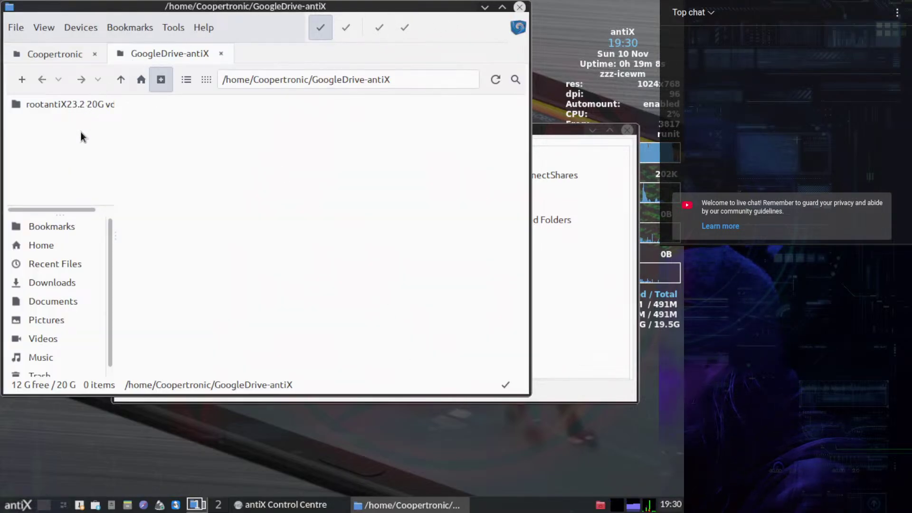
pyautogui.click(221, 54)
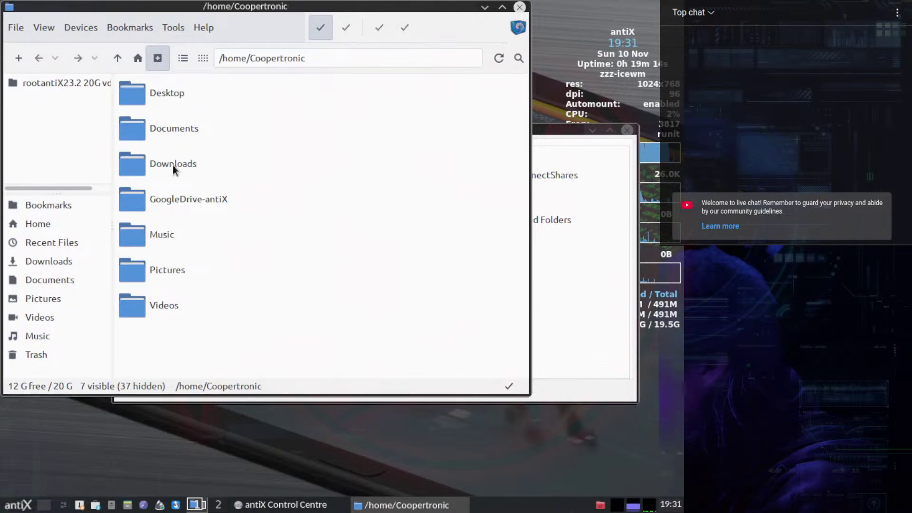
pyautogui.doubleClick(154, 201)
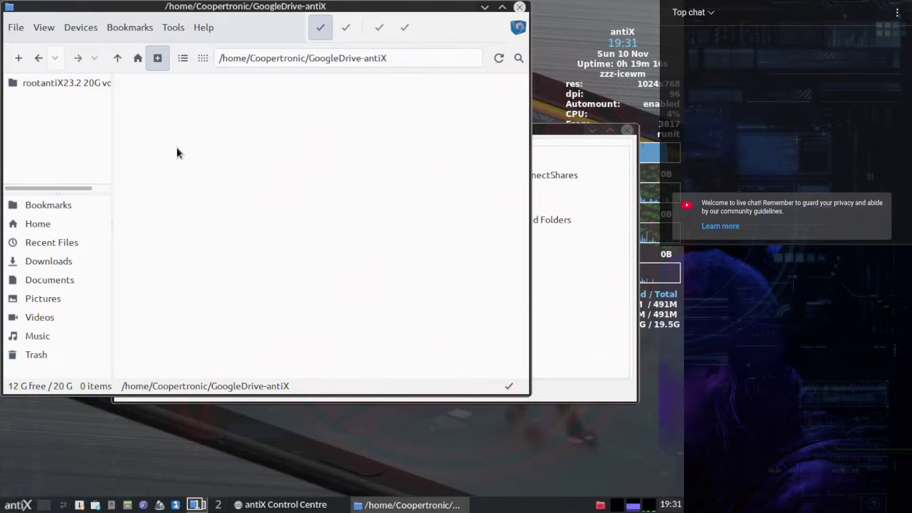
pyautogui.click(519, 8)
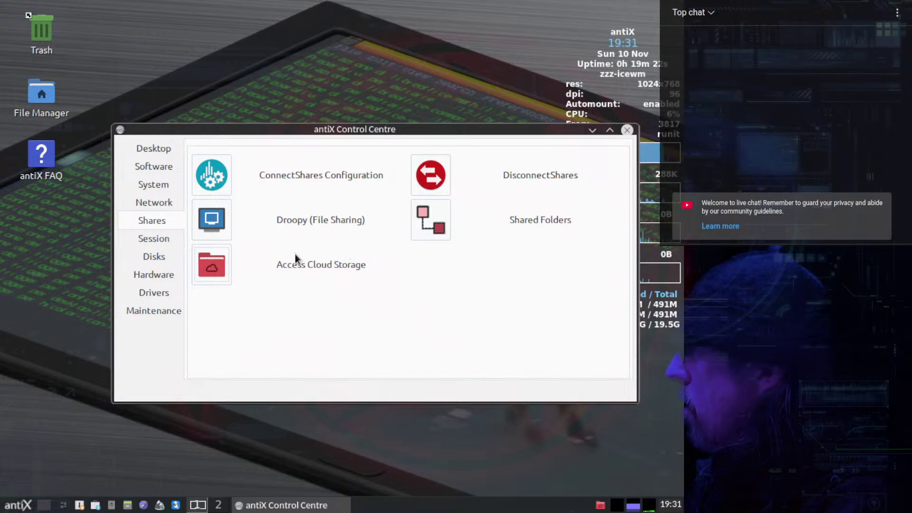
# Reopen Access Cloud Storage and start the Google Drive configuration again.
pyautogui.click(211, 264)
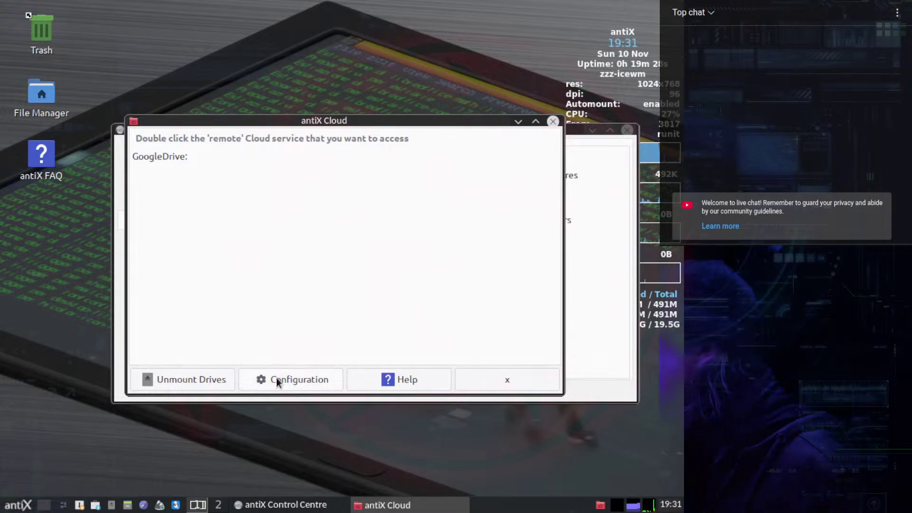
pyautogui.click(292, 383)
pyautogui.click(127, 258)
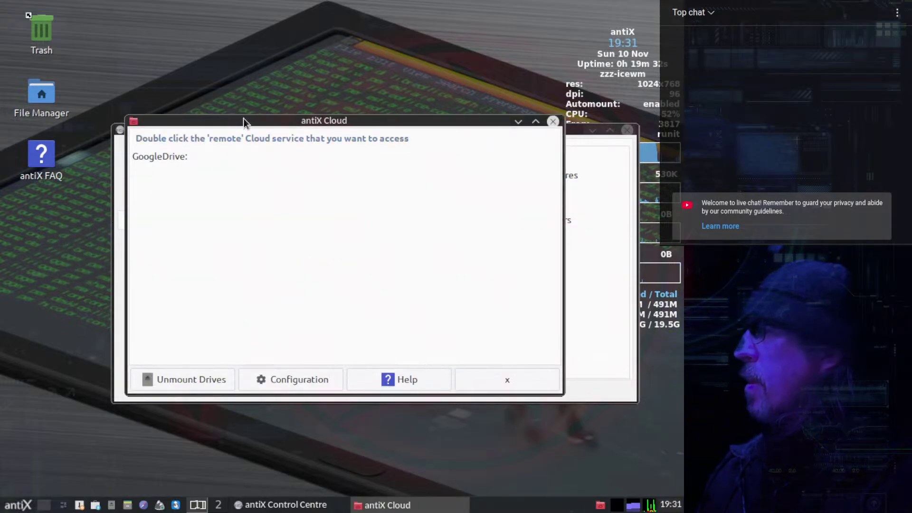
# Select the GoogleDrive remote in antiX Cloud and unmount the drives.
pyautogui.click(201, 139)
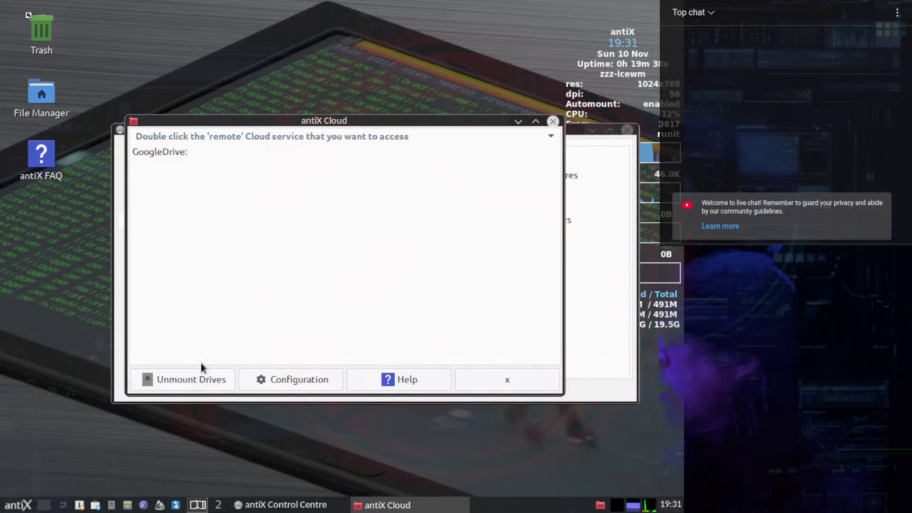
pyautogui.click(158, 152)
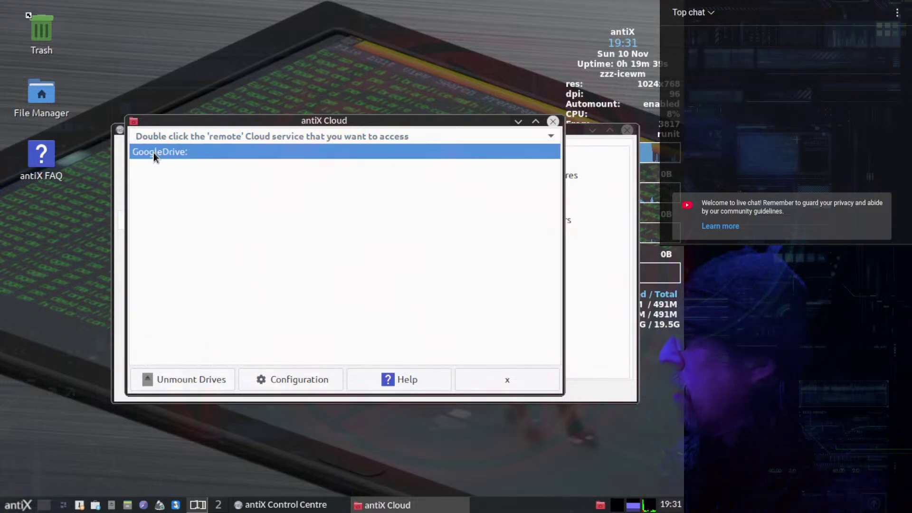
pyautogui.click(187, 381)
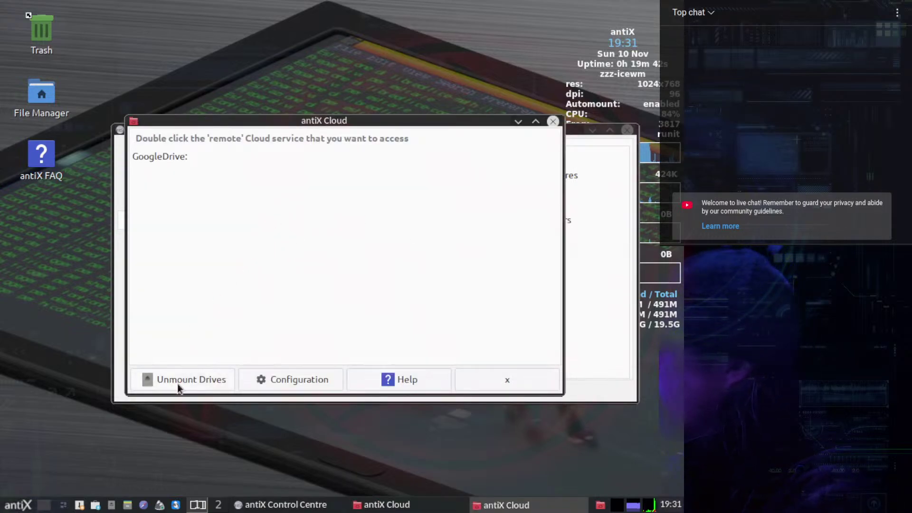
pyautogui.click(158, 158)
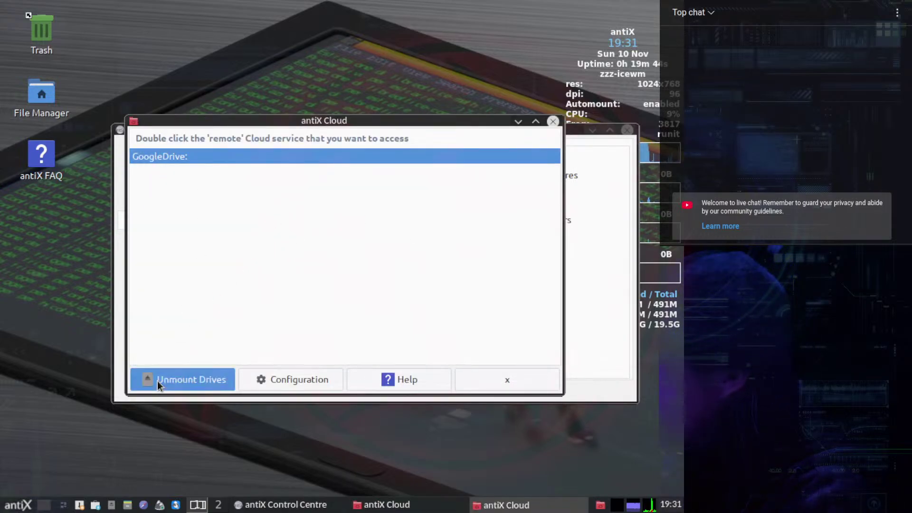
pyautogui.click(158, 381)
pyautogui.click(155, 158)
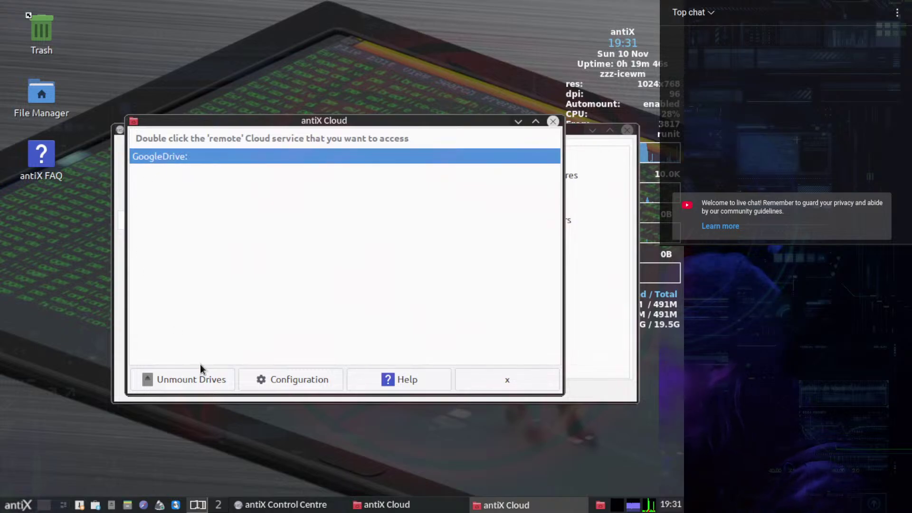
pyautogui.click(179, 378)
# Start the Google Drive setup from the antiX Cloud configuration and bring its Google sign-in page forward in Firefox.
pyautogui.click(278, 377)
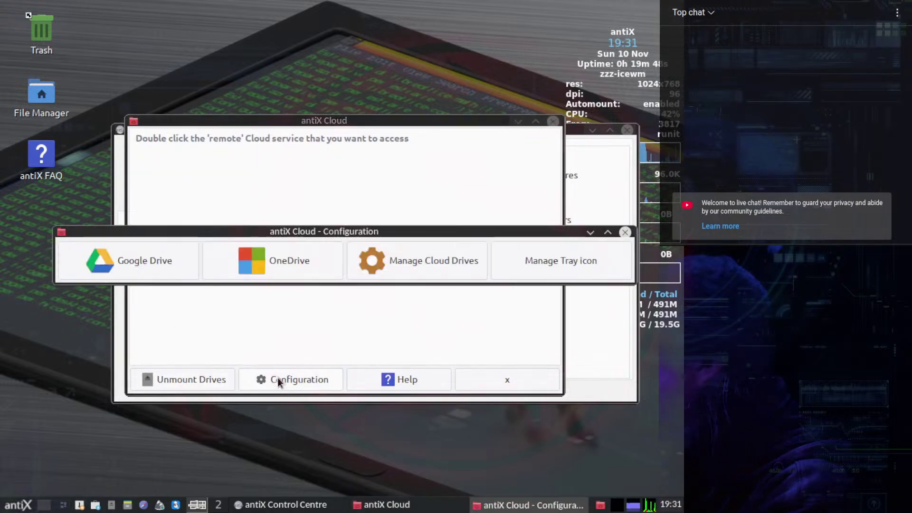
pyautogui.click(139, 268)
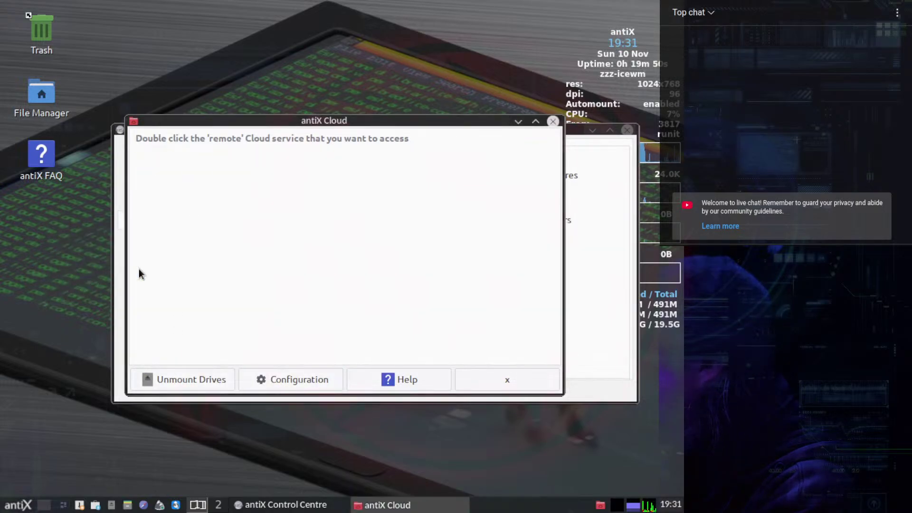
pyautogui.click(278, 378)
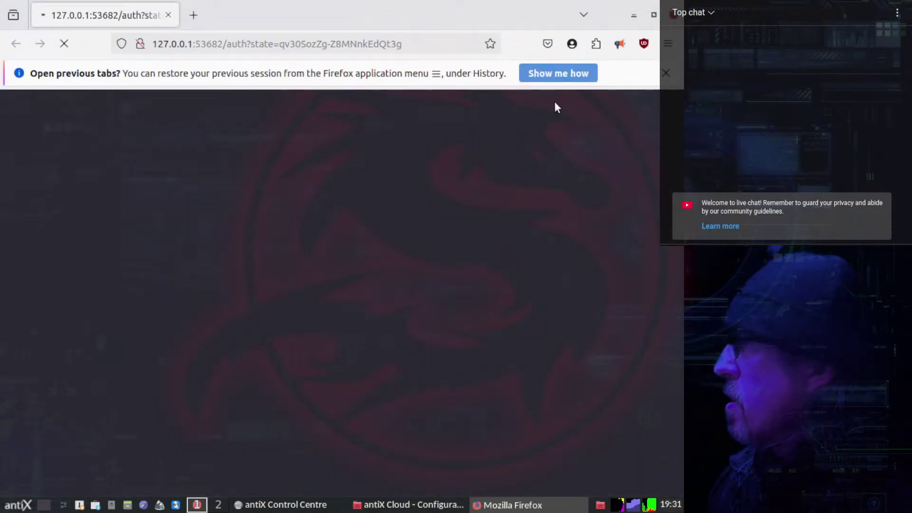
pyautogui.click(666, 74)
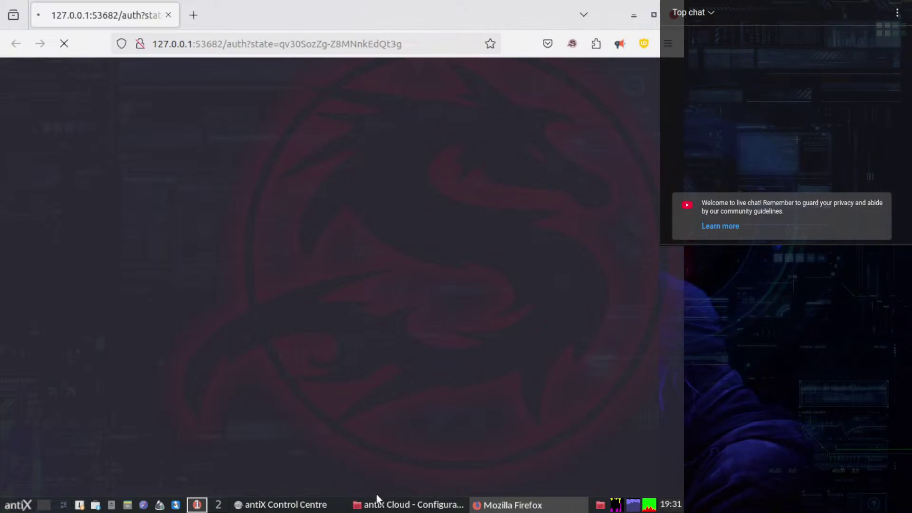
pyautogui.click(387, 506)
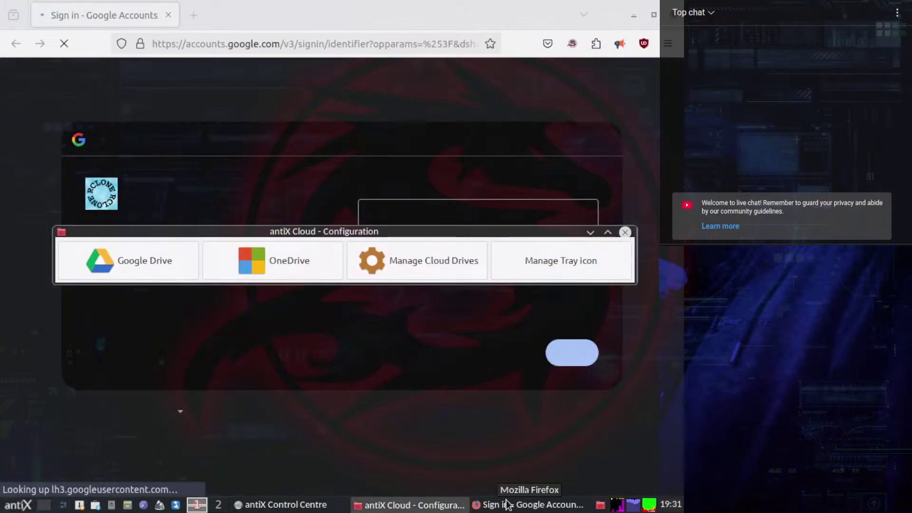
pyautogui.click(507, 504)
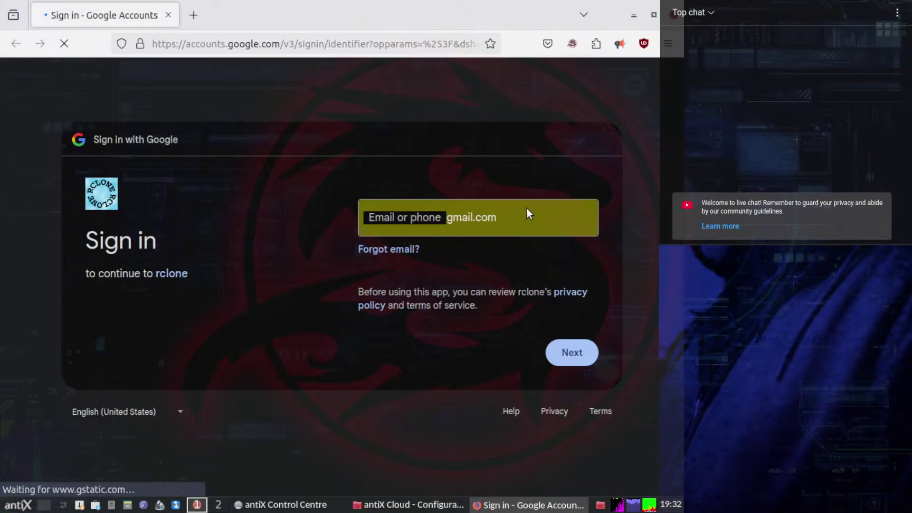
# Submit the account e-mail for the rclone sign-in, try the passkey and return to the choice of sign-in methods.
pyautogui.click(490, 220)
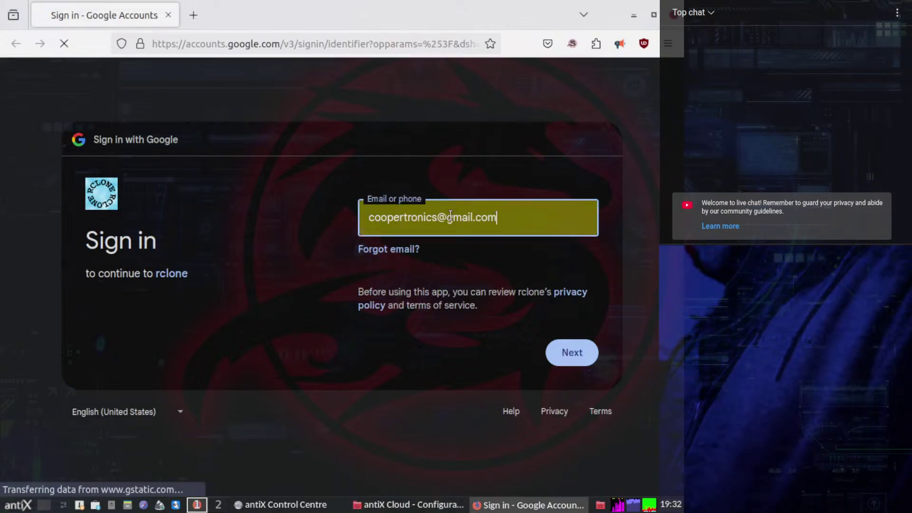
pyautogui.click(574, 354)
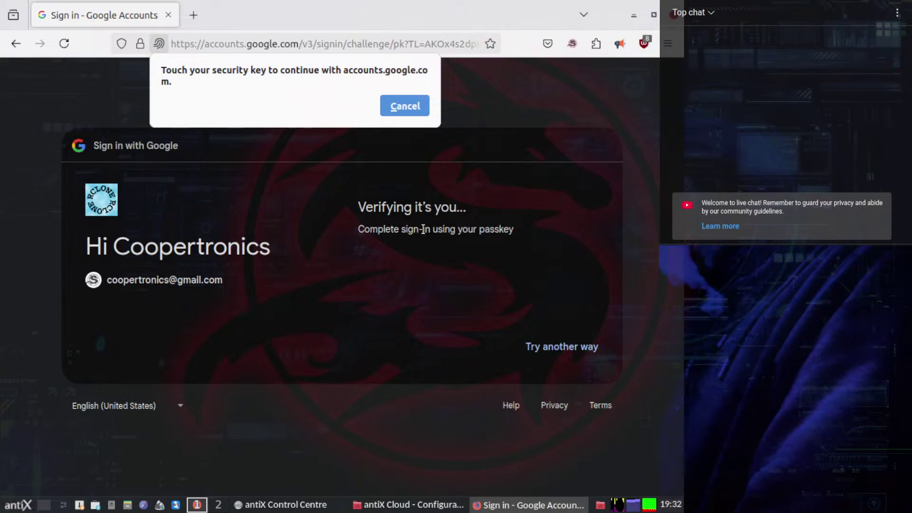
pyautogui.click(568, 346)
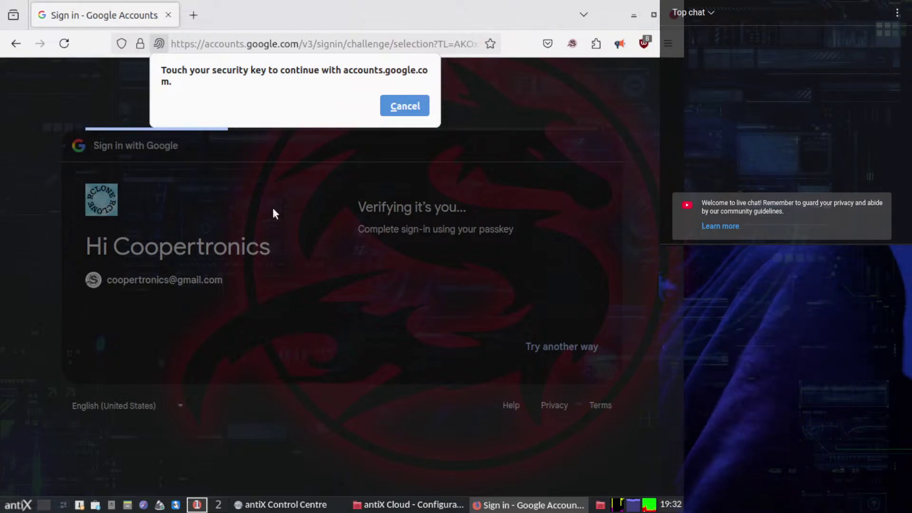
pyautogui.click(405, 107)
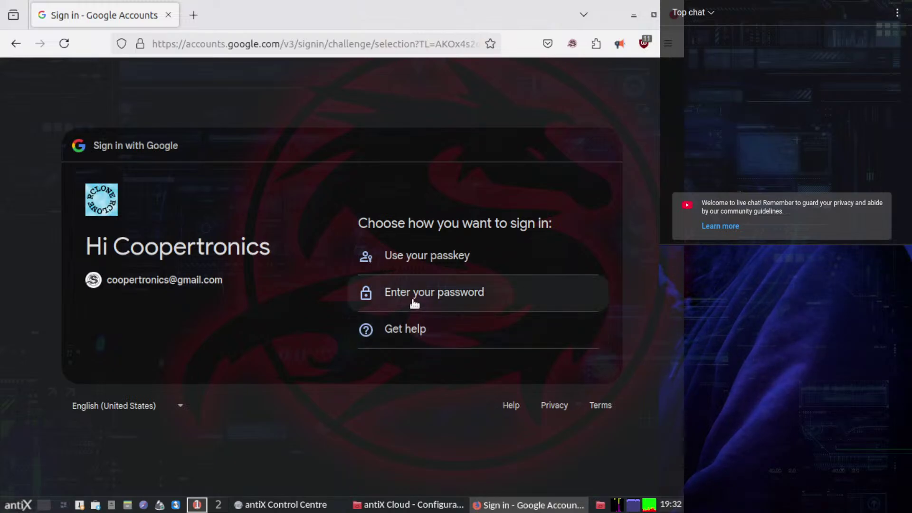
pyautogui.click(401, 259)
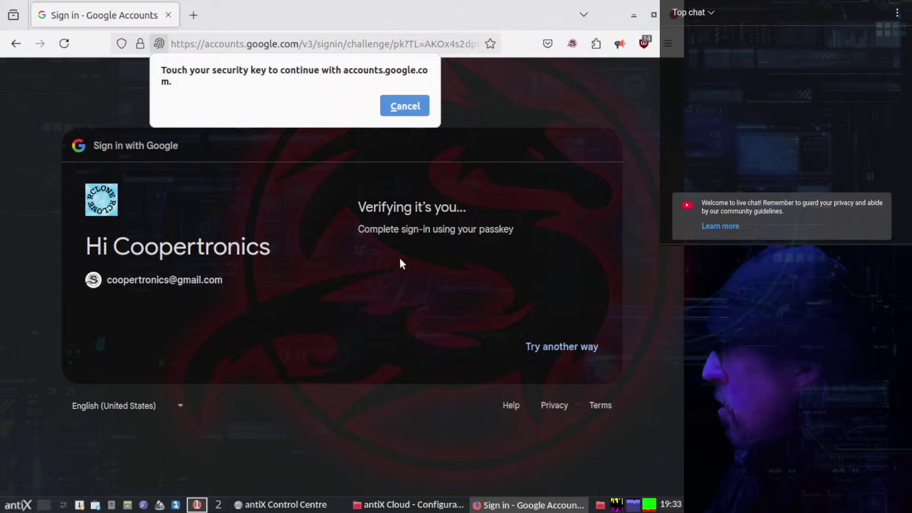
pyautogui.click(543, 347)
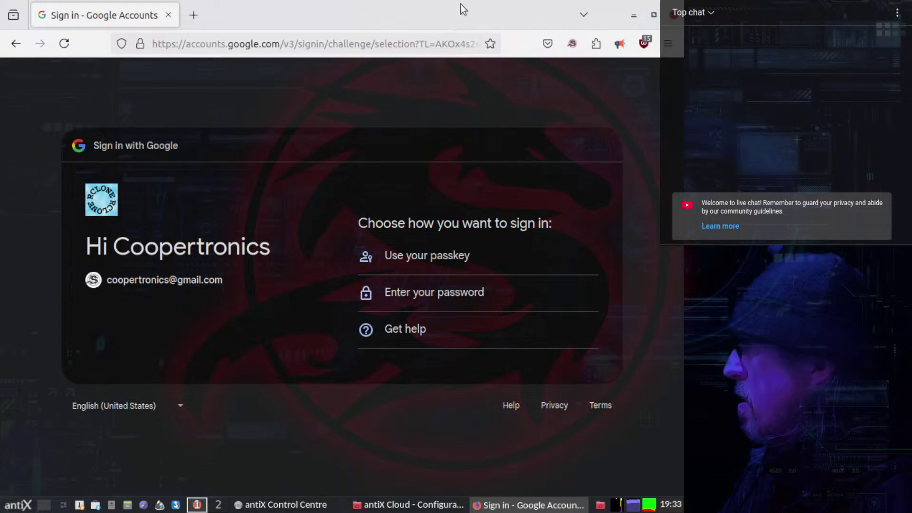
# Take the AntiXrunit32singleCore virtual machine out of full screen and move its window fully into view.
pyautogui.moveTo(269, 20); pyautogui.dragTo(305, 10)
pyautogui.moveTo(353, 19)
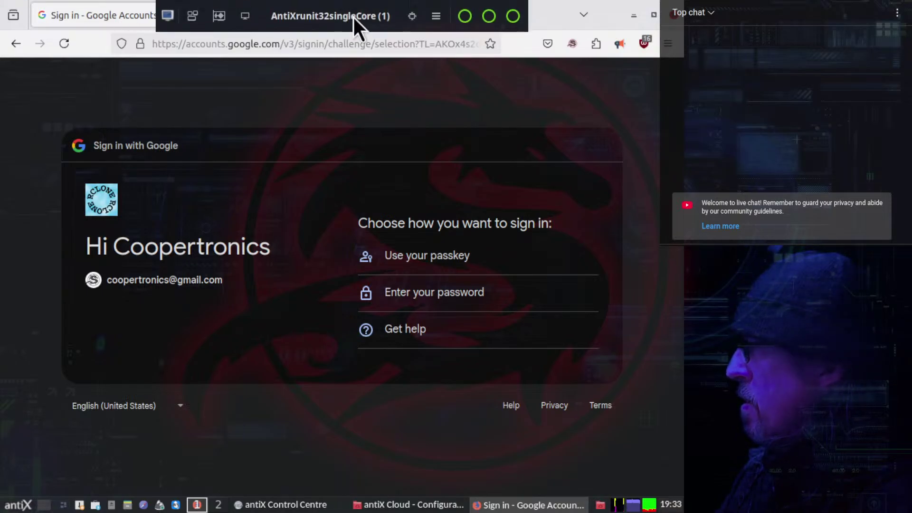
pyautogui.click(412, 16)
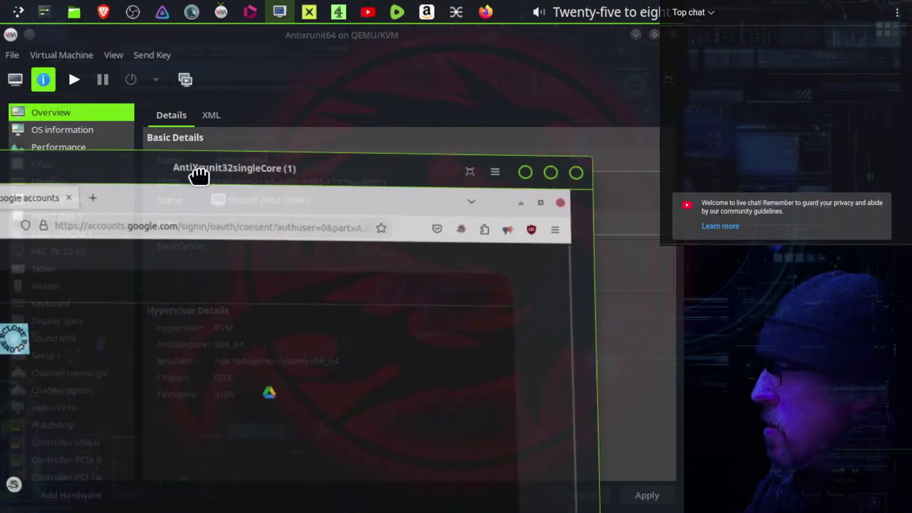
pyautogui.moveTo(199, 168); pyautogui.dragTo(320, 45)
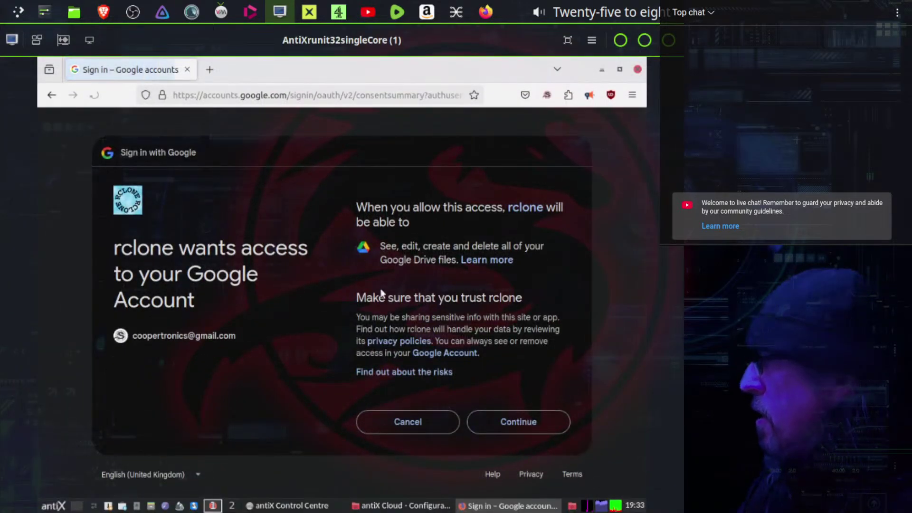
# Grant rclone access to the Google Drive files and return the virtual machine to full screen.
pyautogui.click(536, 423)
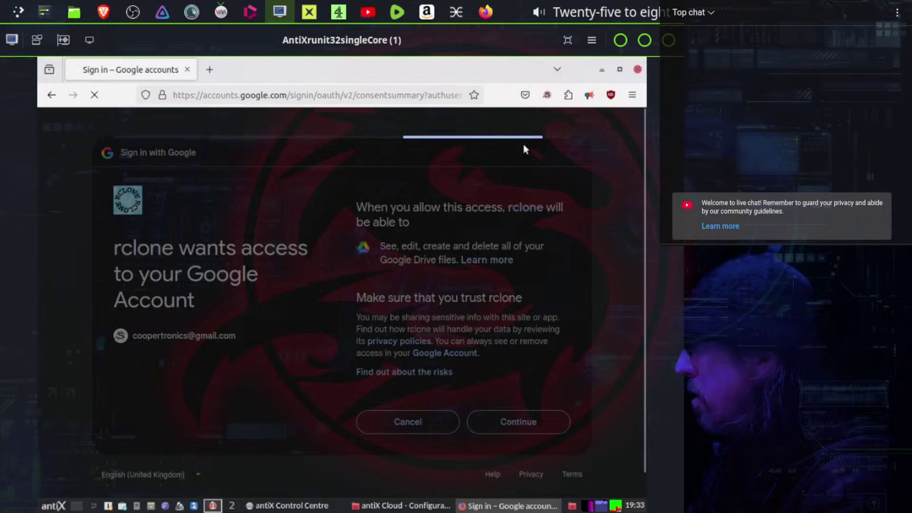
pyautogui.click(568, 40)
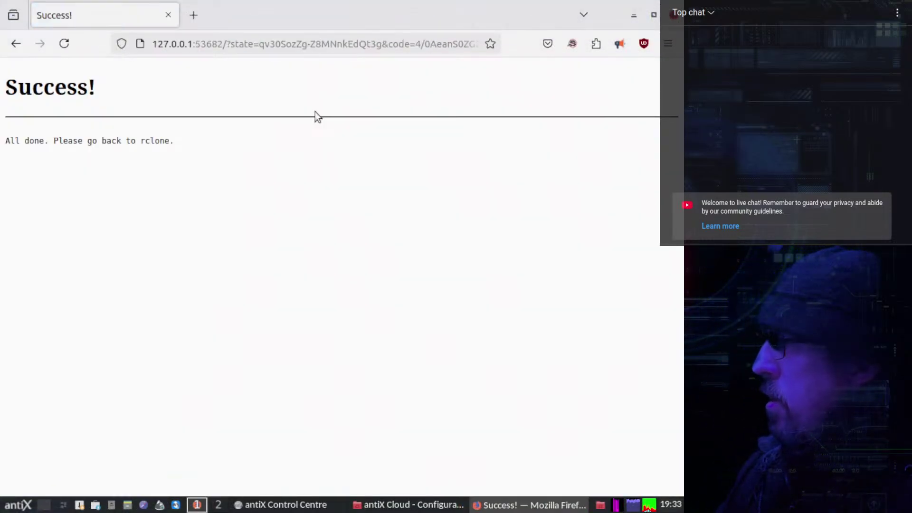
# Open the GoogleDrive remote from antiX Cloud and bring its file manager window to the front.
pyautogui.moveTo(259, 2)
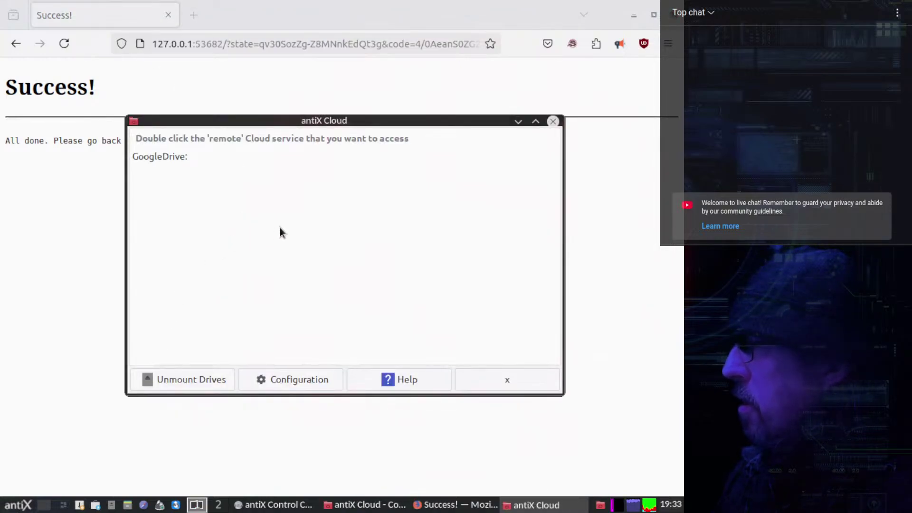
pyautogui.doubleClick(158, 156)
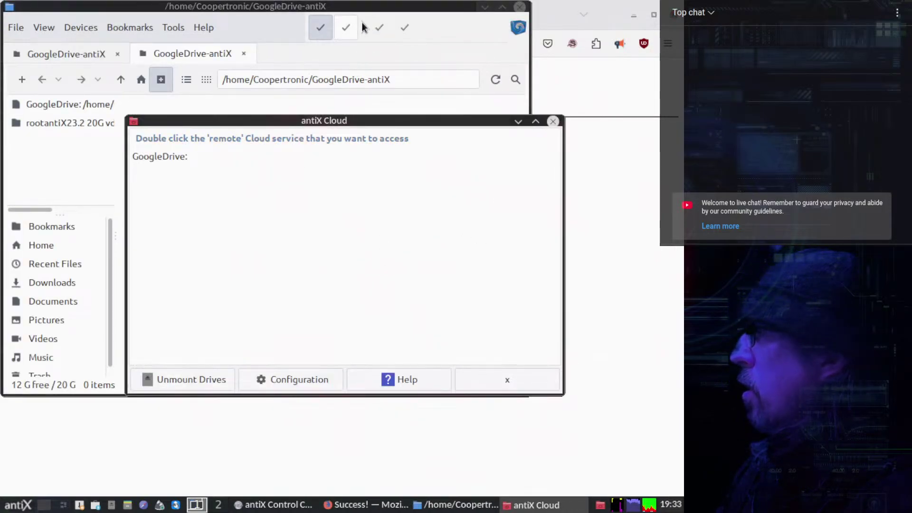
pyautogui.click(457, 22)
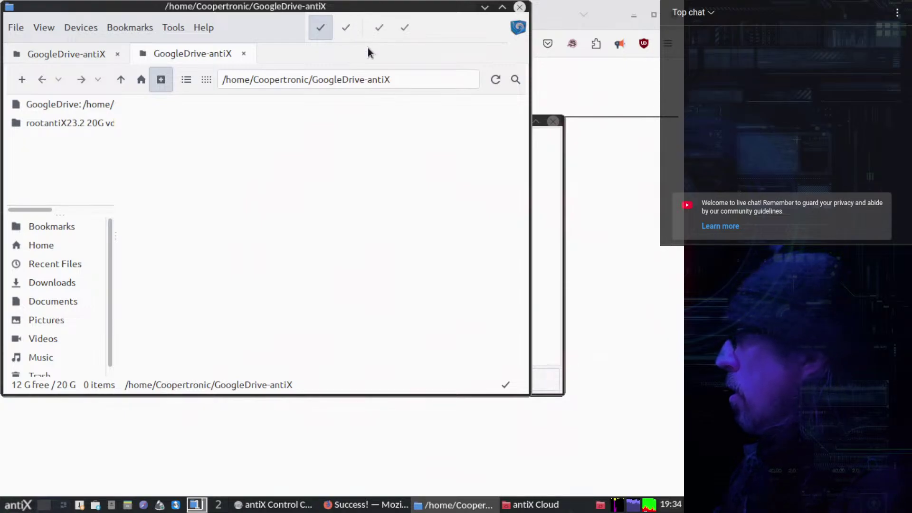
# Try the file manager's additional panels and return to the single-panel layout showing GoogleDrive-antiX.
pyautogui.click(345, 27)
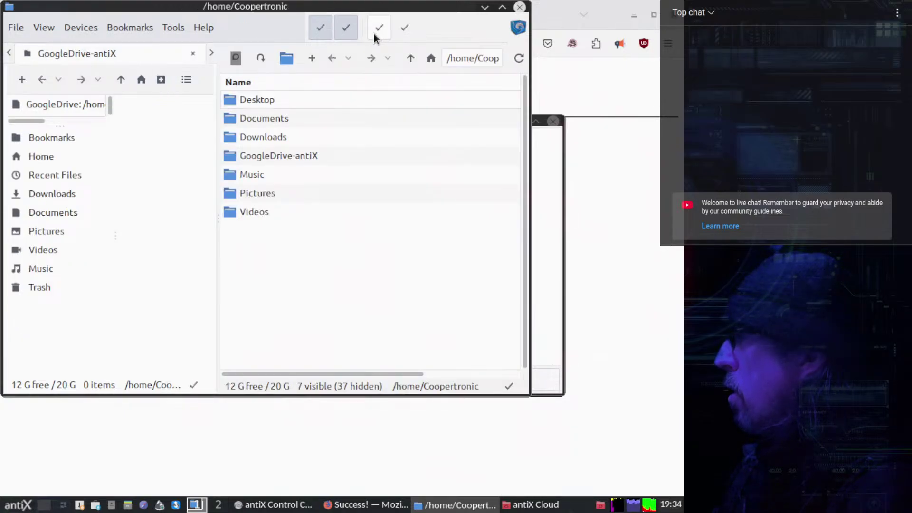
pyautogui.click(379, 30)
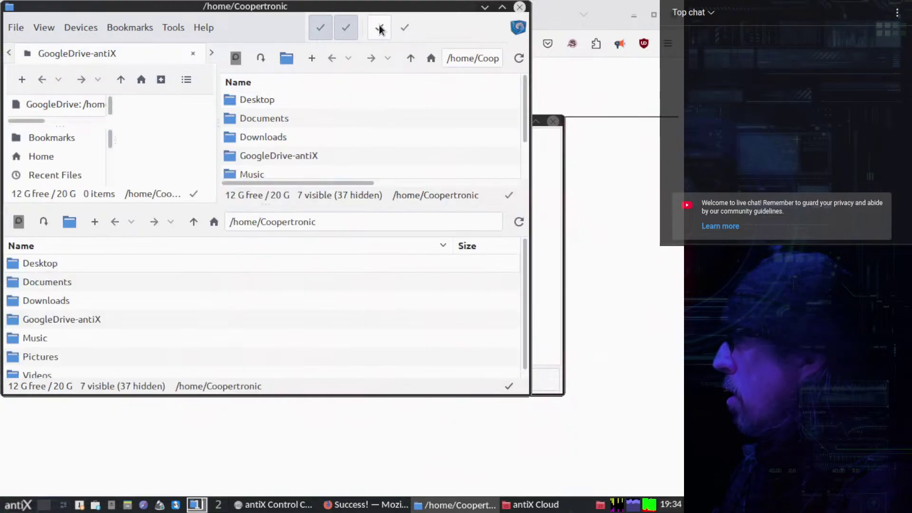
pyautogui.click(405, 28)
pyautogui.click(383, 30)
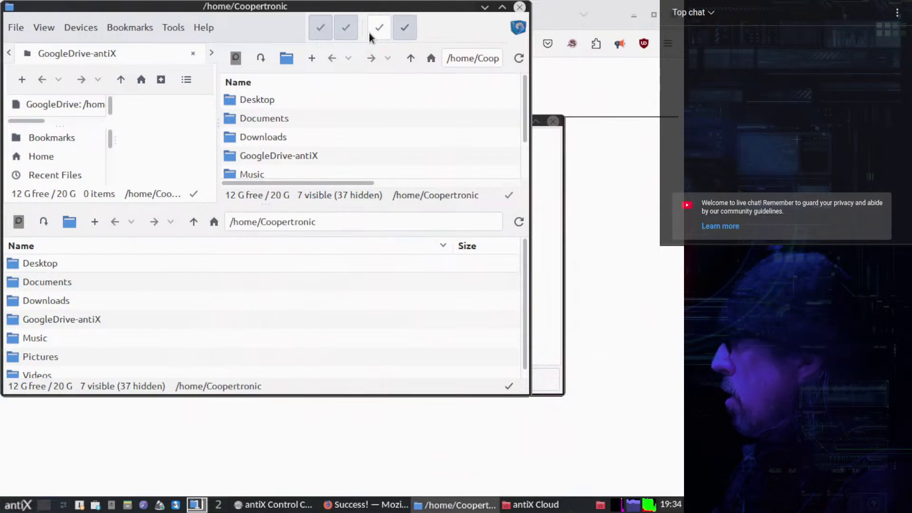
pyautogui.click(345, 29)
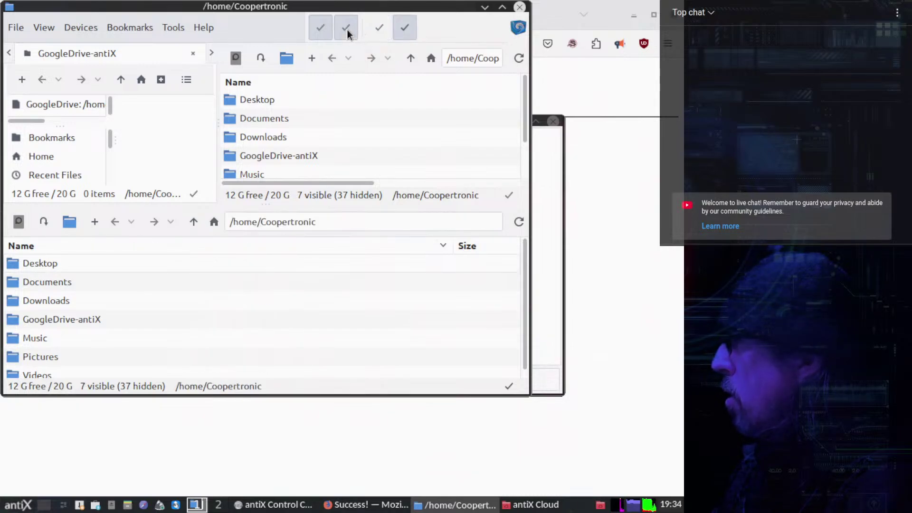
pyautogui.click(320, 27)
pyautogui.click(405, 33)
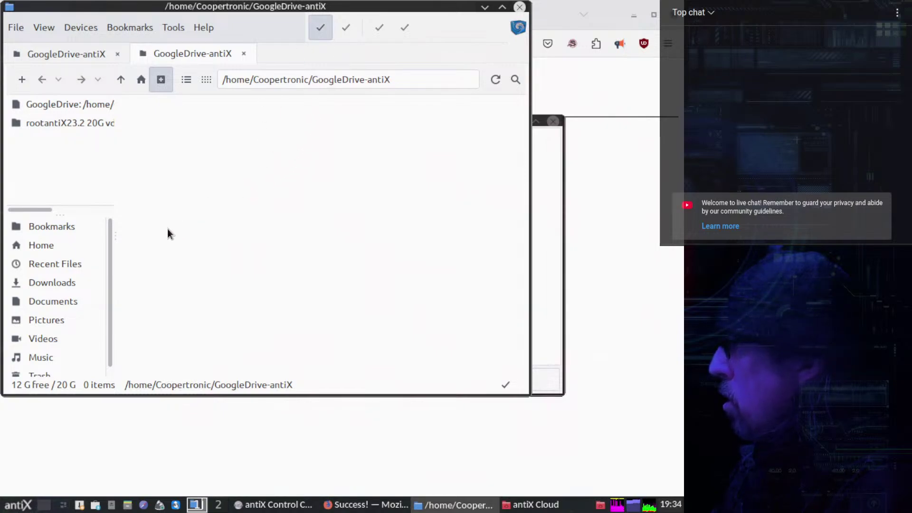
# Open the mounted GoogleDrive and the rootantiX23.2 volume from the file manager's device list to look for the drive's files.
pyautogui.click(38, 106)
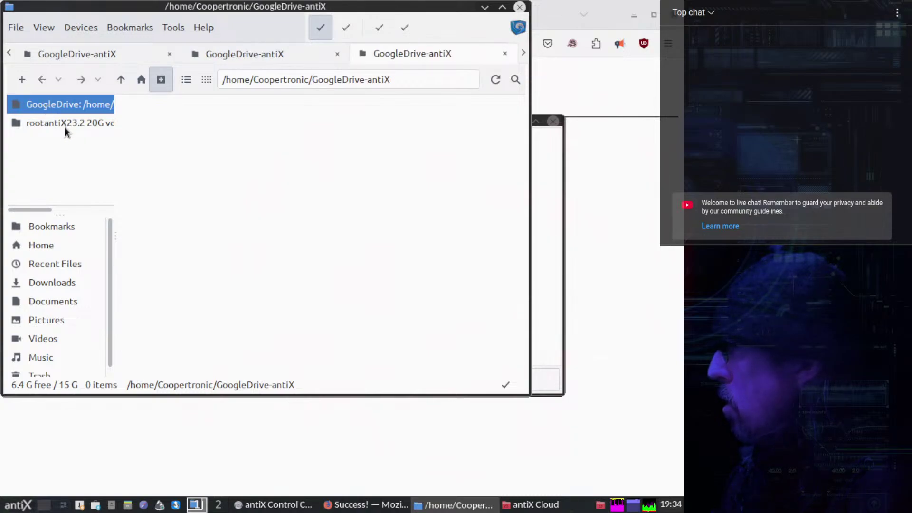
pyautogui.click(65, 124)
pyautogui.click(59, 104)
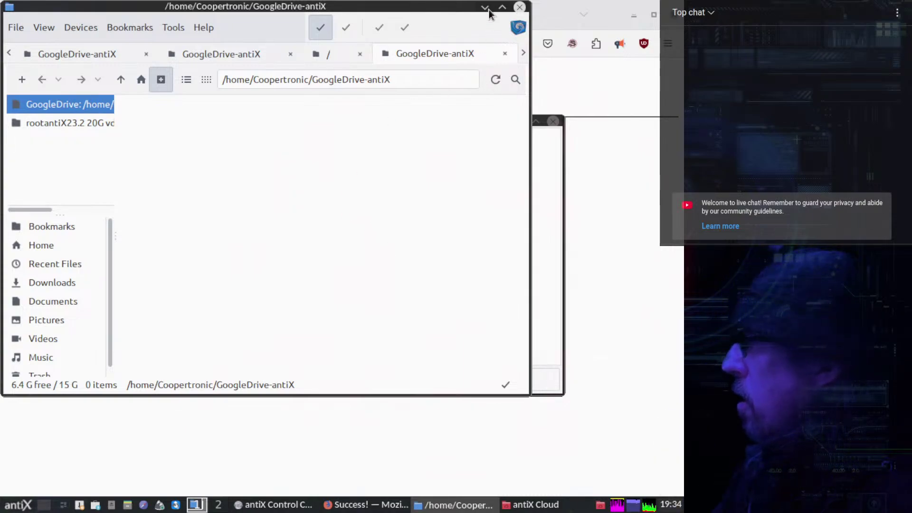
pyautogui.moveTo(420, 3)
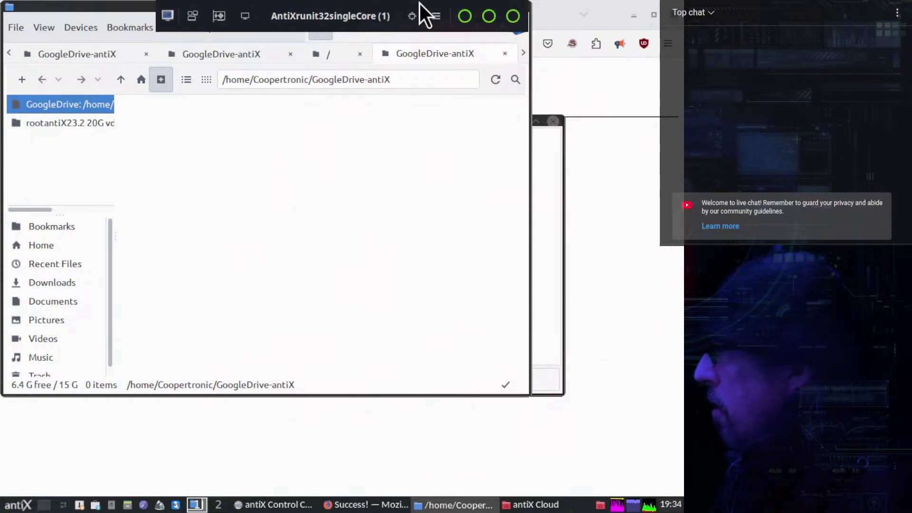
# Close the extra file manager tabs, including the root folder one, and close the file manager window.
pyautogui.click(219, 53)
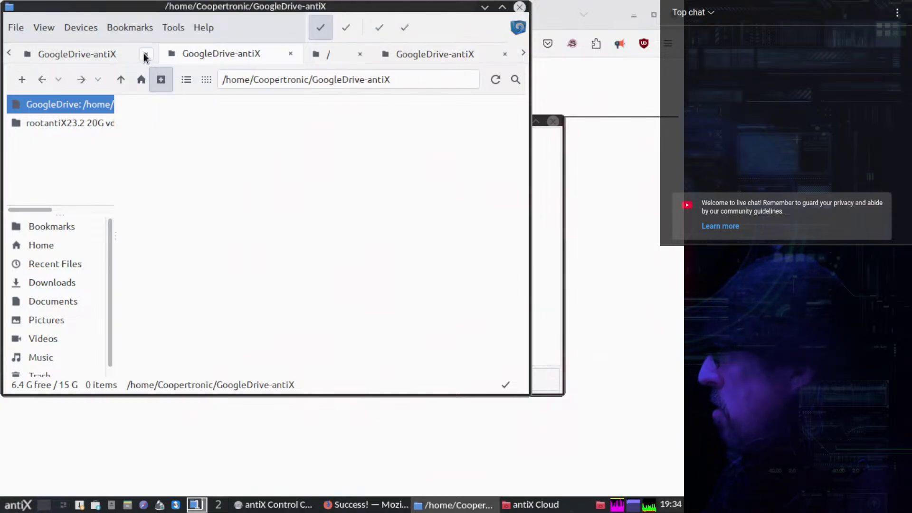
pyautogui.click(291, 54)
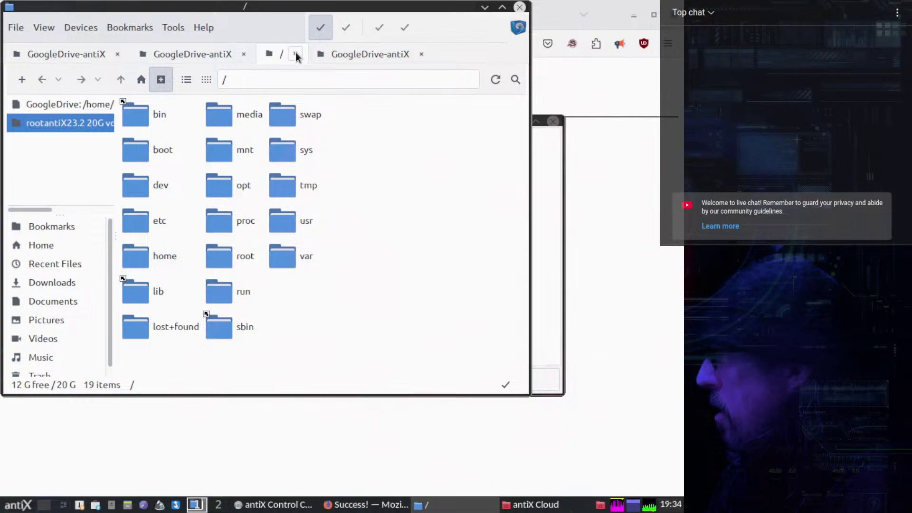
pyautogui.click(295, 55)
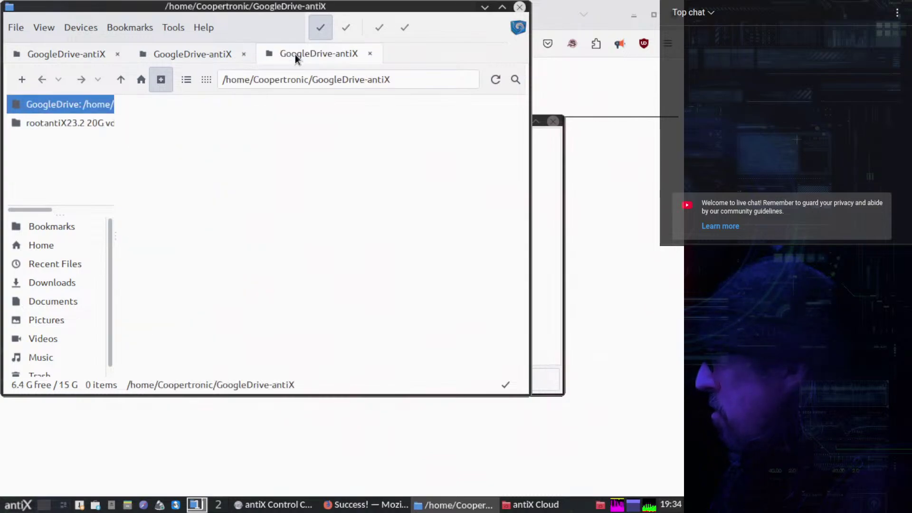
pyautogui.click(369, 53)
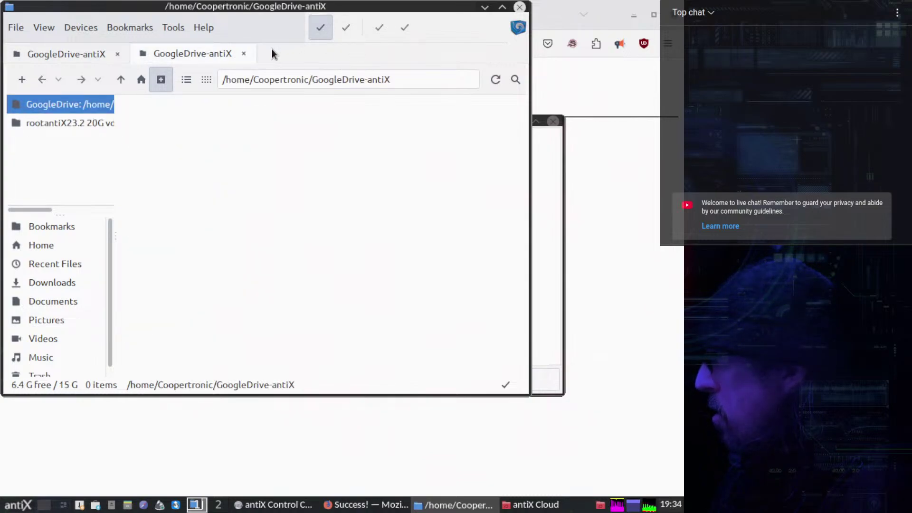
pyautogui.click(244, 53)
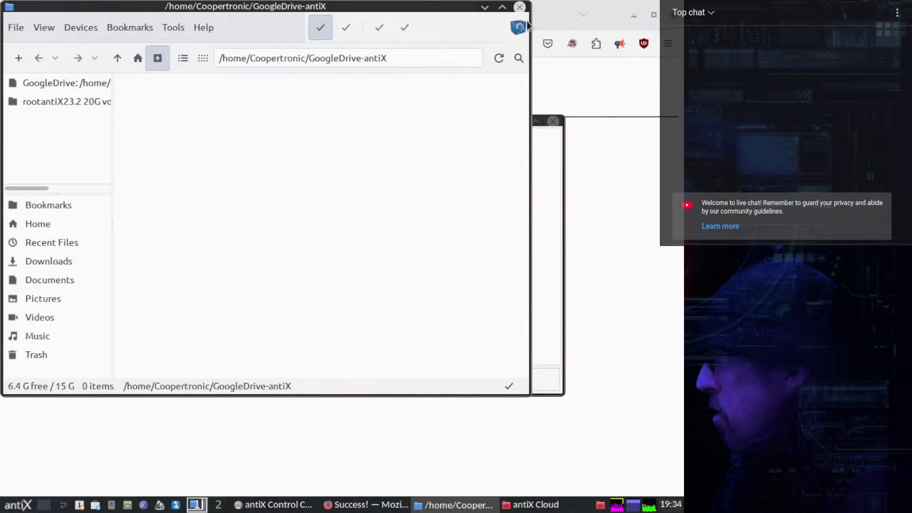
pyautogui.click(520, 7)
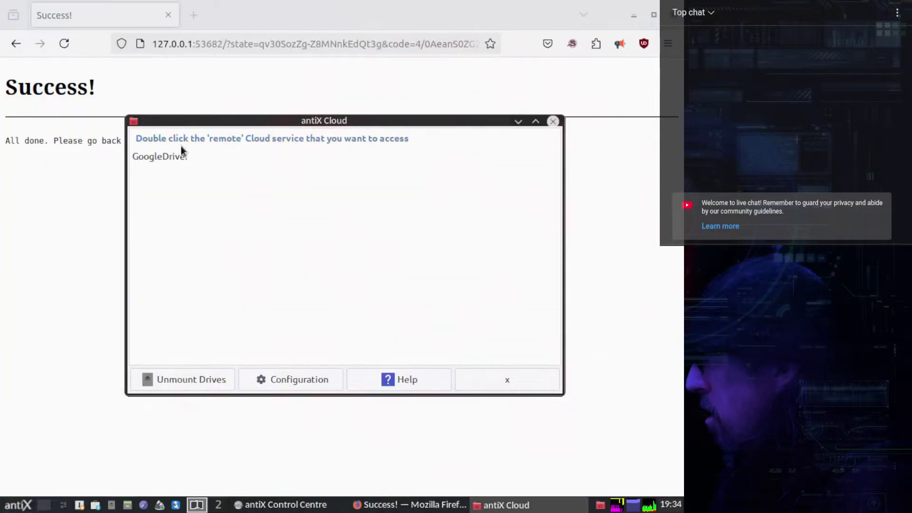
# Reopen the GoogleDrive remote from antiX Cloud and close the antiX Cloud window.
pyautogui.doubleClick(143, 156)
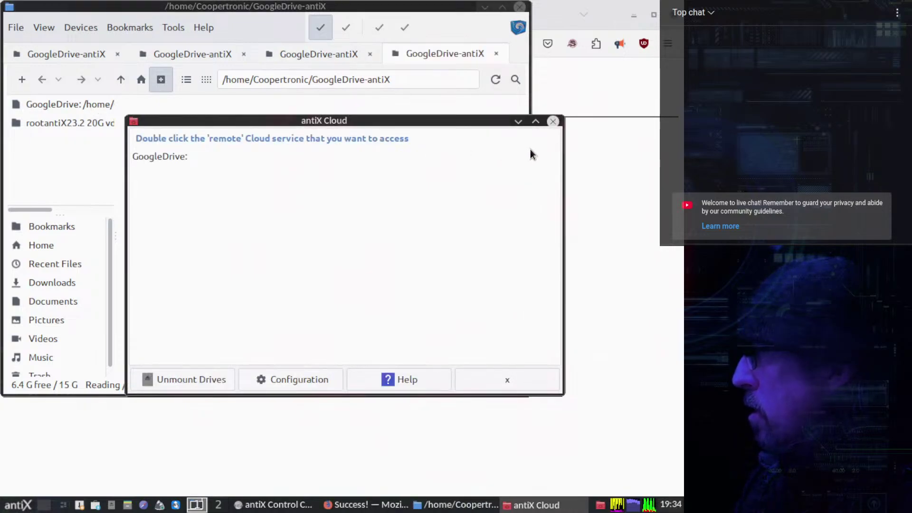
pyautogui.click(553, 122)
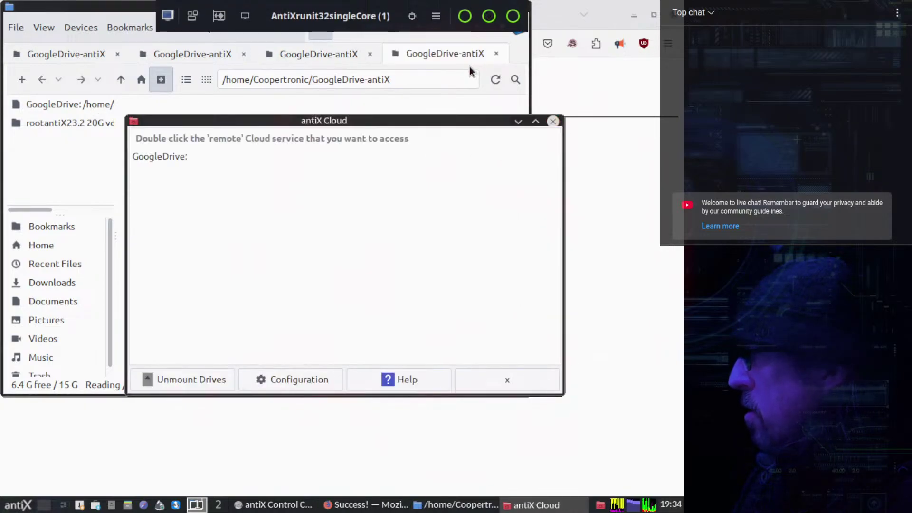
pyautogui.click(553, 122)
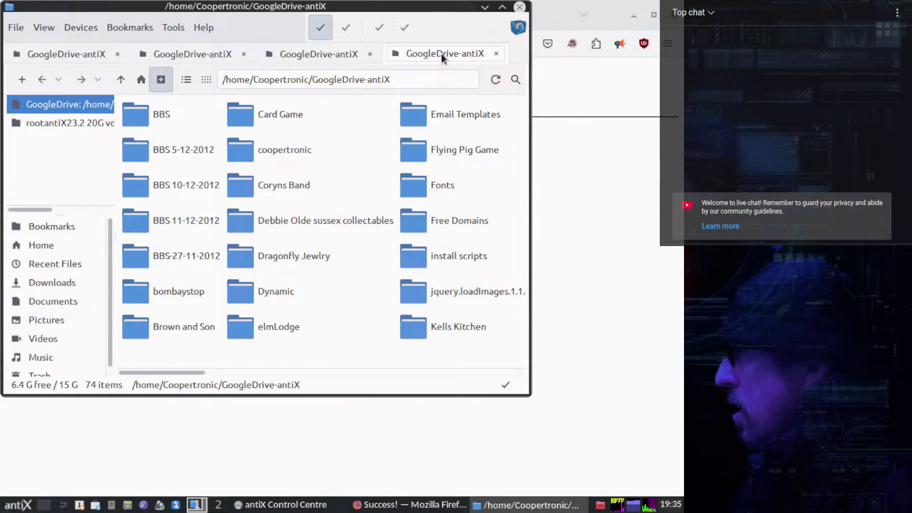
# Close the duplicate GoogleDrive-antiX tabs so only the one listing the drive's folders remains.
pyautogui.click(370, 54)
pyautogui.click(242, 54)
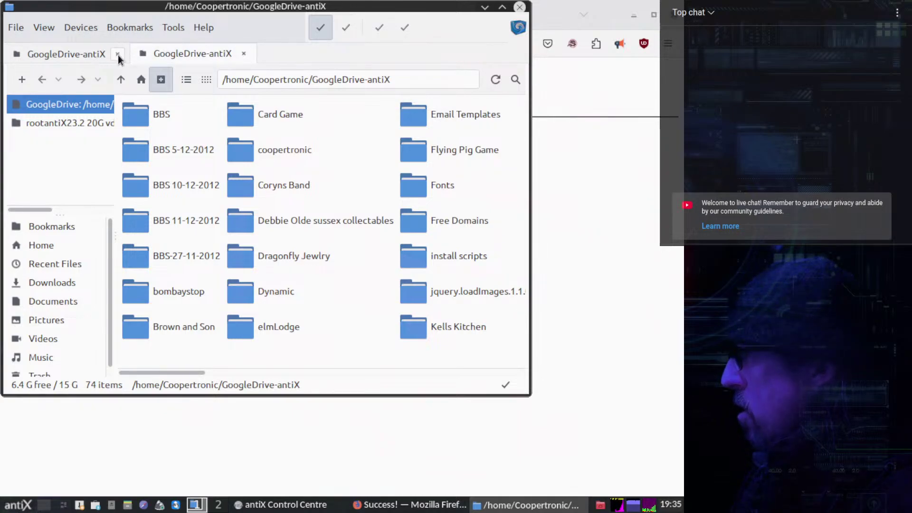
pyautogui.click(118, 55)
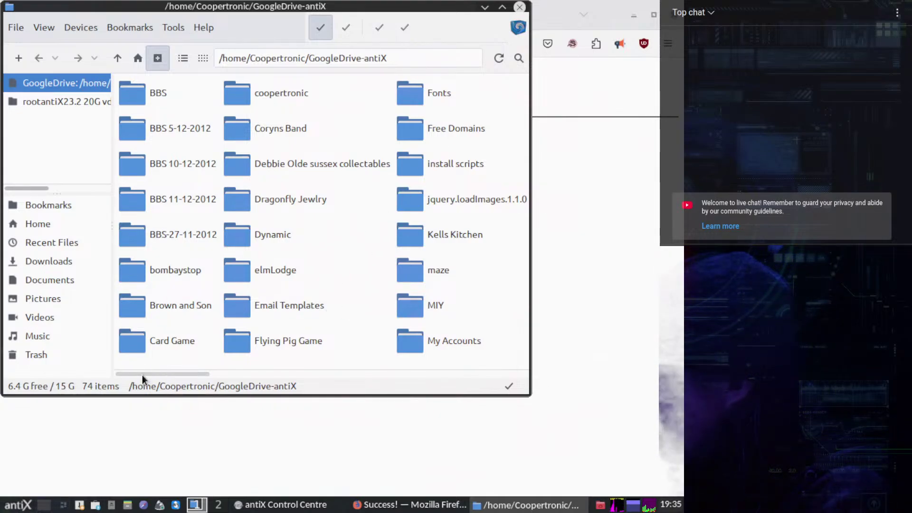
# Look through the Google Drive folders and files, and open the coopertronic folder.
pyautogui.moveTo(141, 375); pyautogui.dragTo(136, 356)
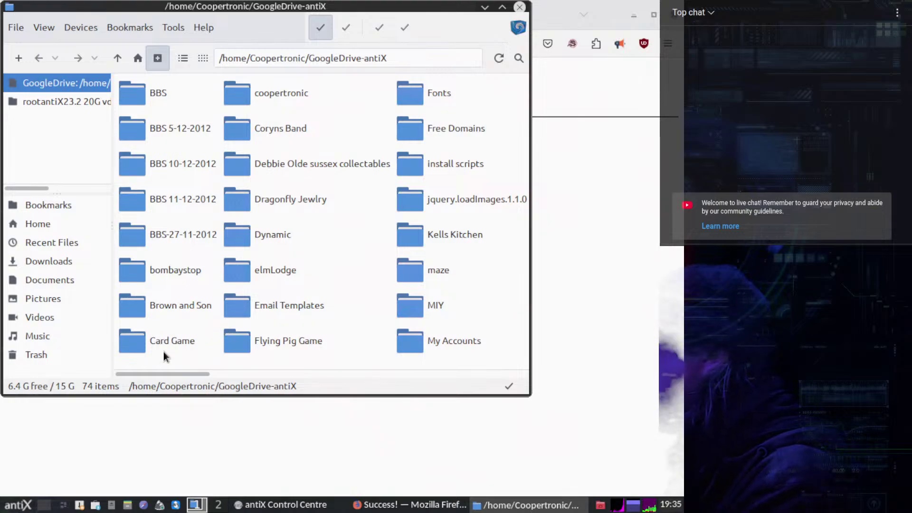
pyautogui.moveTo(172, 373); pyautogui.dragTo(221, 349)
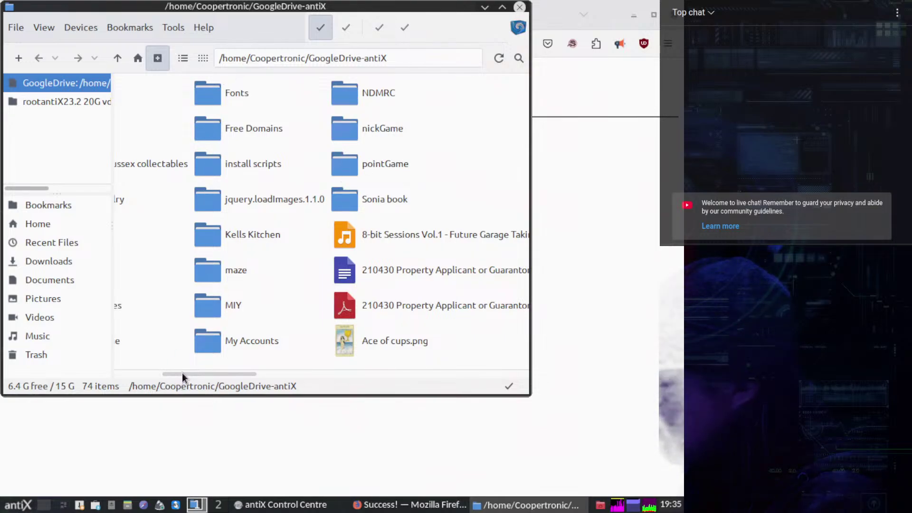
pyautogui.moveTo(181, 372); pyautogui.dragTo(117, 345)
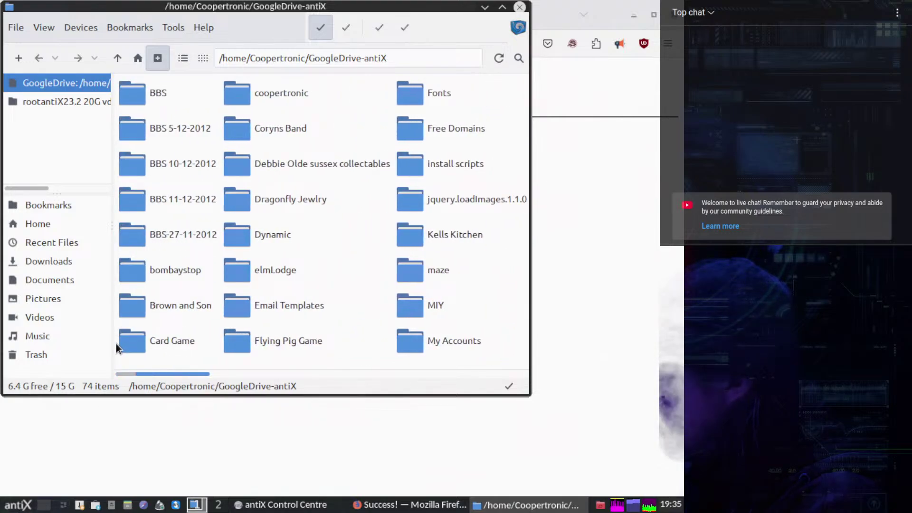
pyautogui.doubleClick(278, 94)
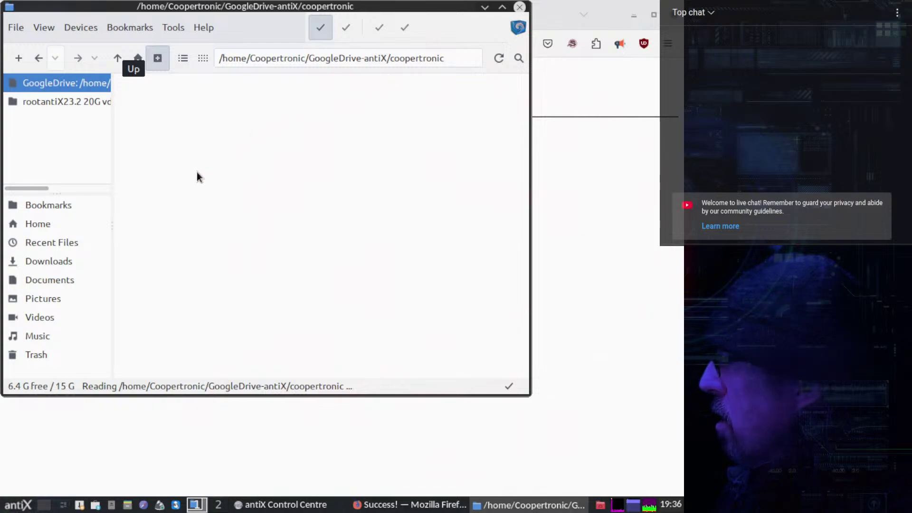
# Close the file manager, the Firefox sign-in page and the antiX Control Centre.
pyautogui.click(521, 9)
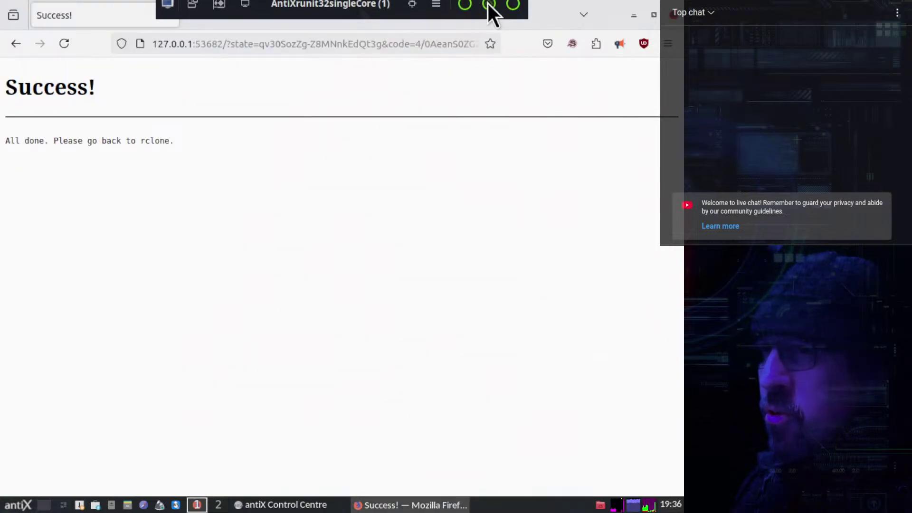
pyautogui.click(675, 16)
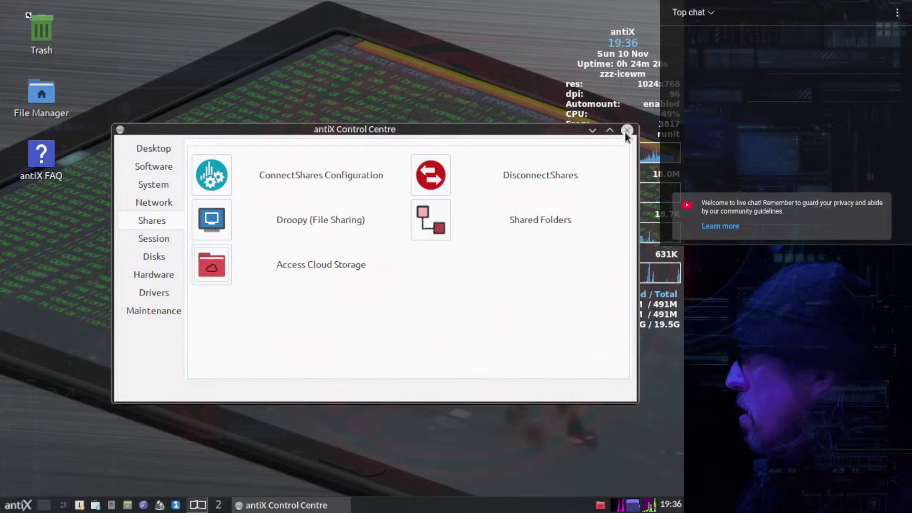
pyautogui.click(627, 131)
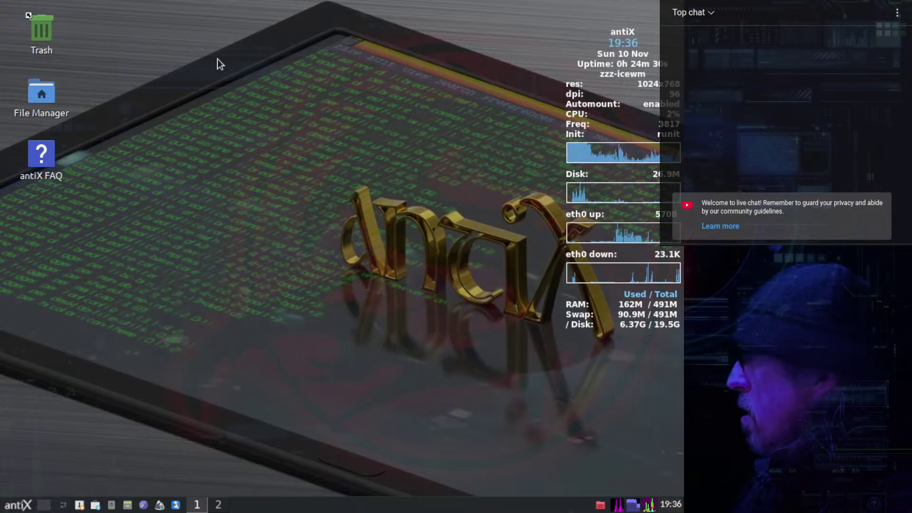
pyautogui.click(17, 506)
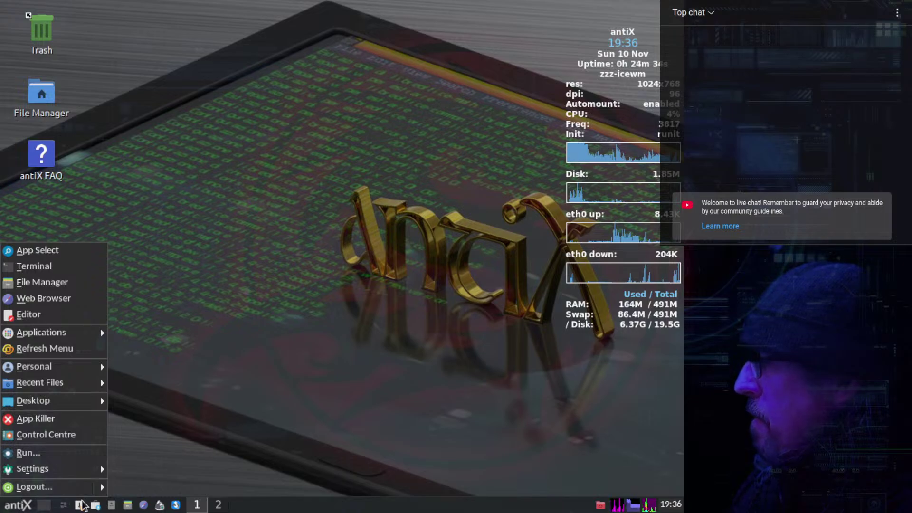
pyautogui.moveTo(97, 486)
pyautogui.click(307, 222)
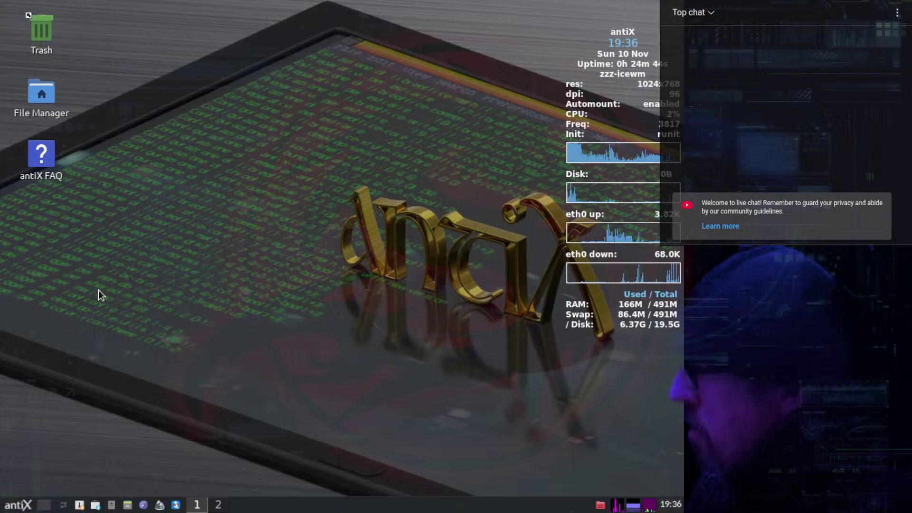
# Launch Access Cloud Storage from the Shares section of the antiX Control Centre.
pyautogui.click(18, 504)
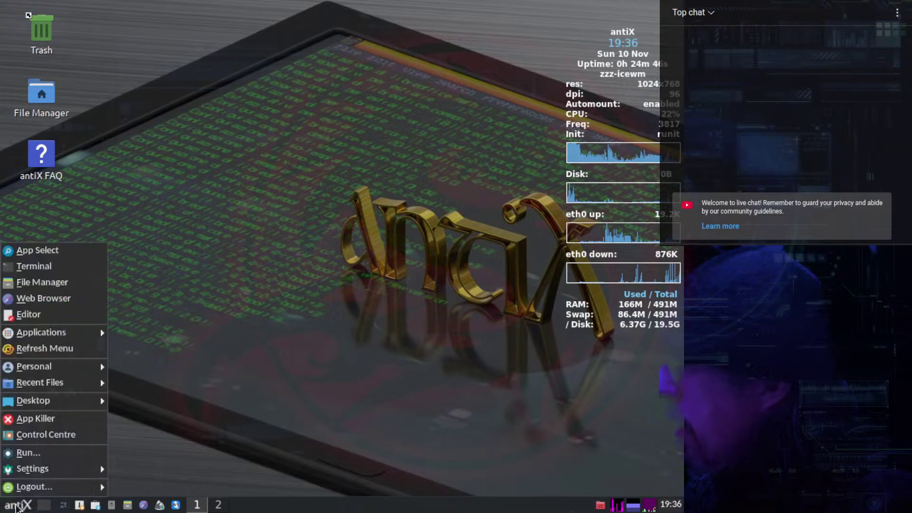
pyautogui.click(69, 437)
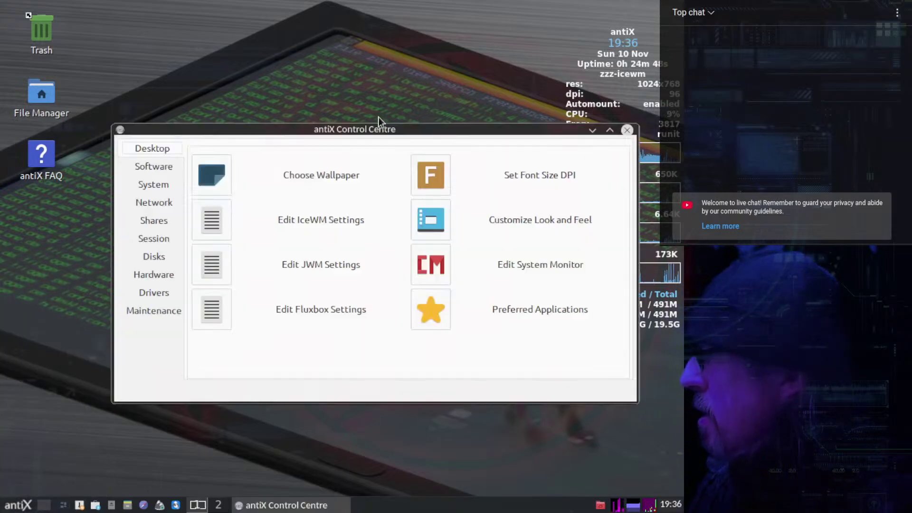
pyautogui.click(152, 220)
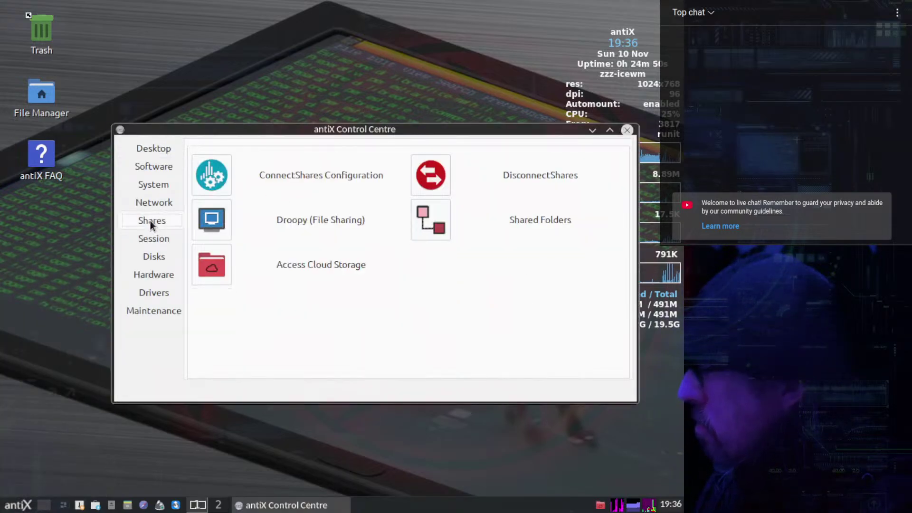
pyautogui.click(213, 269)
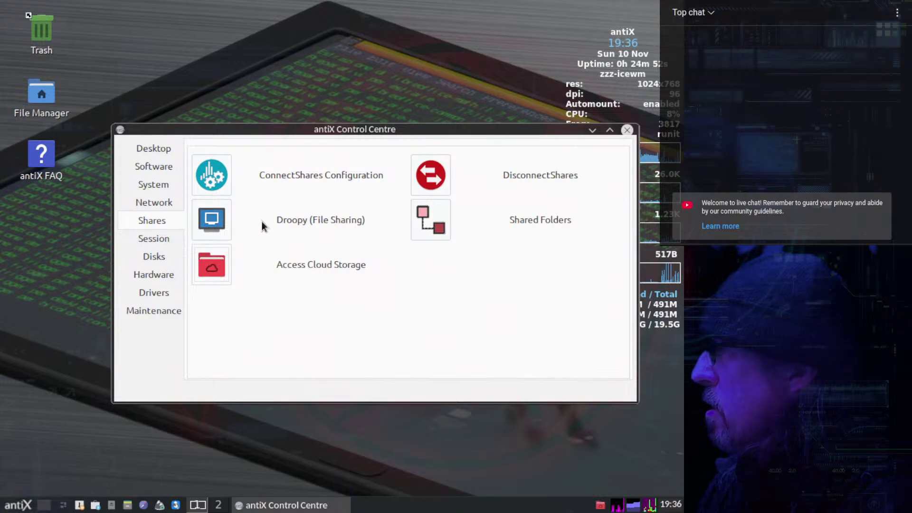
# Open the GoogleDrive remote, then close the antiX Cloud window and the duplicate GoogleDrive-antiX tab.
pyautogui.doubleClick(156, 158)
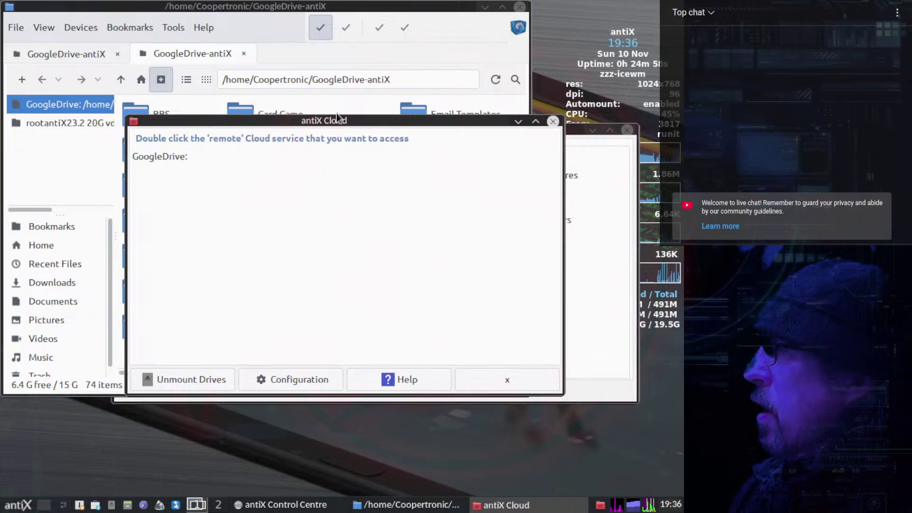
pyautogui.click(553, 122)
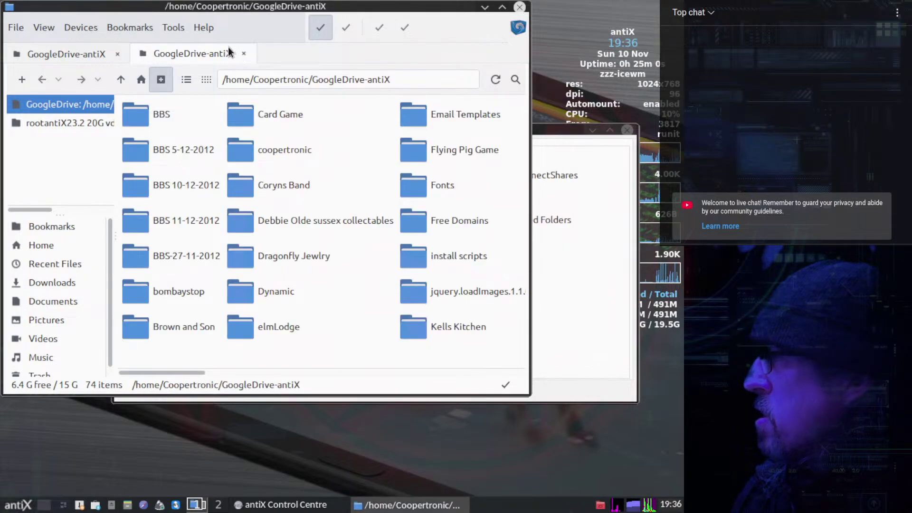
pyautogui.click(118, 54)
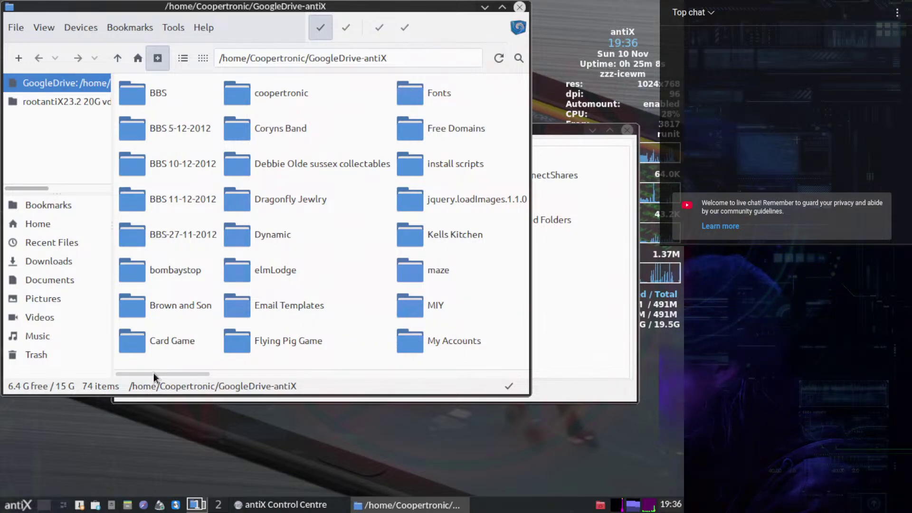
# Look through the mounted Google Drive files, check the local Videos and Pictures folders, and reopen the GoogleDrive remote.
pyautogui.moveTo(153, 373); pyautogui.dragTo(490, 384)
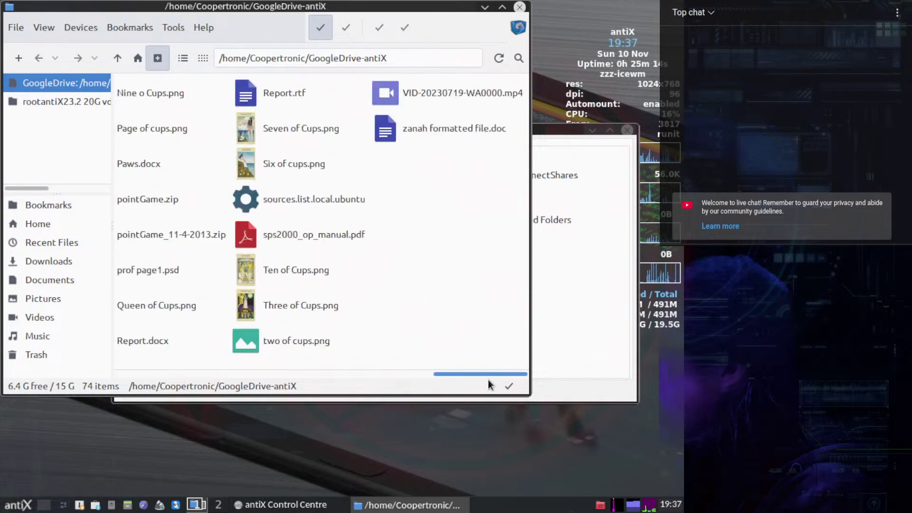
pyautogui.scroll(15, 295, 335)
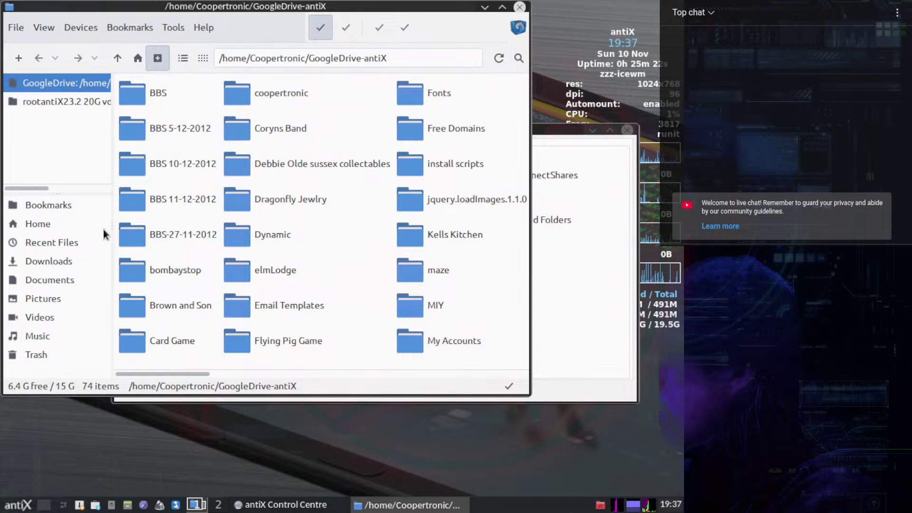
pyautogui.click(33, 303)
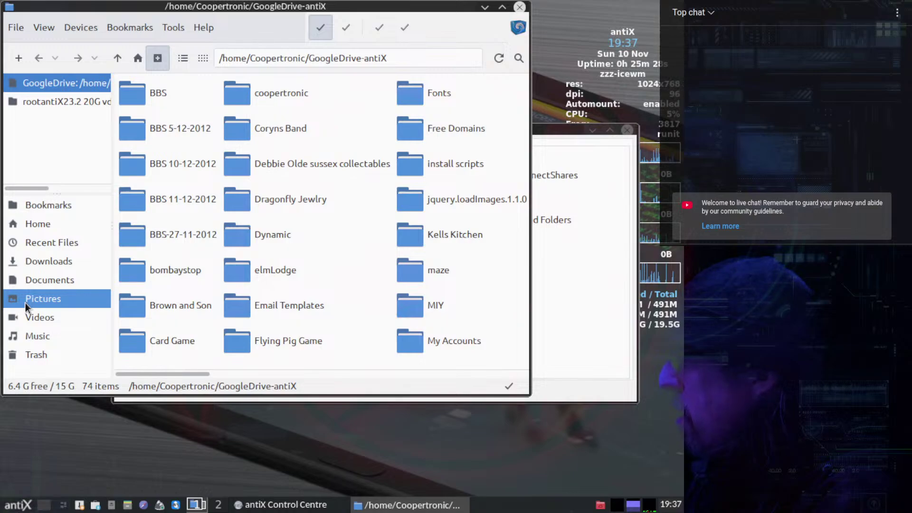
pyautogui.click(67, 309)
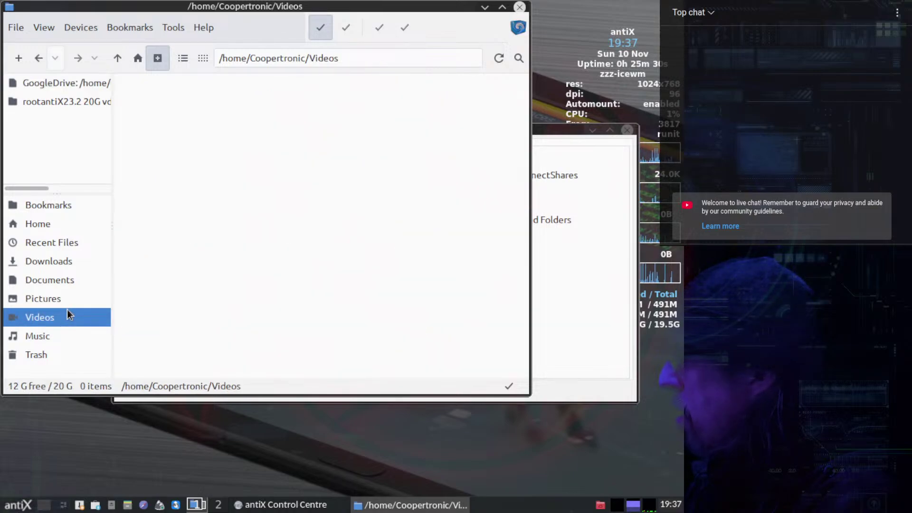
pyautogui.click(58, 303)
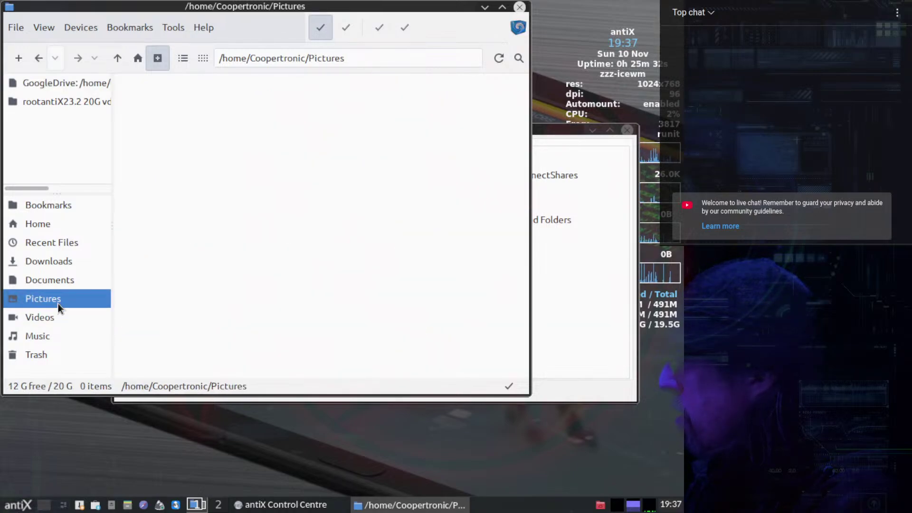
pyautogui.click(35, 81)
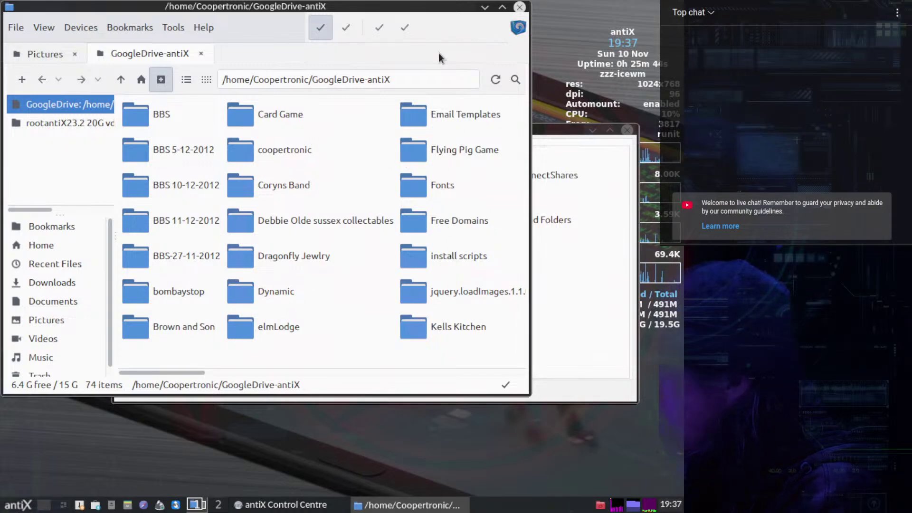
# Close the file manager and the antiX Control Centre, and shut down the antiX virtual machine.
pyautogui.click(519, 8)
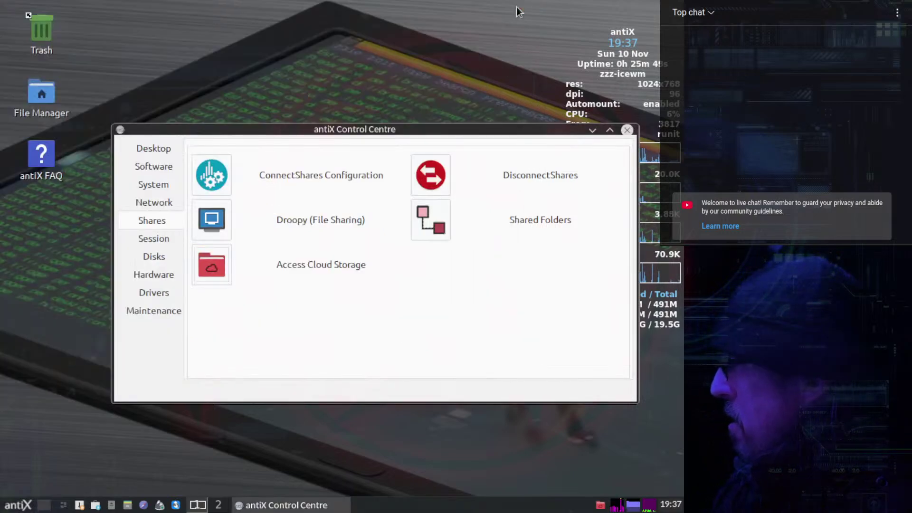
pyautogui.click(627, 130)
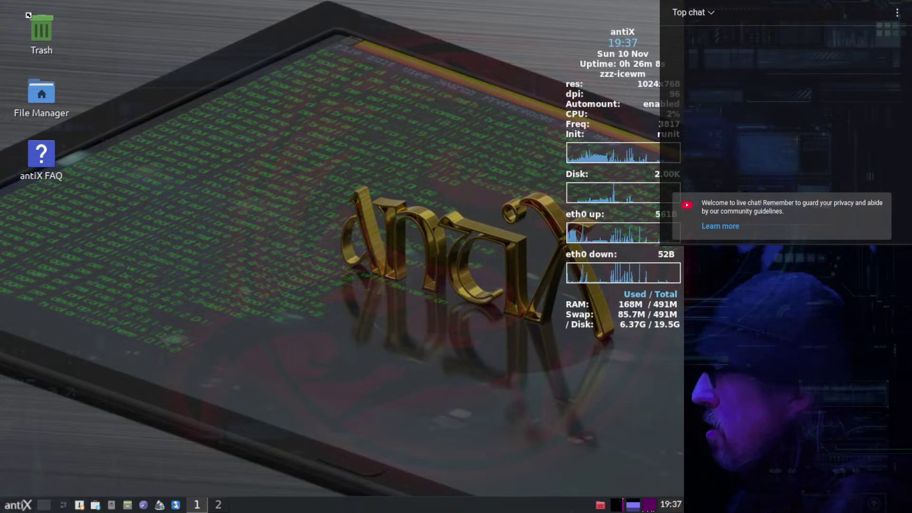
pyautogui.click(14, 505)
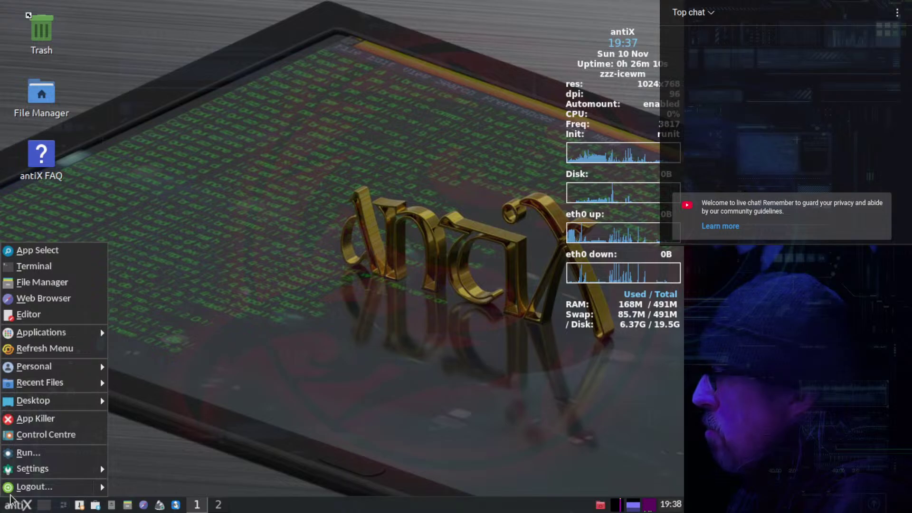
pyautogui.click(56, 490)
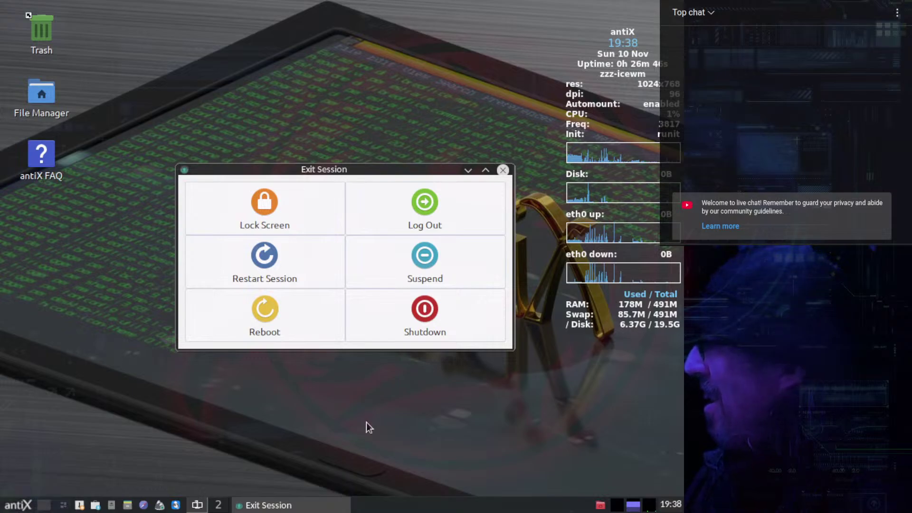
pyautogui.click(414, 316)
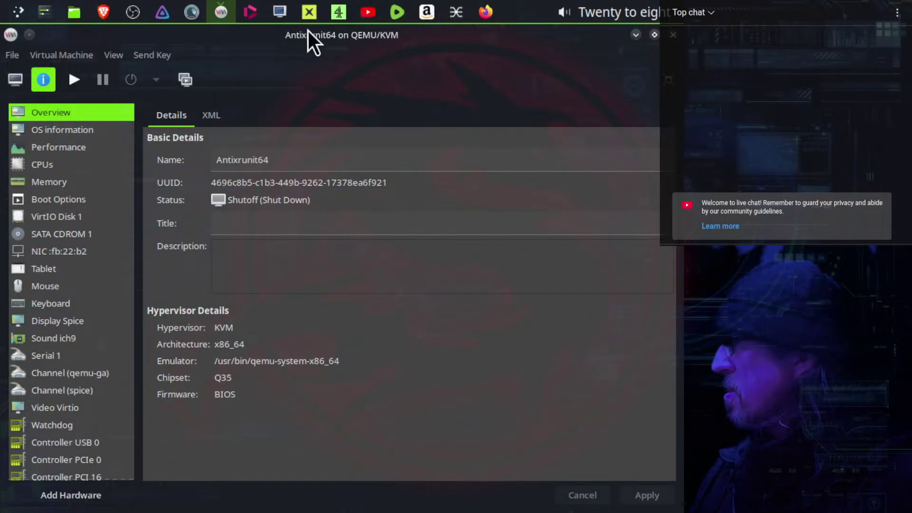
pyautogui.hotkey('alt', 'Tab')
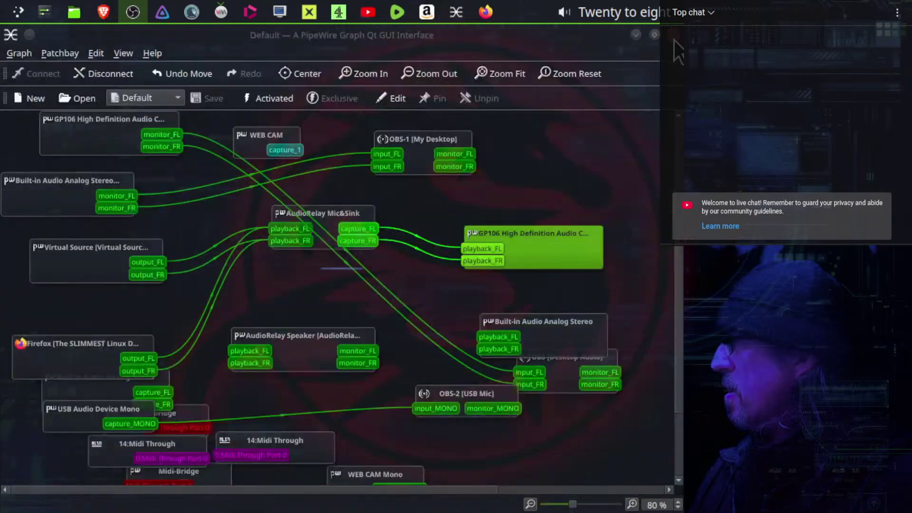